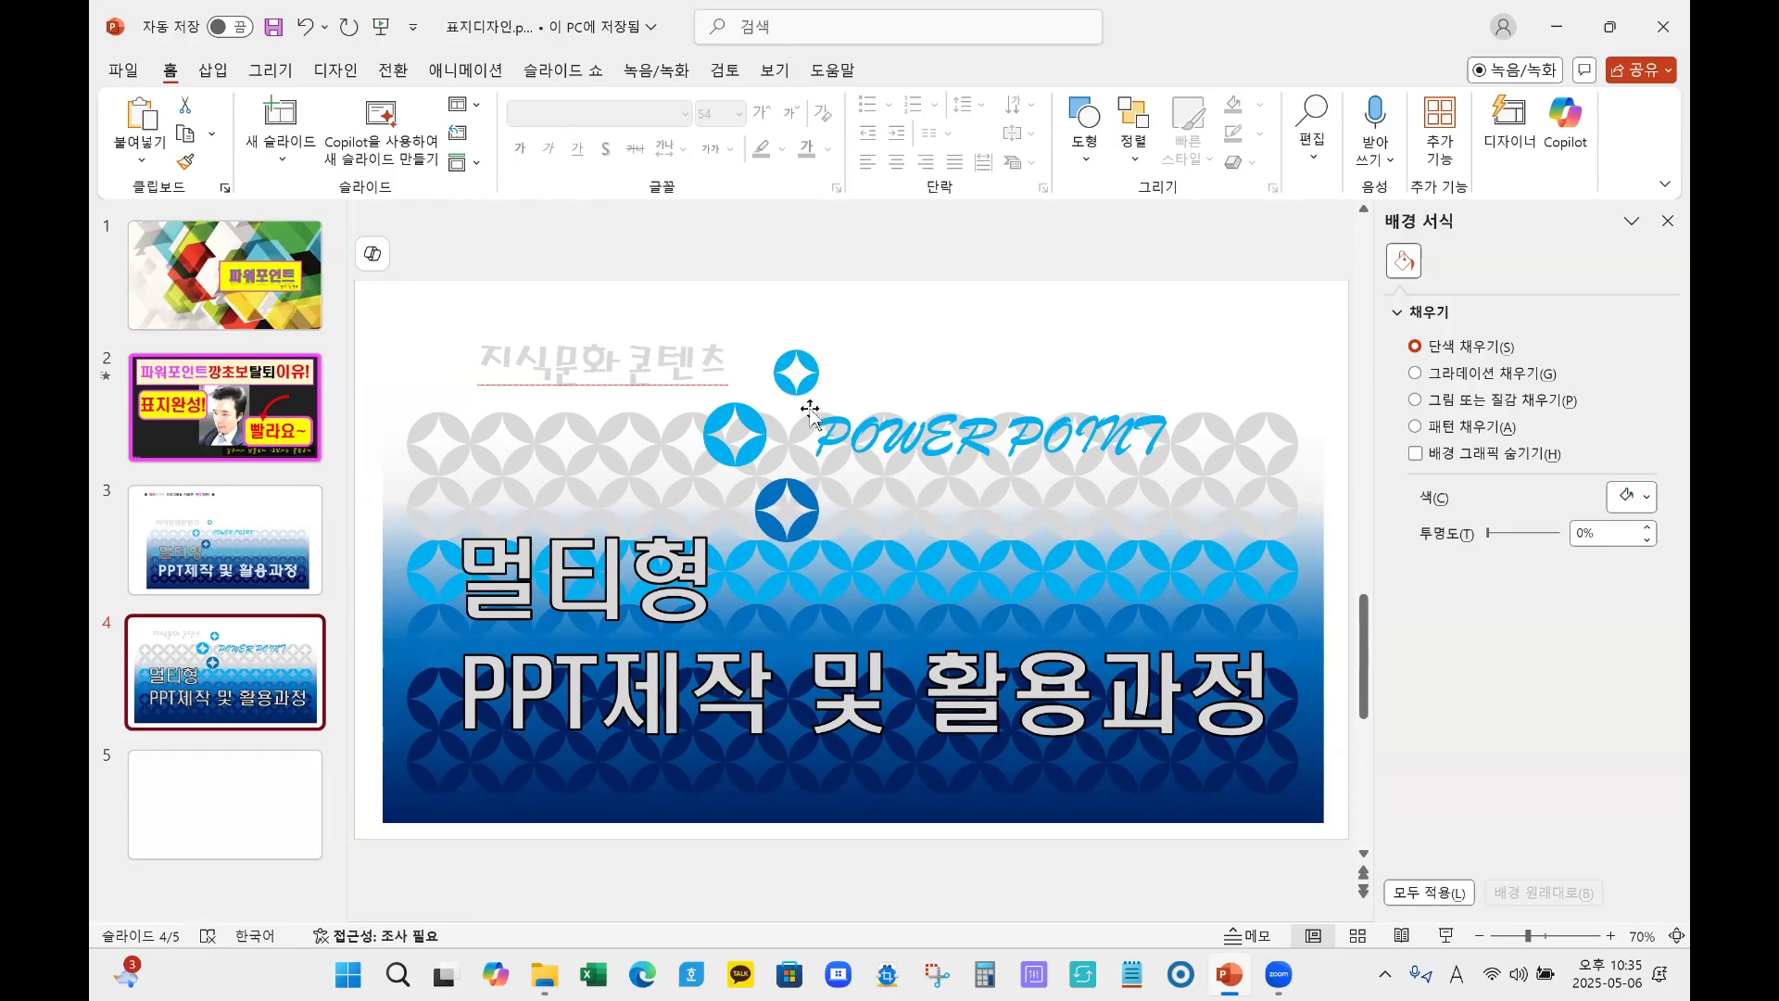
Step: On blank slide 5, draw a circle about 10.3 cm in diameter in the middle of the slide's left half
left_click(205, 797)
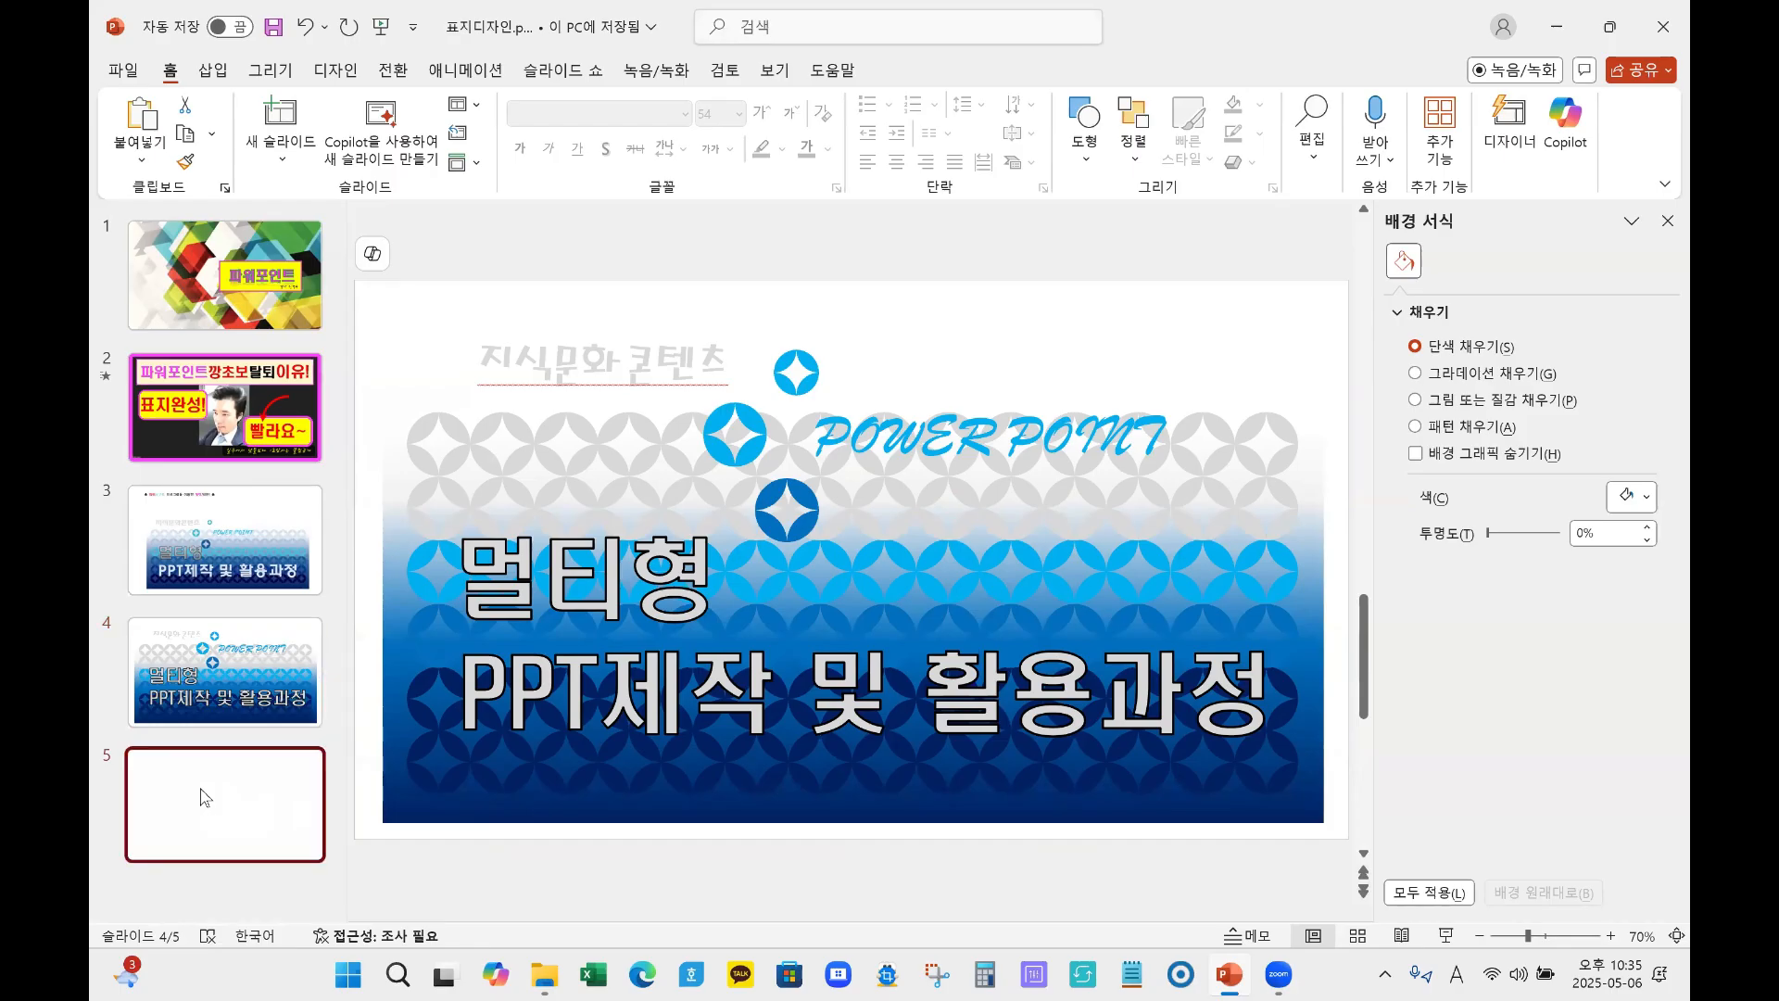
left_click(212, 71)
left_click(649, 159)
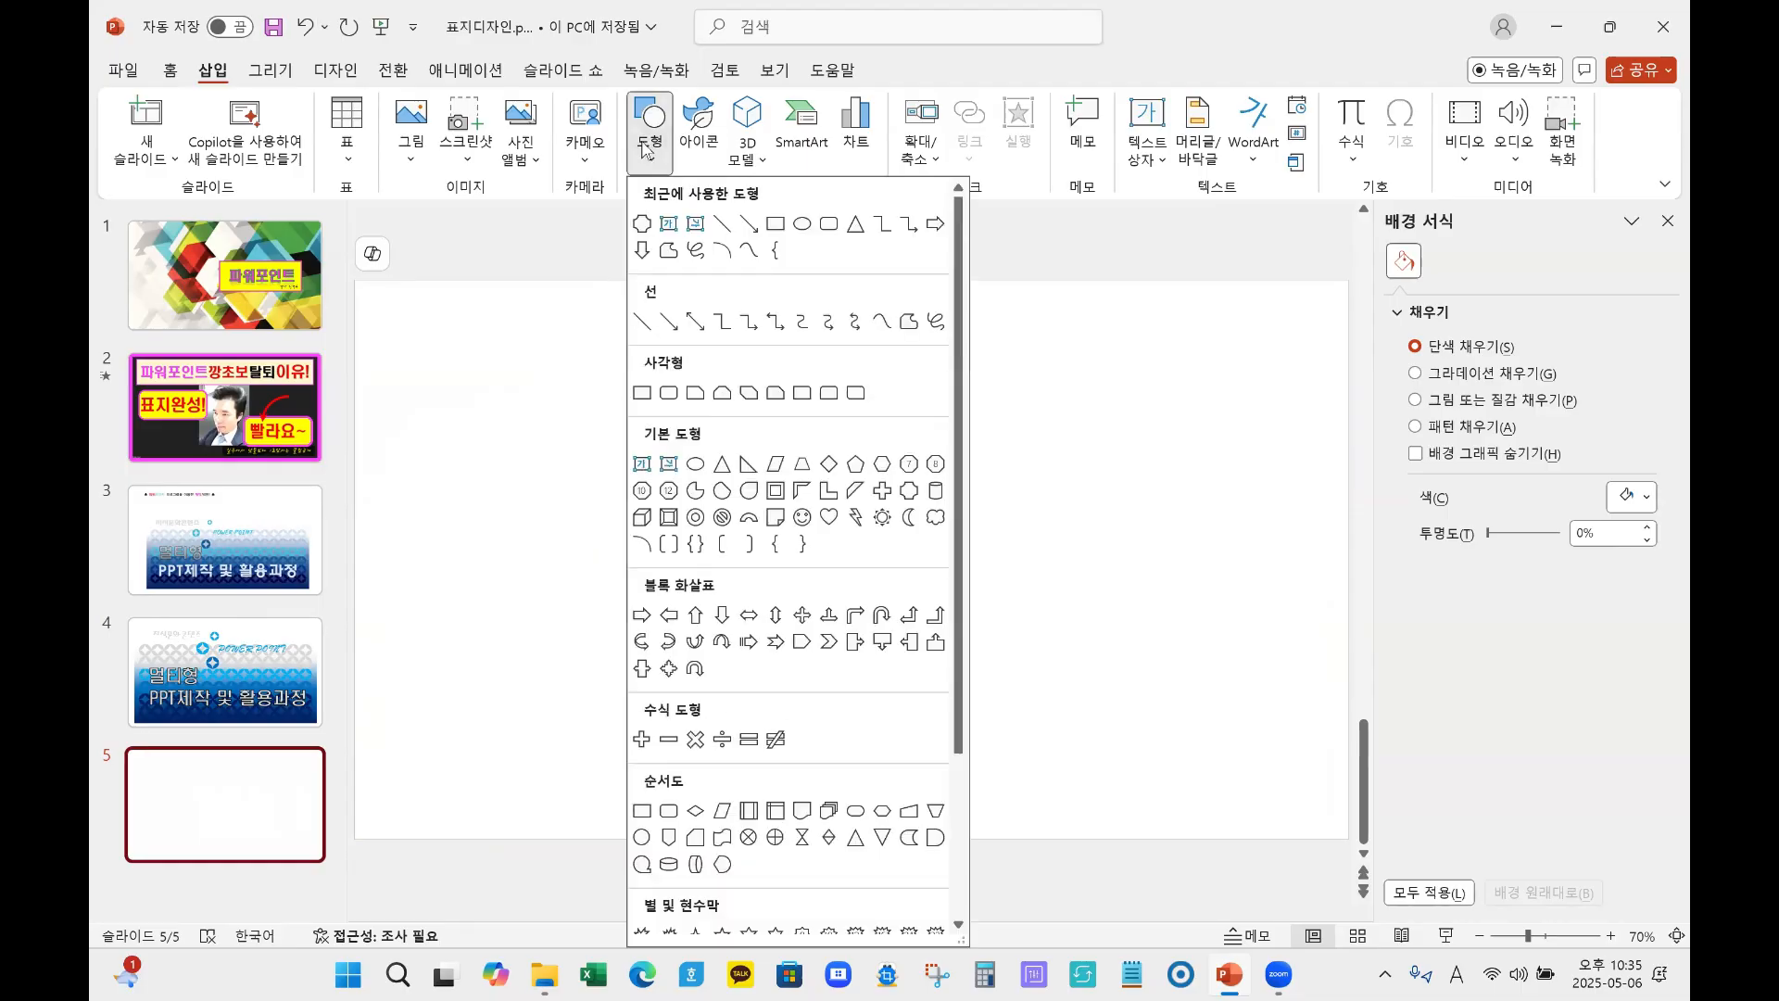
left_click(802, 227)
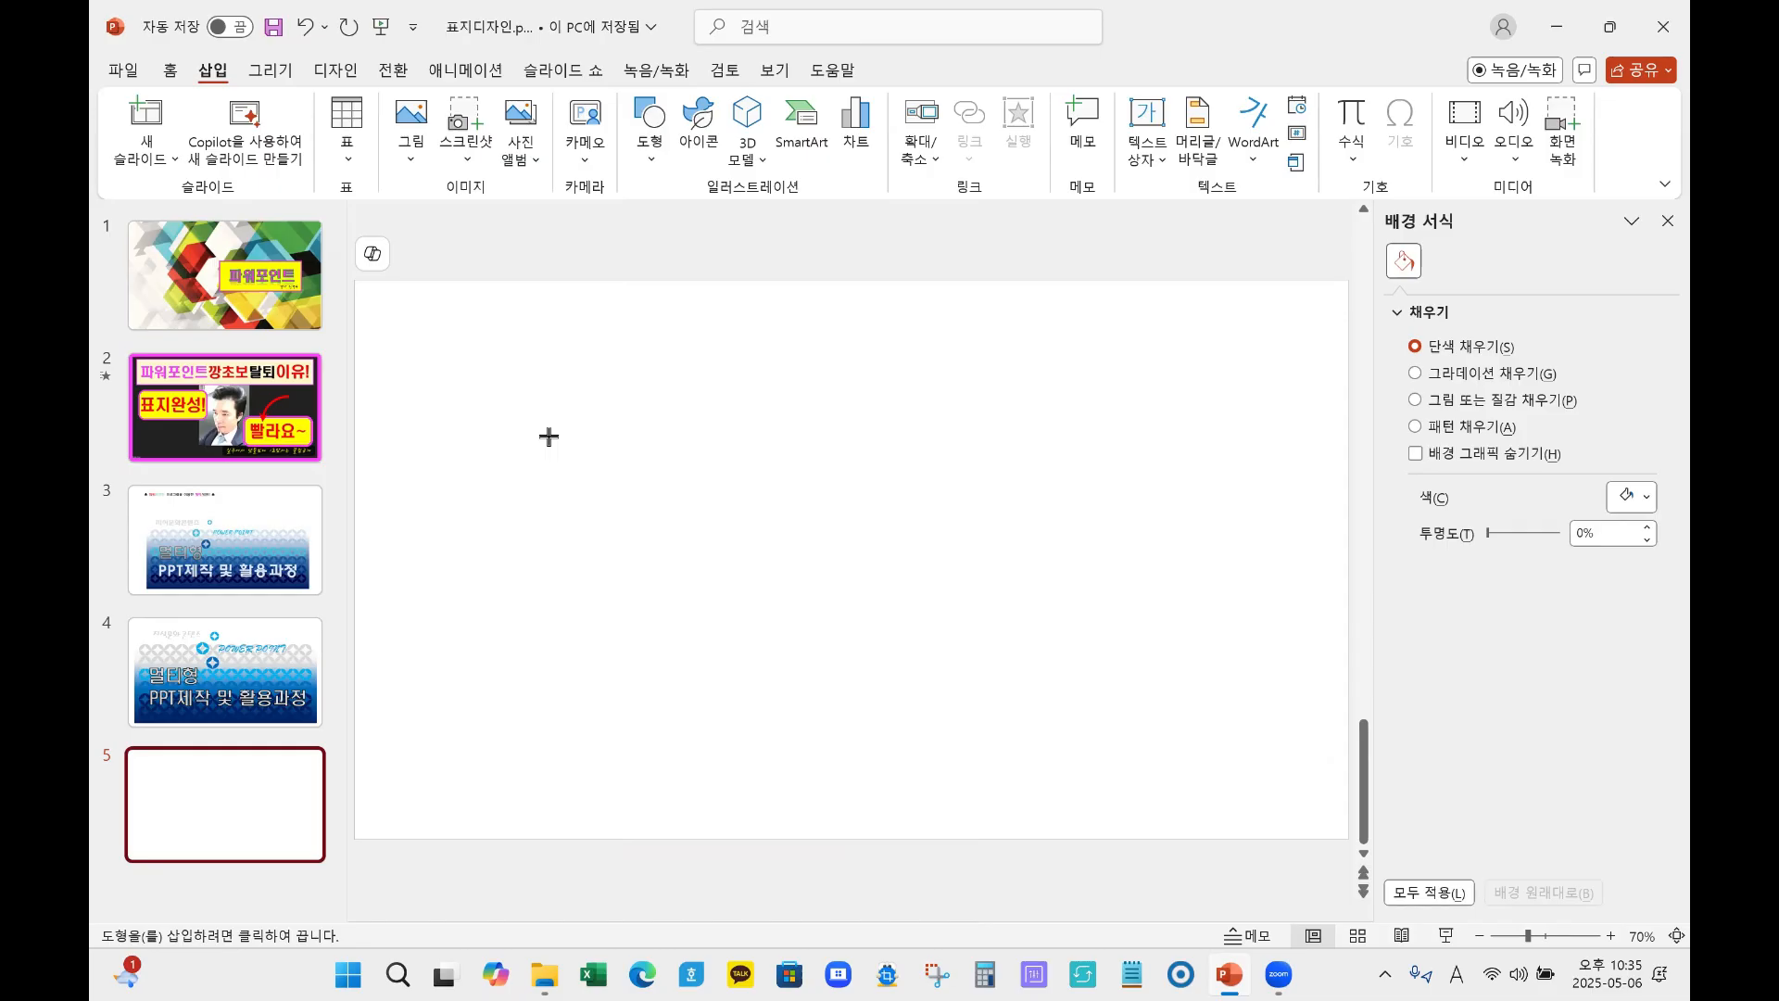
mouse_move(553, 446)
left_mouse_down()
mouse_move(782, 592)
mouse_move(823, 579)
mouse_move(890, 655)
mouse_move(846, 627)
mouse_move(913, 608)
mouse_move(679, 679)
mouse_move(917, 620)
mouse_move(816, 584)
mouse_move(901, 691)
mouse_move(845, 665)
left_mouse_up()
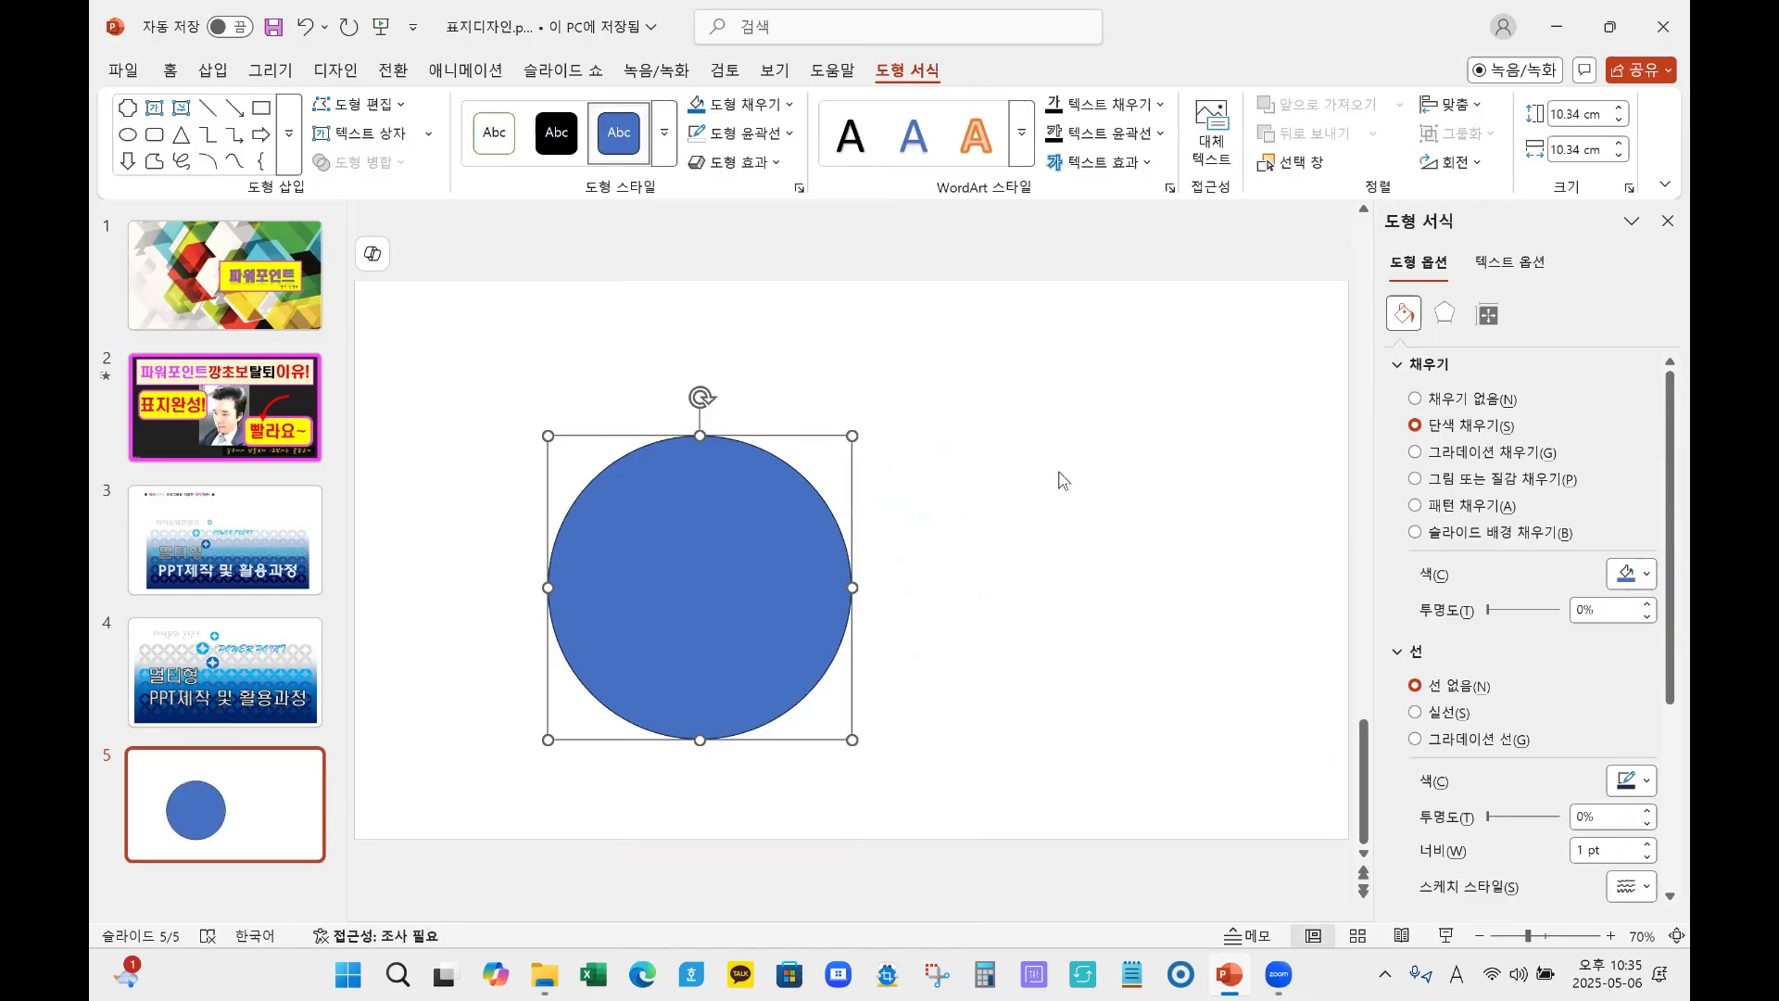
left_click(213, 74)
left_click(652, 148)
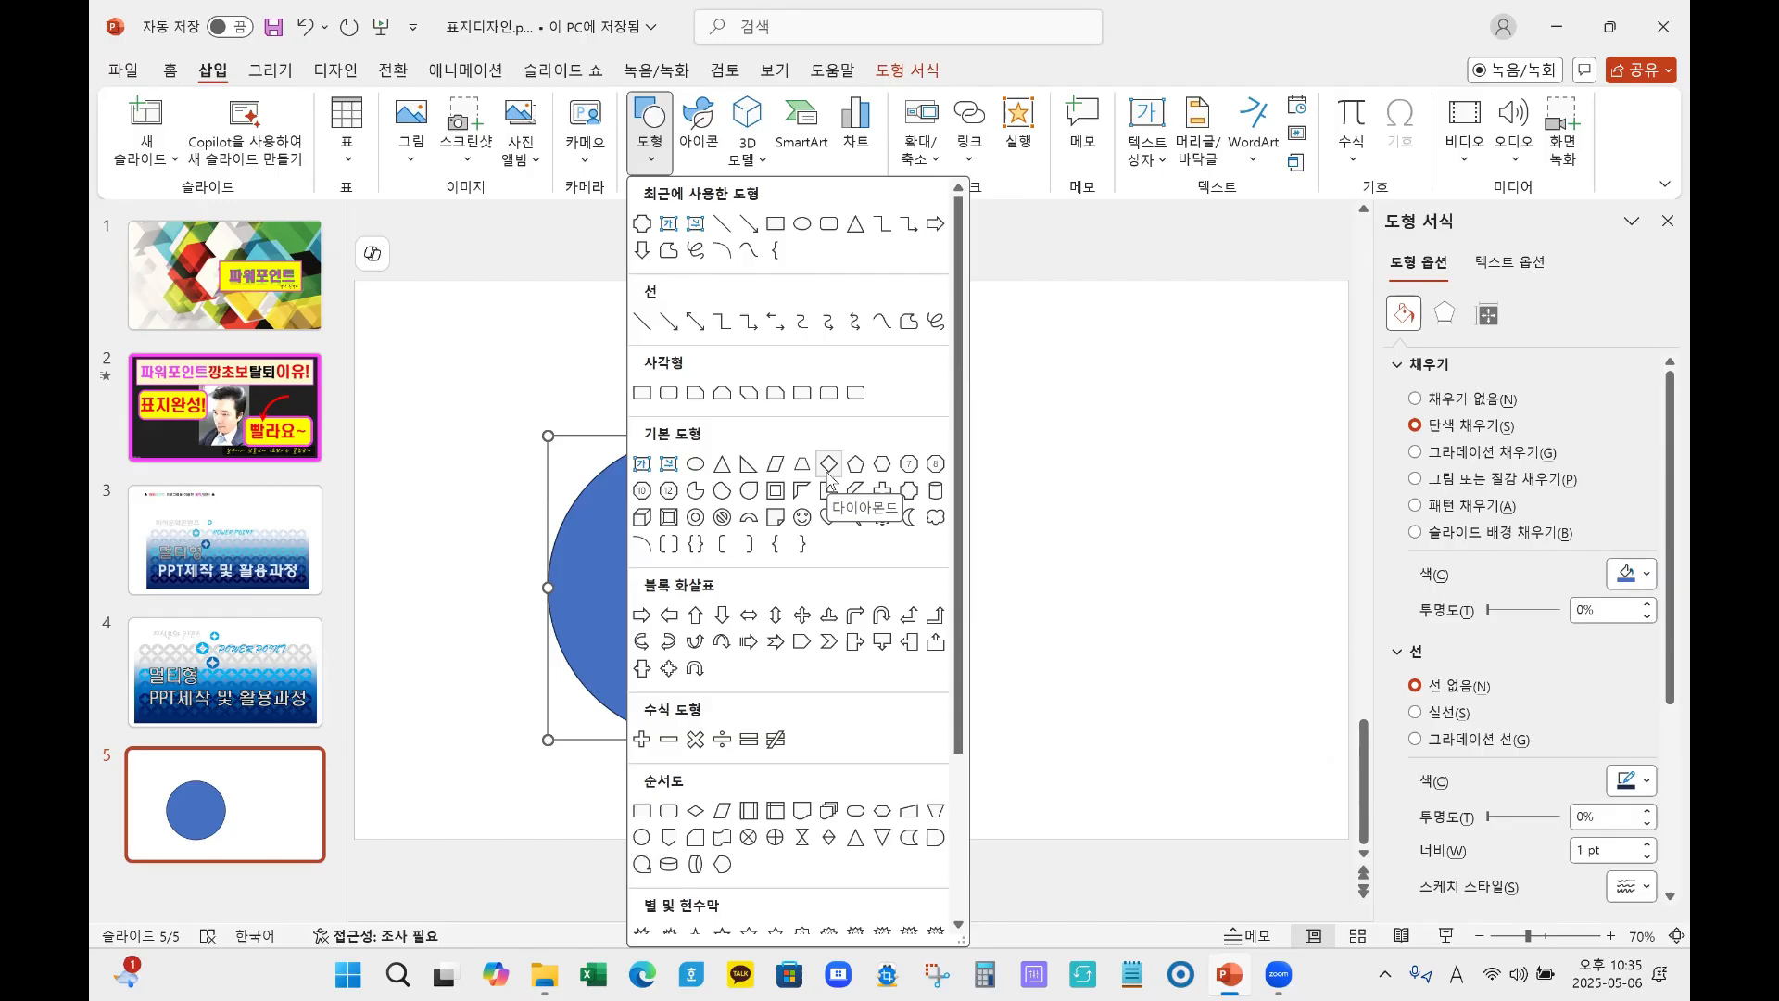
left_click(252, 672)
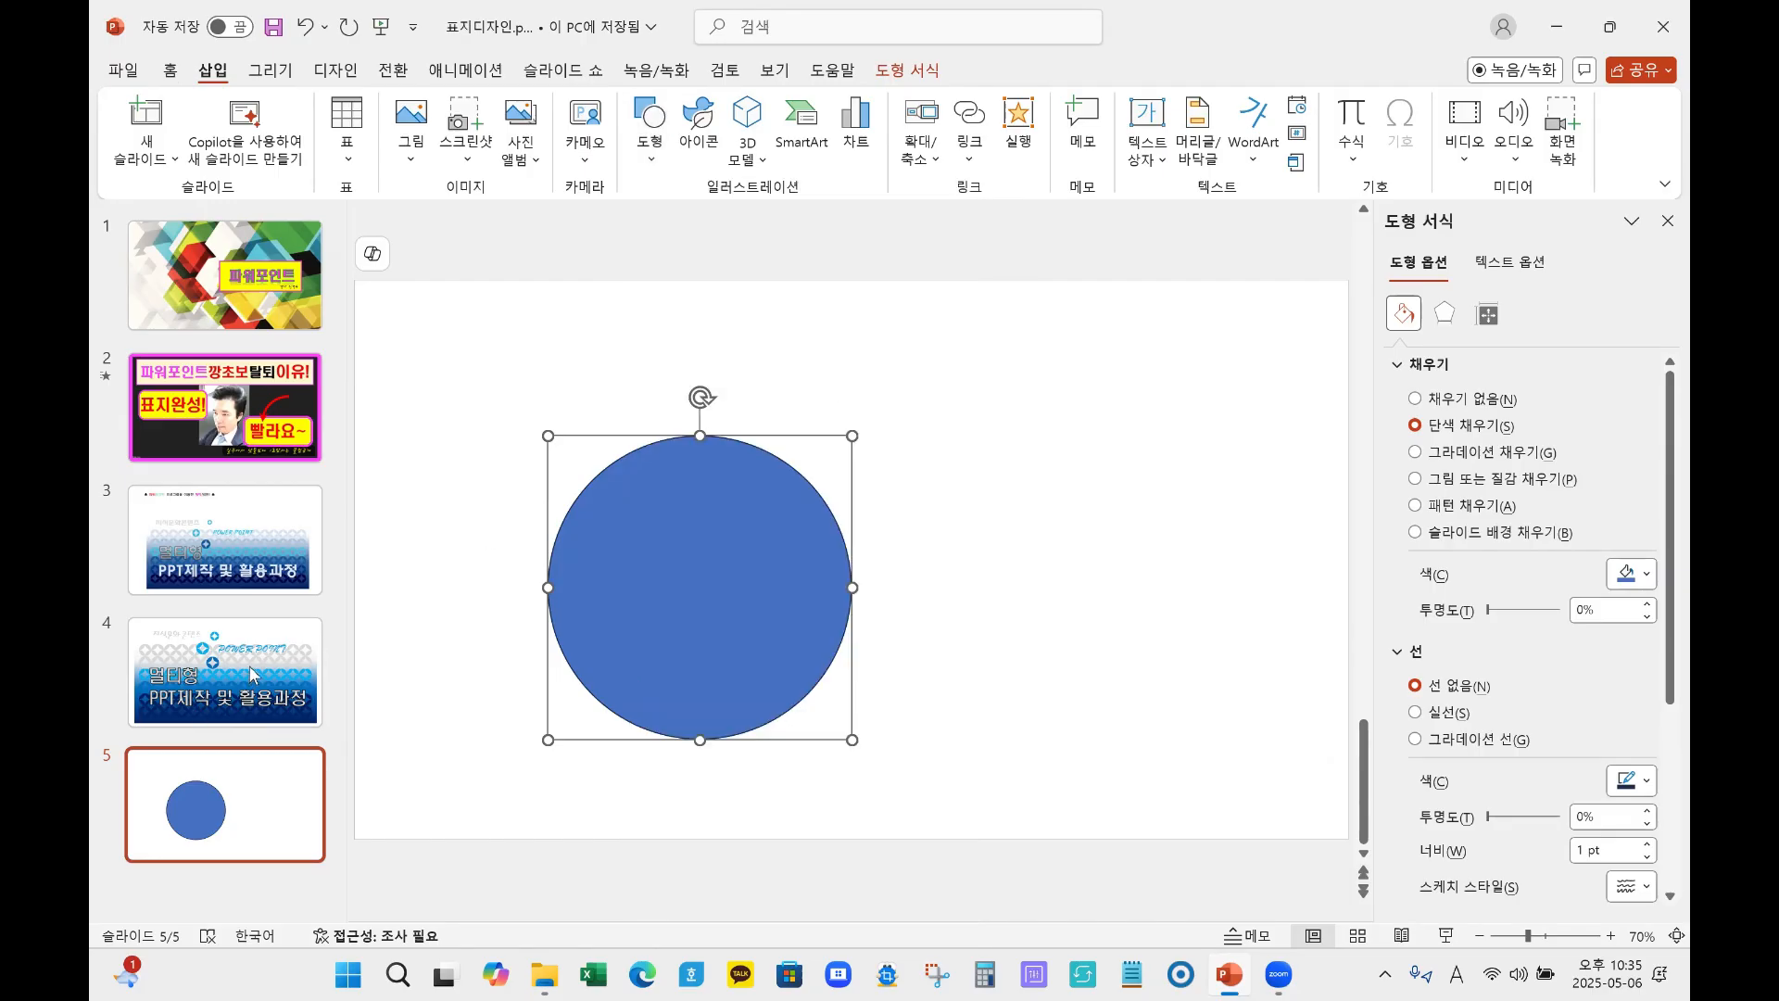
left_click(252, 673)
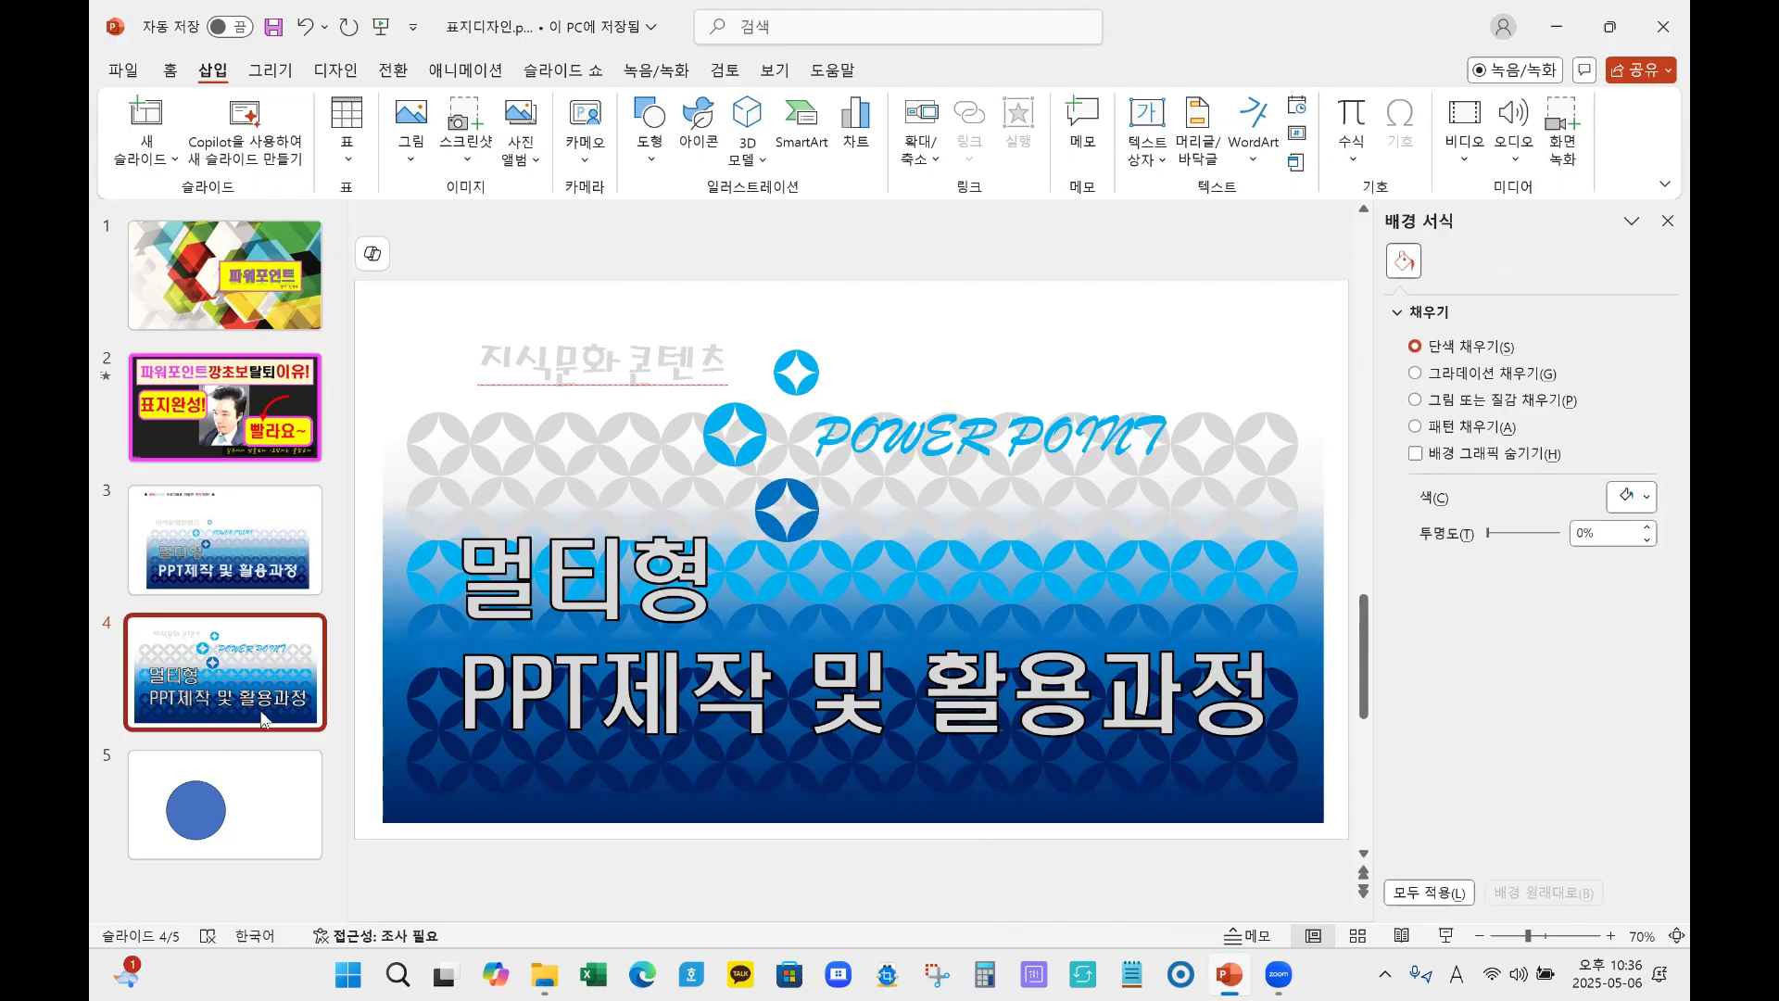
left_click(242, 824)
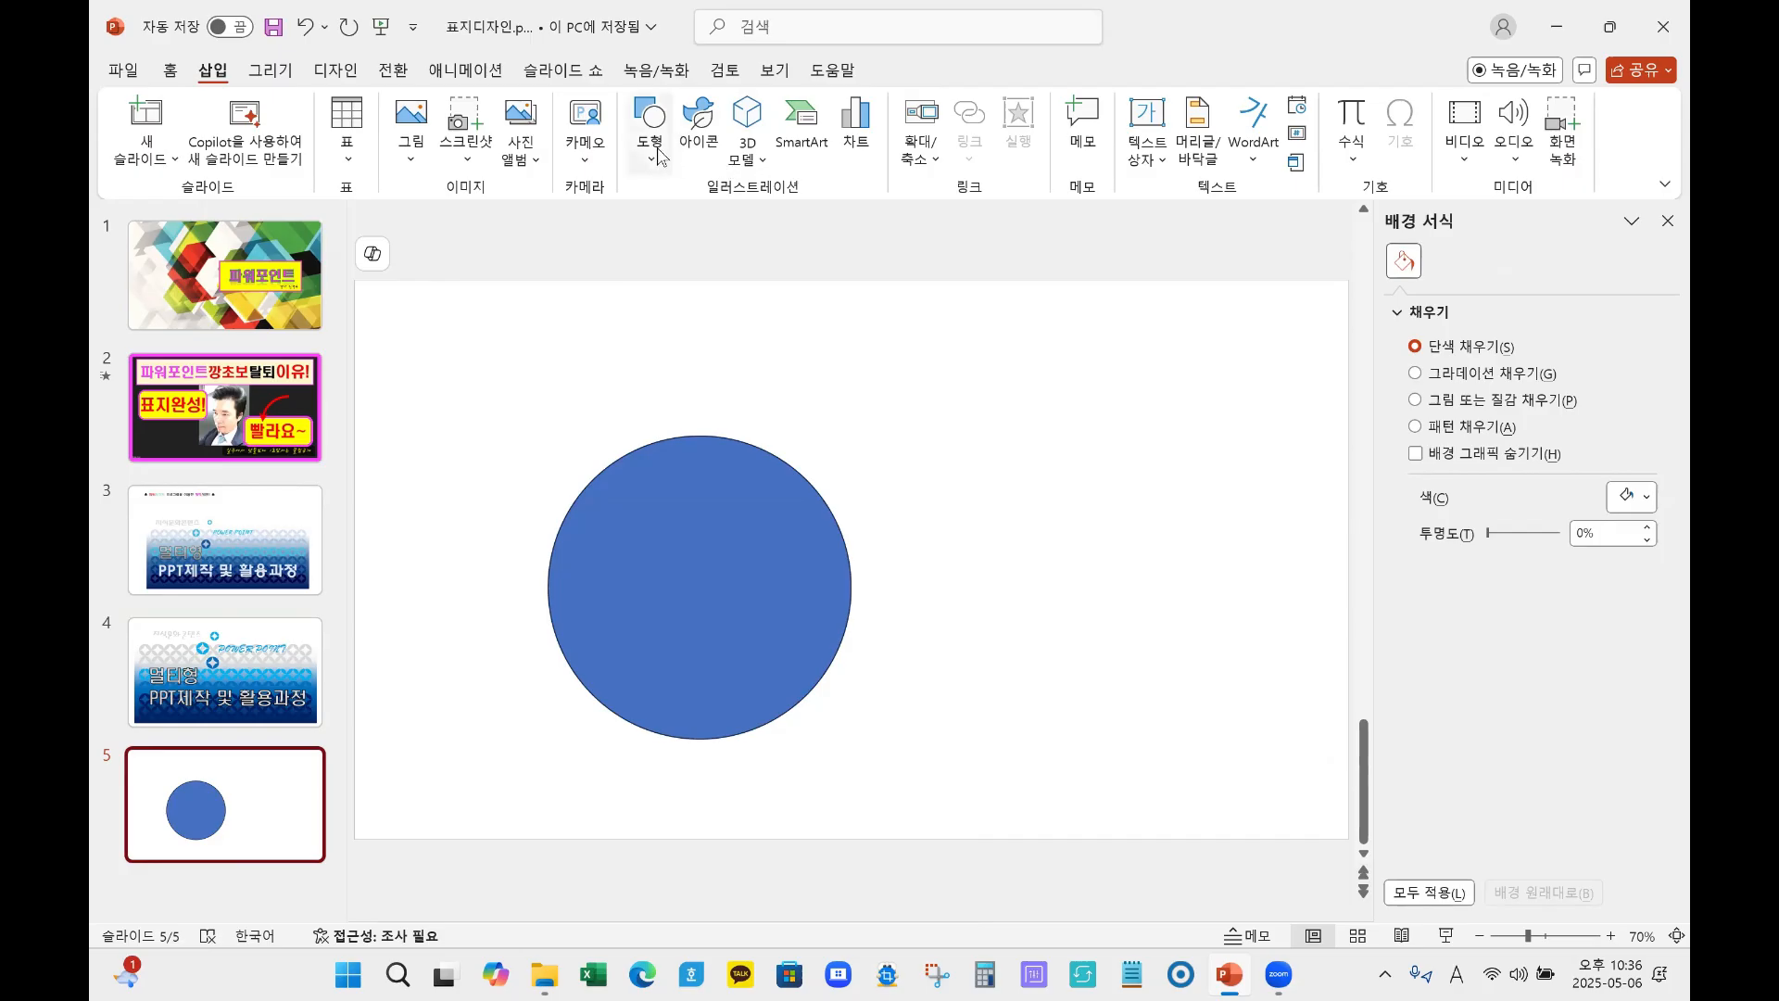
Step: Draw a plaque shape about 10.4 cm wide exactly over the circle and deepen its concave corners until they meet
left_click(720, 567)
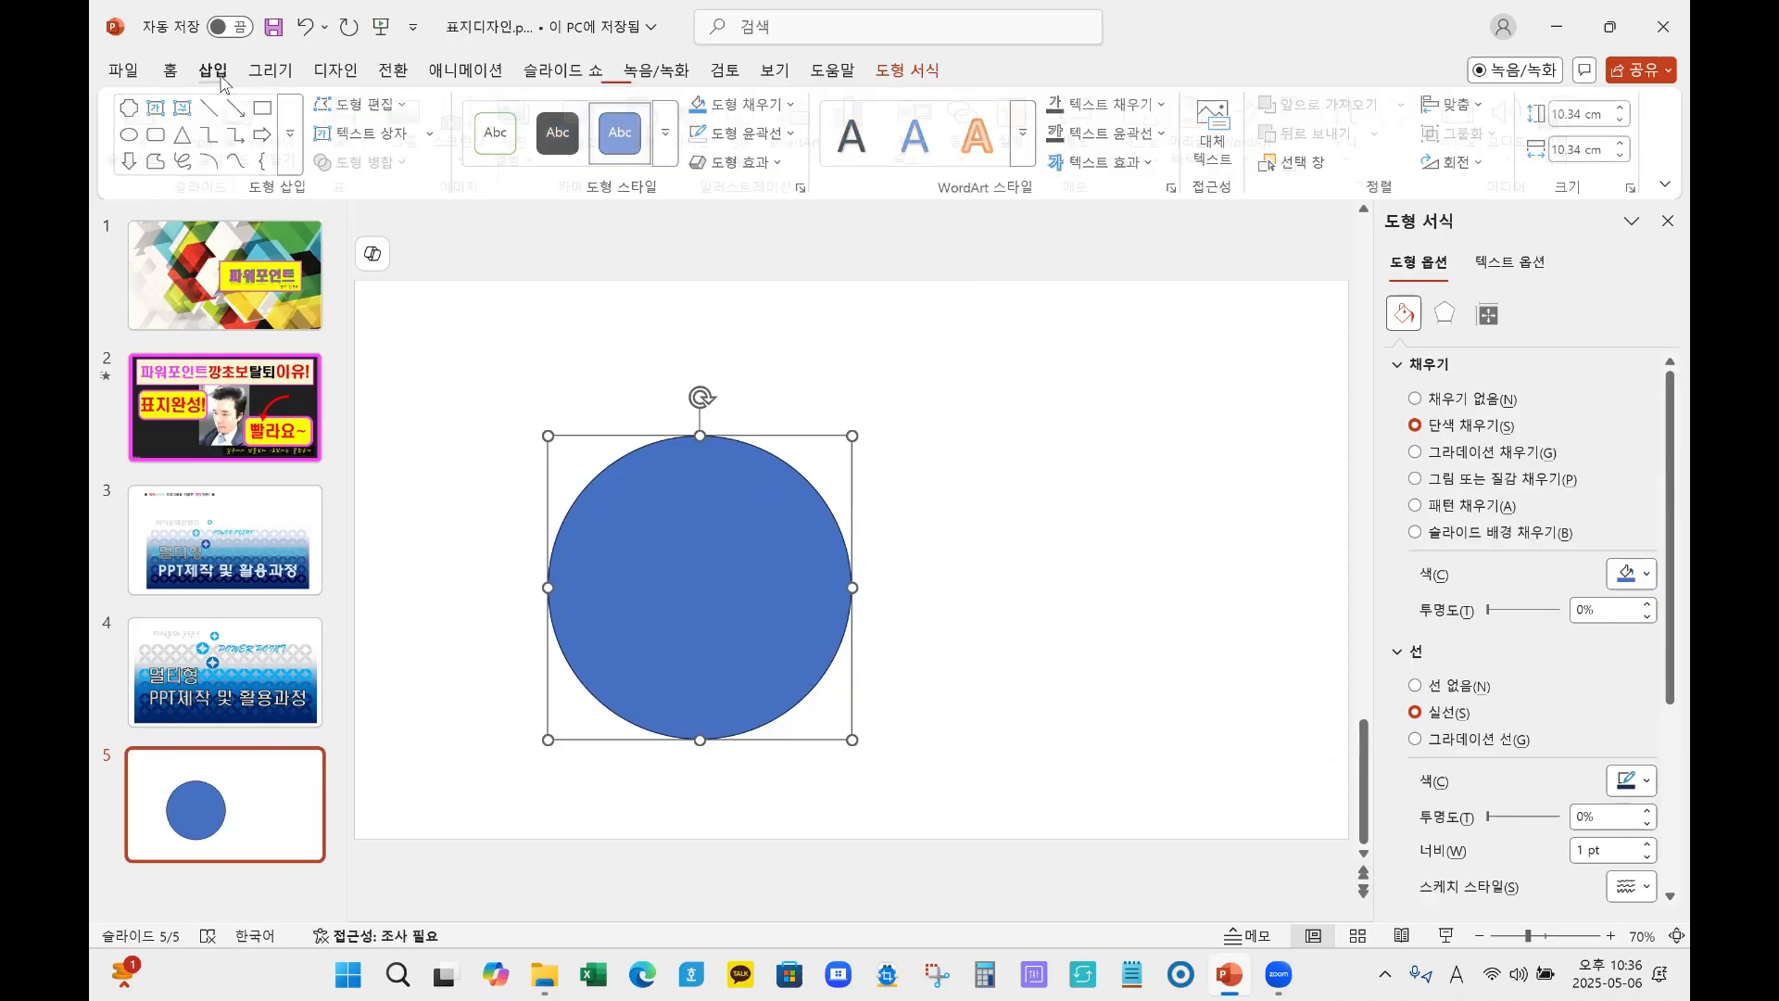
left_click(221, 79)
left_click(649, 130)
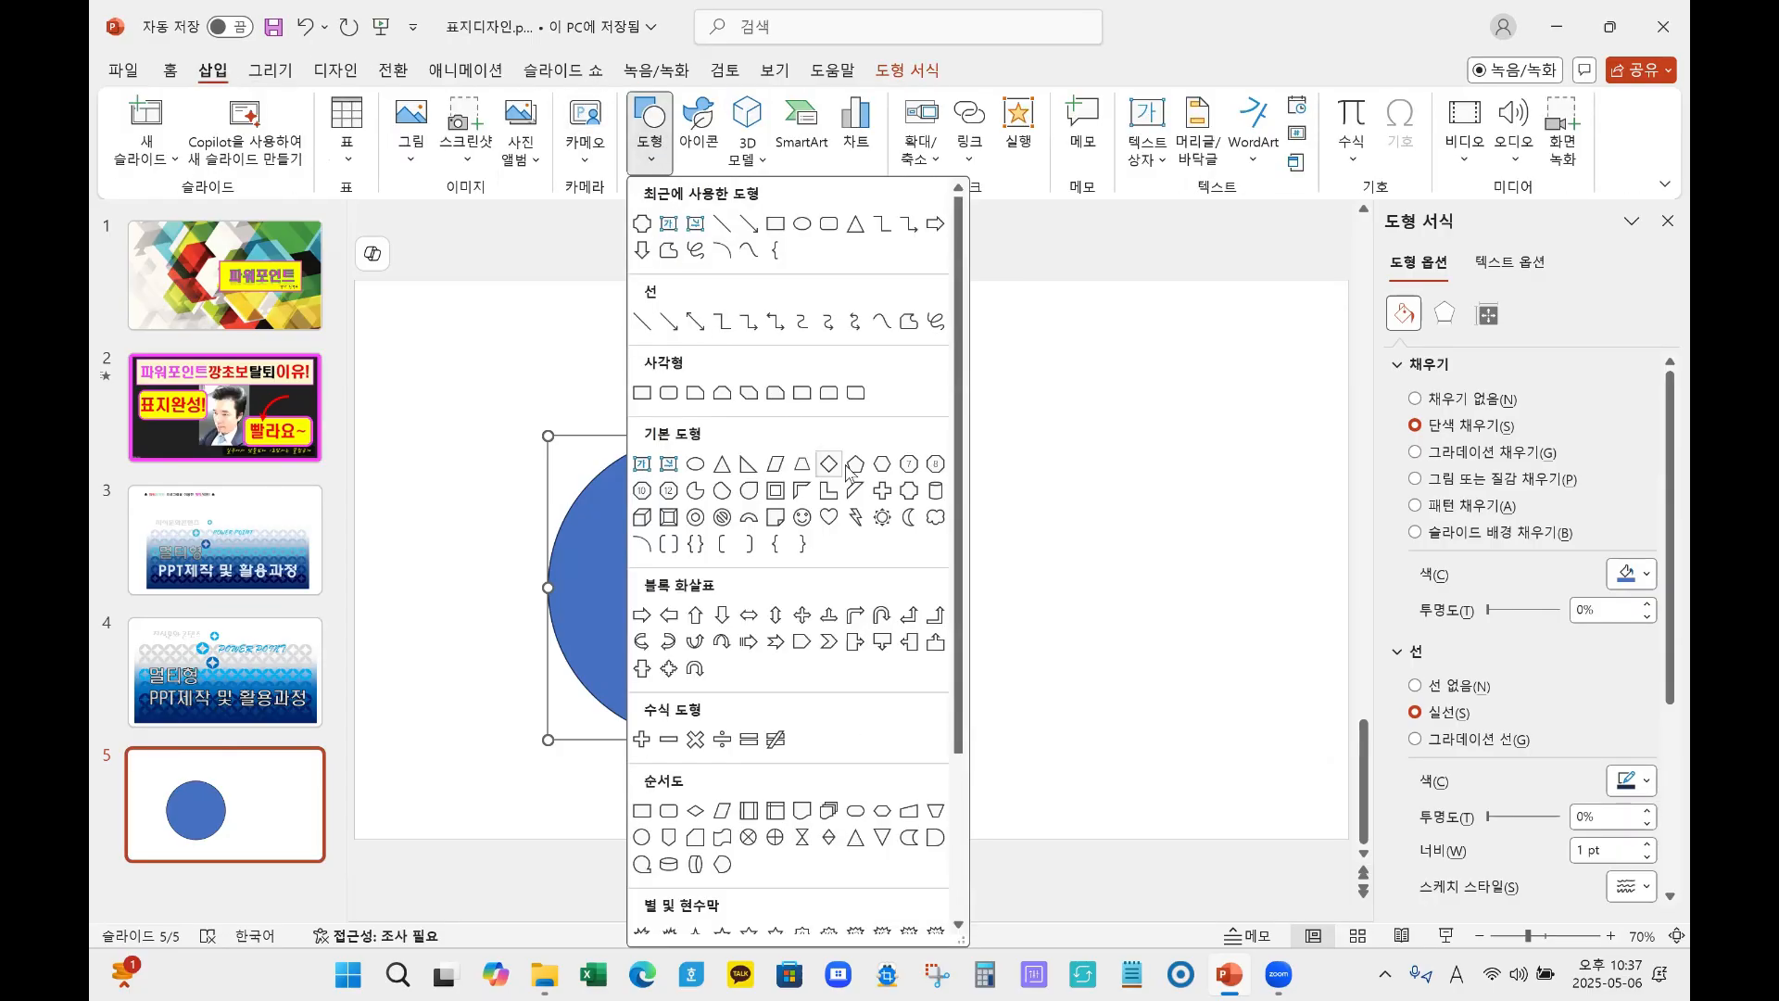
left_click(911, 493)
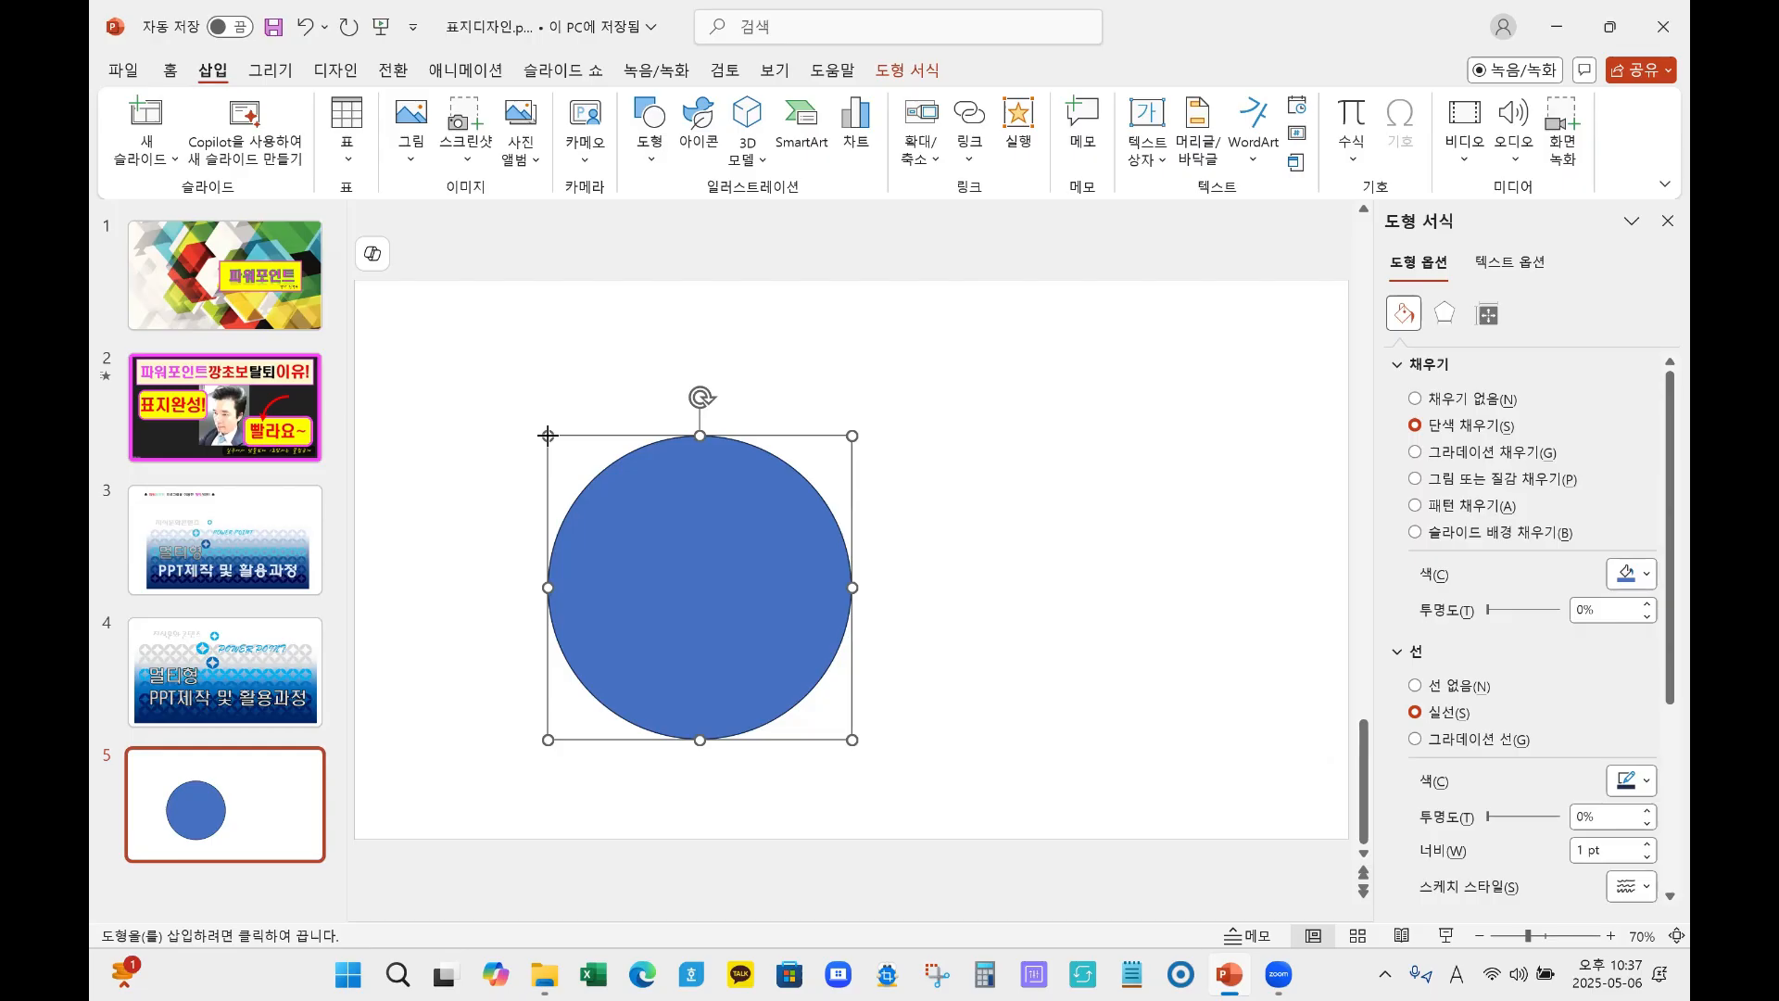
left_click_drag(548, 435, 852, 739)
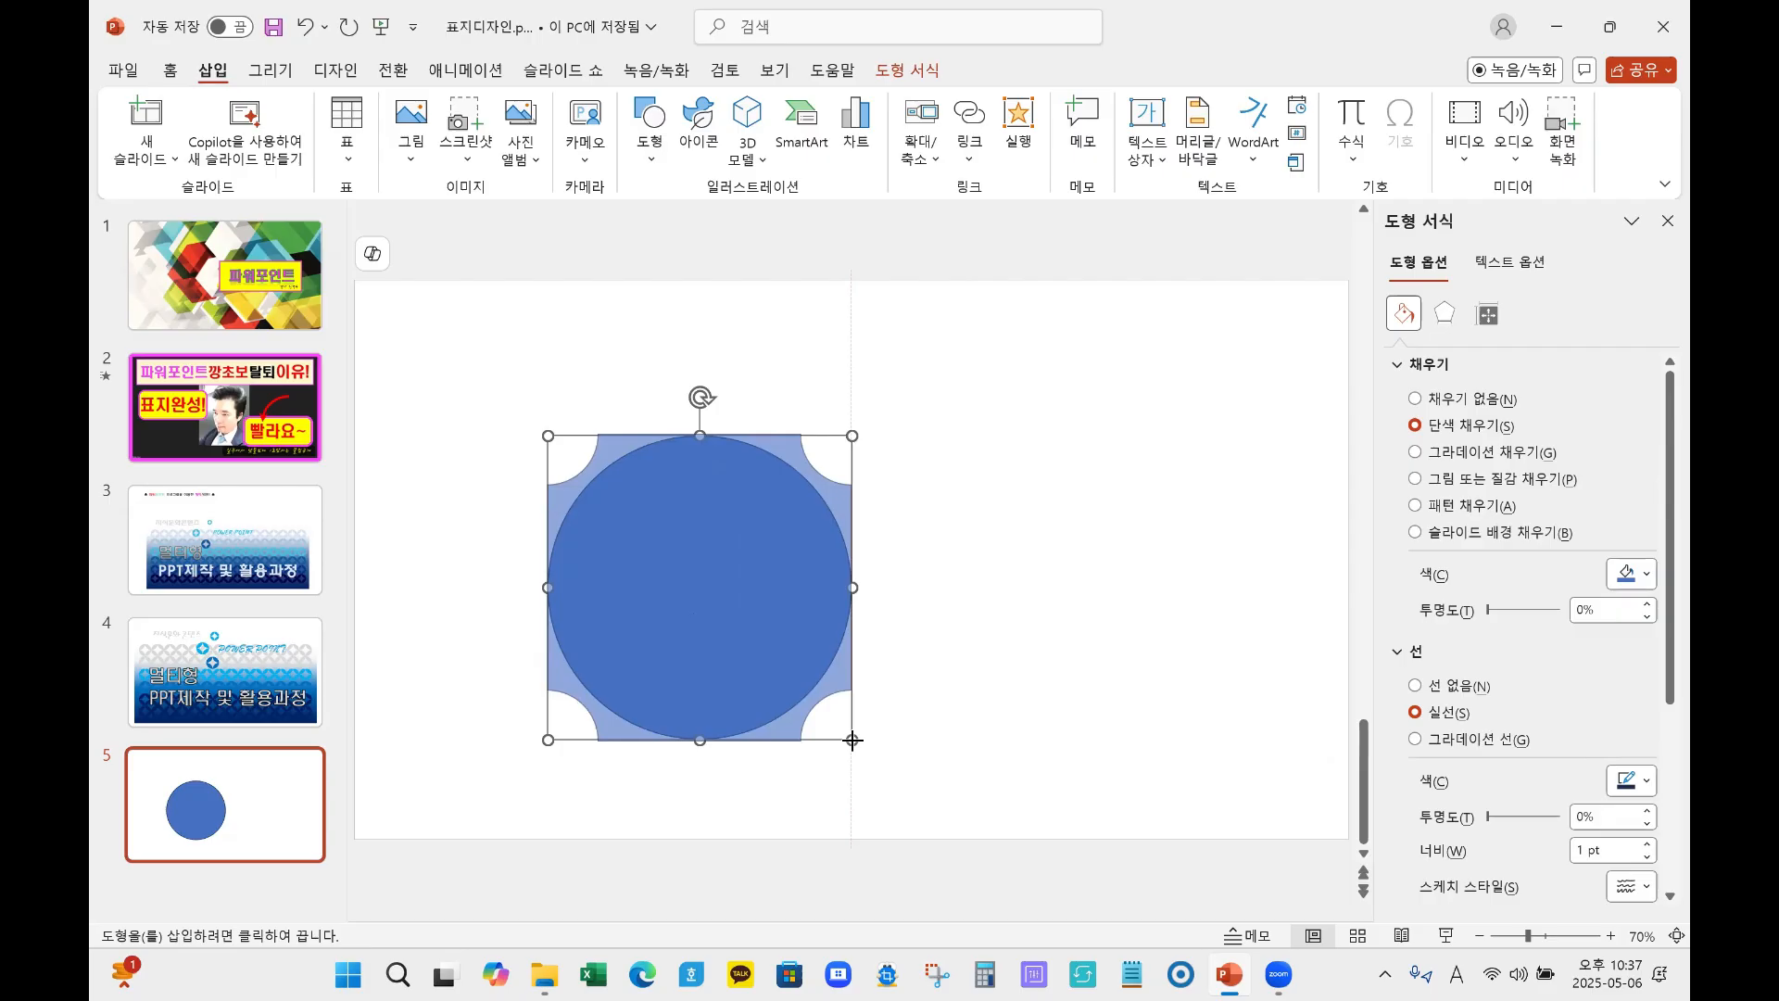
left_click_drag(852, 739, 853, 739)
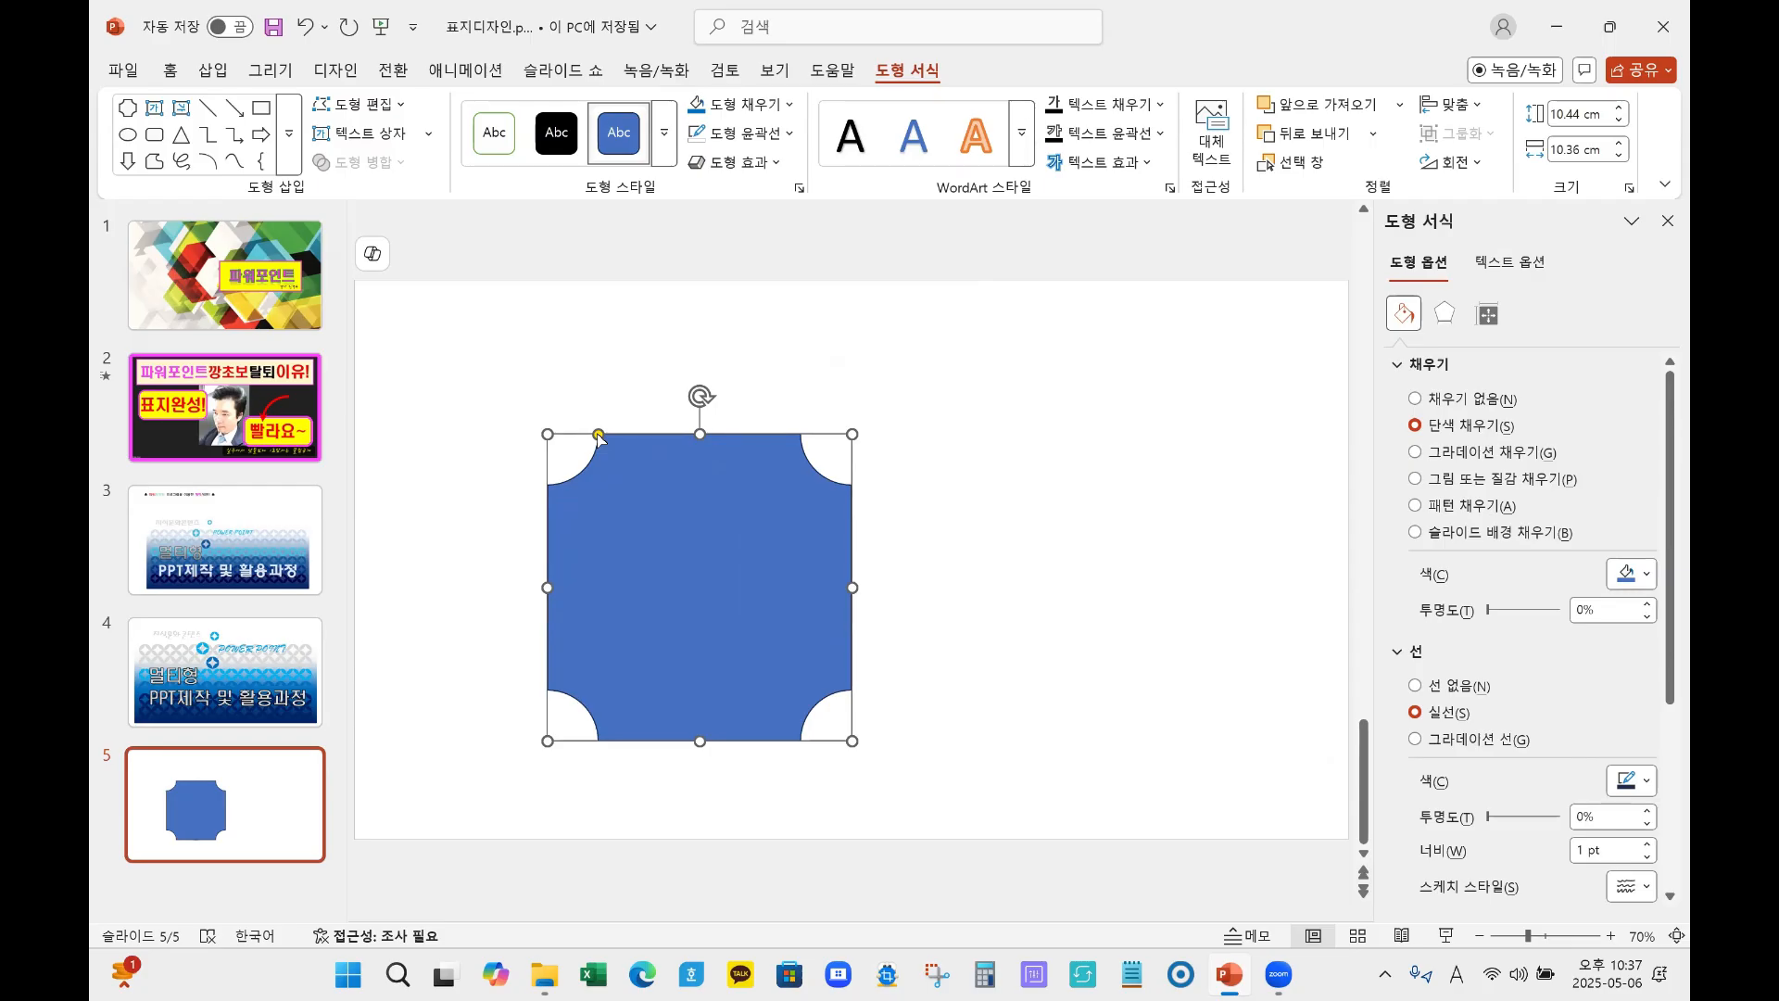
left_click_drag(599, 435, 711, 588)
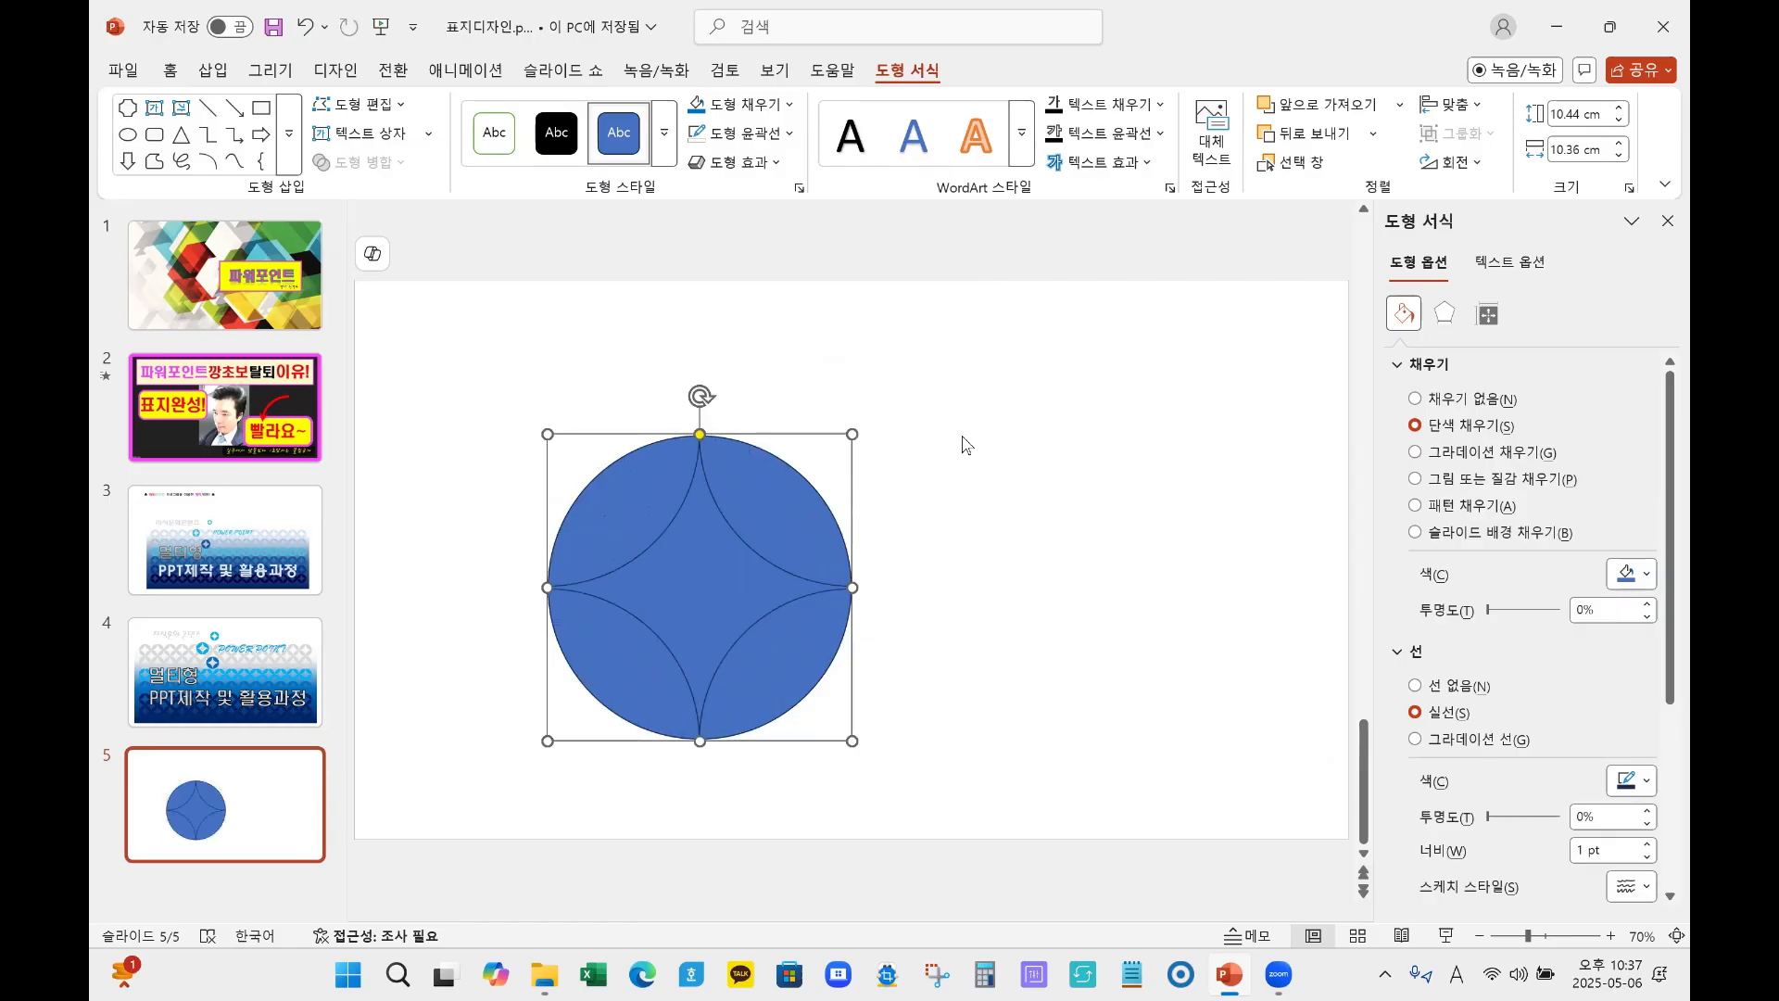
Step: Subtract the plaque from the circle to leave four petals, and shift the resulting shape slightly toward the slide's upper left
left_click_drag(439, 333, 955, 815)
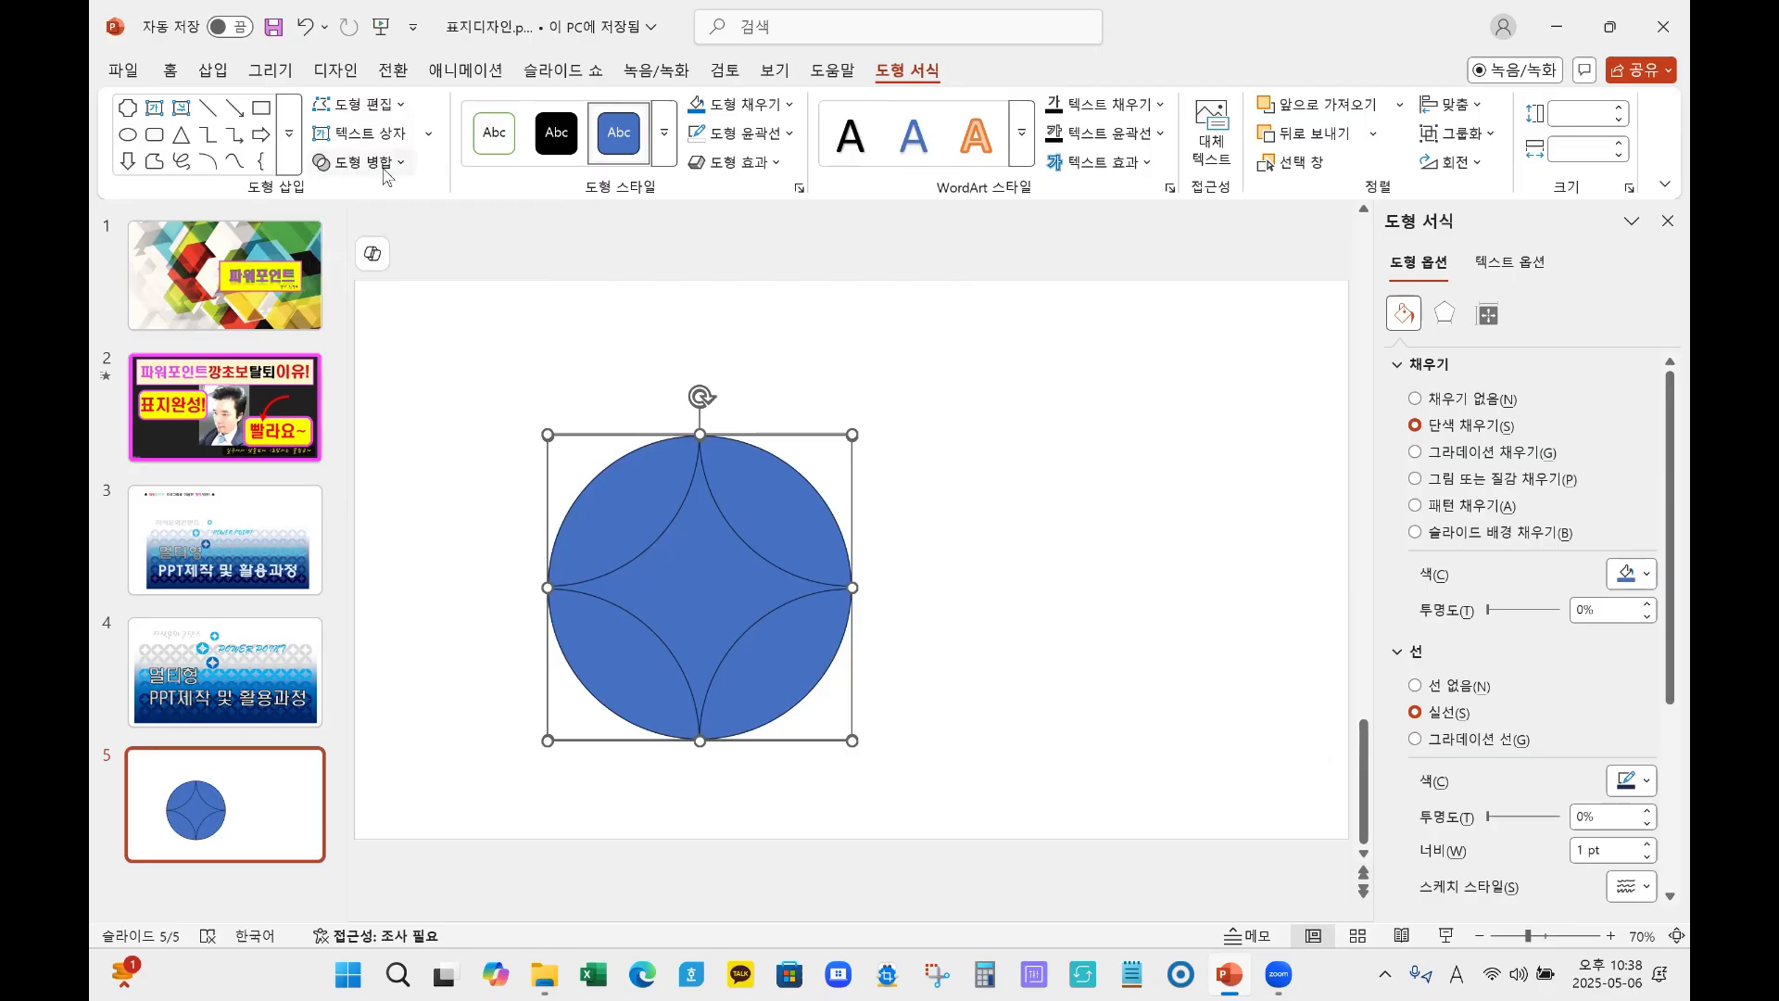
left_click(400, 164)
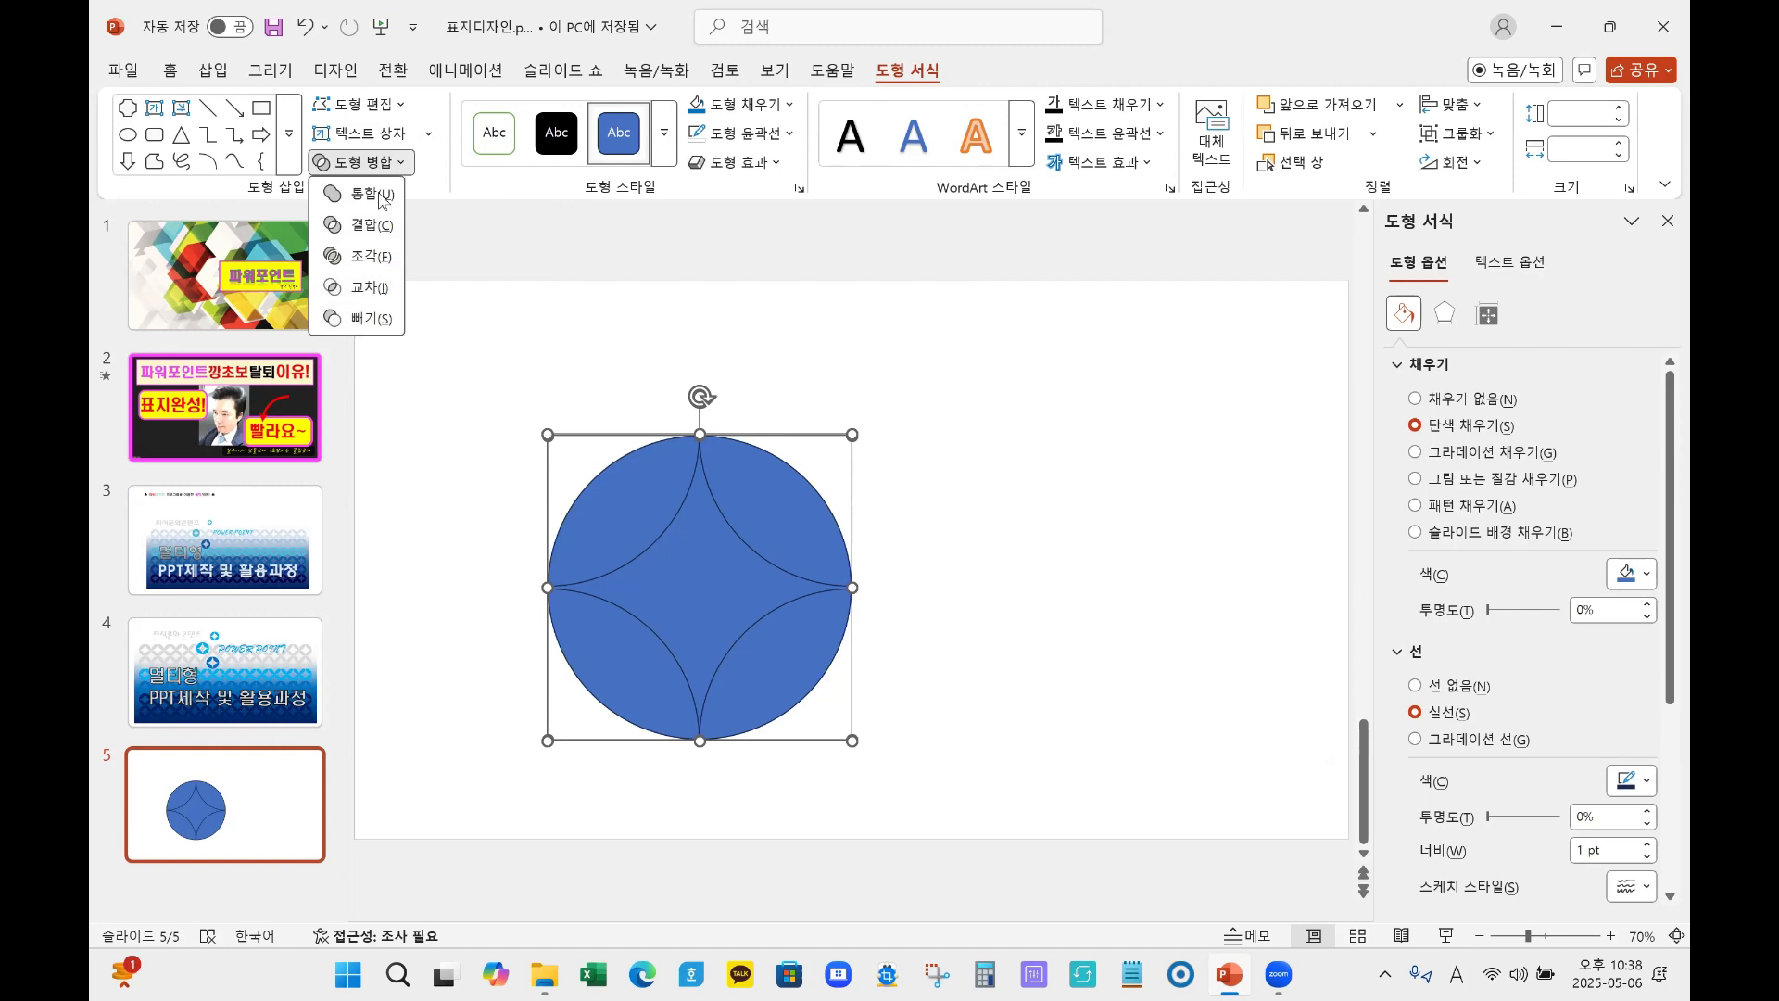
left_click(373, 319)
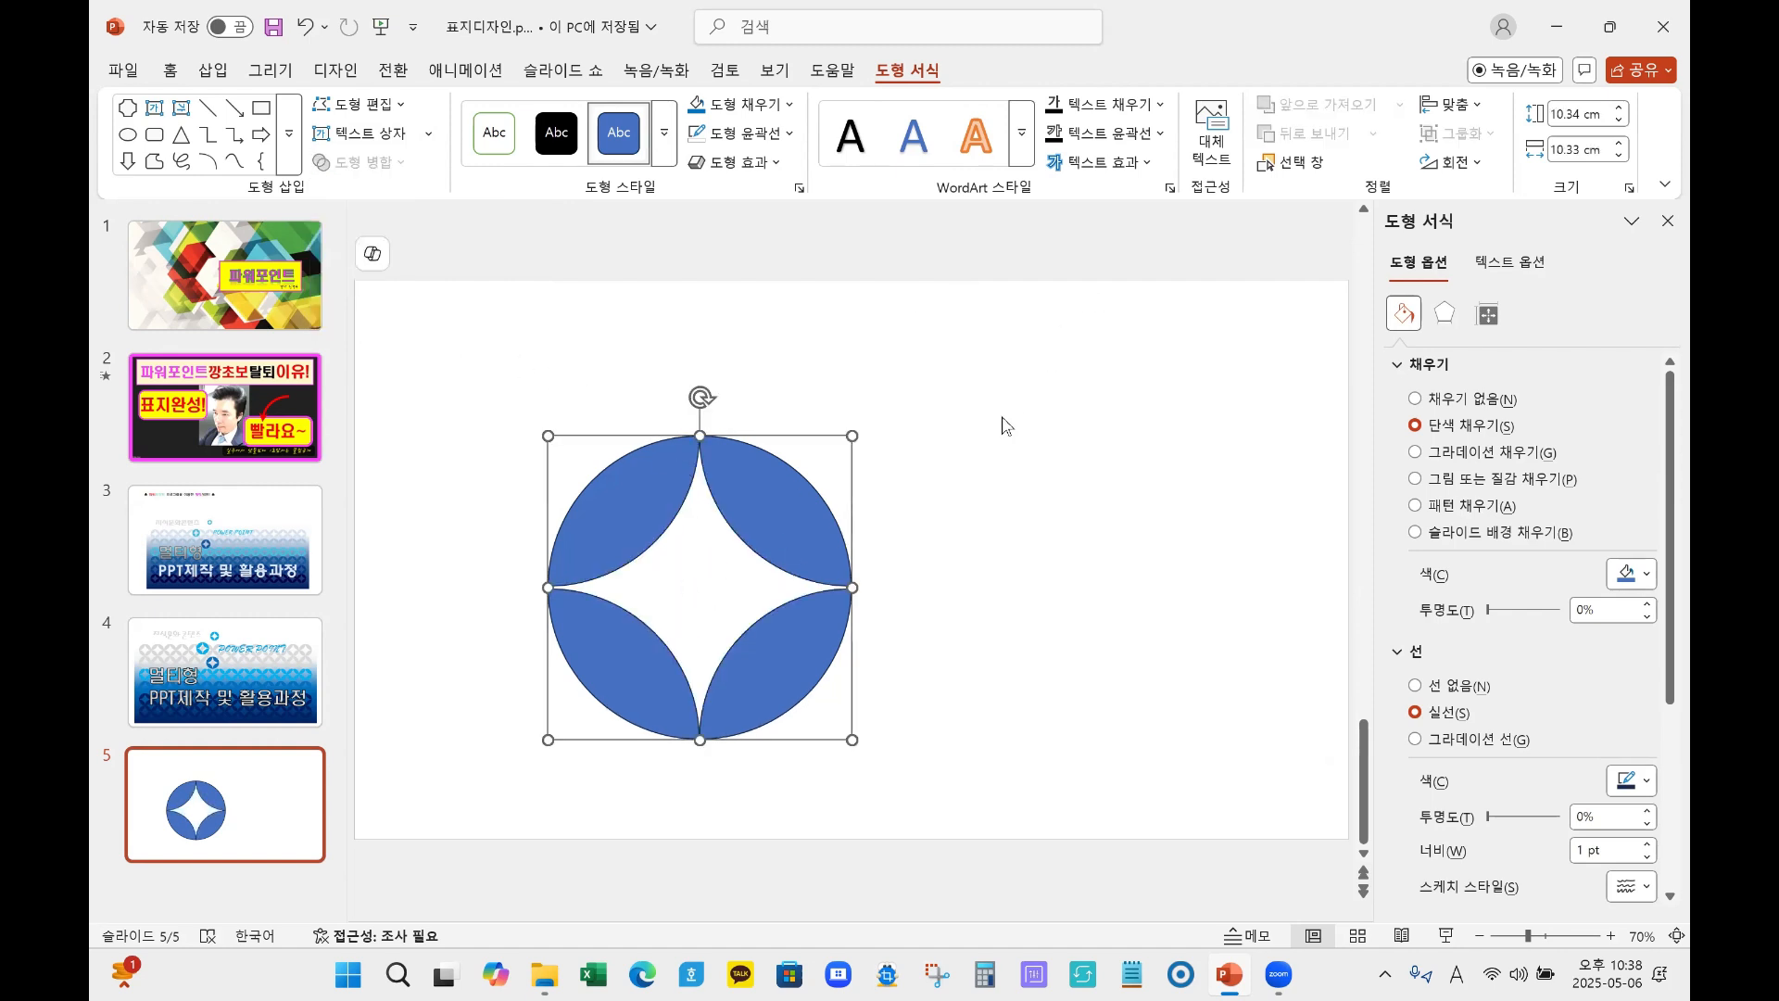
left_click(1093, 430)
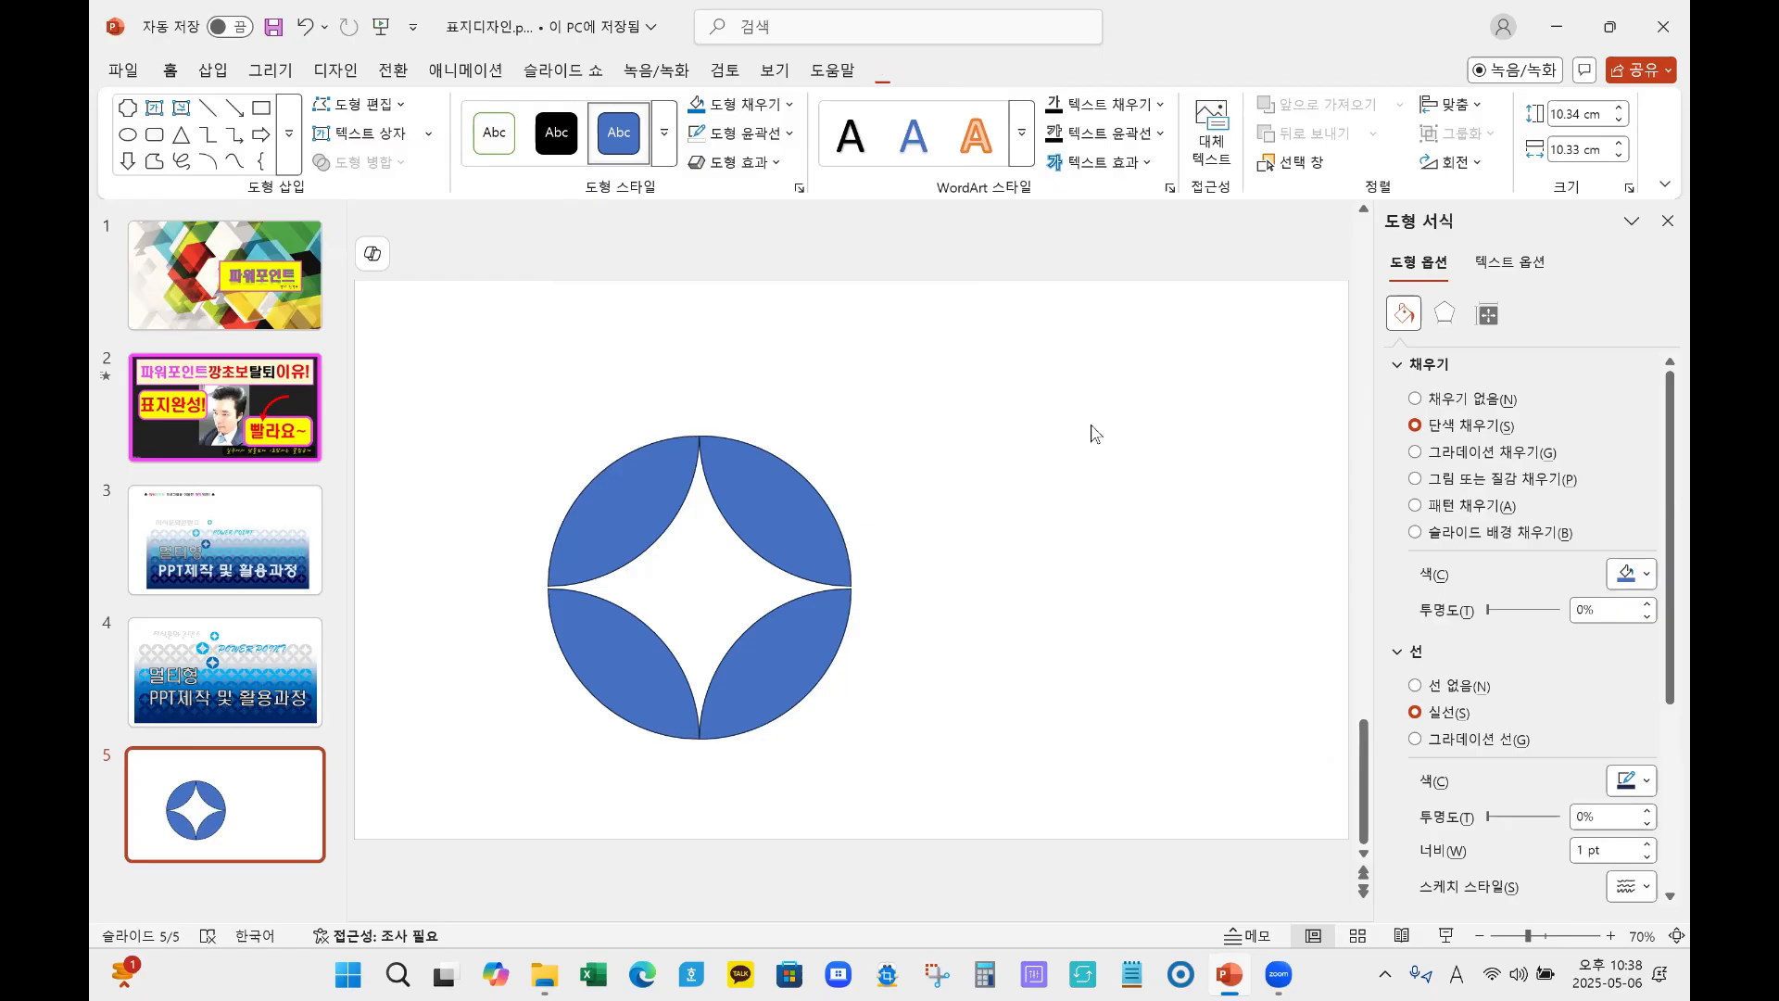
left_click(817, 524)
left_click_drag(818, 524, 777, 526)
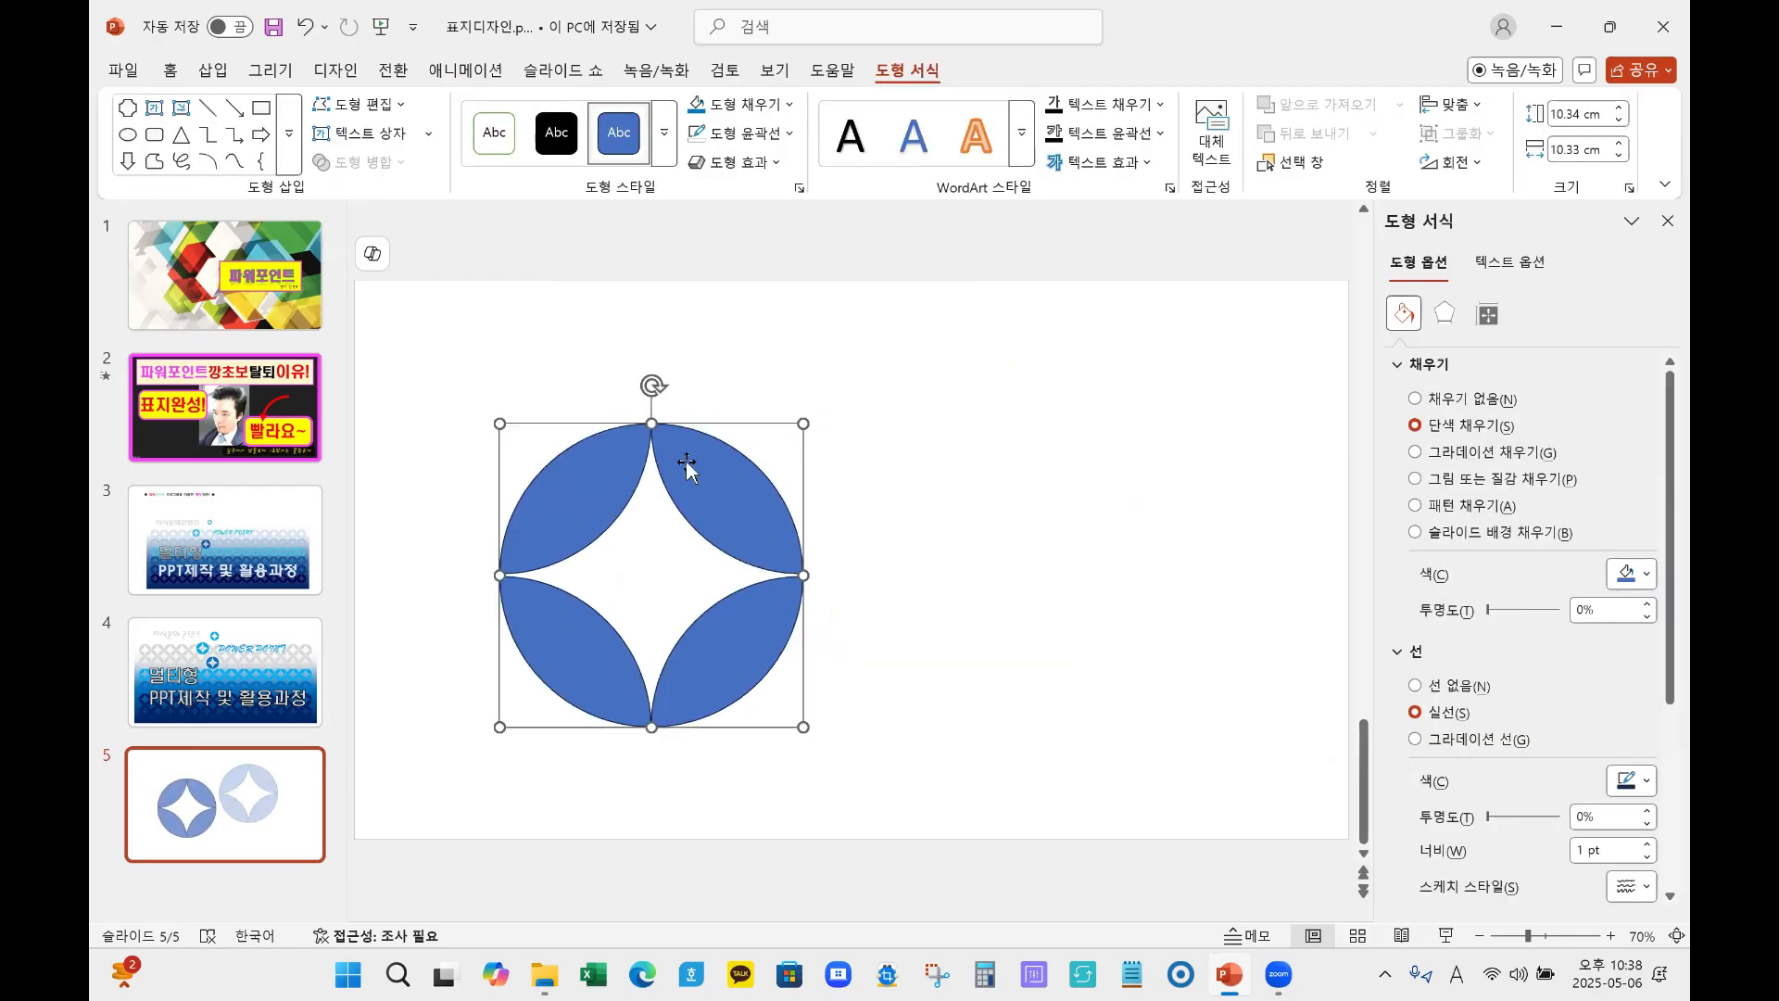
Step: Fill the four-petal shape with the standard dark blue and remove its outline
left_click(1666, 222)
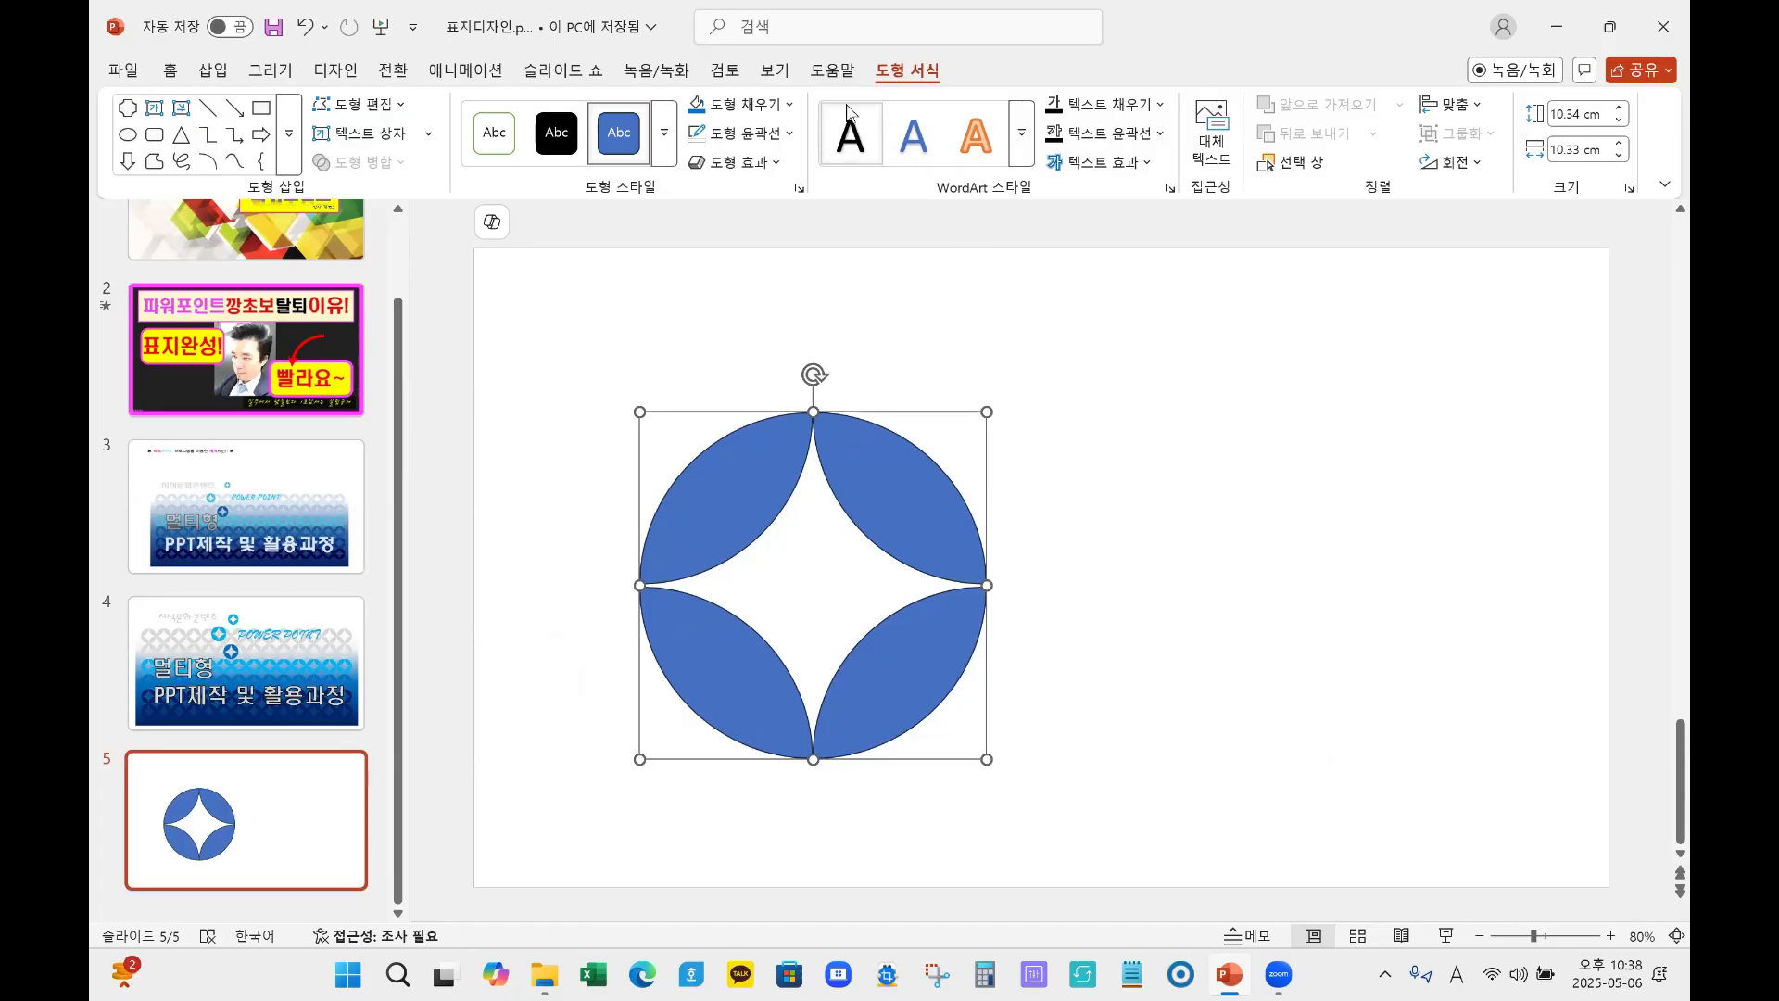
left_click(776, 112)
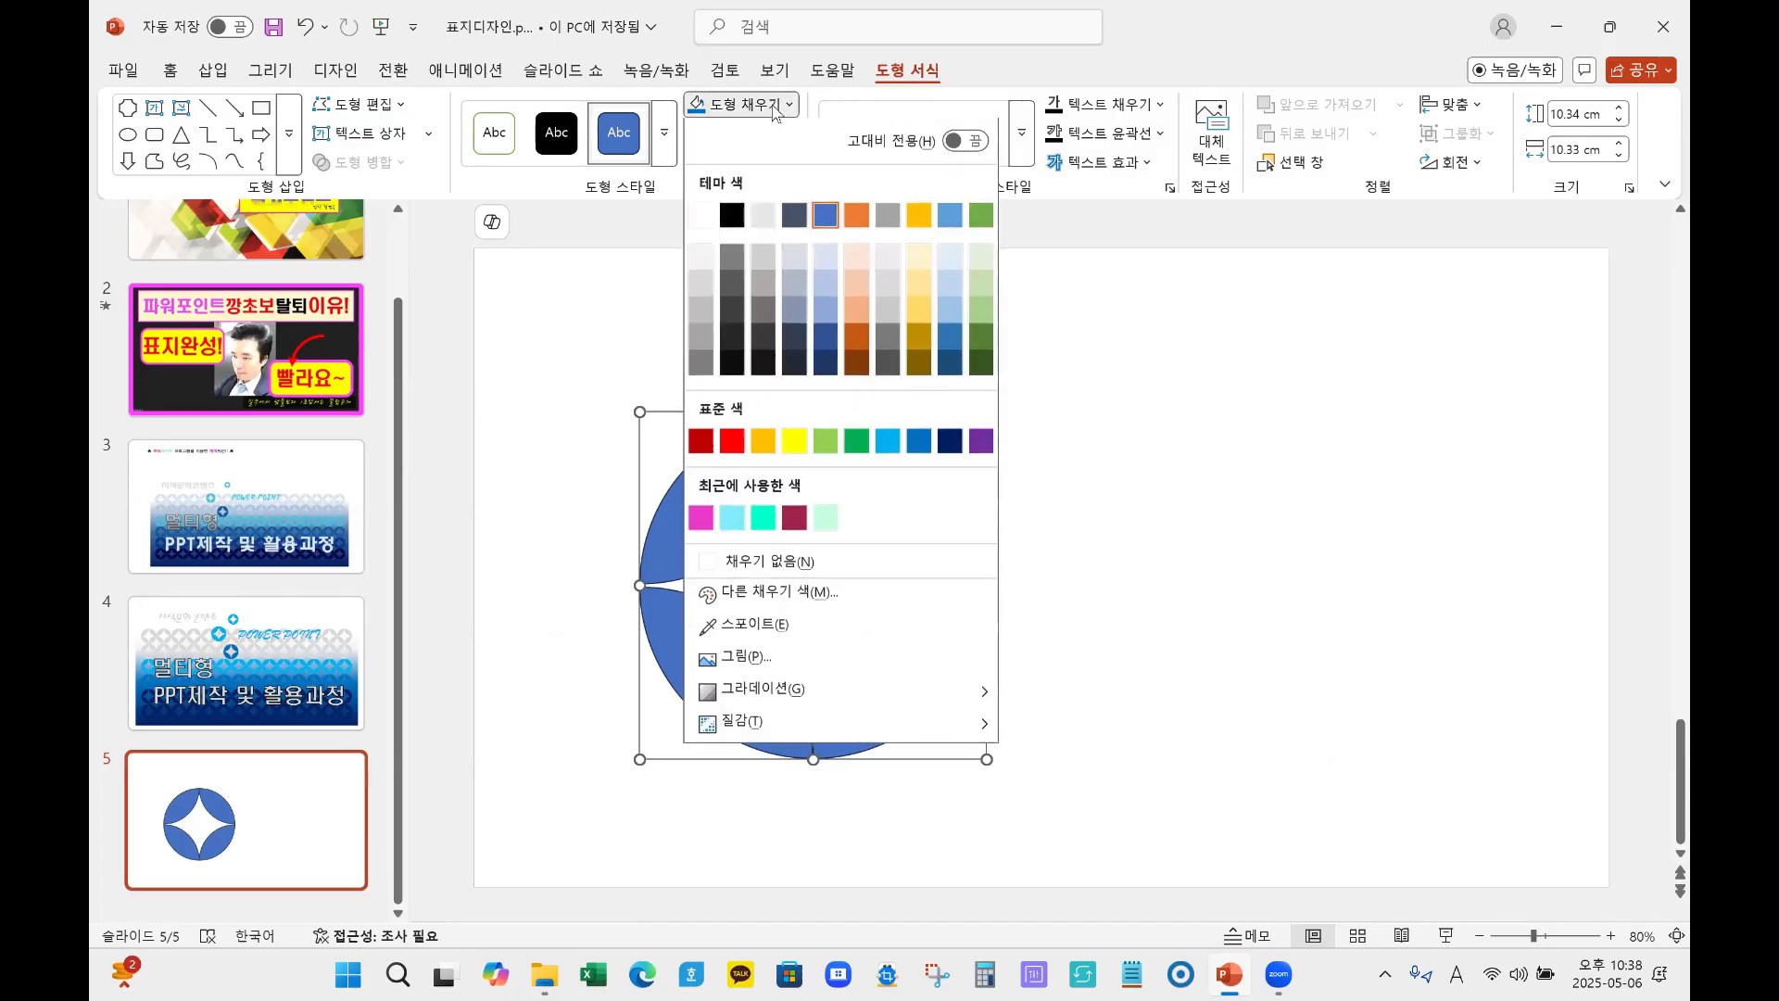
left_click(950, 442)
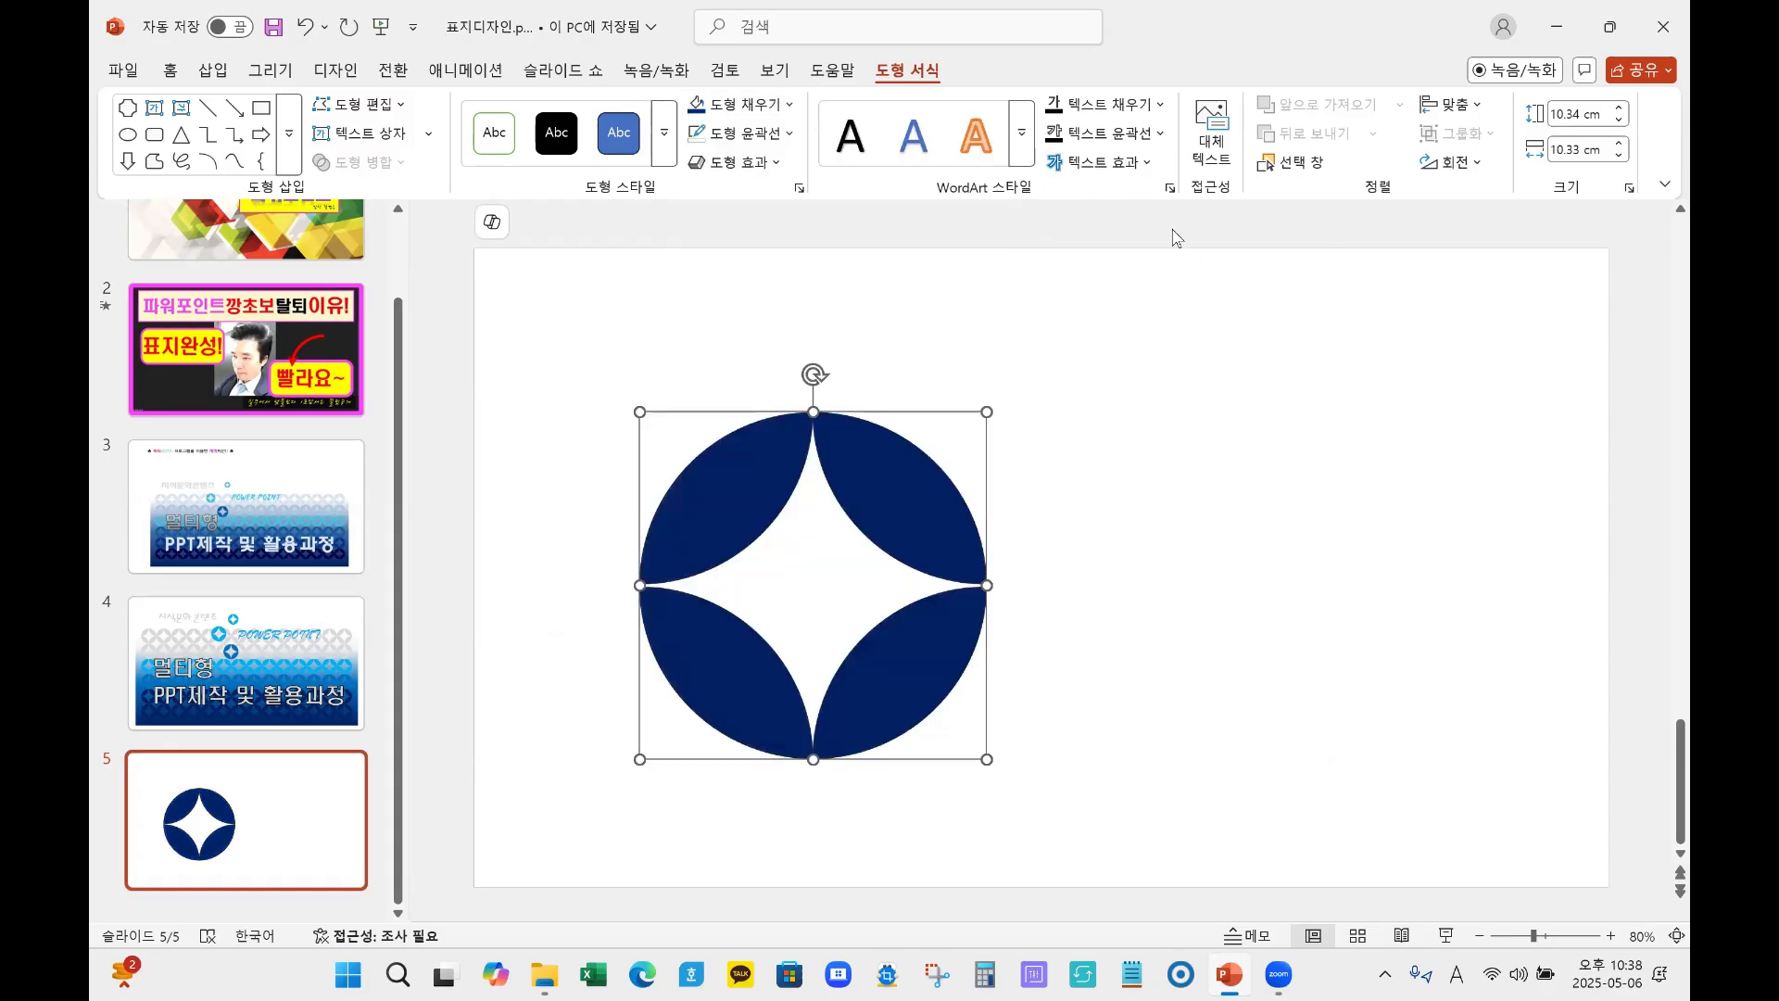
left_click(783, 134)
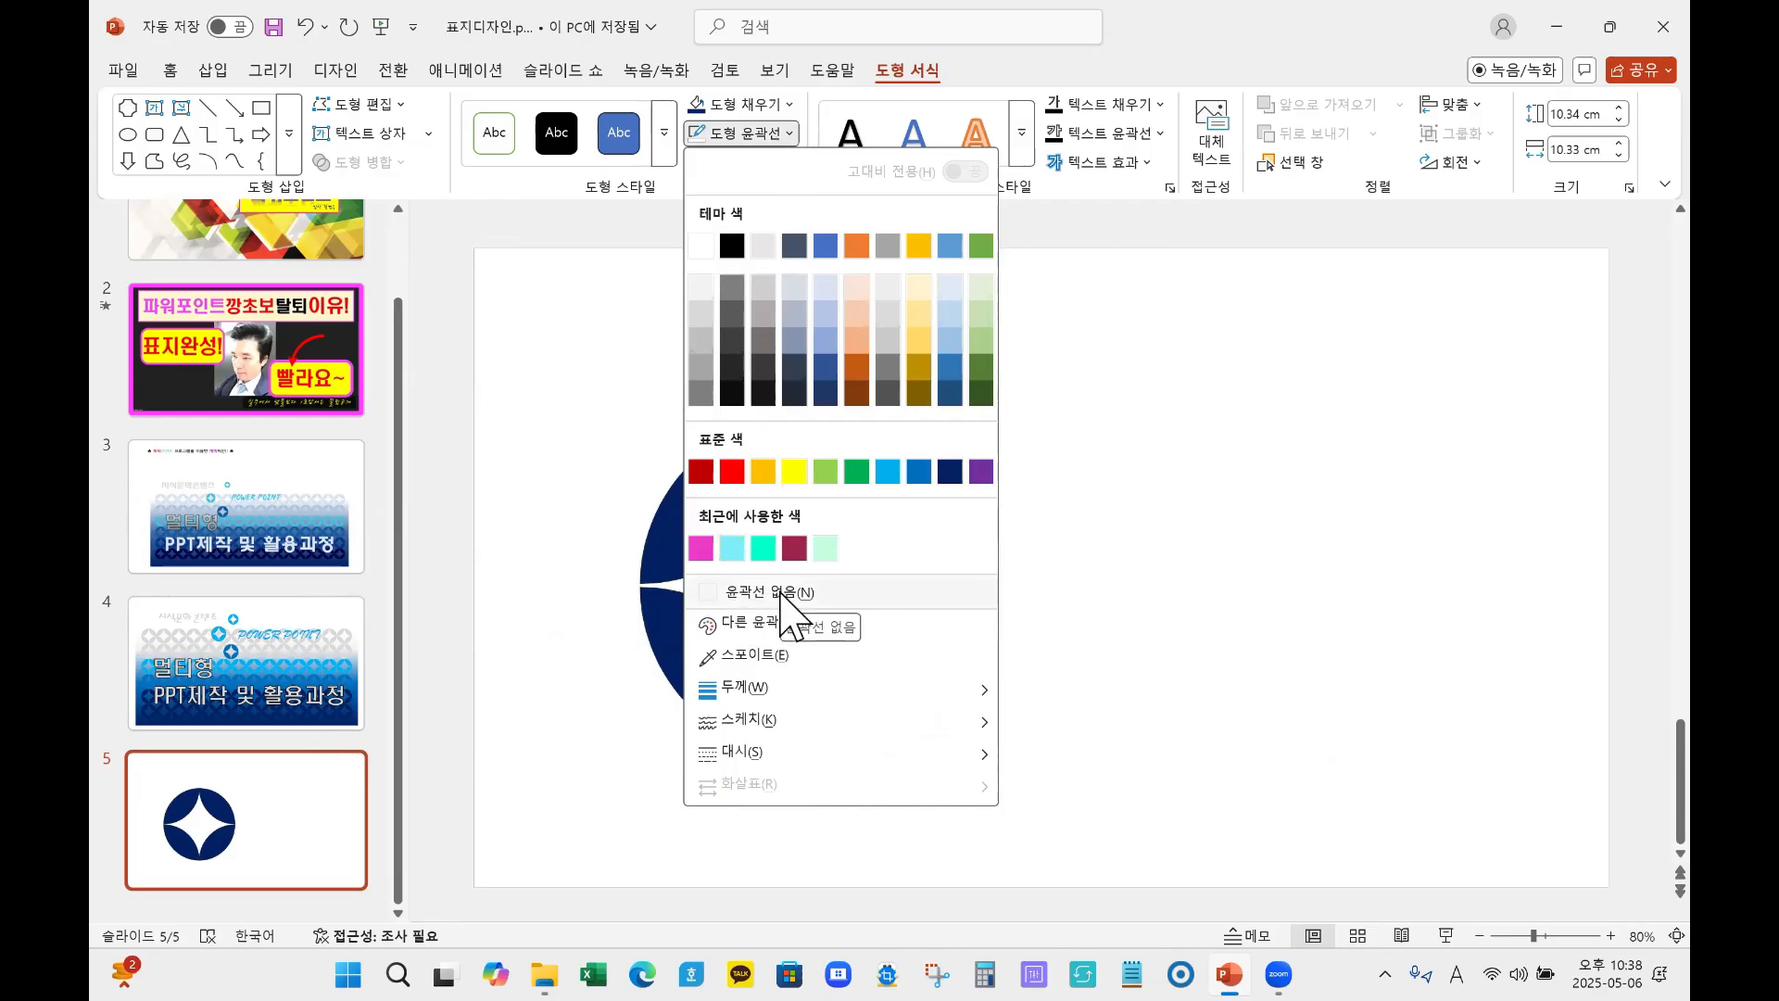
left_click(824, 594)
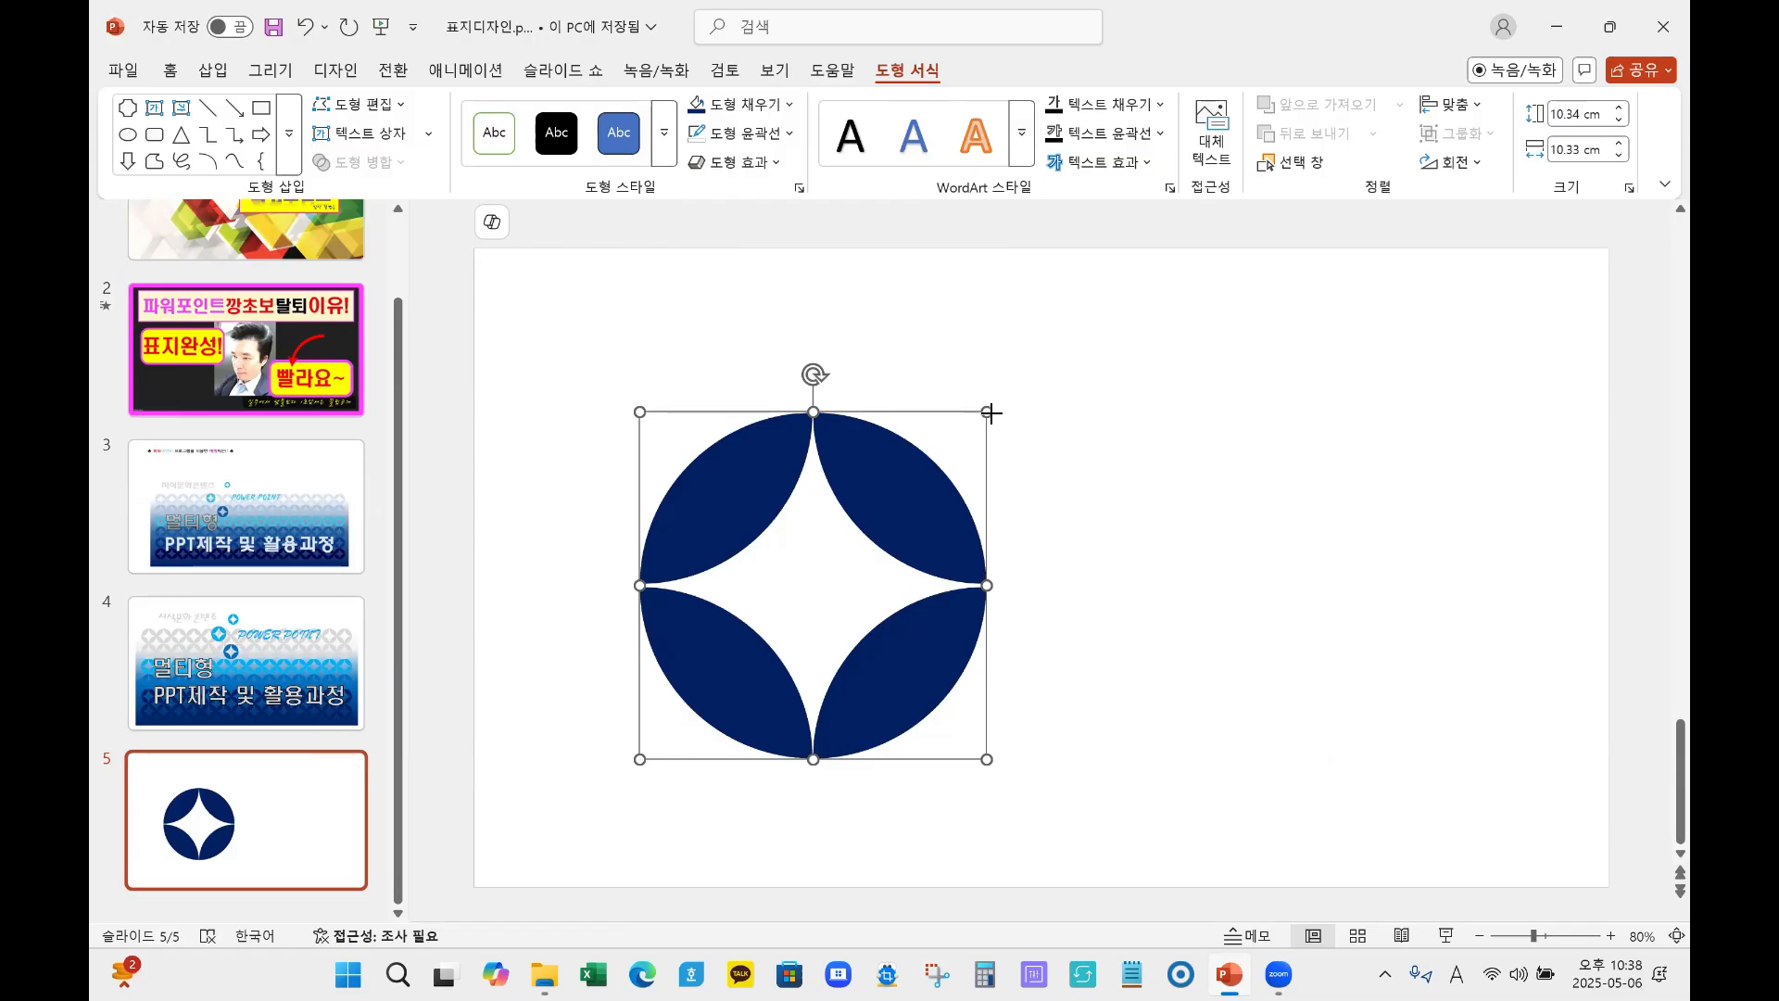
Step: Shrink the four-petal shape proportionally to about 2.29 cm and move it to the slide's lower-left corner
left_click_drag(990, 413, 723, 689)
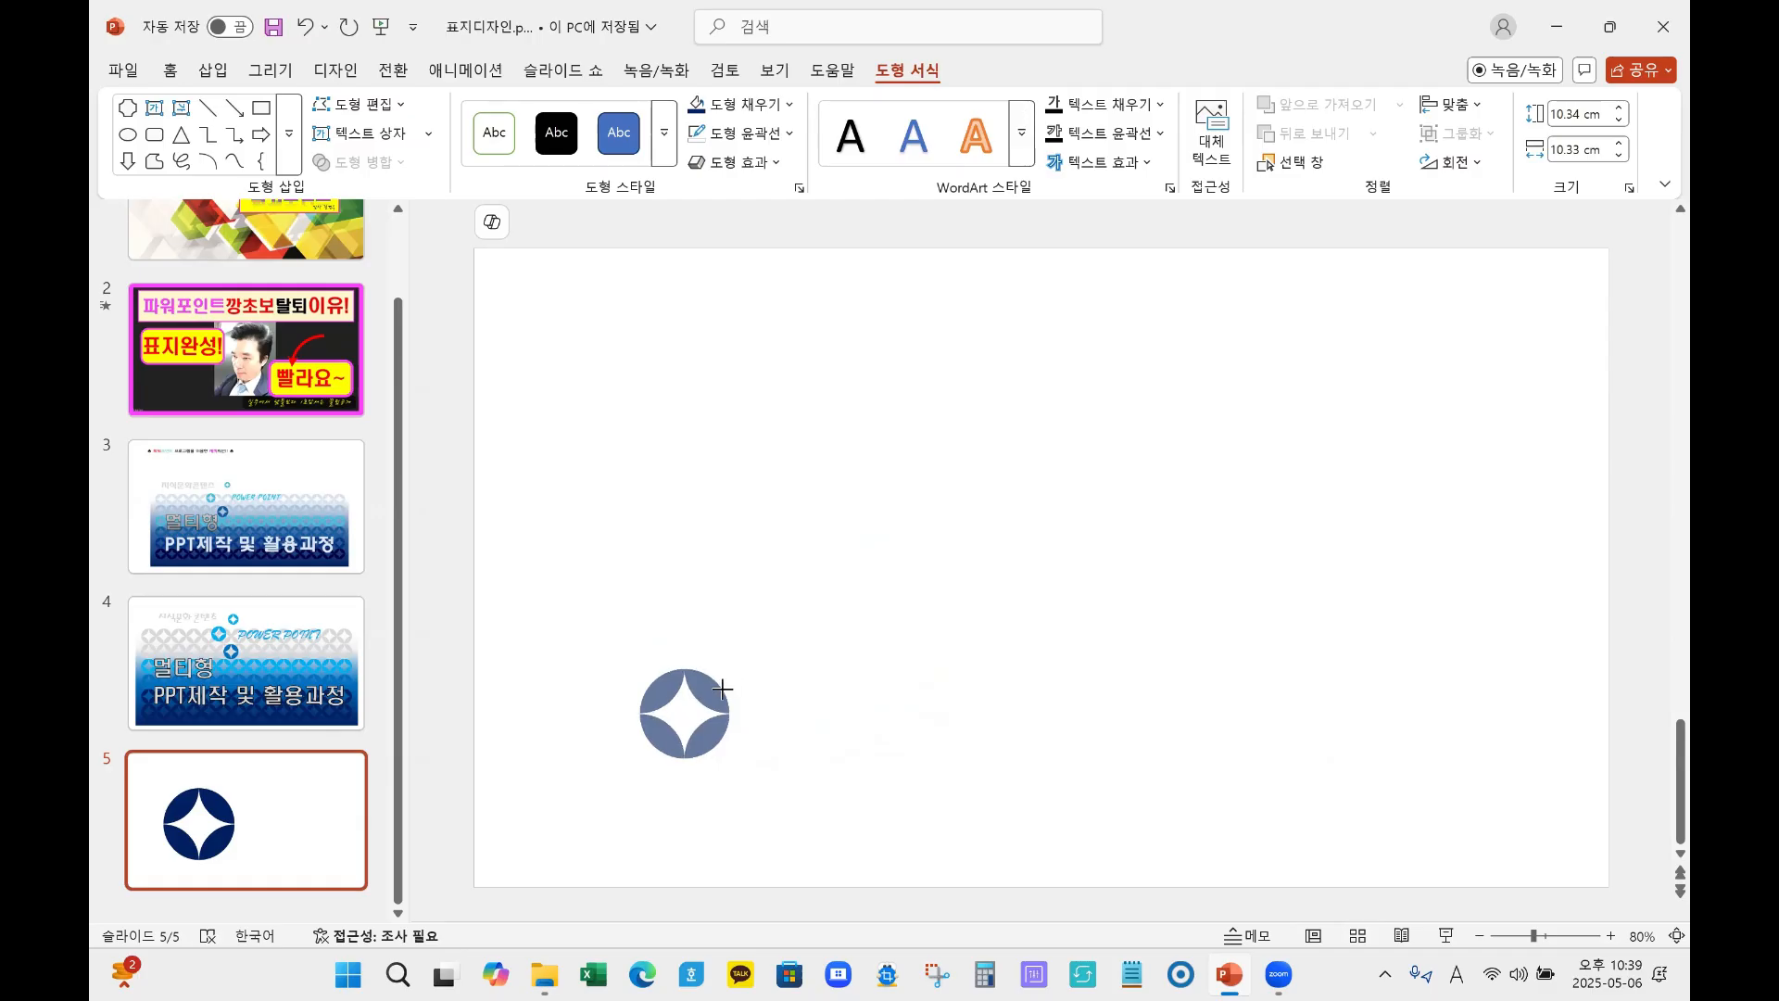
mouse_move(723, 688)
left_mouse_down()
mouse_move(701, 703)
mouse_move(717, 692)
left_mouse_up()
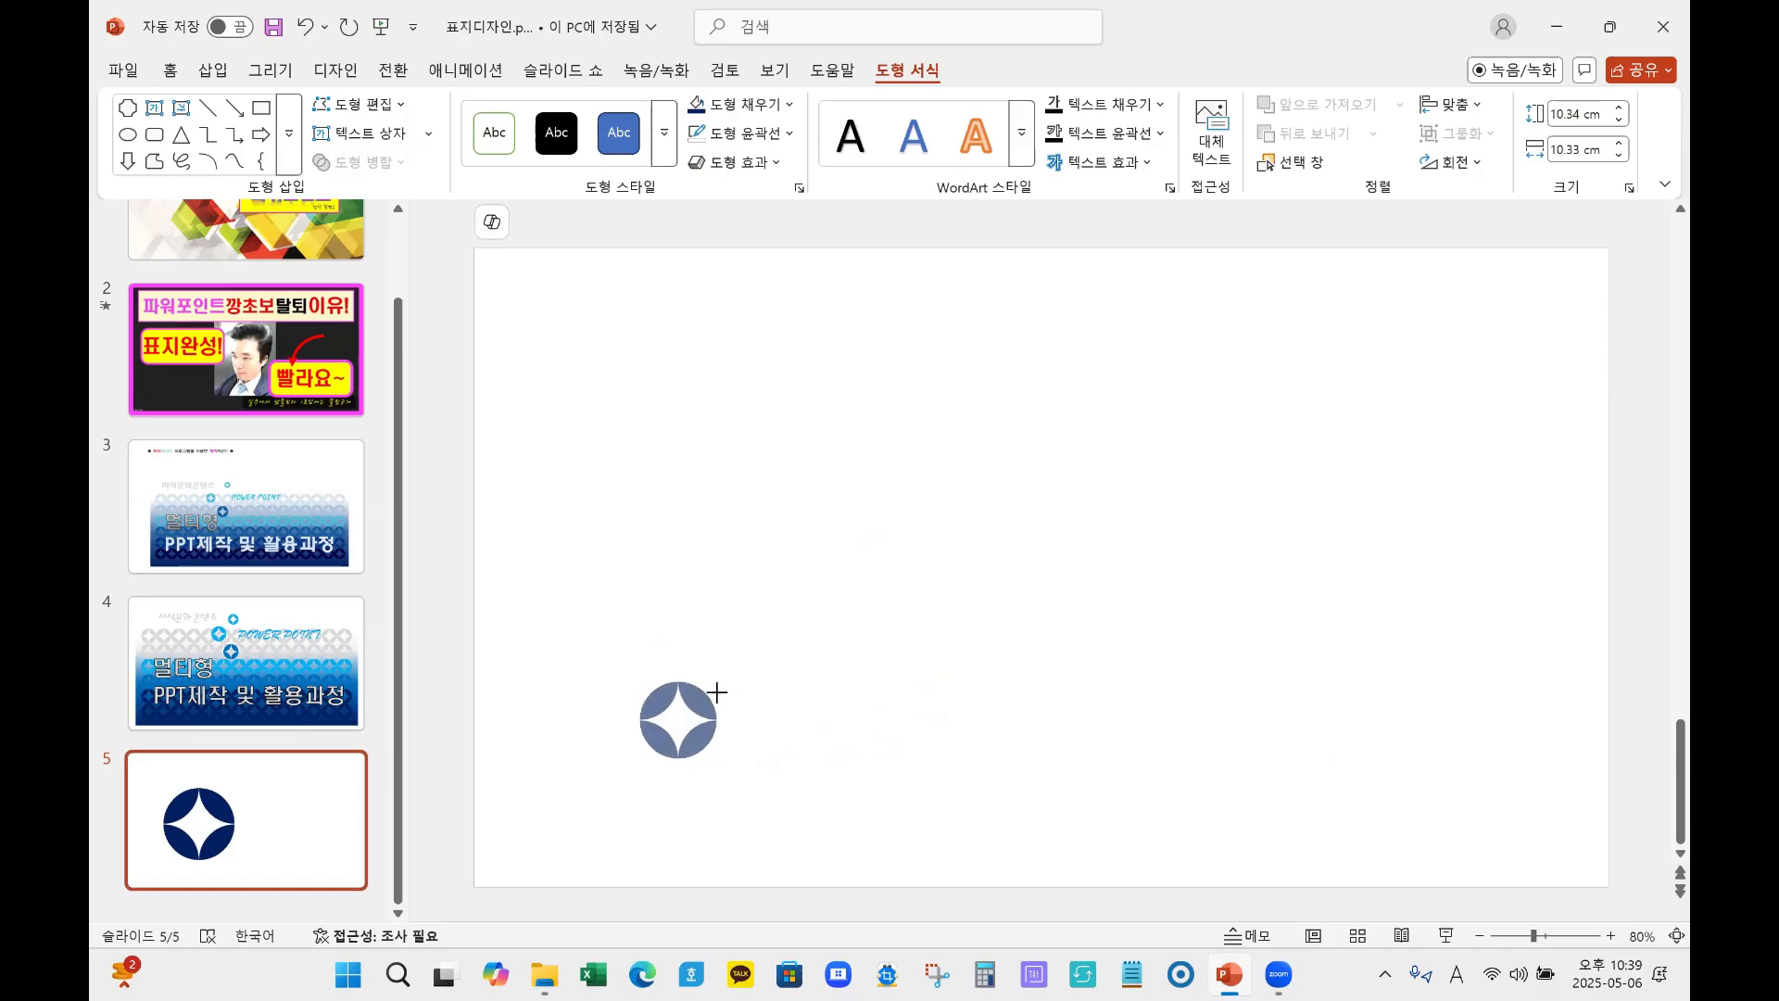
mouse_move(717, 691)
left_mouse_down()
mouse_move(669, 745)
mouse_move(589, 781)
left_mouse_up()
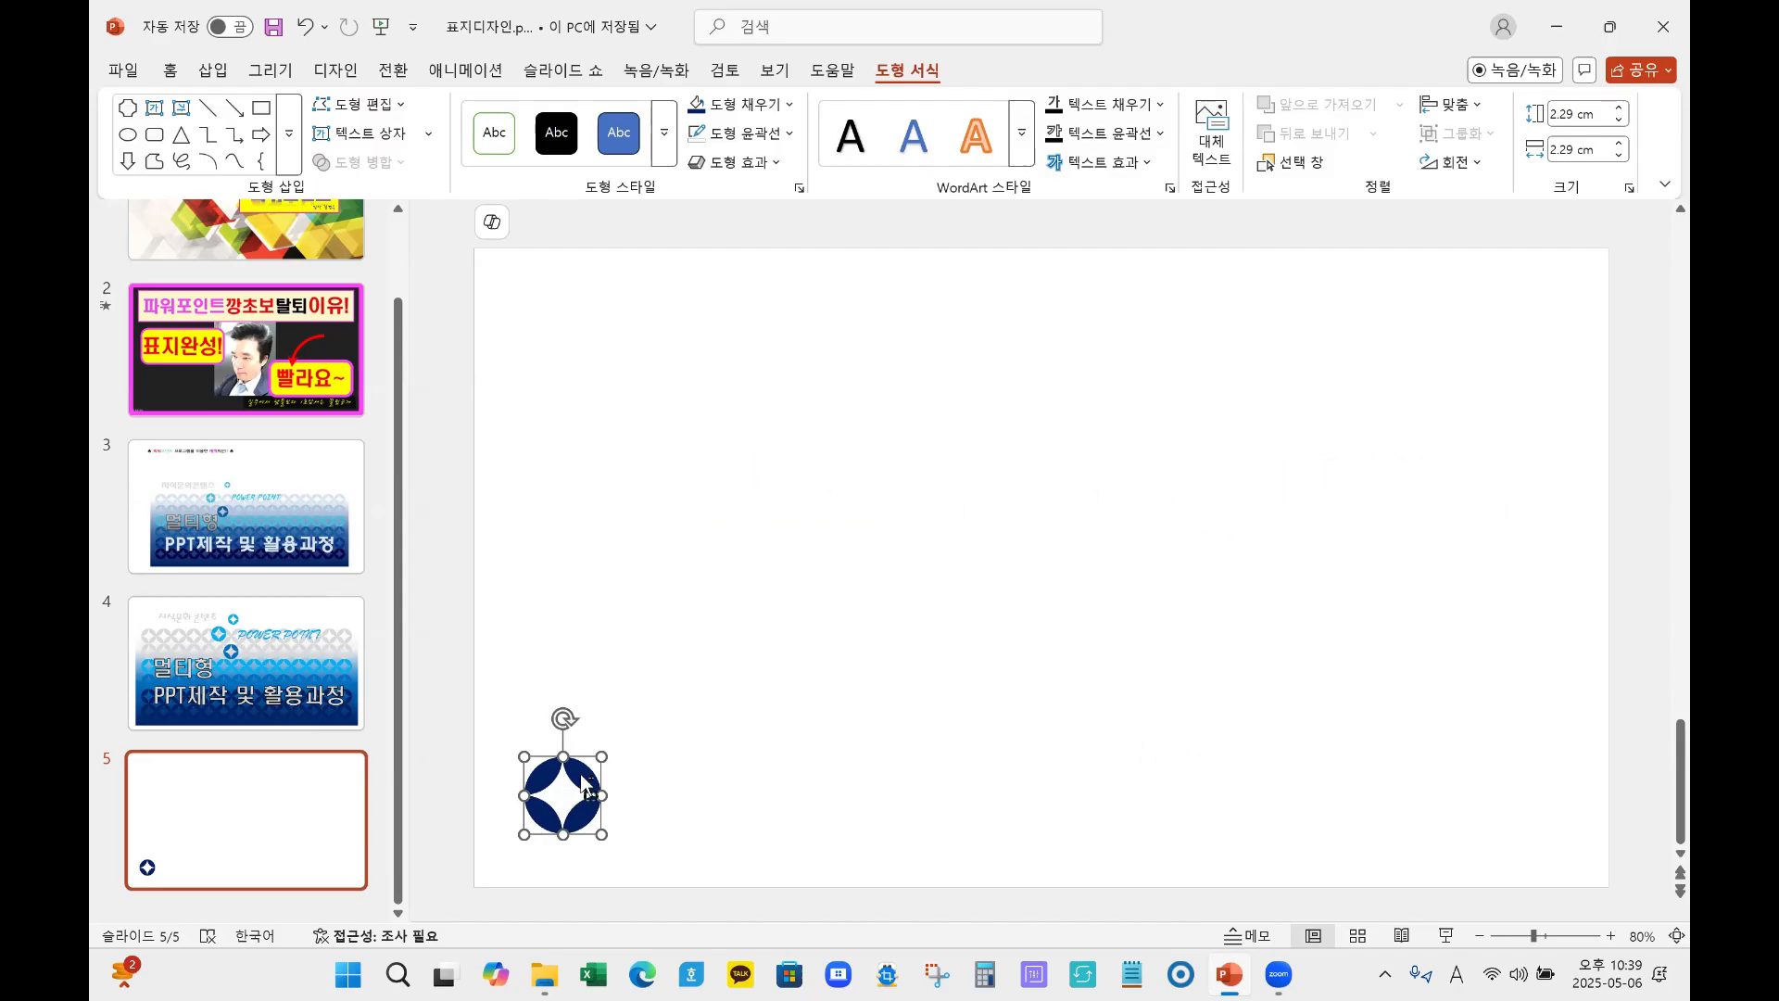
Step: Duplicate the small shape twice to its right, edge to edge, to make a horizontal row of three
left_click_drag(584, 786, 657, 774)
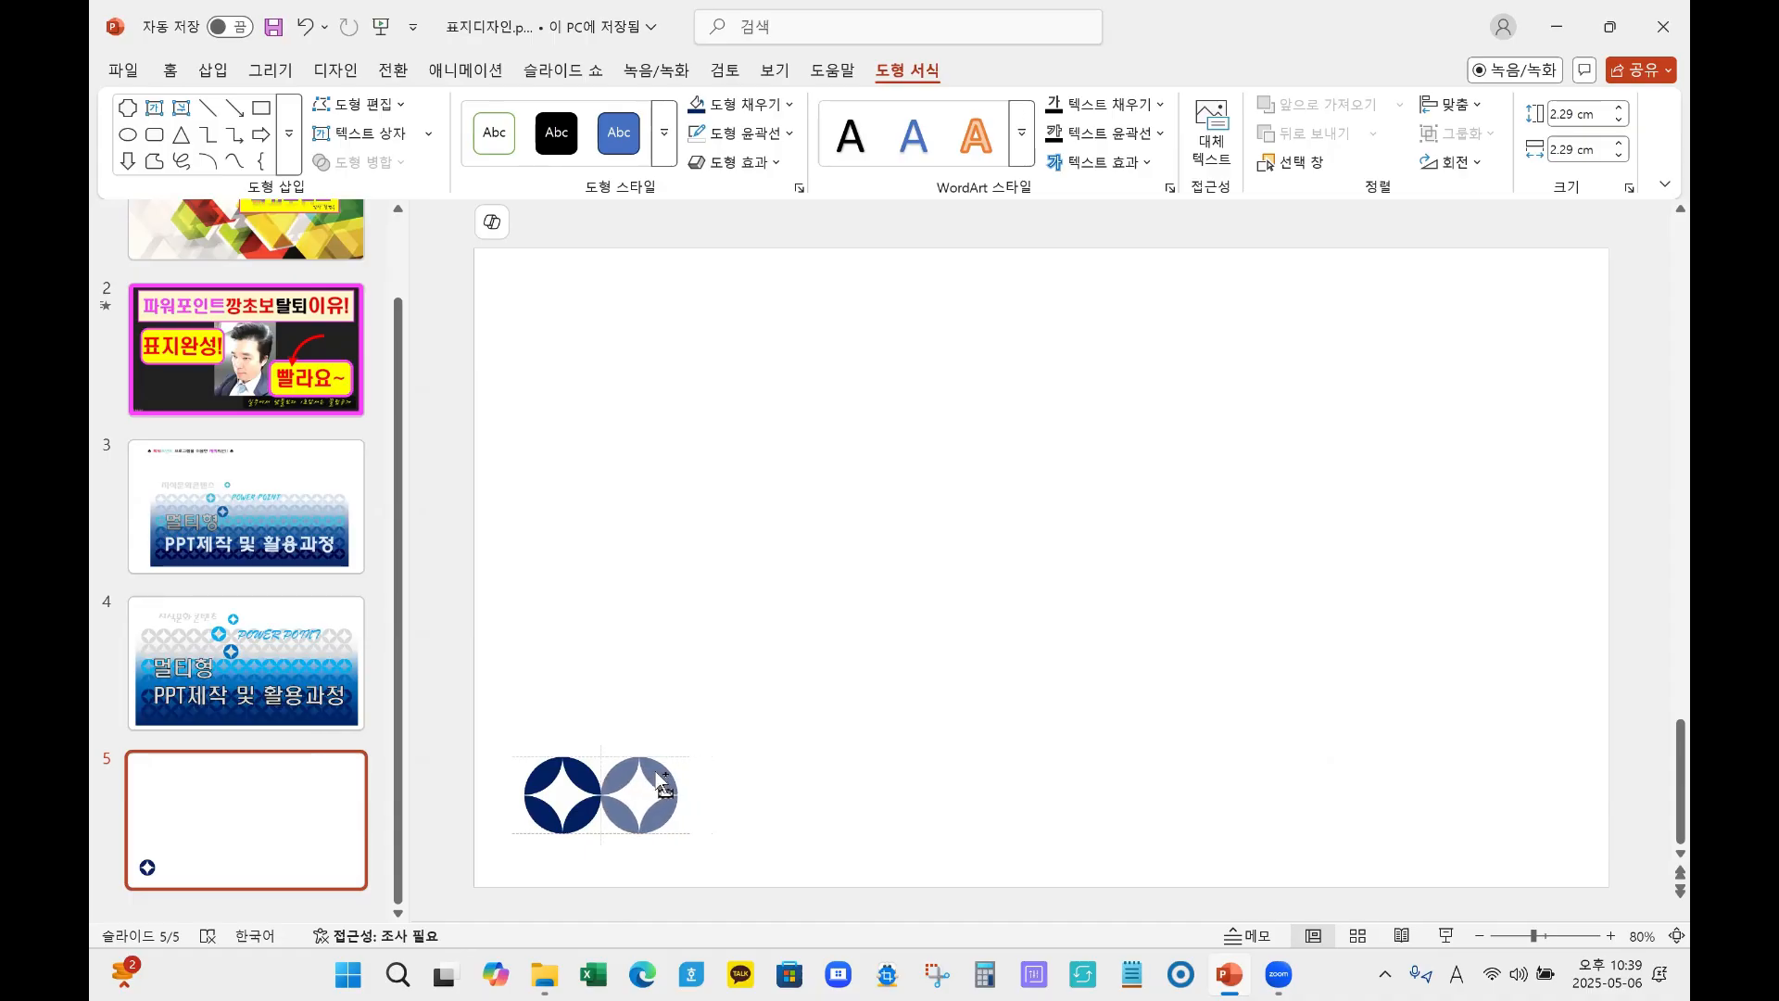
left_click_drag(659, 775, 659, 775)
left_click_drag(659, 774, 739, 785)
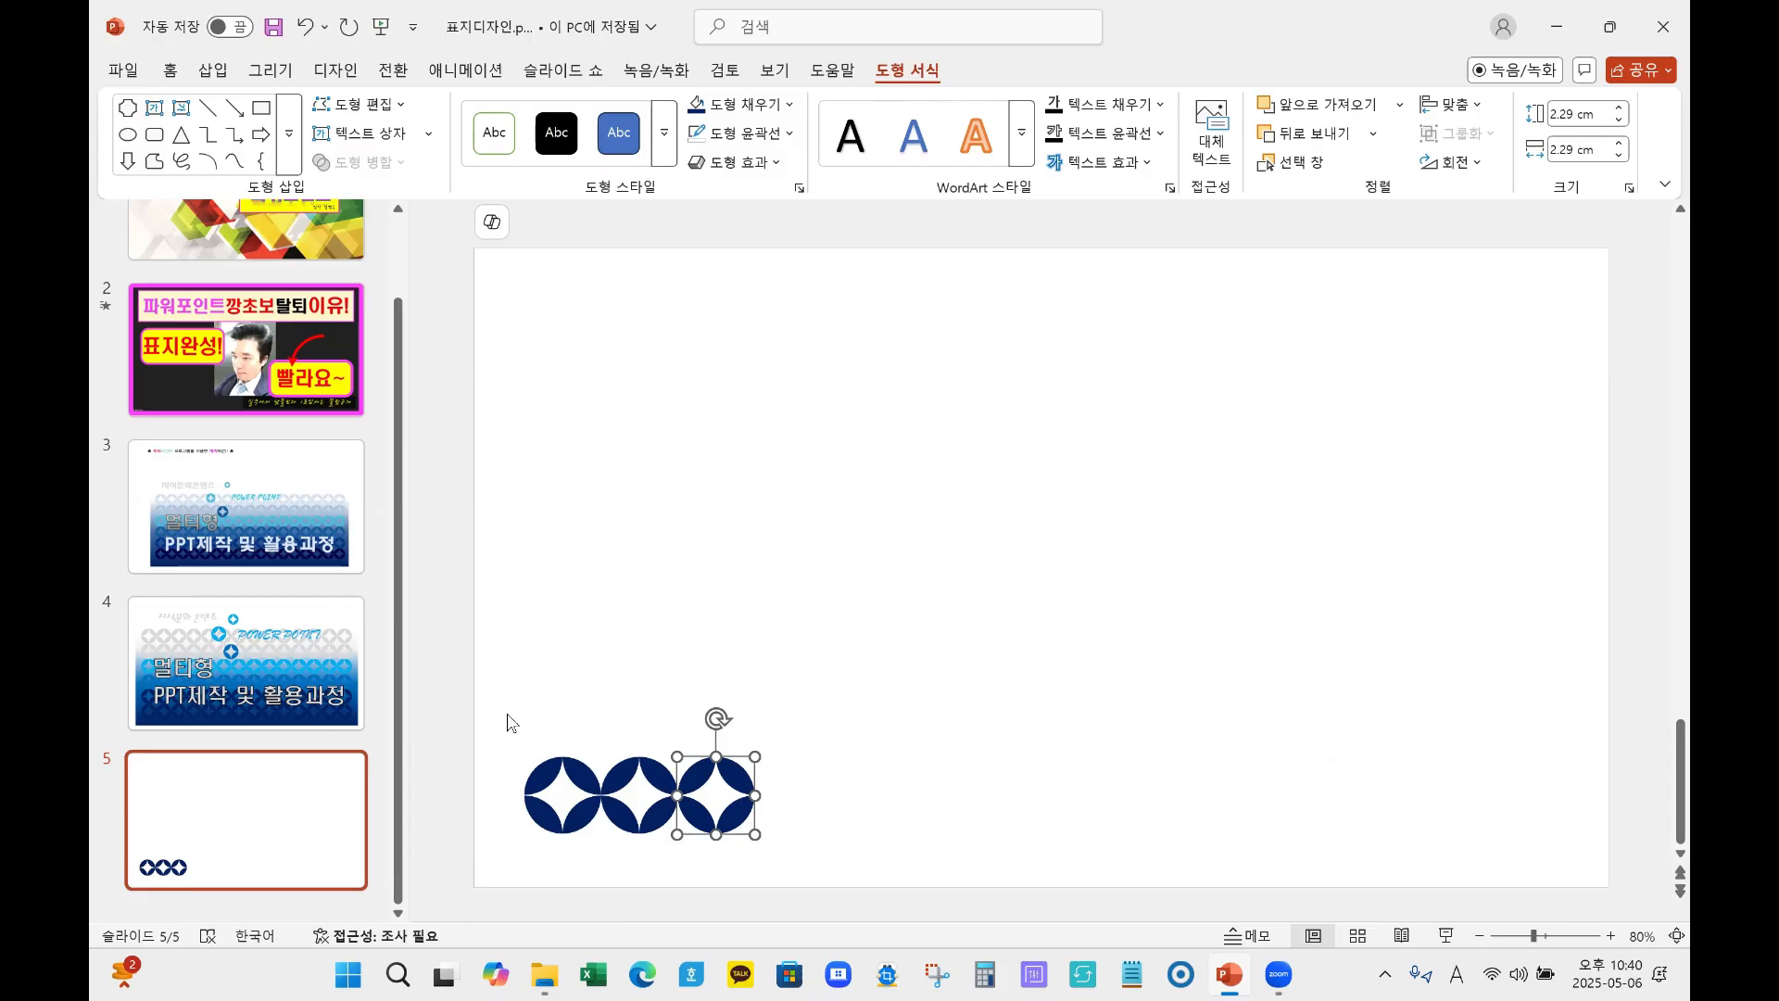
Step: Copy the set of three shapes repeatedly to the right, edge to edge, extending the row to twelve shapes
left_click_drag(503, 712, 788, 885)
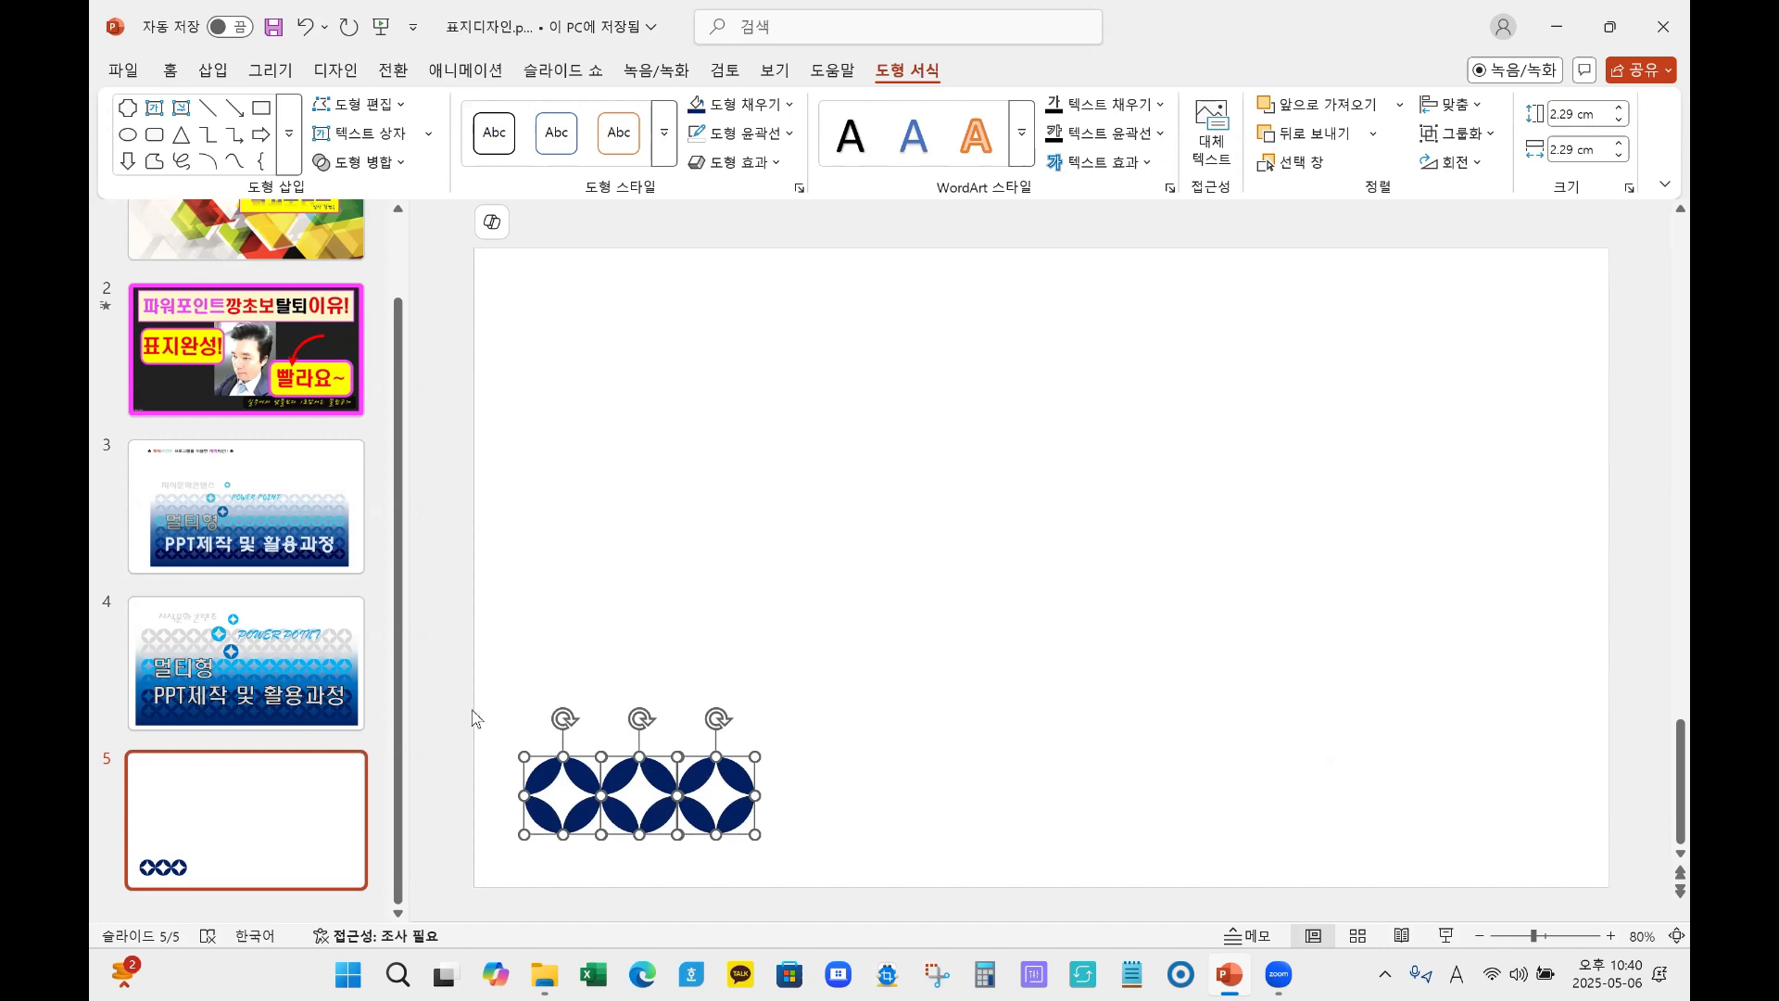
left_click_drag(503, 720, 804, 885)
left_click_drag(741, 783, 975, 796)
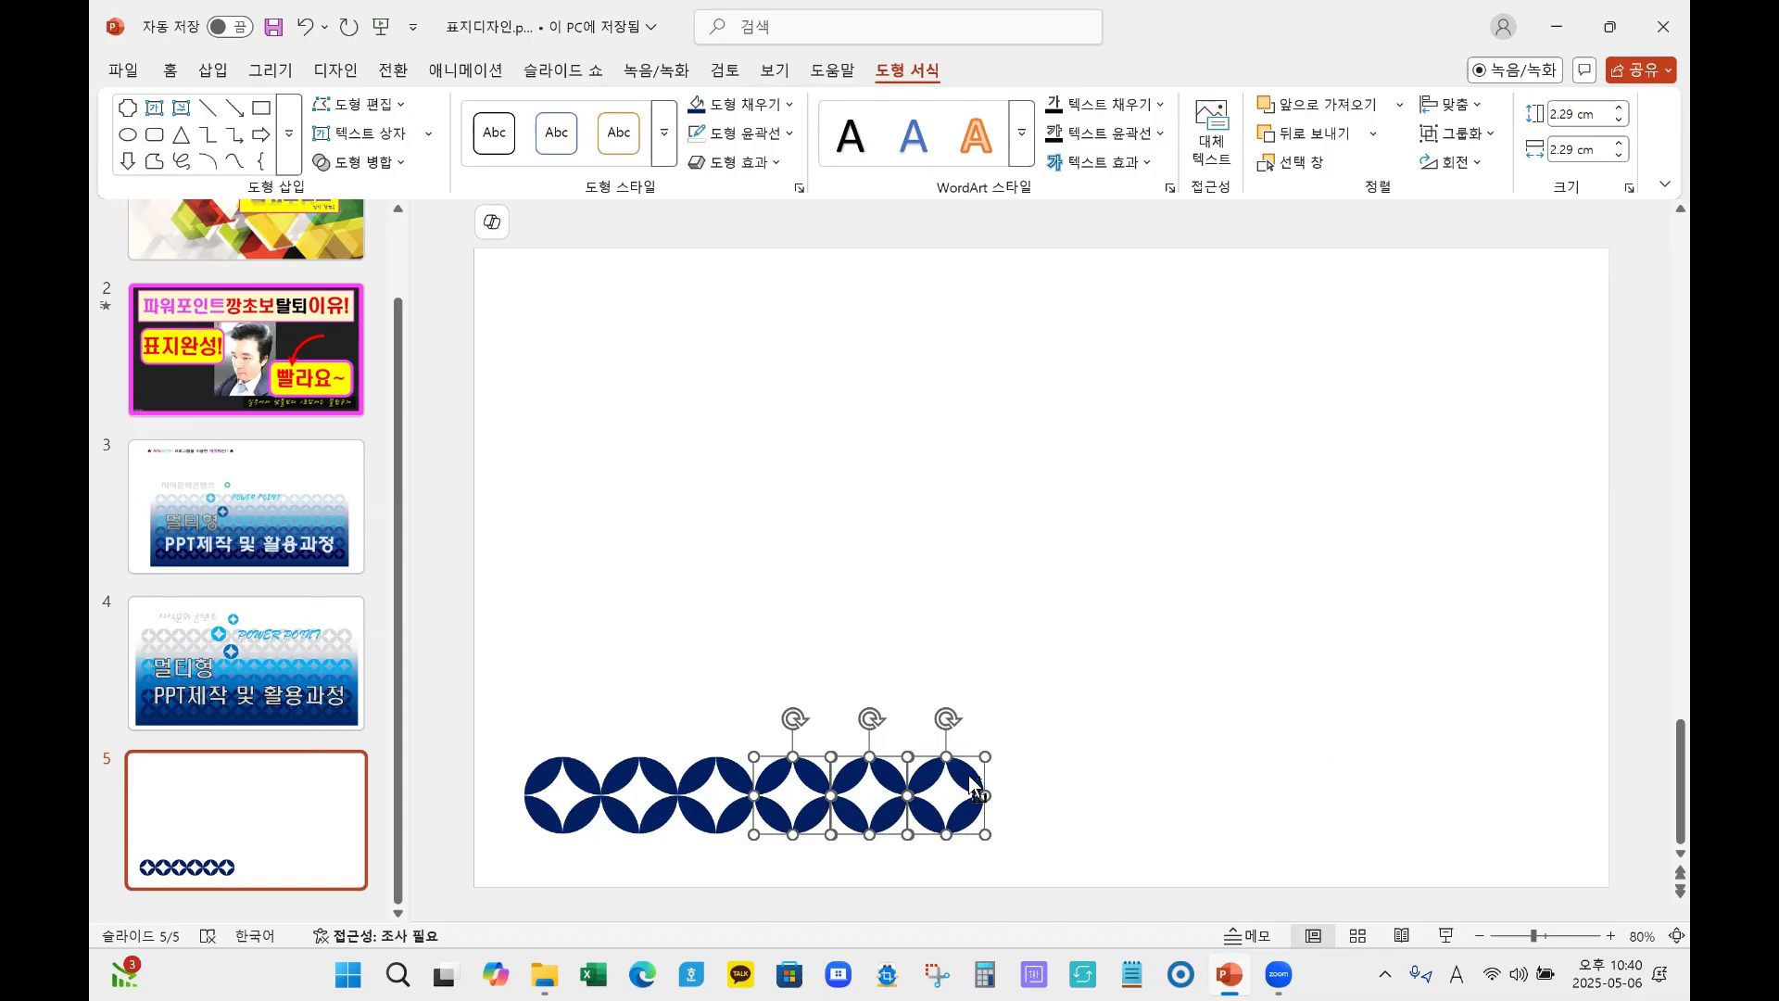
left_click_drag(970, 783, 1432, 771)
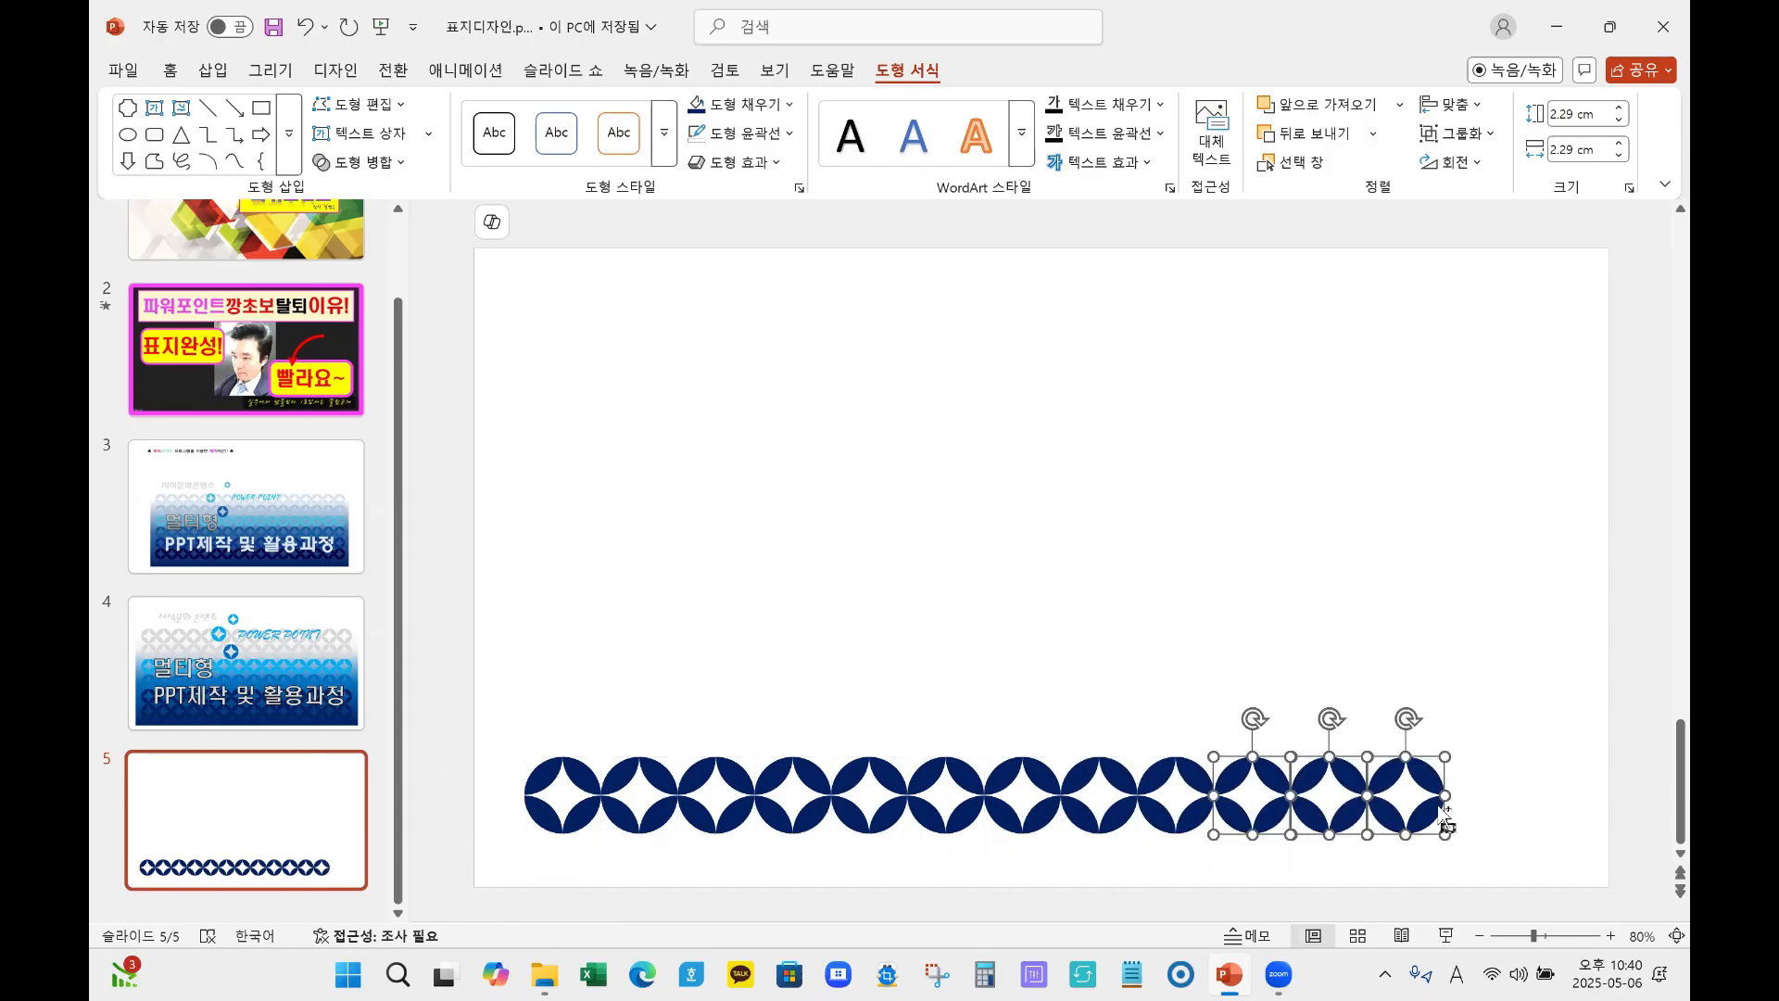
Step: Duplicate the last shape of the row once more to its right, making it thirteen shapes long
left_click(1532, 786)
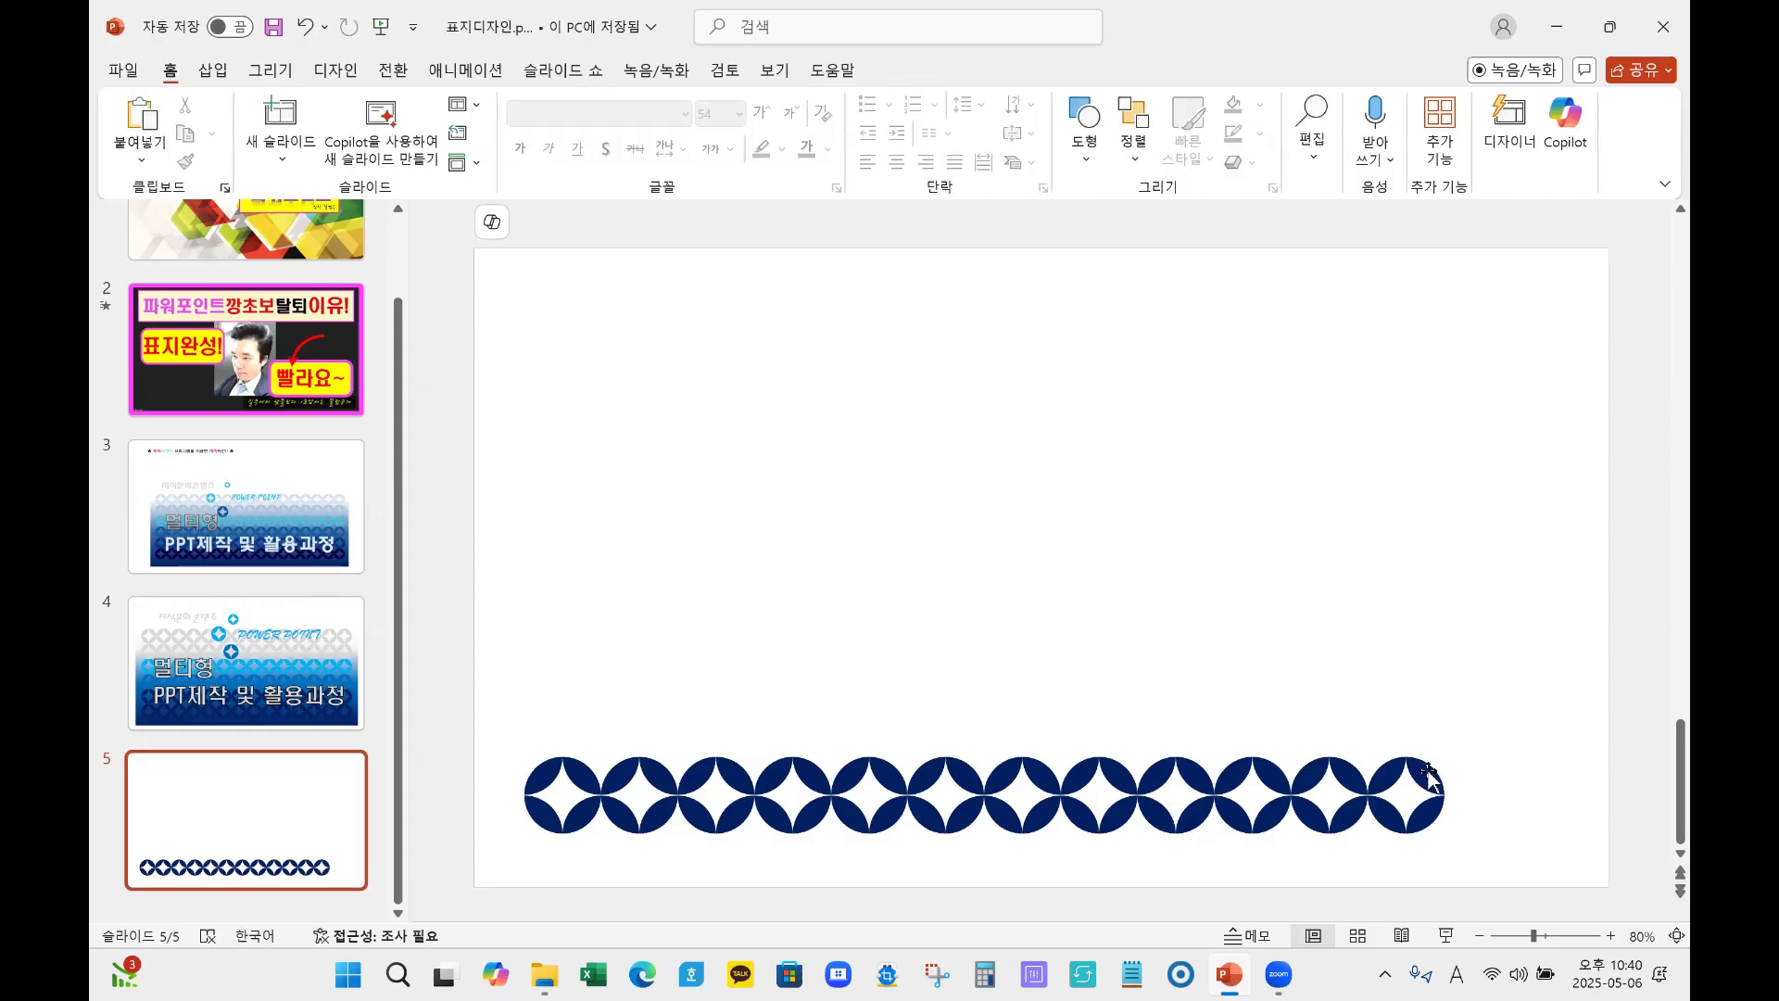
left_click(1427, 770)
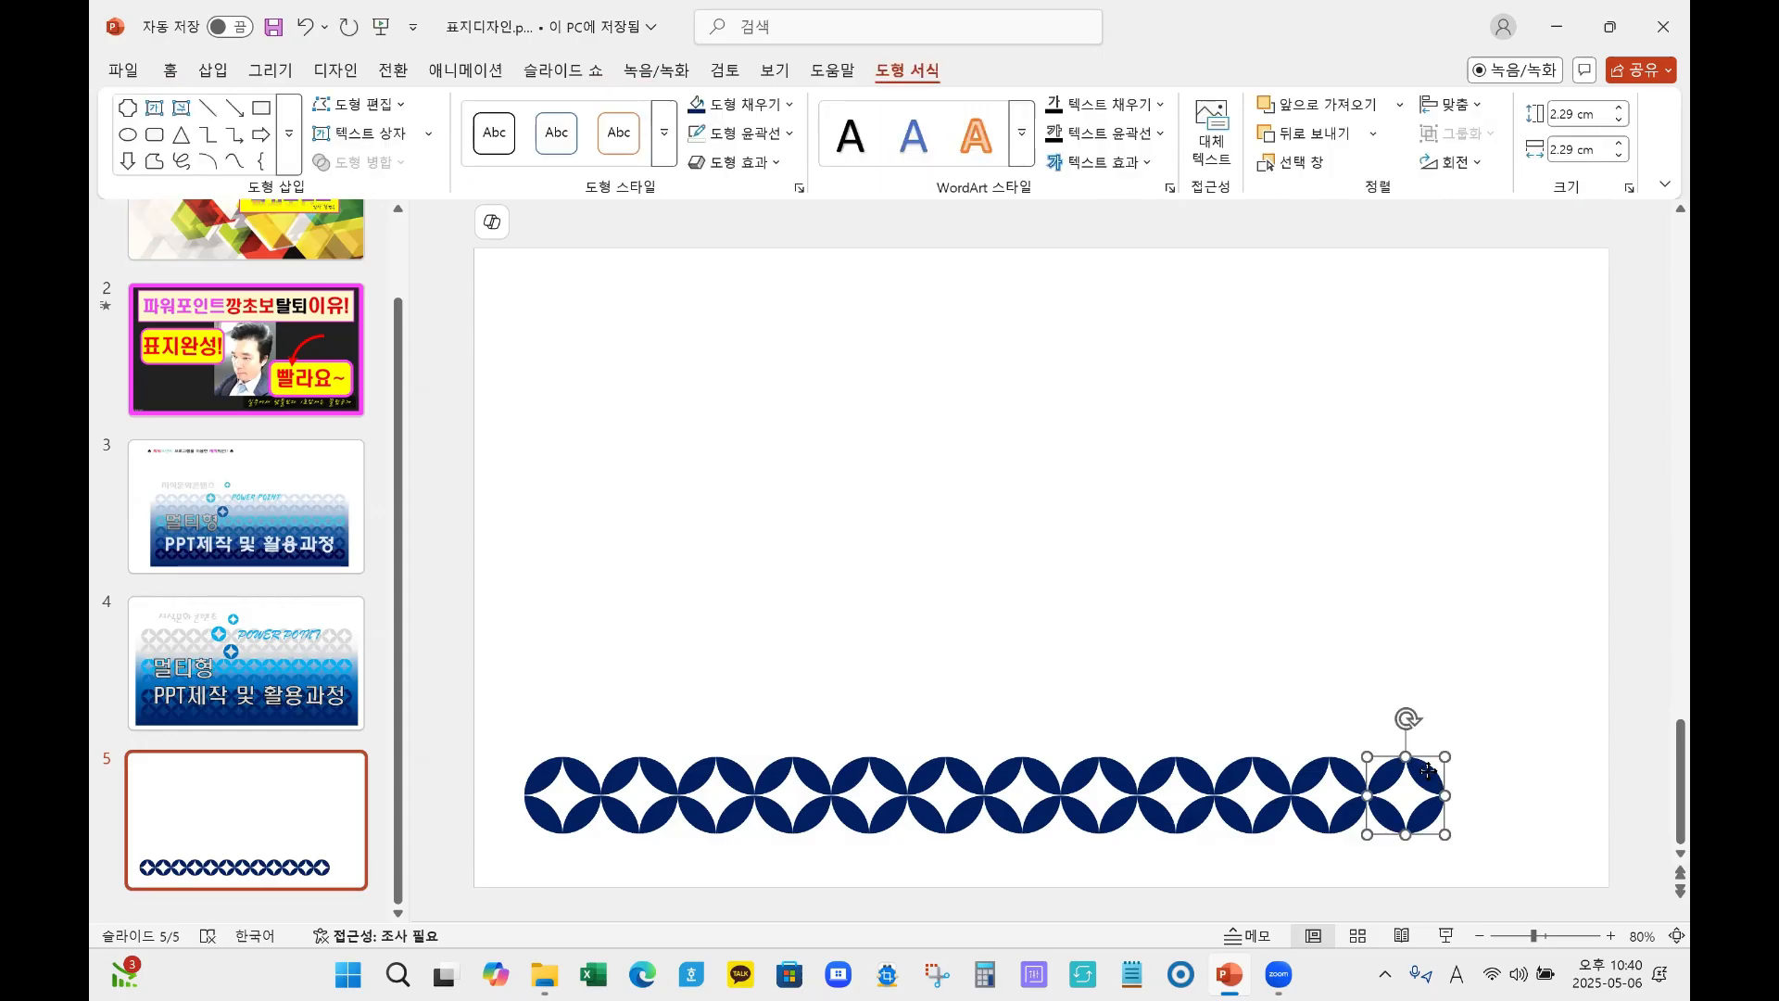
left_click_drag(1427, 770, 1515, 767)
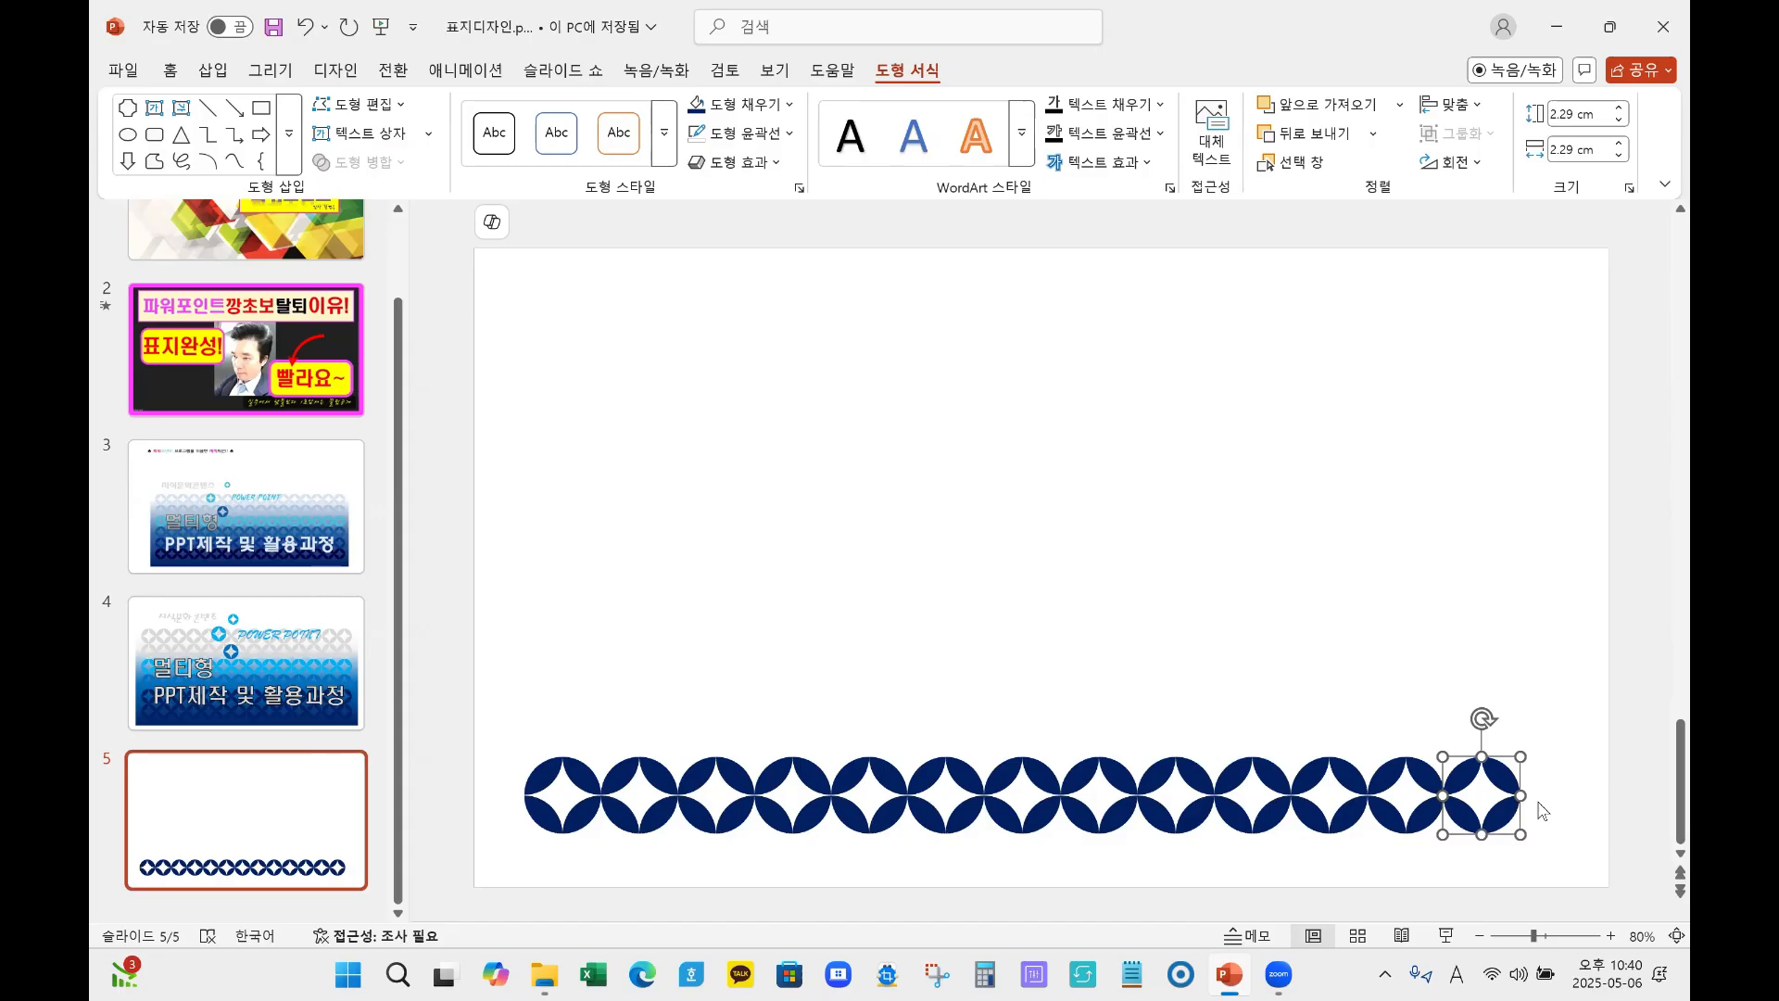
Step: Select all thirteen shapes in the row and nudge them right so the row sits centred across the slide
left_click_drag(492, 709, 1539, 913)
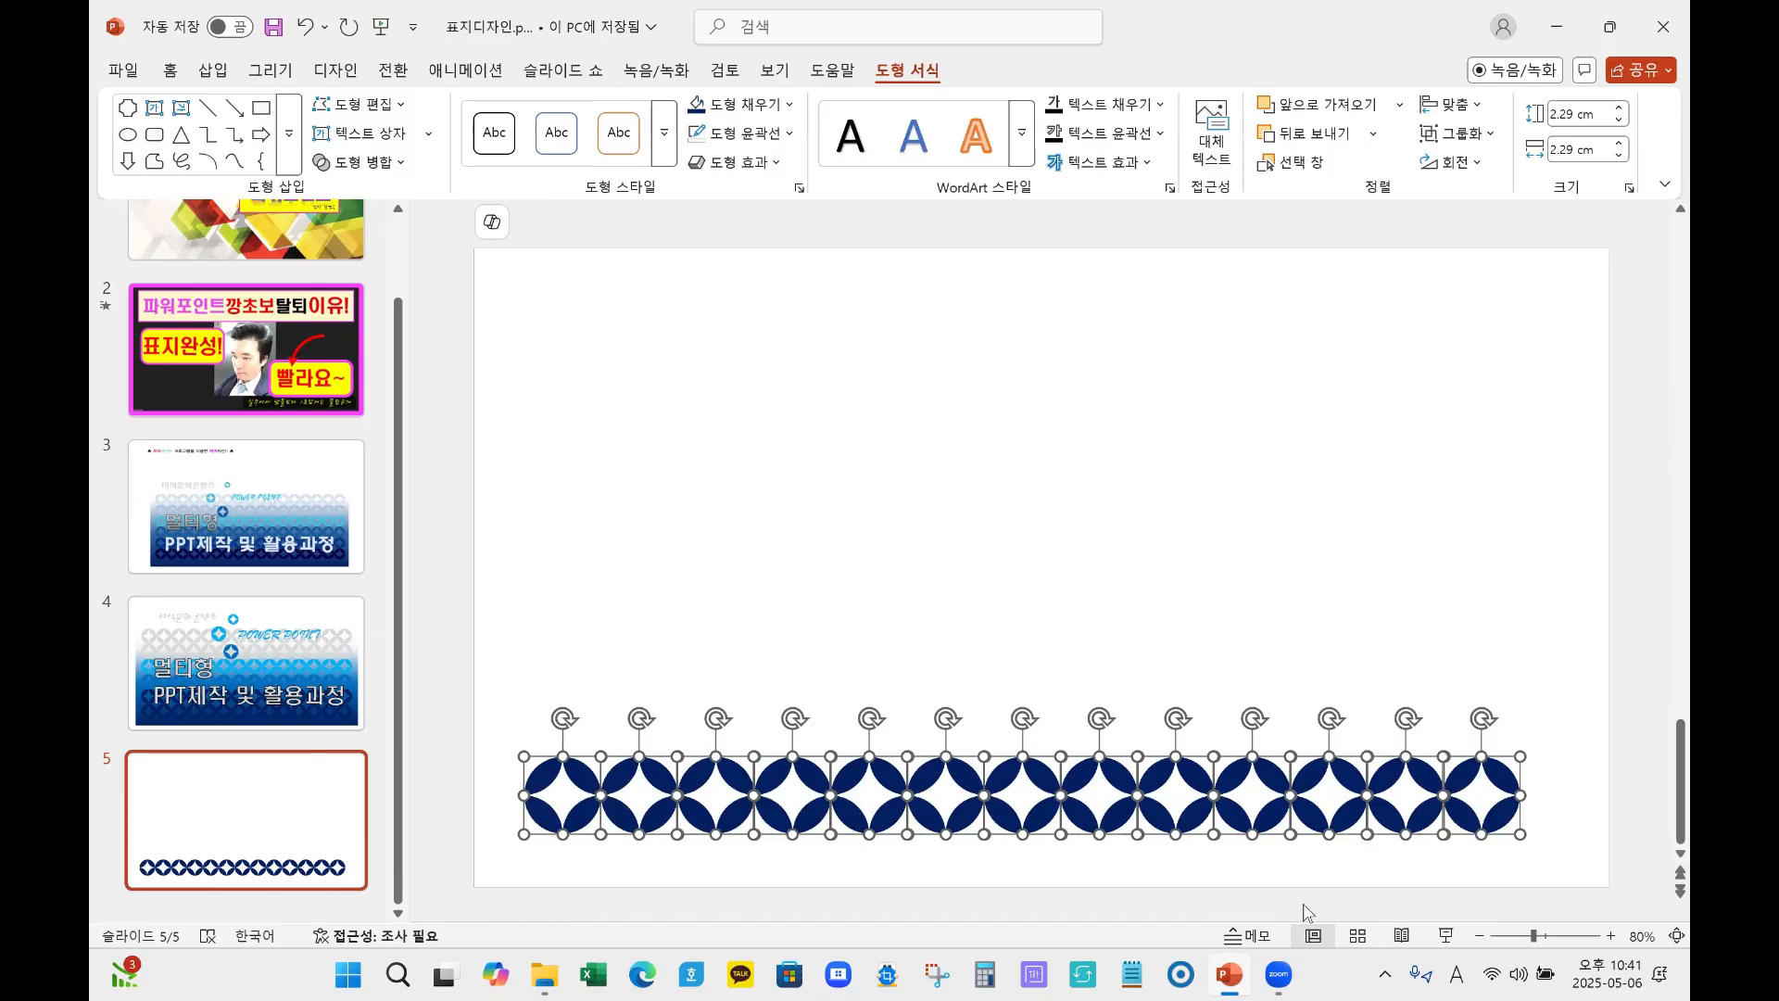
key("Right")
key("Right")
key("Right")
key("Right")
key("Right")
key("Right")
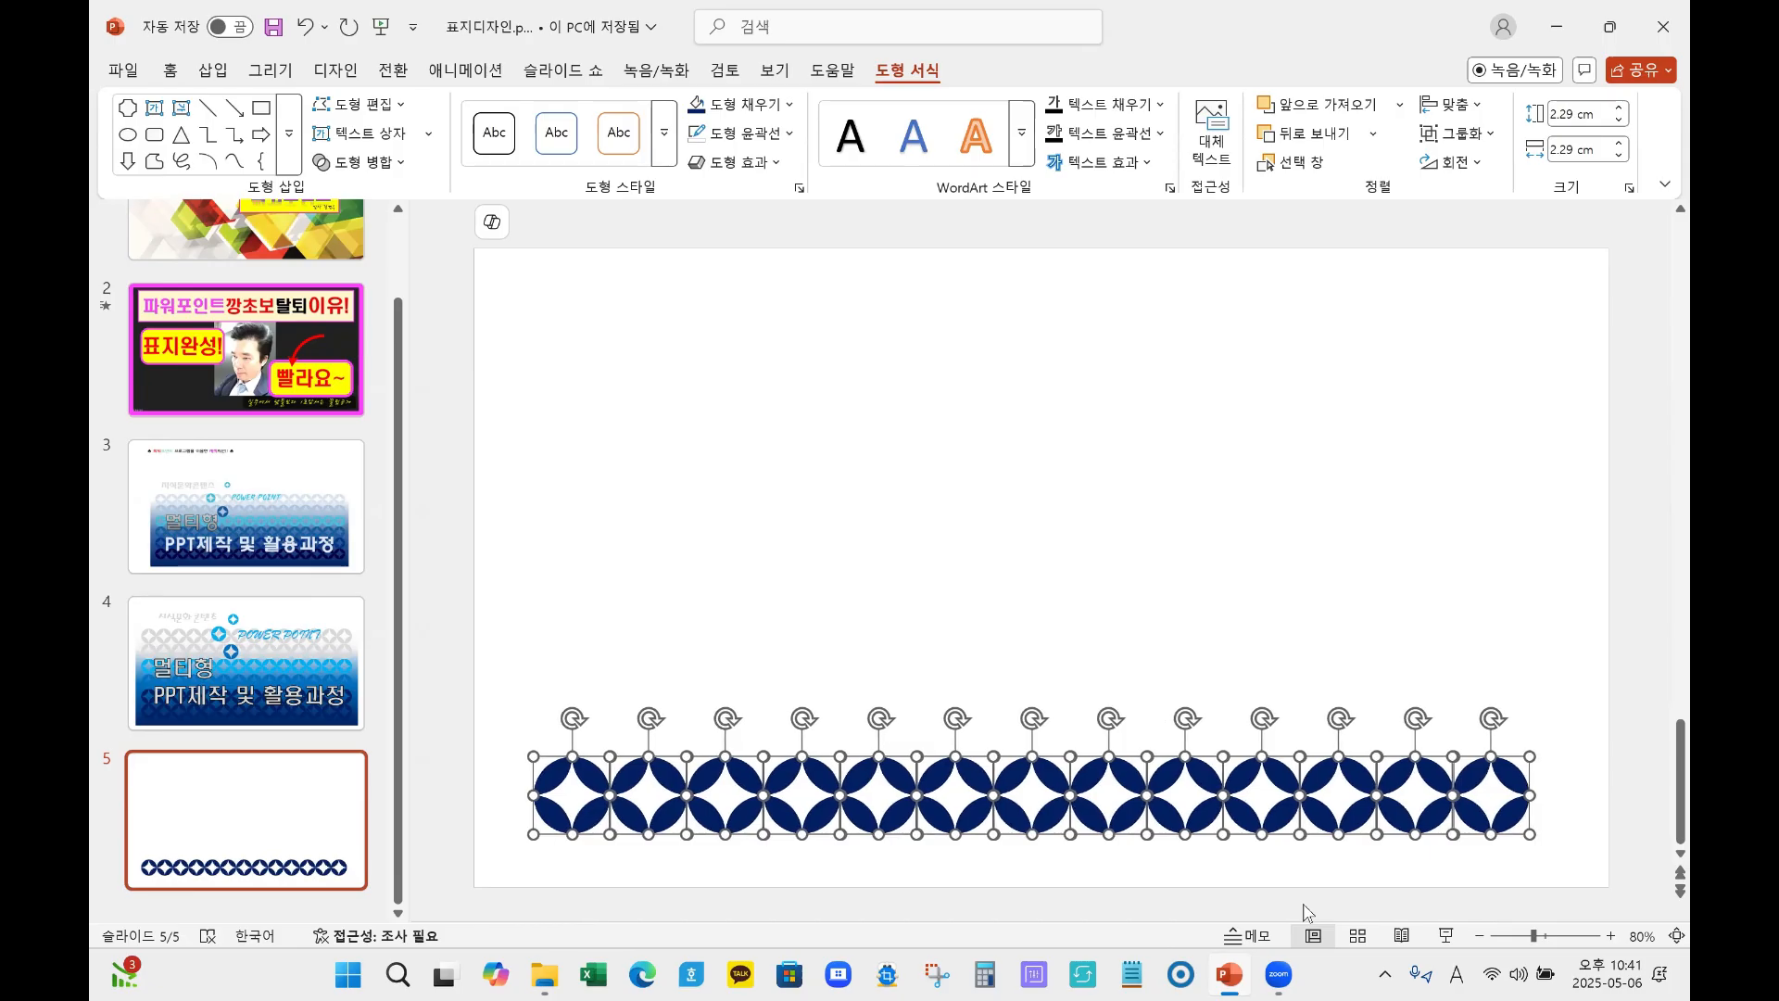
key("Right")
key("Right")
key("Right")
key("Right")
key("Right")
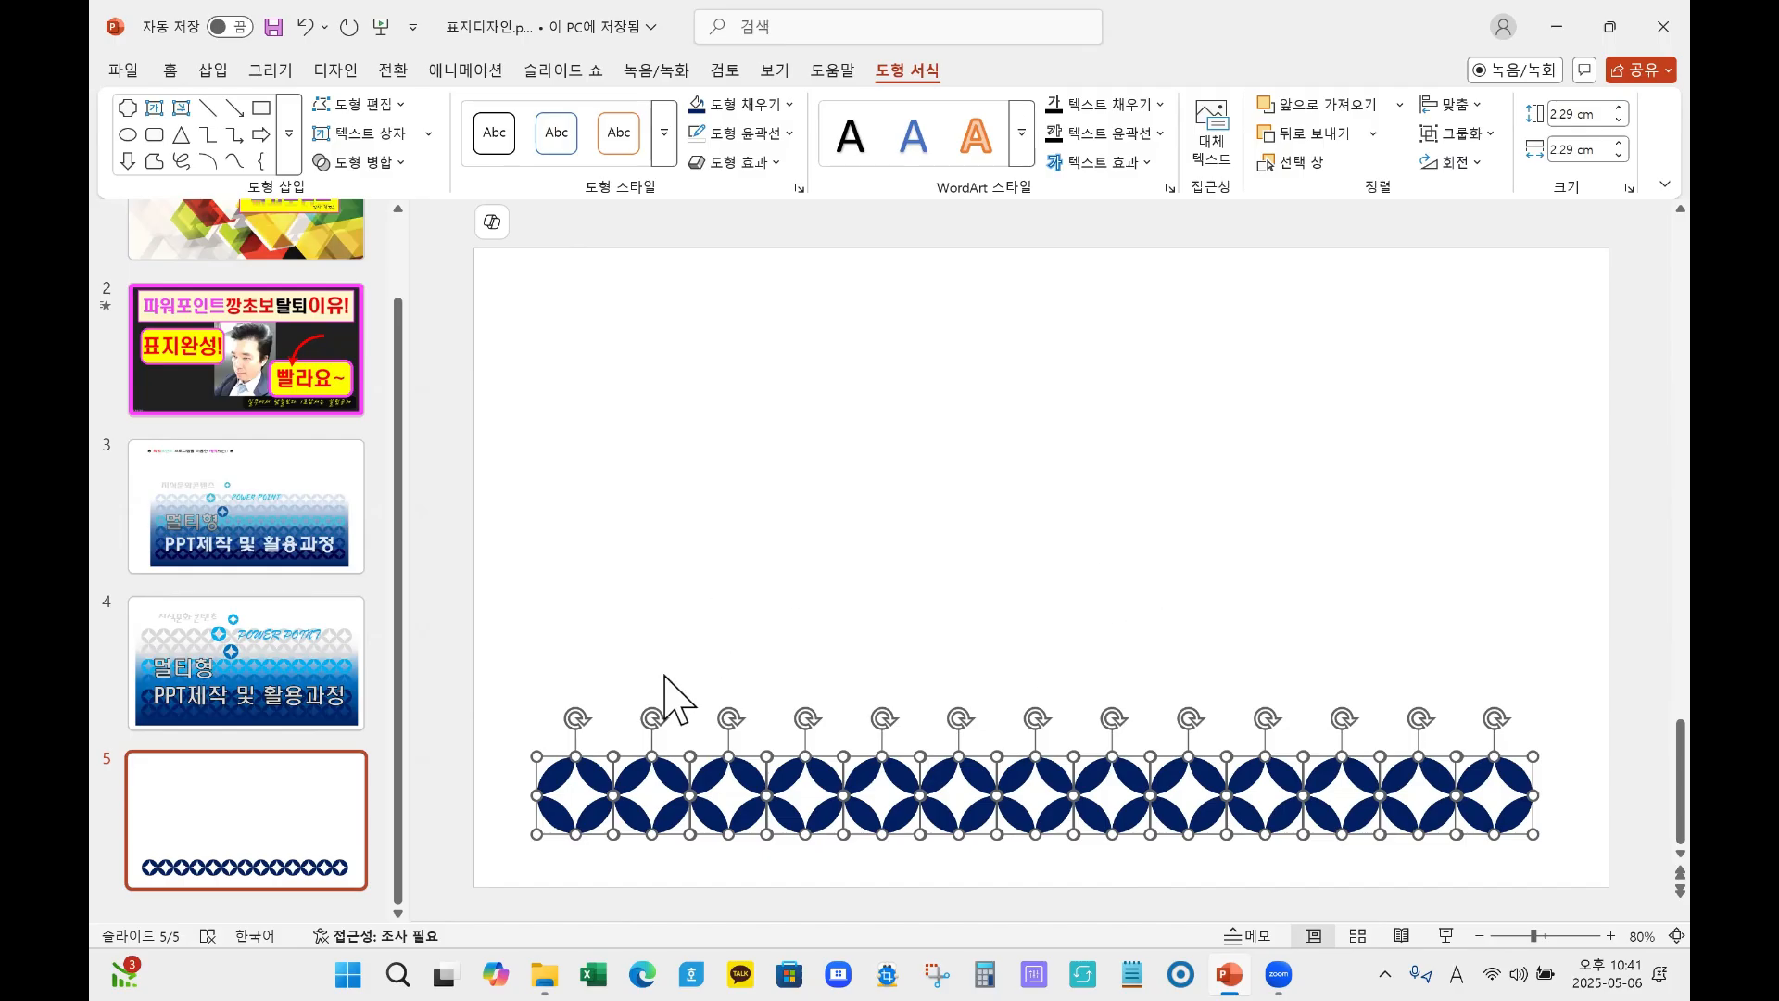
left_click(576, 428)
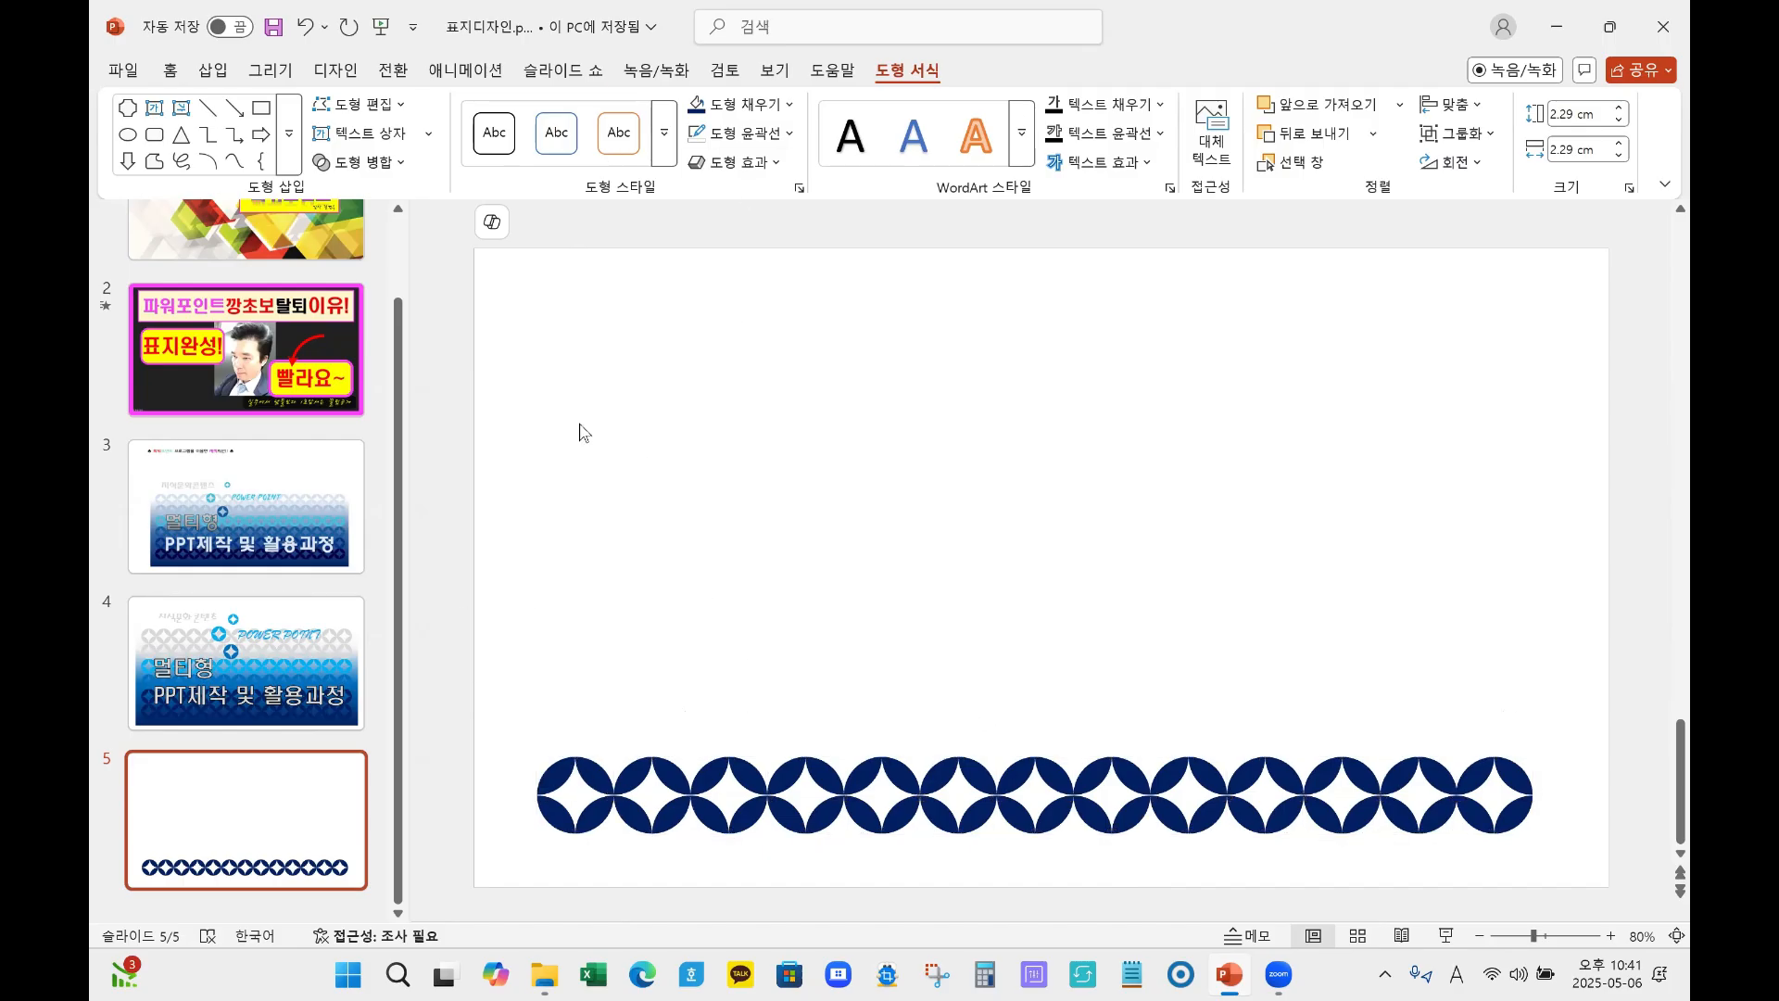
Step: Draw a rectangle about 32.24 cm wide and 14.71 cm high over the row, leaving a narrow margin at the slide's sides and lower edge
left_click(215, 74)
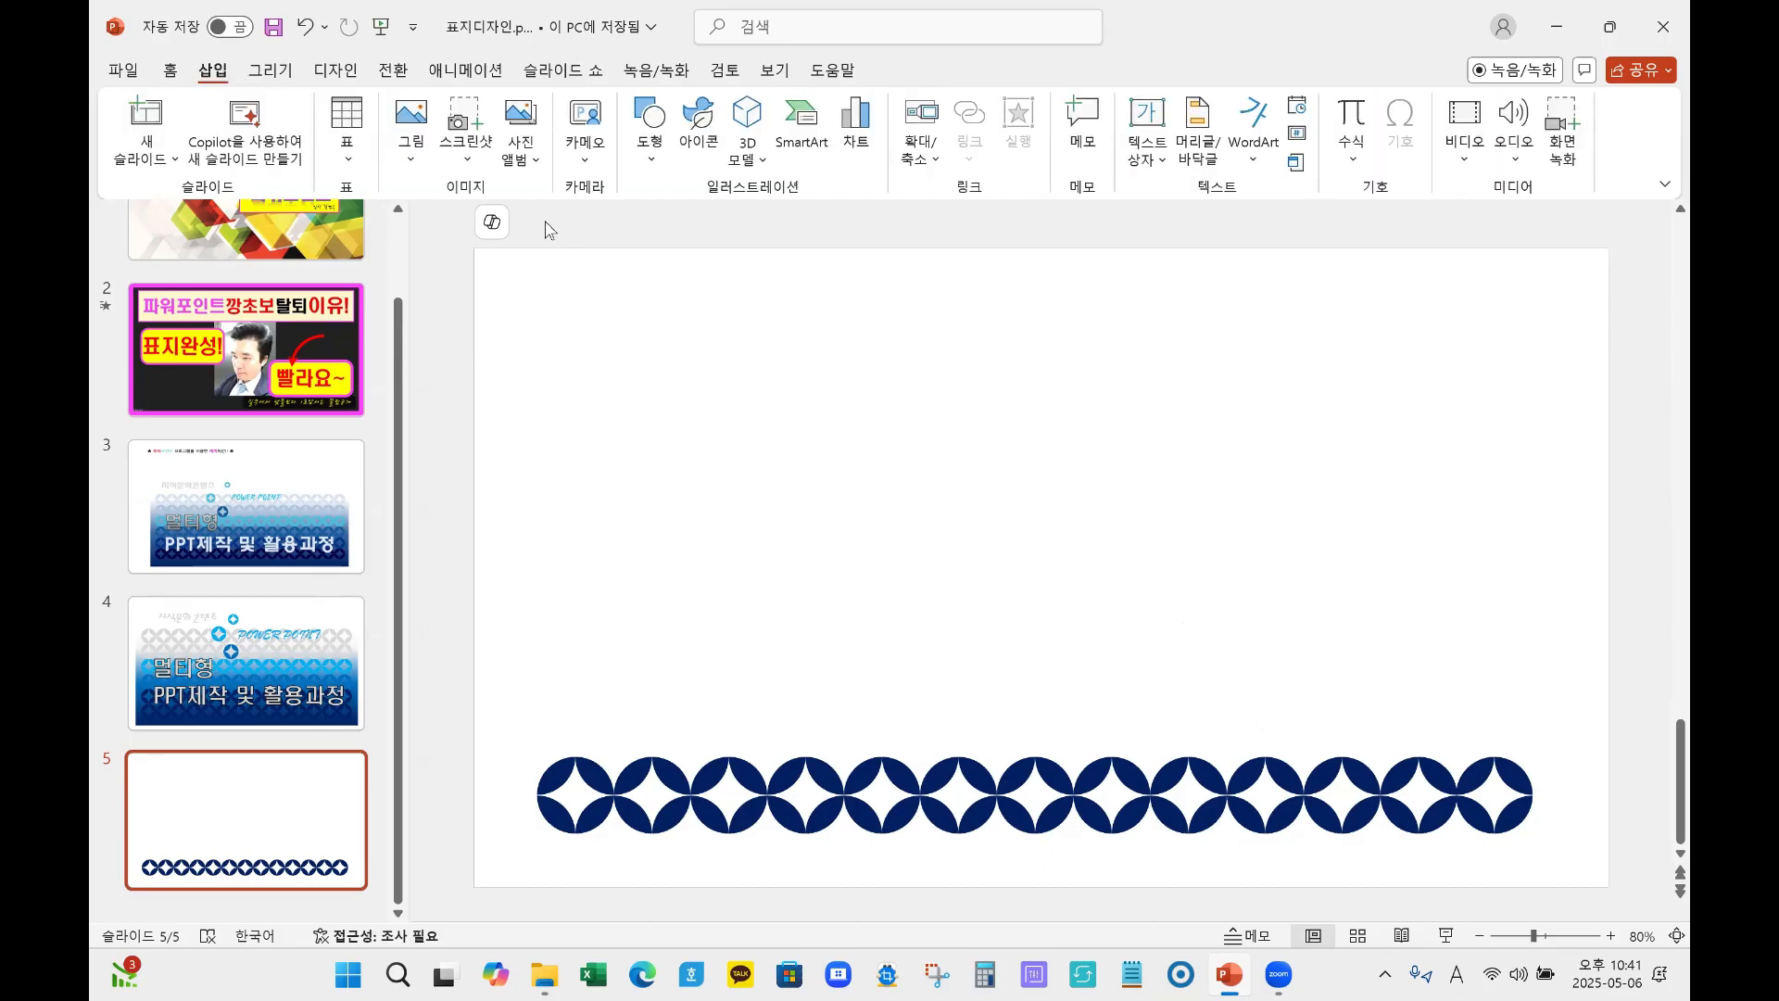
left_click(649, 139)
left_click(642, 394)
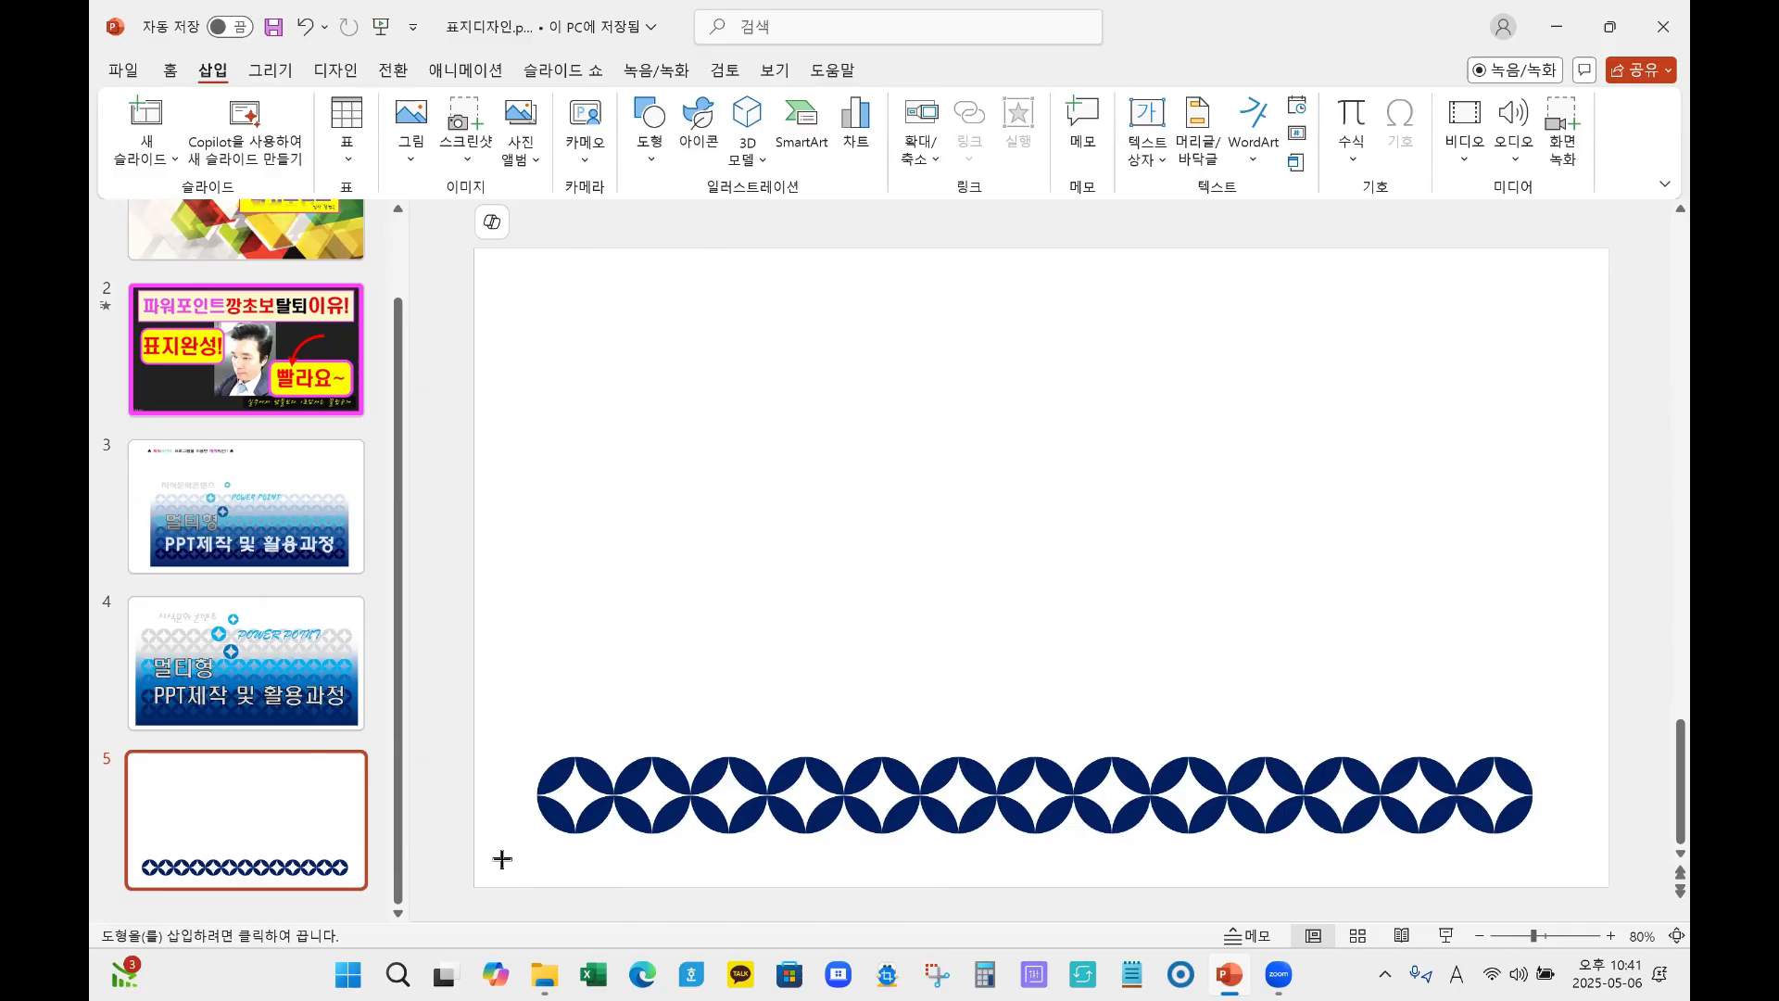
mouse_move(501, 859)
left_mouse_down()
mouse_move(1446, 821)
mouse_move(1591, 852)
mouse_move(1572, 836)
mouse_move(1532, 593)
mouse_move(1553, 408)
mouse_move(1582, 389)
mouse_move(1581, 278)
mouse_move(1581, 367)
left_mouse_up()
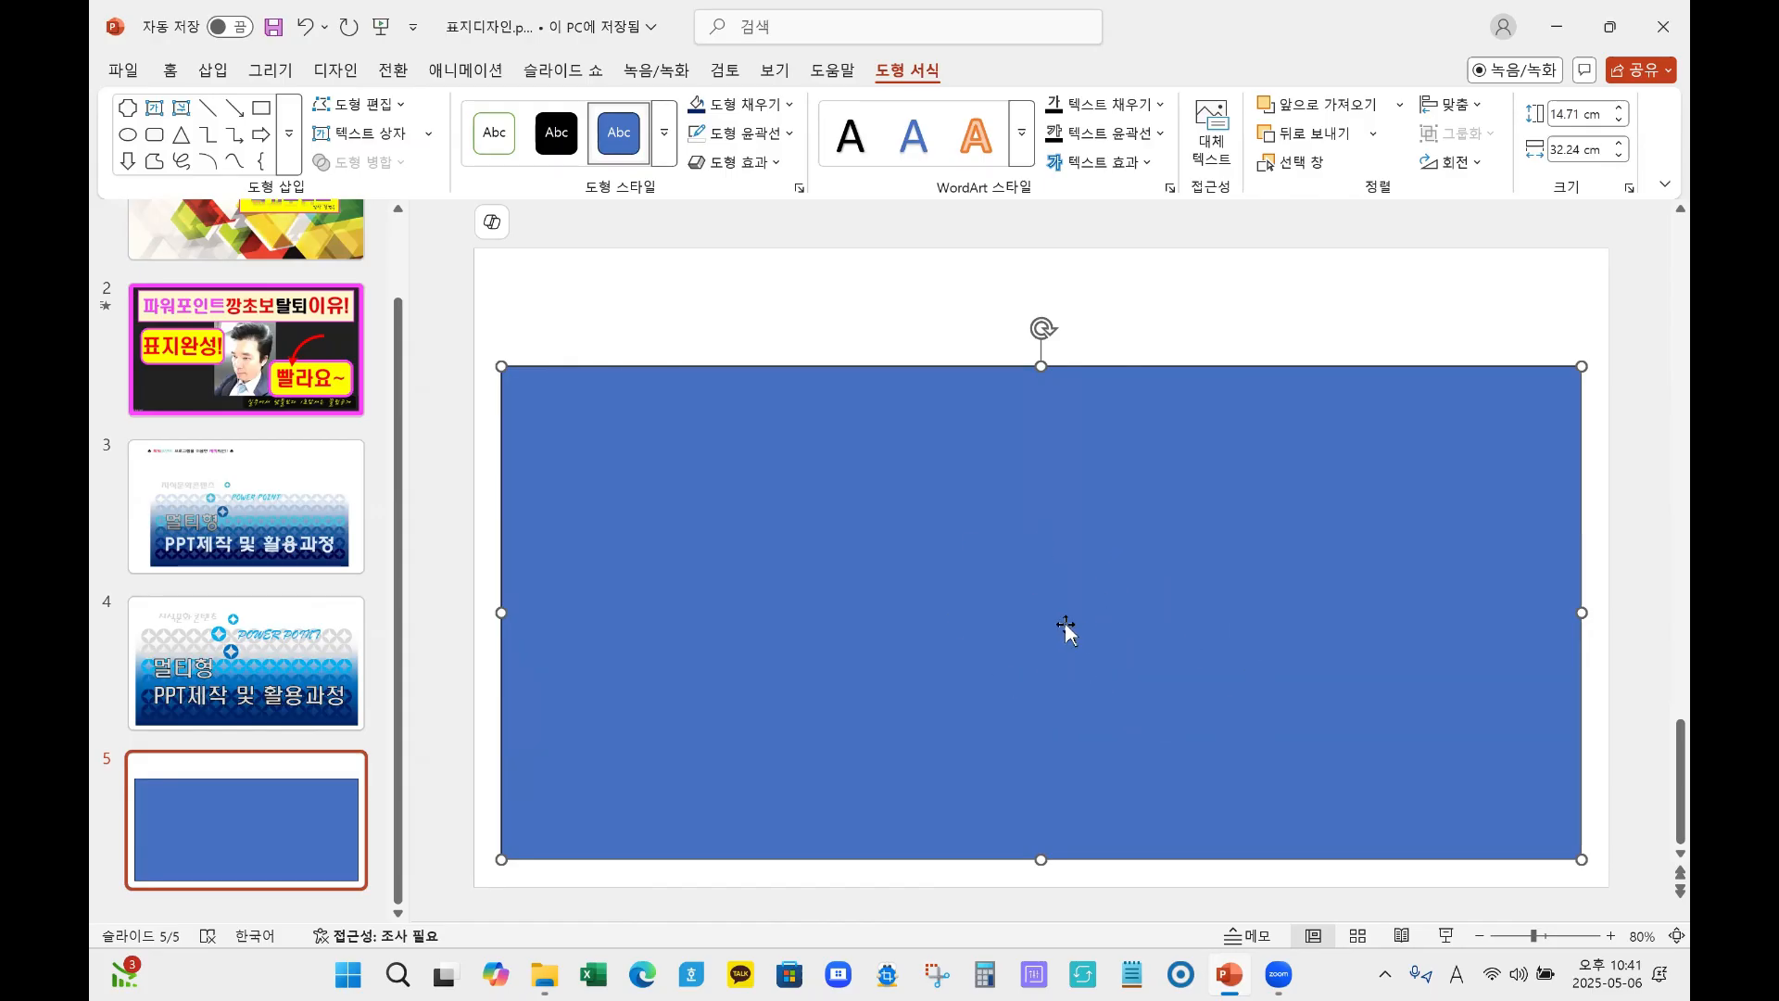
Step: Check the finished cover on slide 4, and change the slide 5 rectangle's fill to a gradient
left_click(315, 620)
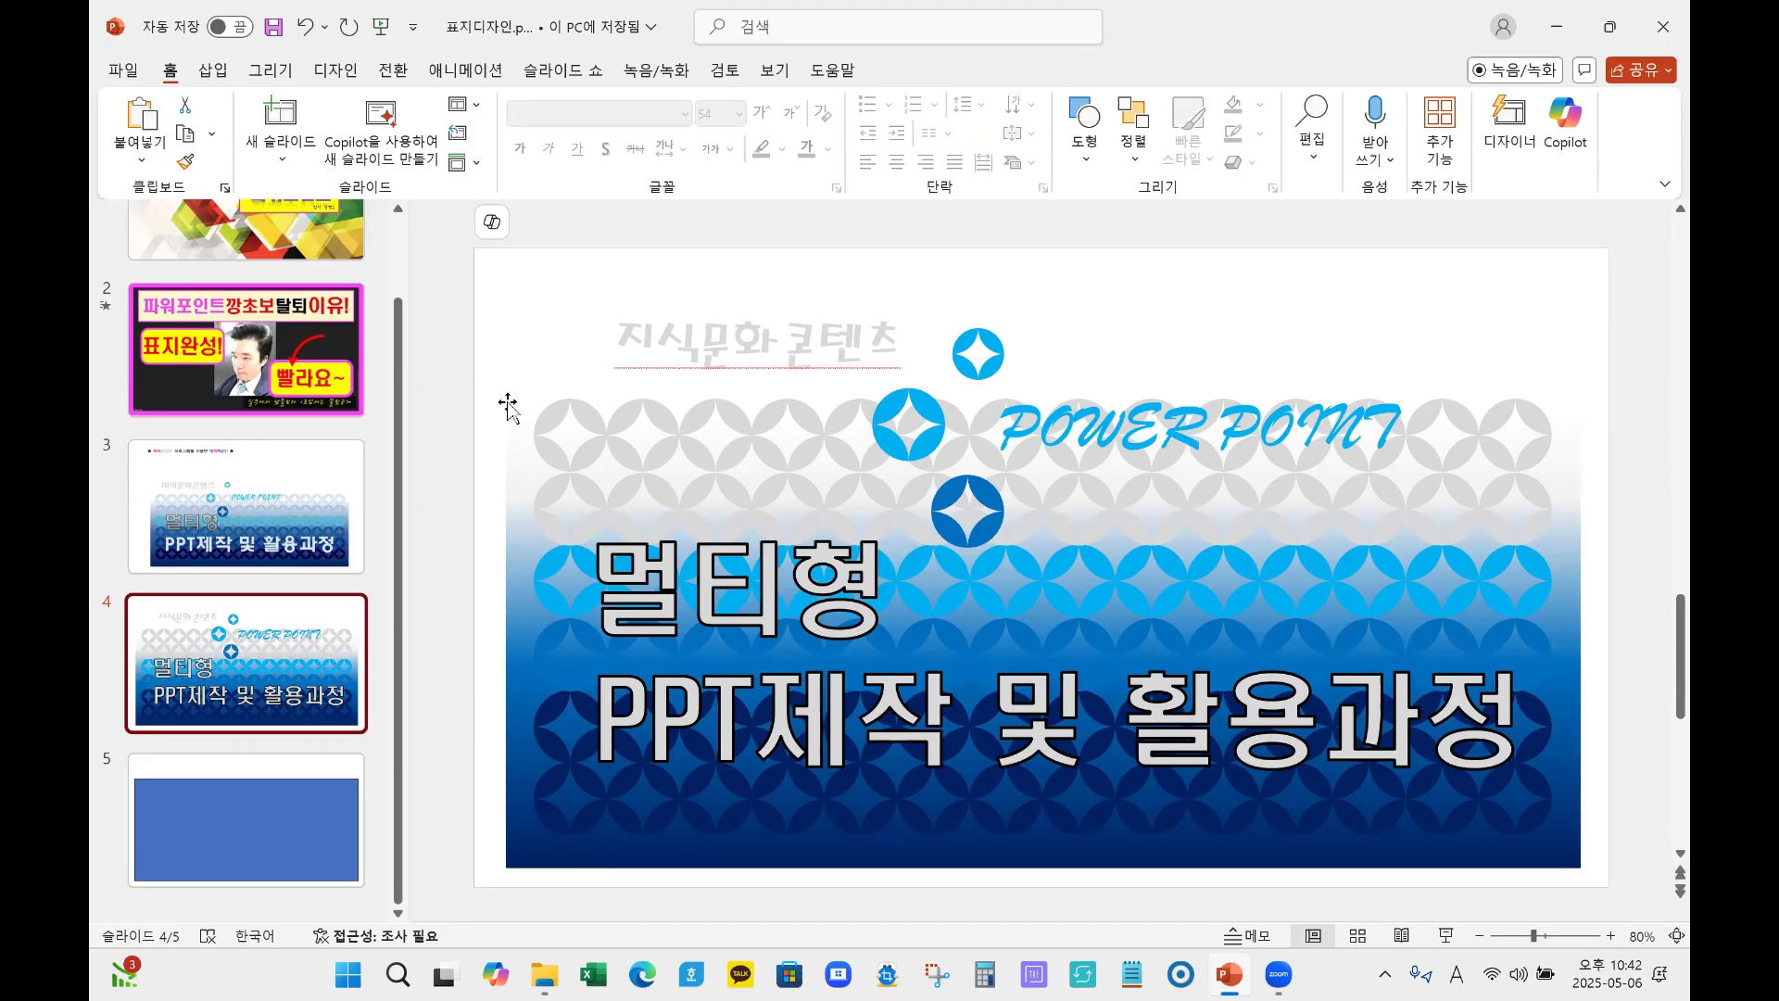
left_click(277, 866)
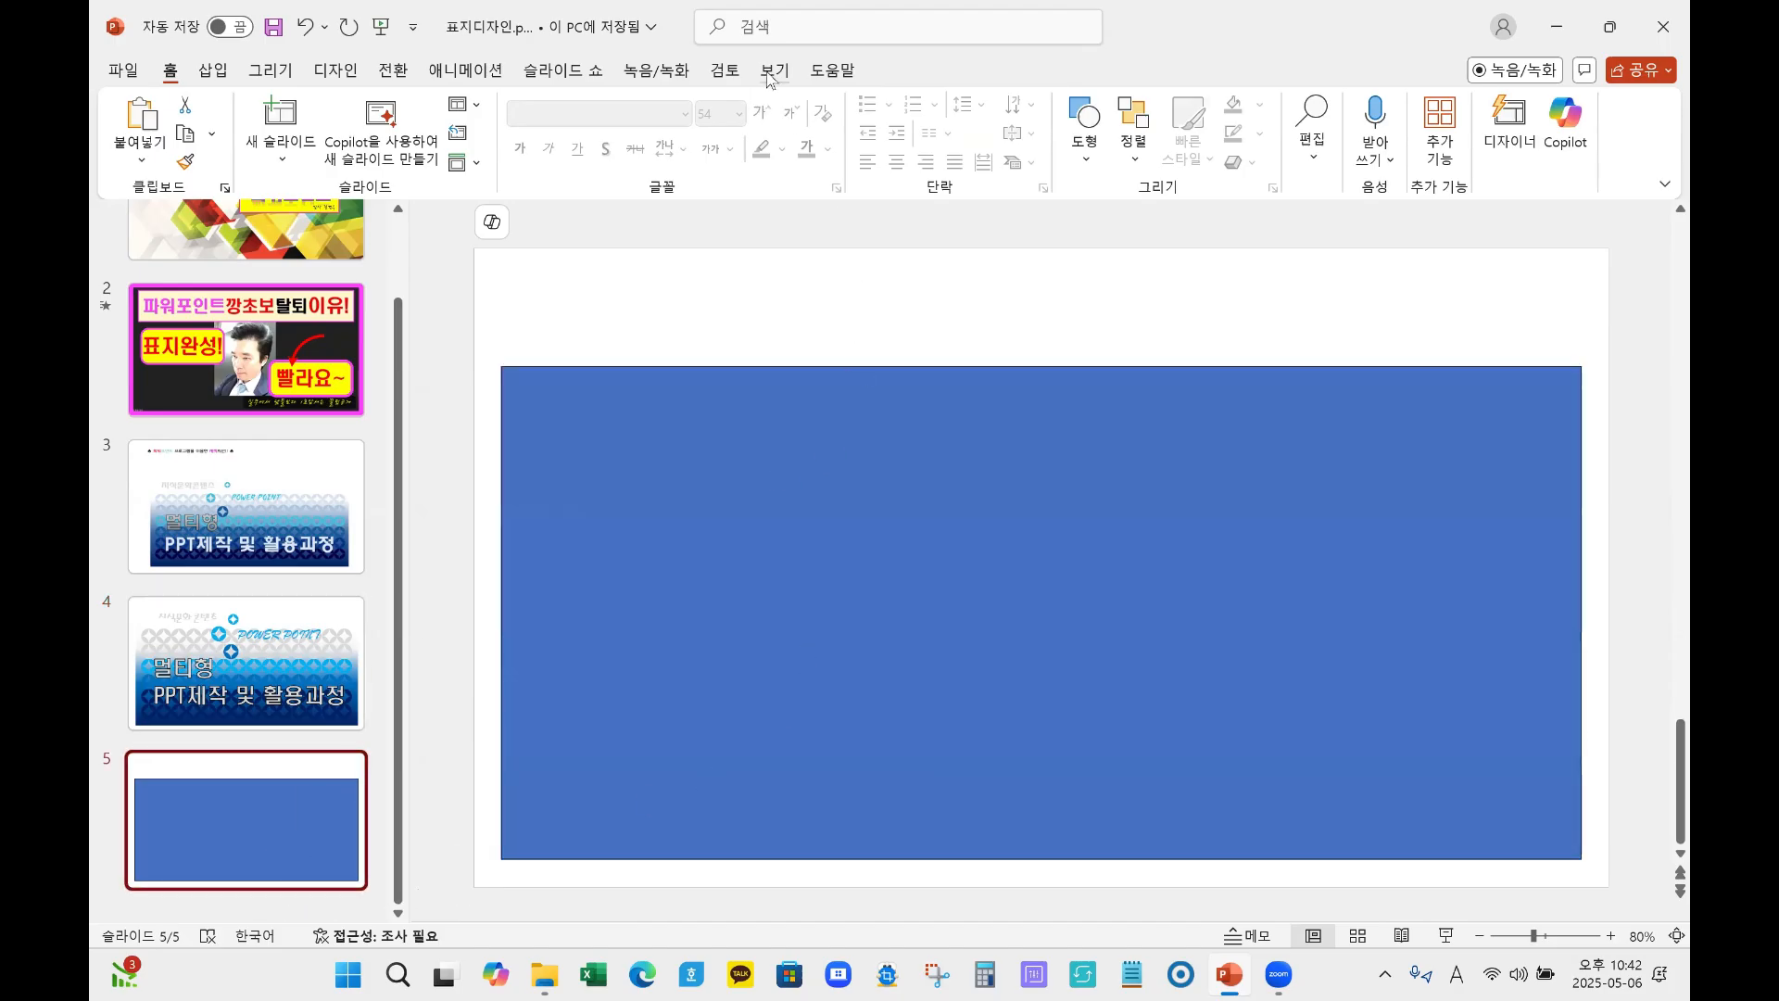
left_click(975, 562)
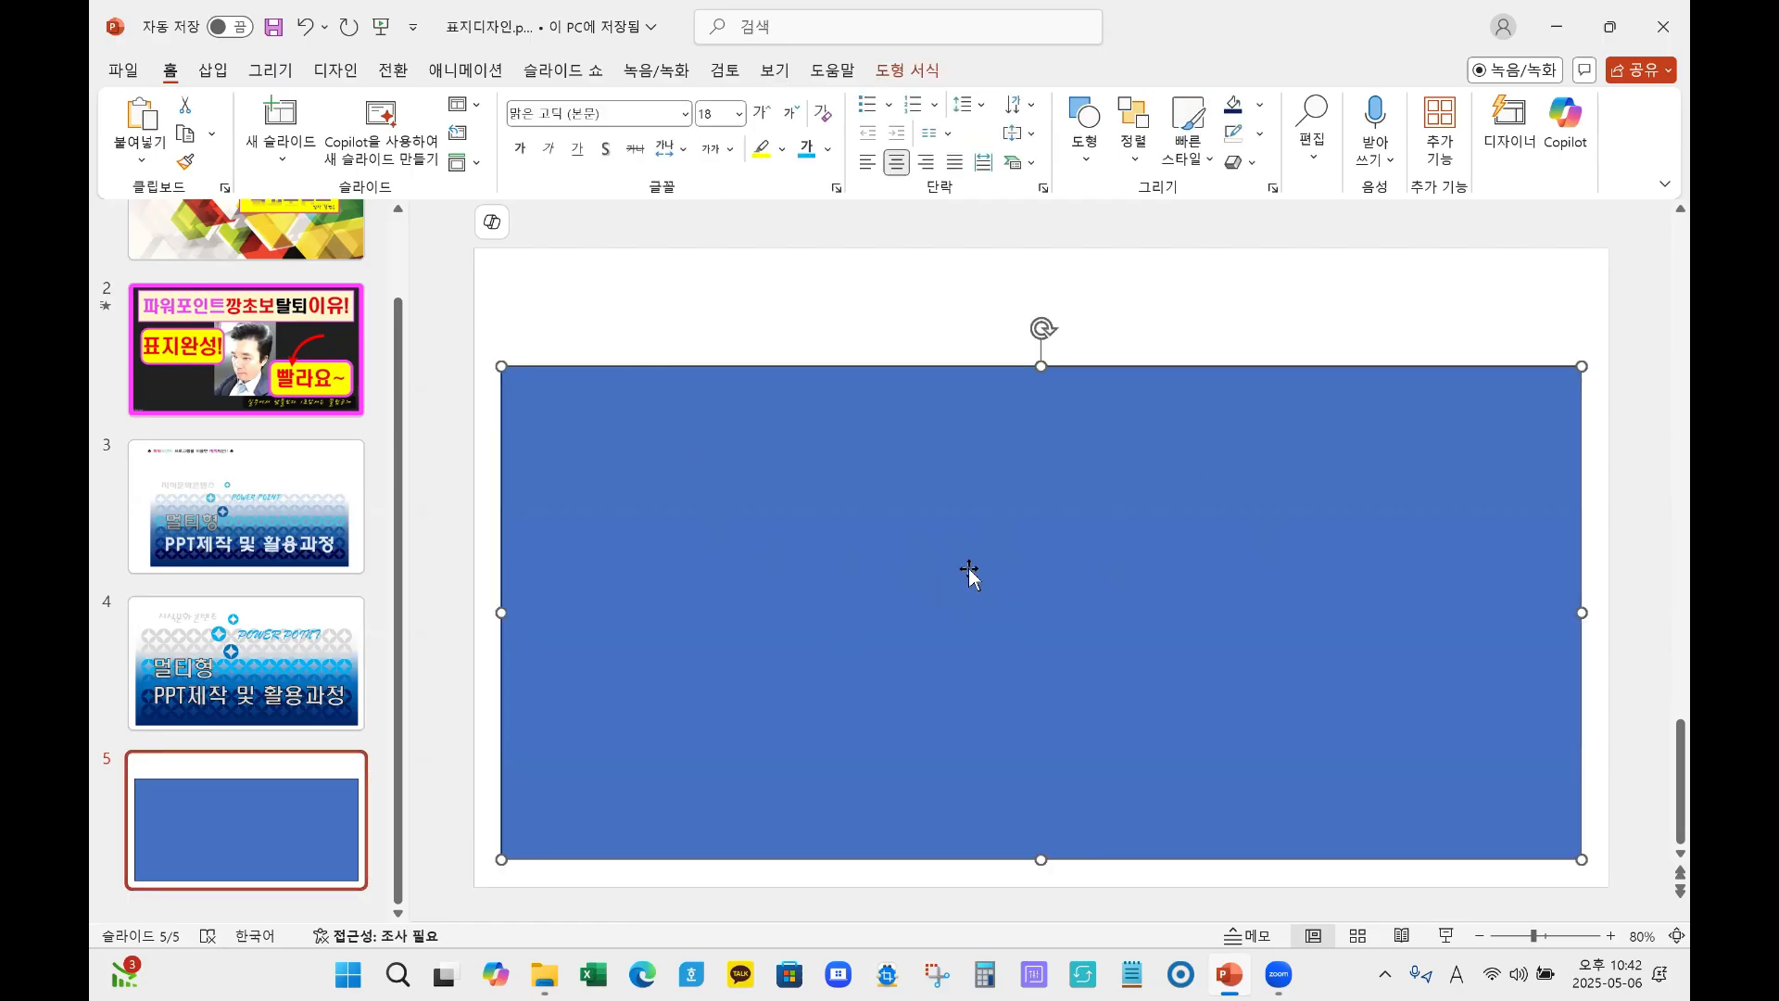
left_click(917, 72)
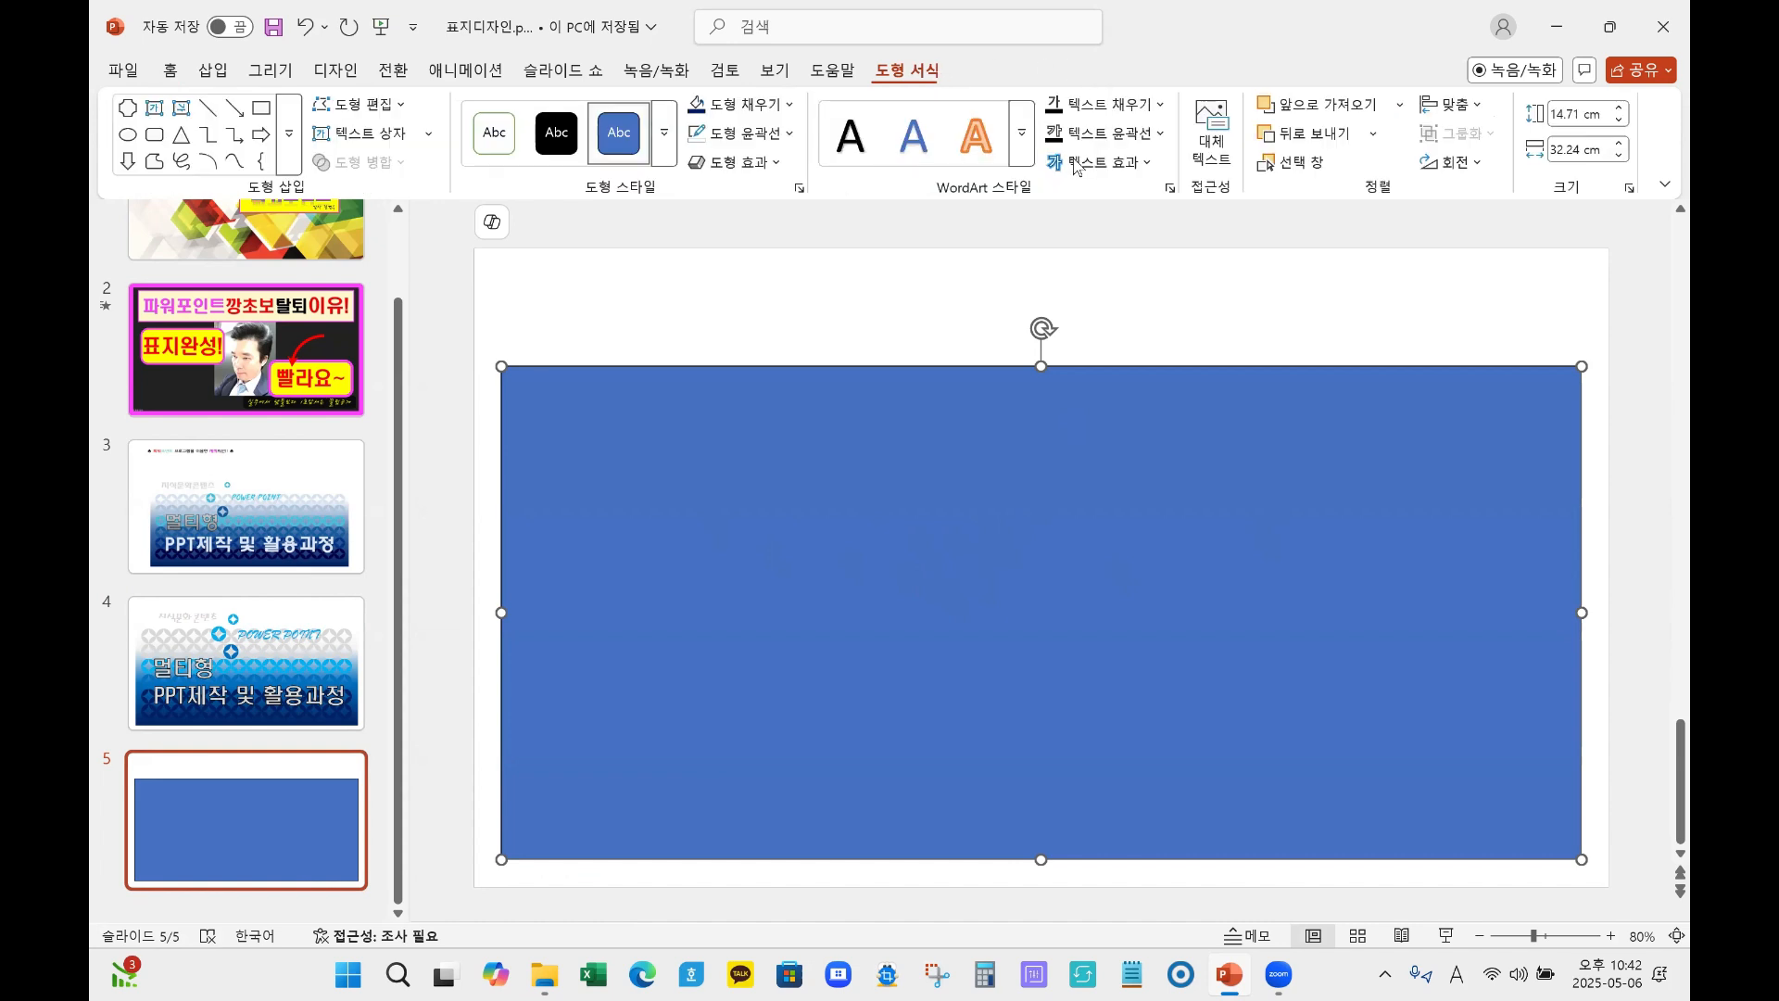
left_click(758, 107)
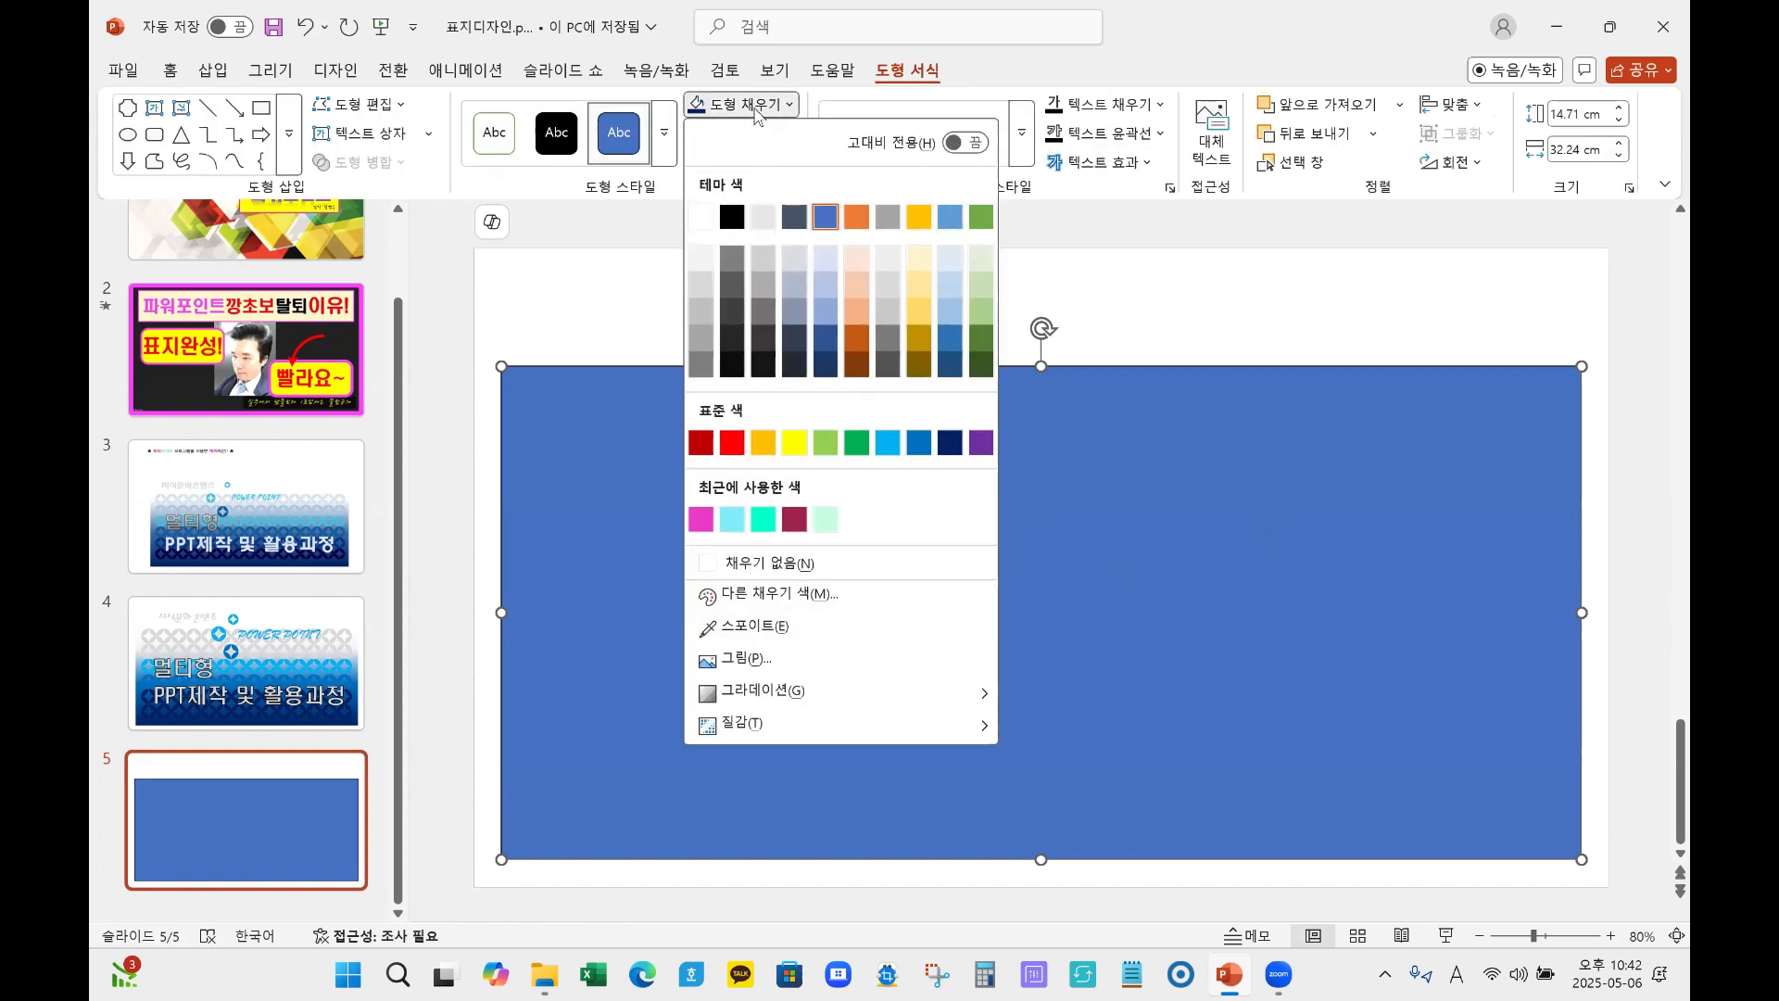
mouse_move(923, 693)
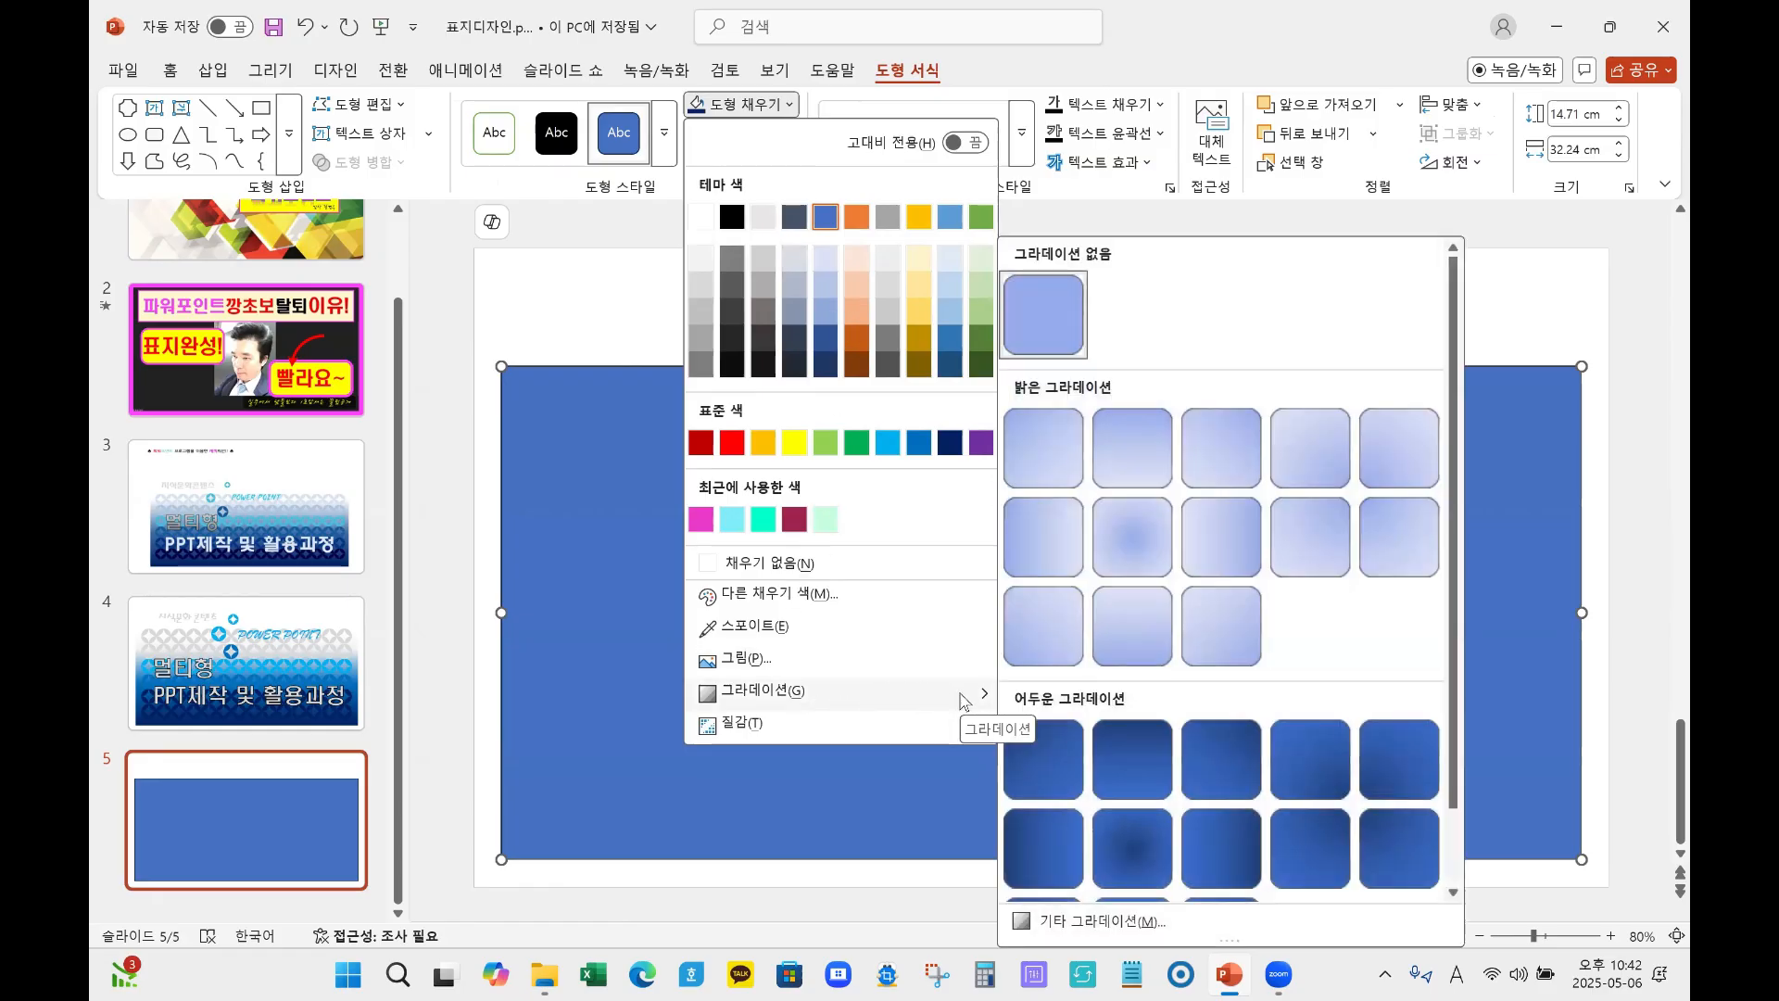
left_click(1189, 917)
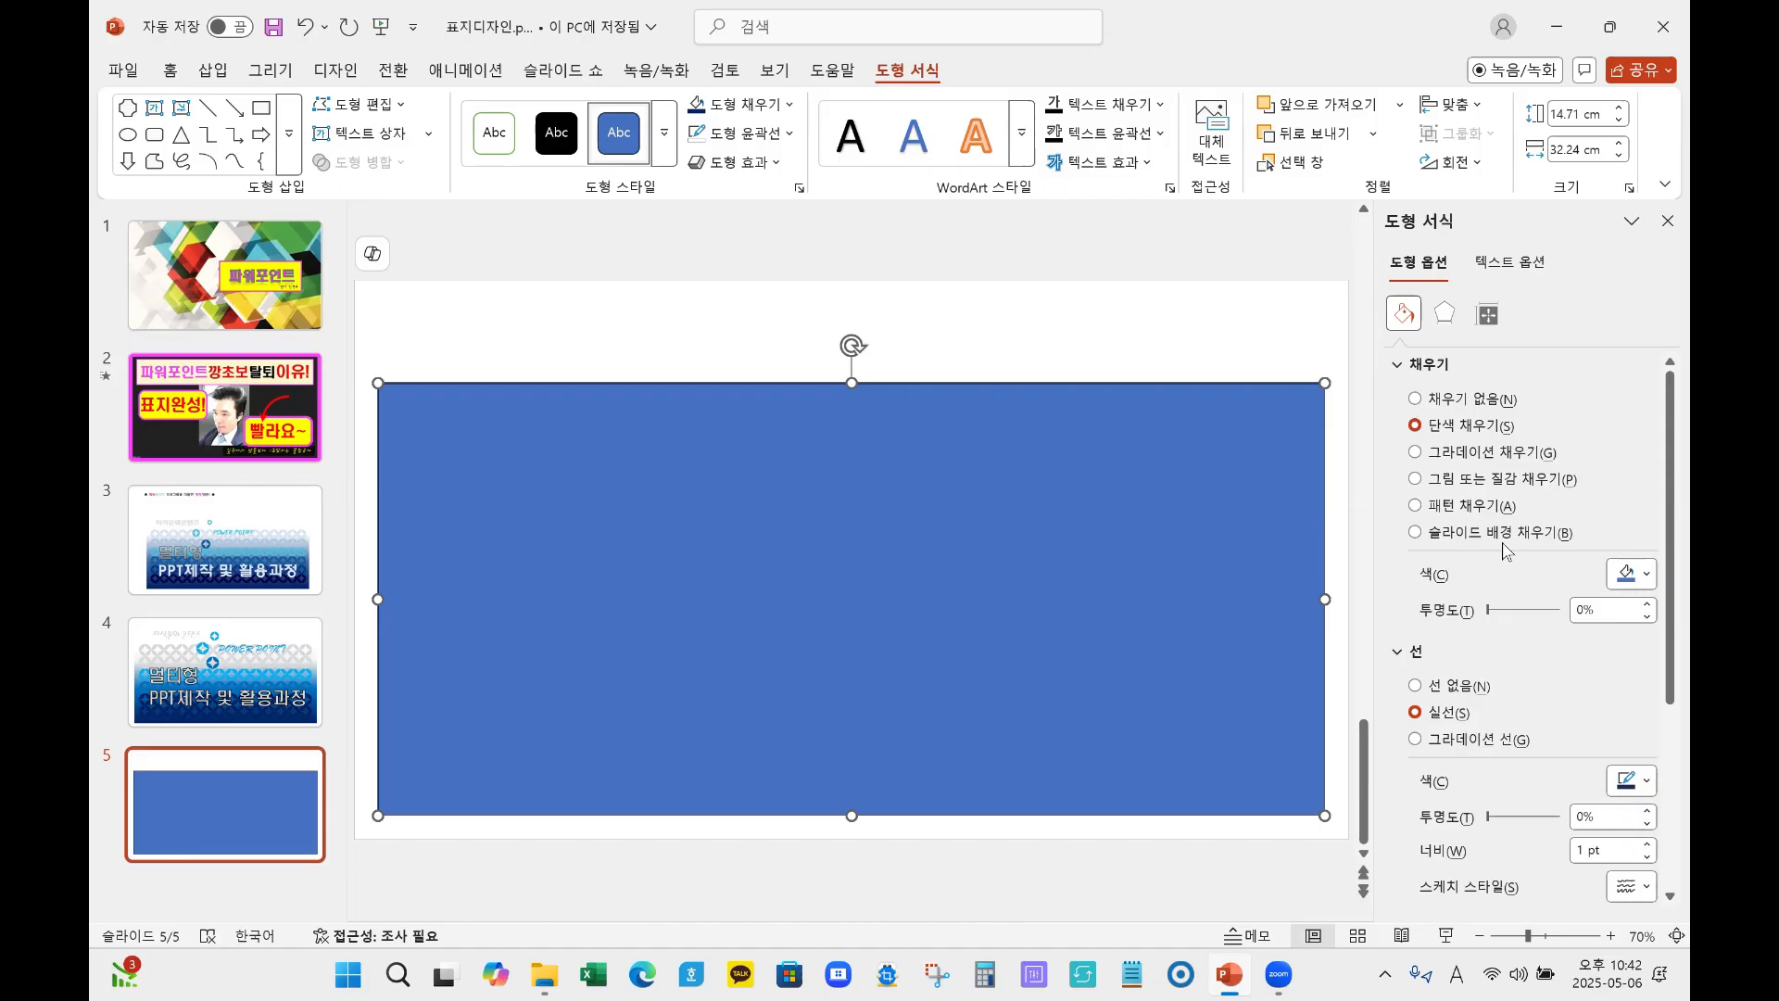
left_click(1414, 452)
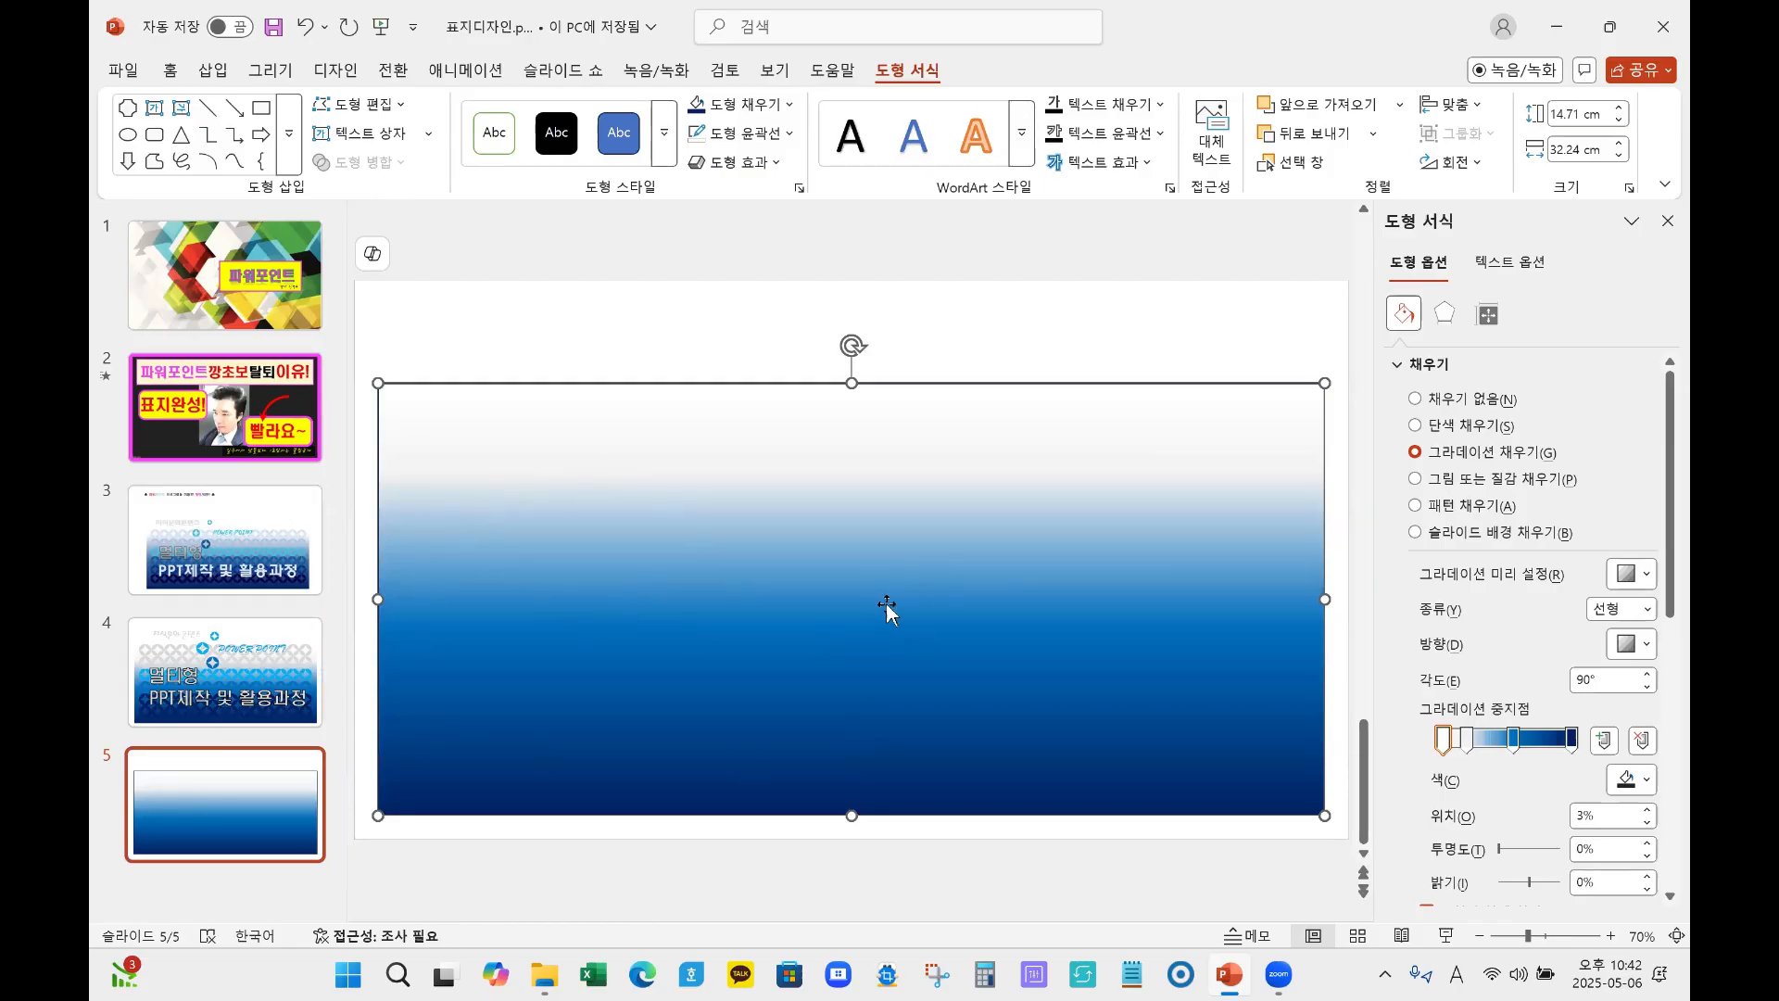
Step: Remove the two middle gradient stops from the rectangle's fill and set the 100% end stop to standard dark blue
left_click(1464, 751)
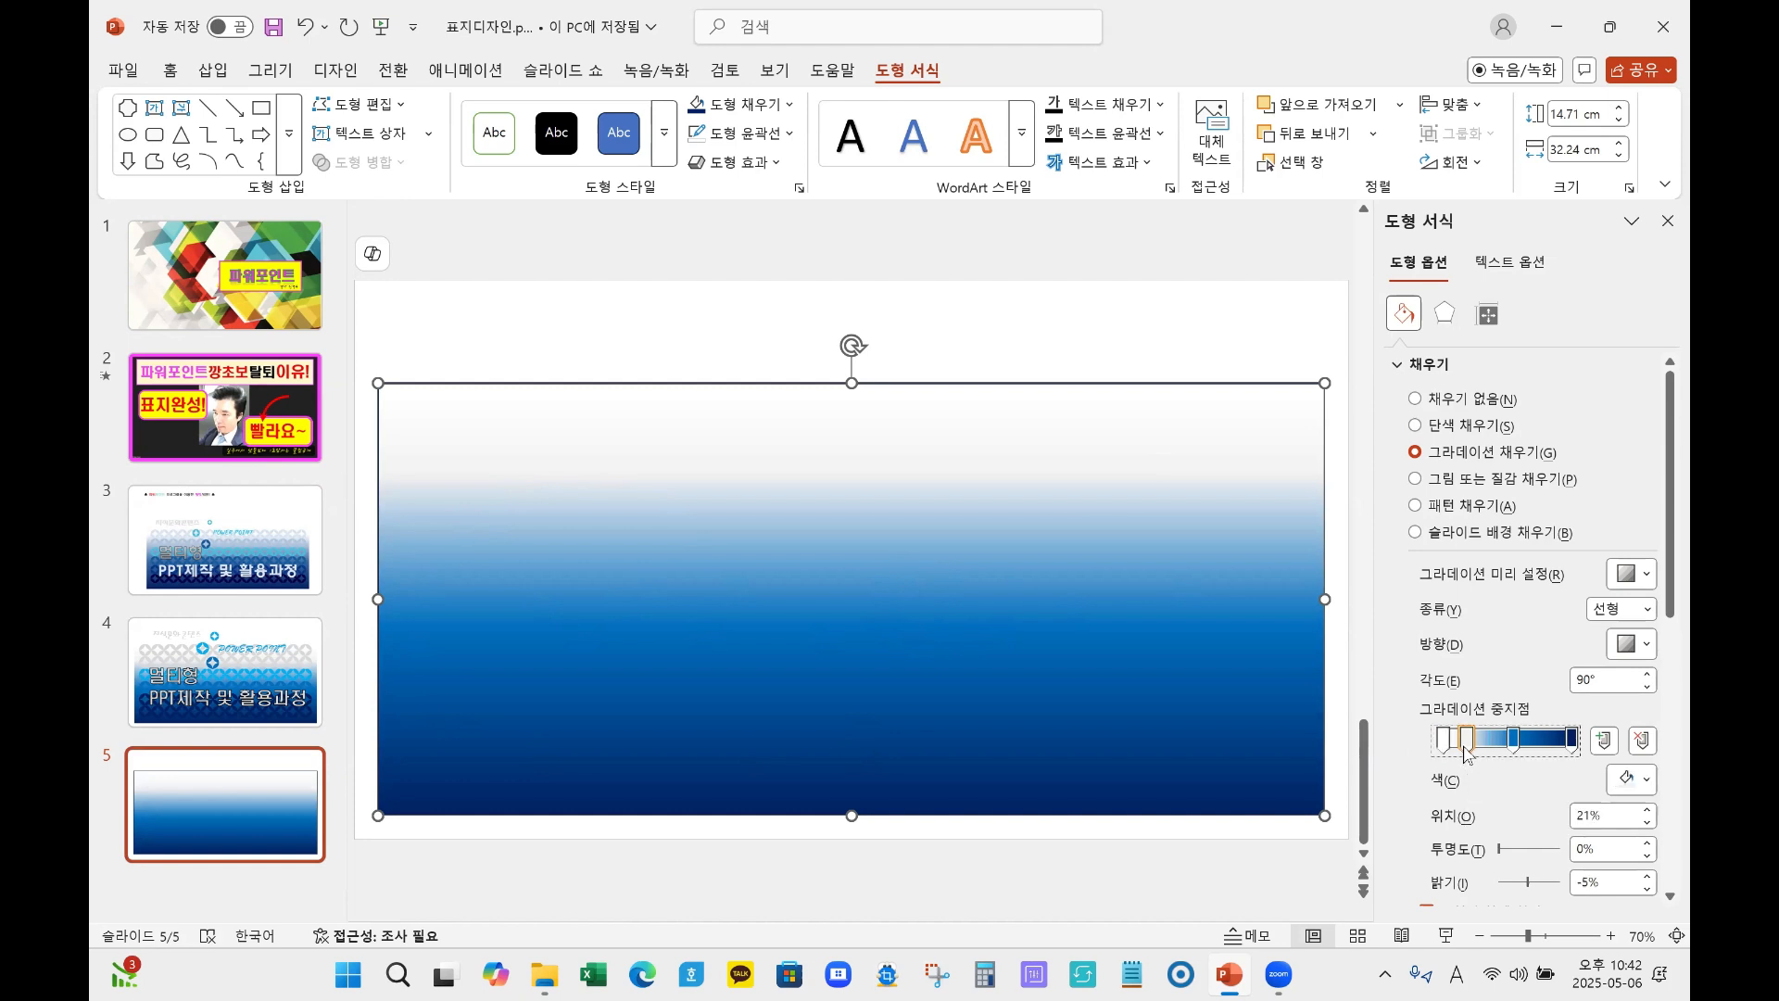
left_click_drag(1465, 748, 1538, 774)
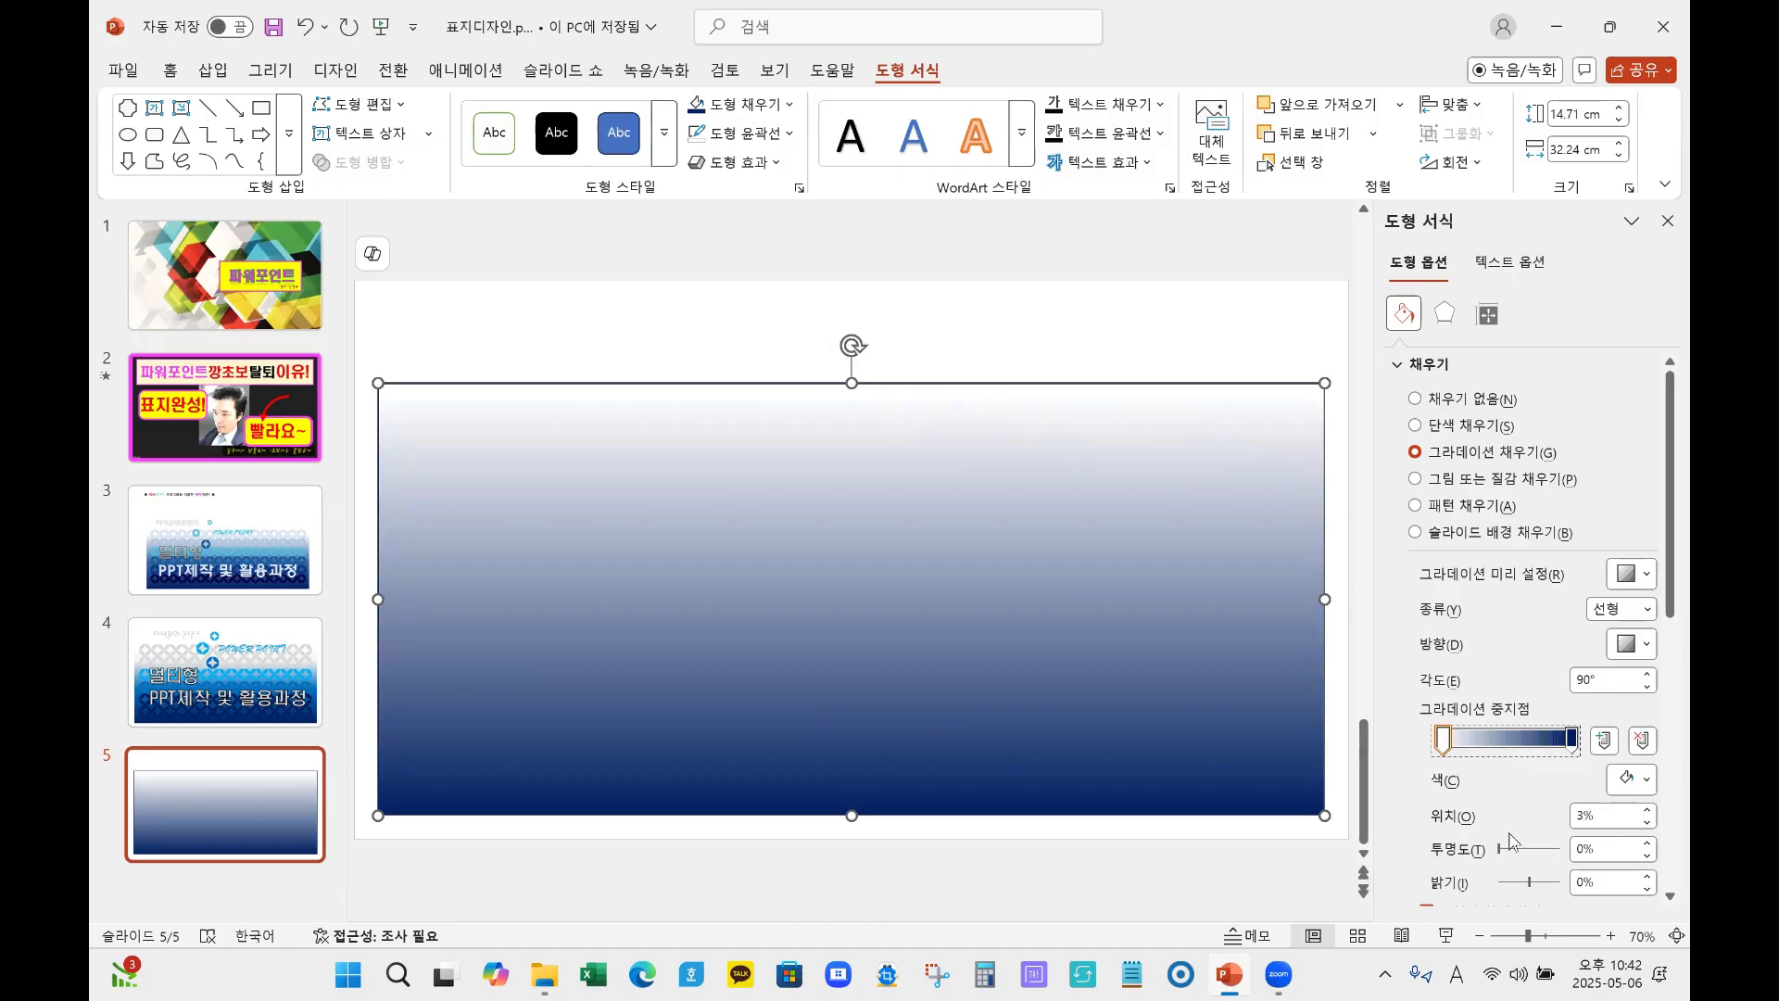
left_click(1574, 744)
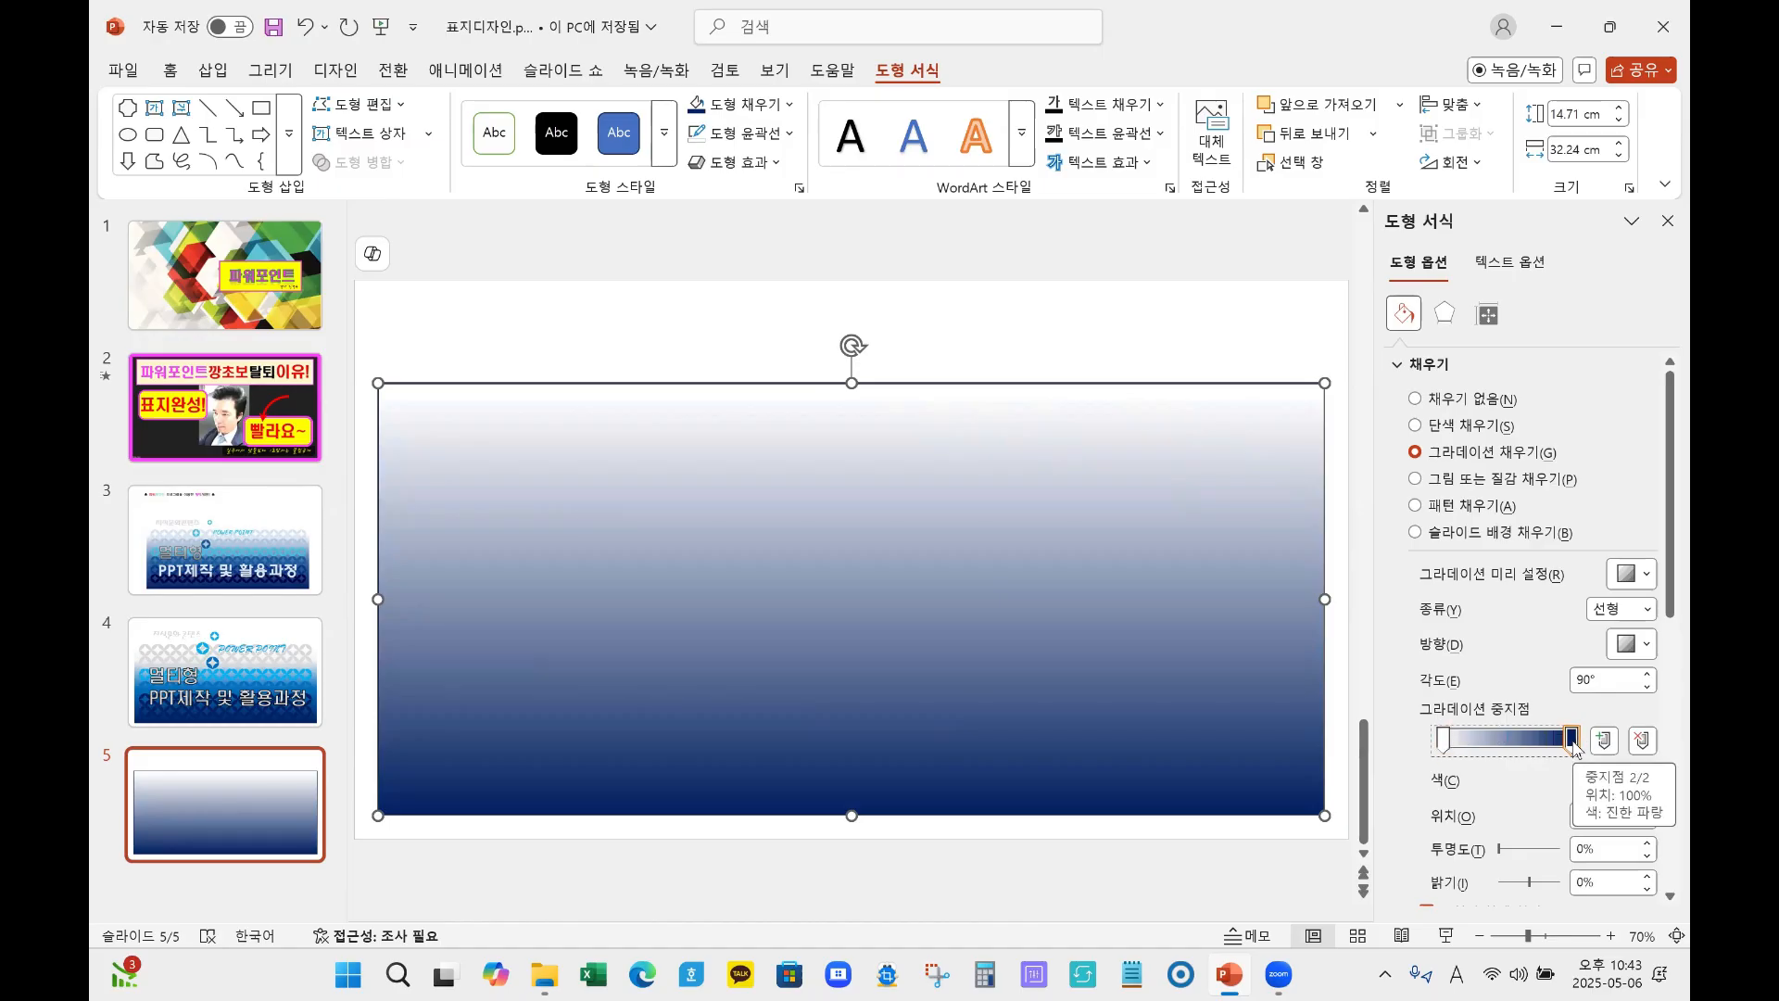
left_click(1644, 781)
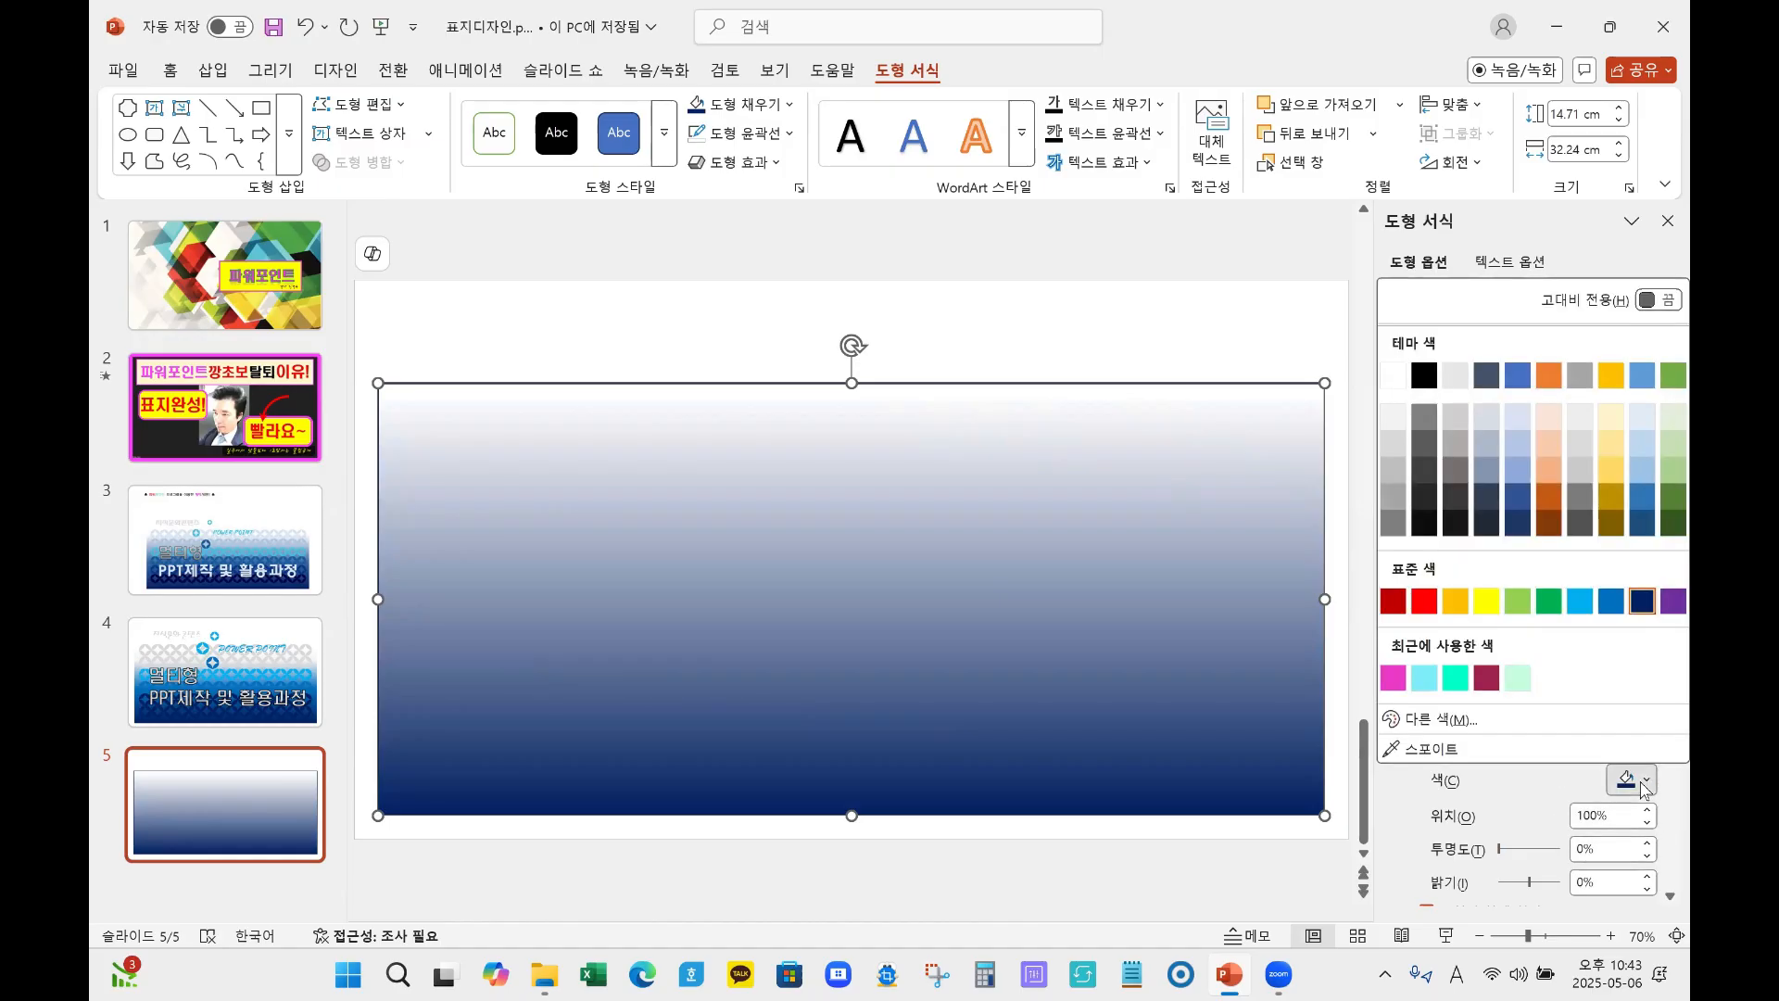
left_click(1642, 602)
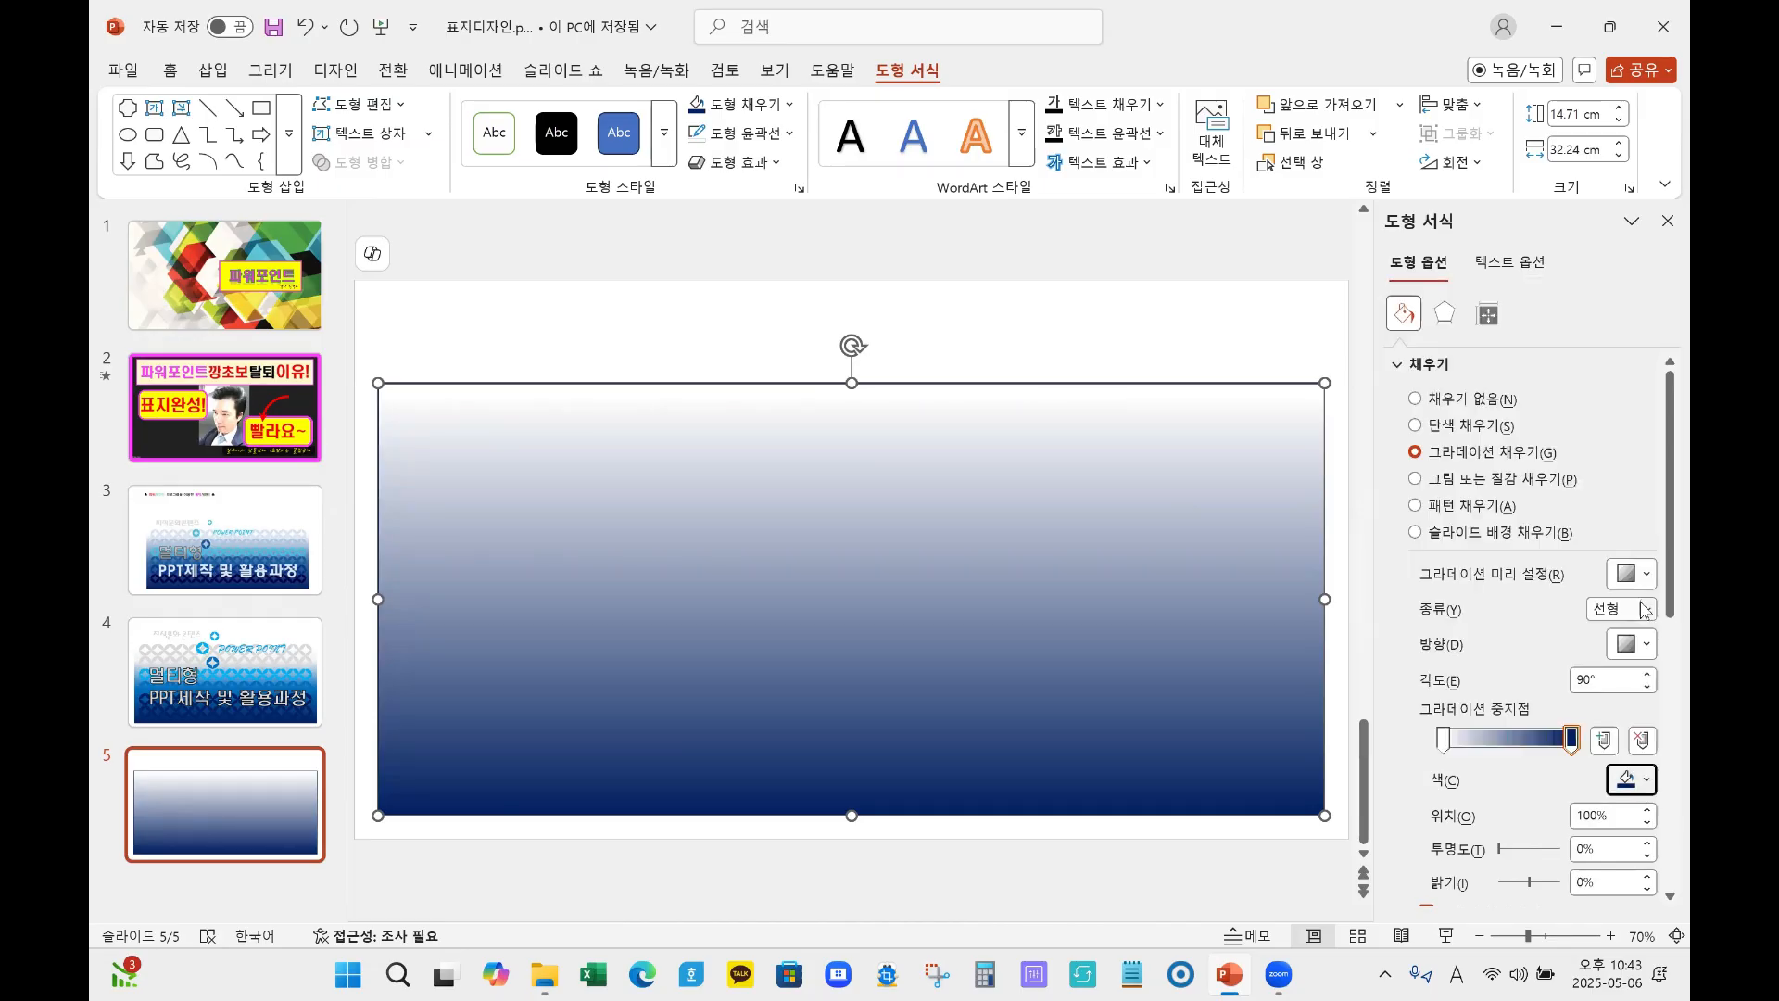
left_click(1630, 779)
left_click(1609, 607)
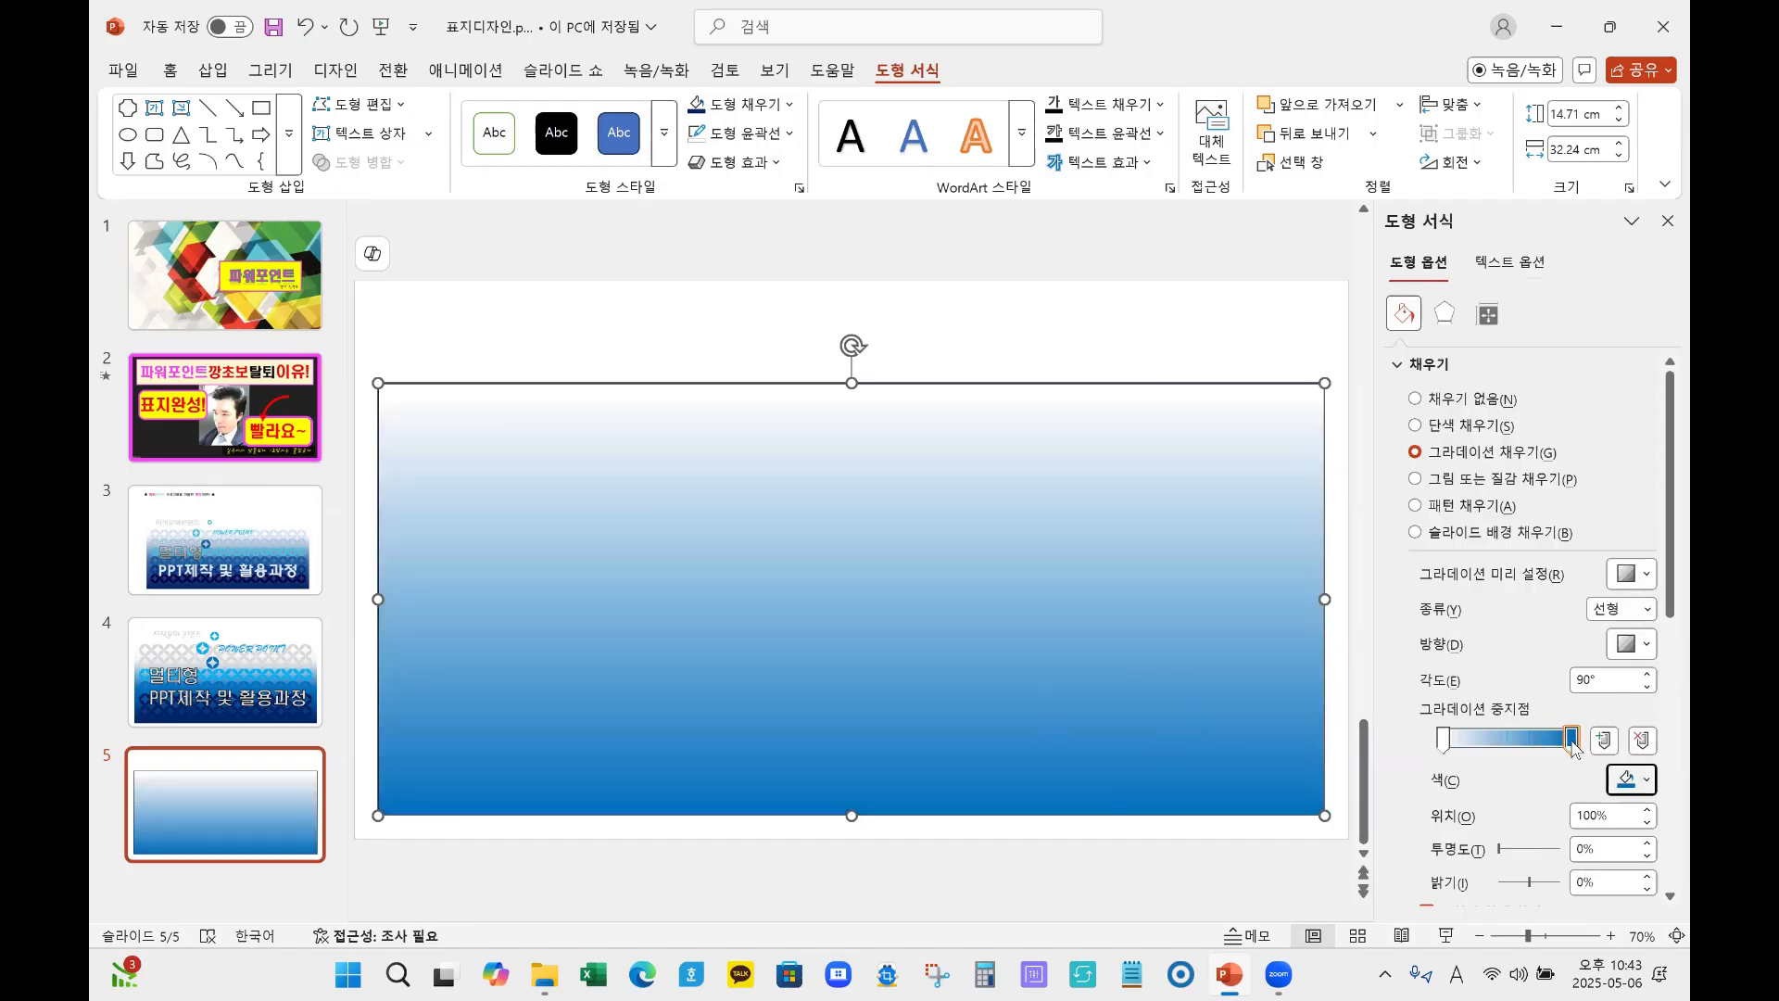
left_click(1646, 780)
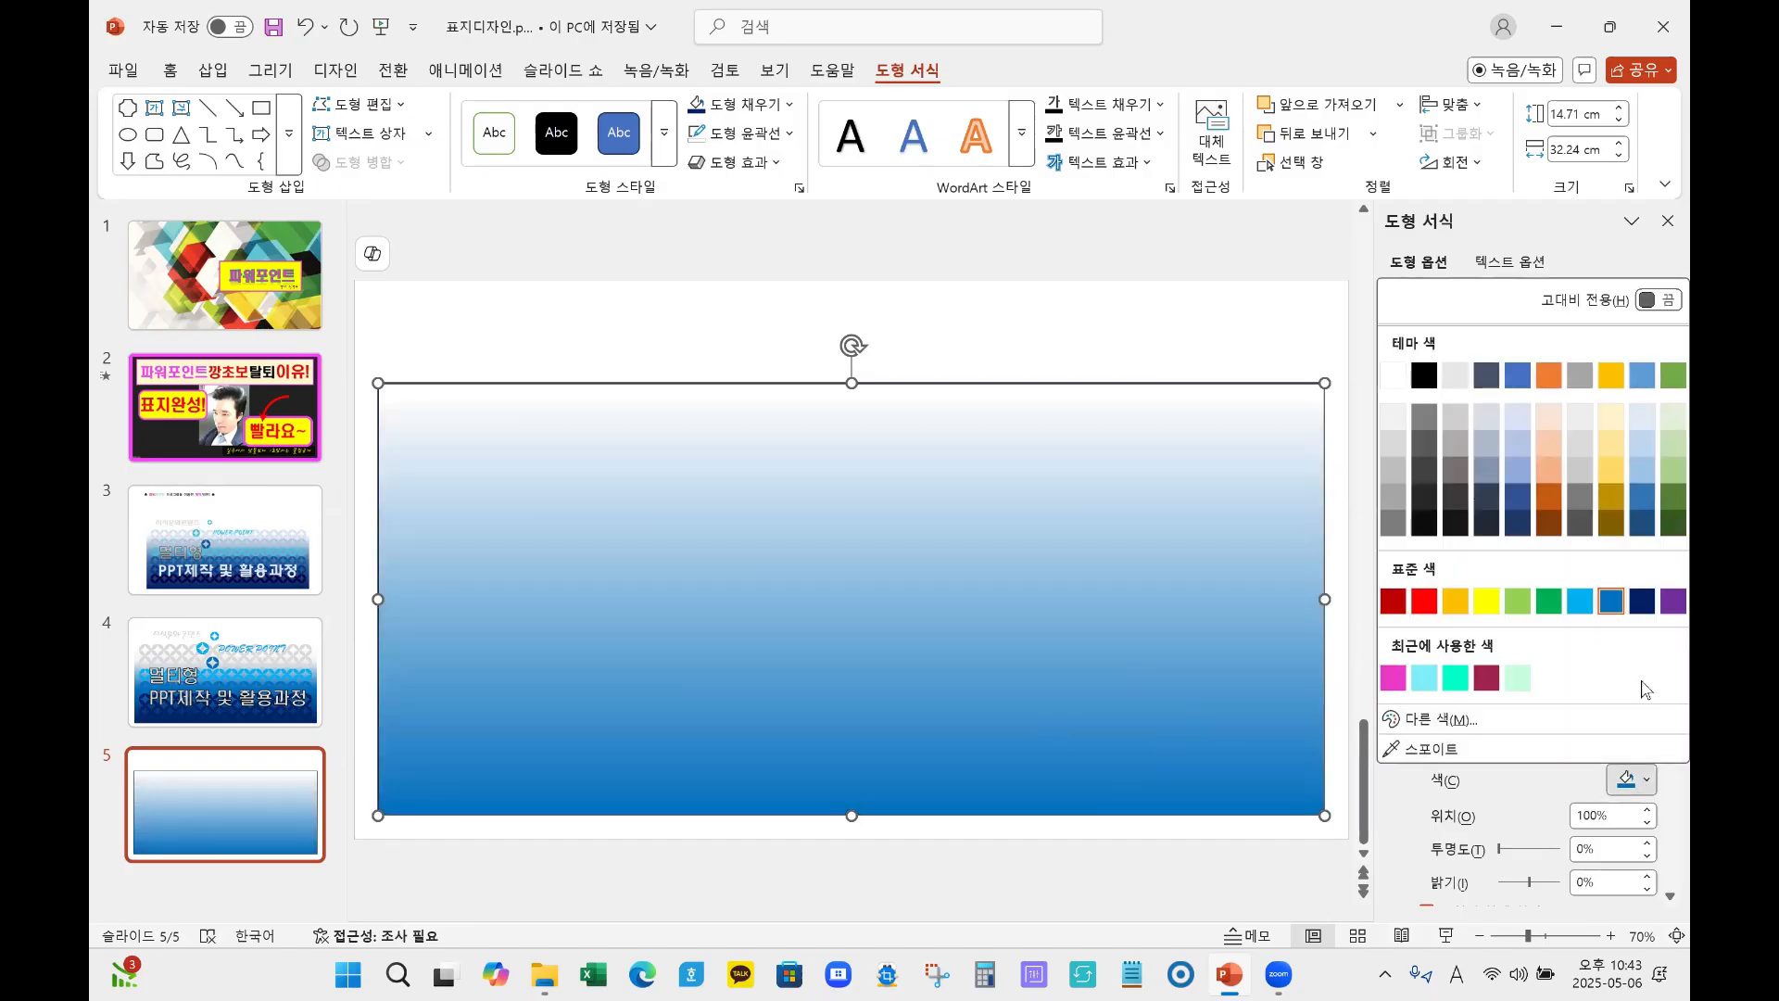
left_click(1642, 602)
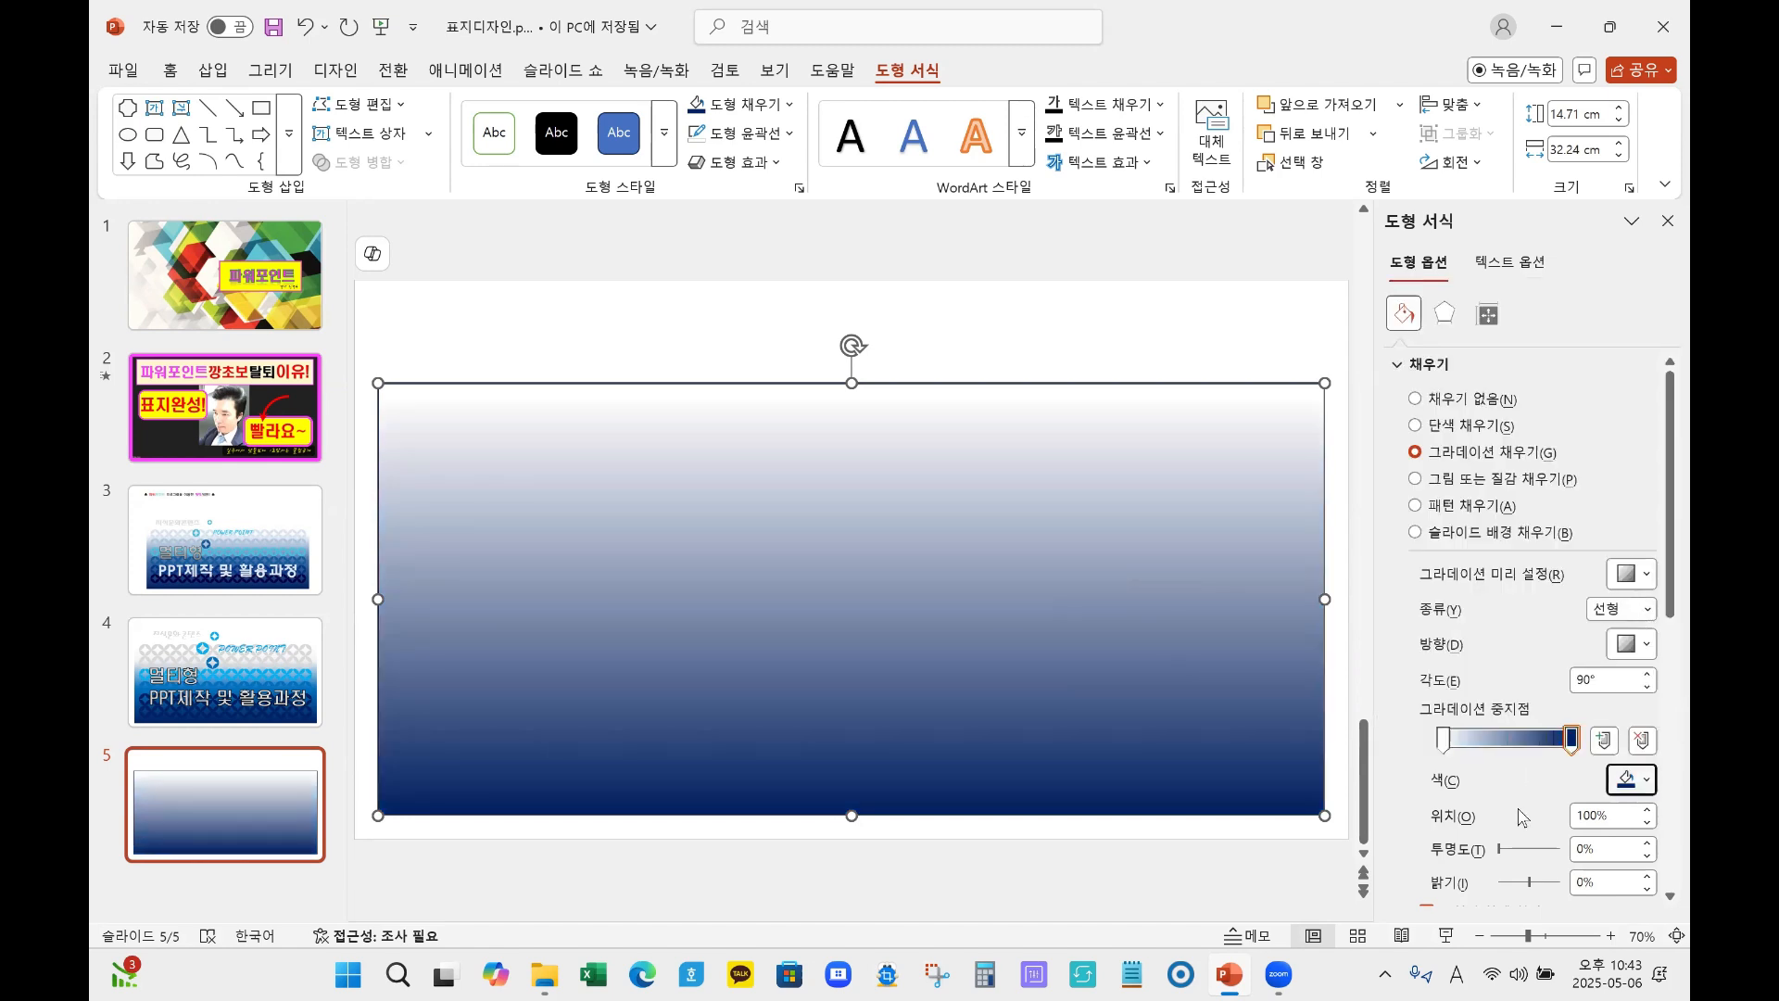
Step: Add a gradient stop at 53% between the white and dark blue stops and color it standard light blue
left_click(1511, 748)
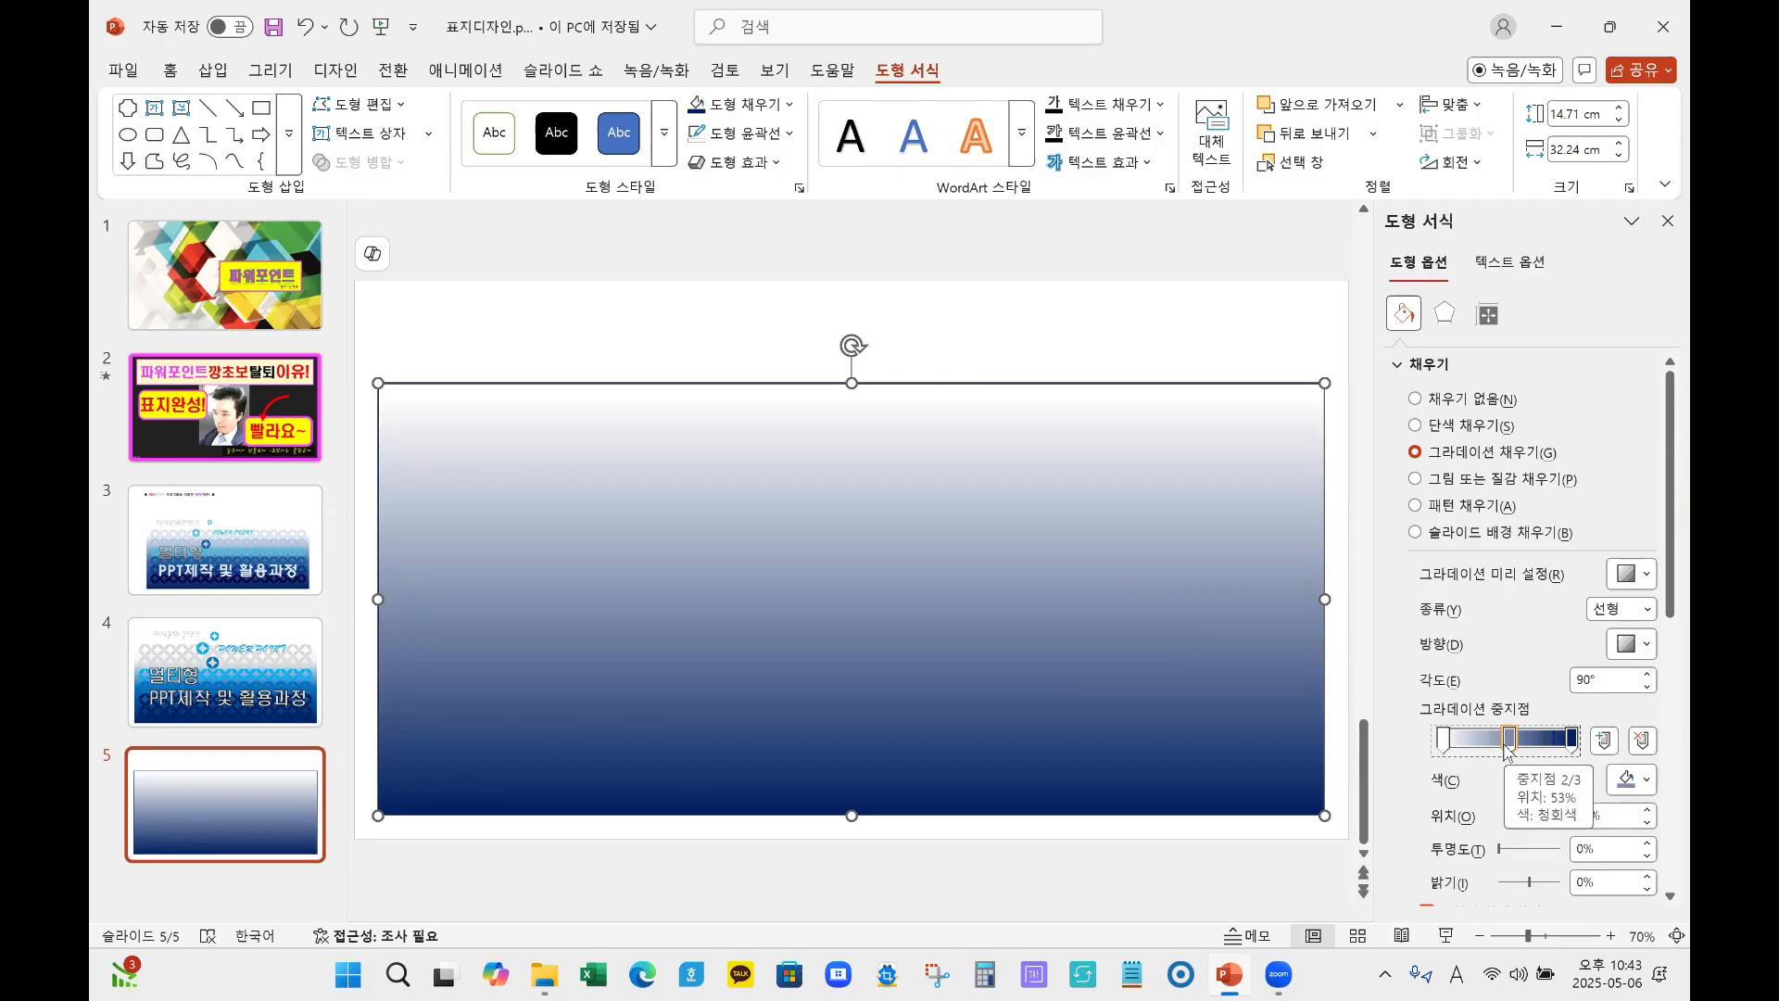
left_click(1645, 780)
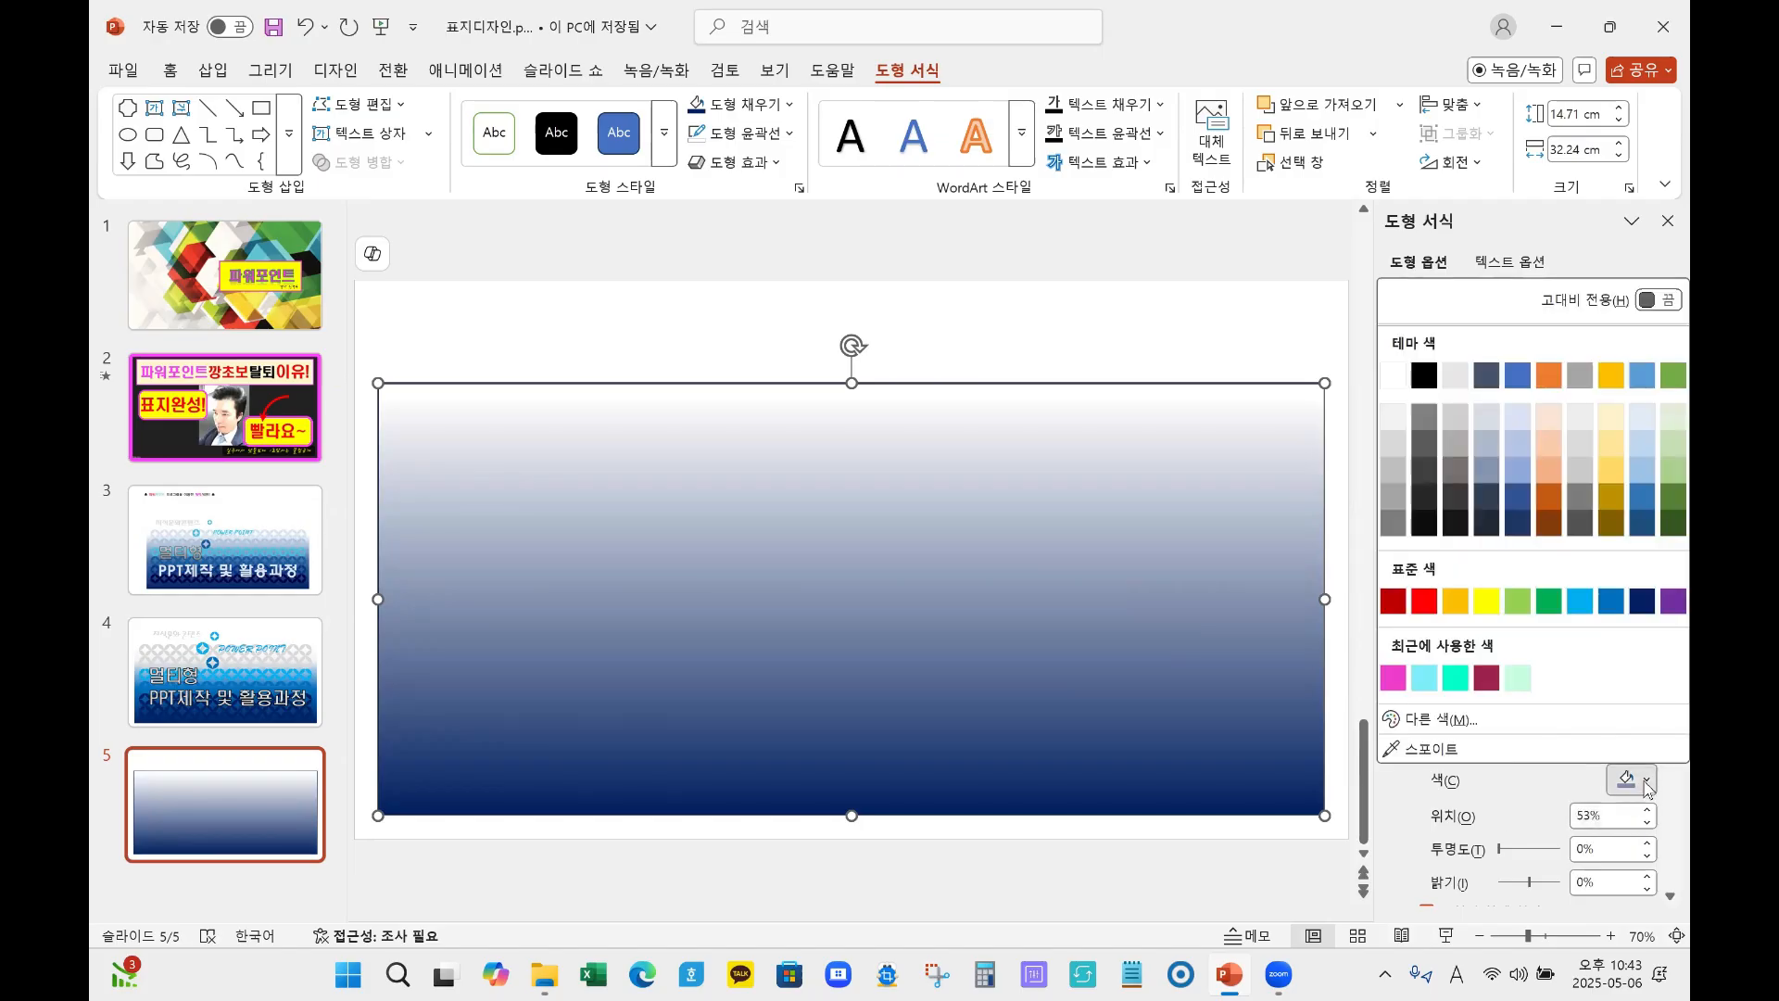
left_click(1579, 602)
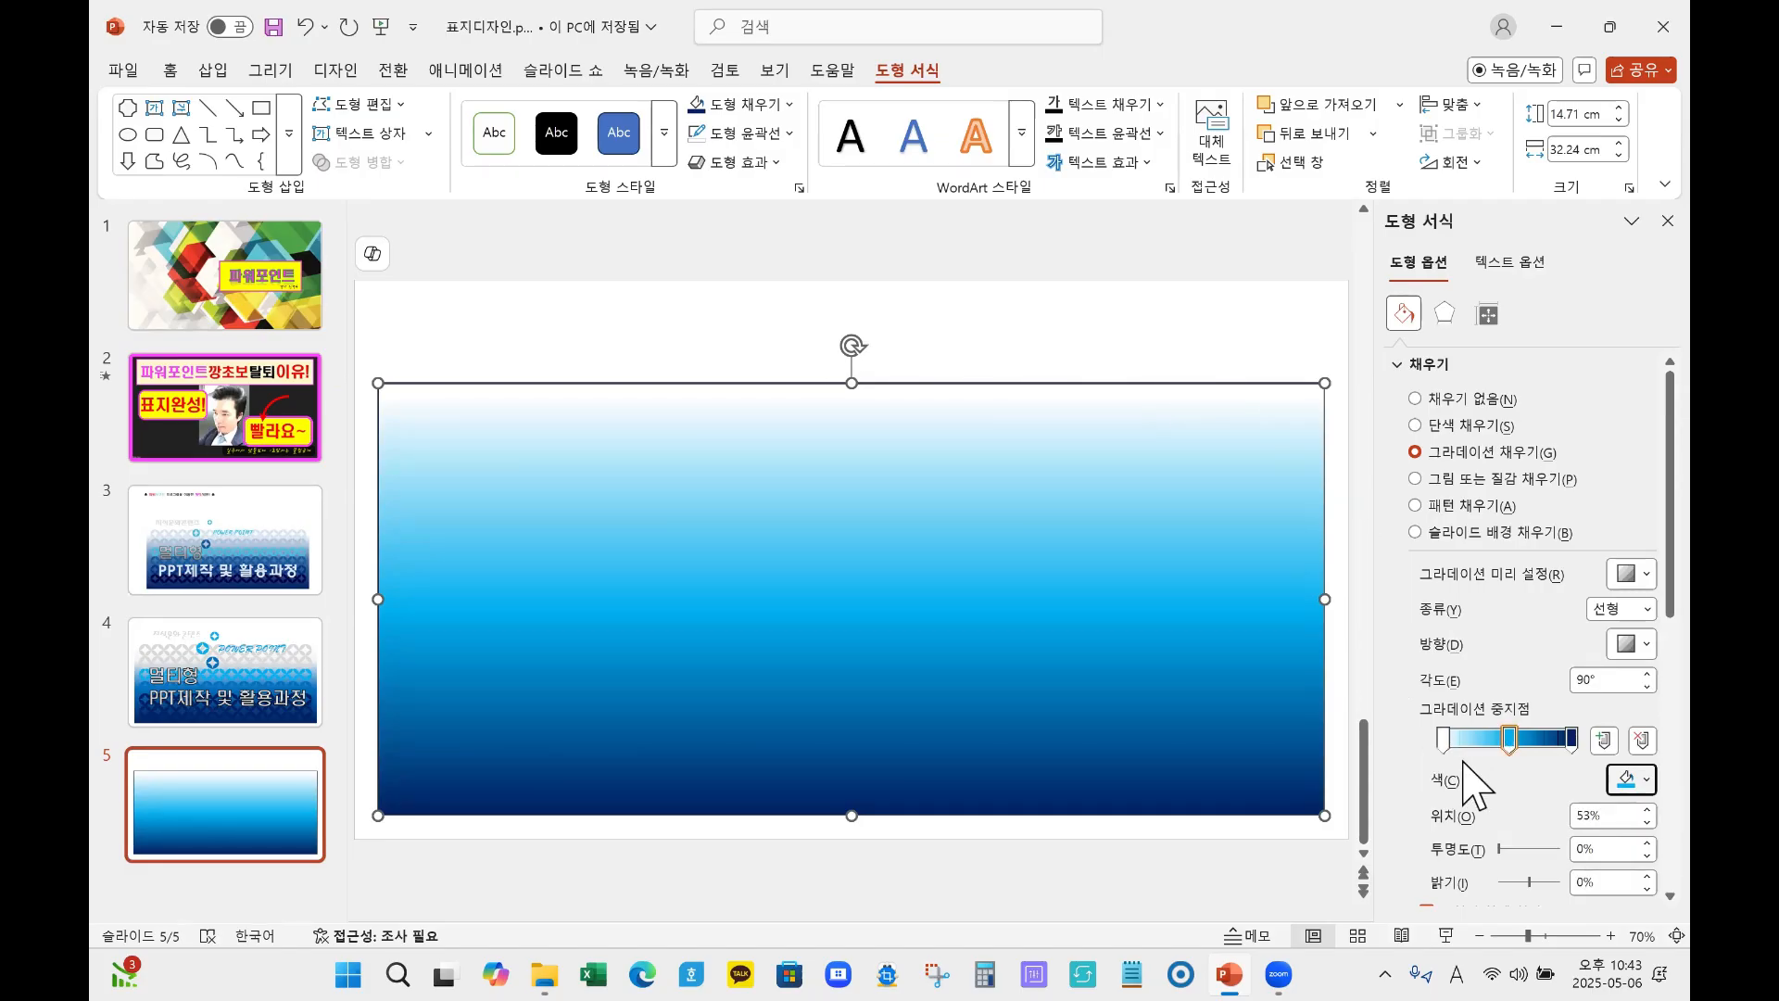
Step: Move the white gradient stop to 17% and the light blue middle stop to 47%
left_click_drag(1442, 741, 1462, 744)
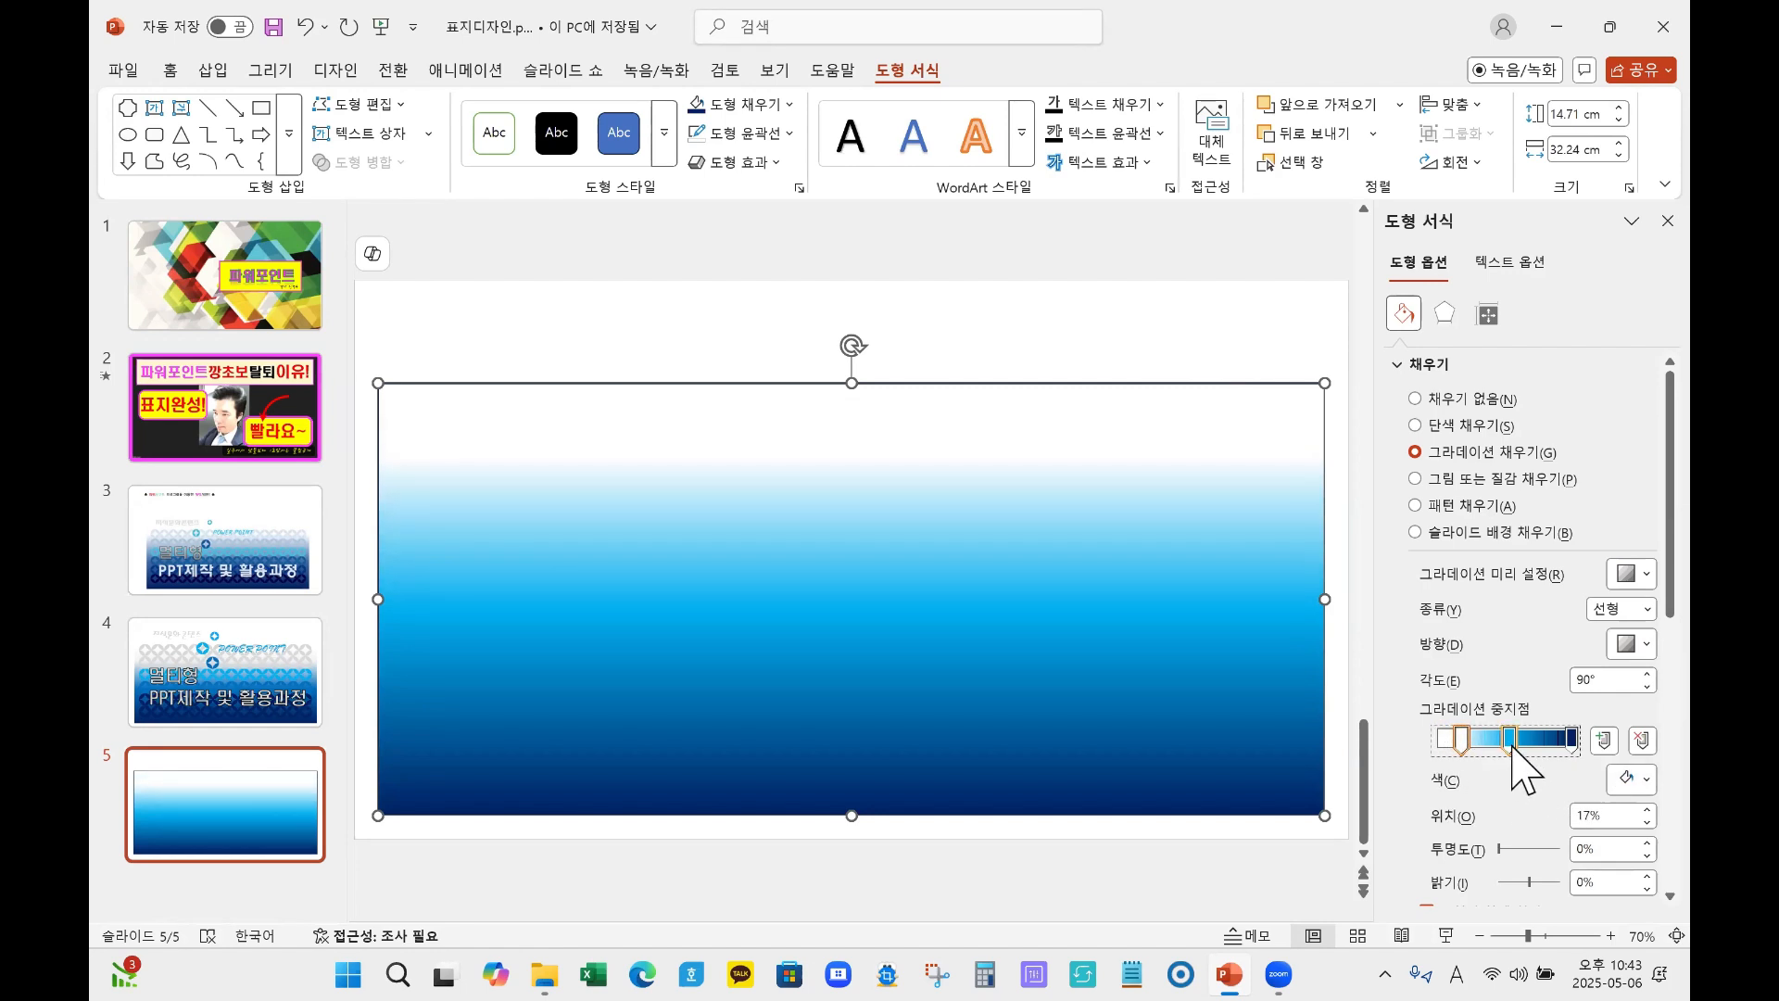
left_click(1509, 739)
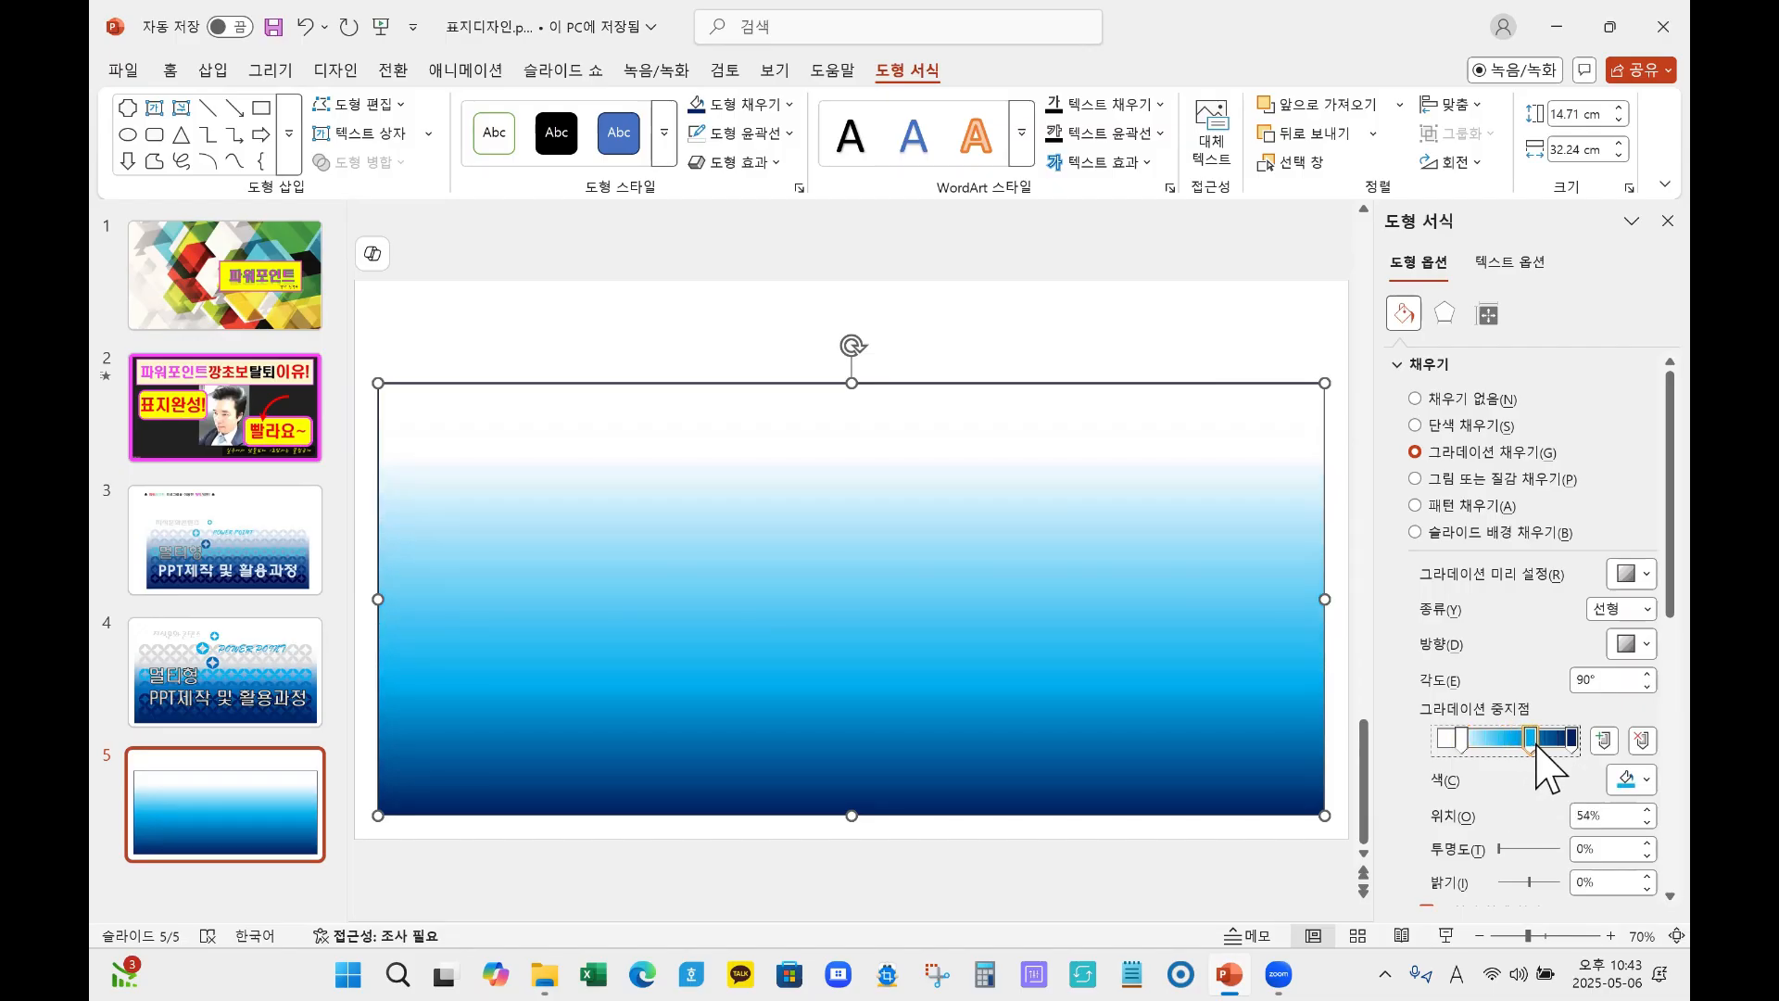
left_click_drag(1507, 742, 1516, 744)
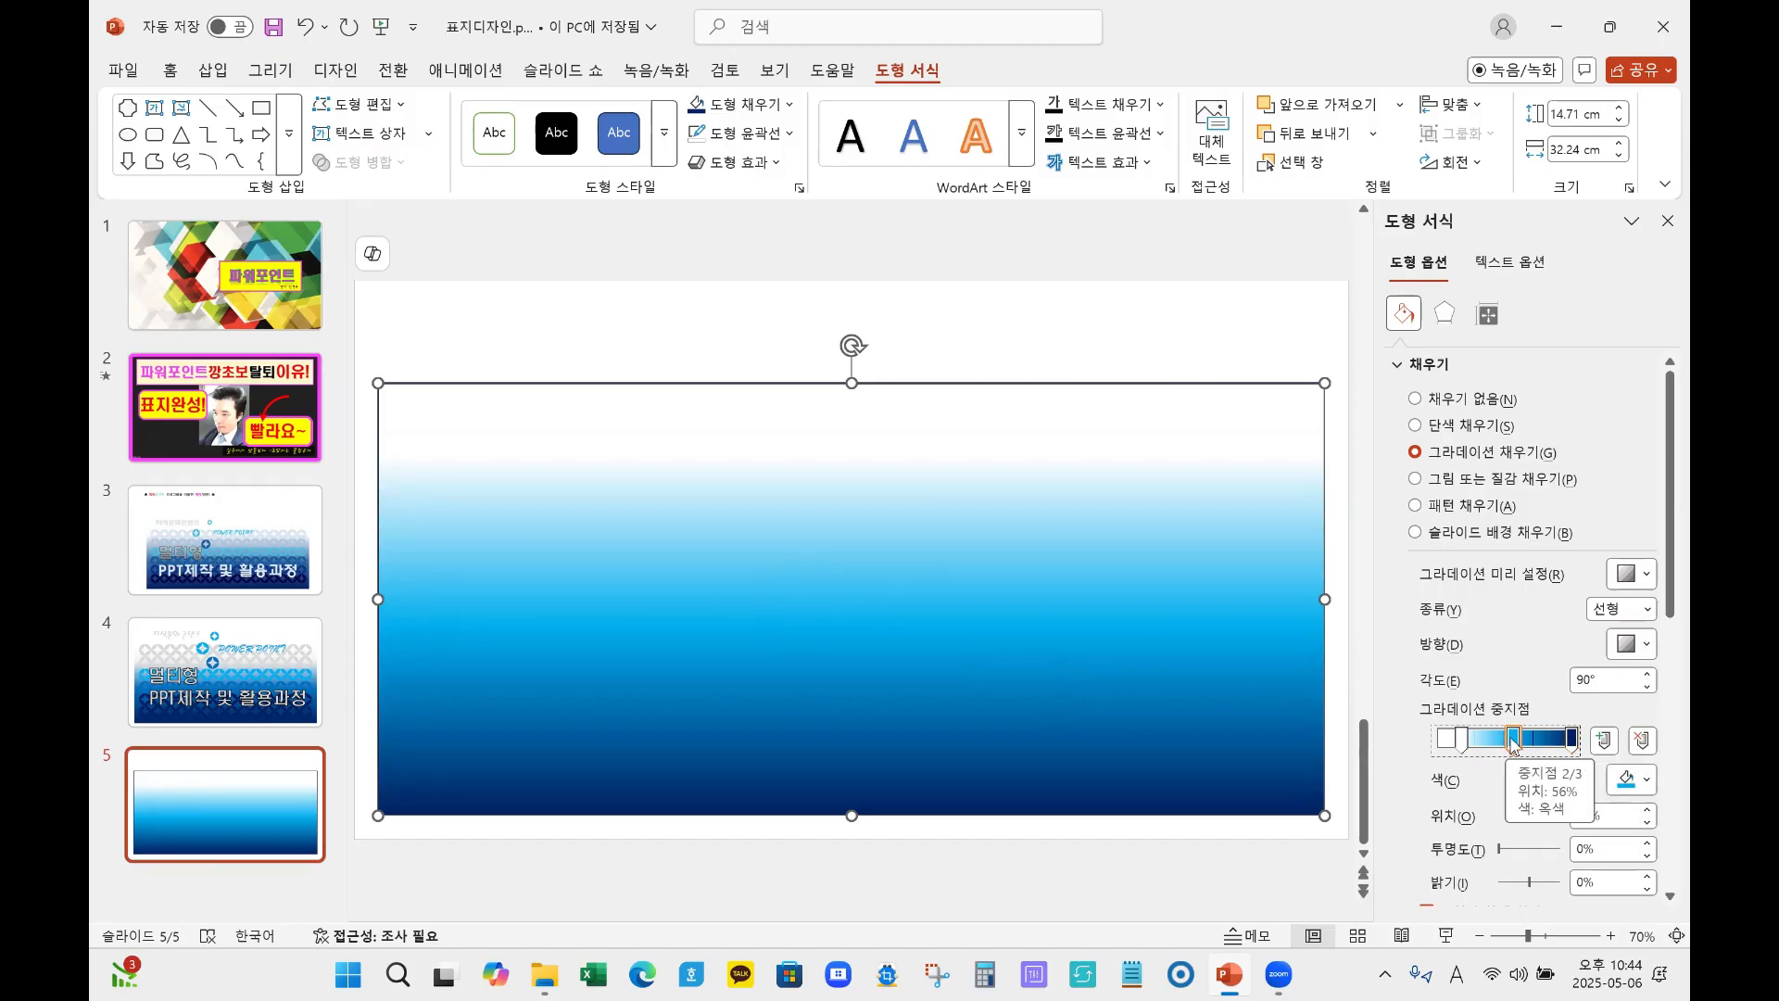
left_click_drag(1515, 746, 1509, 744)
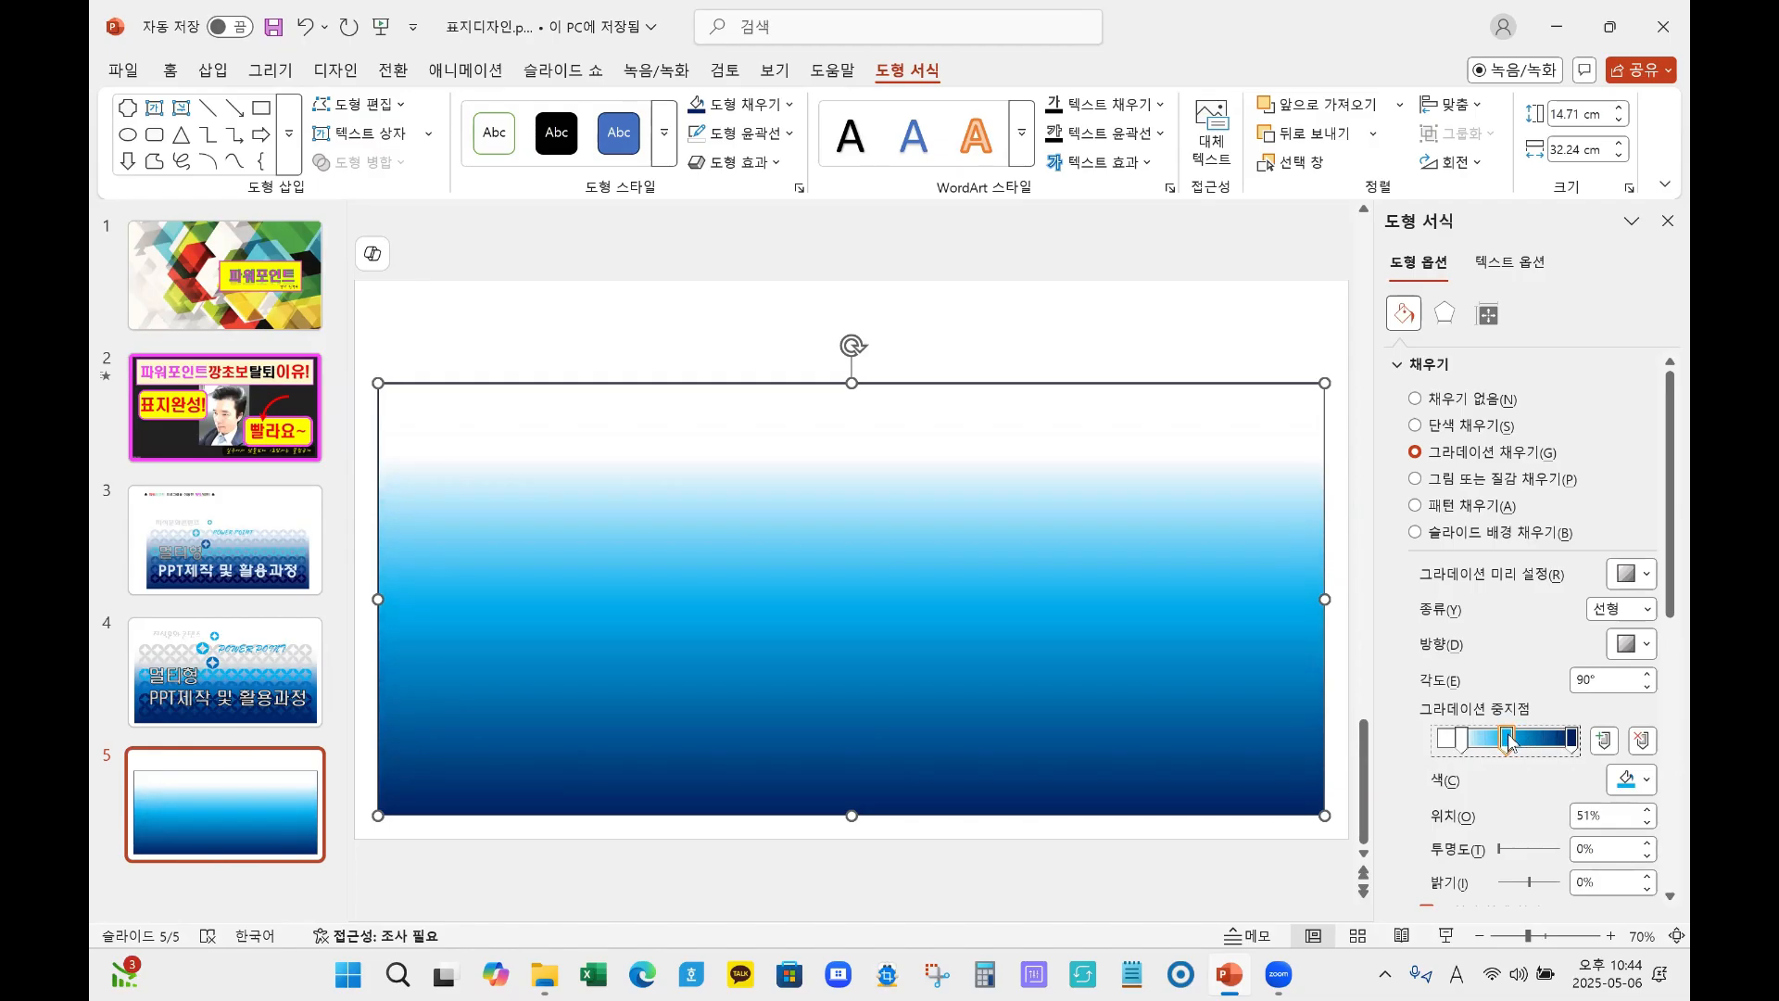
left_click_drag(1508, 743, 1503, 744)
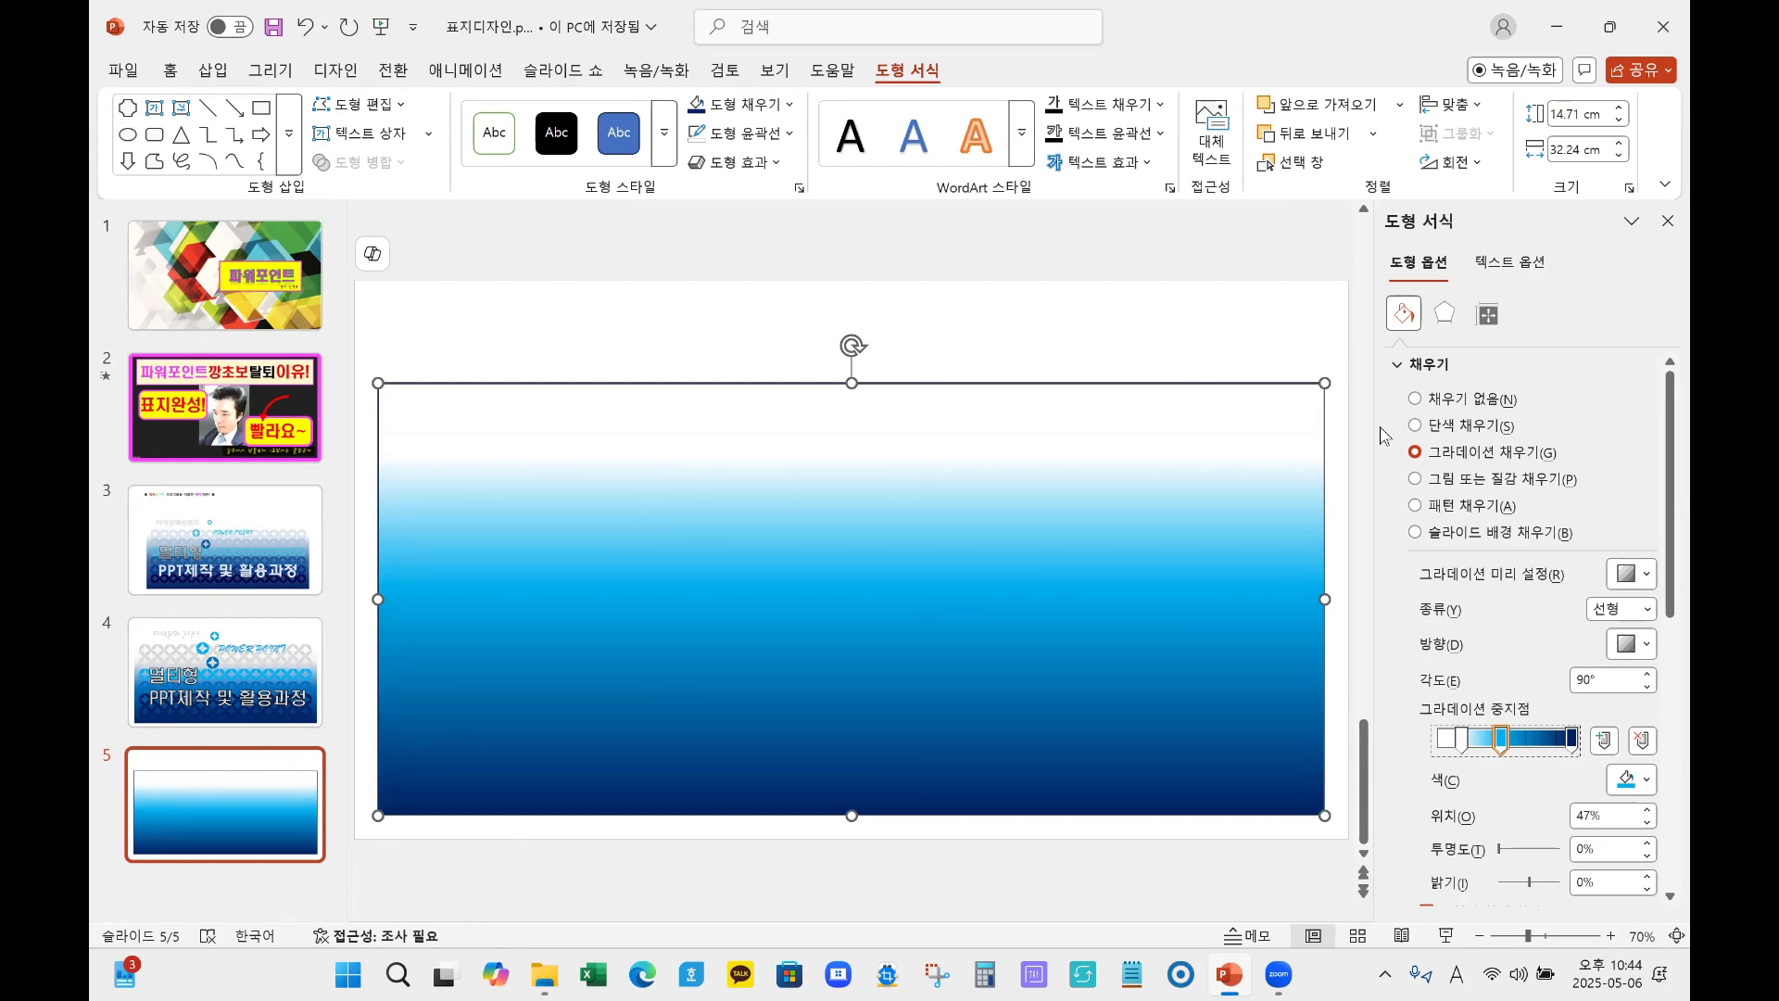
Step: Remove the outline from the gradient rectangle
left_click(1424, 364)
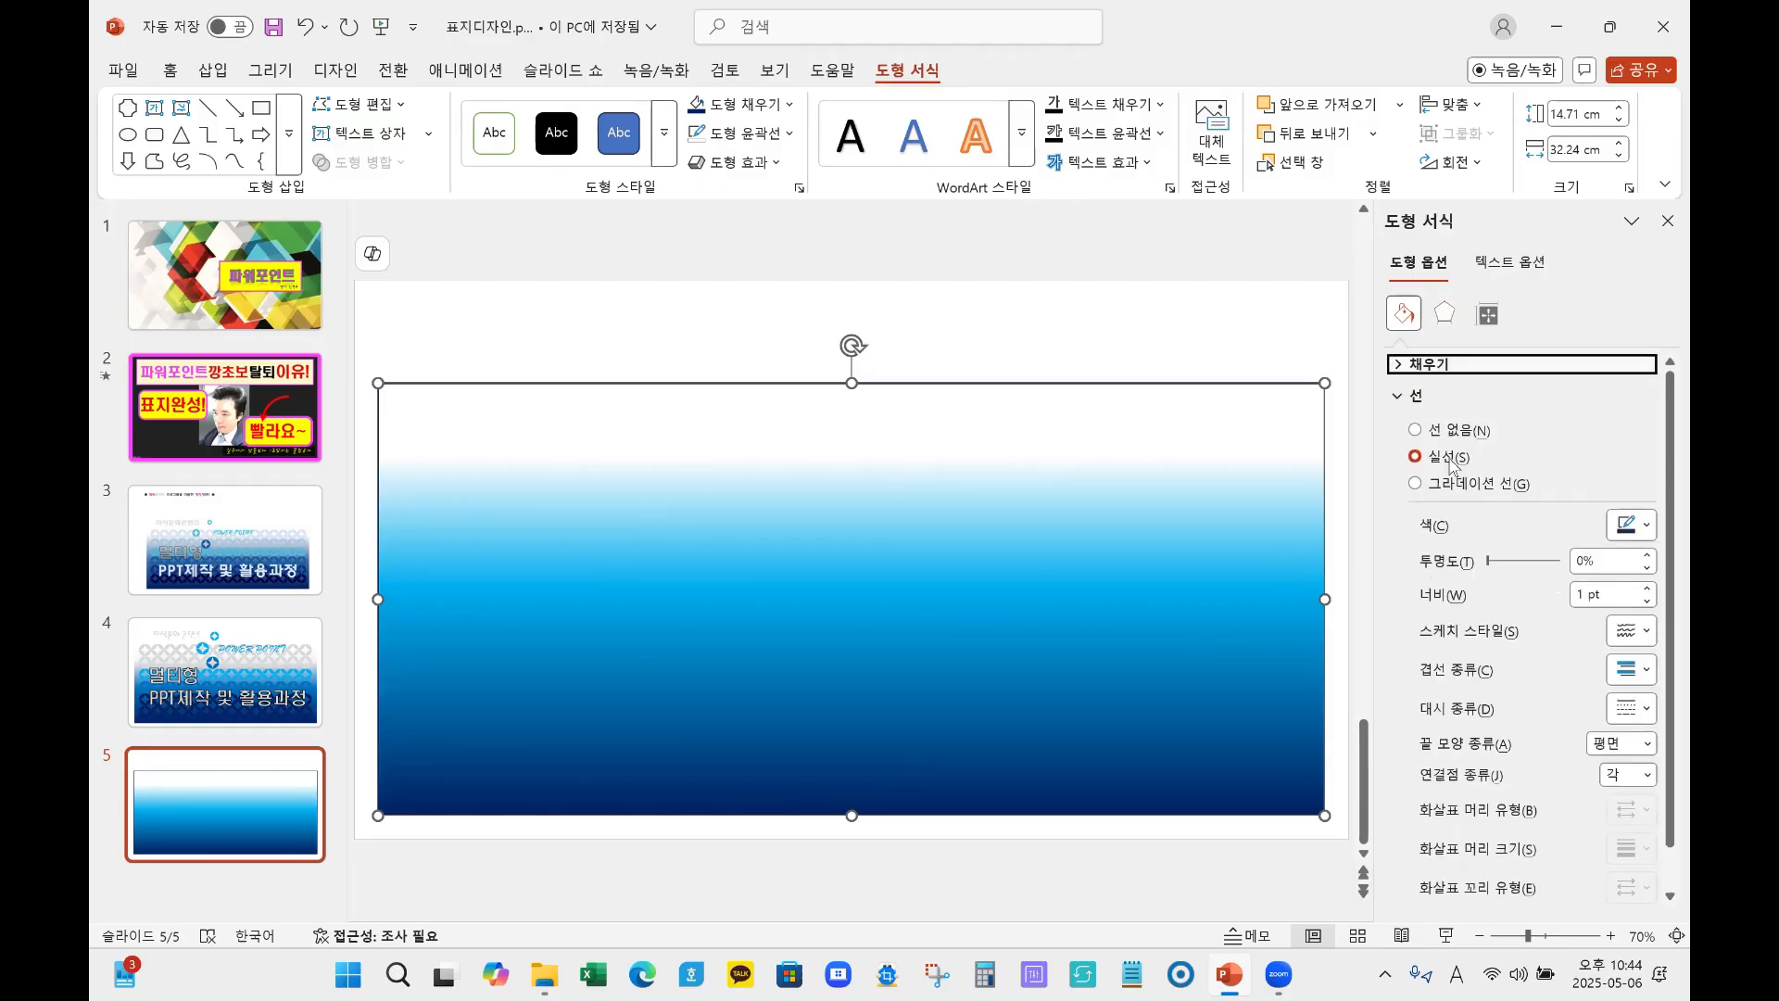
left_click(1163, 357)
left_click(1176, 437)
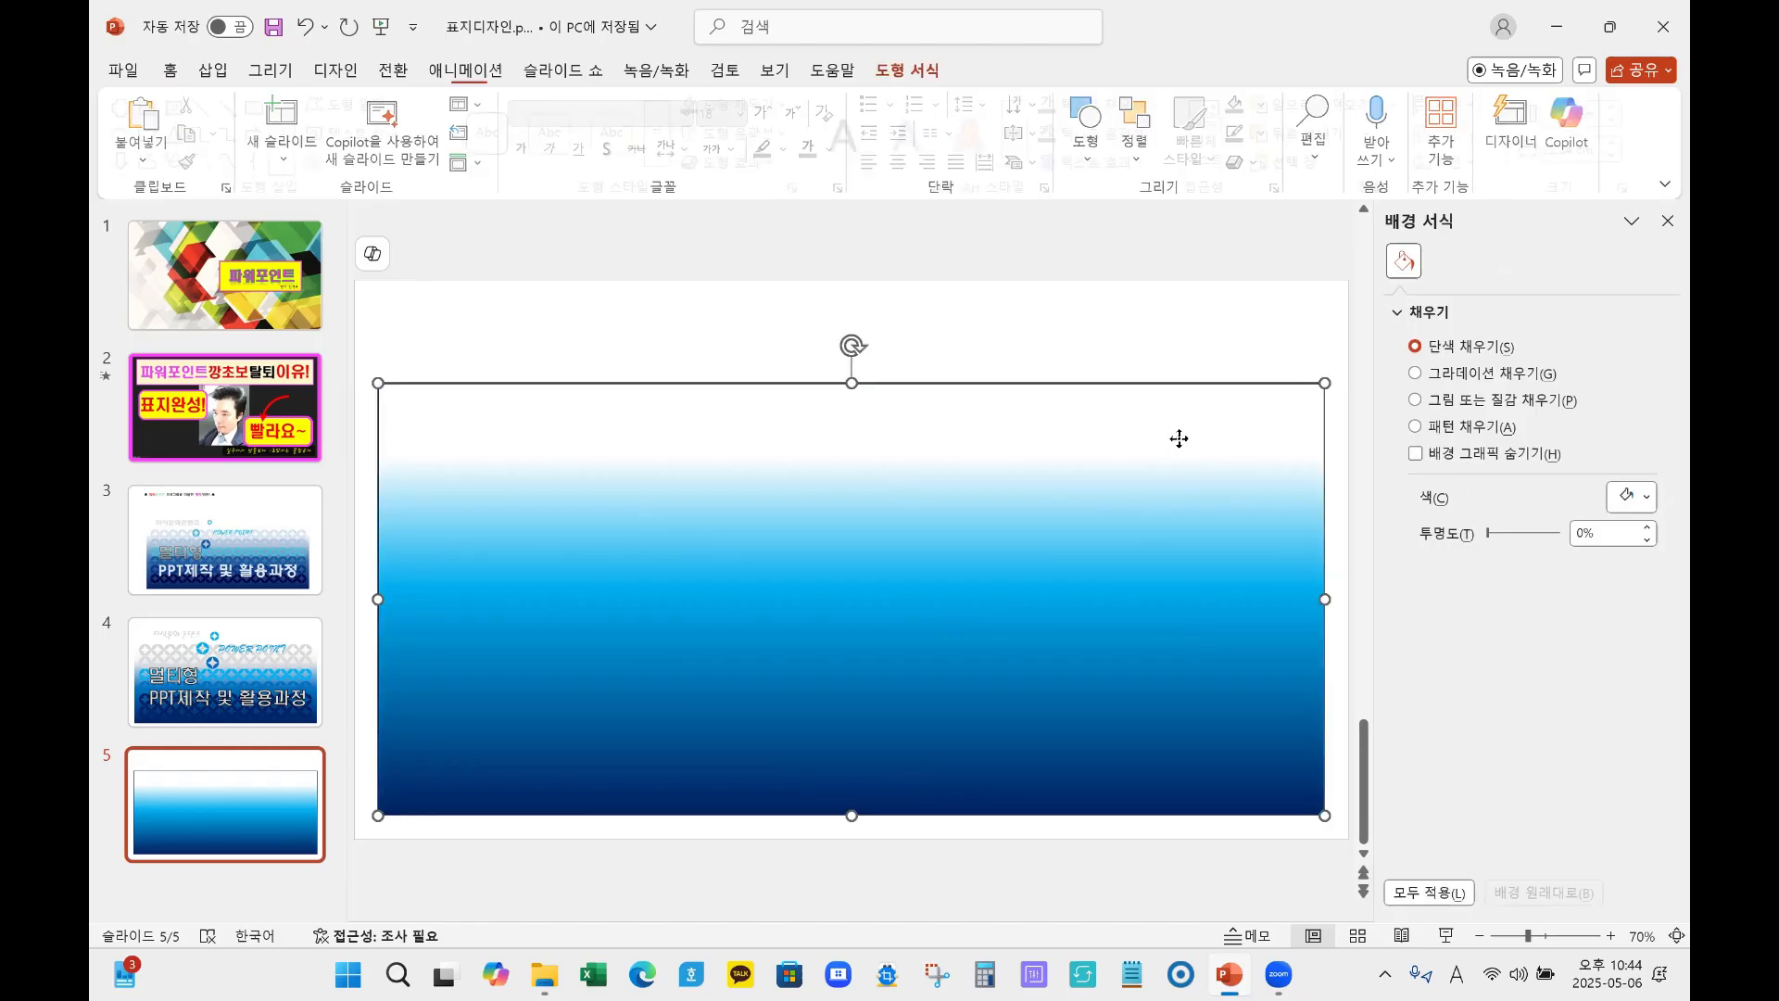
left_click(1427, 366)
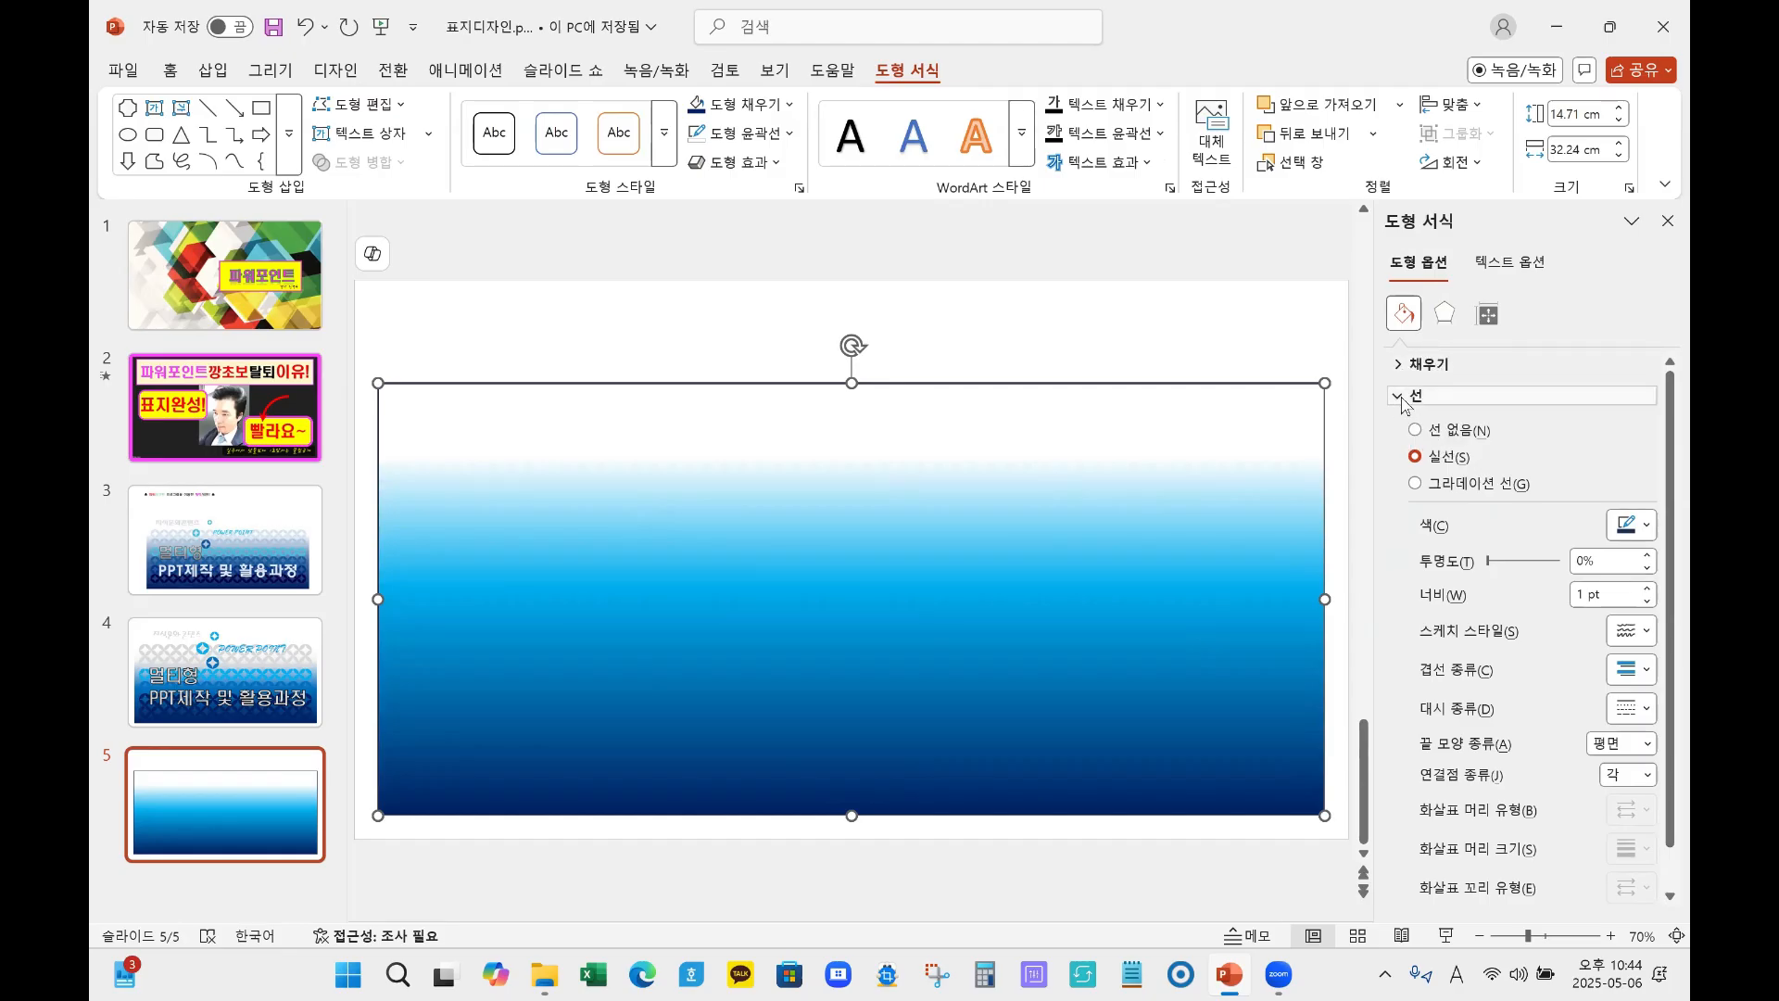
left_click(1413, 366)
left_click(1414, 368)
left_click(1416, 431)
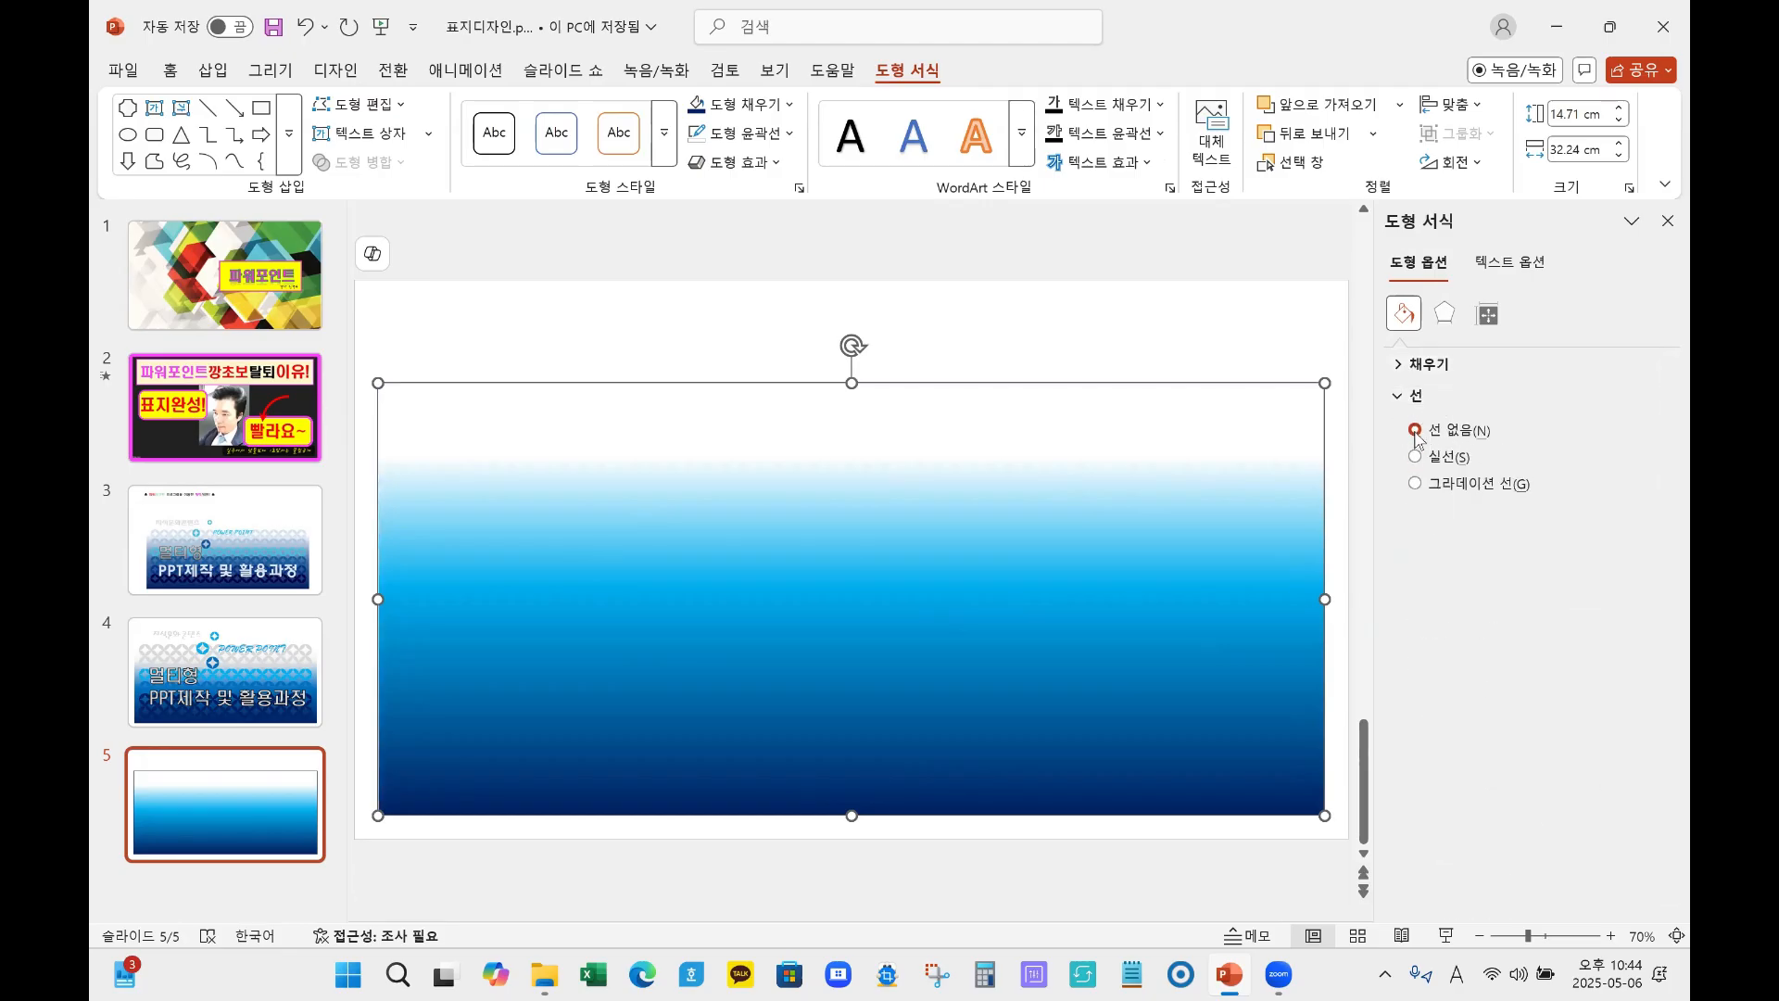
Step: Move the rectangle's light blue gradient stop to 61% and its inner white stop to 14%
left_click(1280, 330)
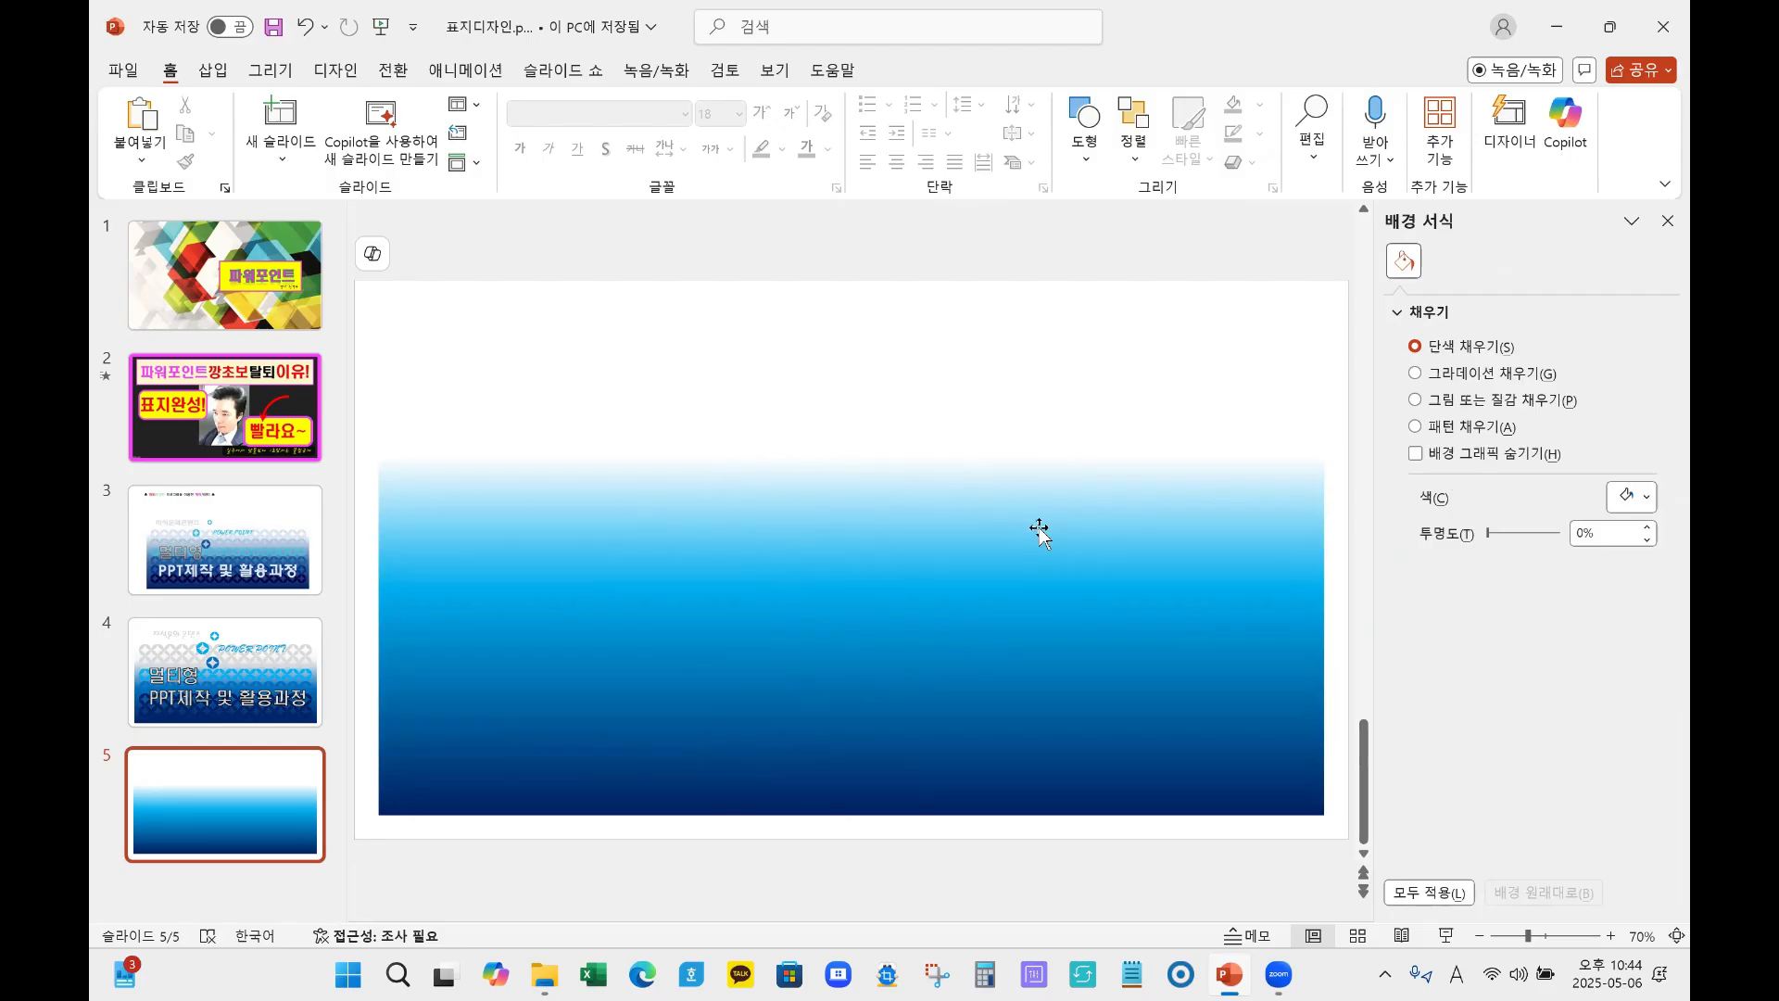
left_click(1123, 586)
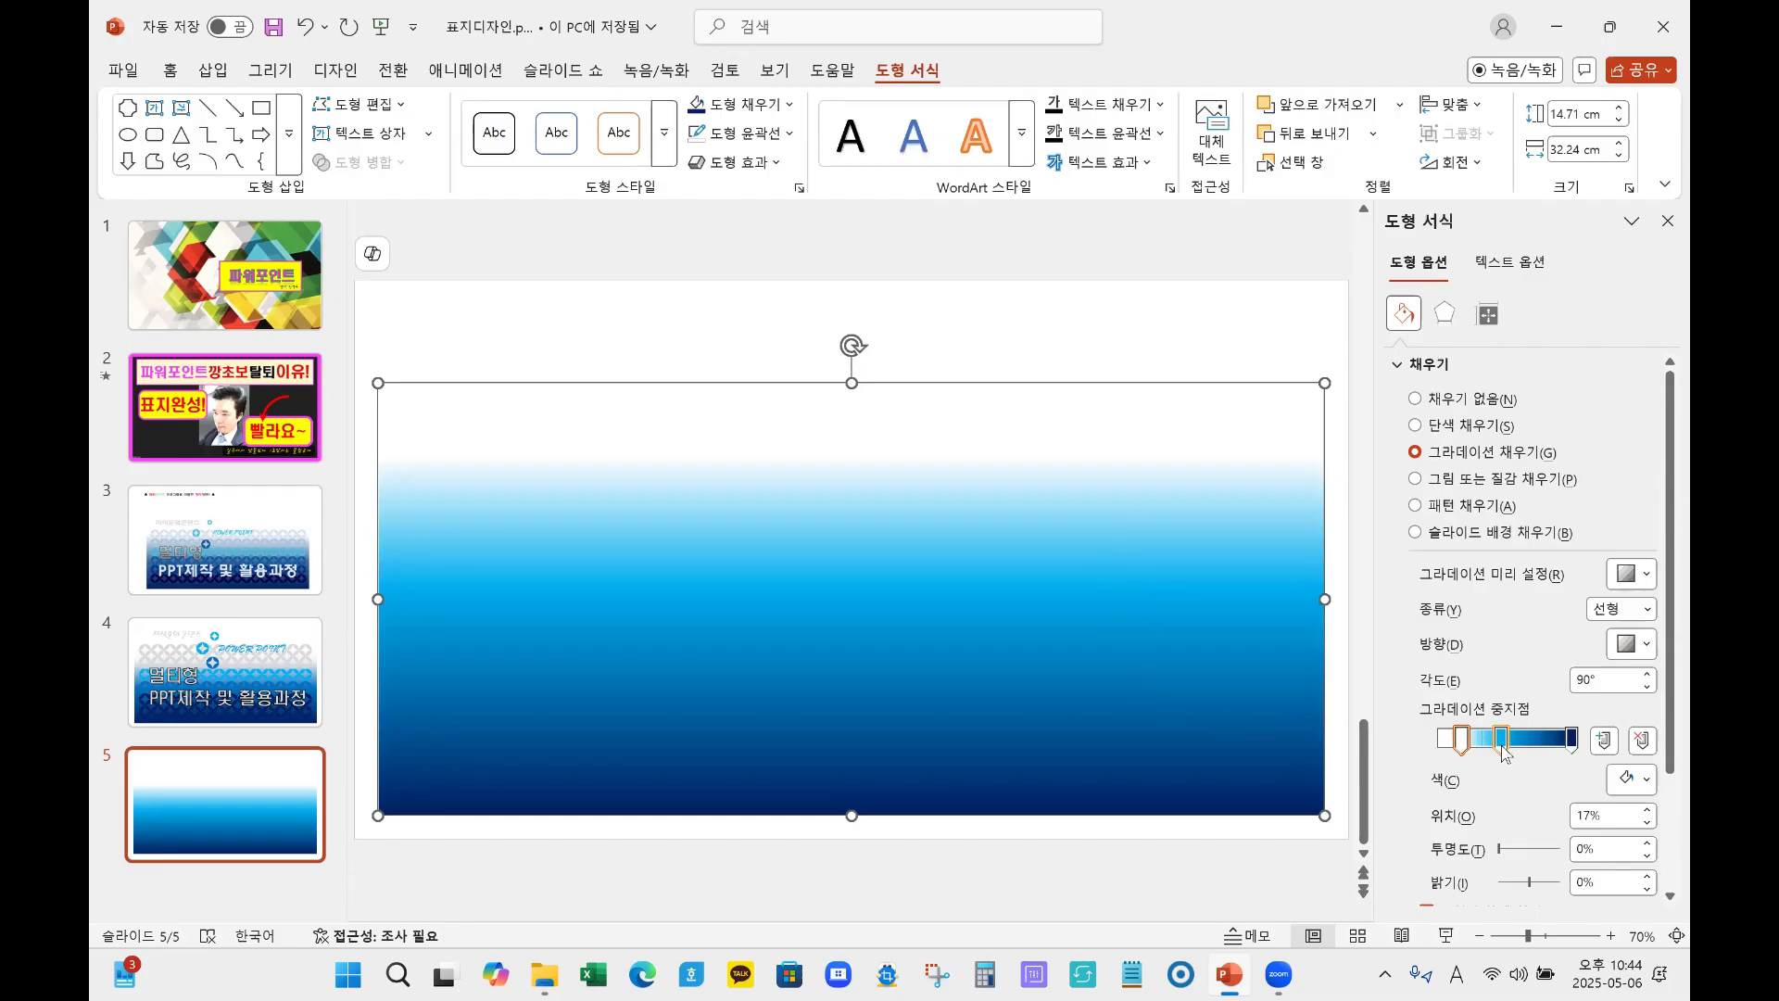
left_click_drag(1503, 747, 1524, 750)
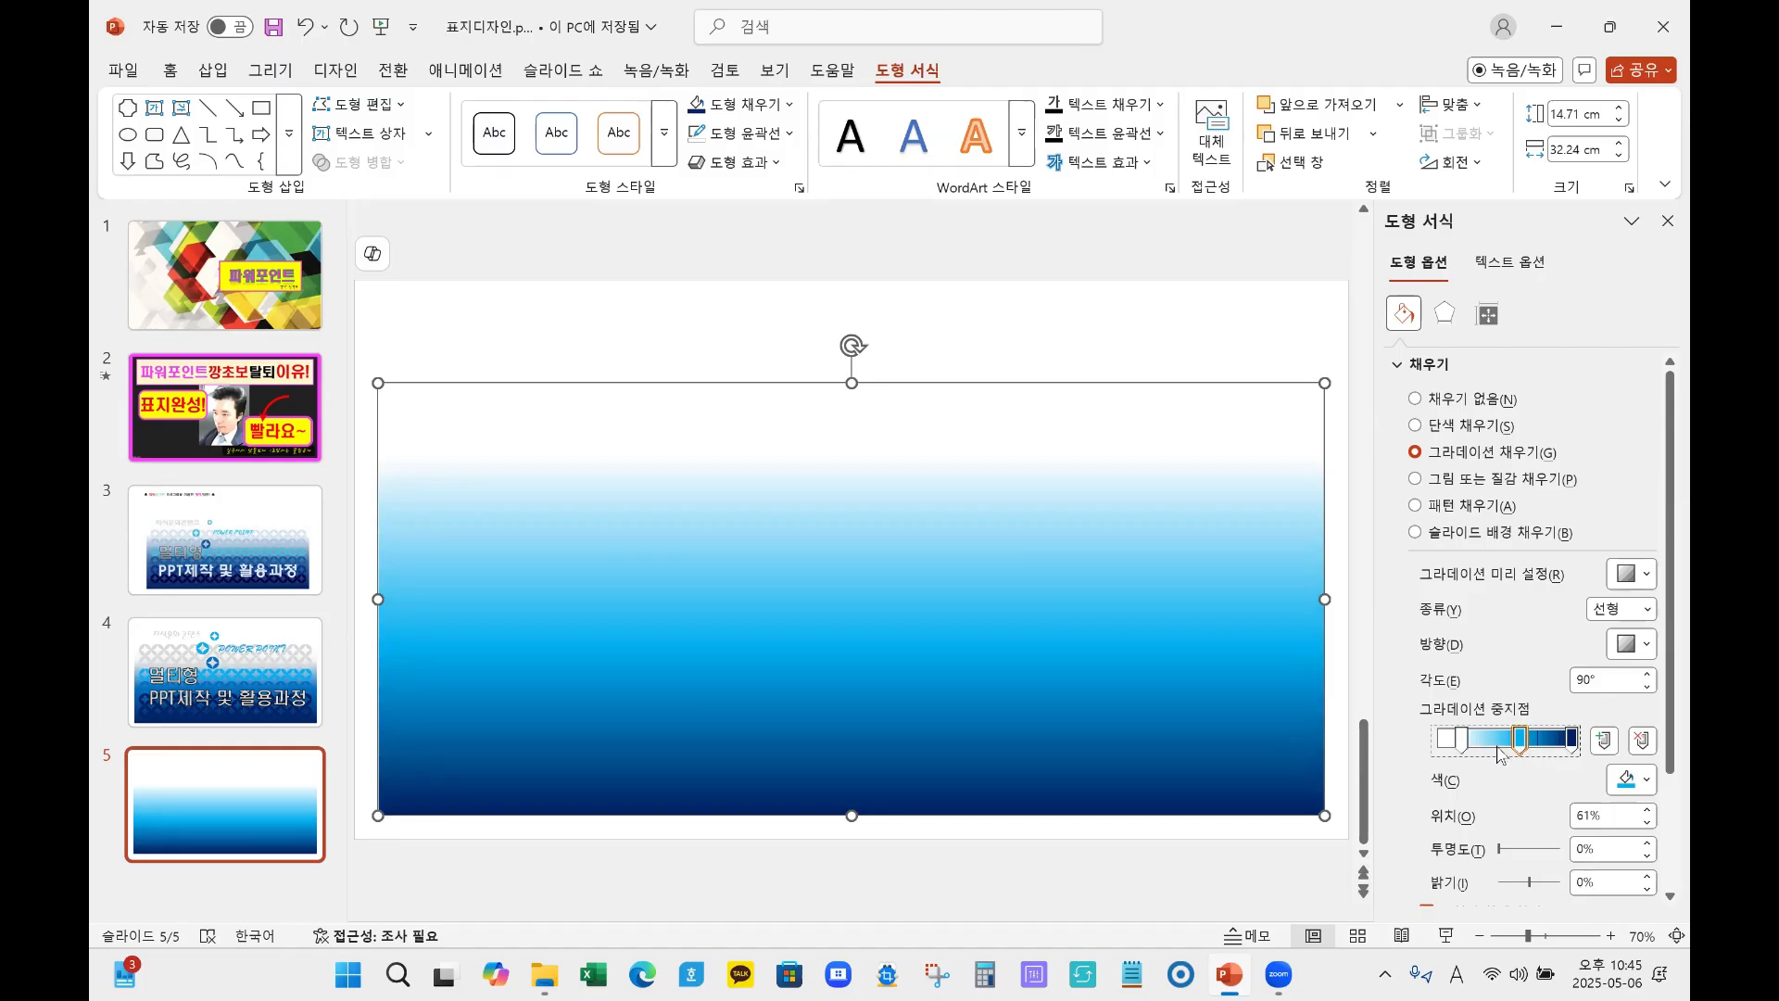
left_click(1463, 741)
left_click_drag(1462, 753, 1457, 753)
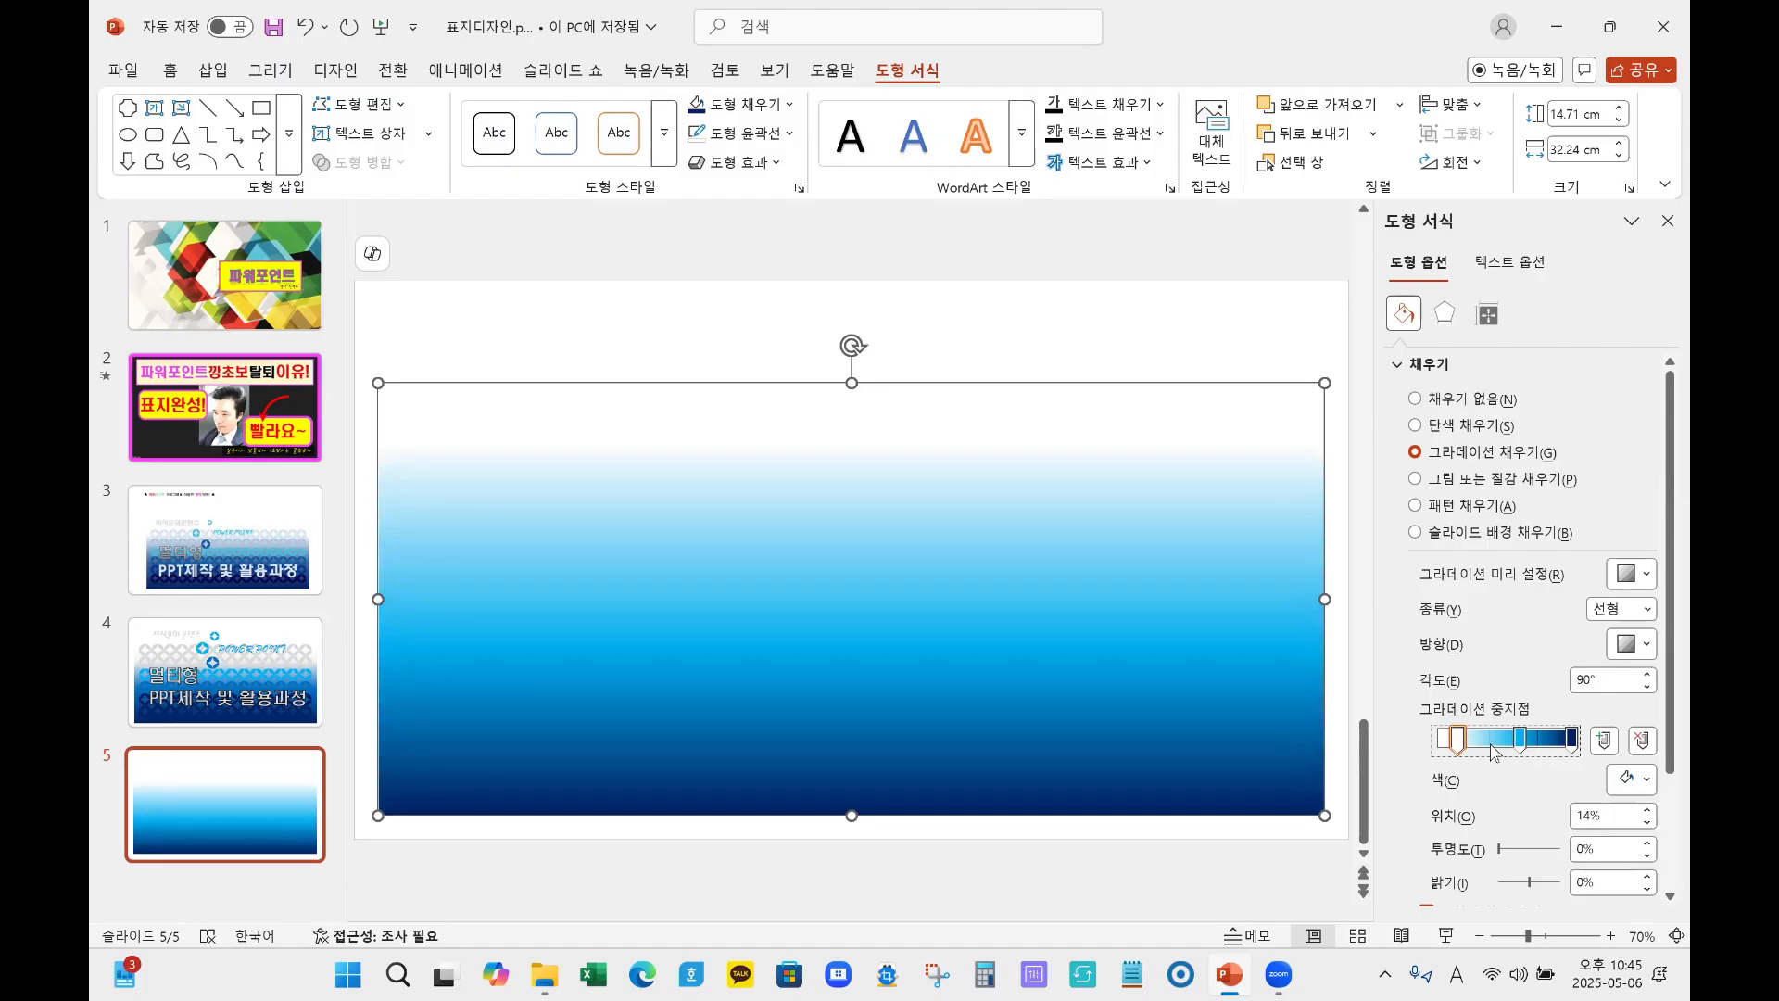
Step: Add a gradient stop between the white and light blue stops, color it white darkened 5%, and place it at 31%
left_click(1490, 747)
left_click(1635, 780)
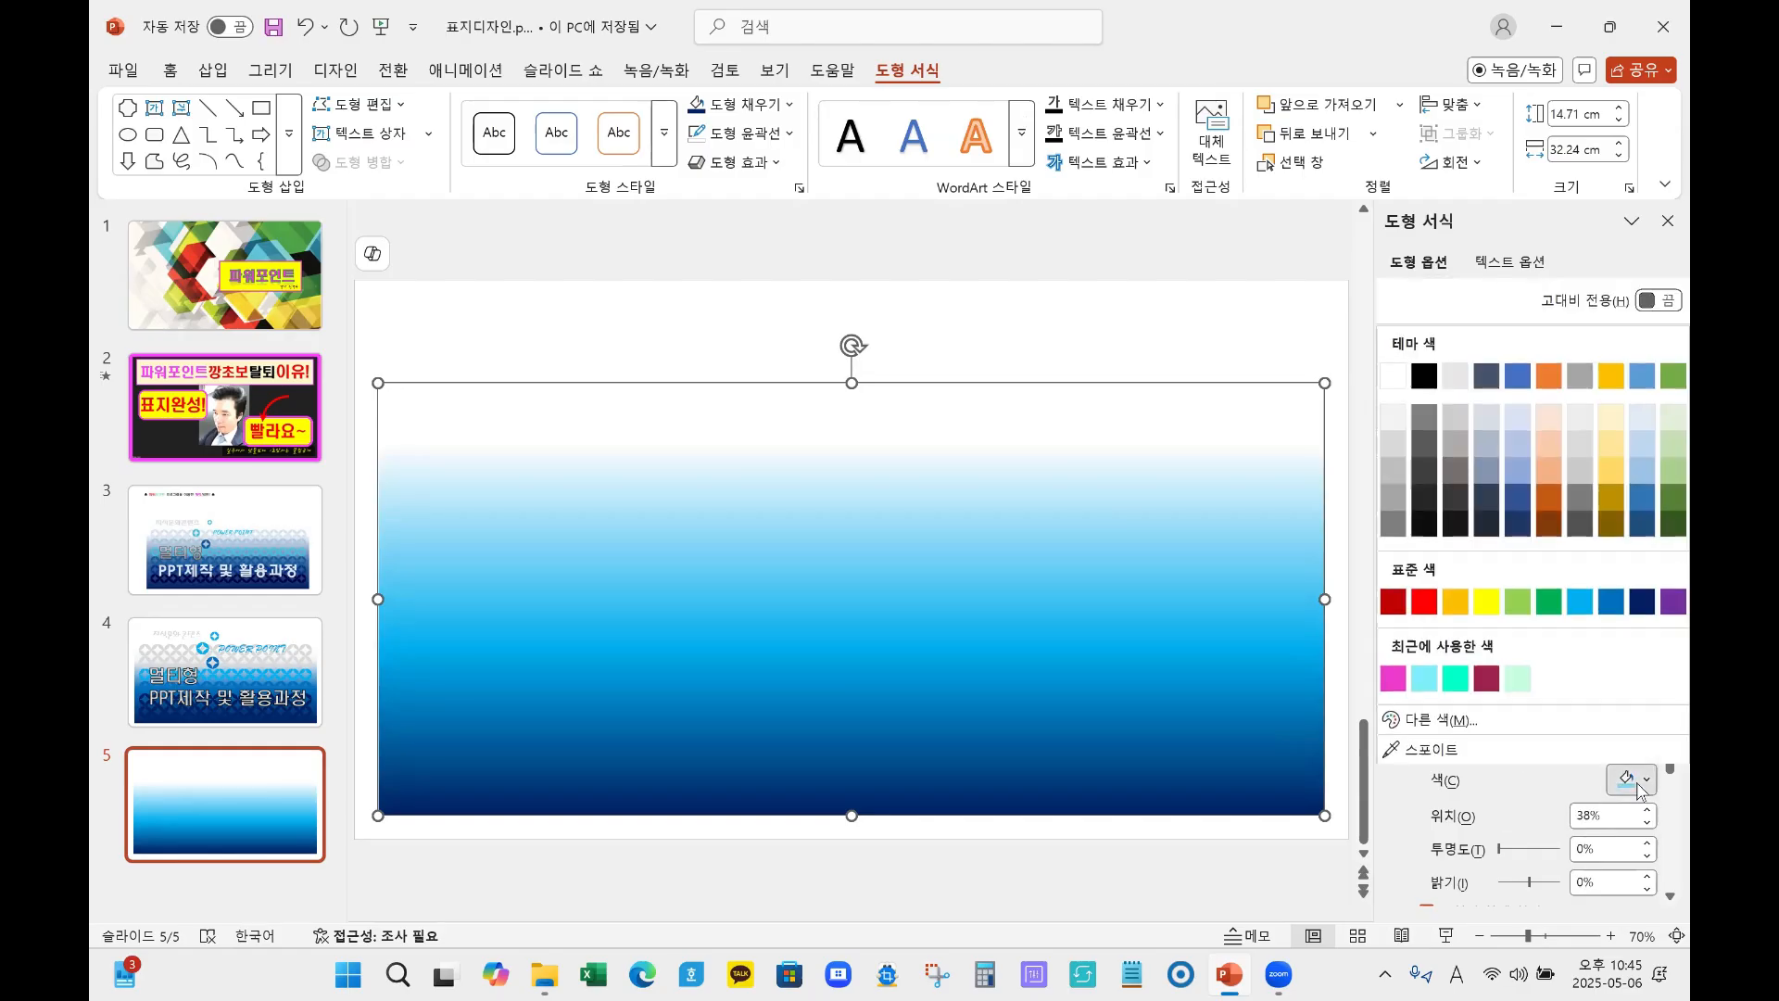
left_click(1392, 442)
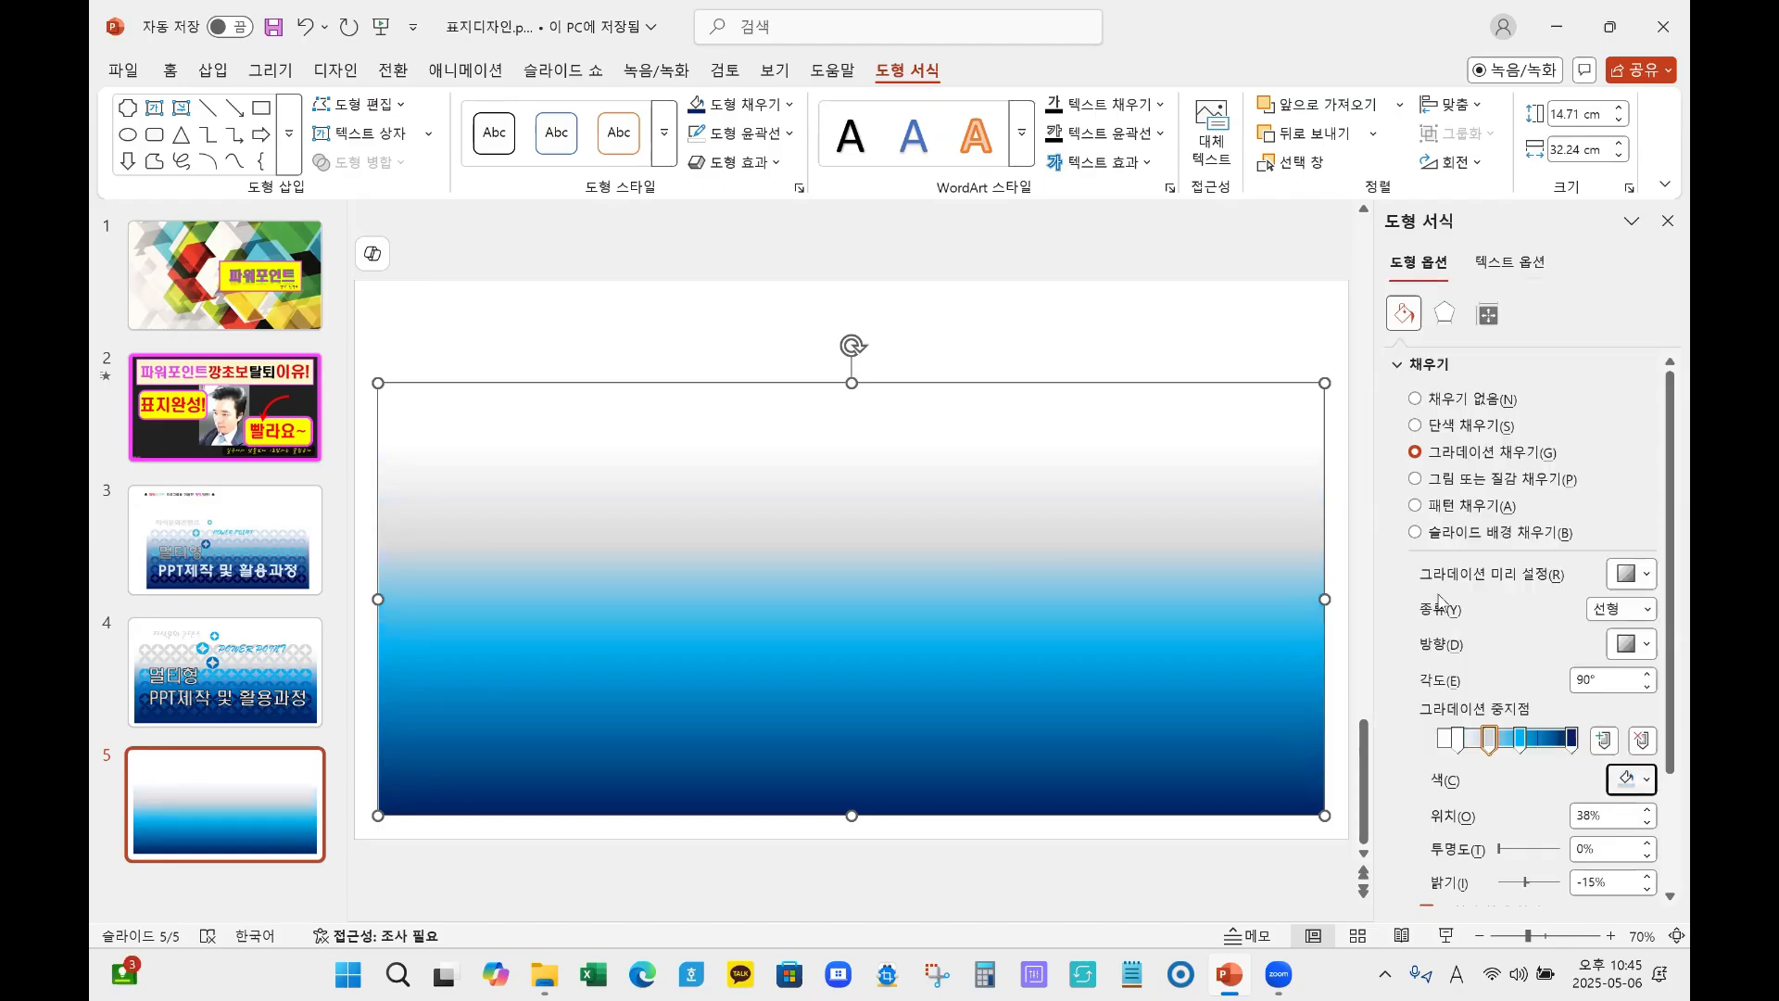
left_click(1489, 741)
left_click(1630, 780)
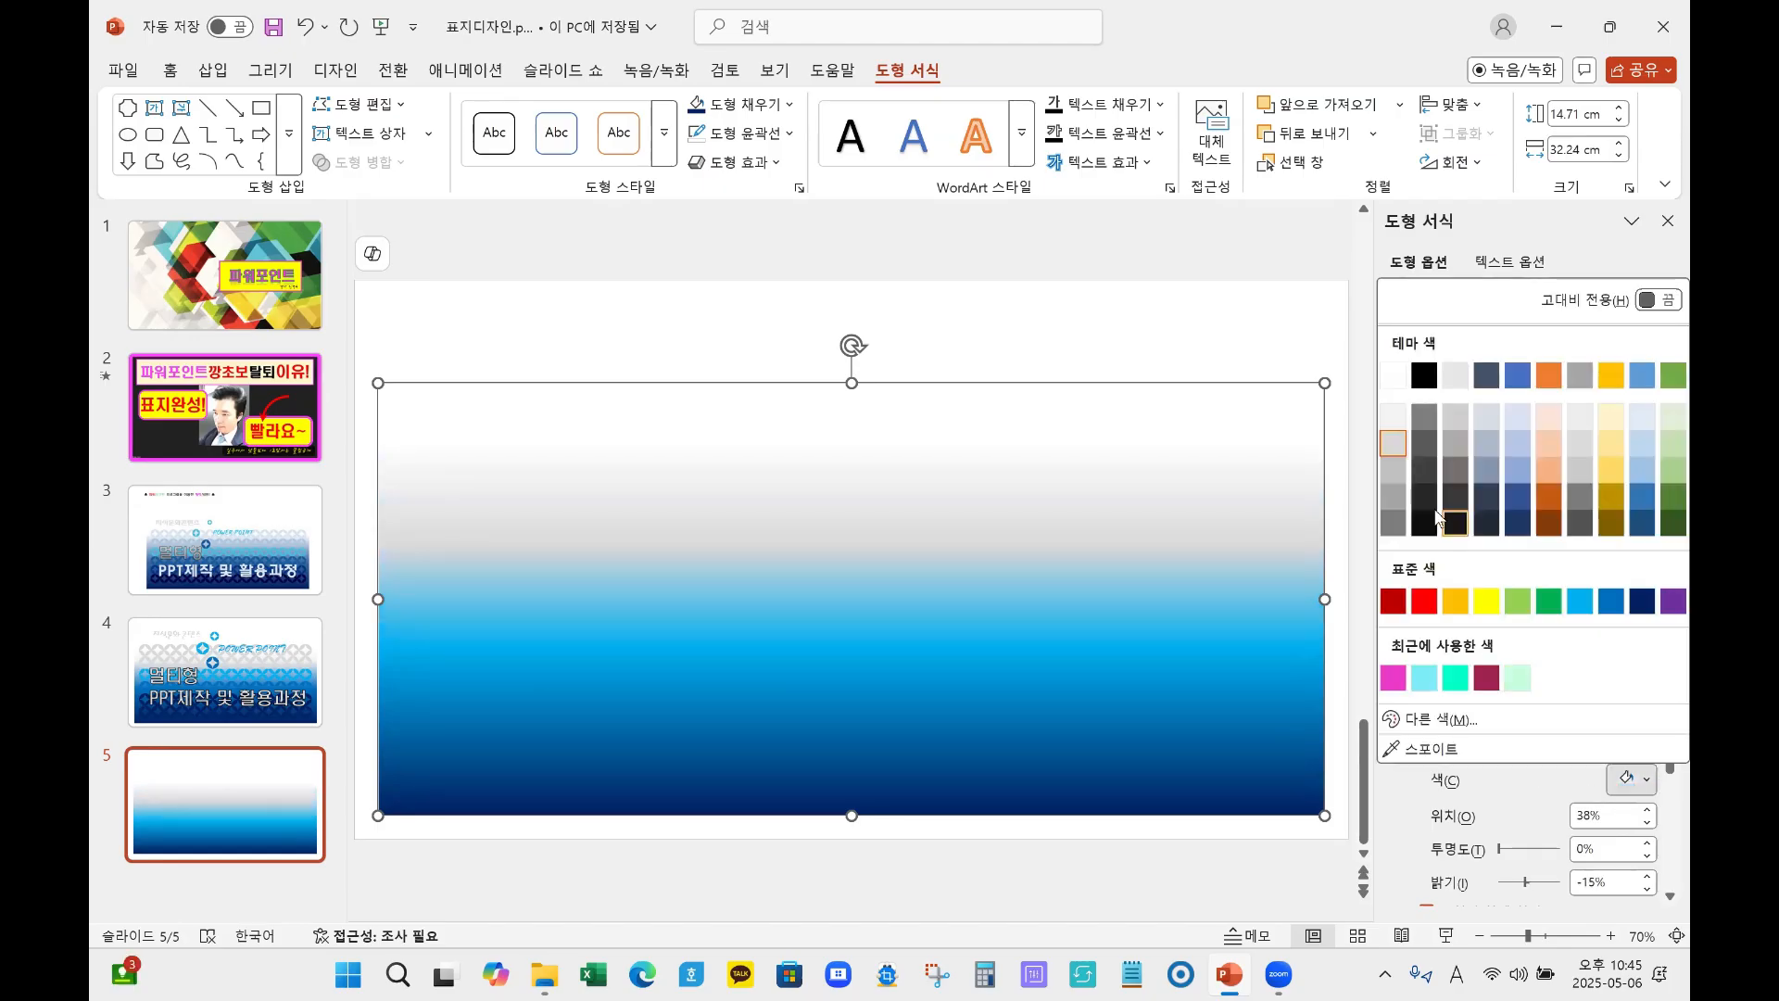
left_click(1393, 423)
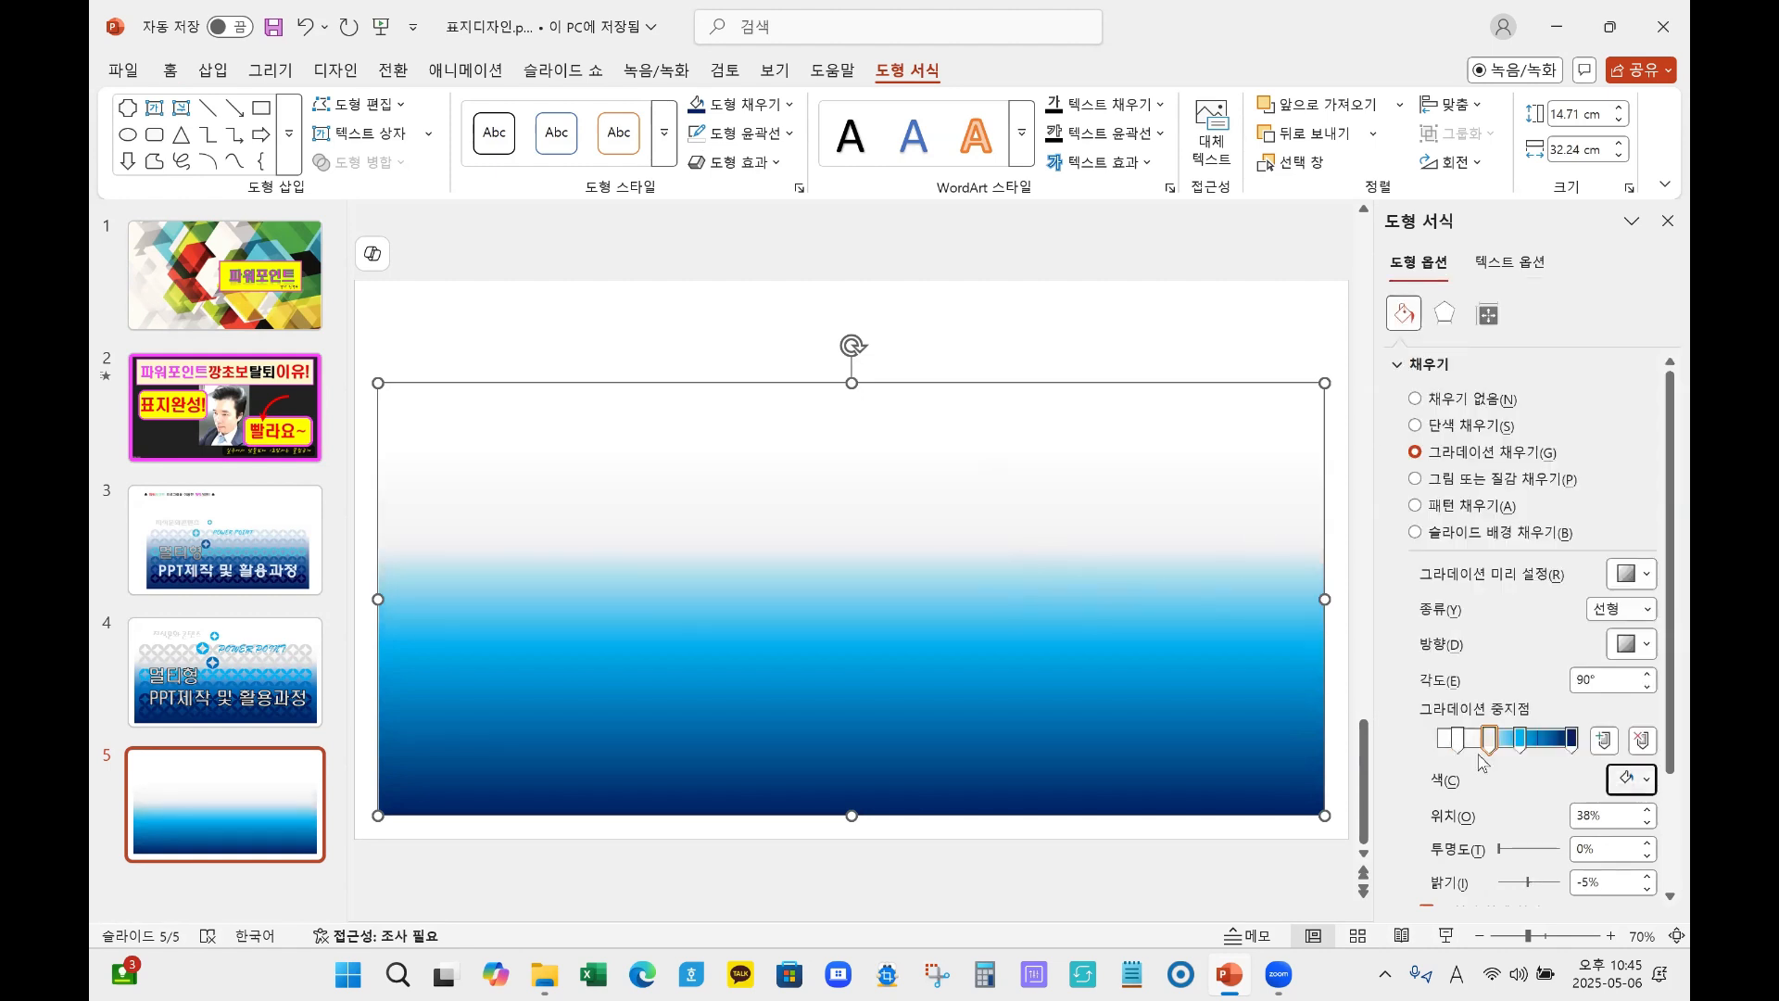
left_click_drag(1489, 741, 1479, 746)
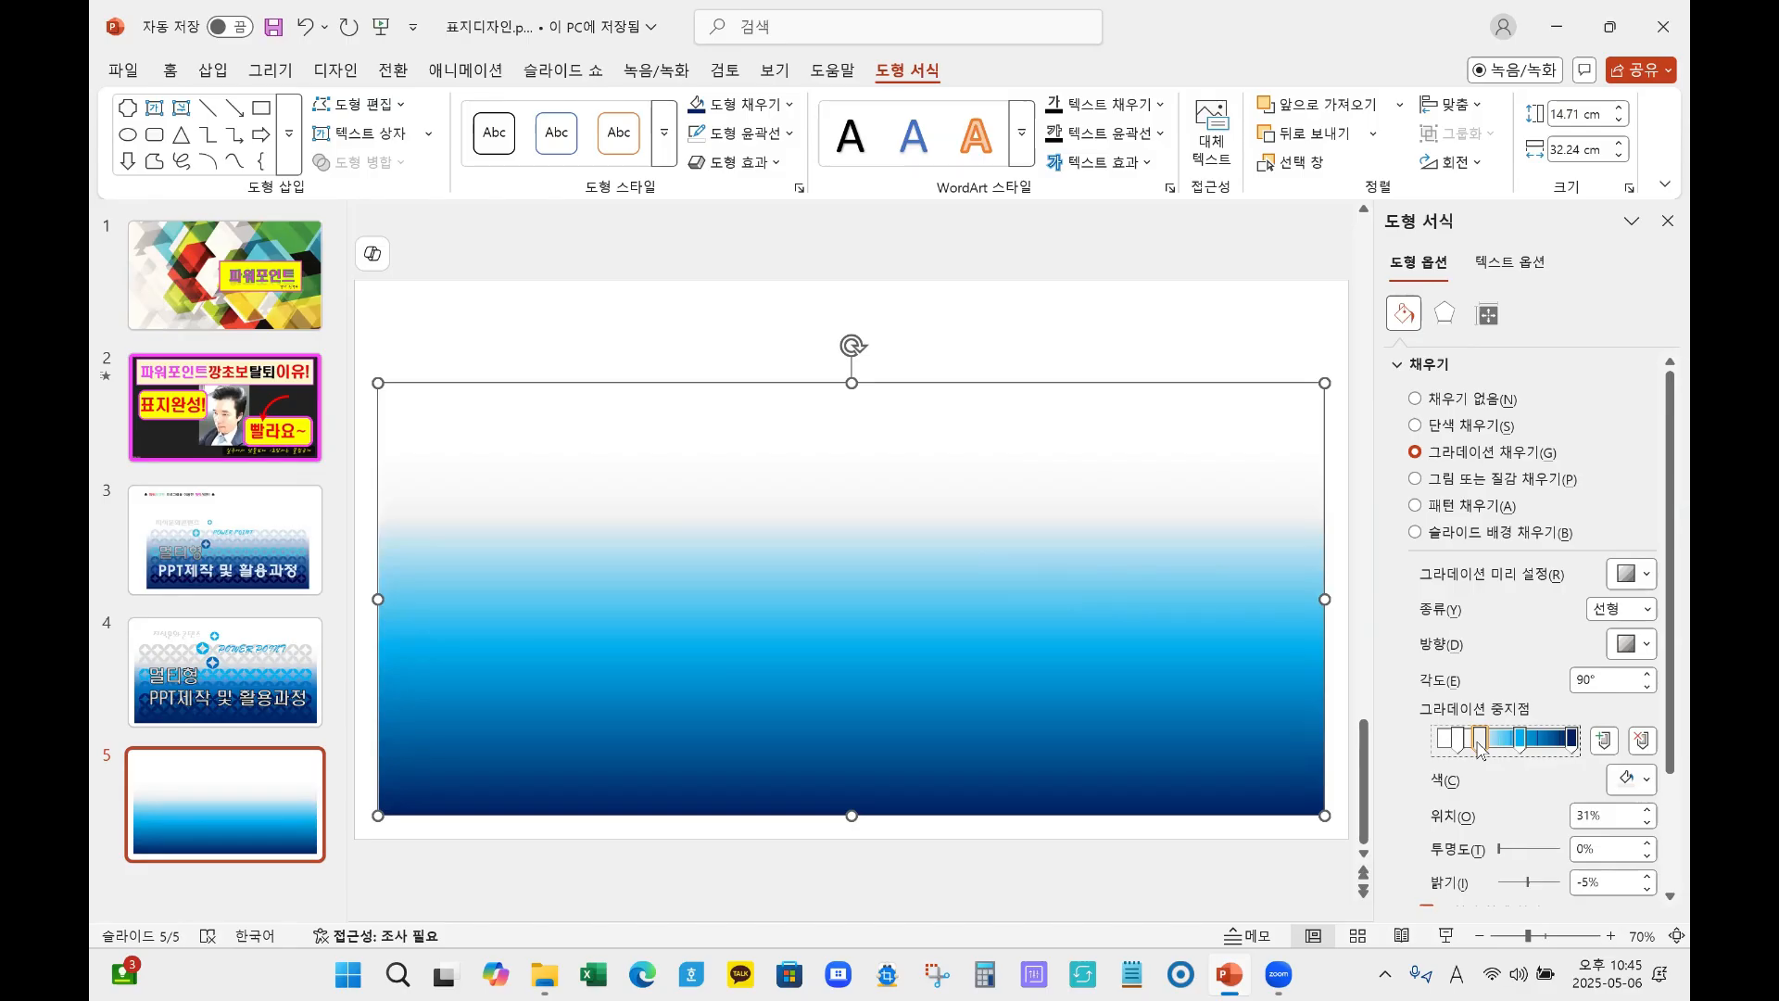
left_click(1253, 362)
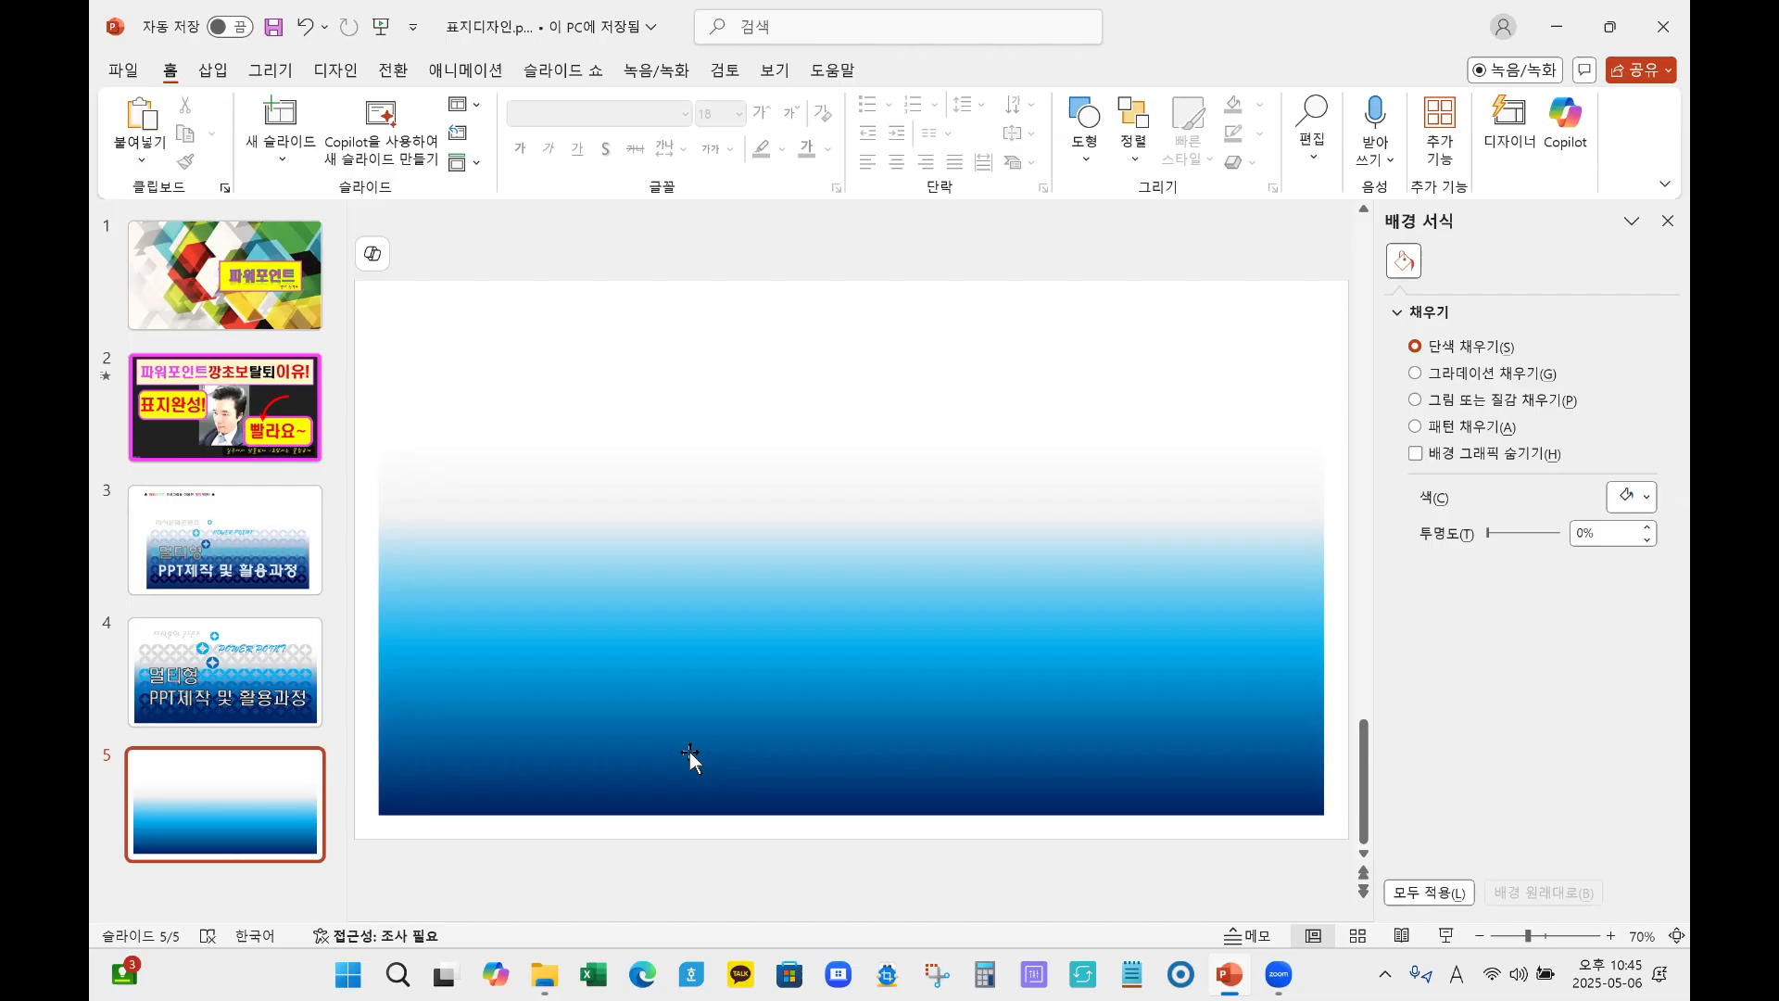
left_click(1668, 220)
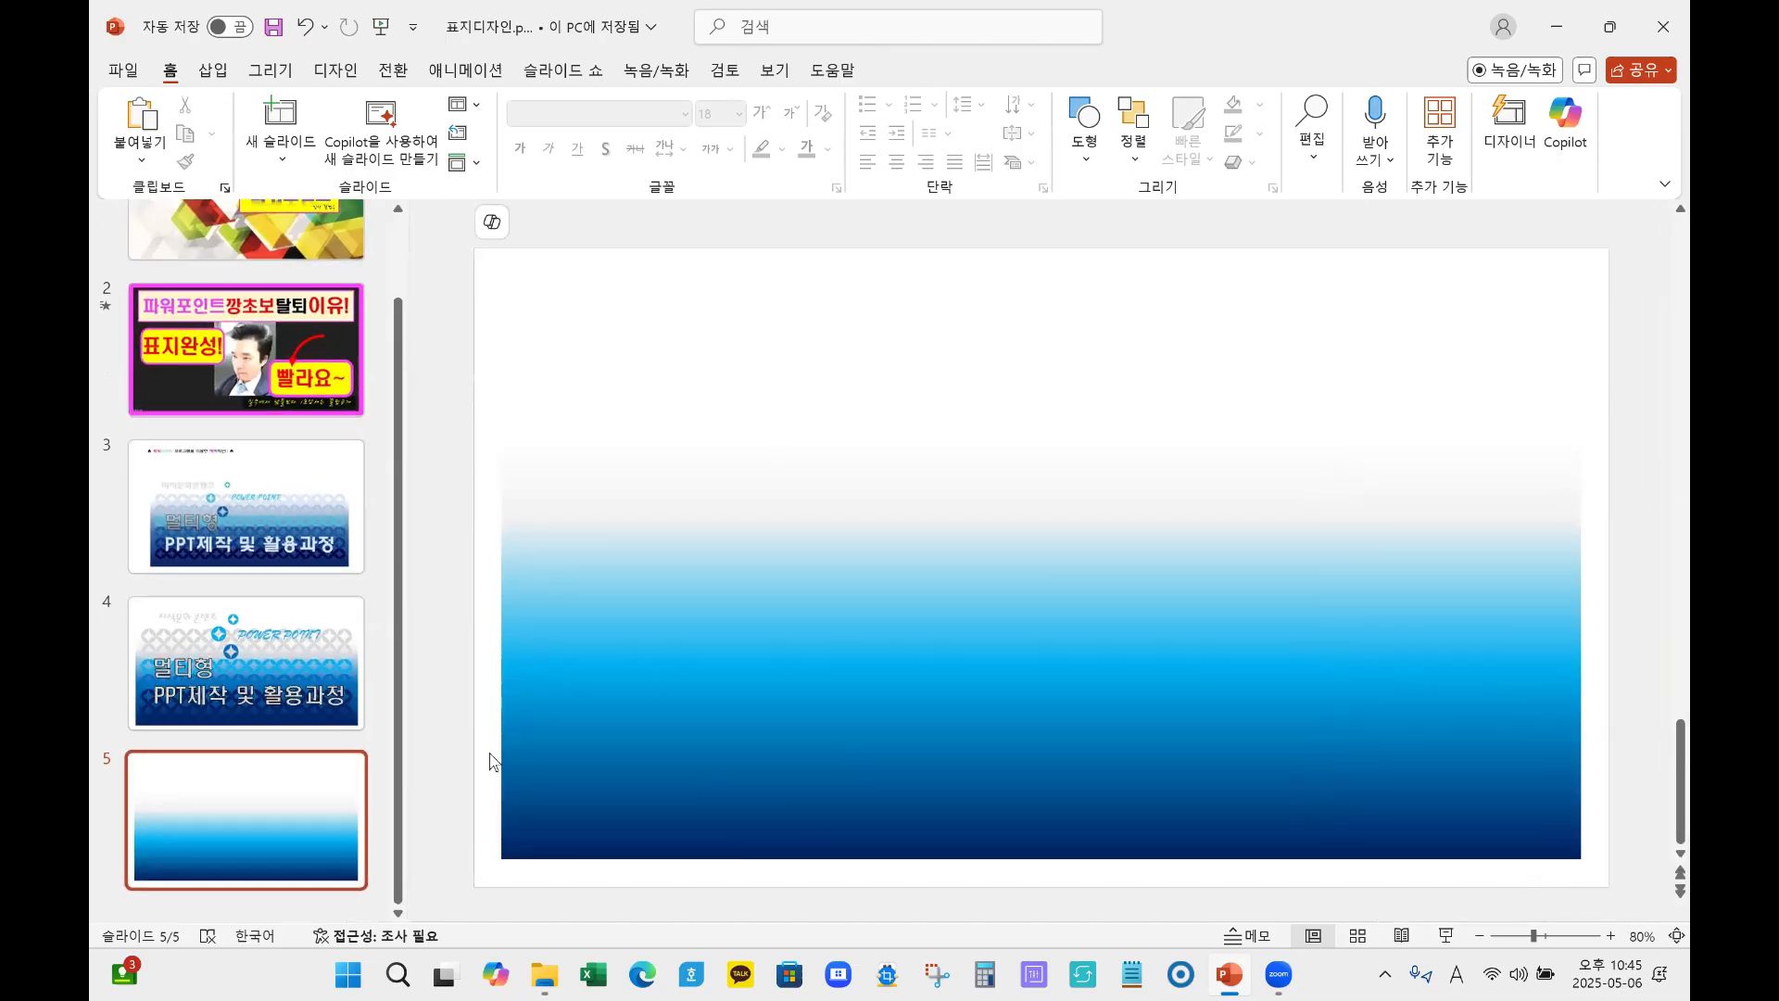
Step: Send the gradient rectangle to the back, behind the row of petal circles
left_click(954, 708)
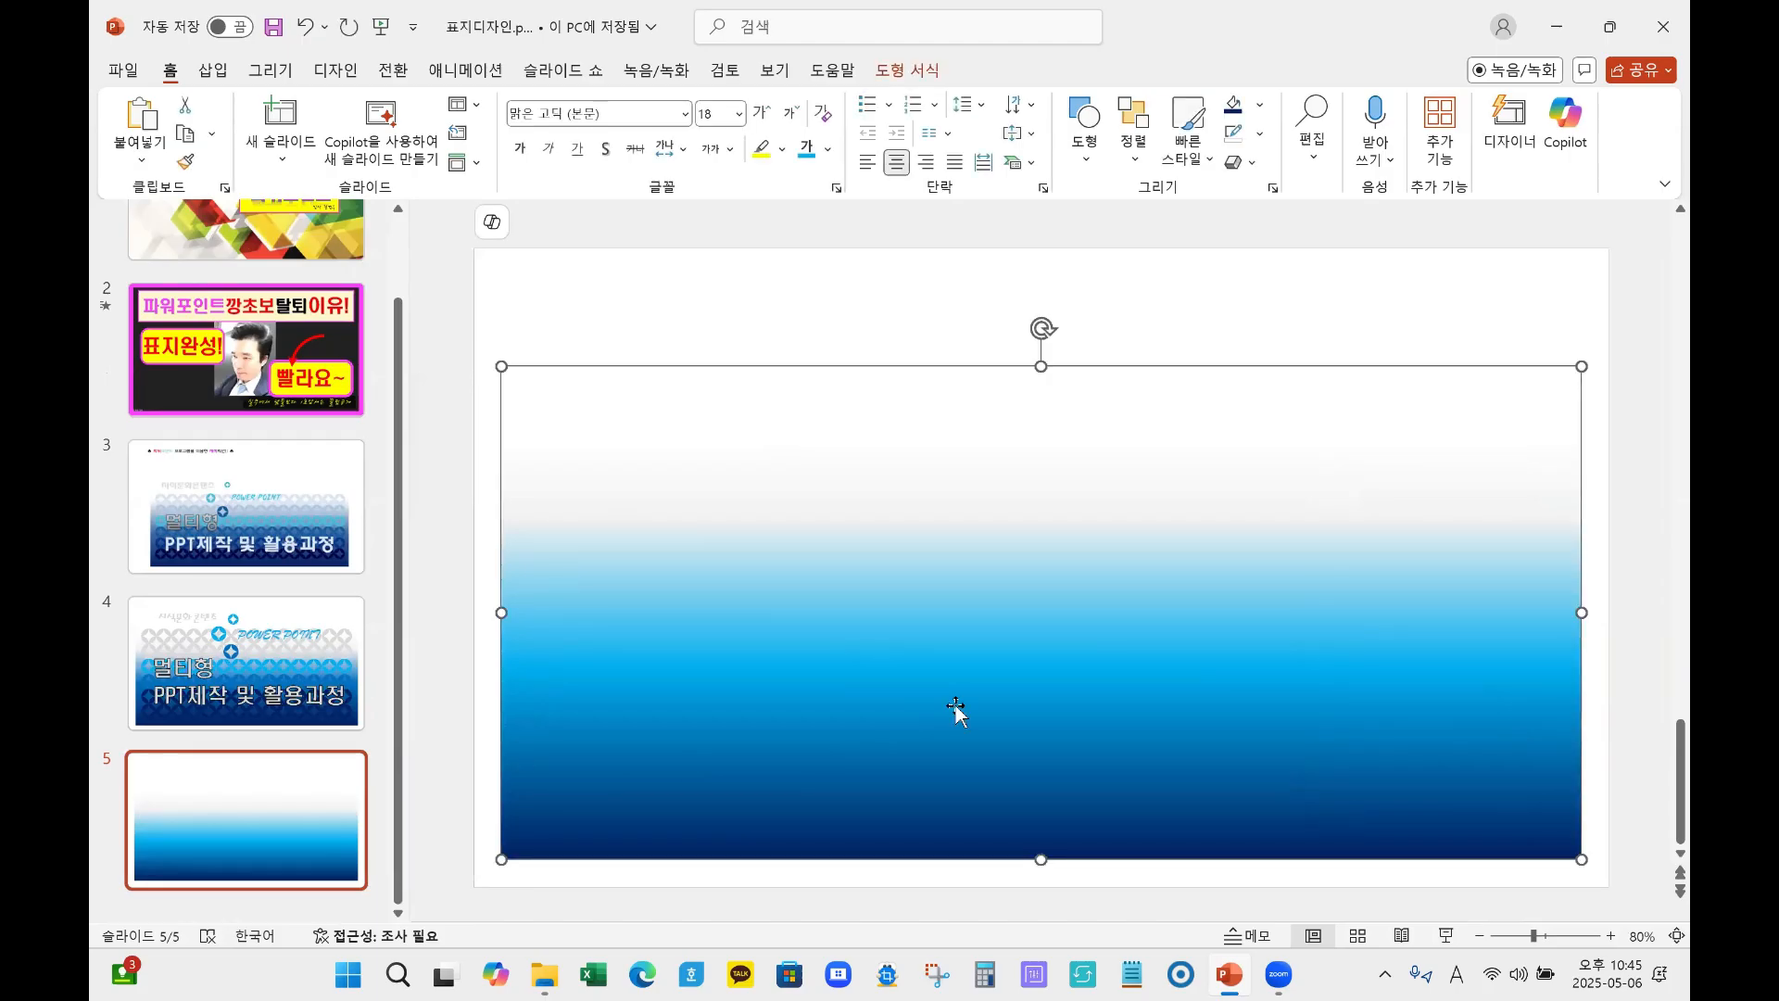
left_click(912, 71)
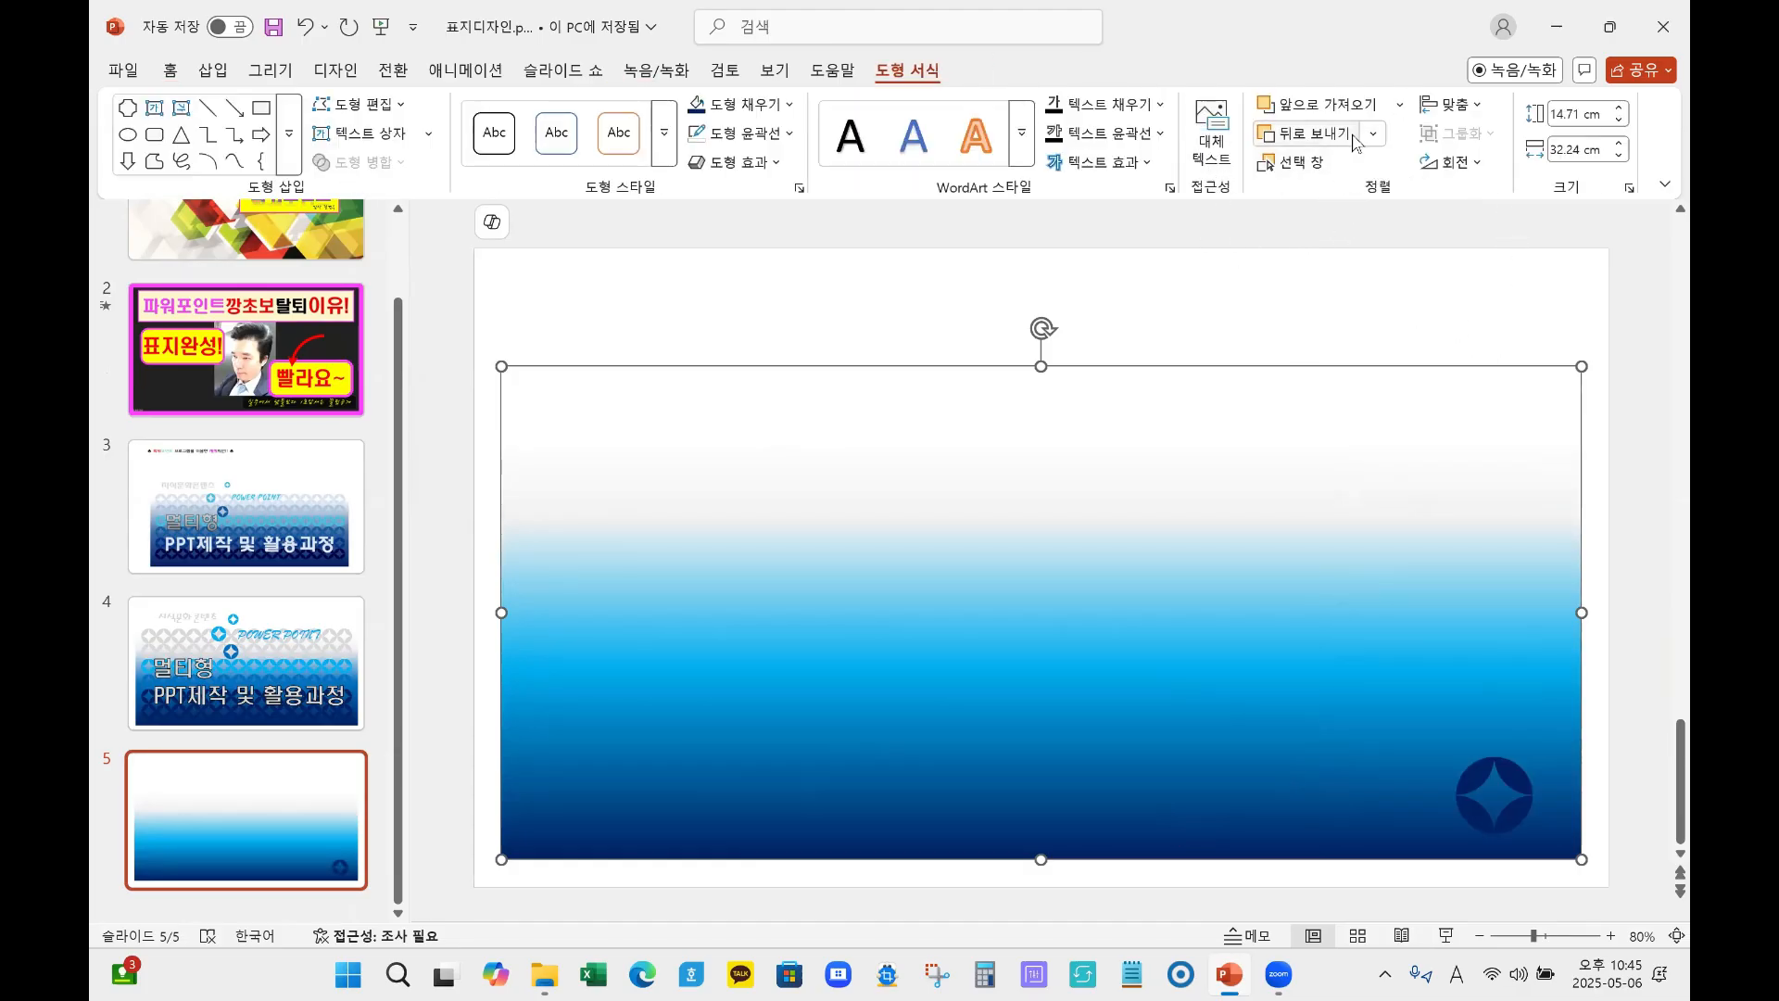
left_click(1368, 135)
left_click(1332, 197)
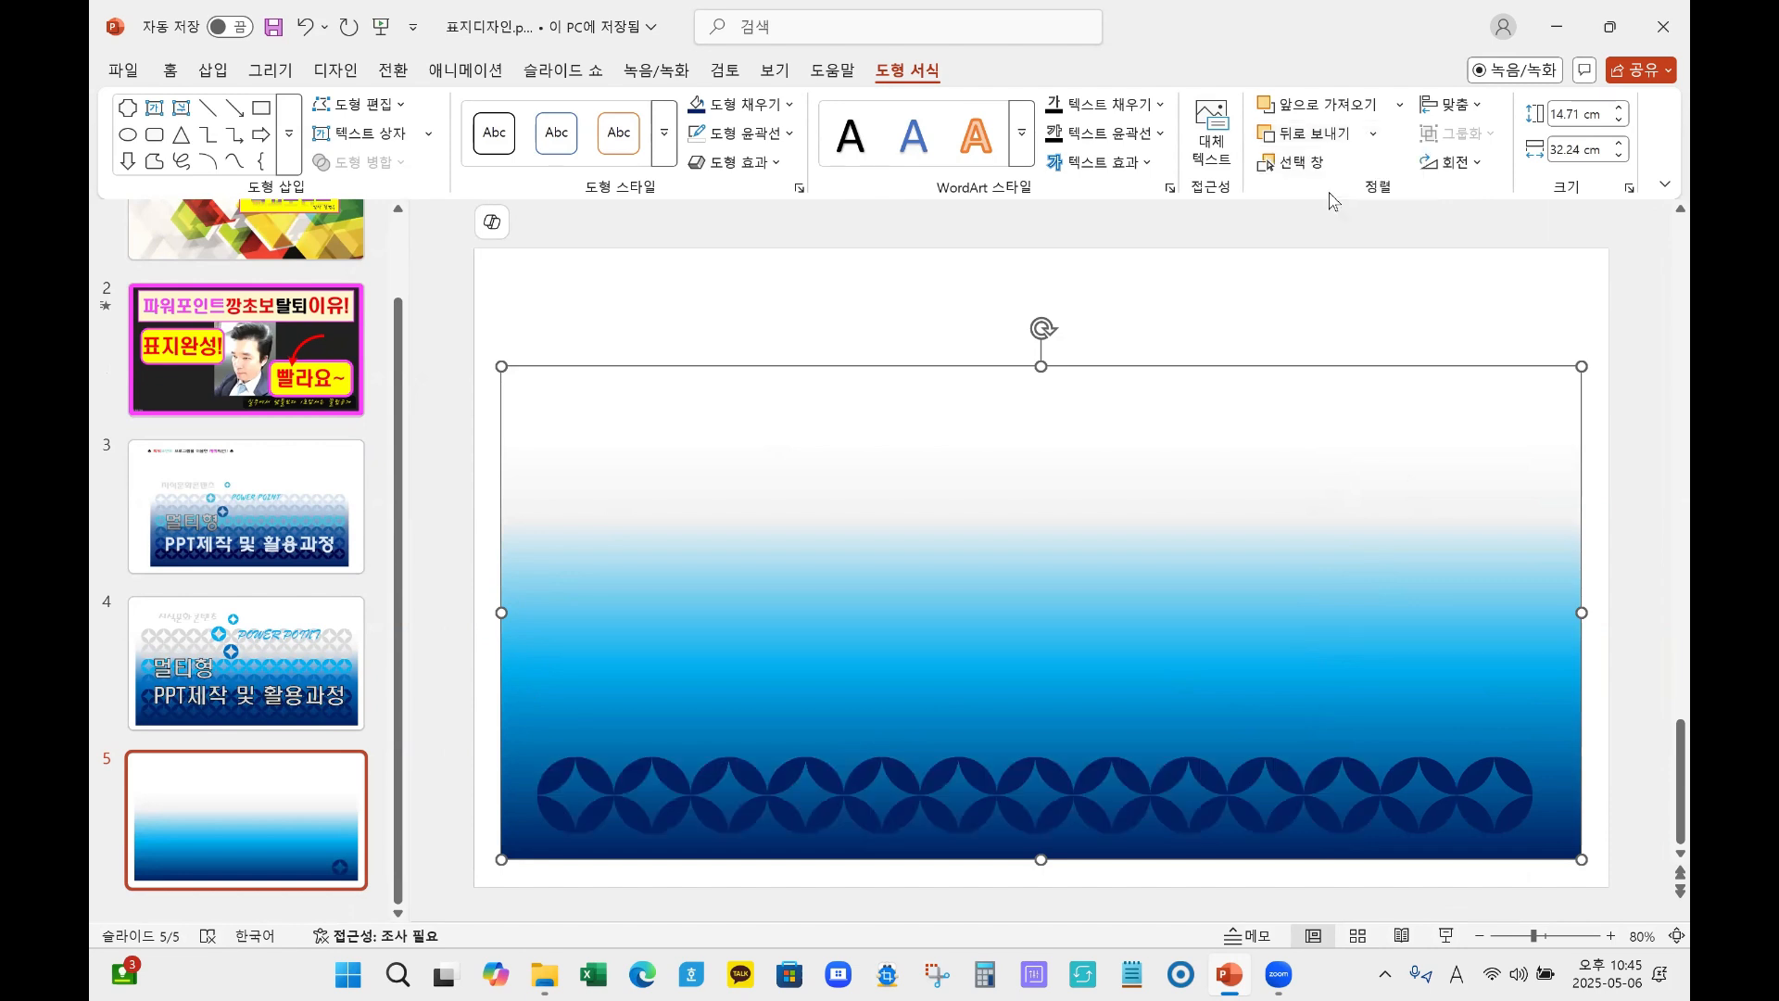
left_click(492, 762)
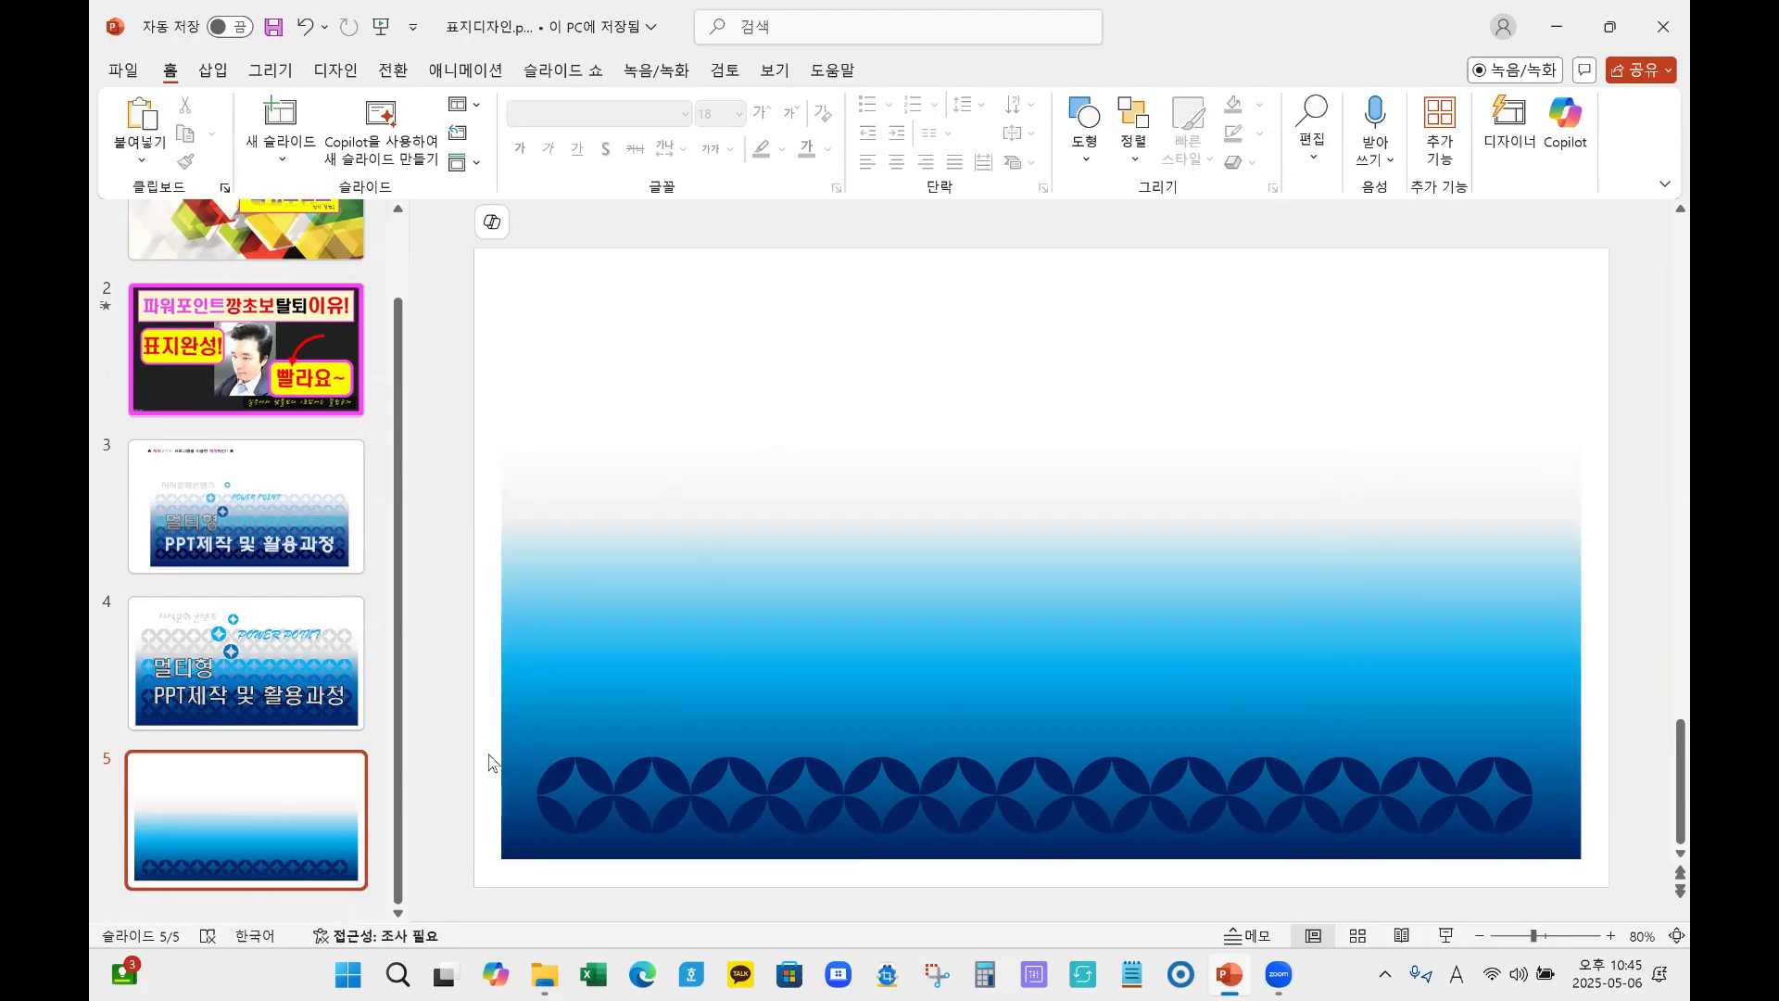
left_click(597, 780)
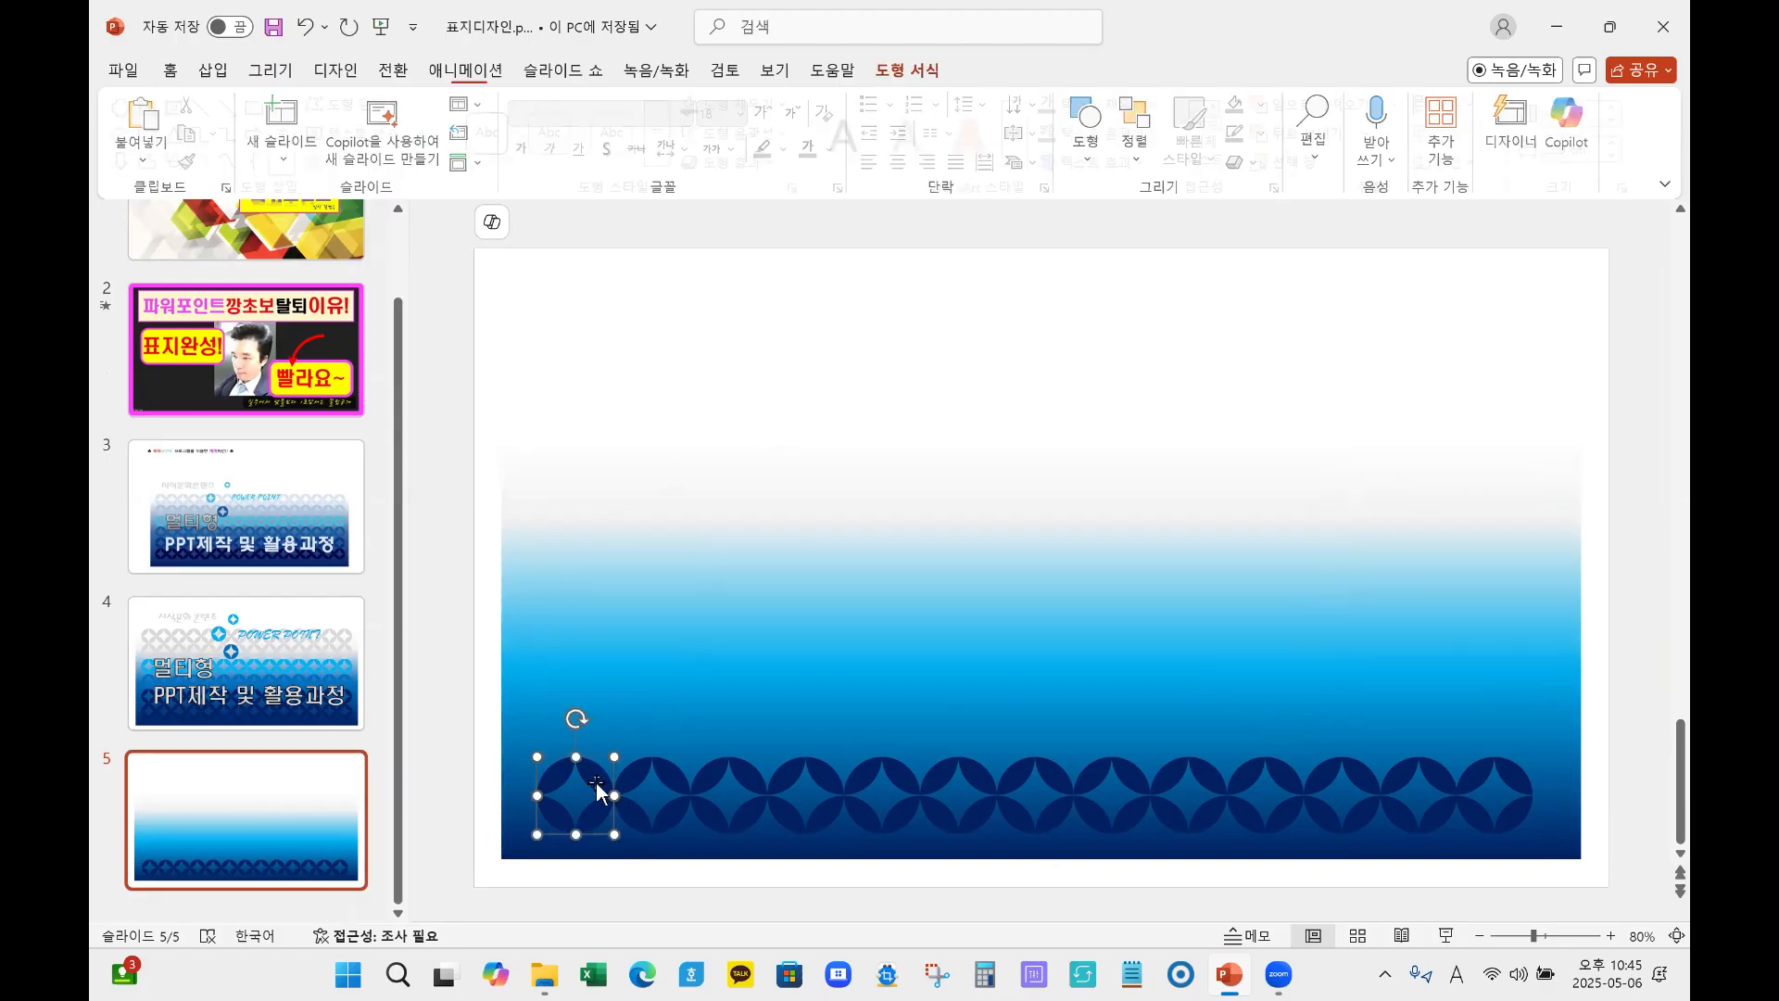
left_click(680, 780)
left_click(747, 780)
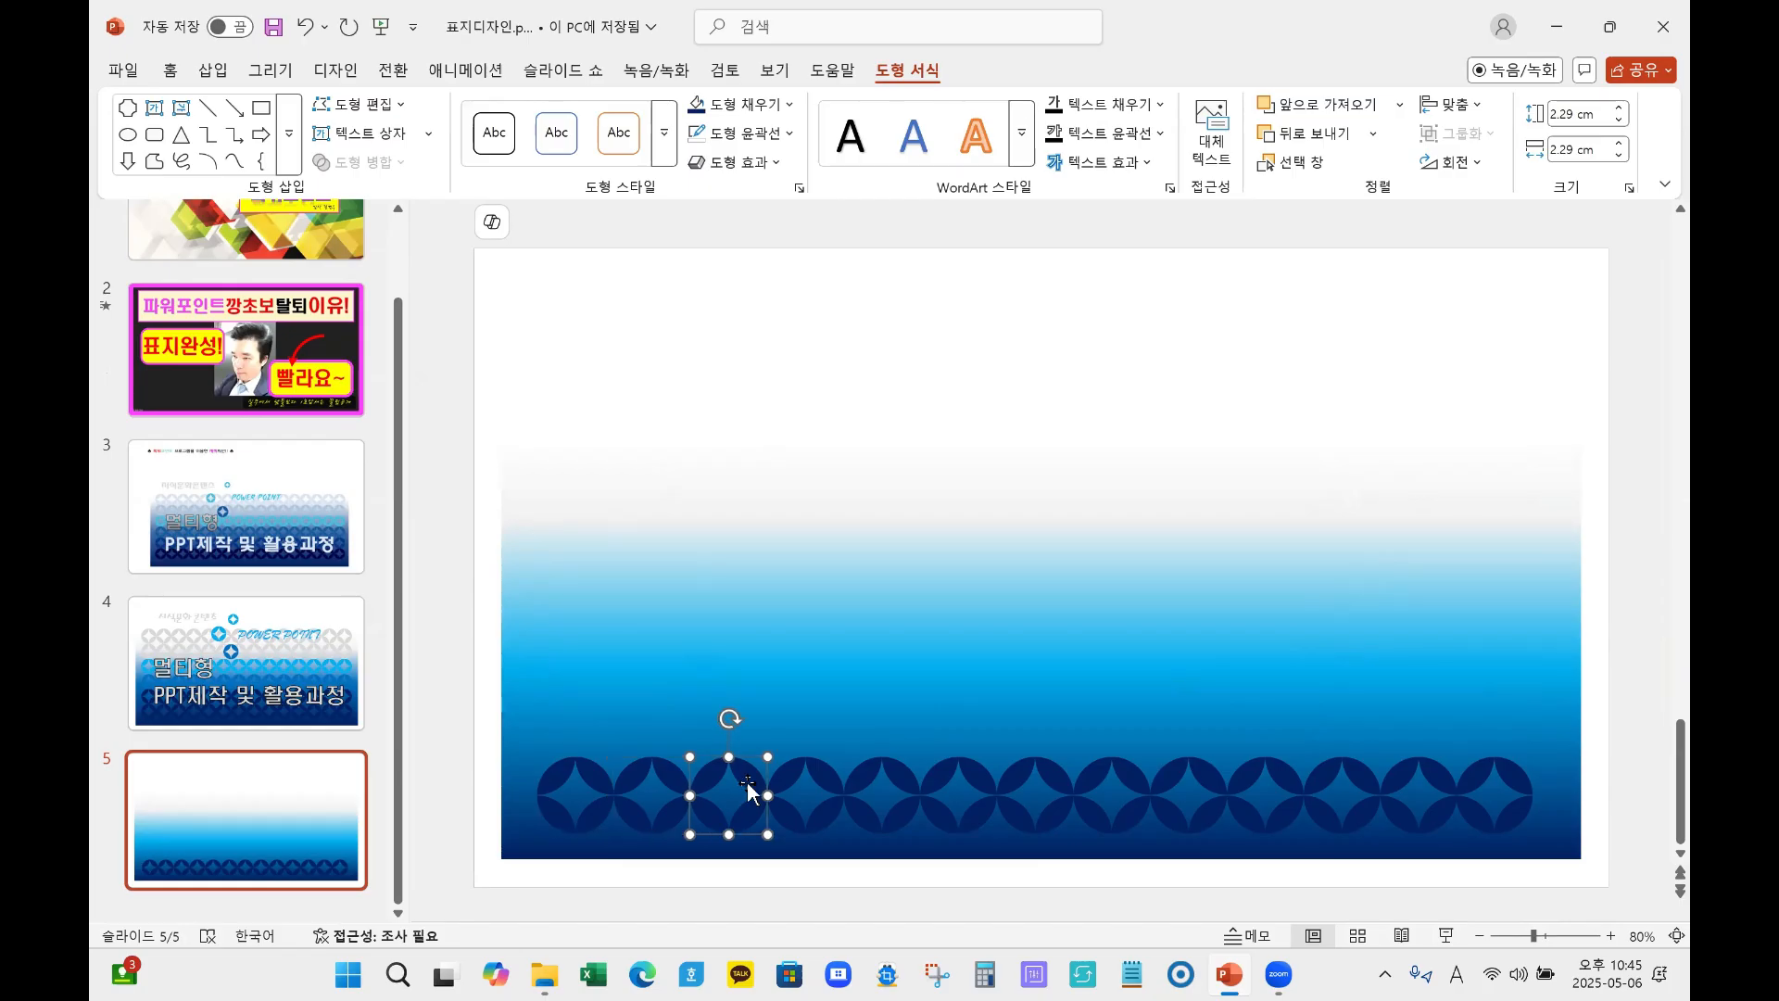
left_click(821, 780)
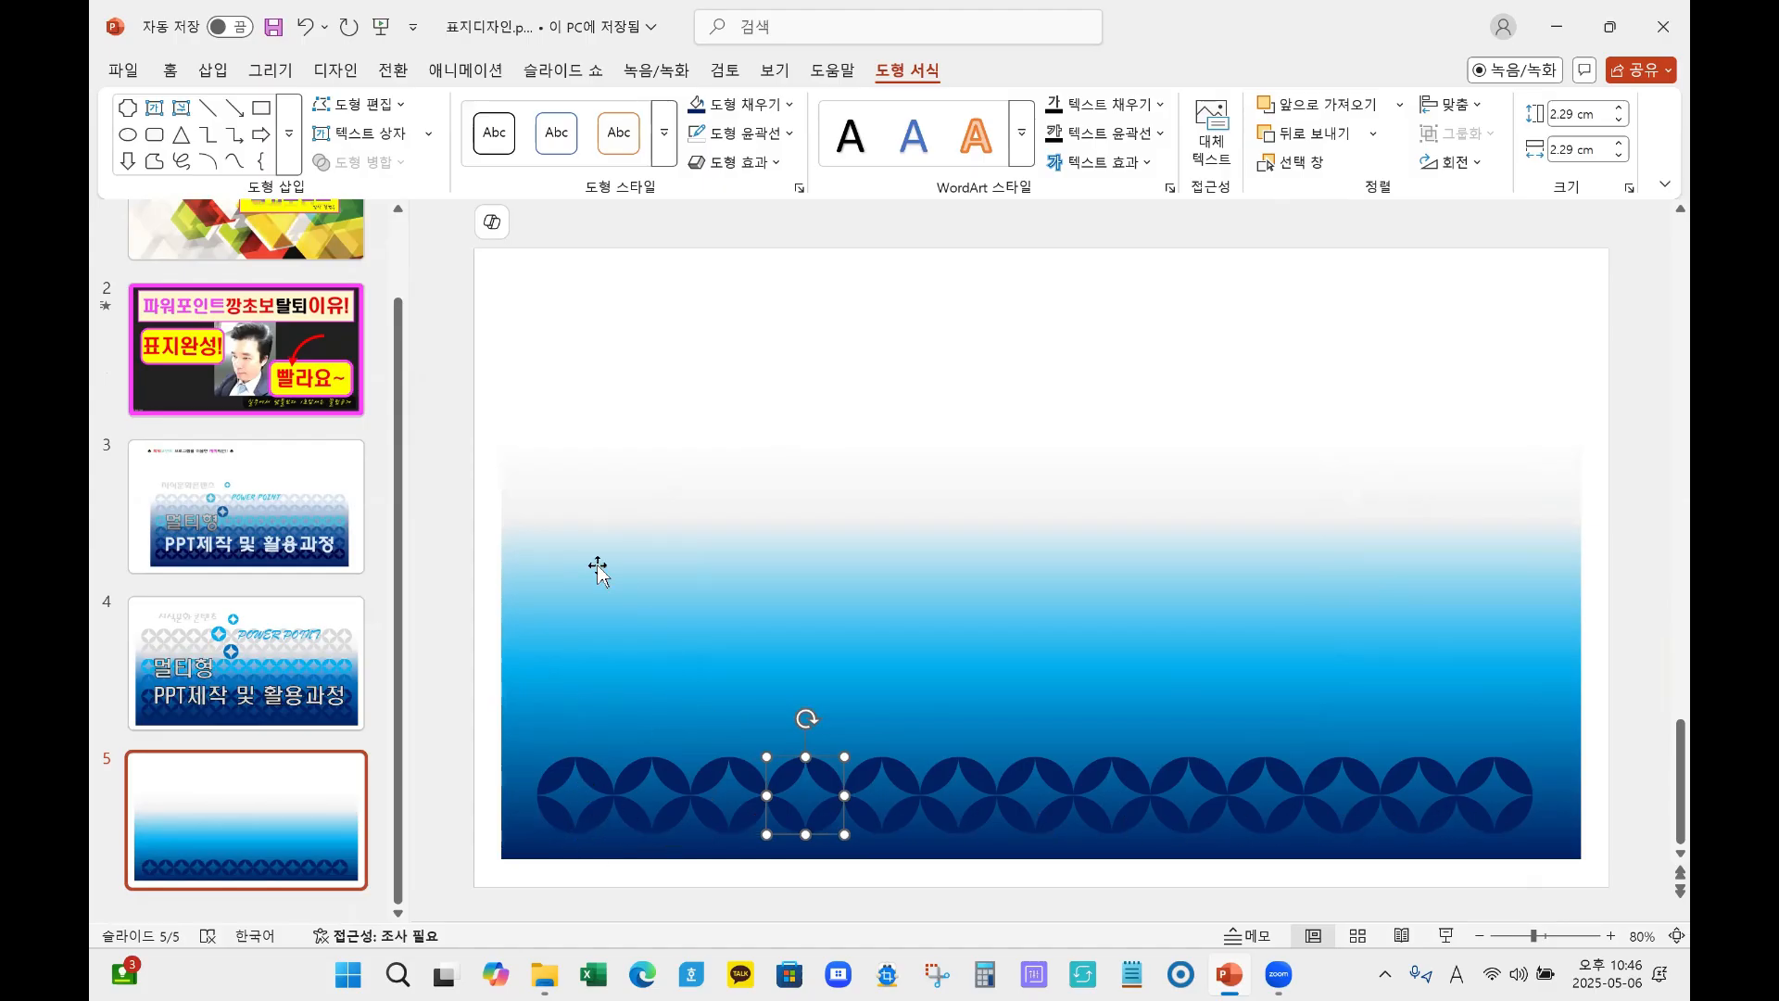
Step: Group all the petal circles in the row near the rectangle's lower edge into one object
left_click(487, 756)
left_click_drag(487, 744, 1589, 848)
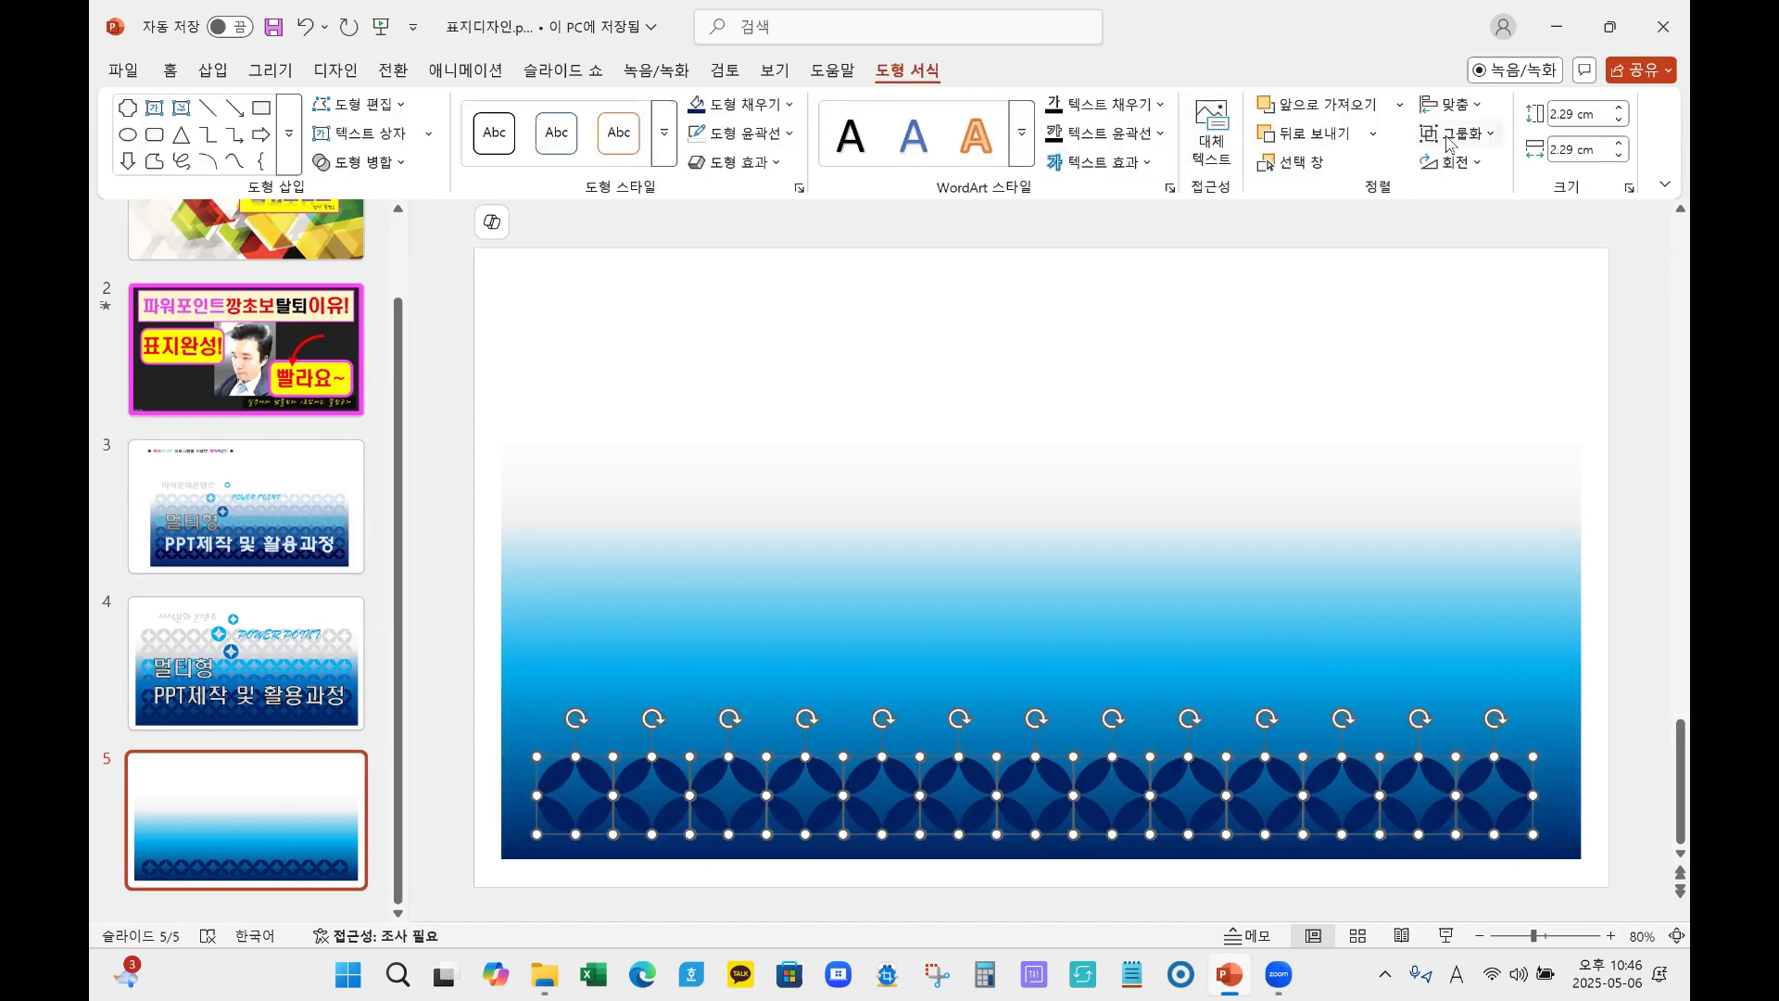
left_click(1491, 139)
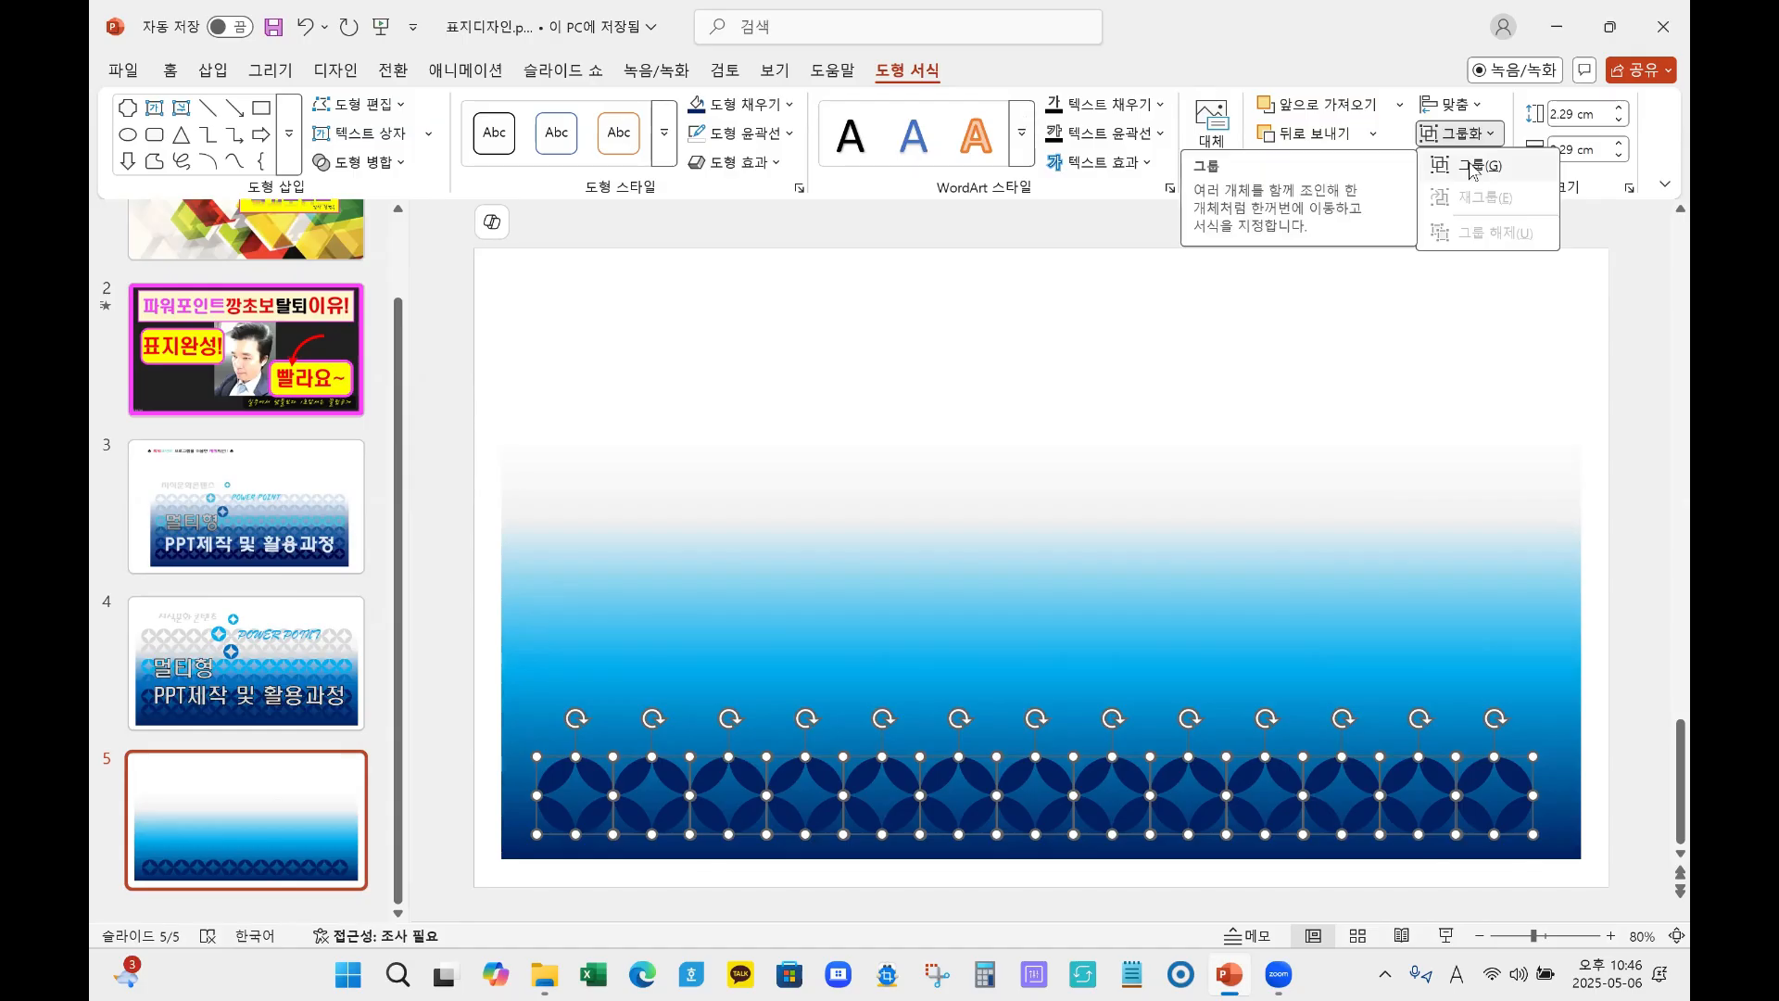
left_click(1359, 59)
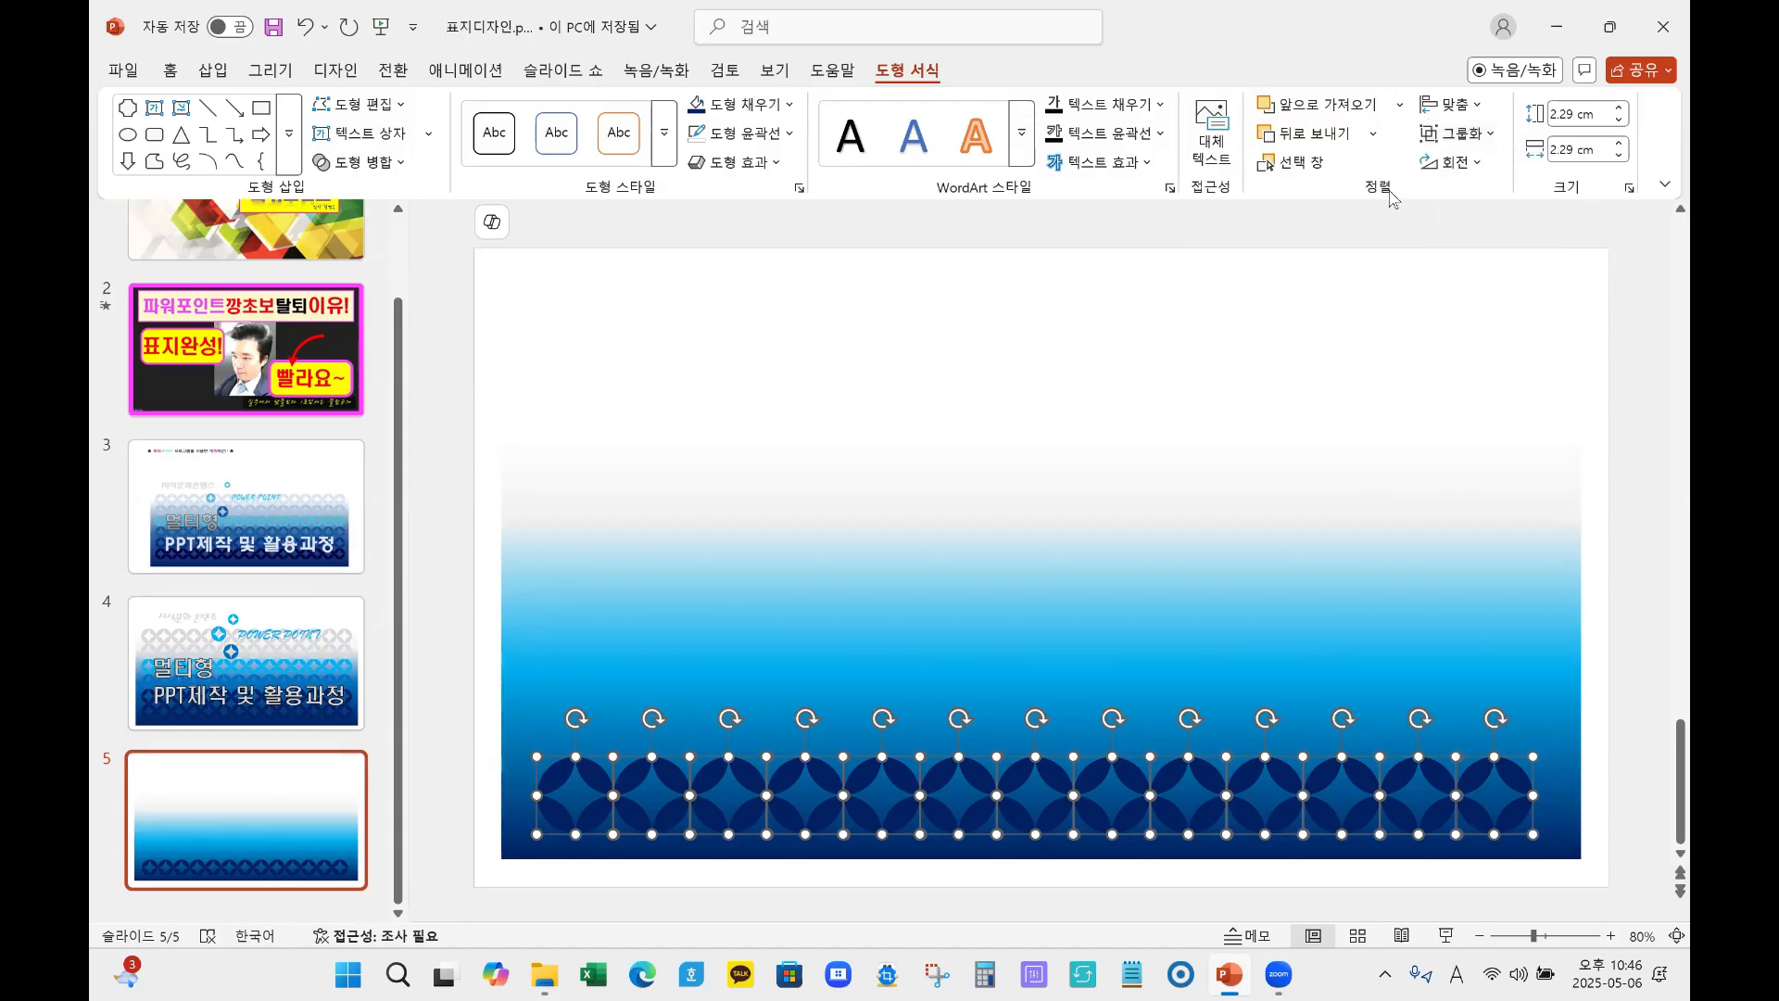
left_click(1472, 139)
left_click(1477, 166)
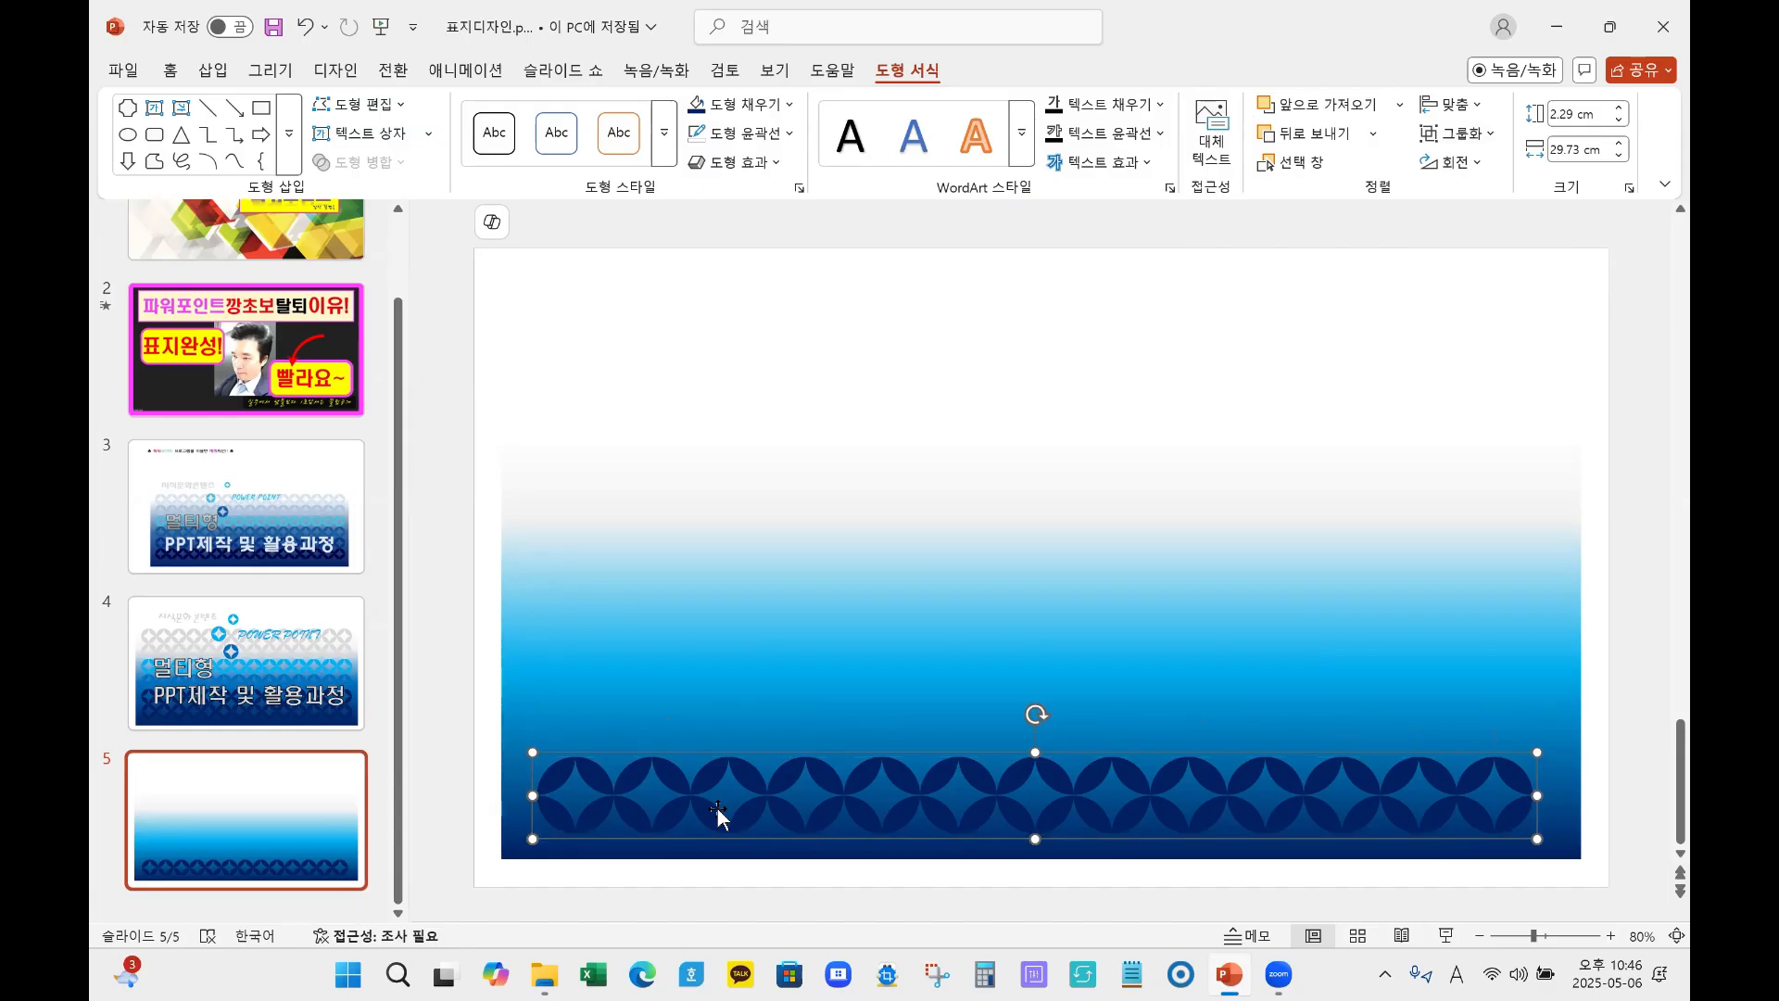
Step: Nudge the grouped circle row vertically until it sits slightly higher above the rectangle's lower edge
key("Up")
key("Up")
key("Up")
key("Up")
key("Up")
key("Up")
key("Up")
key("Up")
key("Down")
key("Down")
key("Down")
key("Down")
key("Down")
key("Down")
key("Down")
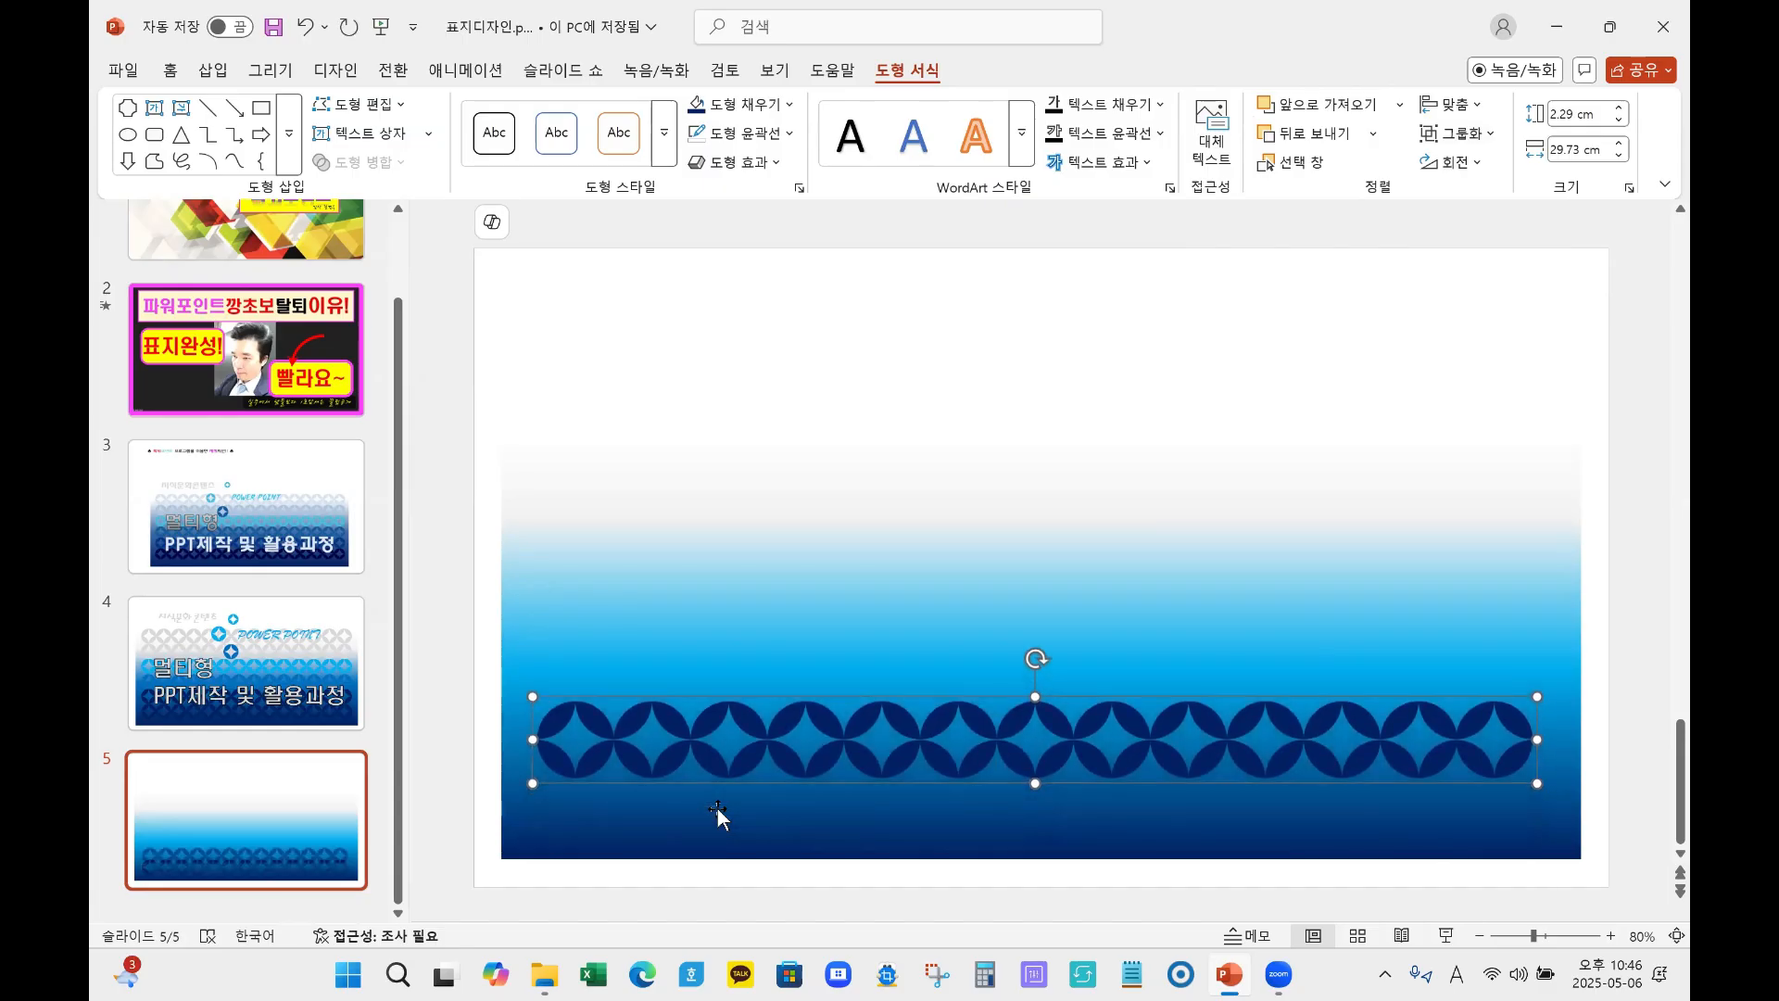
key("ctrl+Up")
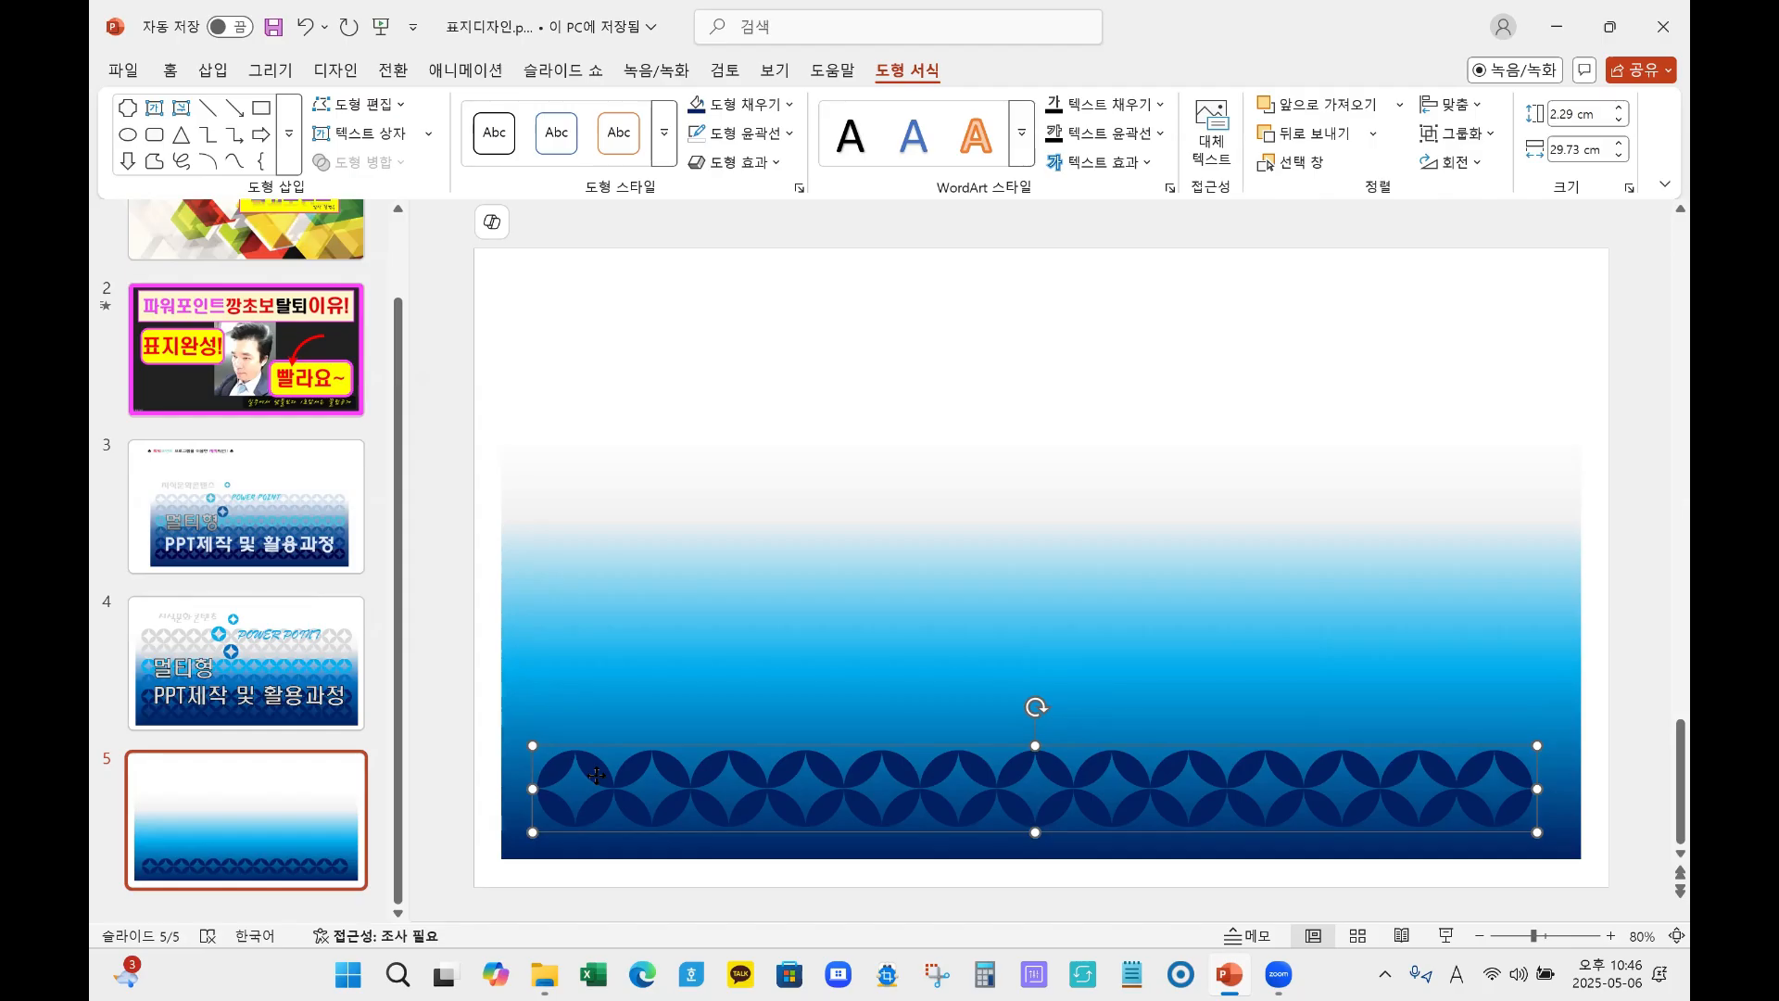
Step: Duplicate the grouped circle row straight upward until six touching rows cover the gradient rectangle
left_click_drag(596, 774, 599, 699)
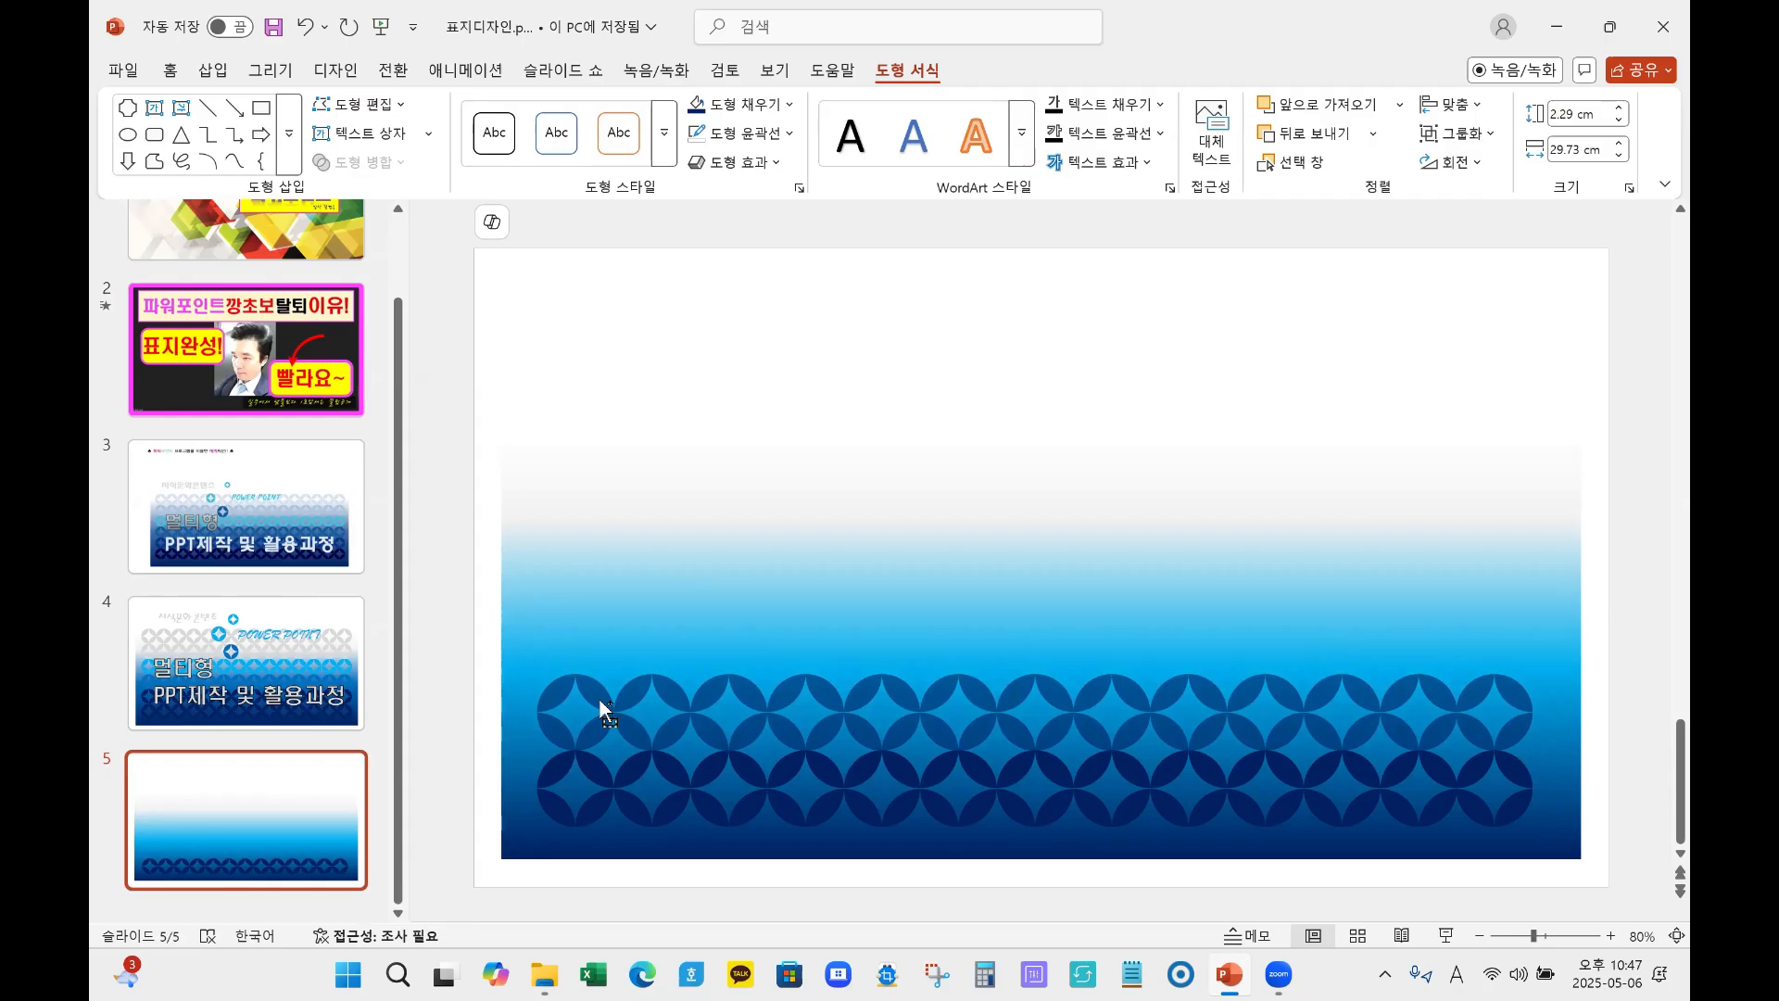
left_click_drag(598, 699, 599, 698)
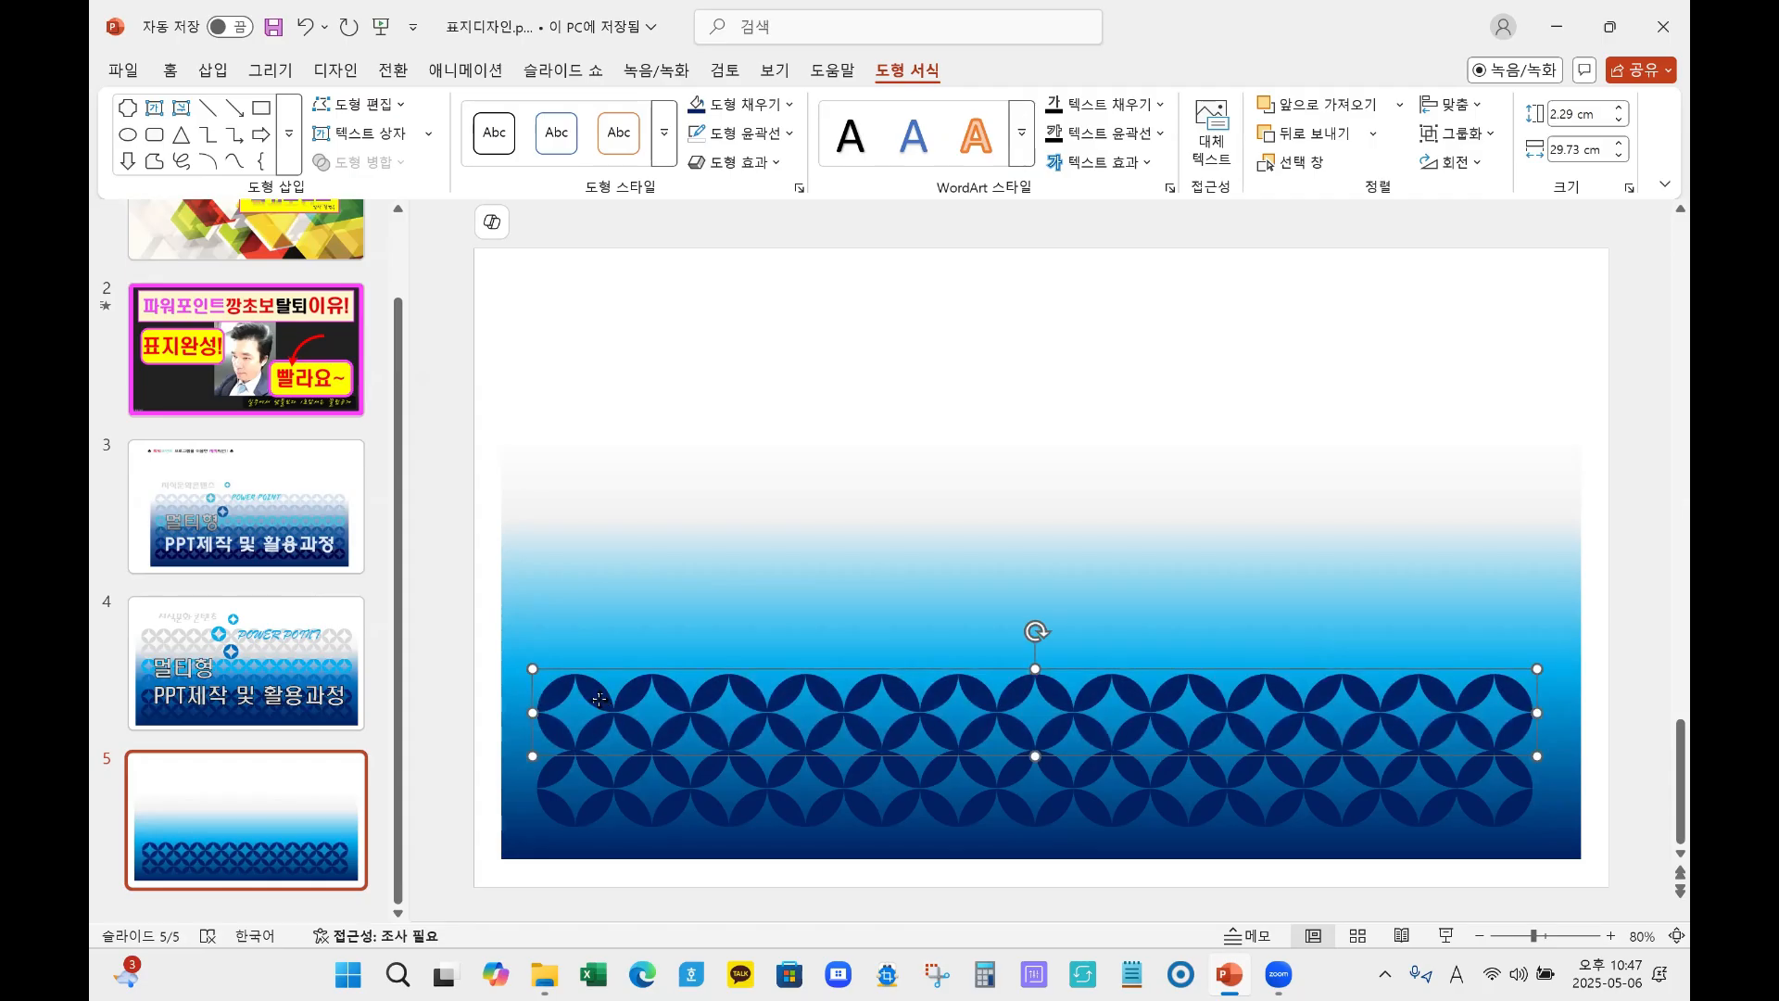
left_click_drag(599, 698, 603, 549)
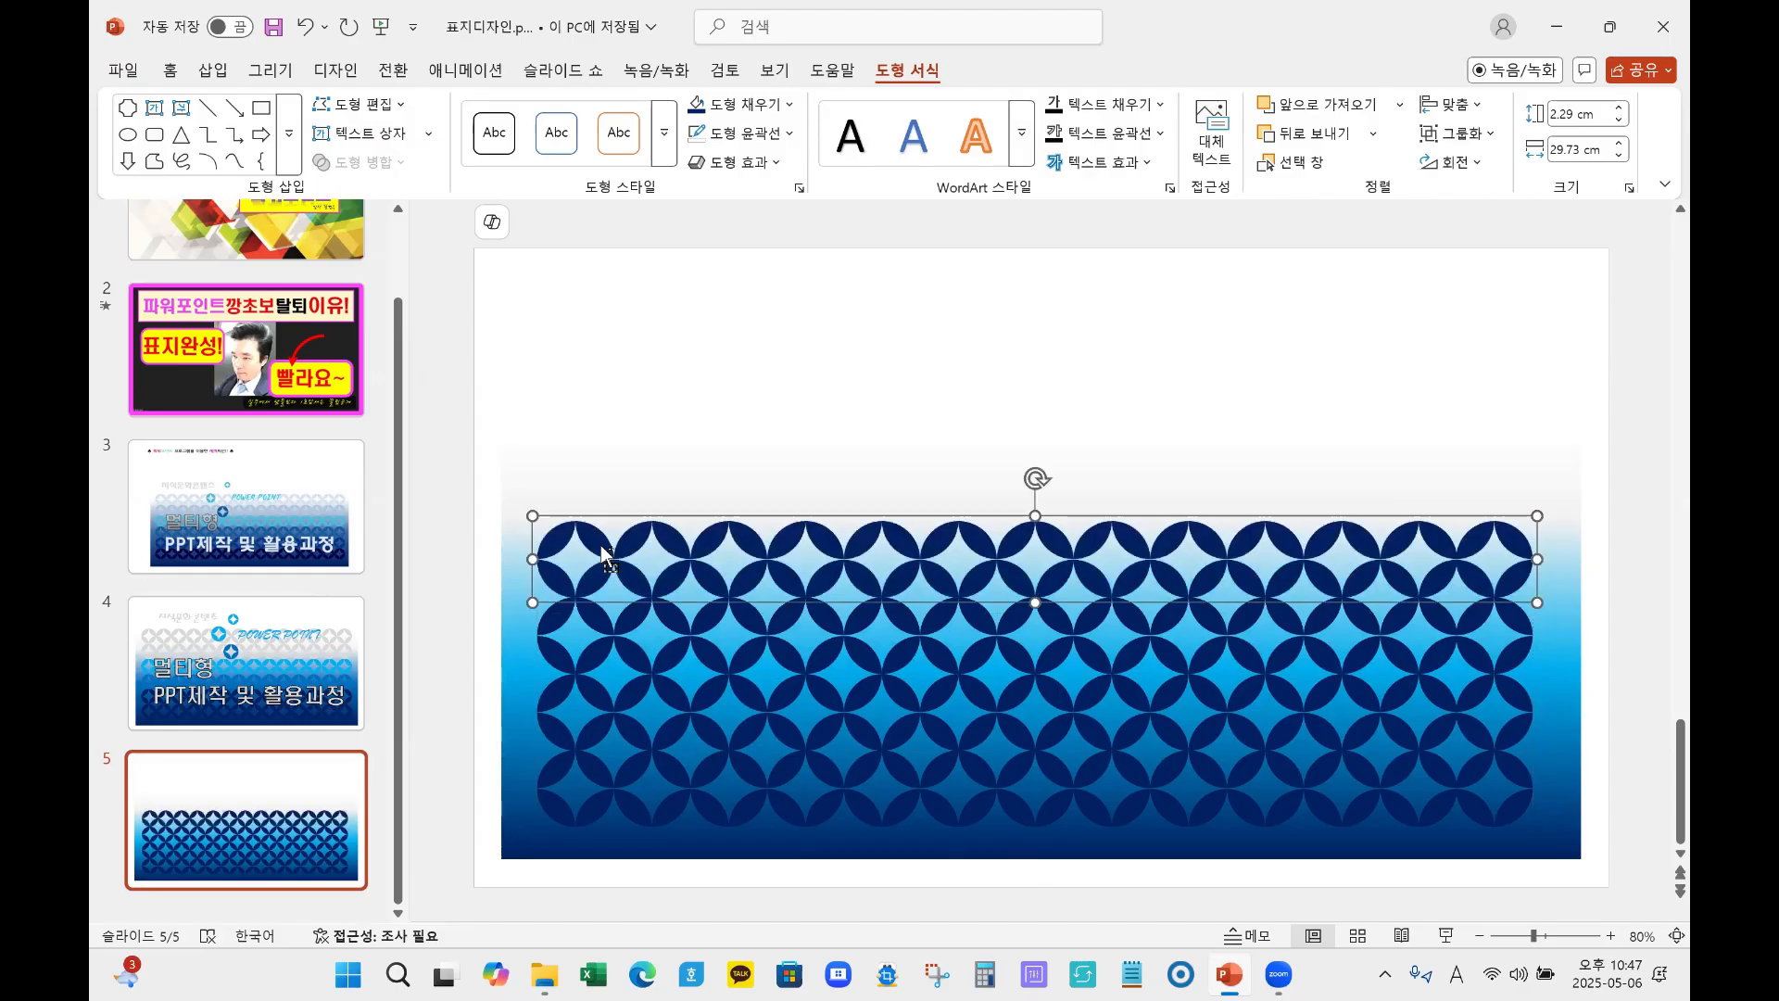
left_click_drag(600, 545, 603, 400)
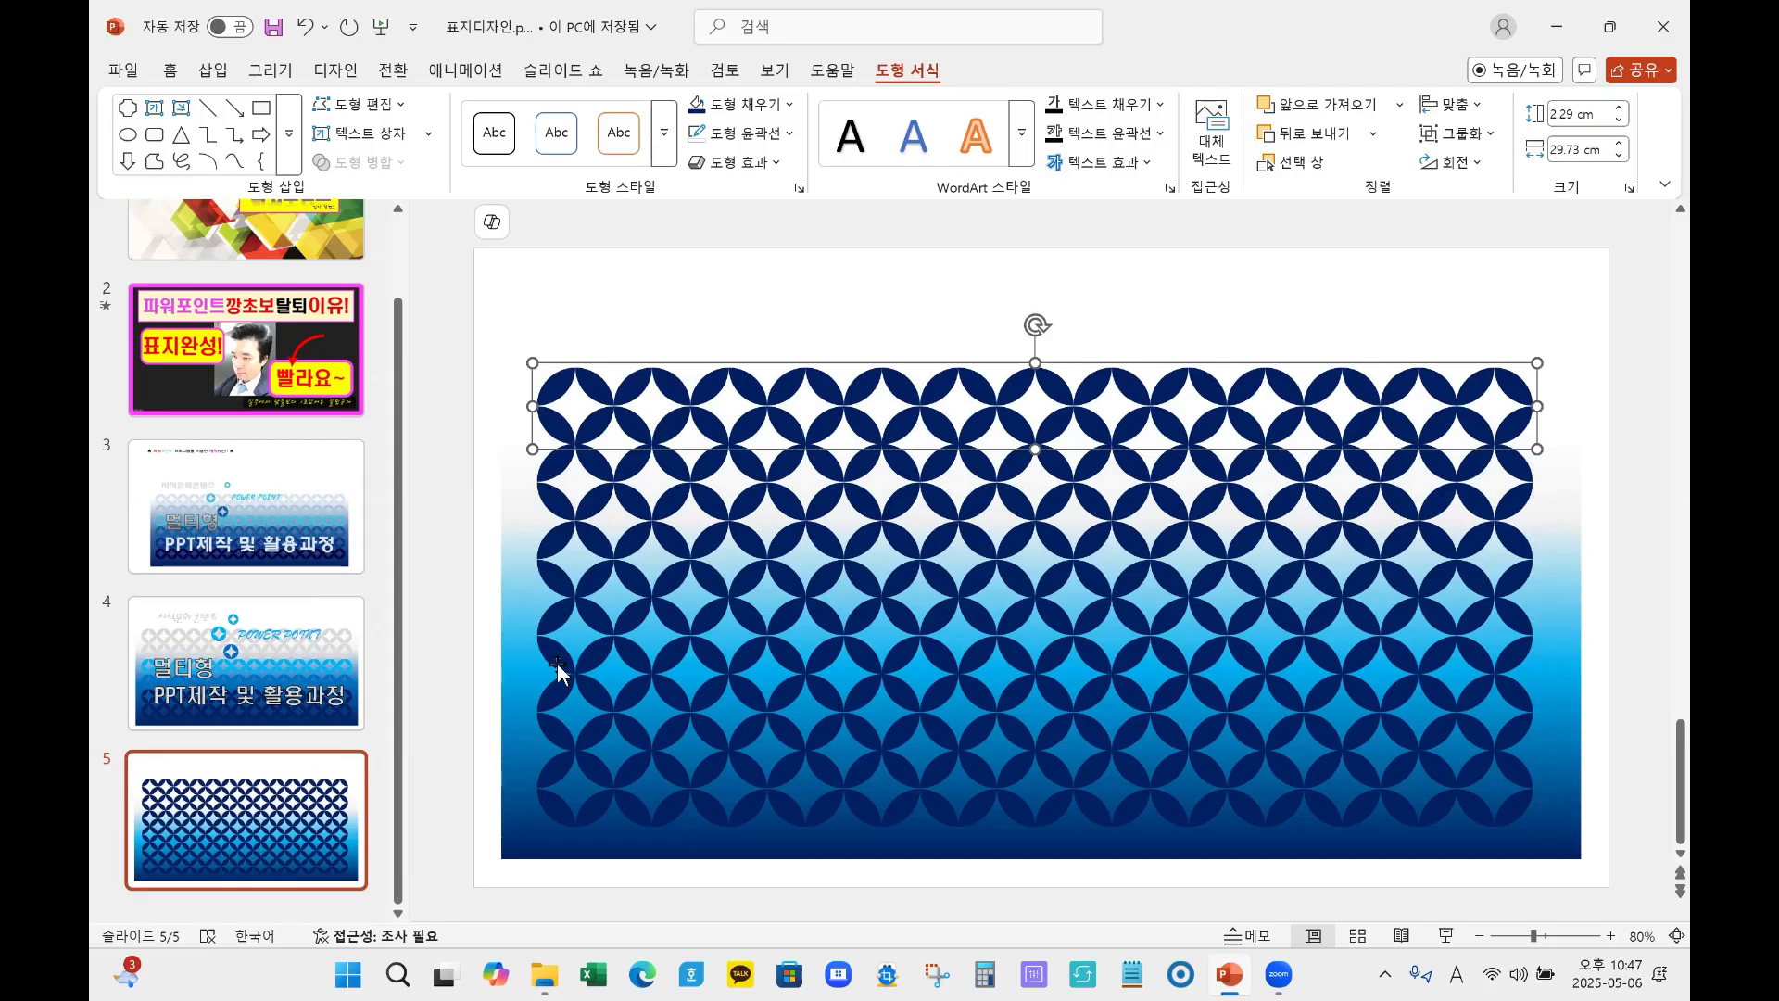
Step: Fill the third and fourth circle rows from the bottom with standard blue
left_click(556, 617)
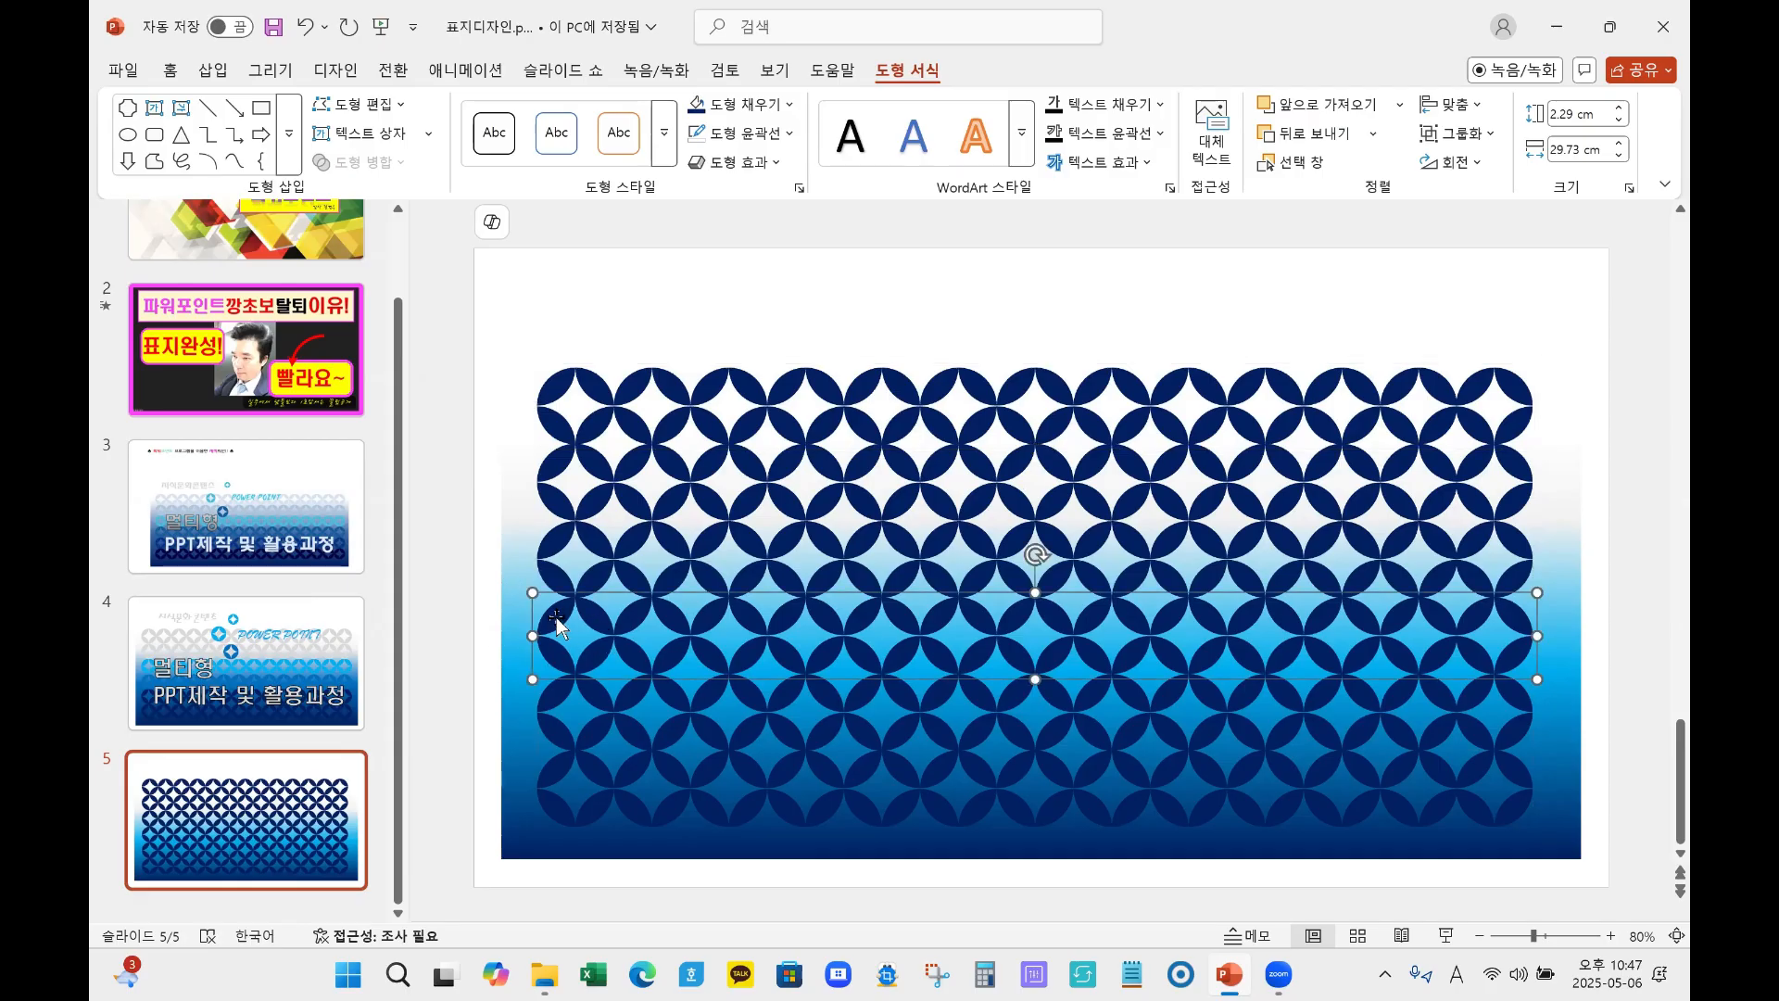
left_click(553, 550, "shift")
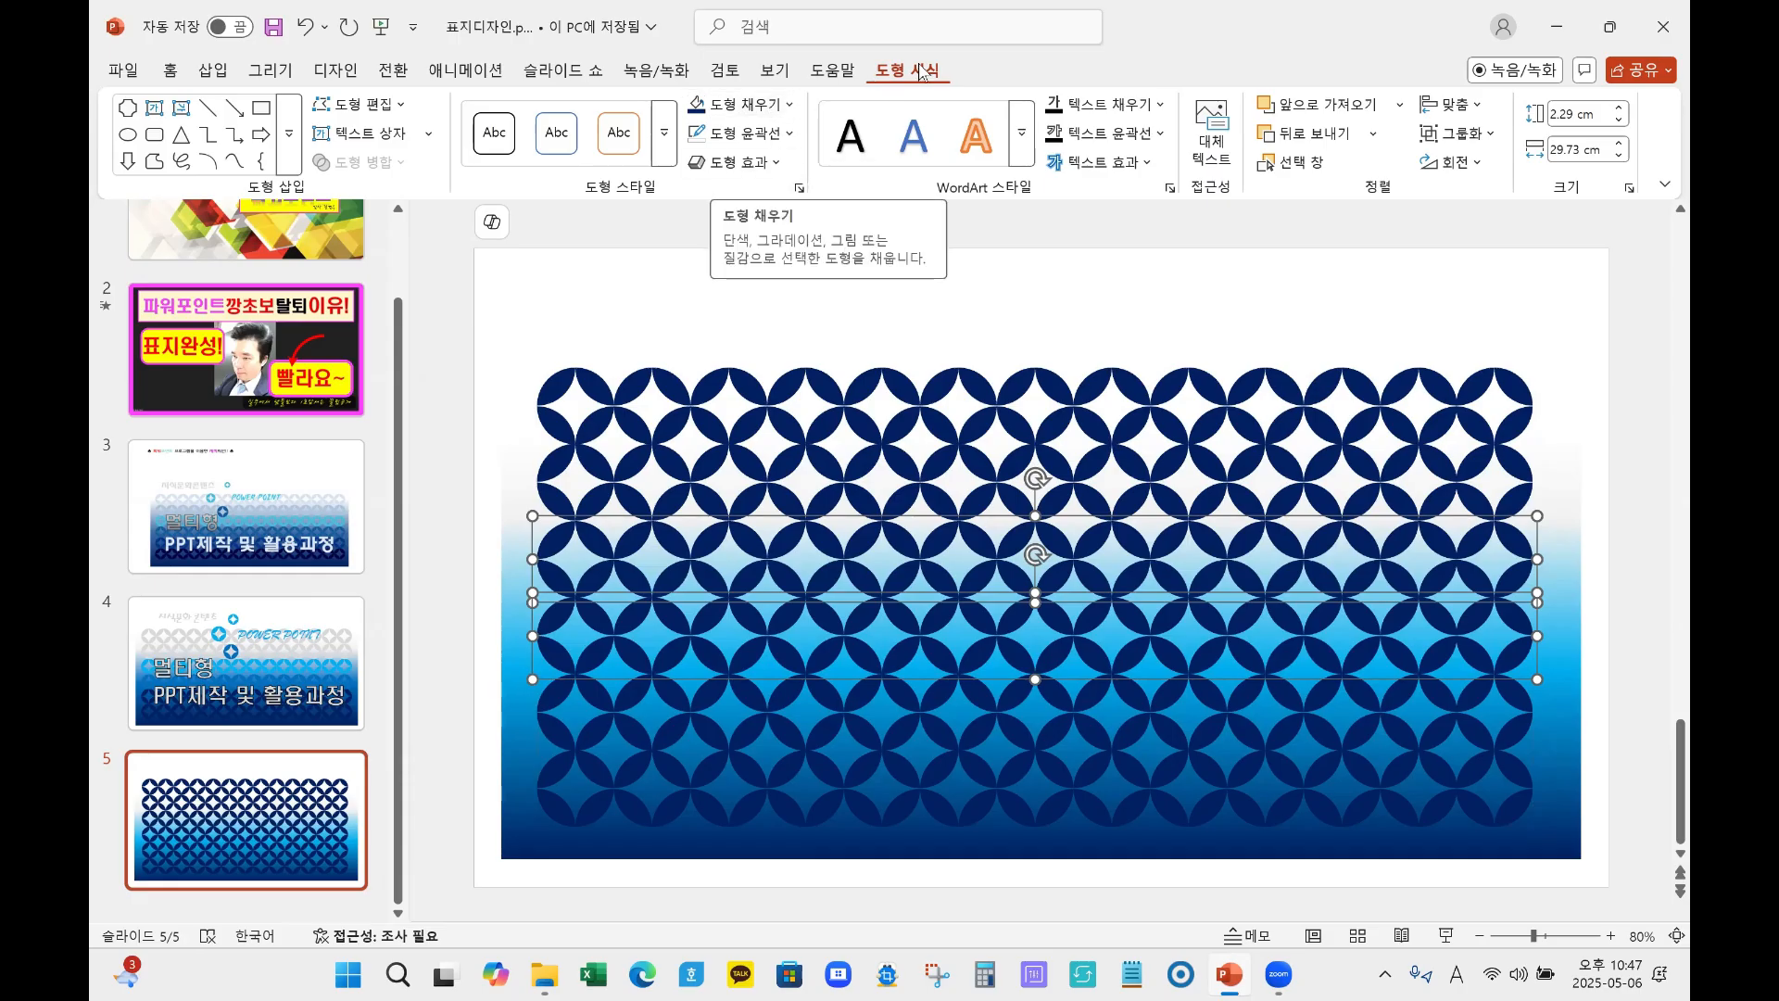
left_click(791, 106)
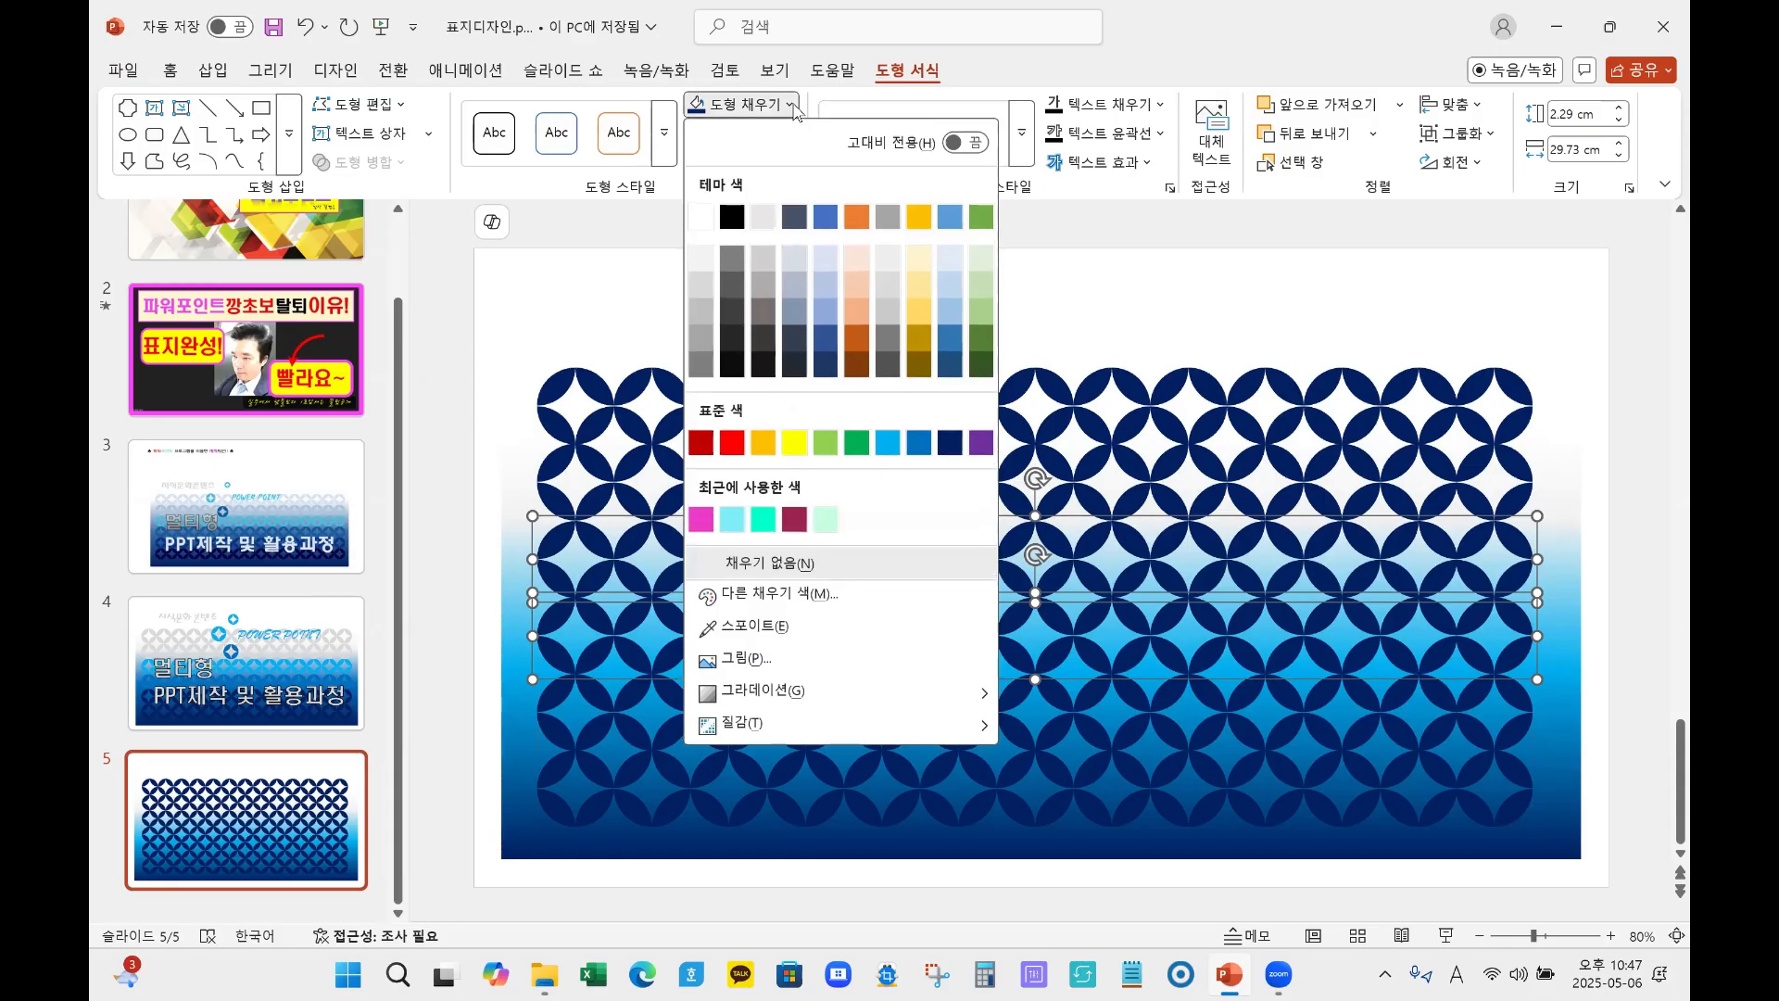
left_click(918, 443)
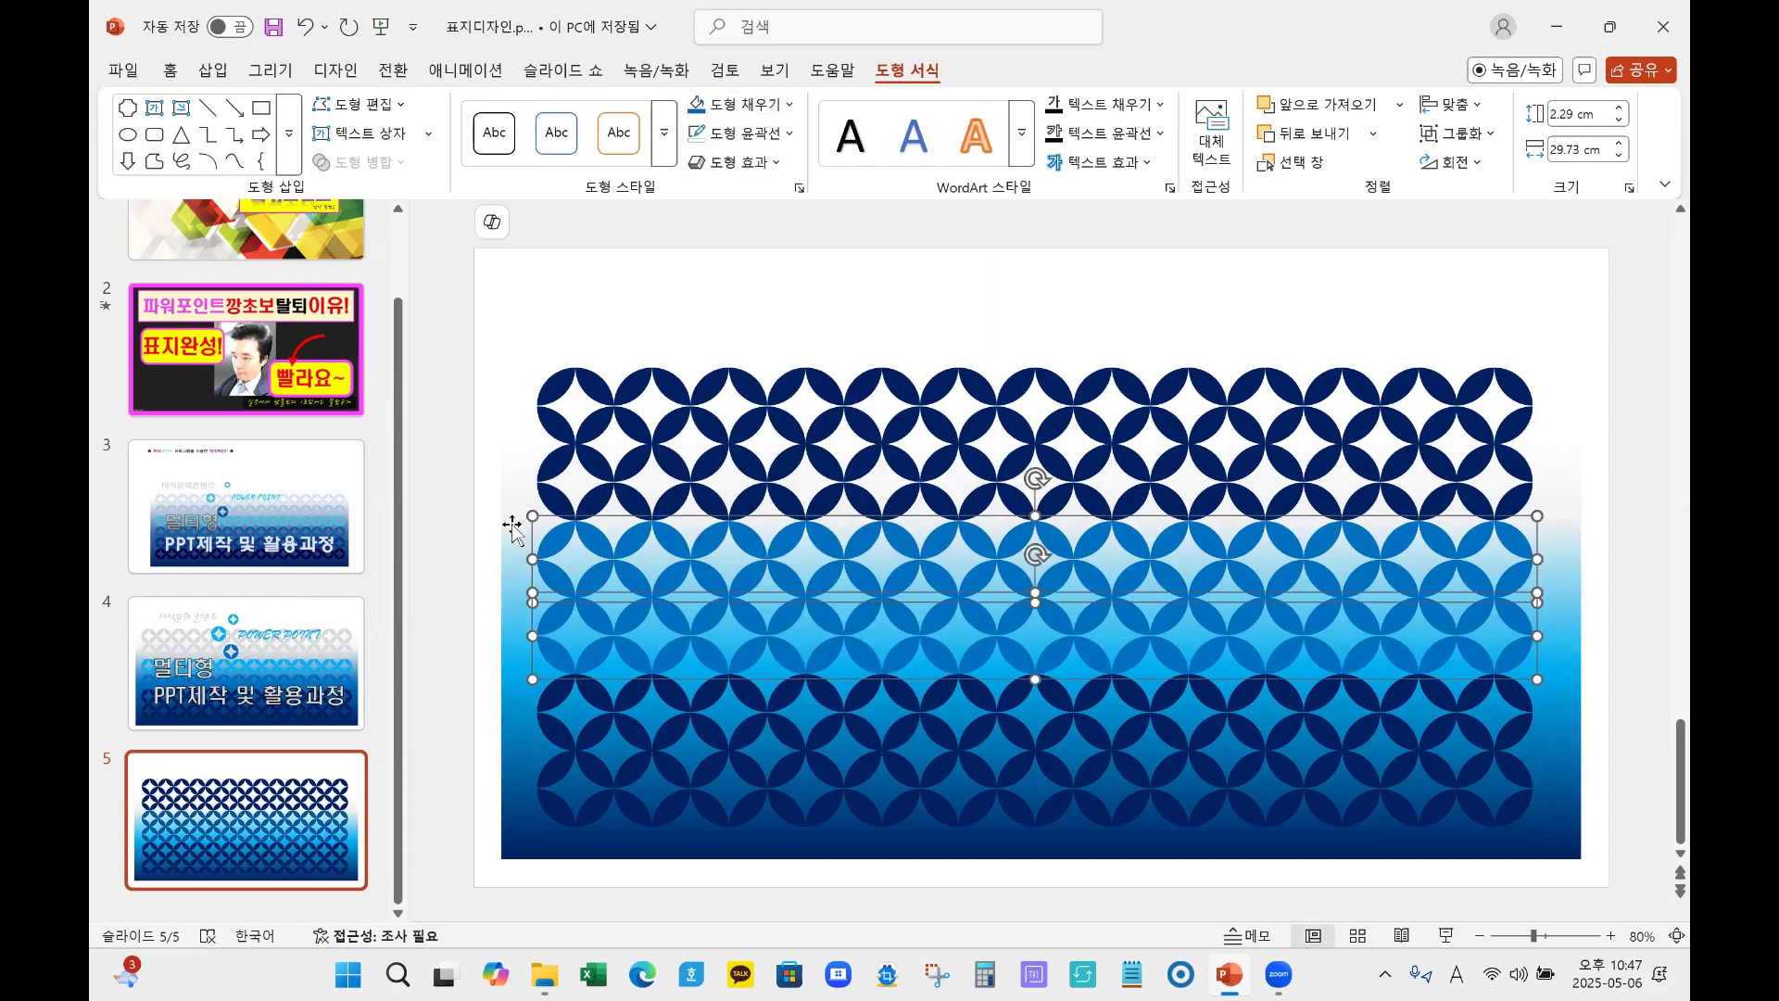
left_click(479, 577)
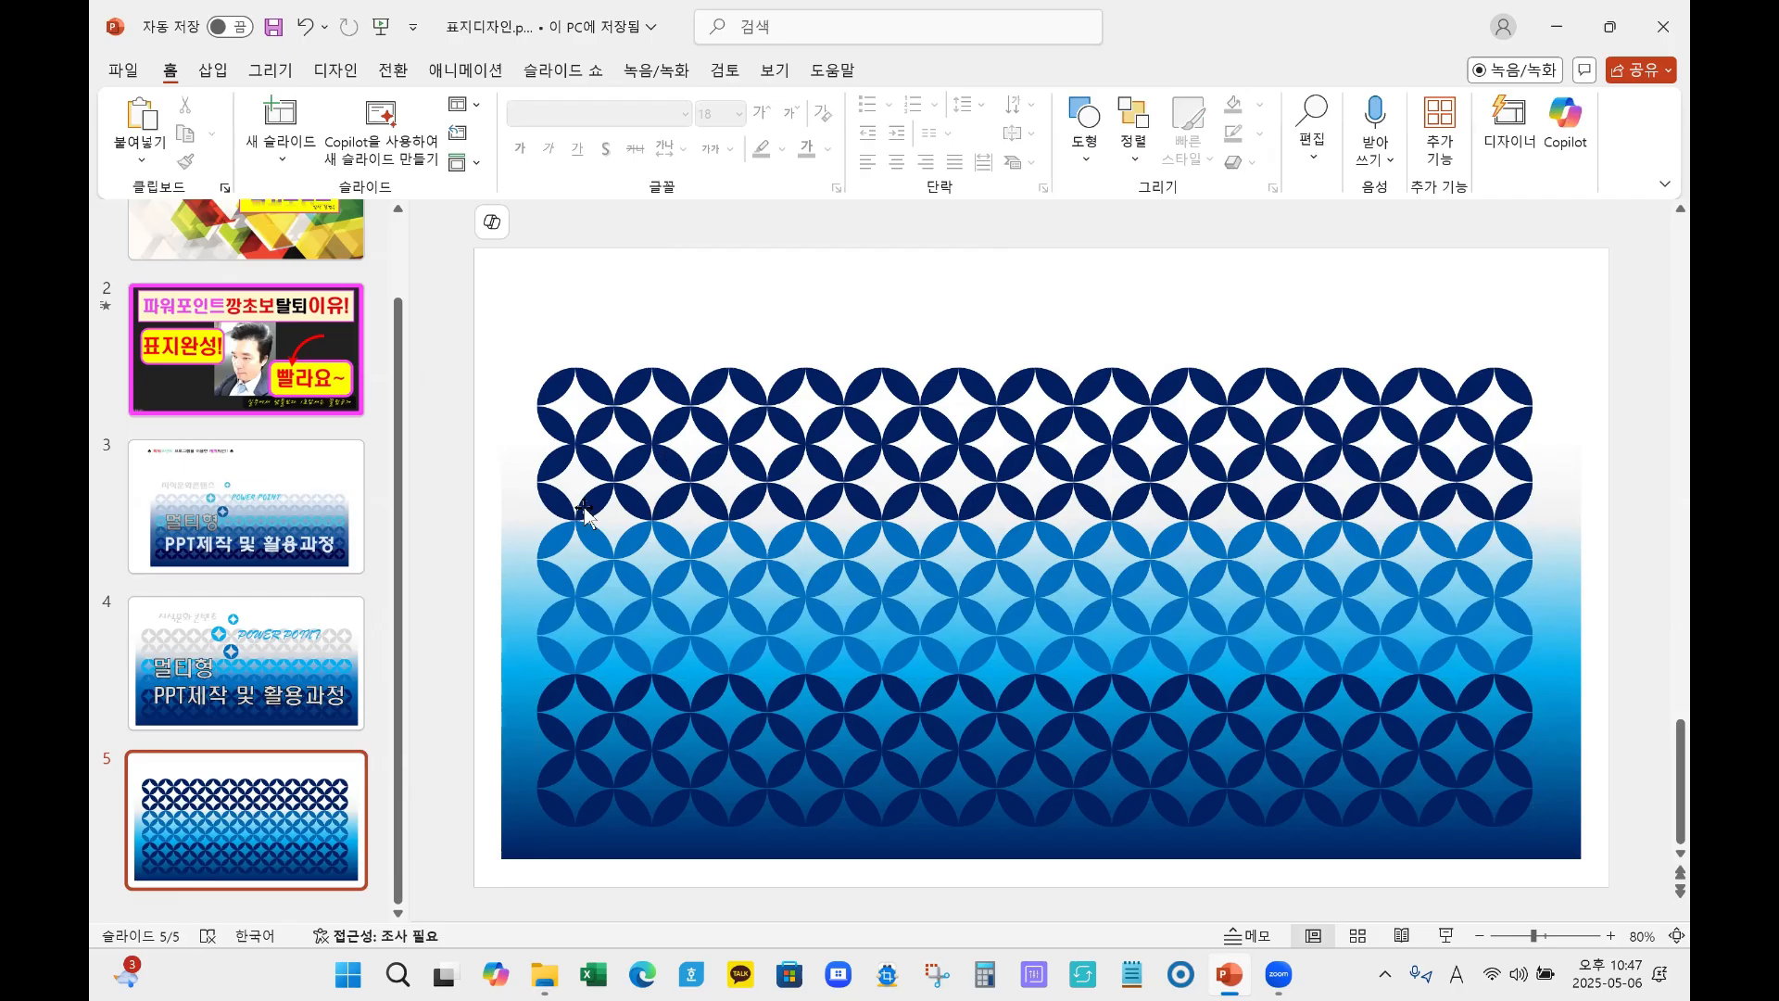
Step: Change the fill of the fourth circle row from the bottom to standard light blue
left_click(590, 542)
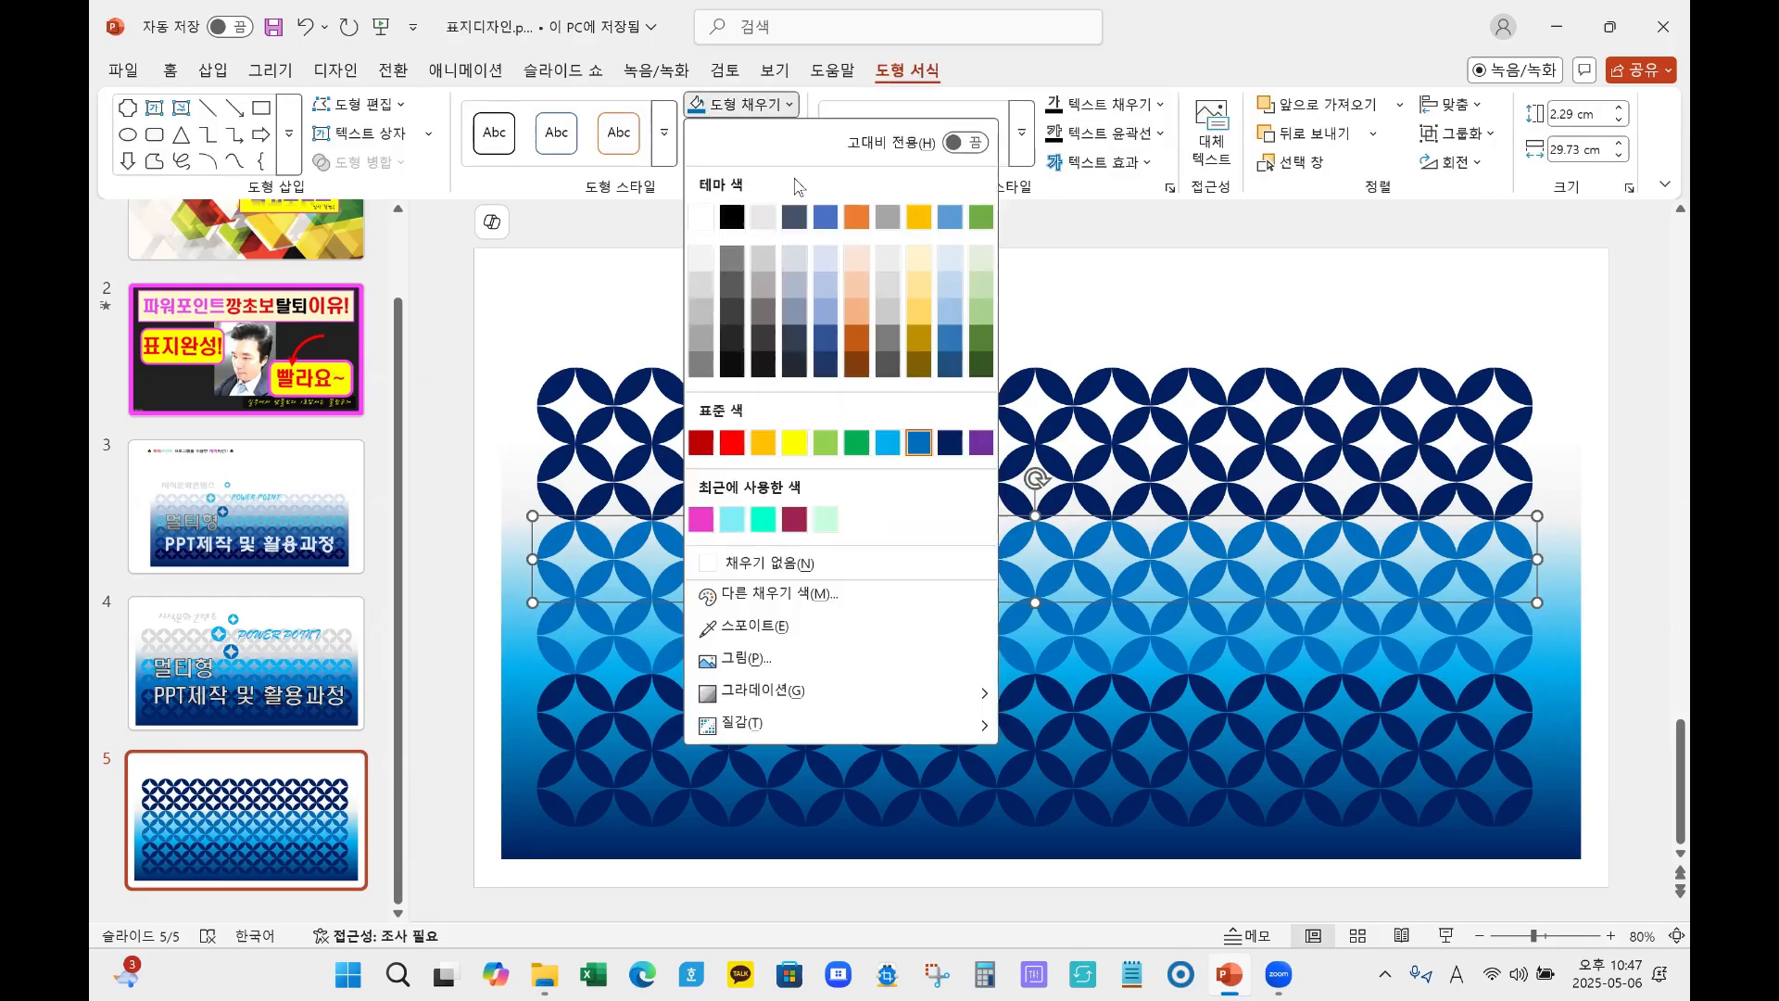
left_click(789, 104)
left_click(887, 445)
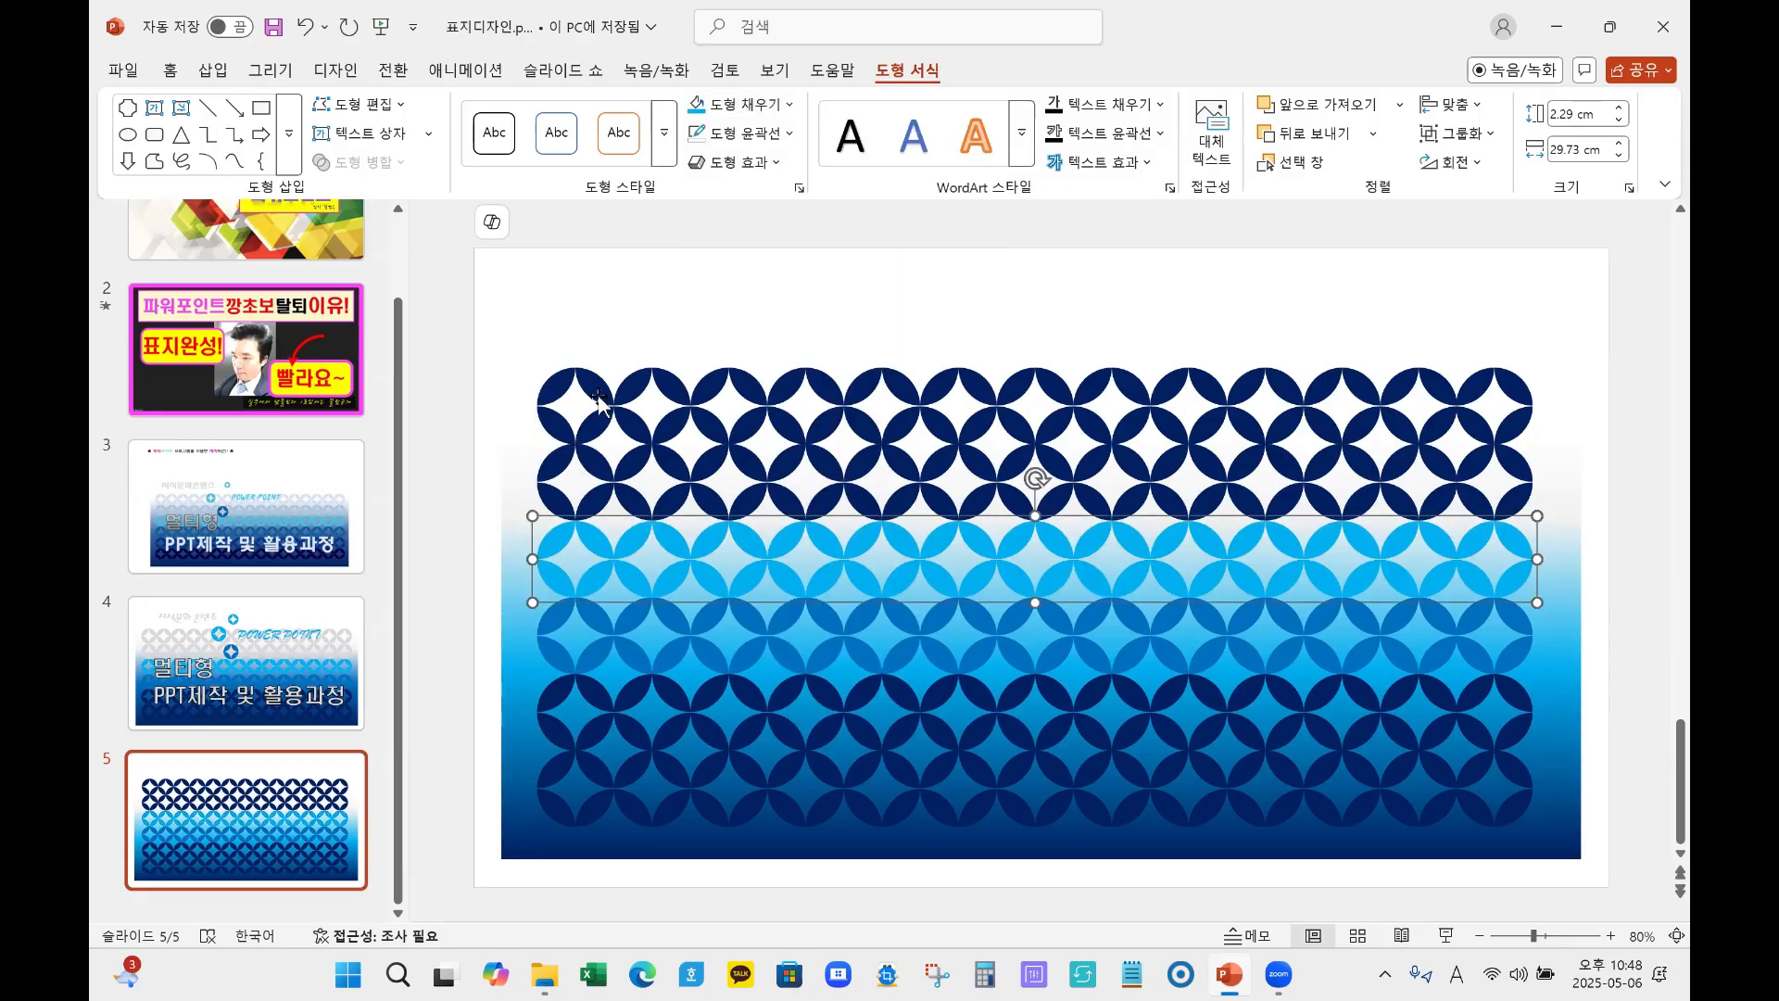
Step: Fill the fifth circle row from the bottom with light gray (White, Background 1, Darker 15%)
left_click(597, 464)
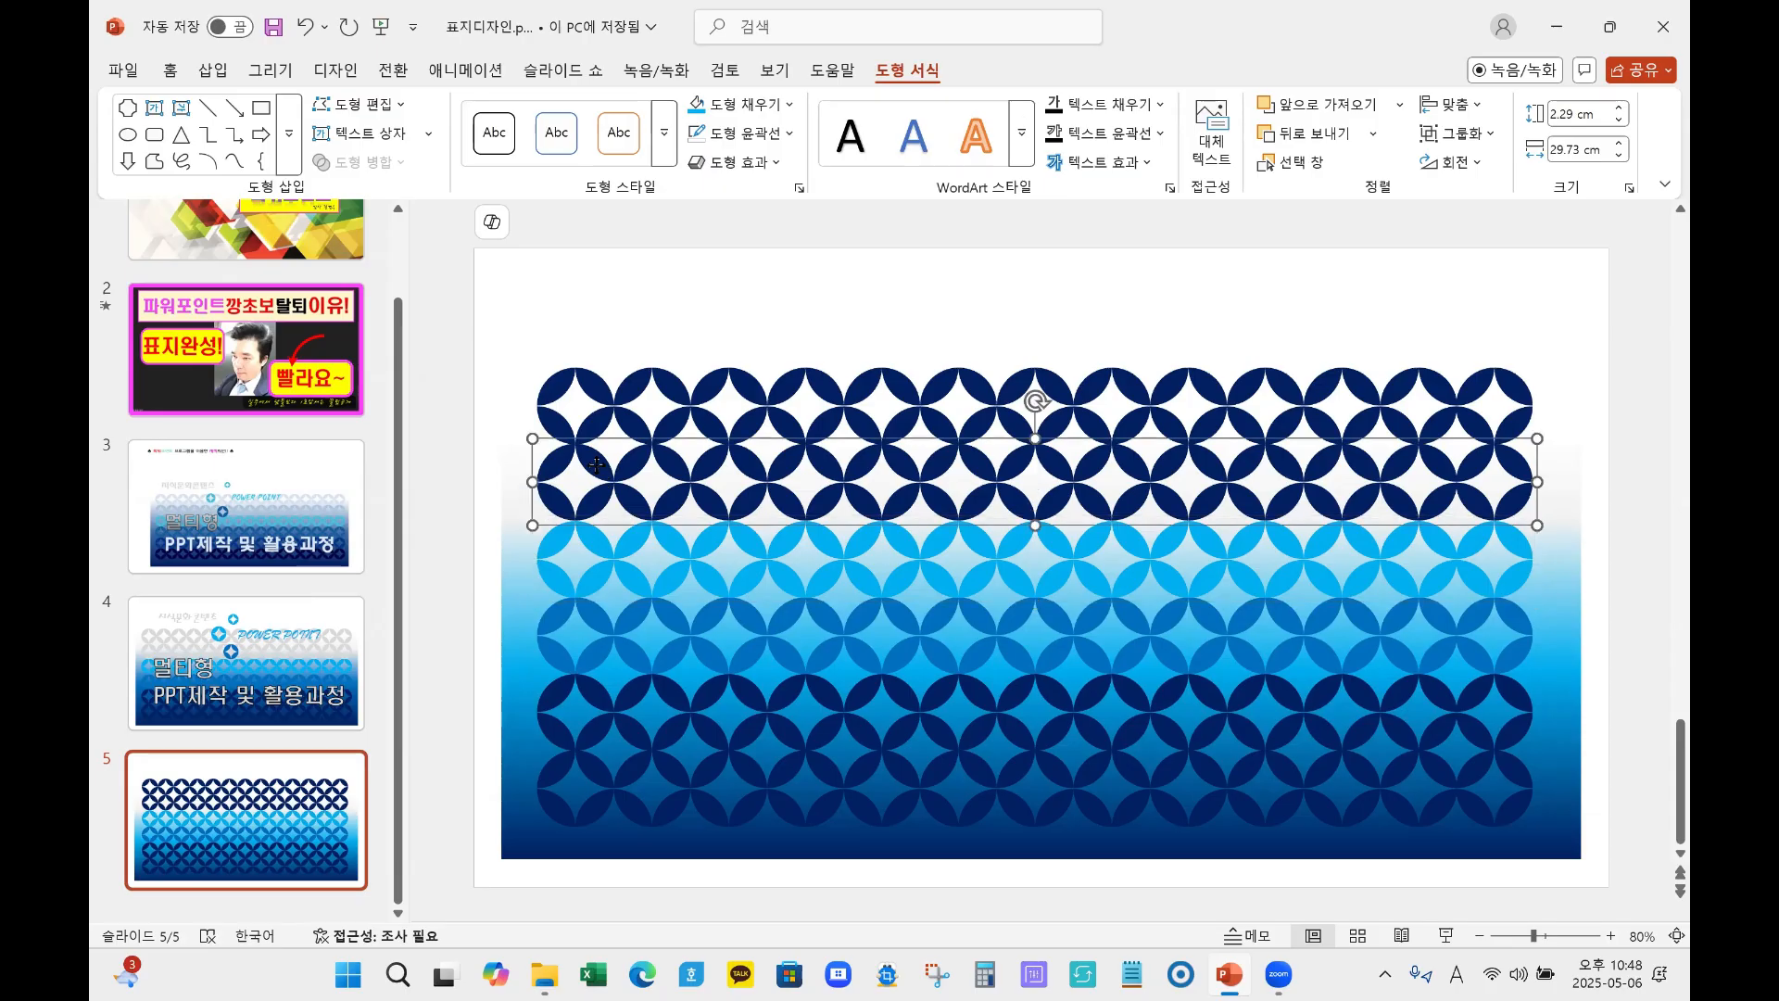
left_click(789, 104)
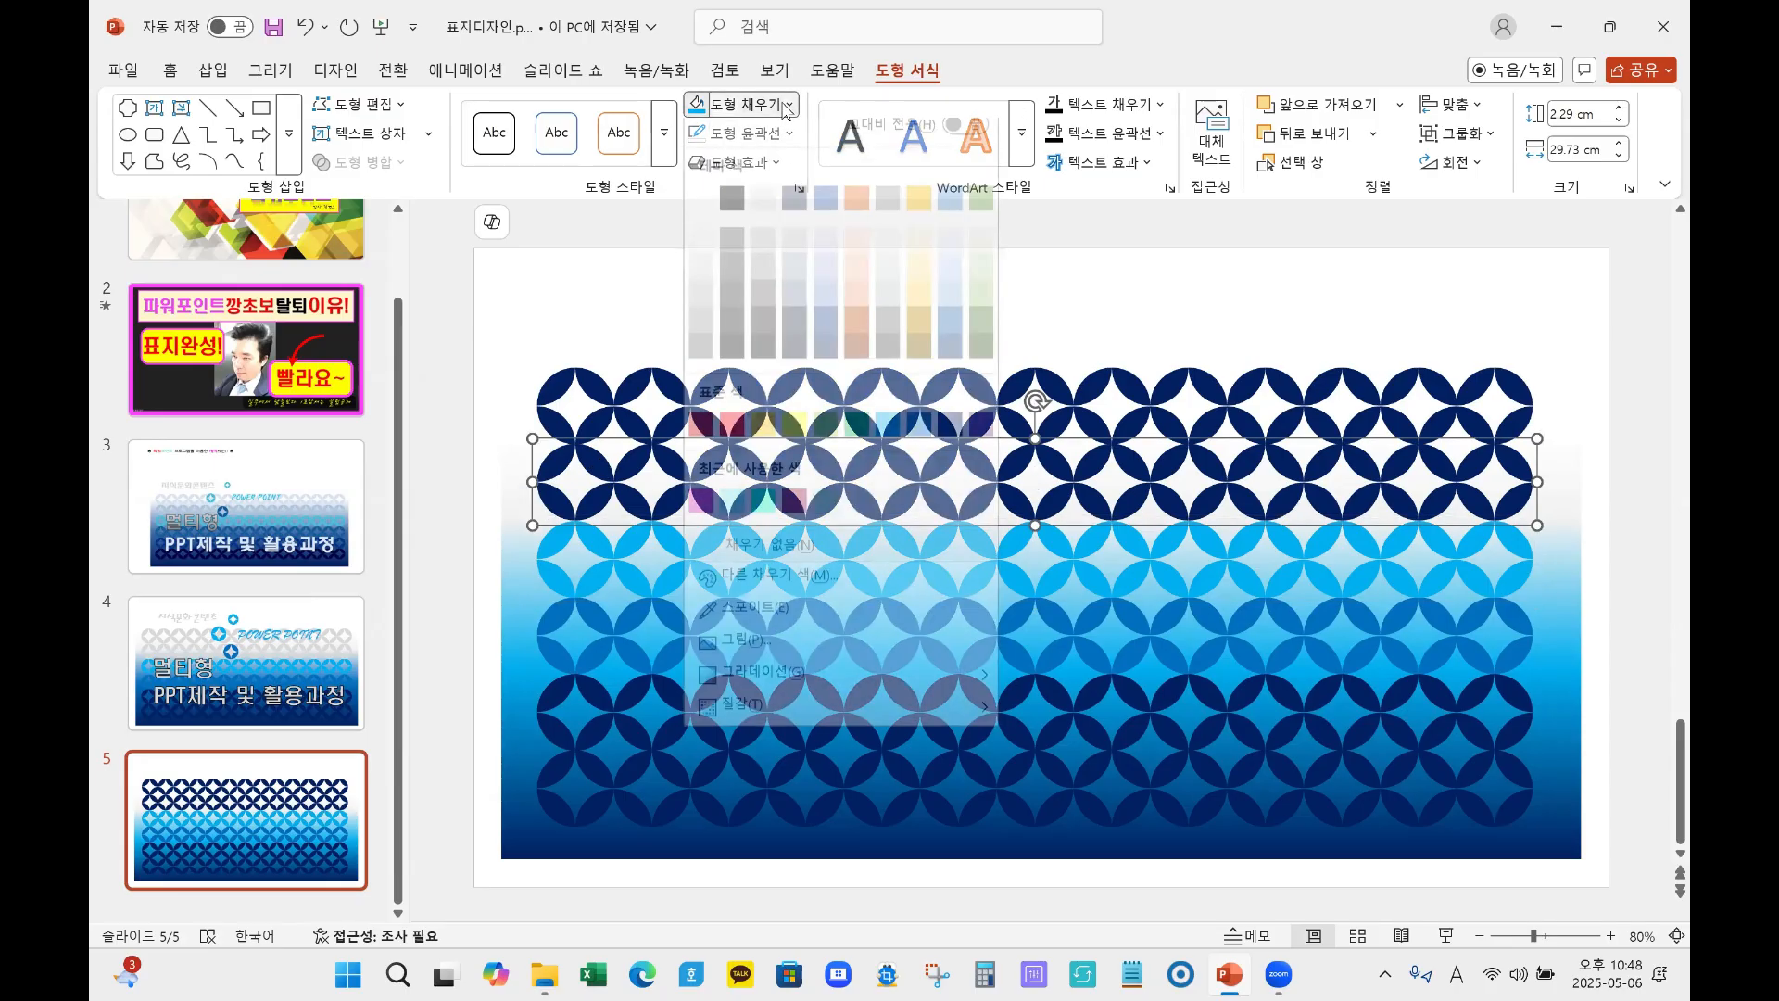
left_click(702, 287)
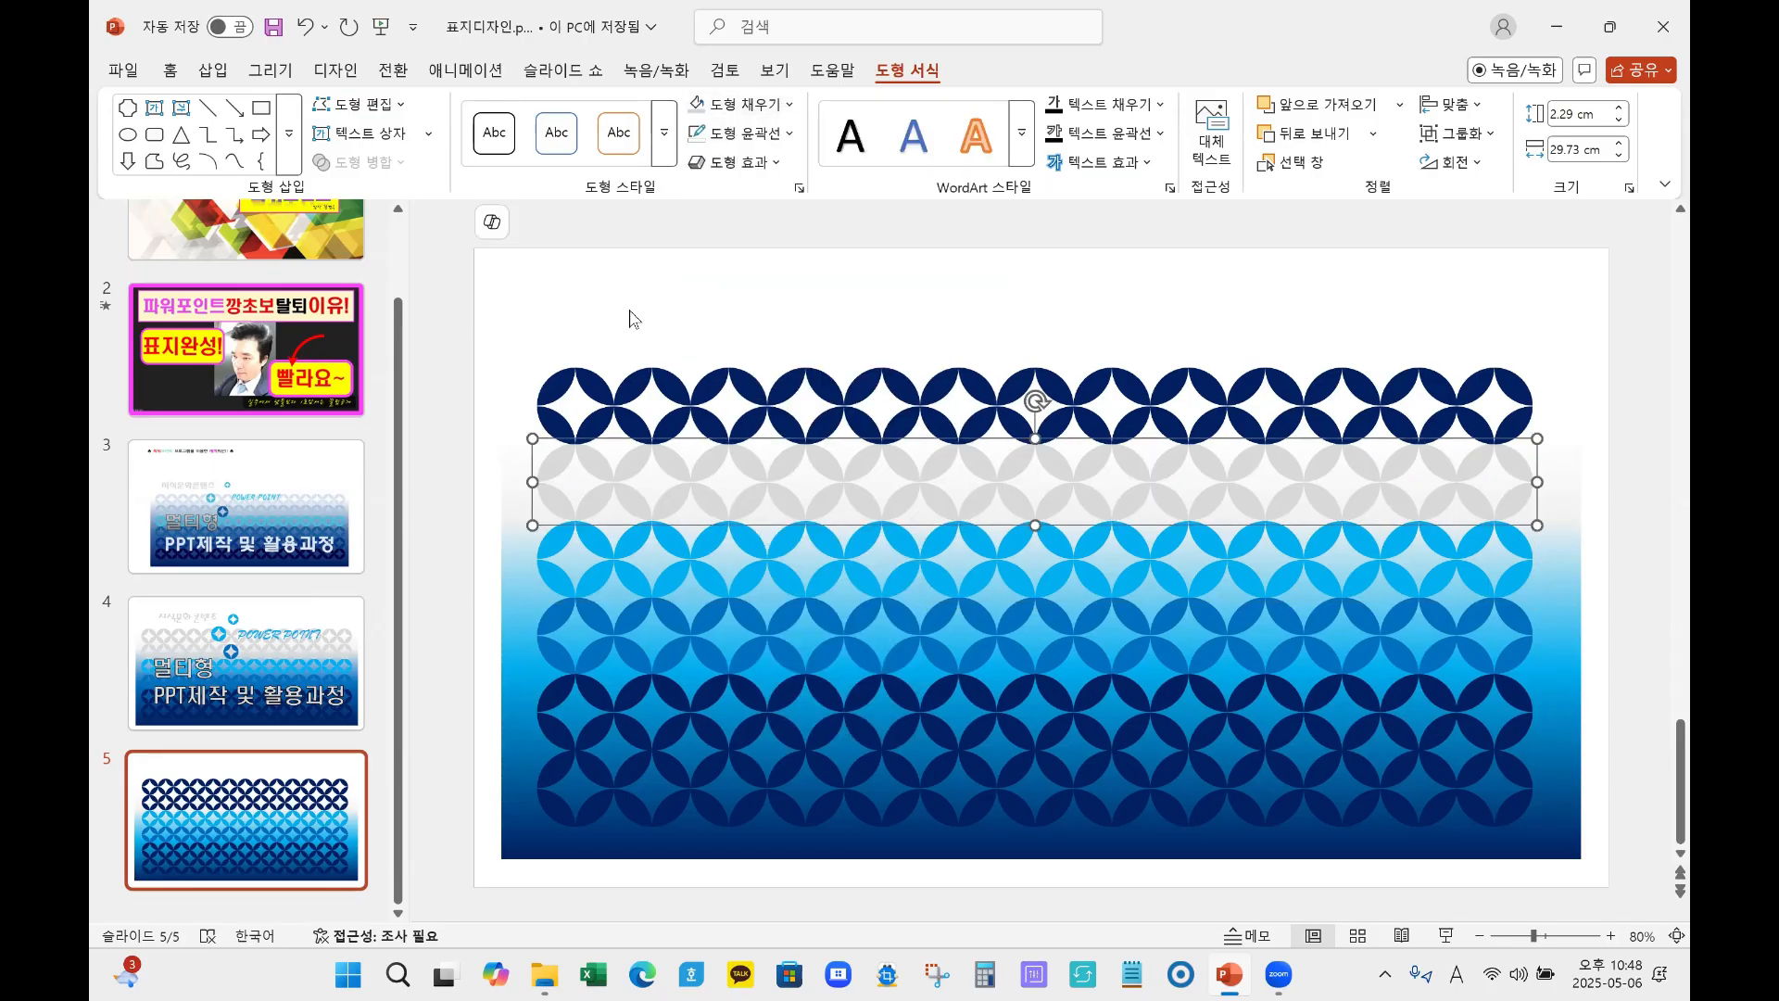
Step: Fill the topmost circle row with the palest gray, White, Background 1, Darker 5%
left_click(769, 105)
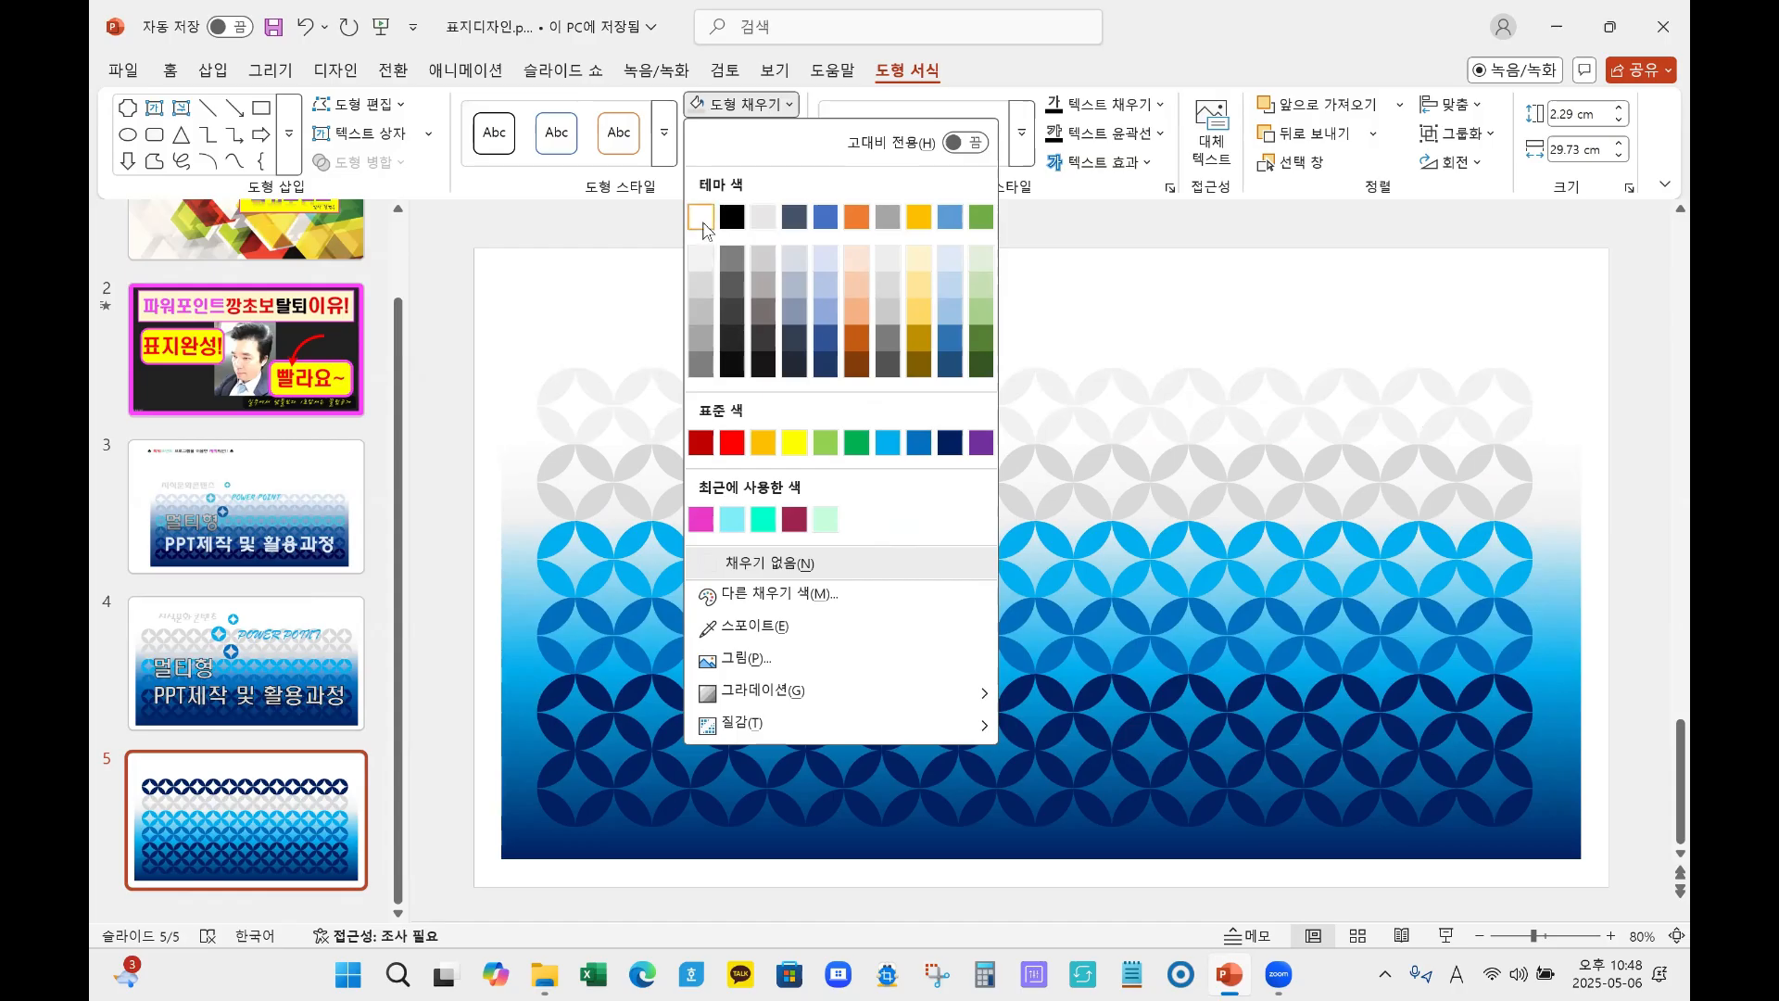
left_click(701, 217)
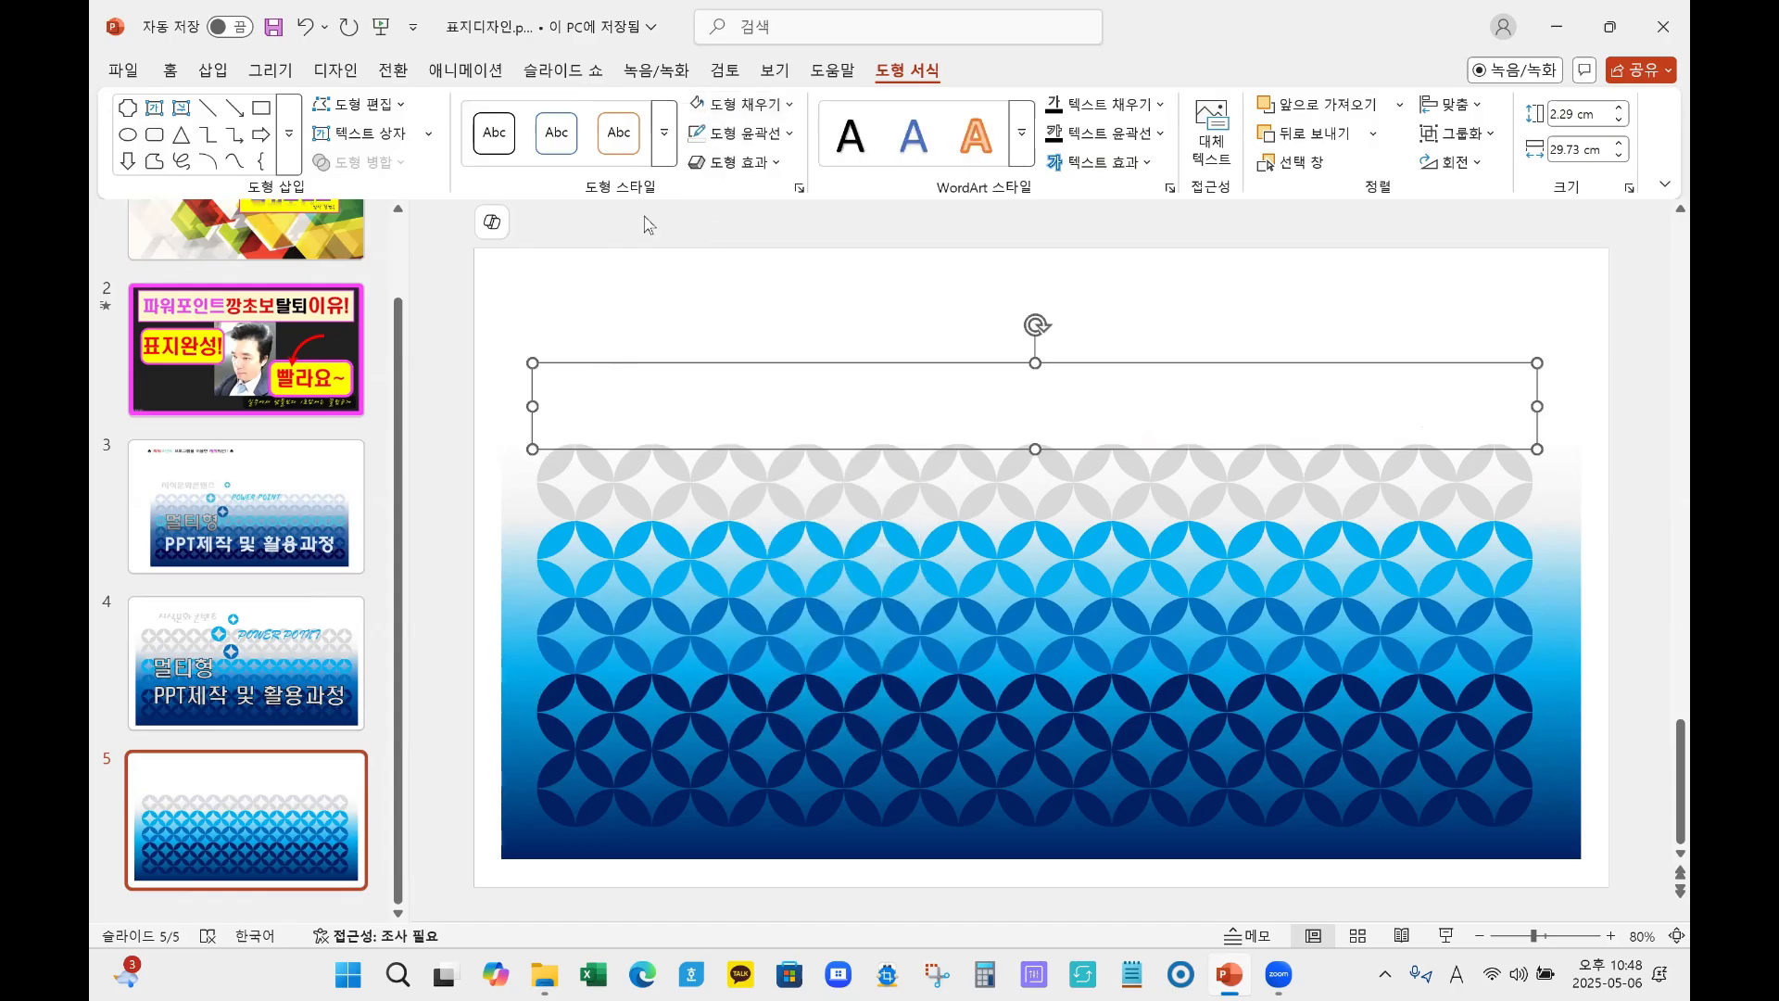
left_click(743, 108)
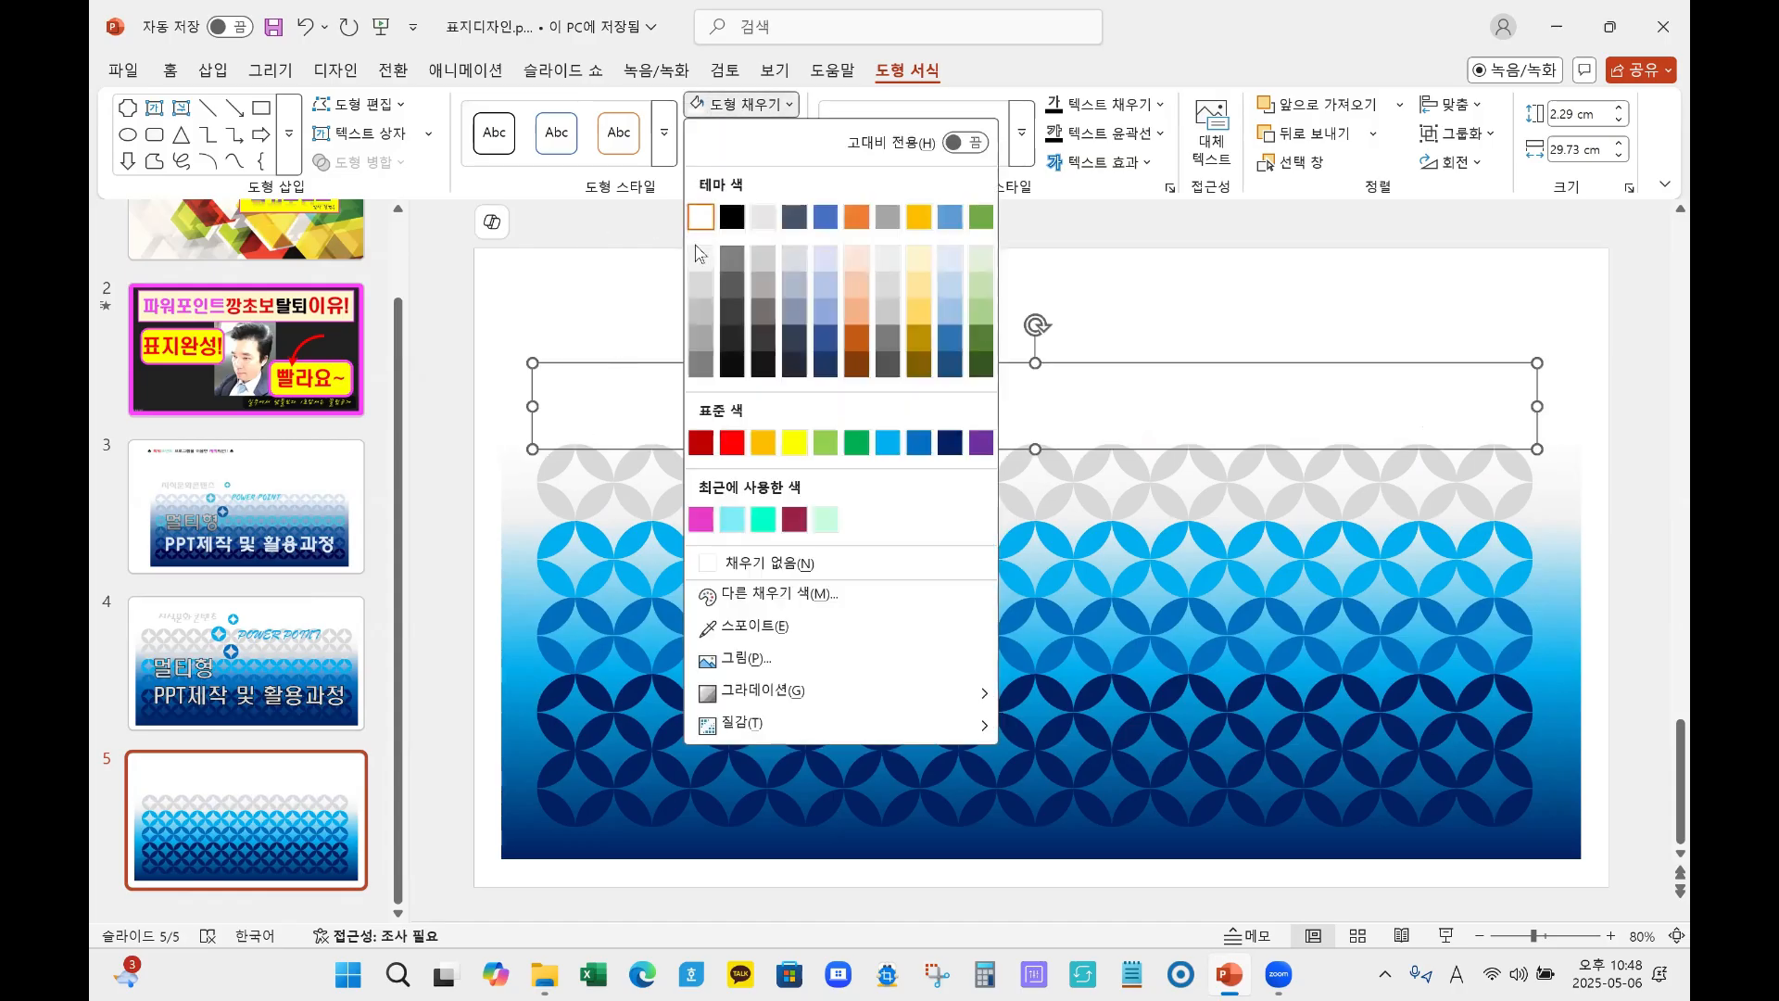
left_click(704, 255)
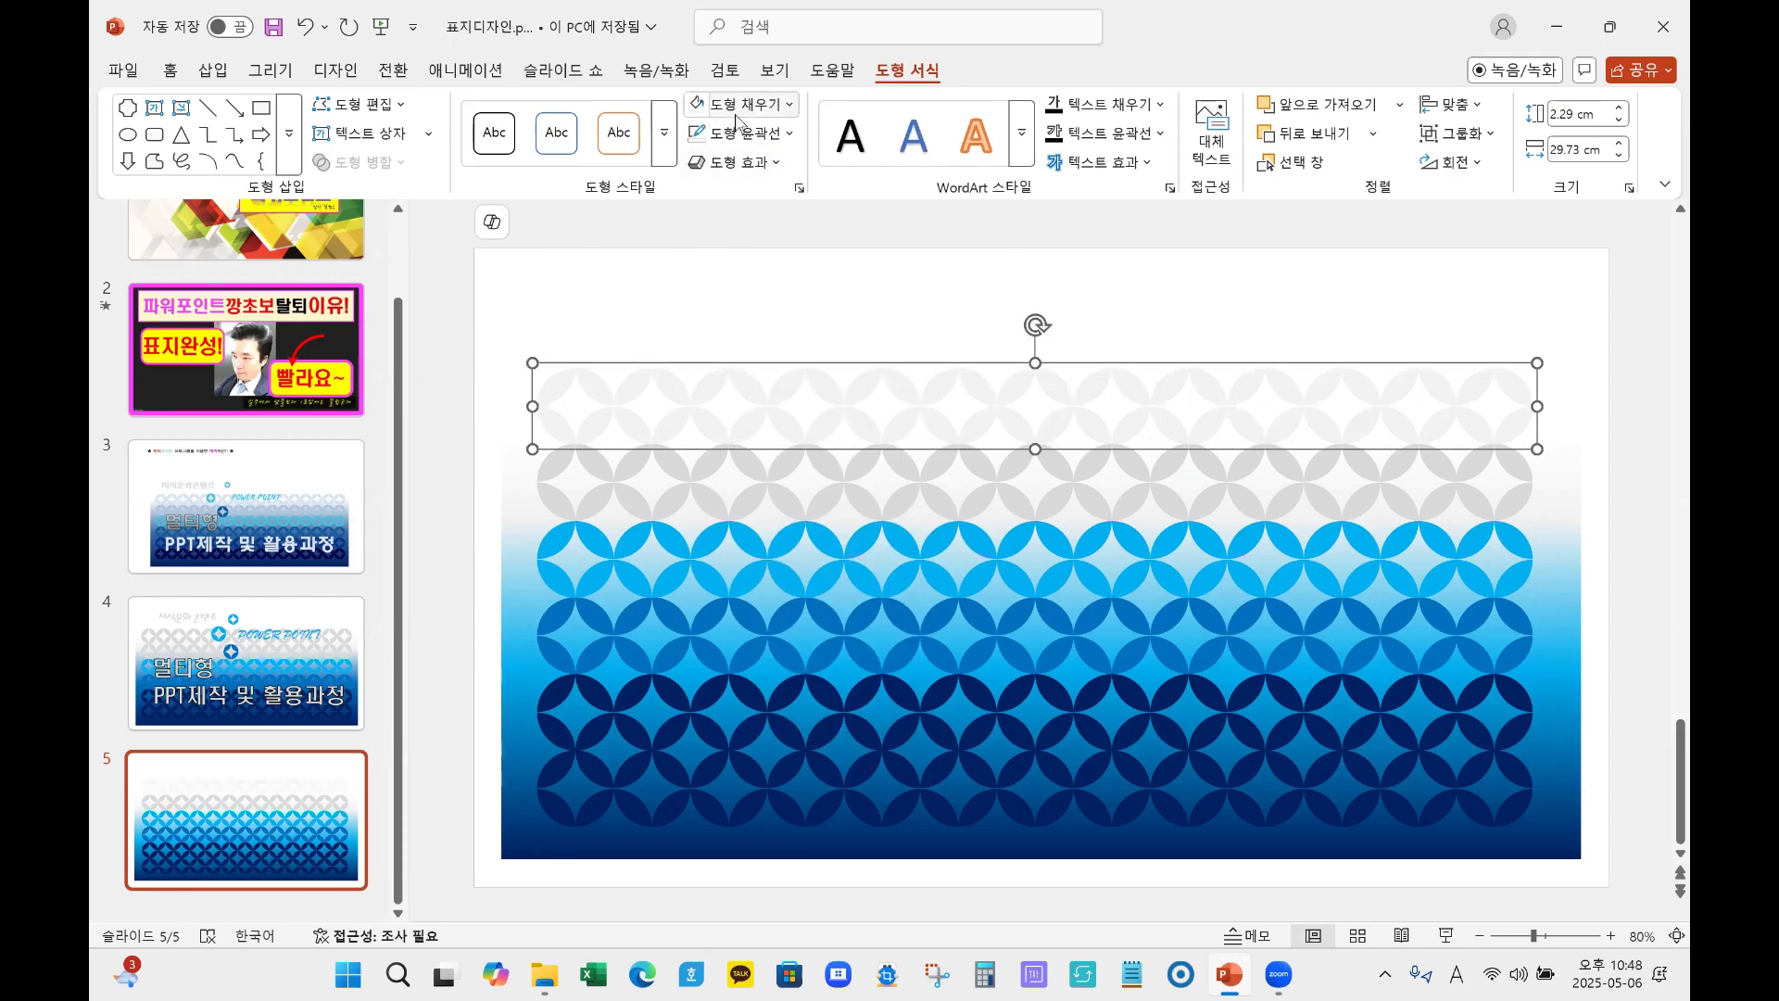
left_click(488, 464)
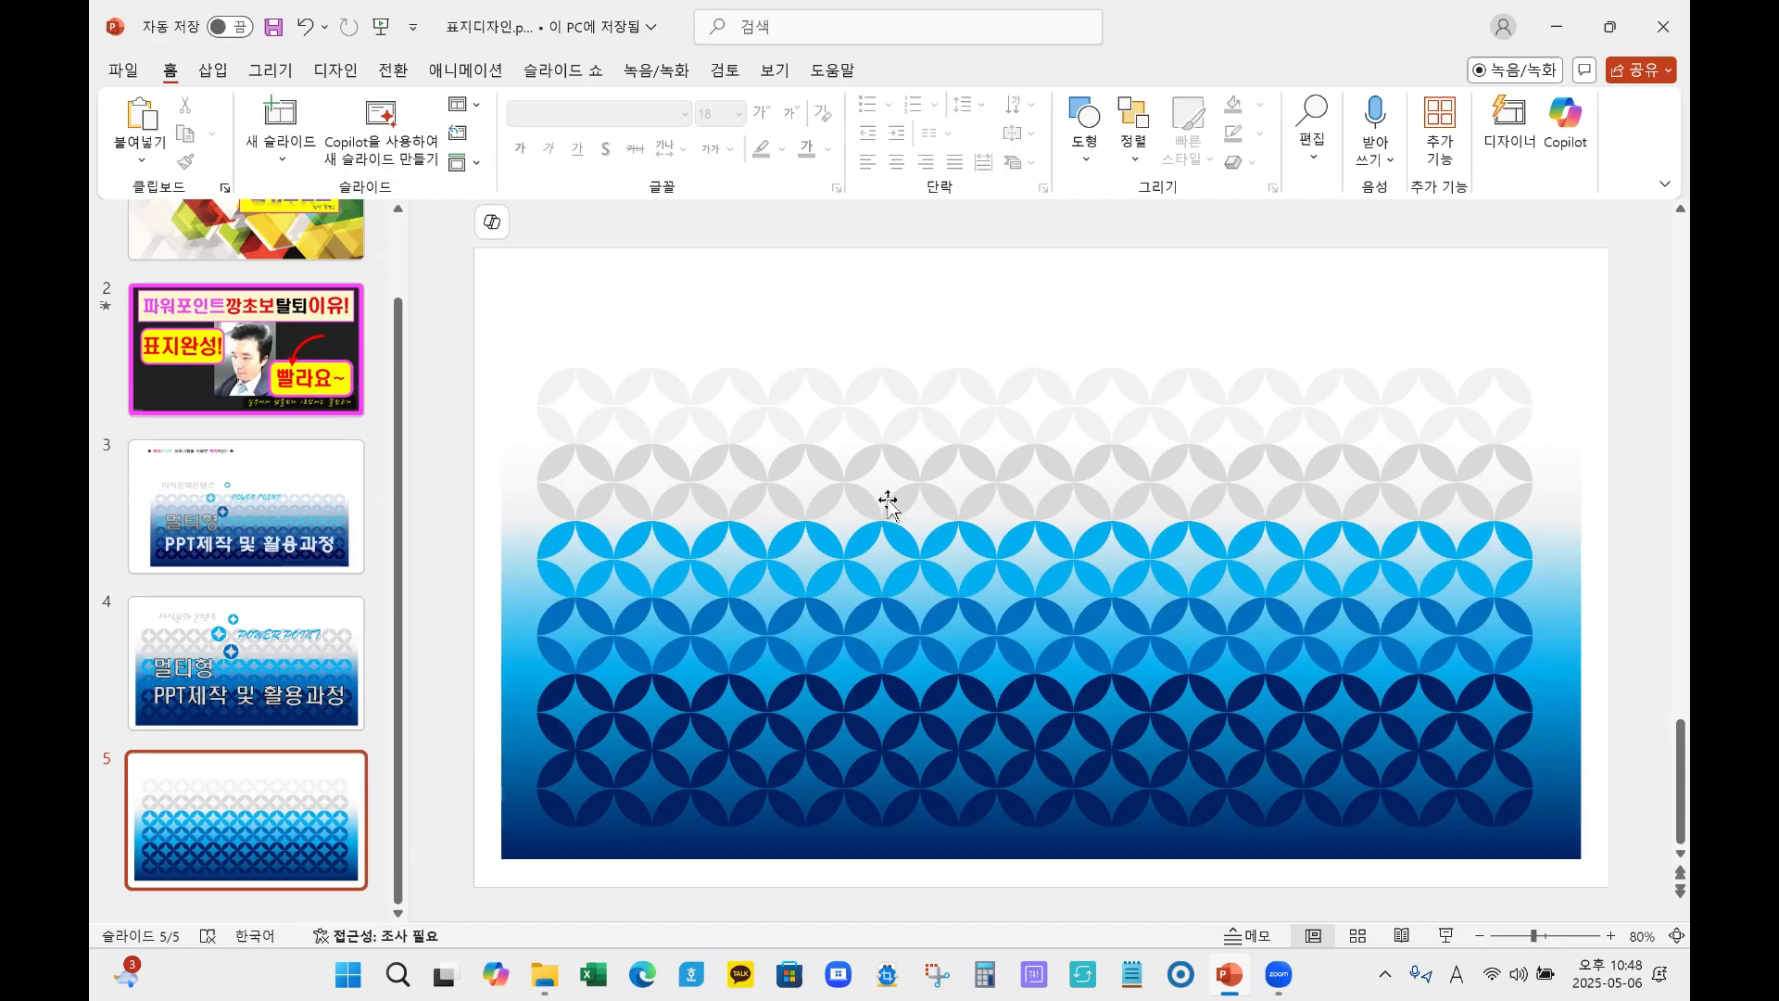
Step: Check the reference cover on slide 4, and insert black-fill WordArt reading "지식문화콘텐츠" on slide 5
left_click(300, 663)
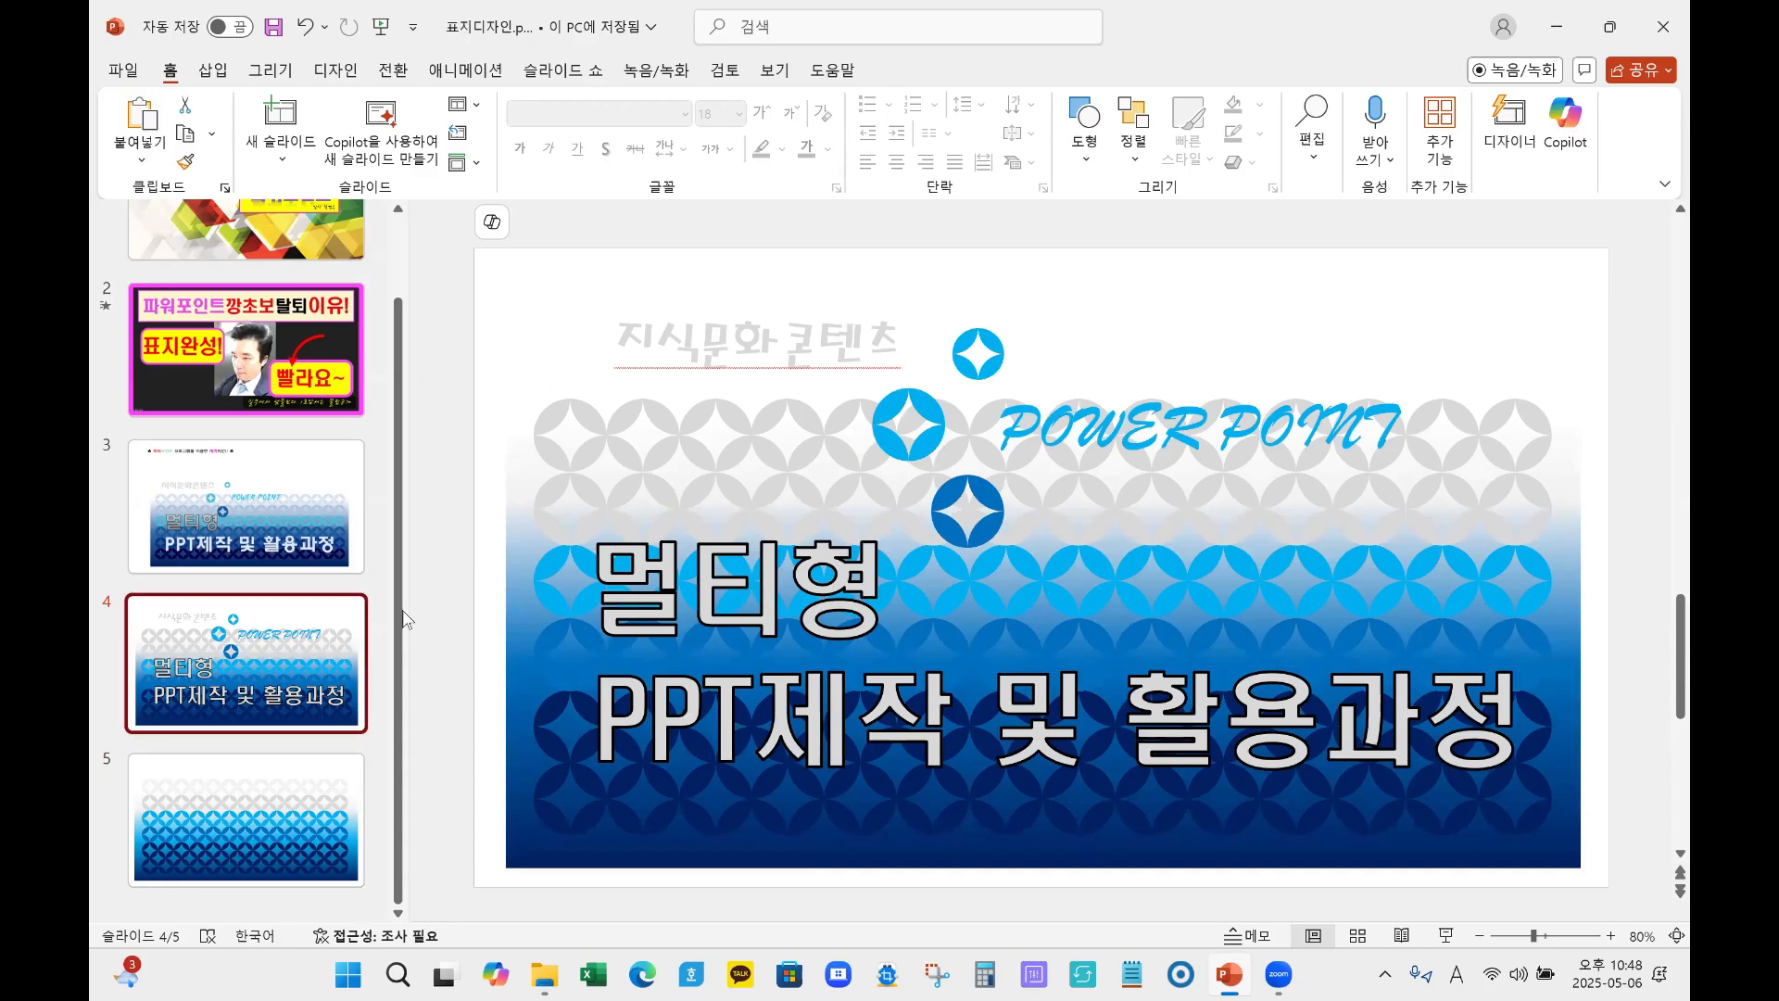
left_click(294, 811)
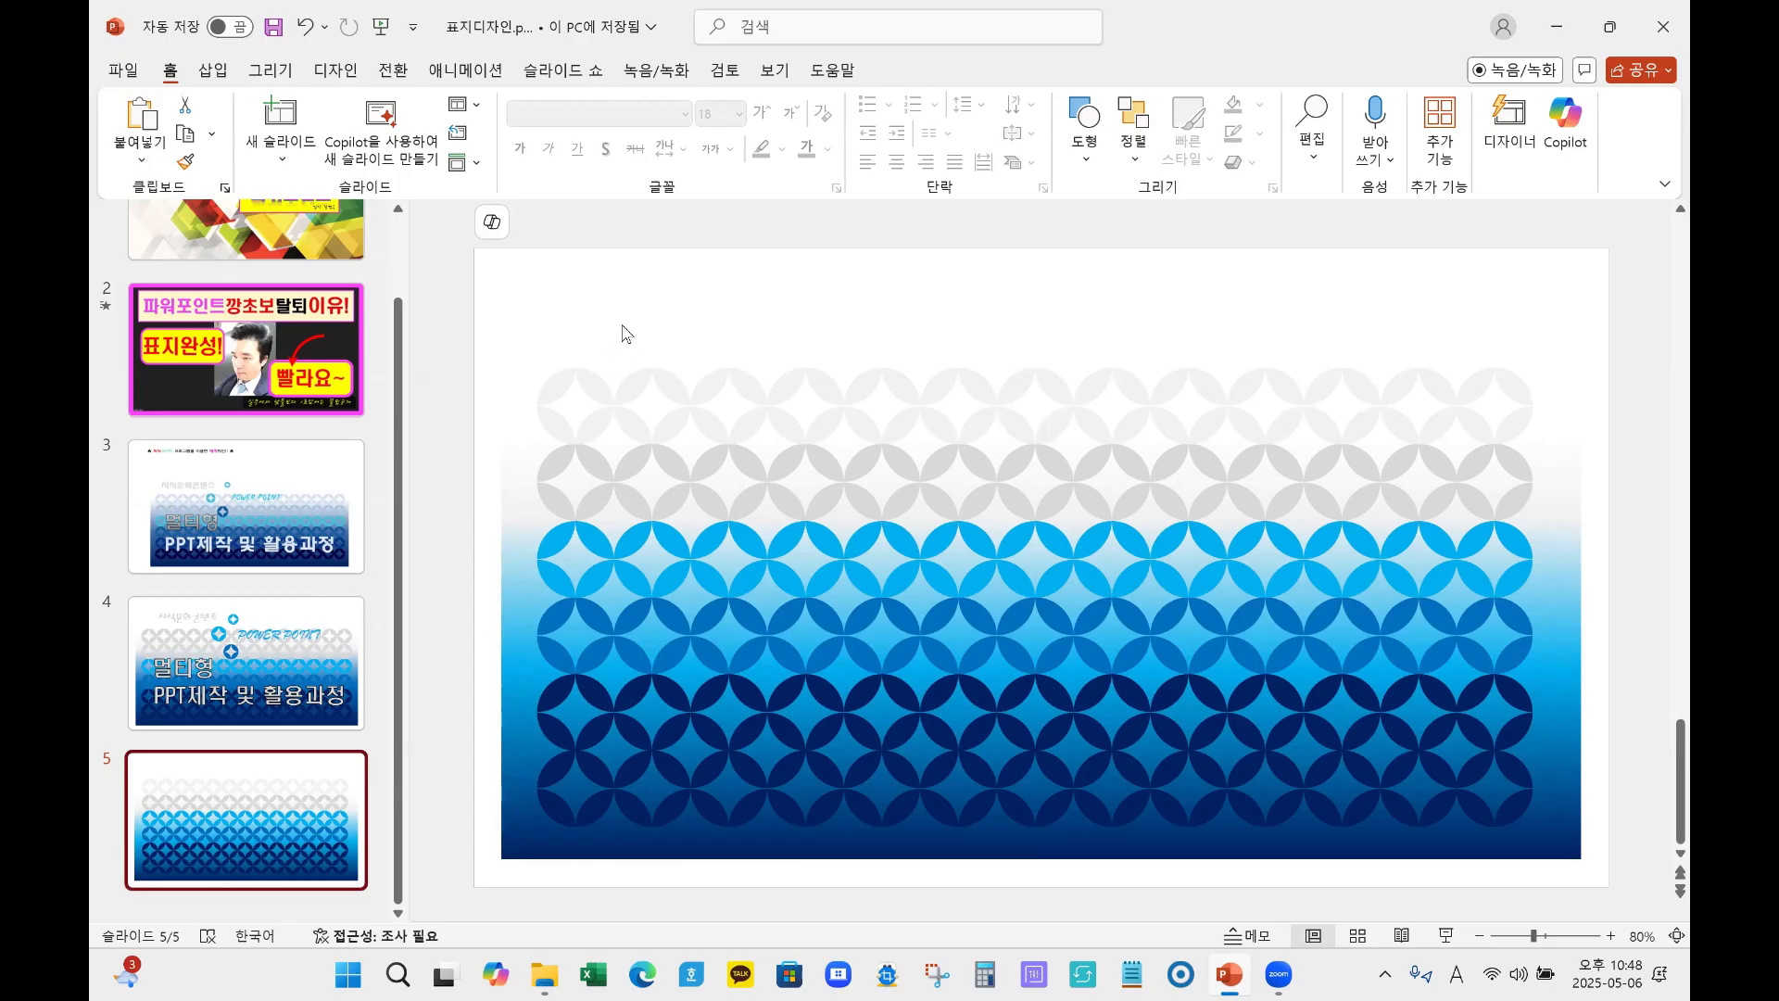
left_click(213, 71)
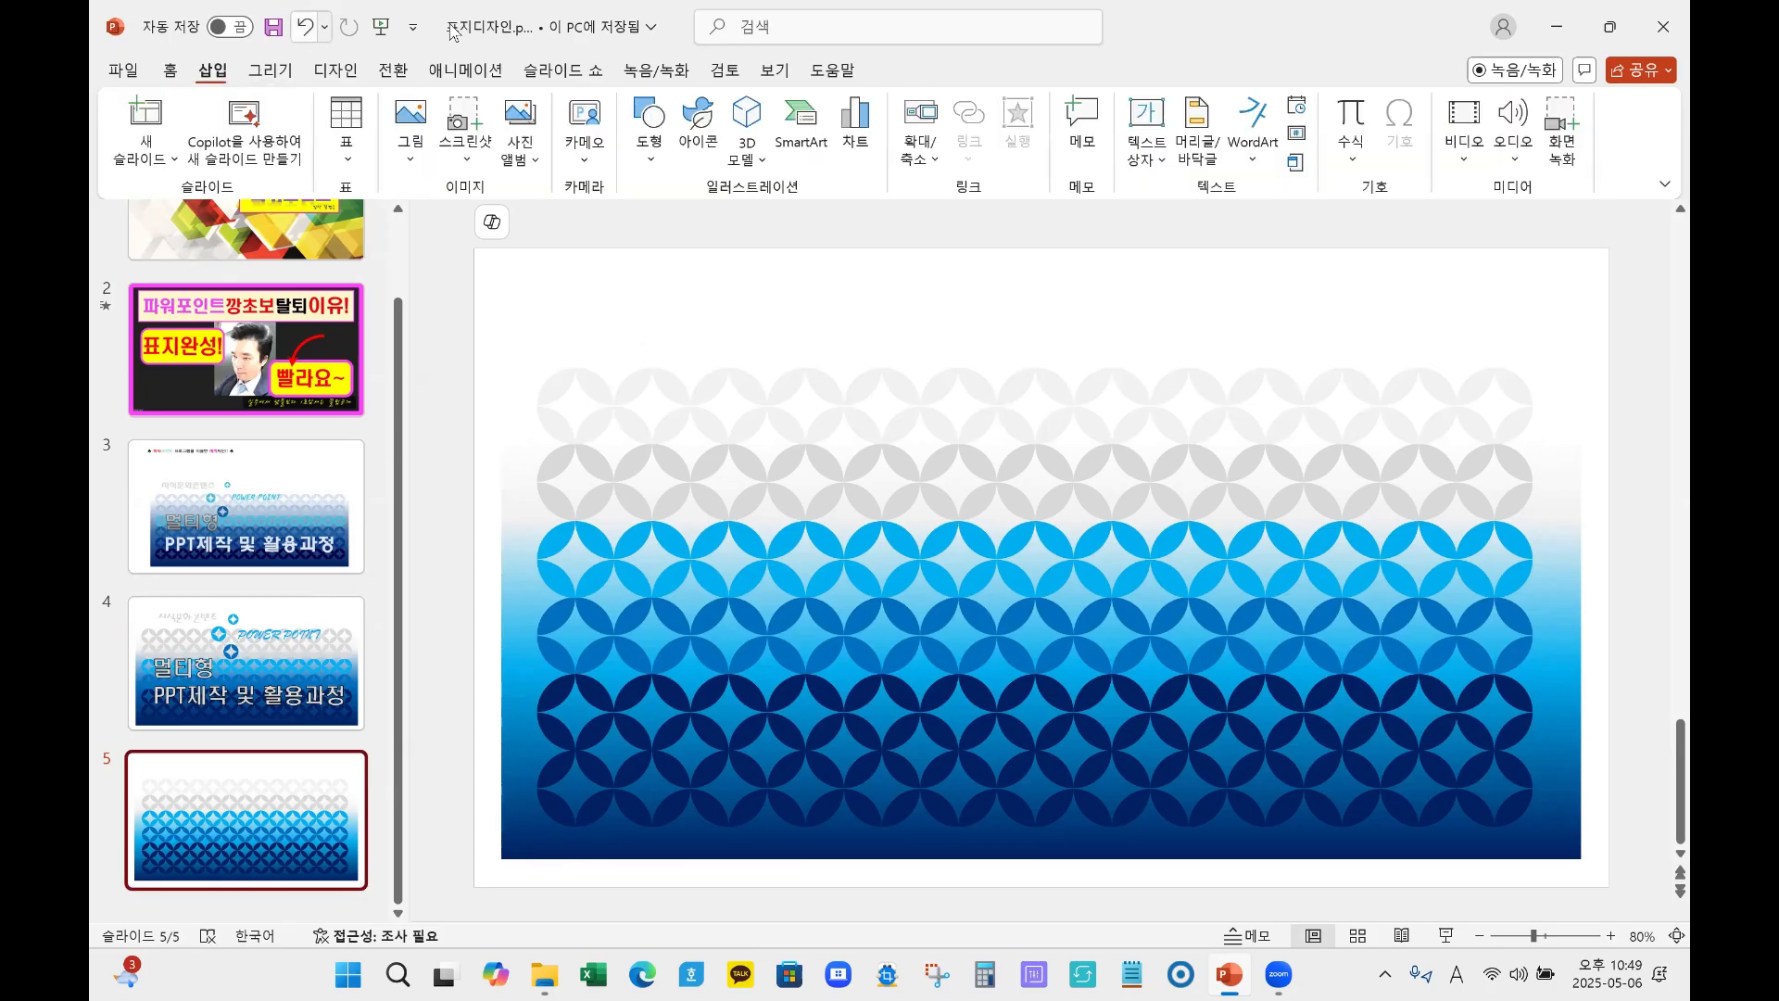
left_click(1256, 158)
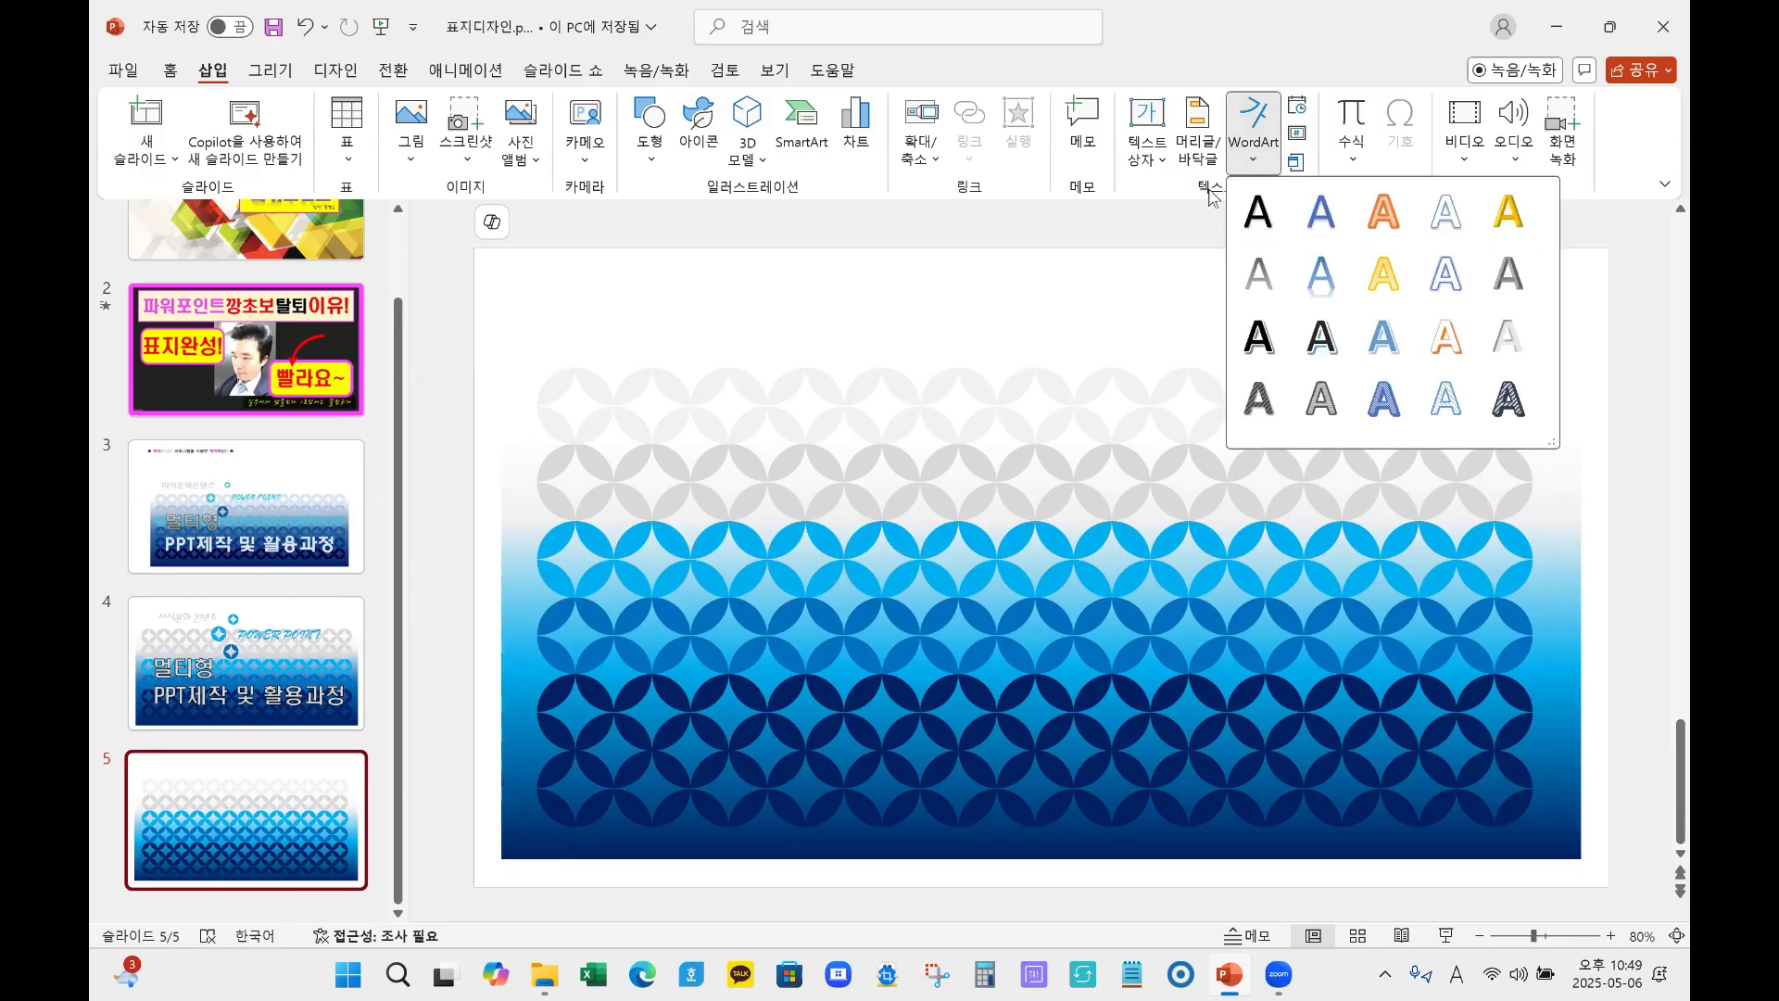
left_click(1262, 218)
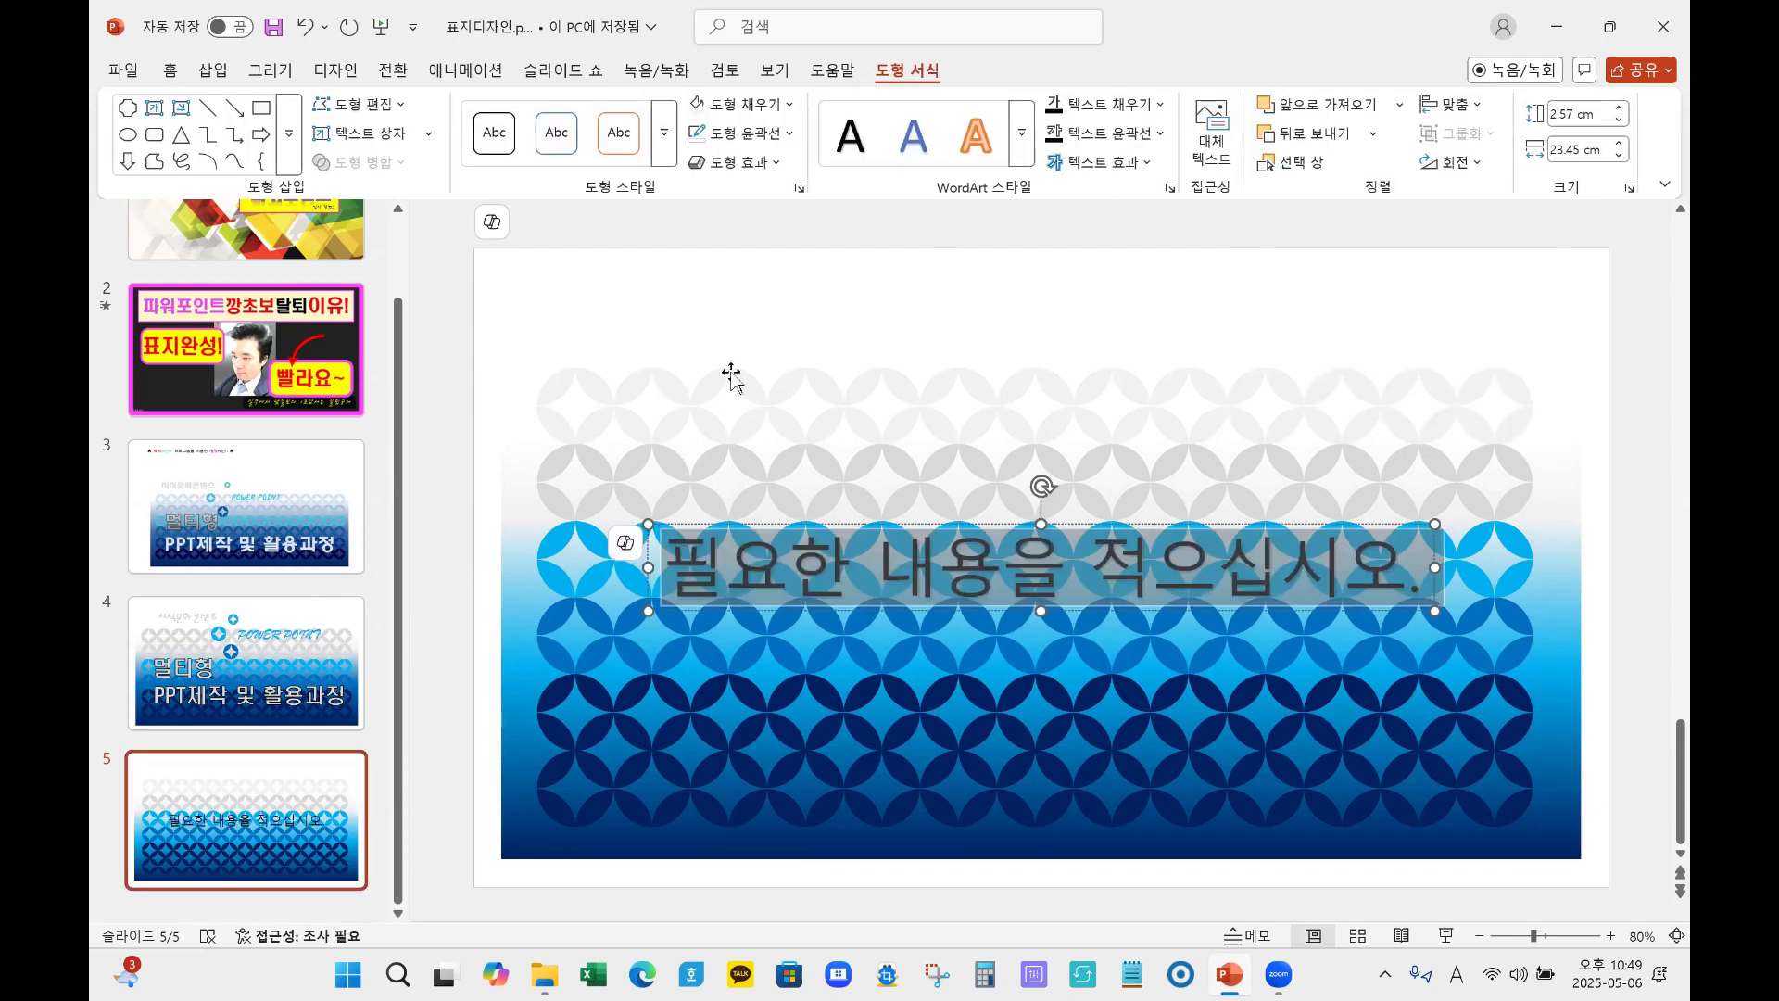
key("Delete")
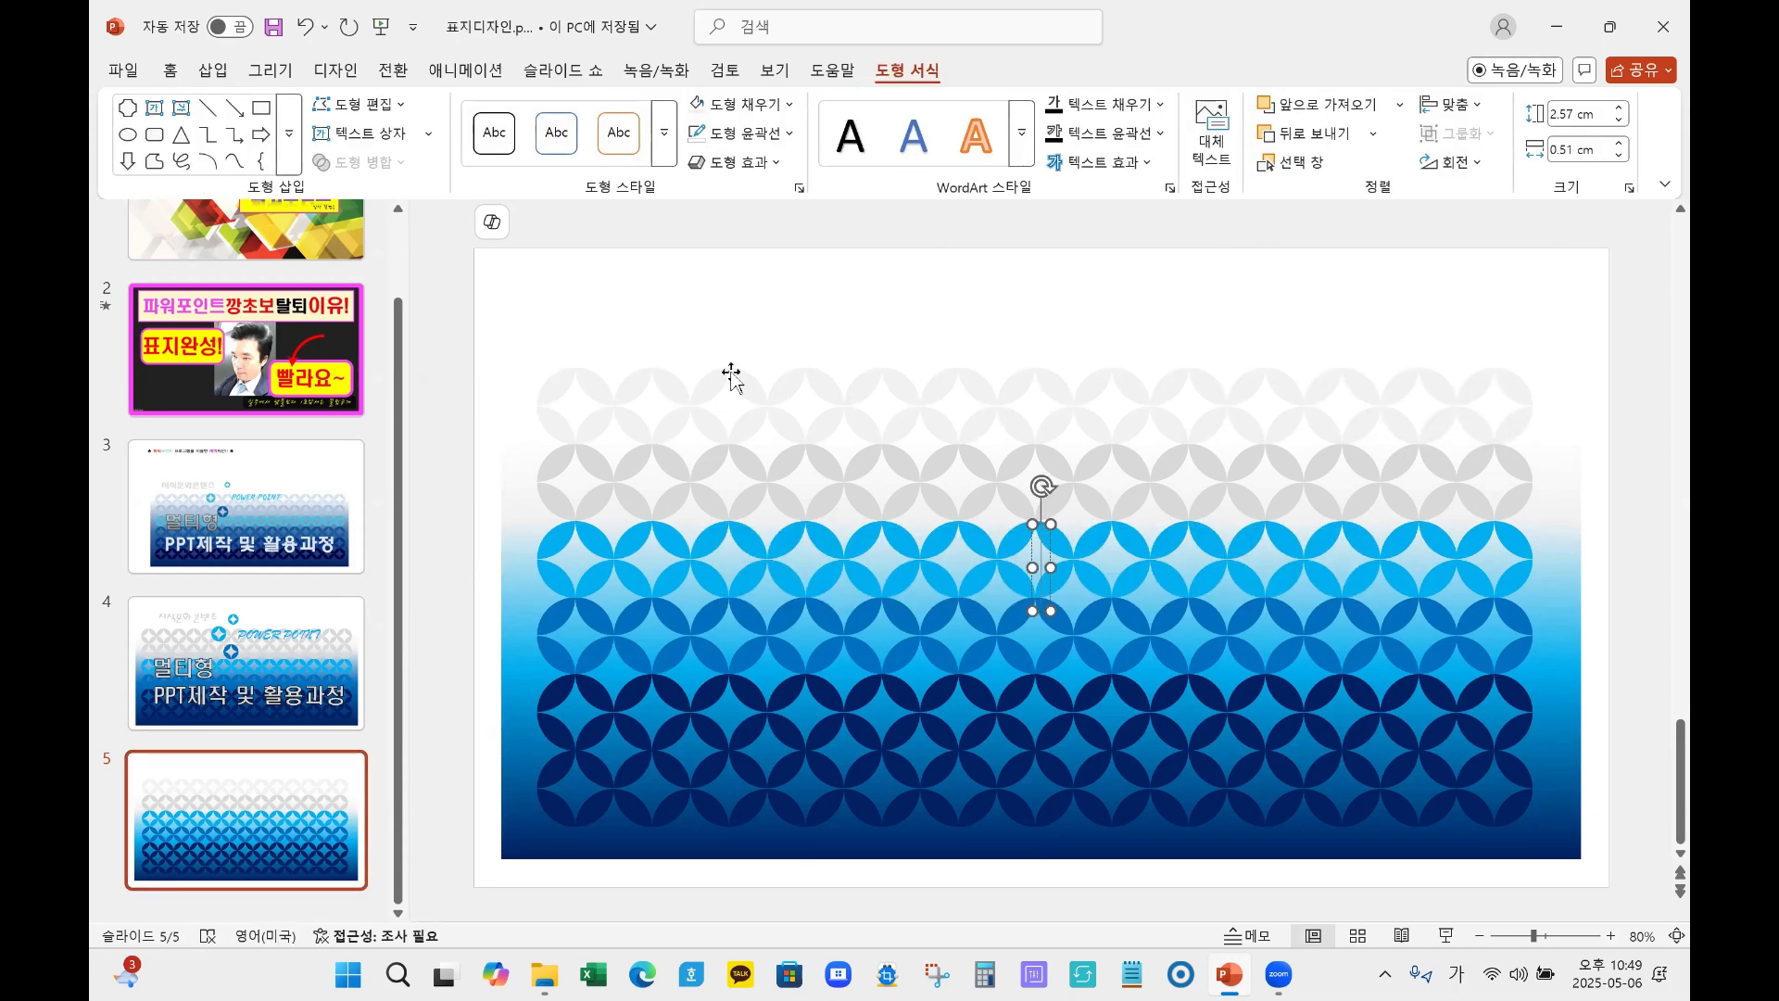
type("지식")
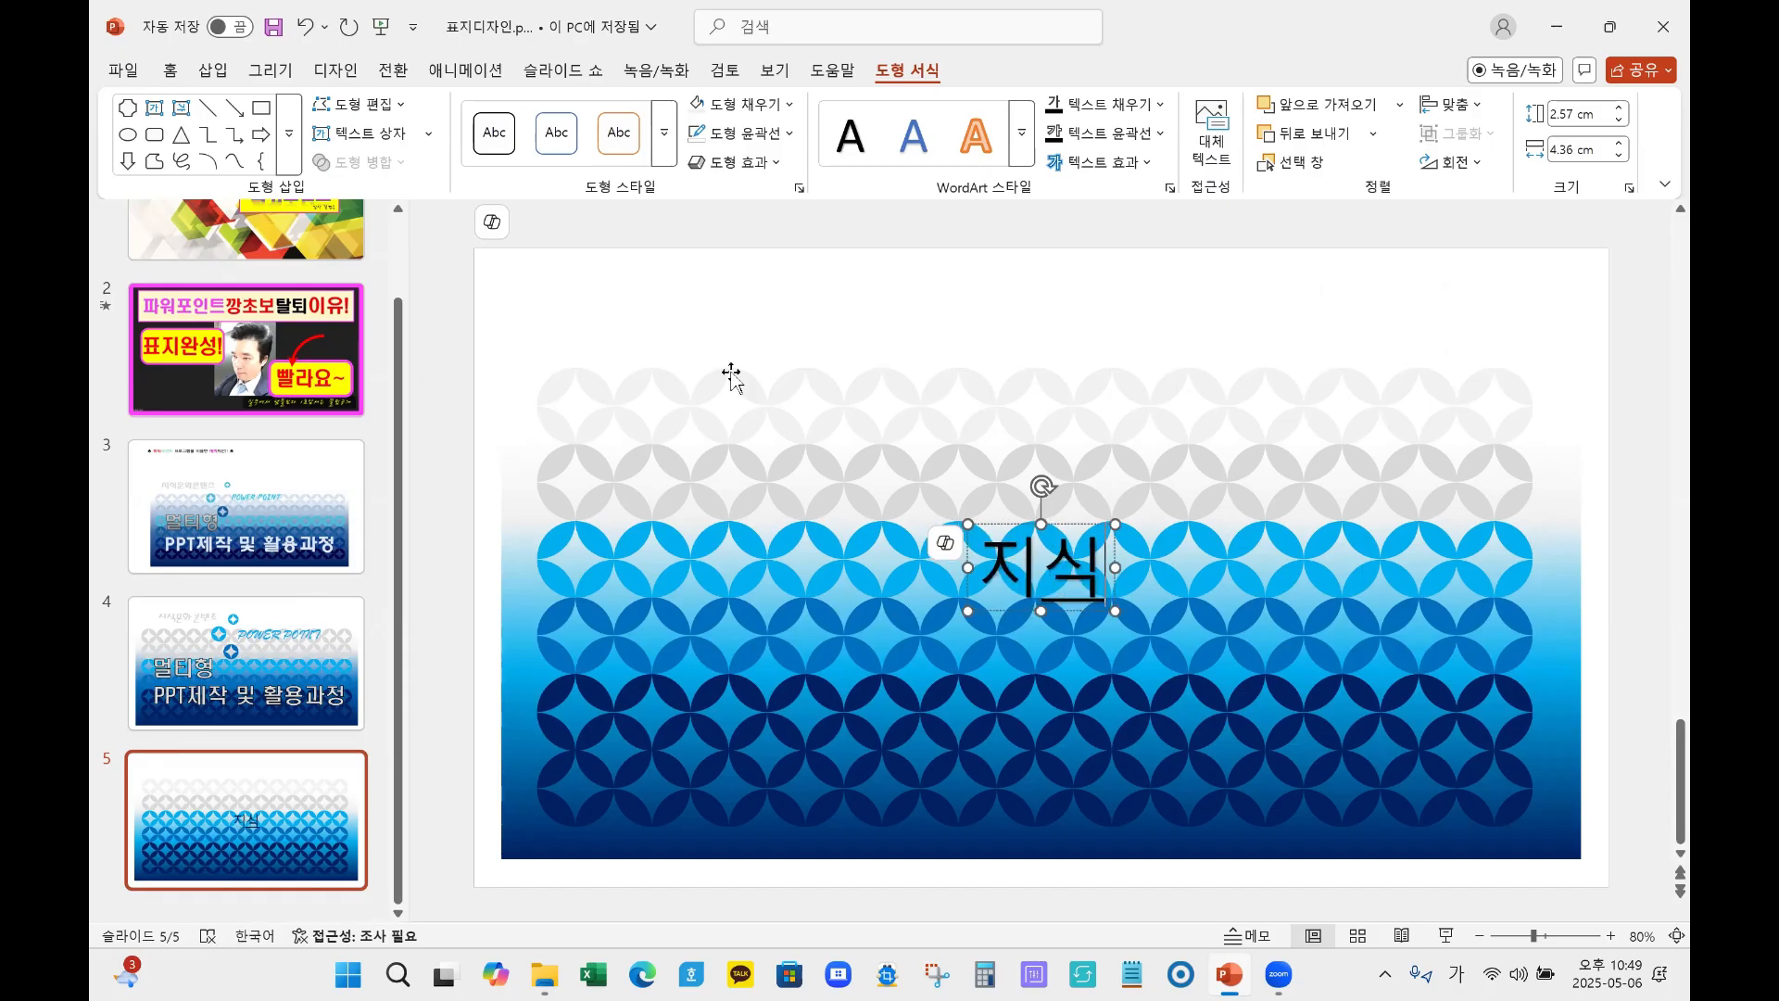
type("문호화콘")
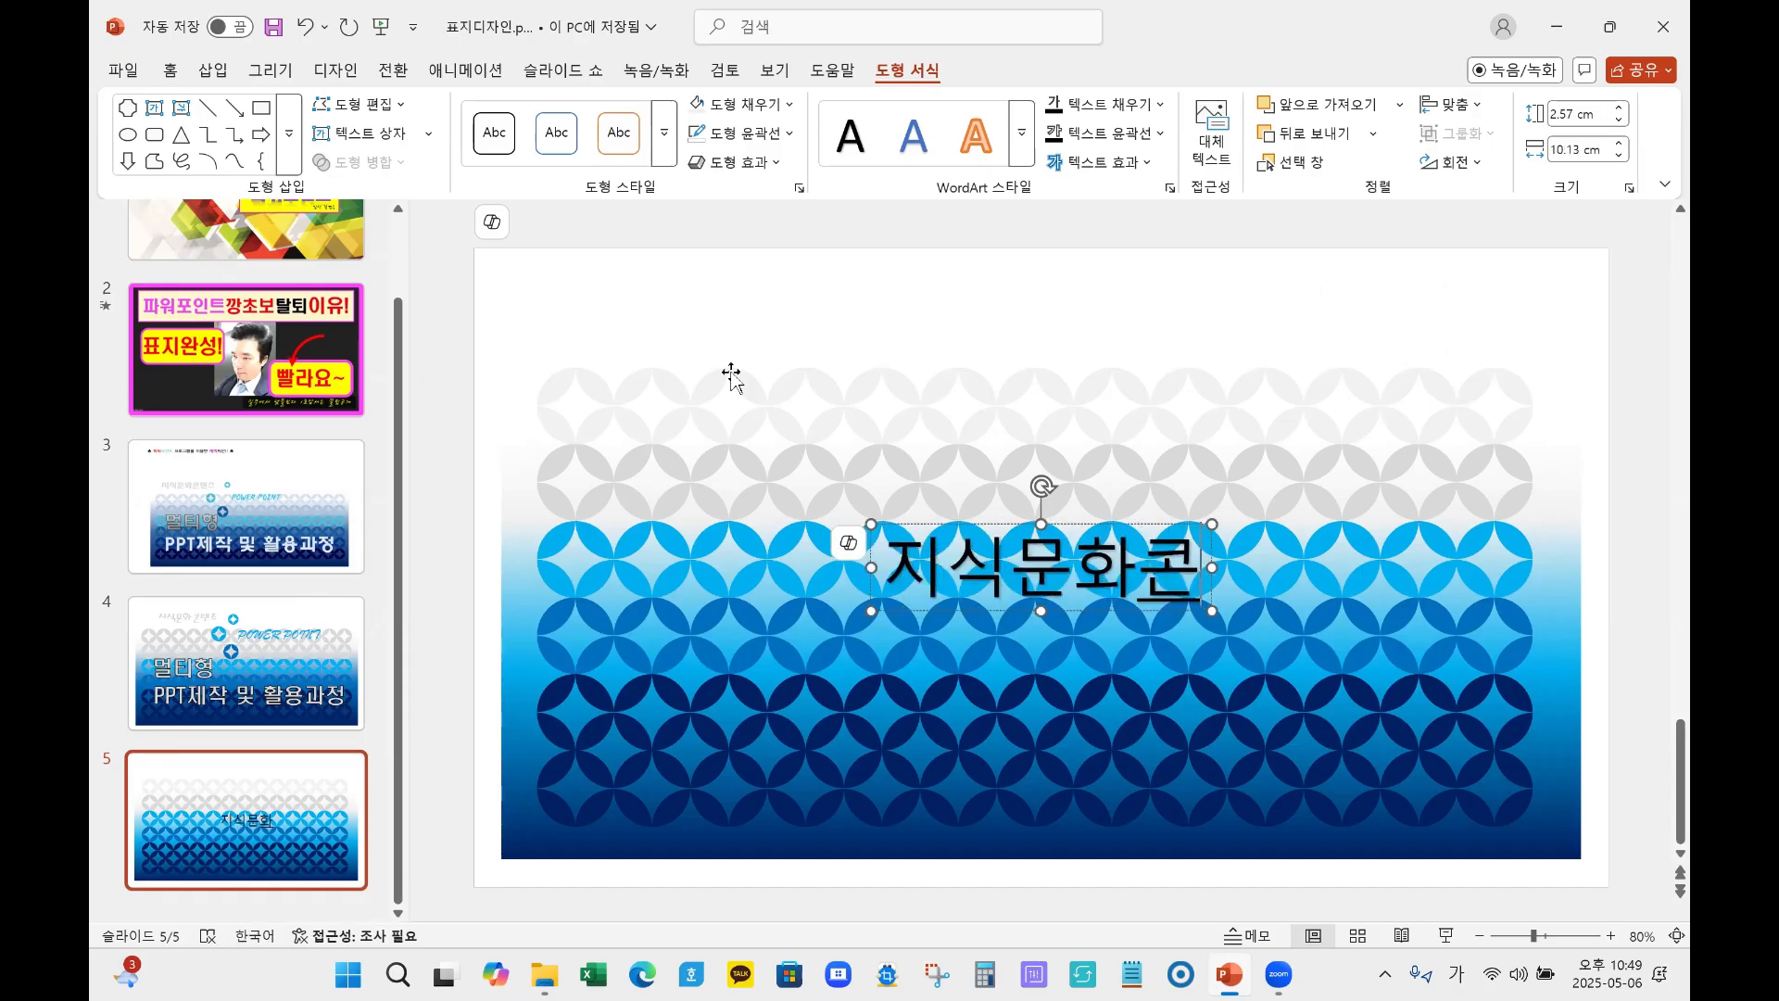
type("텐ㅊㅡ")
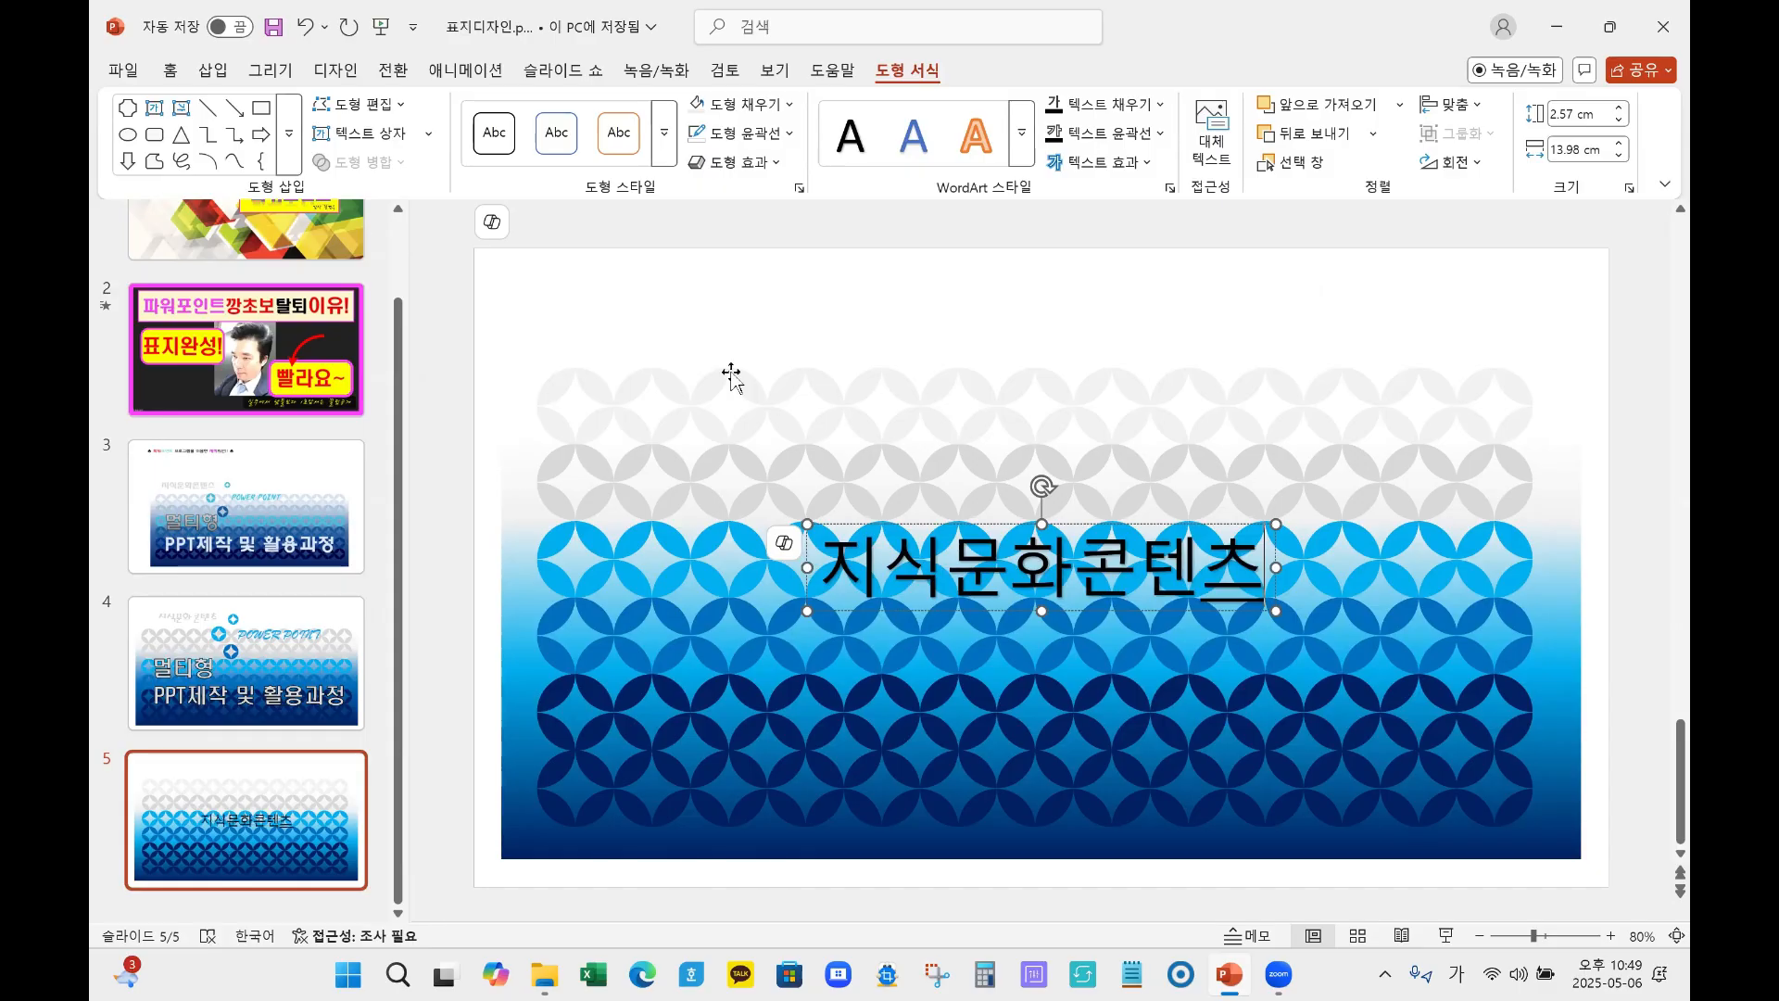
Step: Move the "지식문화콘텐츠" WordArt up and left into the white area above the top circle row
left_click(916, 526)
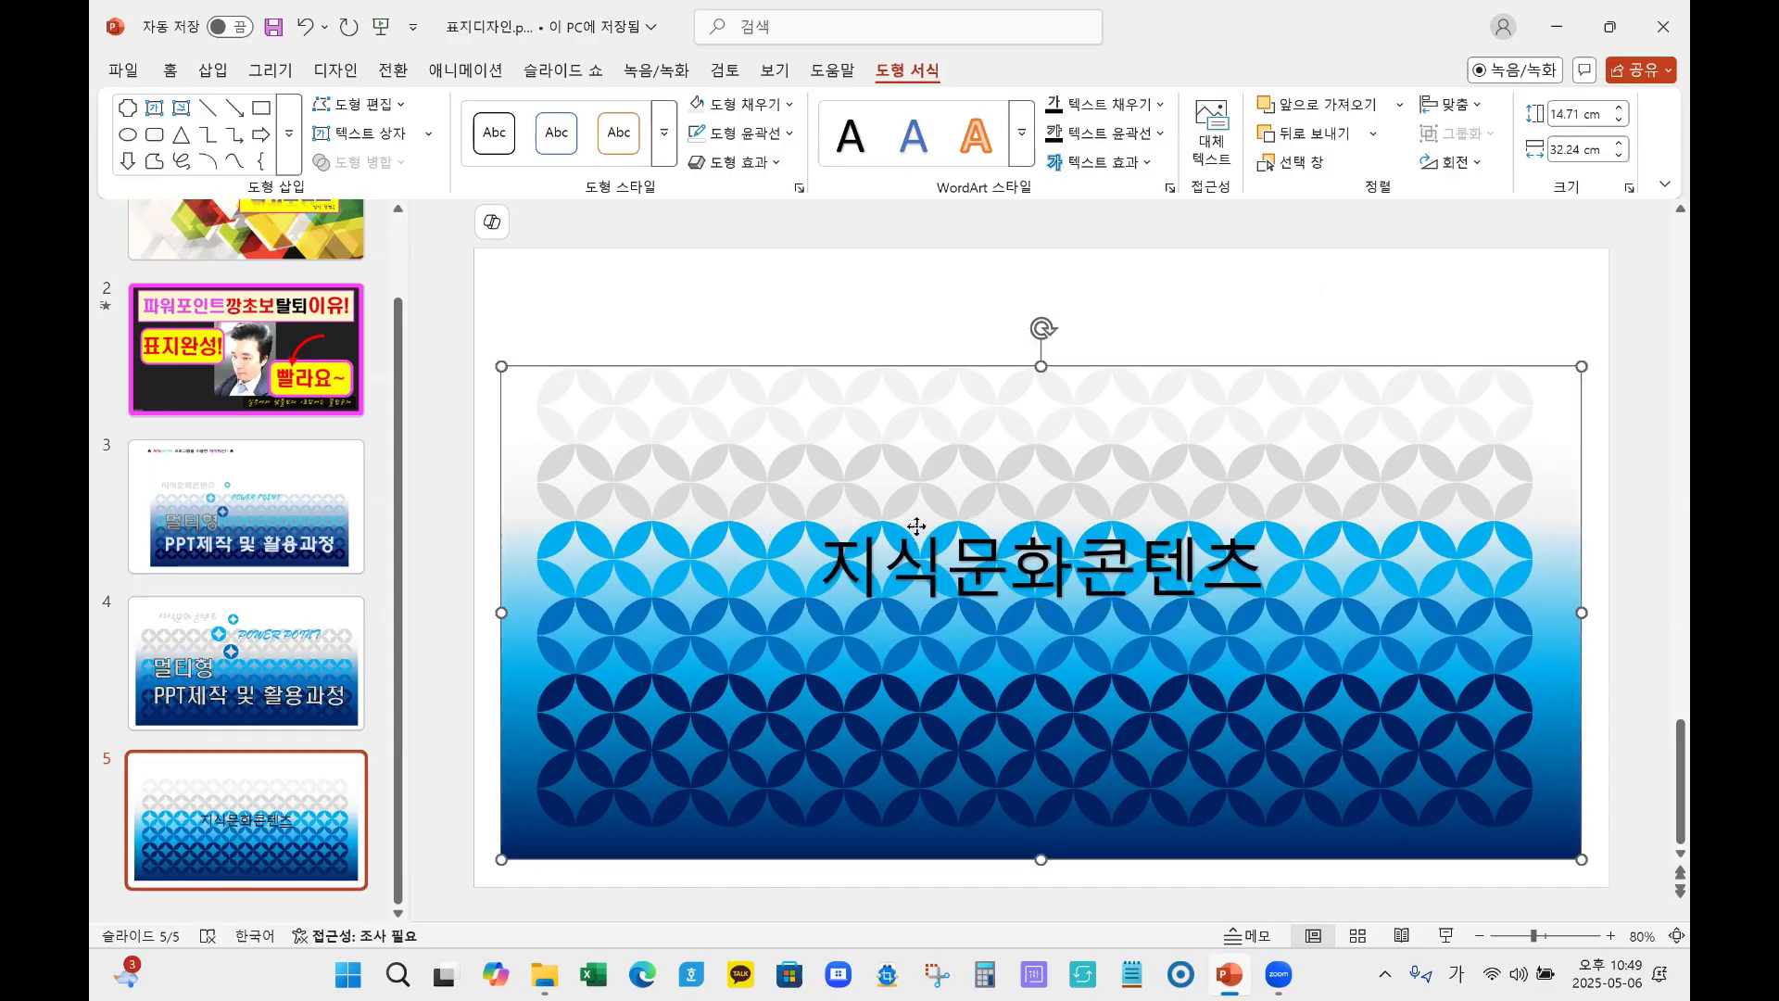
left_click(928, 544)
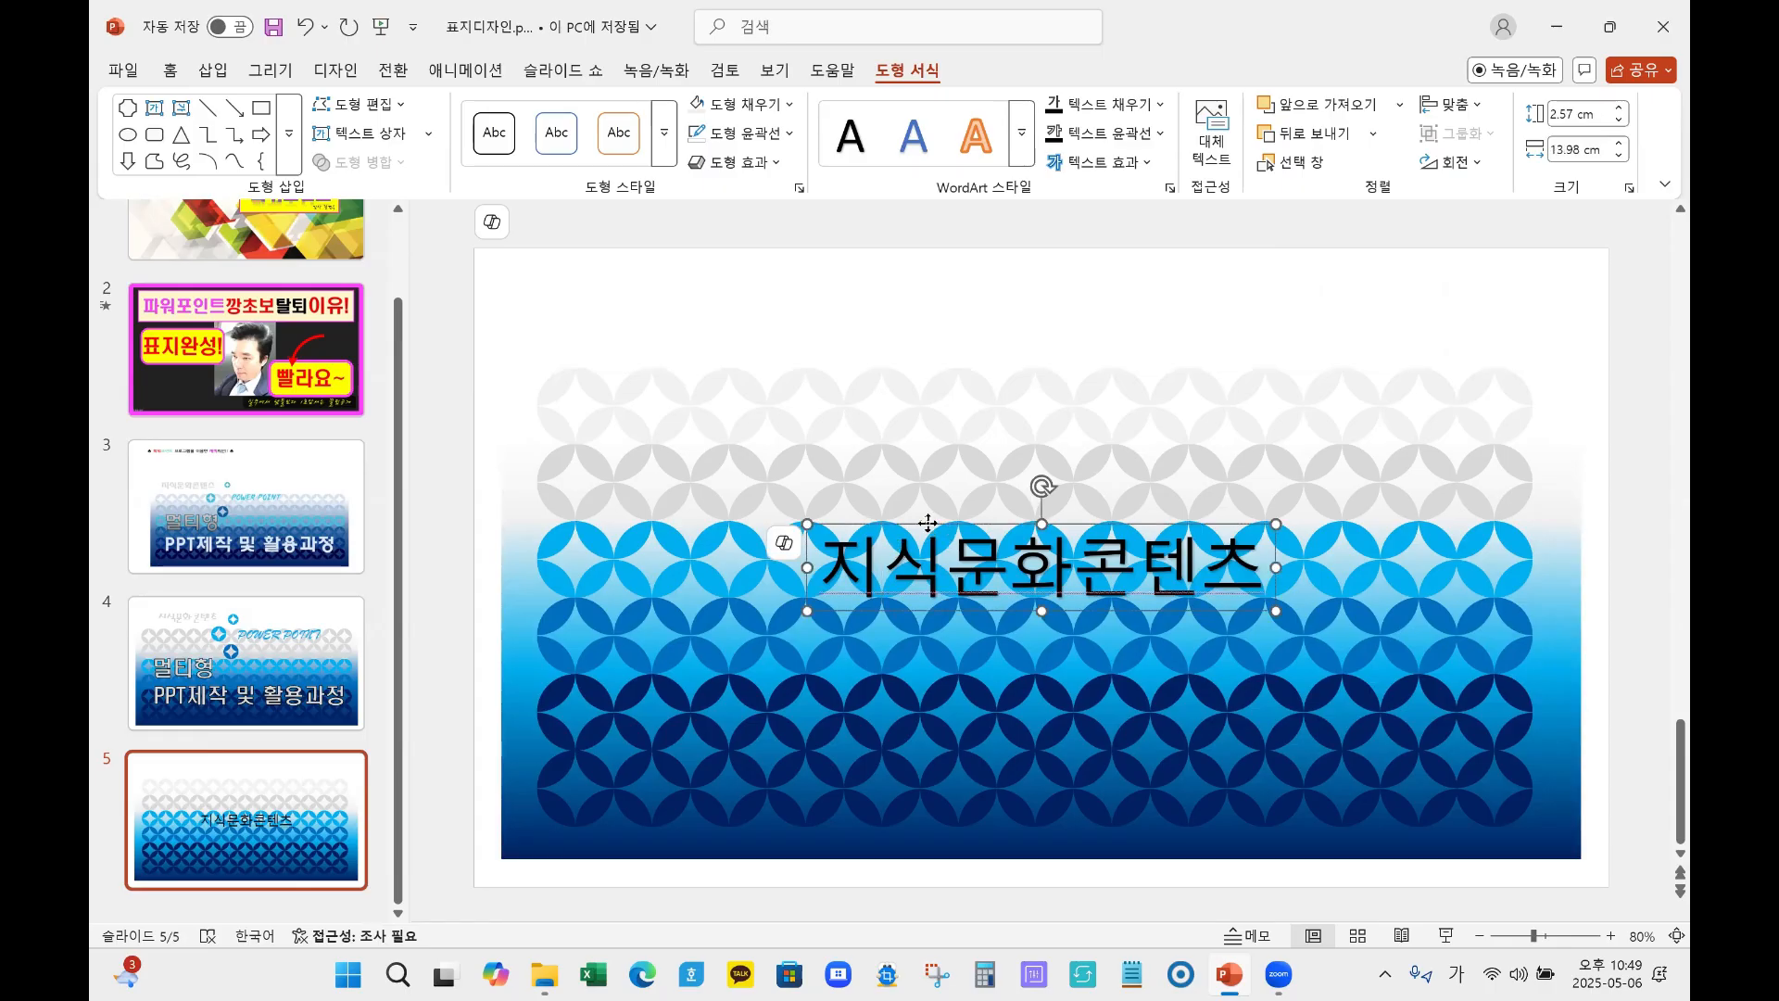
left_click_drag(927, 524, 682, 275)
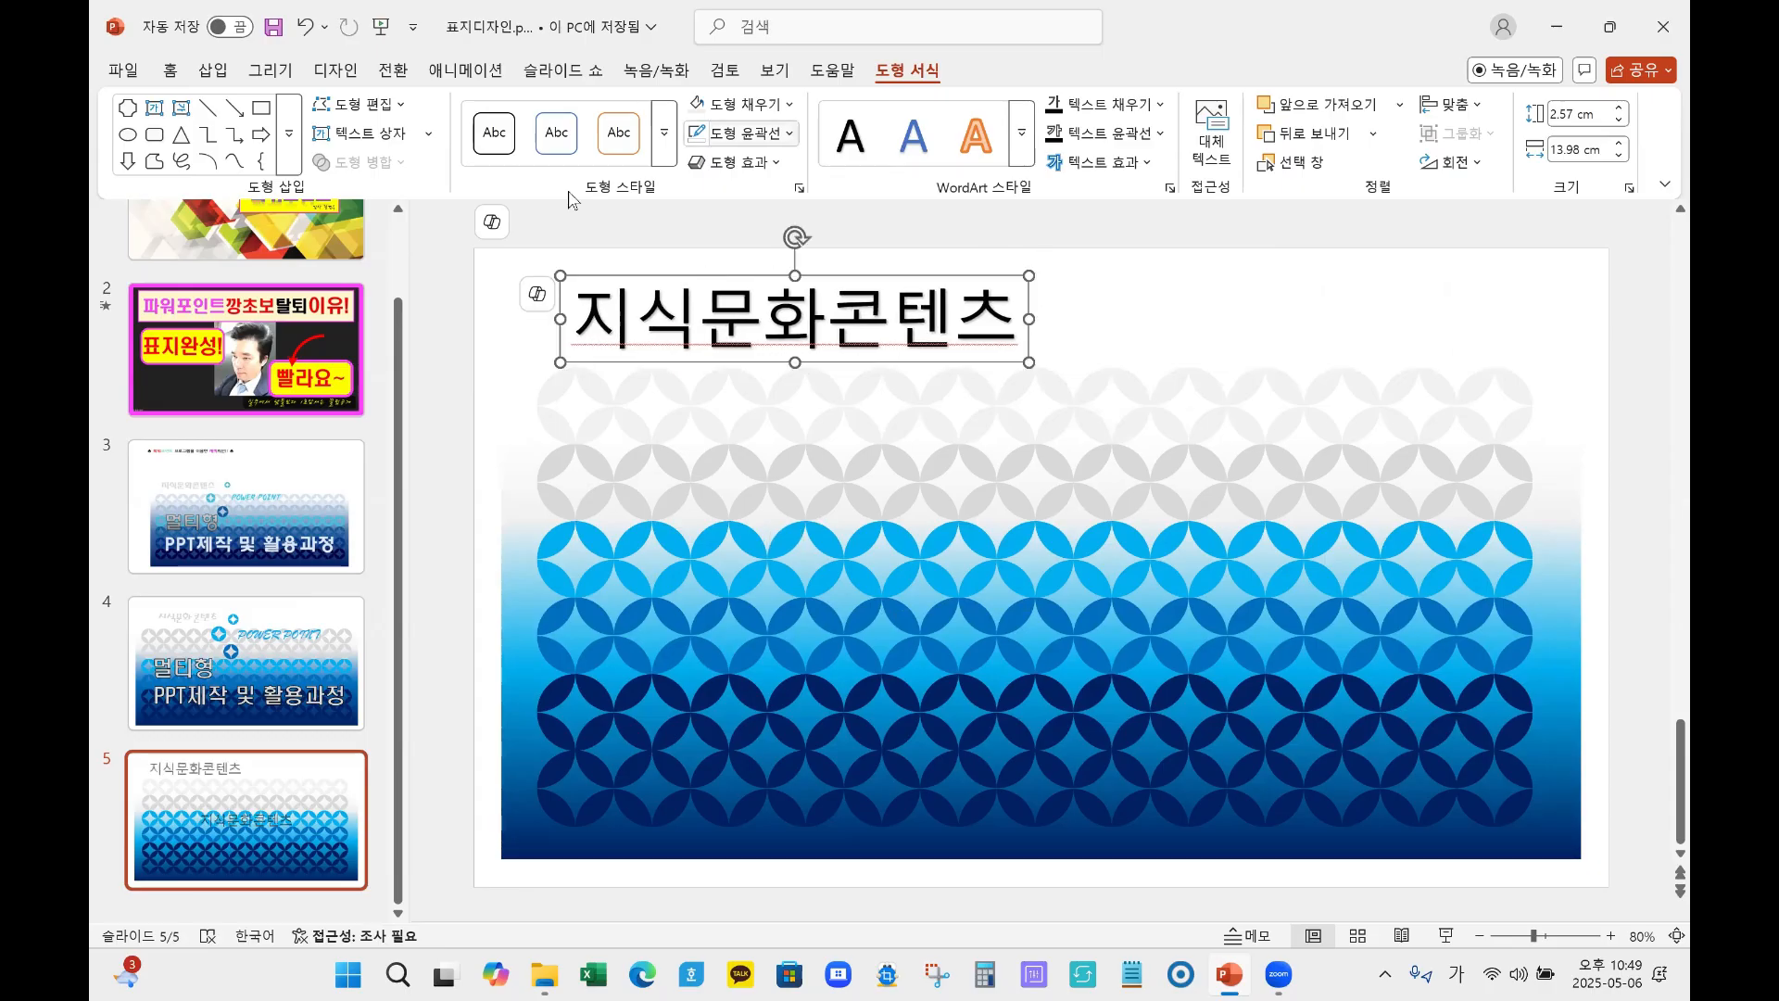
Step: Set the "지식문화콘텐츠" WordArt's font to 휴먼매직체 and turn off its text shadow
left_click(170, 74)
left_click(640, 111)
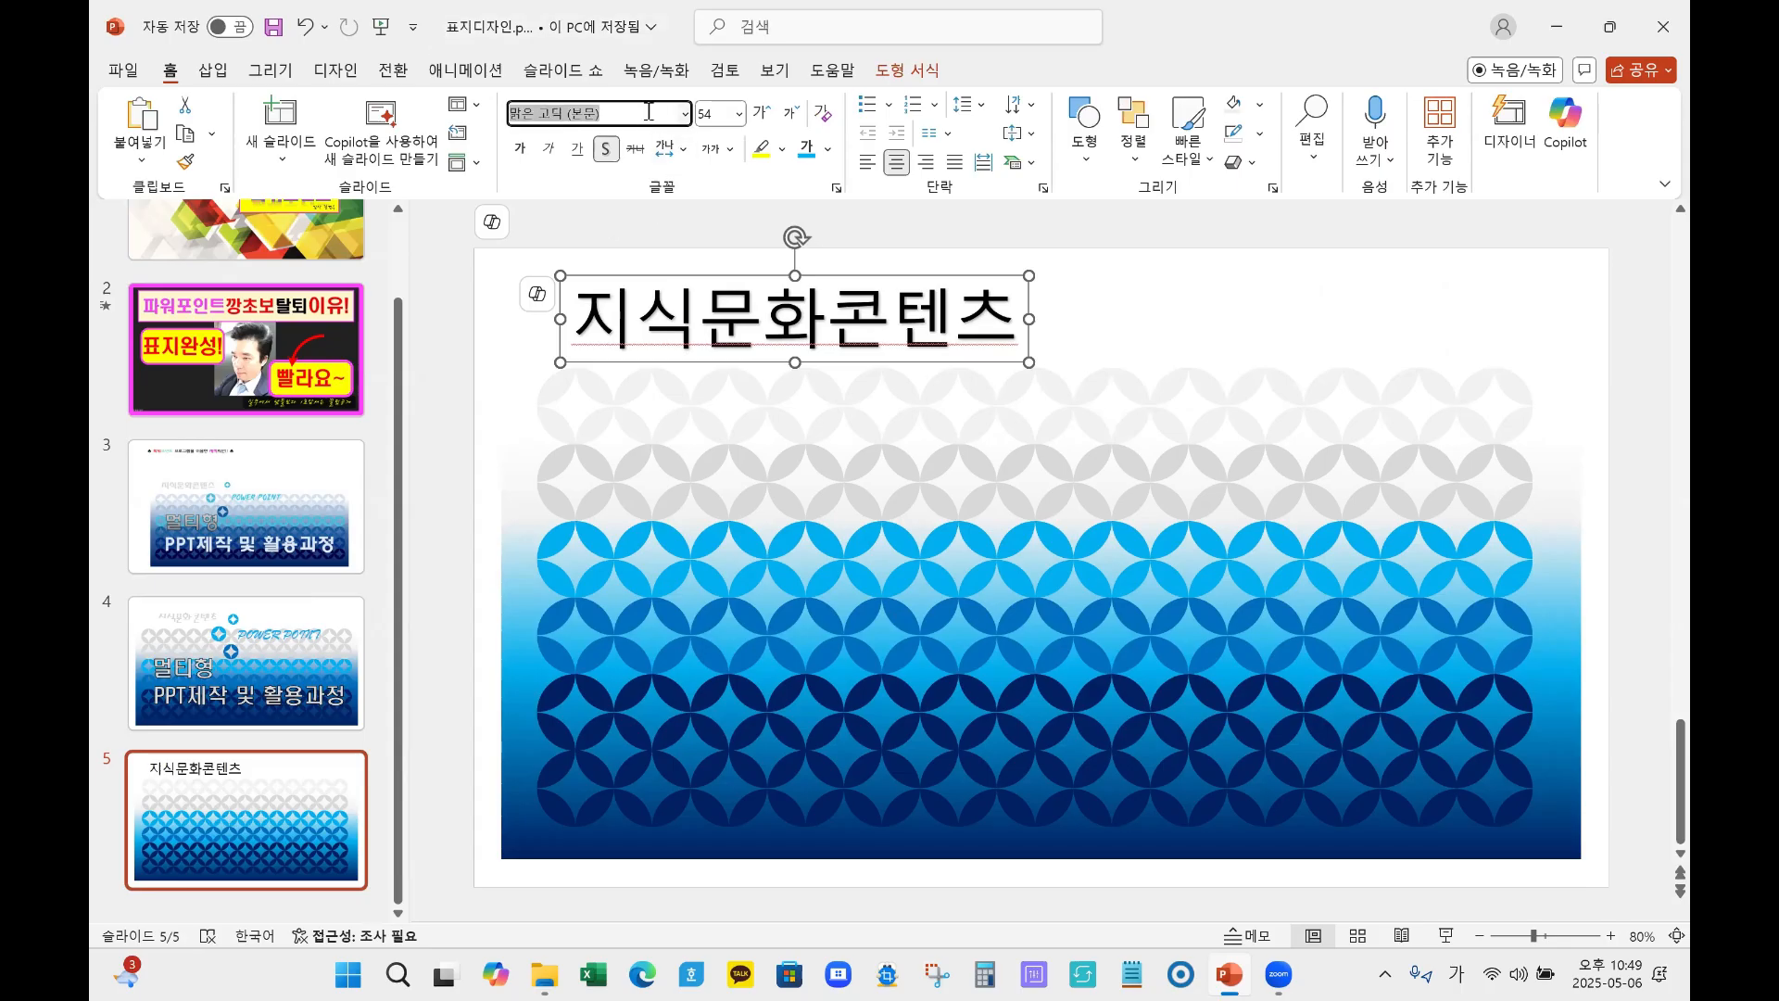
left_click(683, 114)
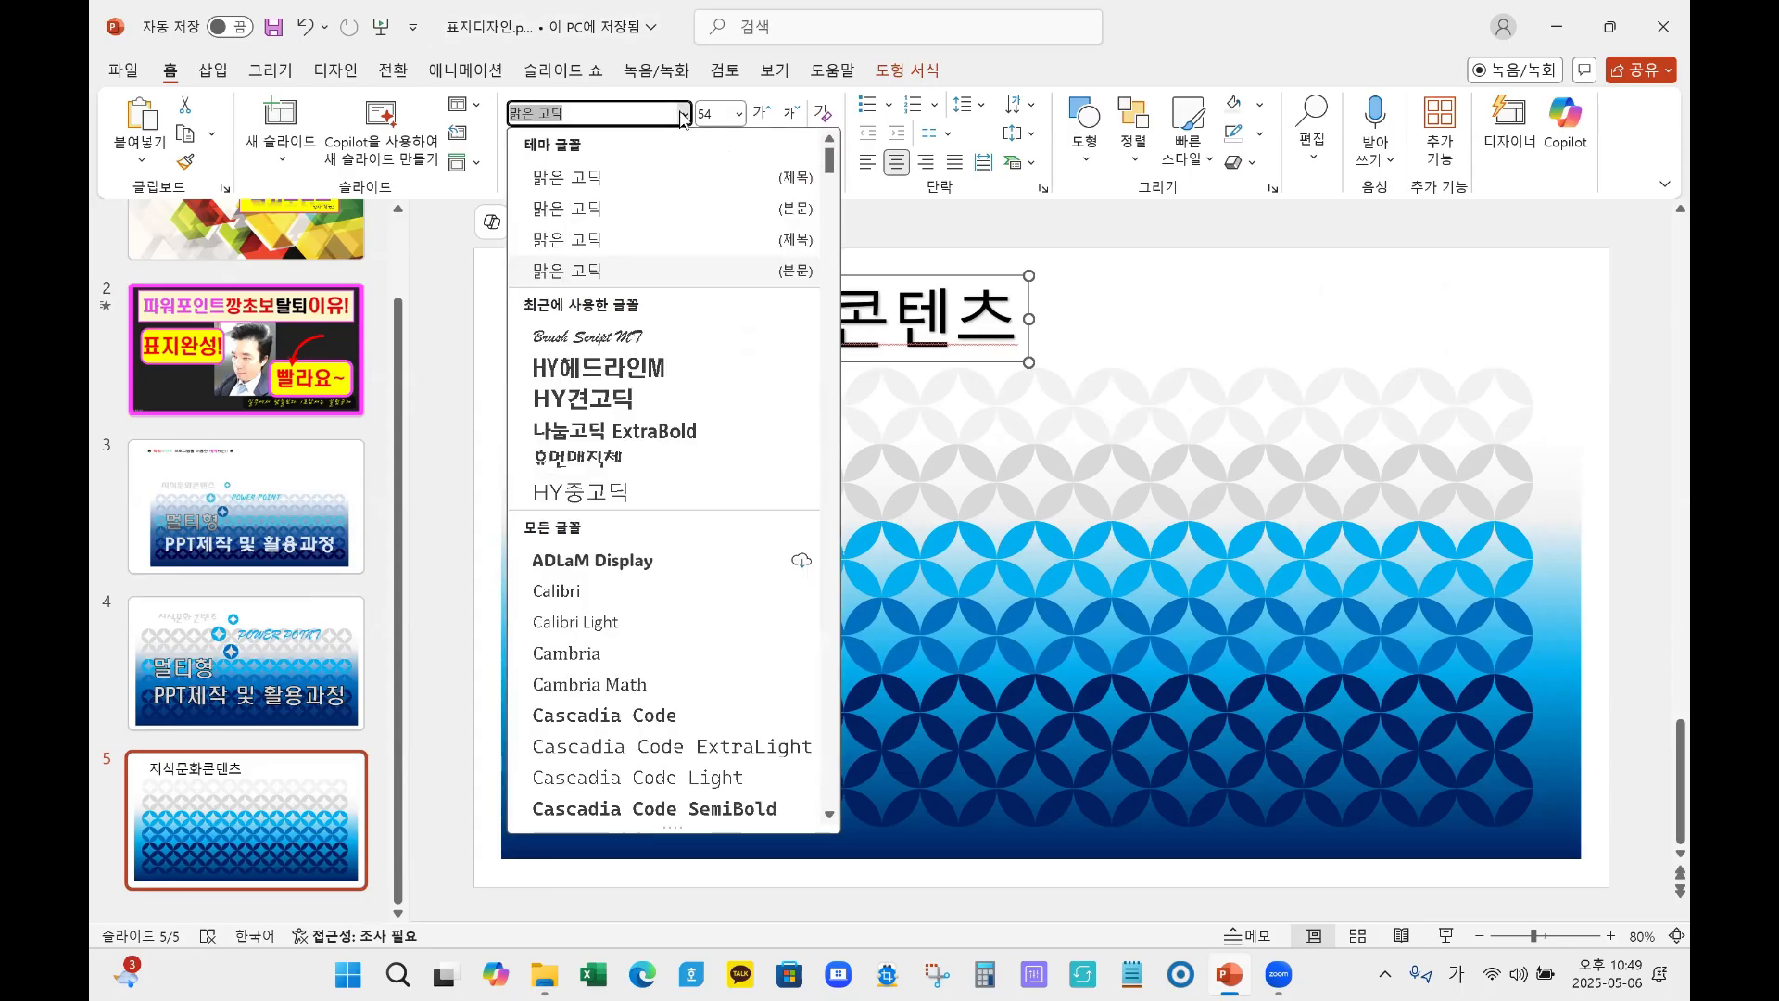
left_click(608, 459)
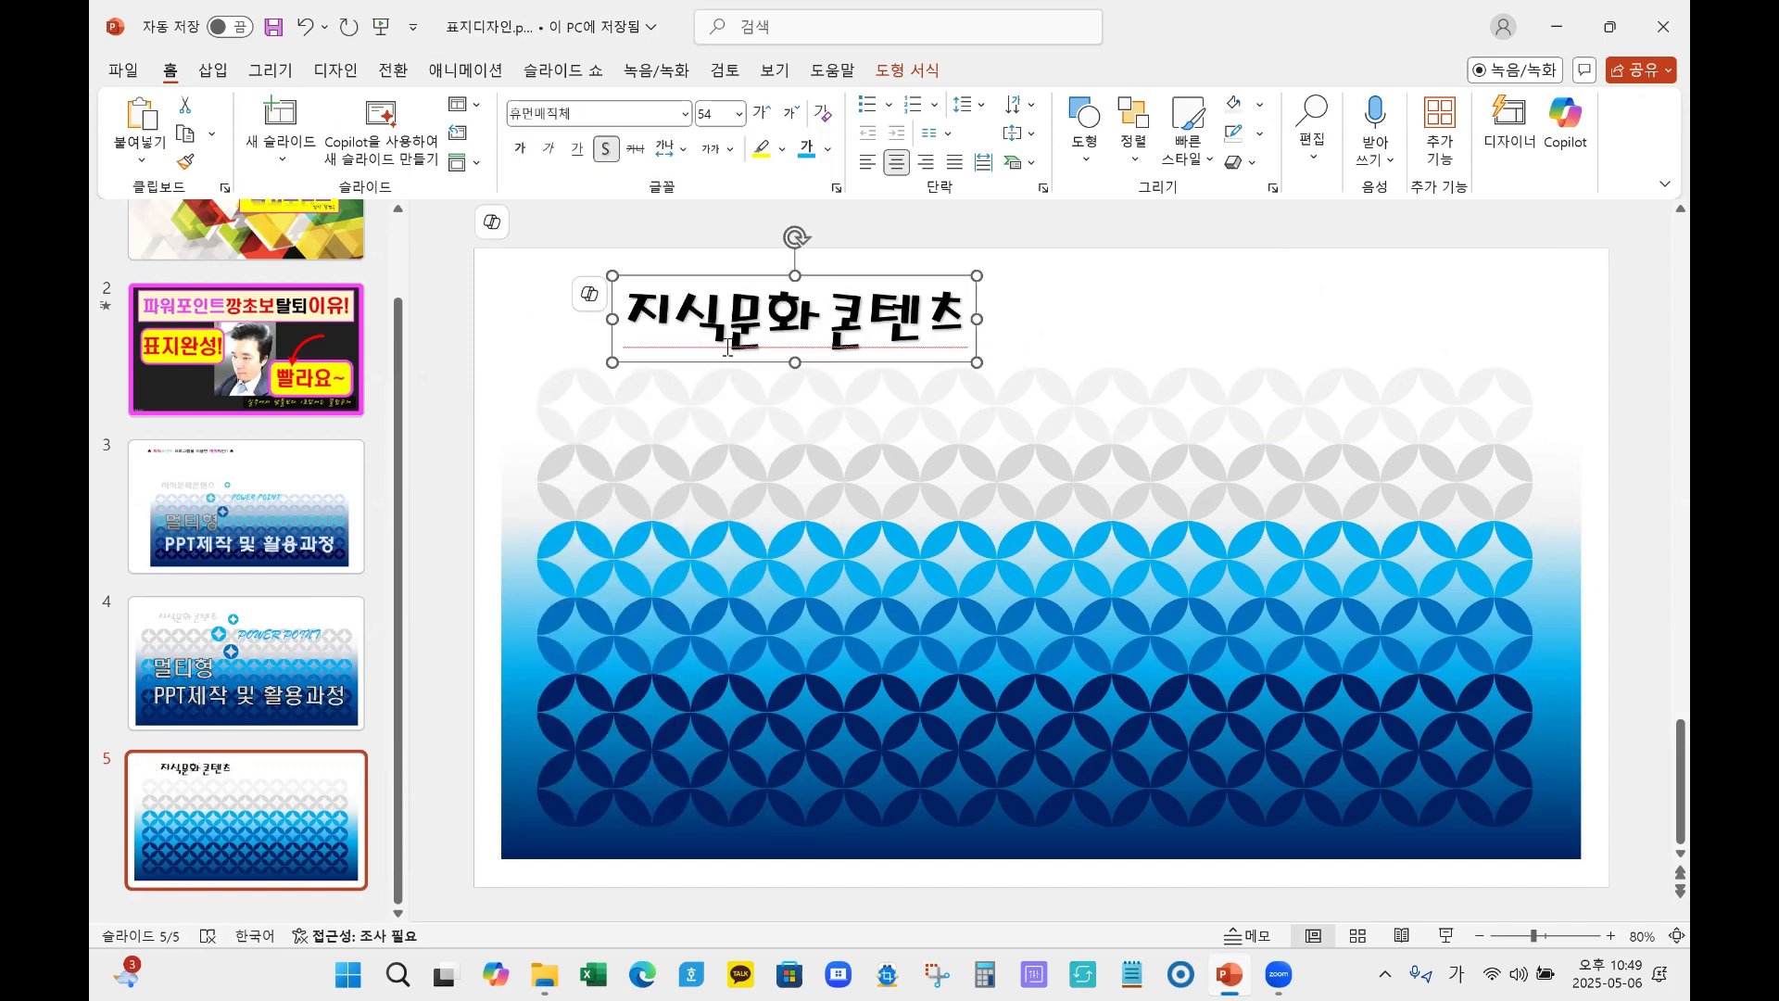
left_click(608, 150)
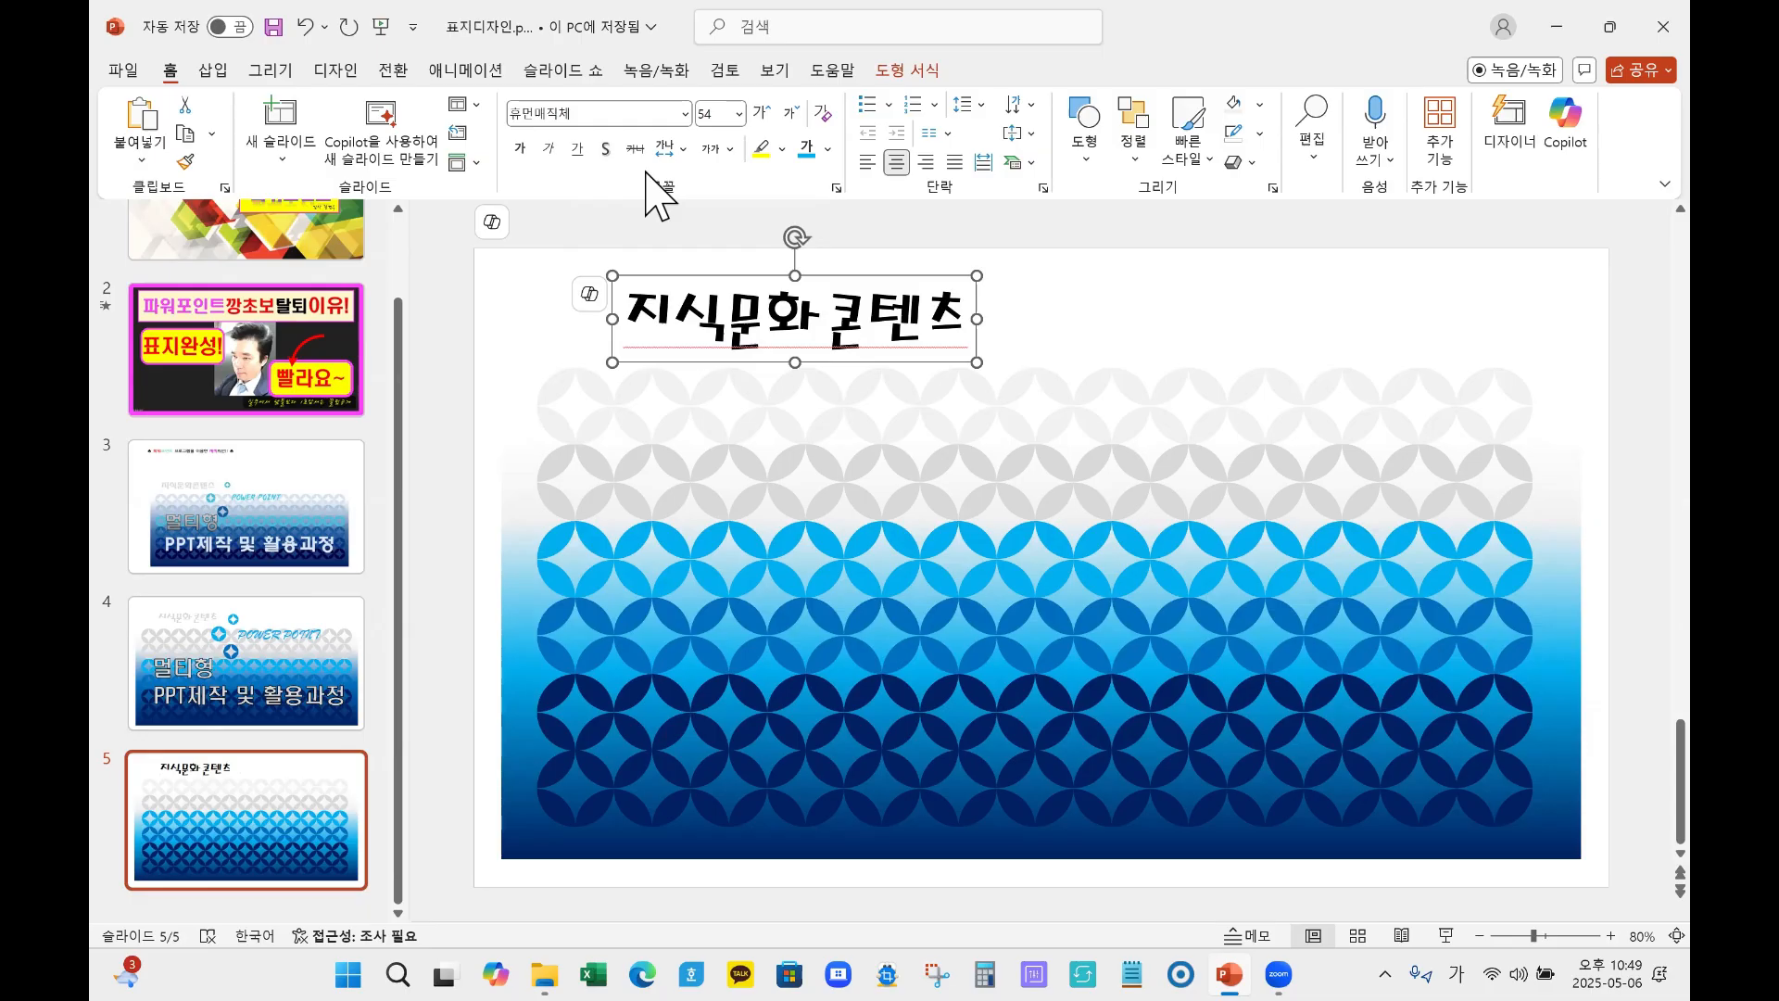
Step: Color the "지식문화콘텐츠" text White, Background 1, Darker 15% and set its font size to 45
left_click(828, 150)
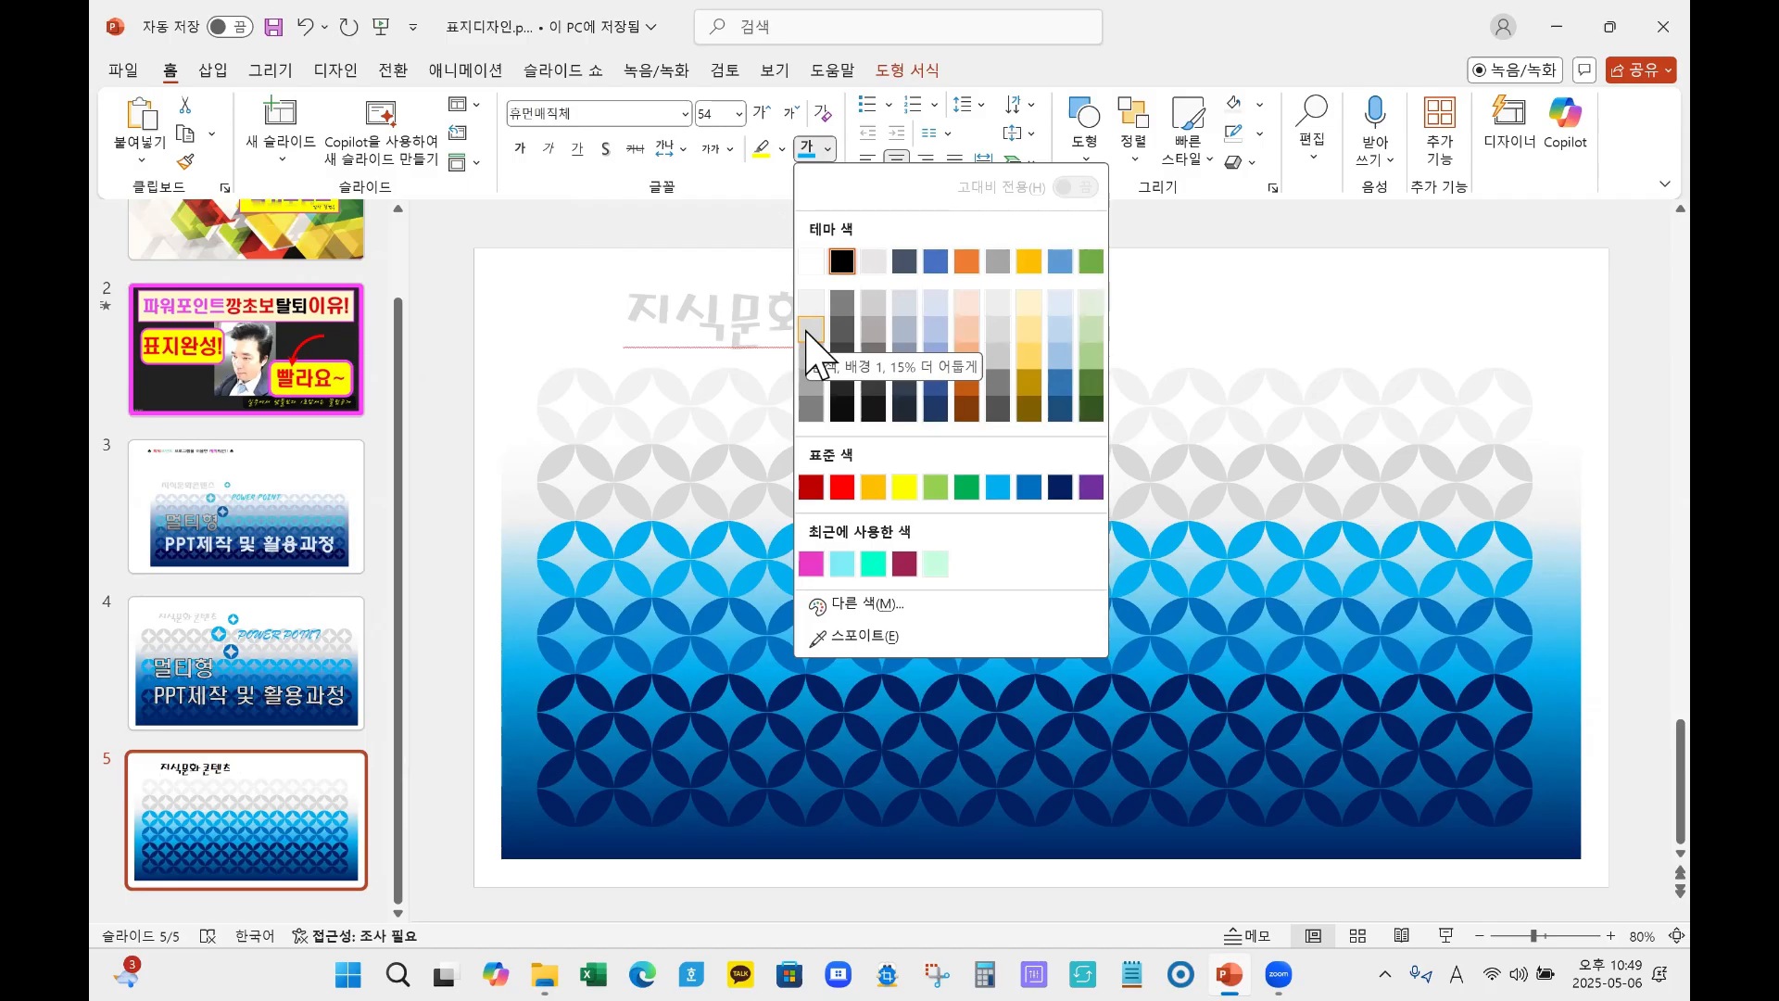
left_click(809, 330)
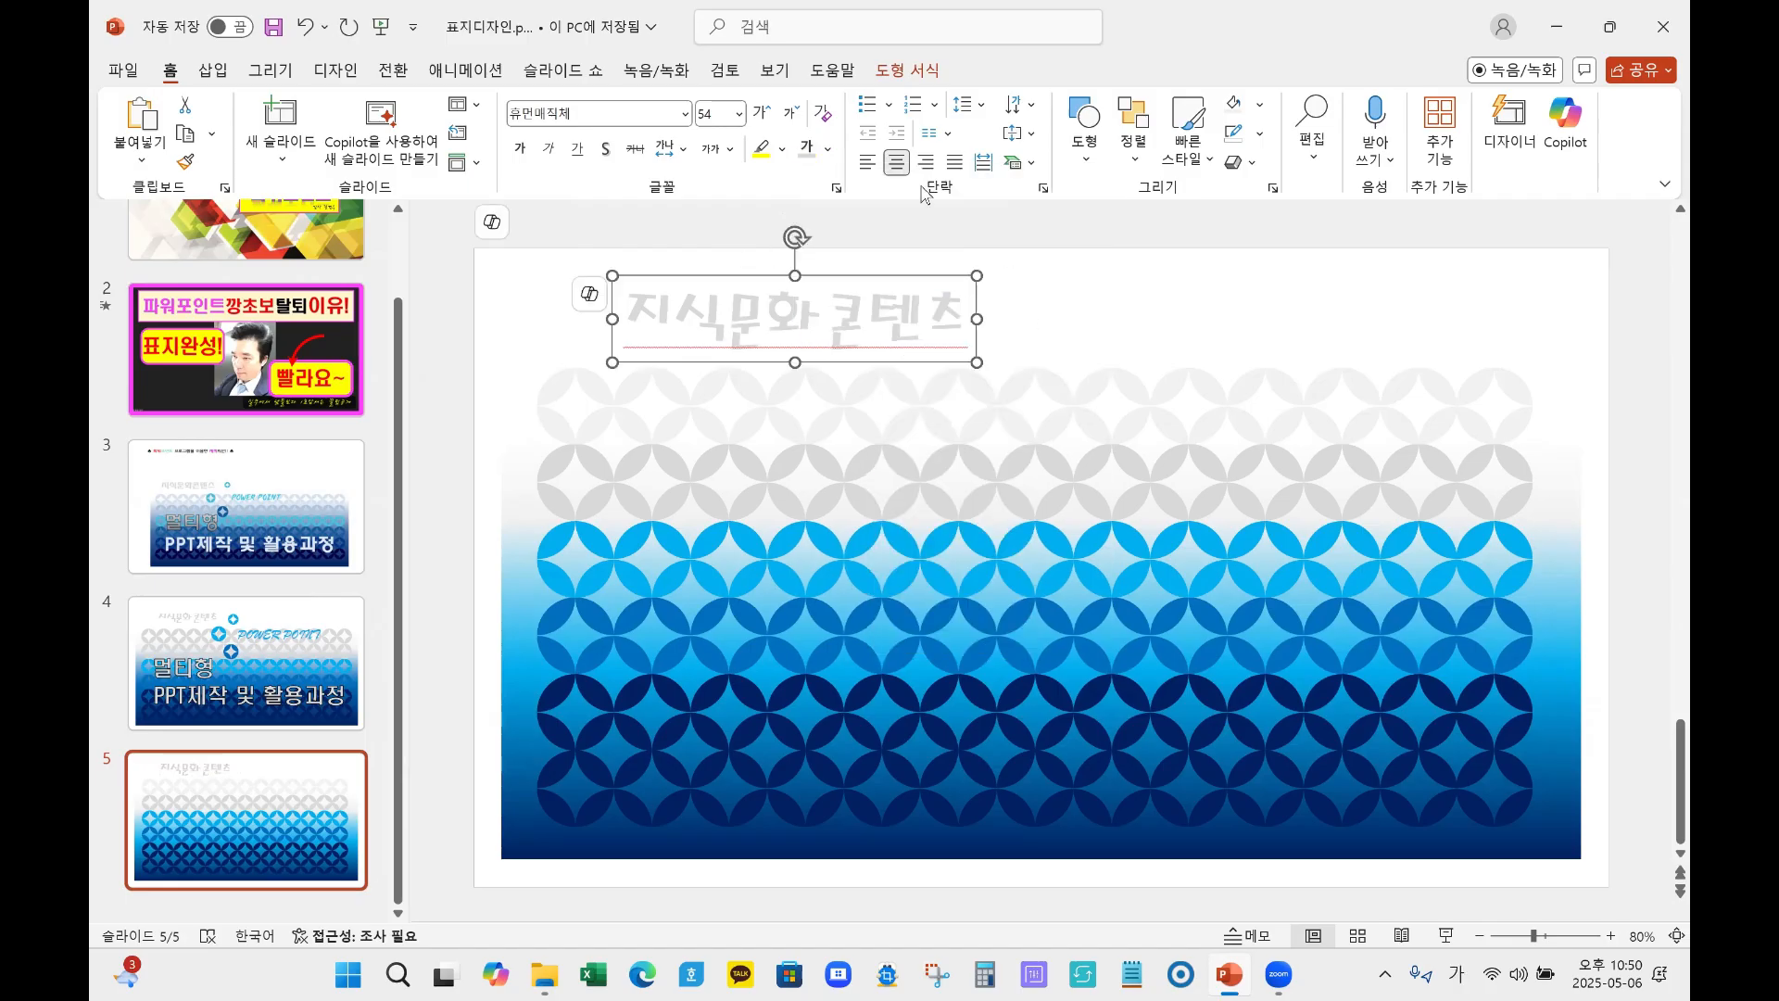
left_click(719, 113)
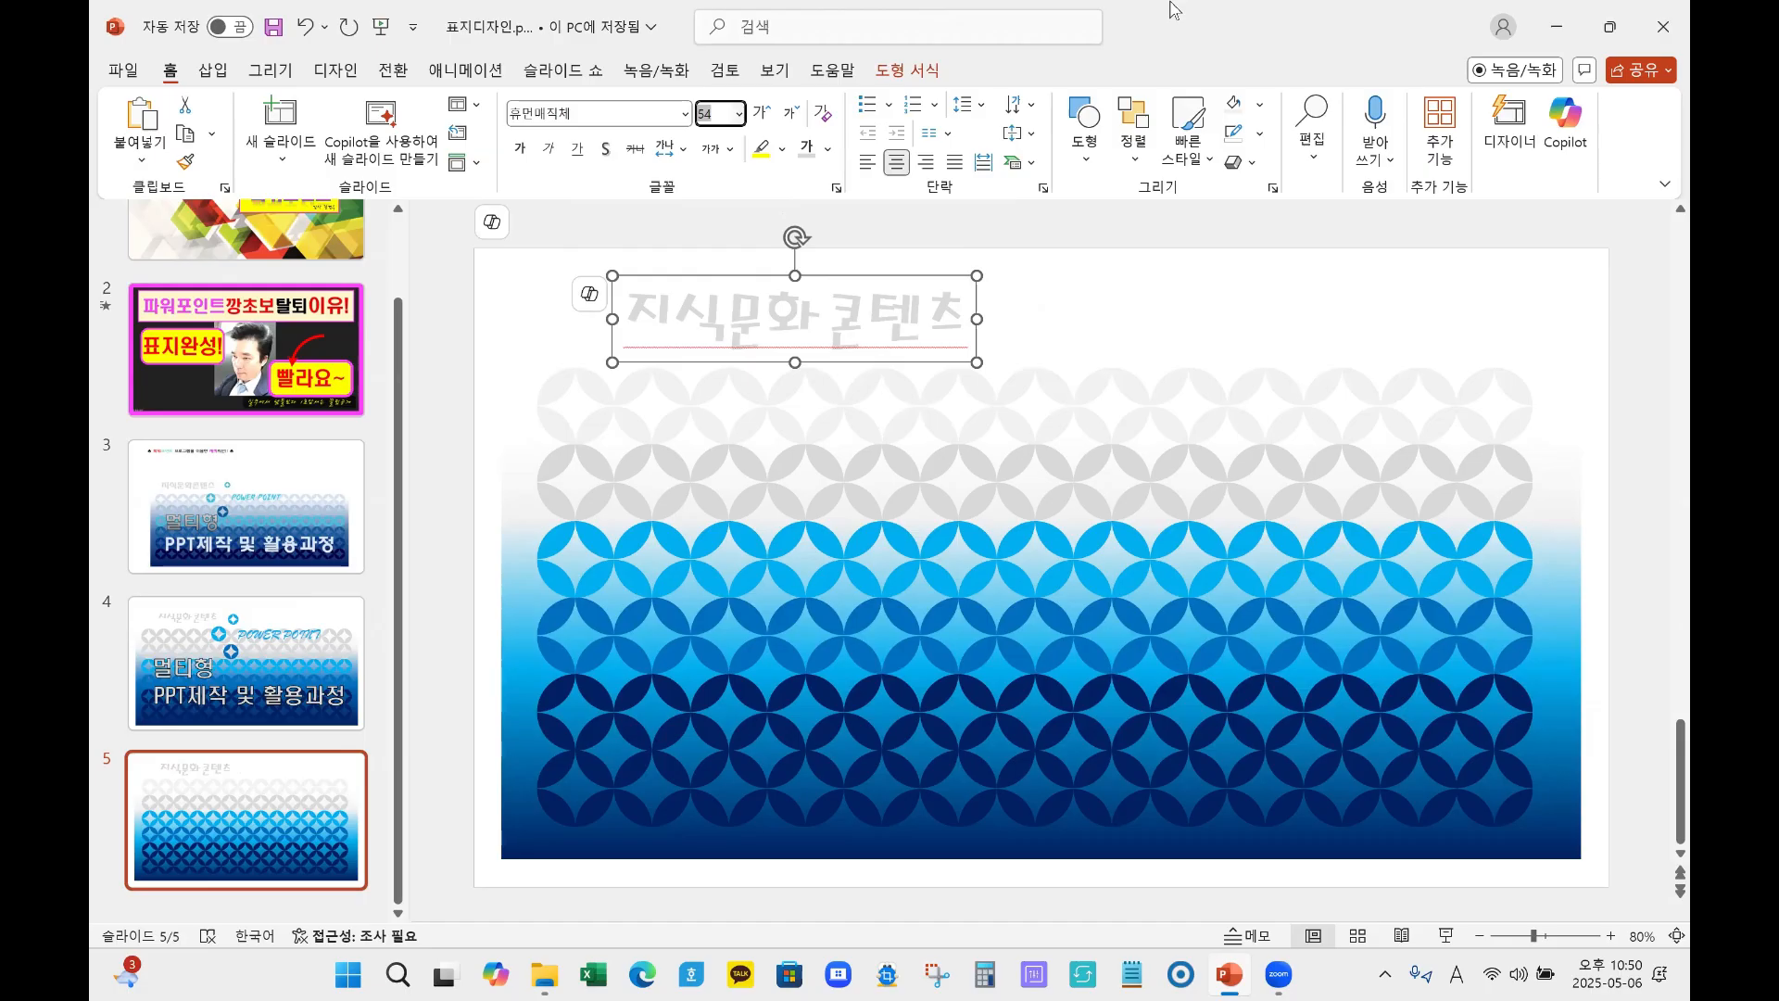
key("Return")
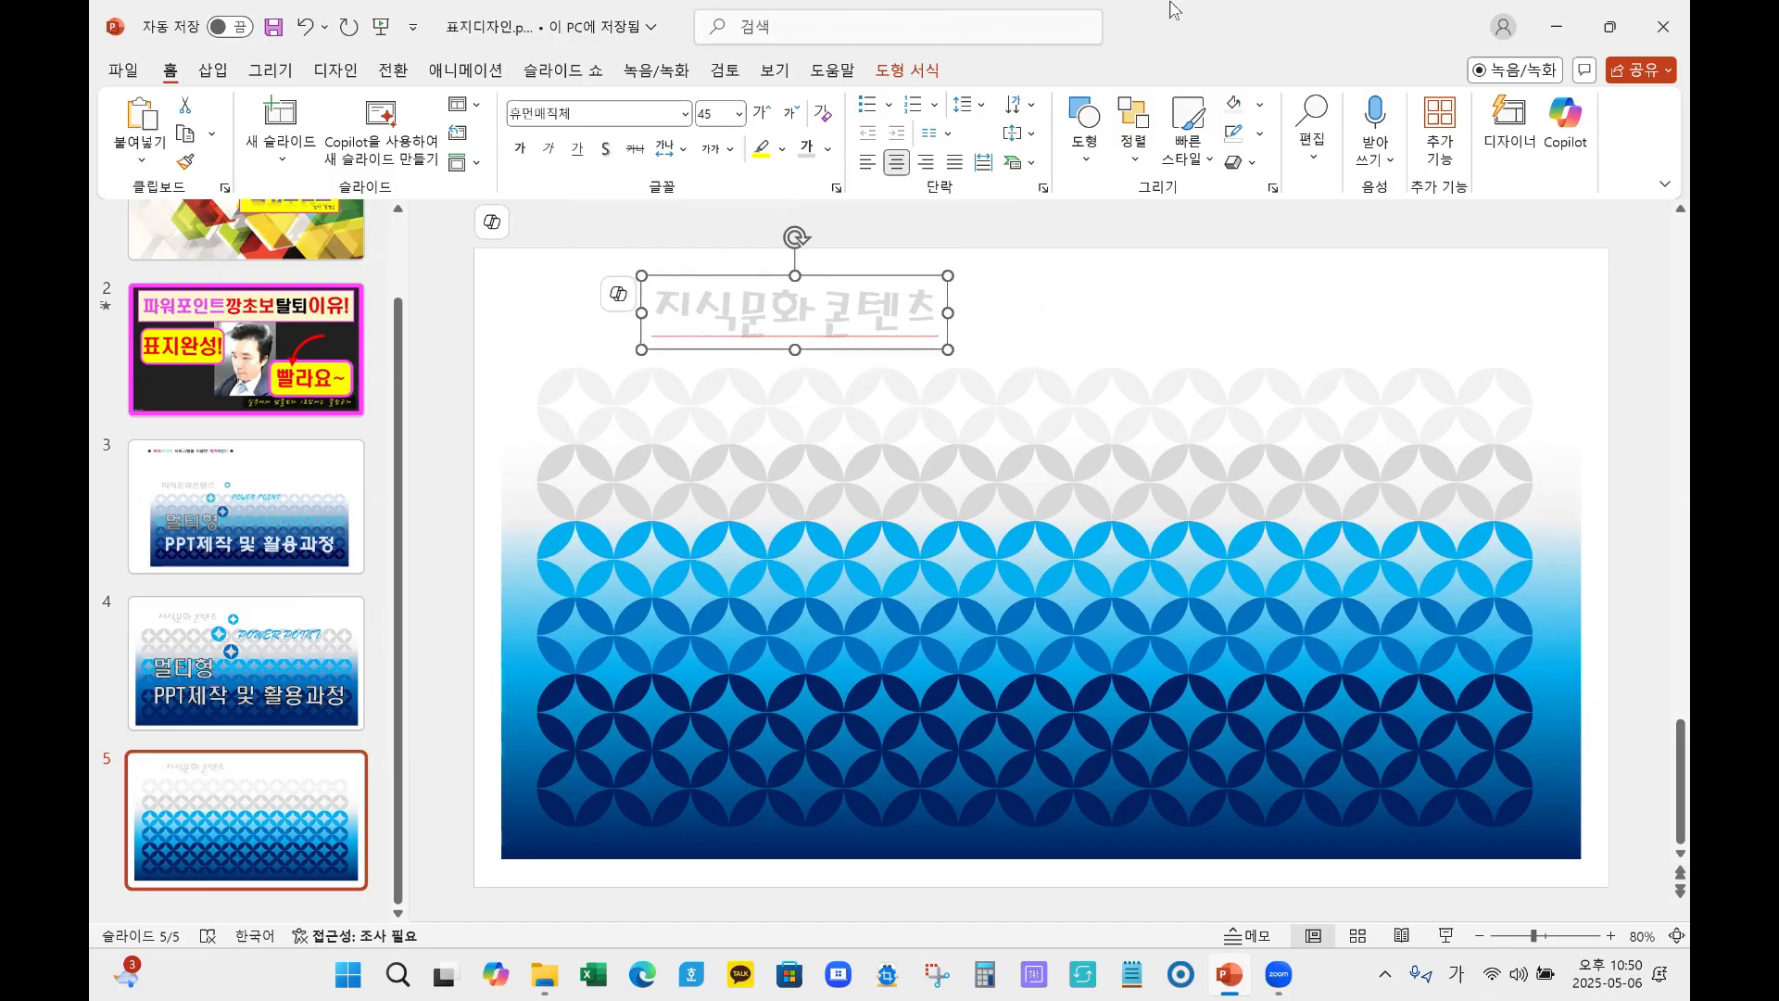
Step: Shift the "지식문화콘텐츠" text left and slightly down so it sits just above the left end of the top circle row
left_click(994, 306)
left_click(924, 307)
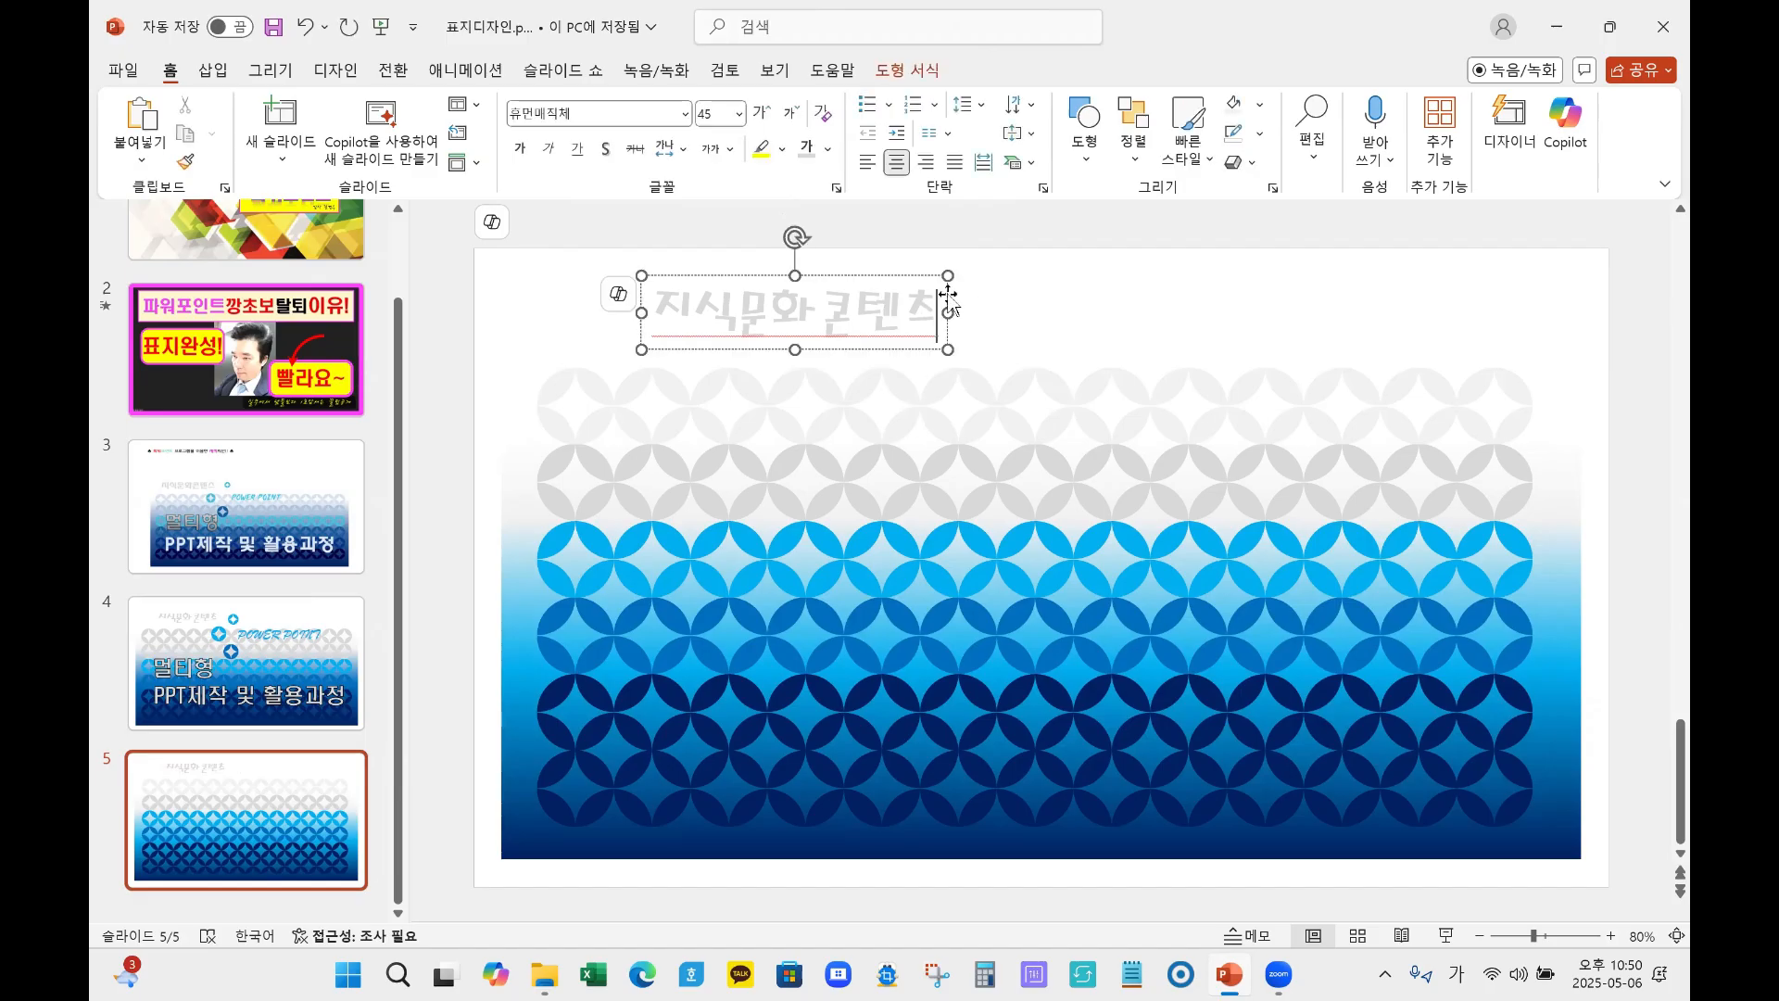
left_click_drag(943, 305, 872, 313)
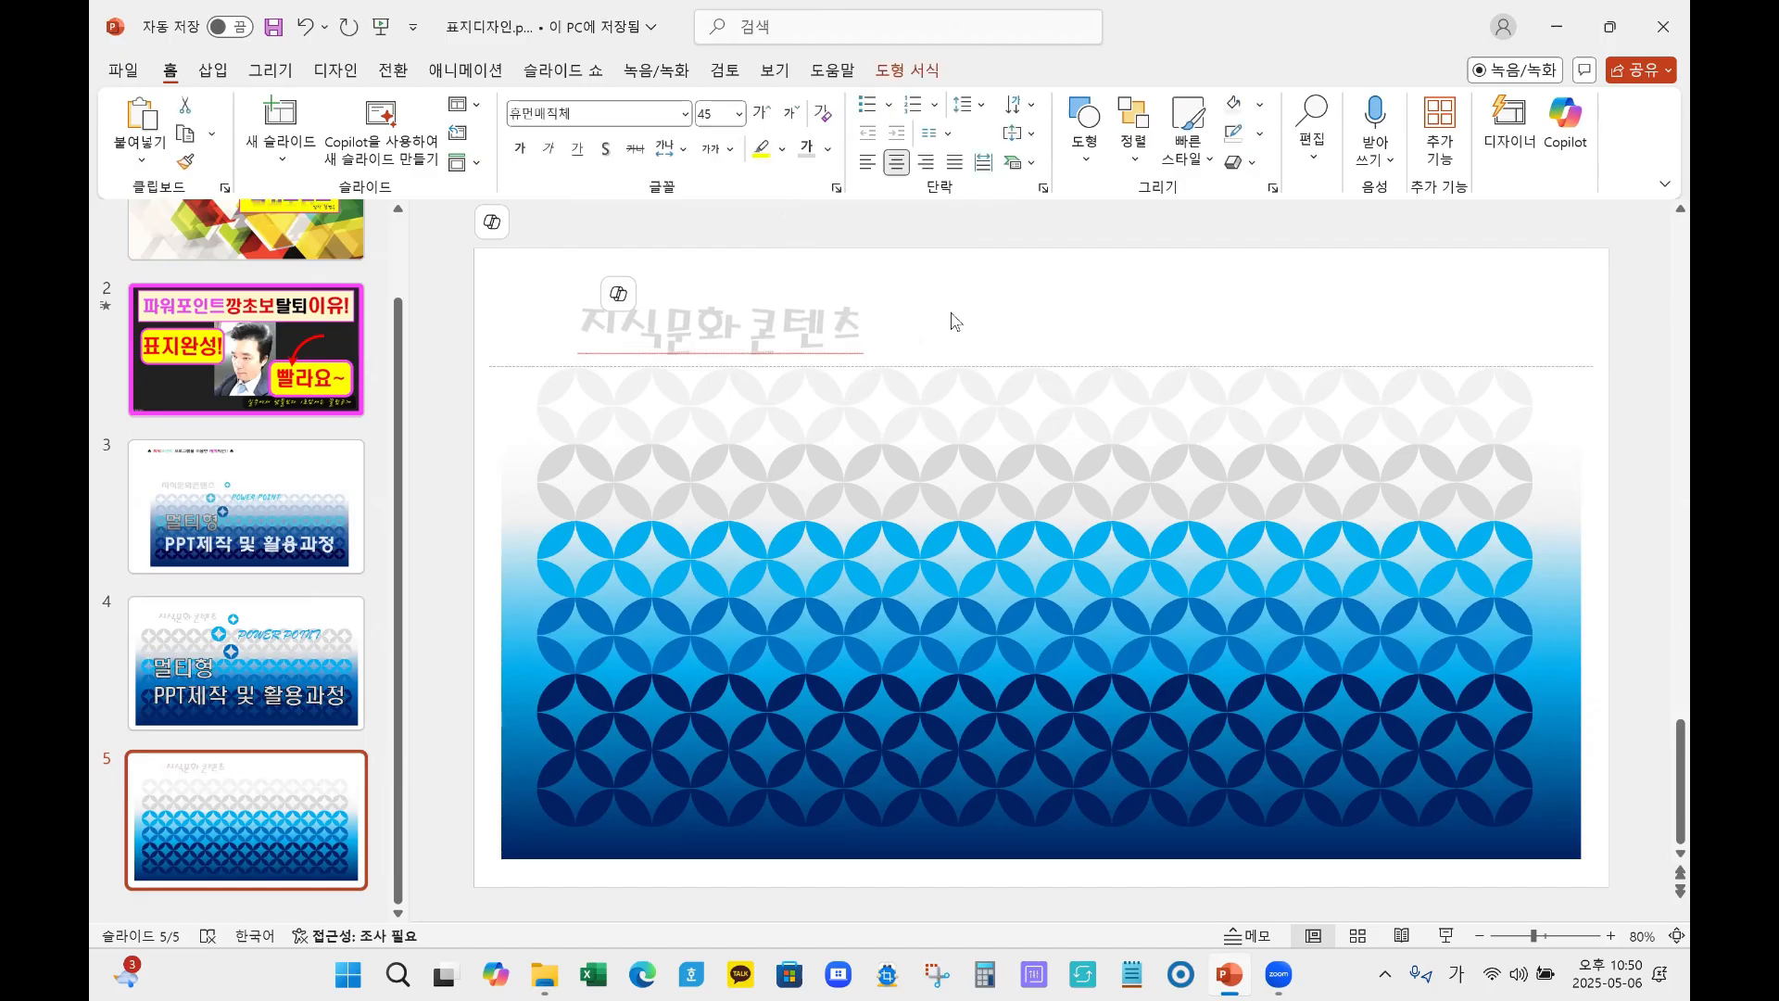
left_click(1111, 339)
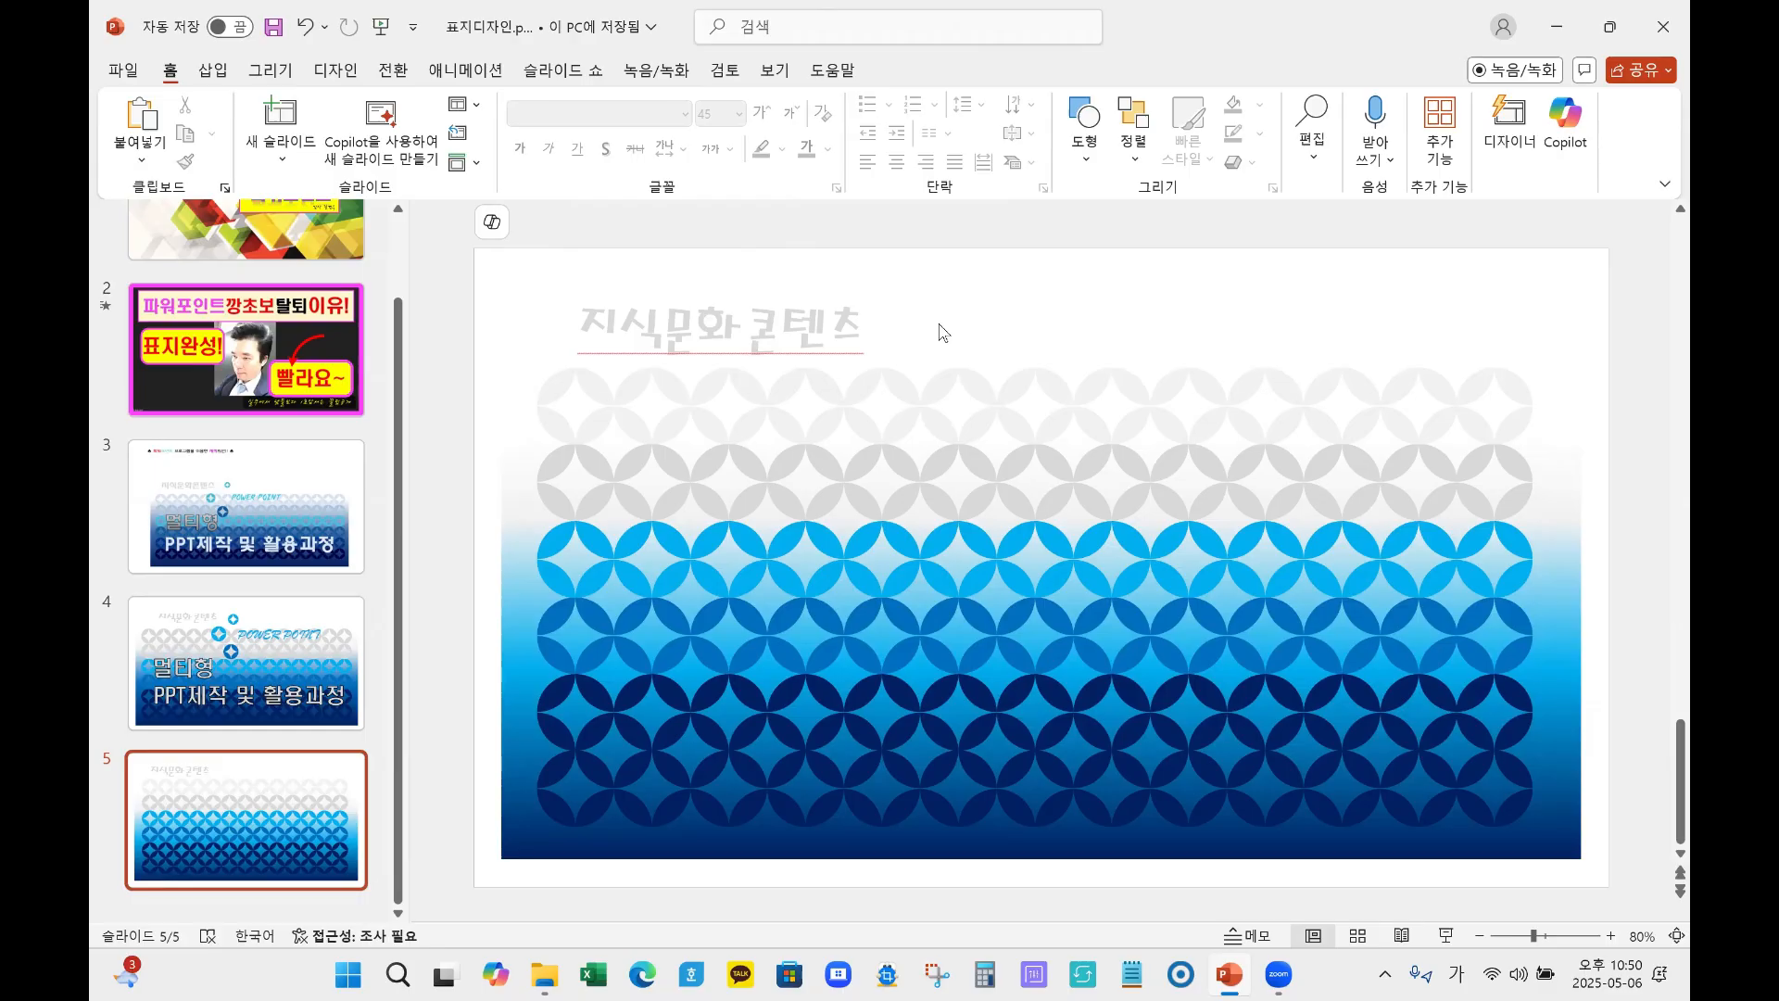
Step: Preview slide 5 full screen and compare it with the finished reference cover on slide 4
key("F5")
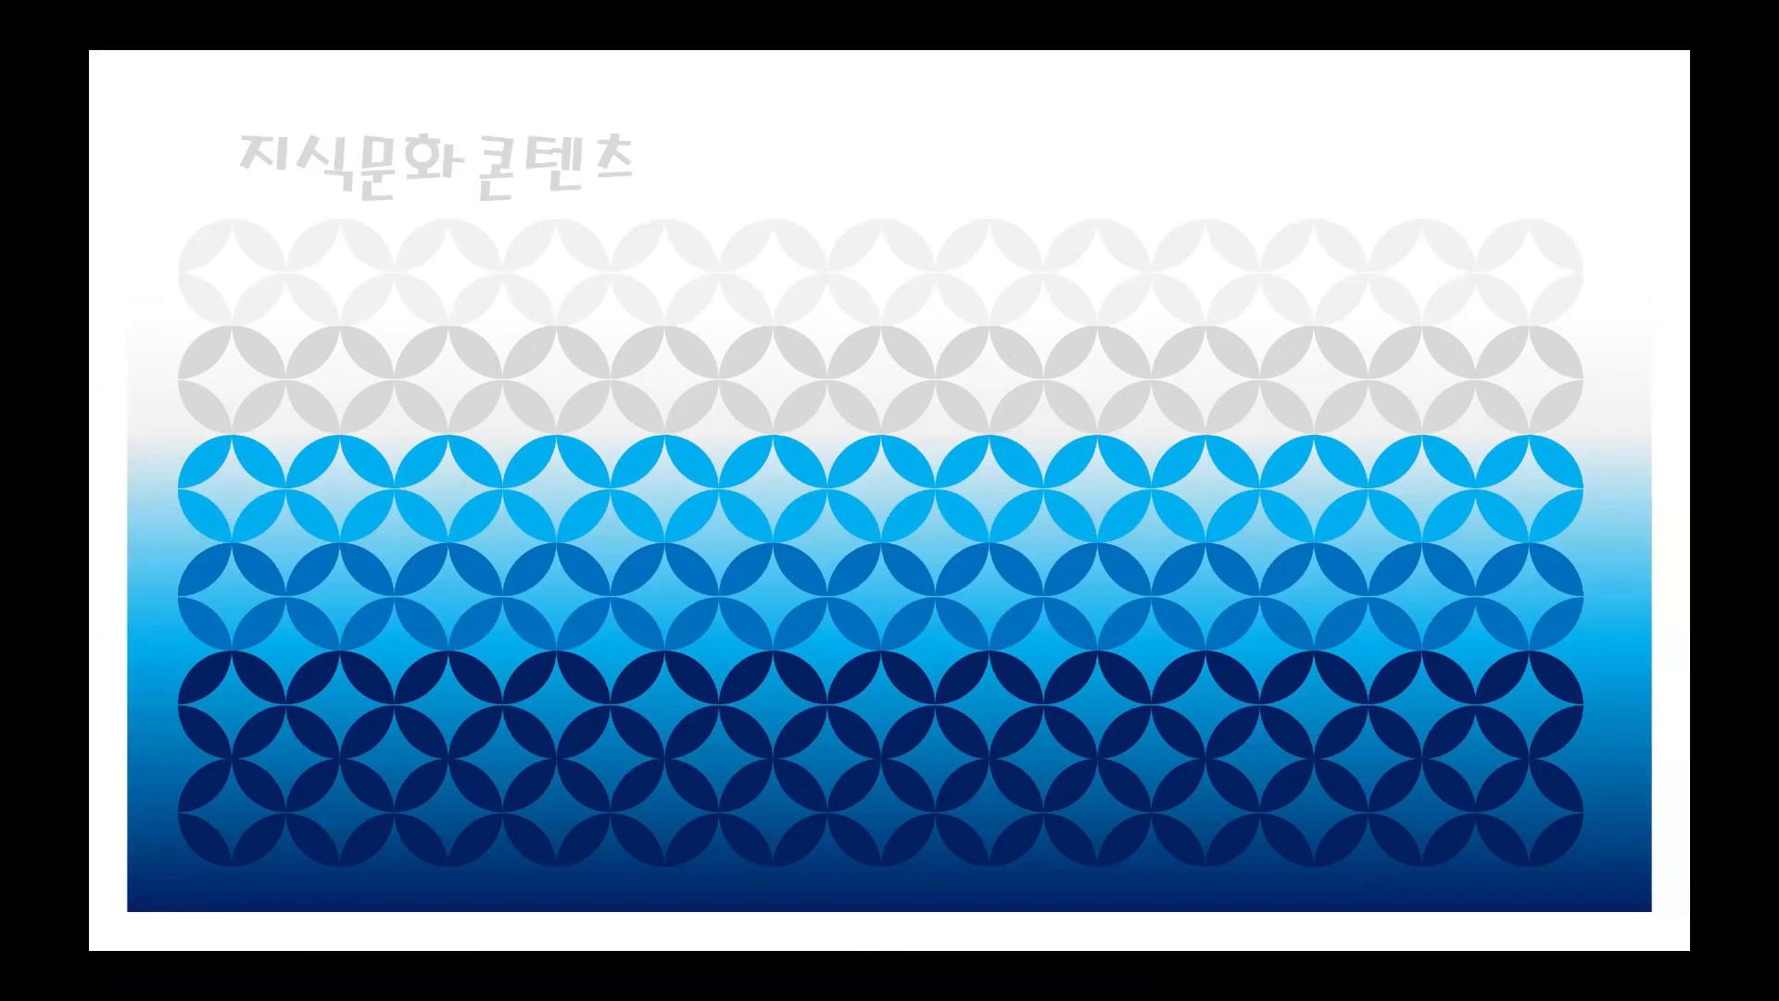
key("Escape")
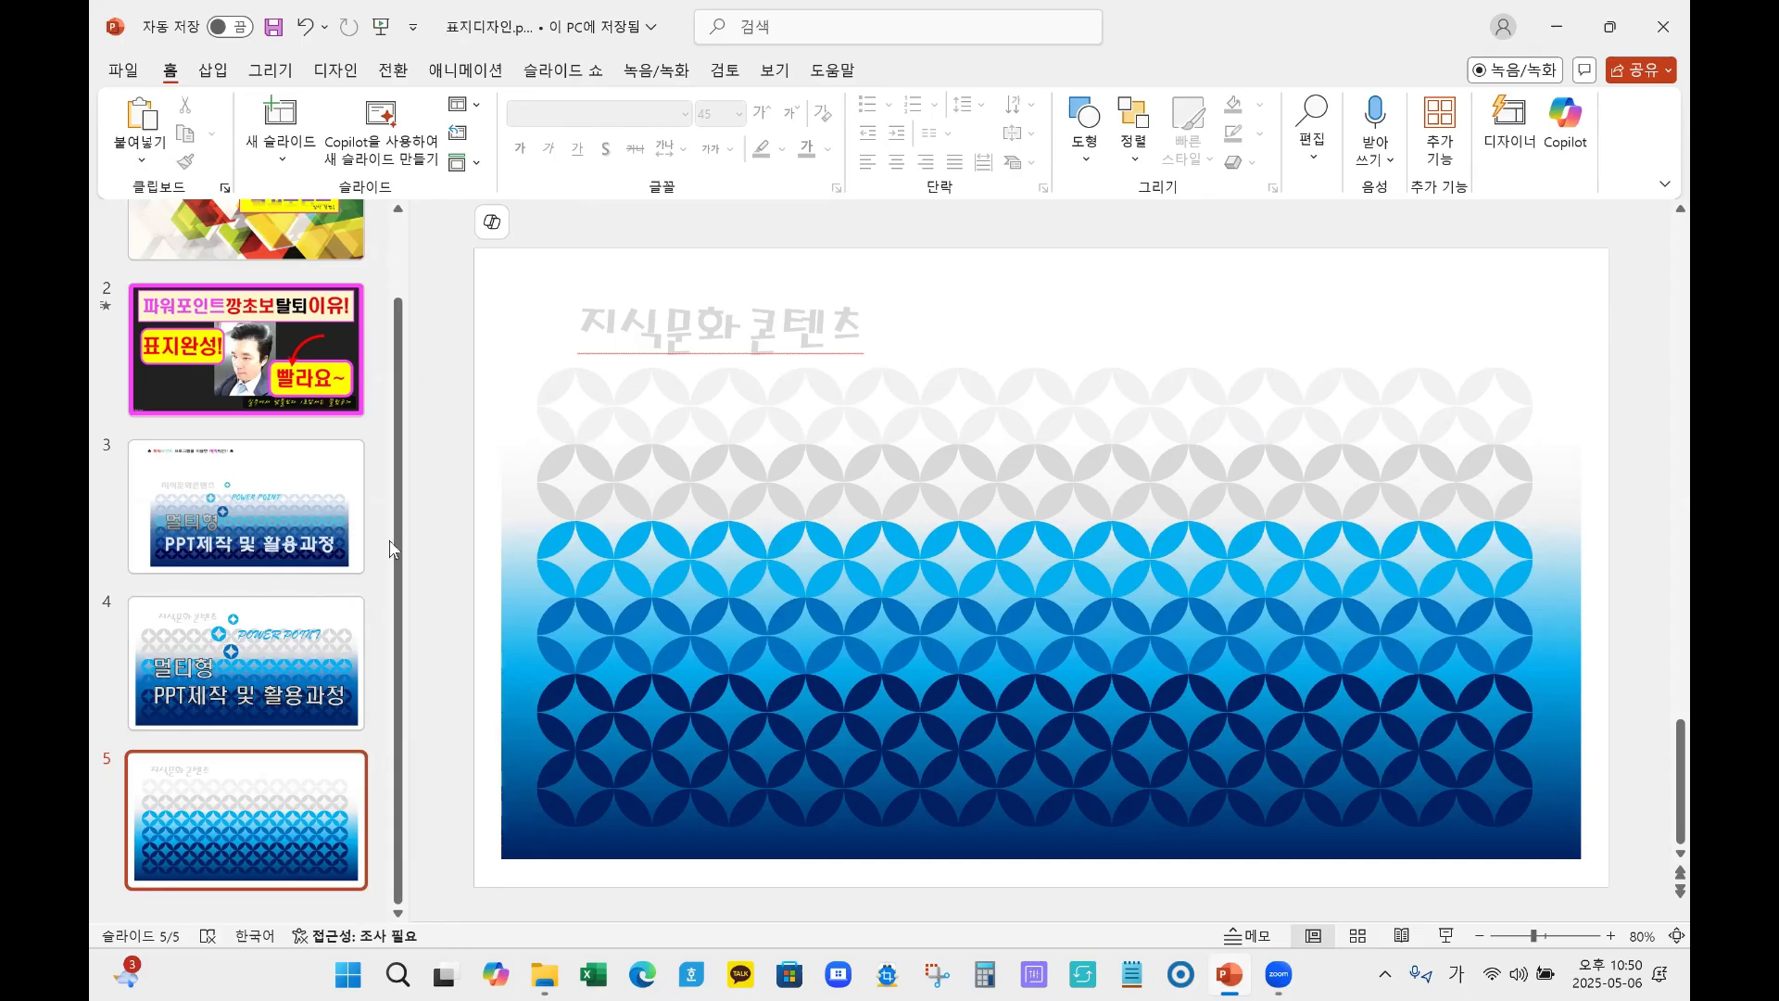
key("Page_Up")
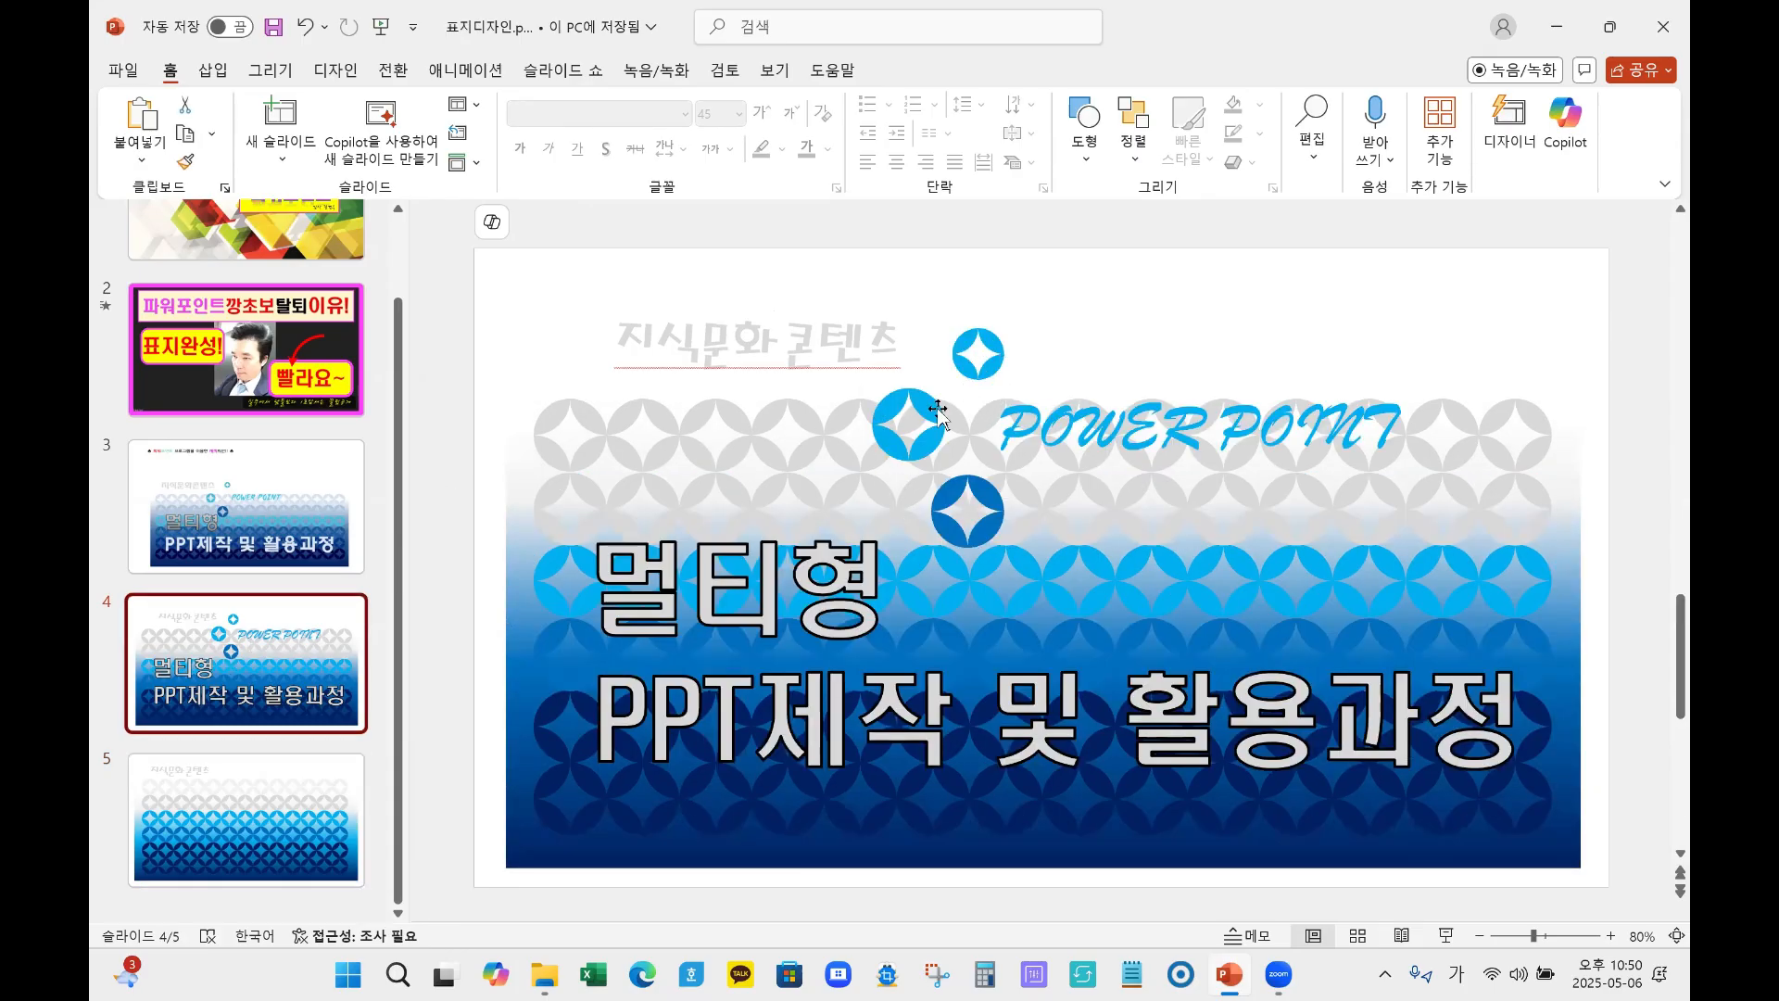
left_click(269, 798)
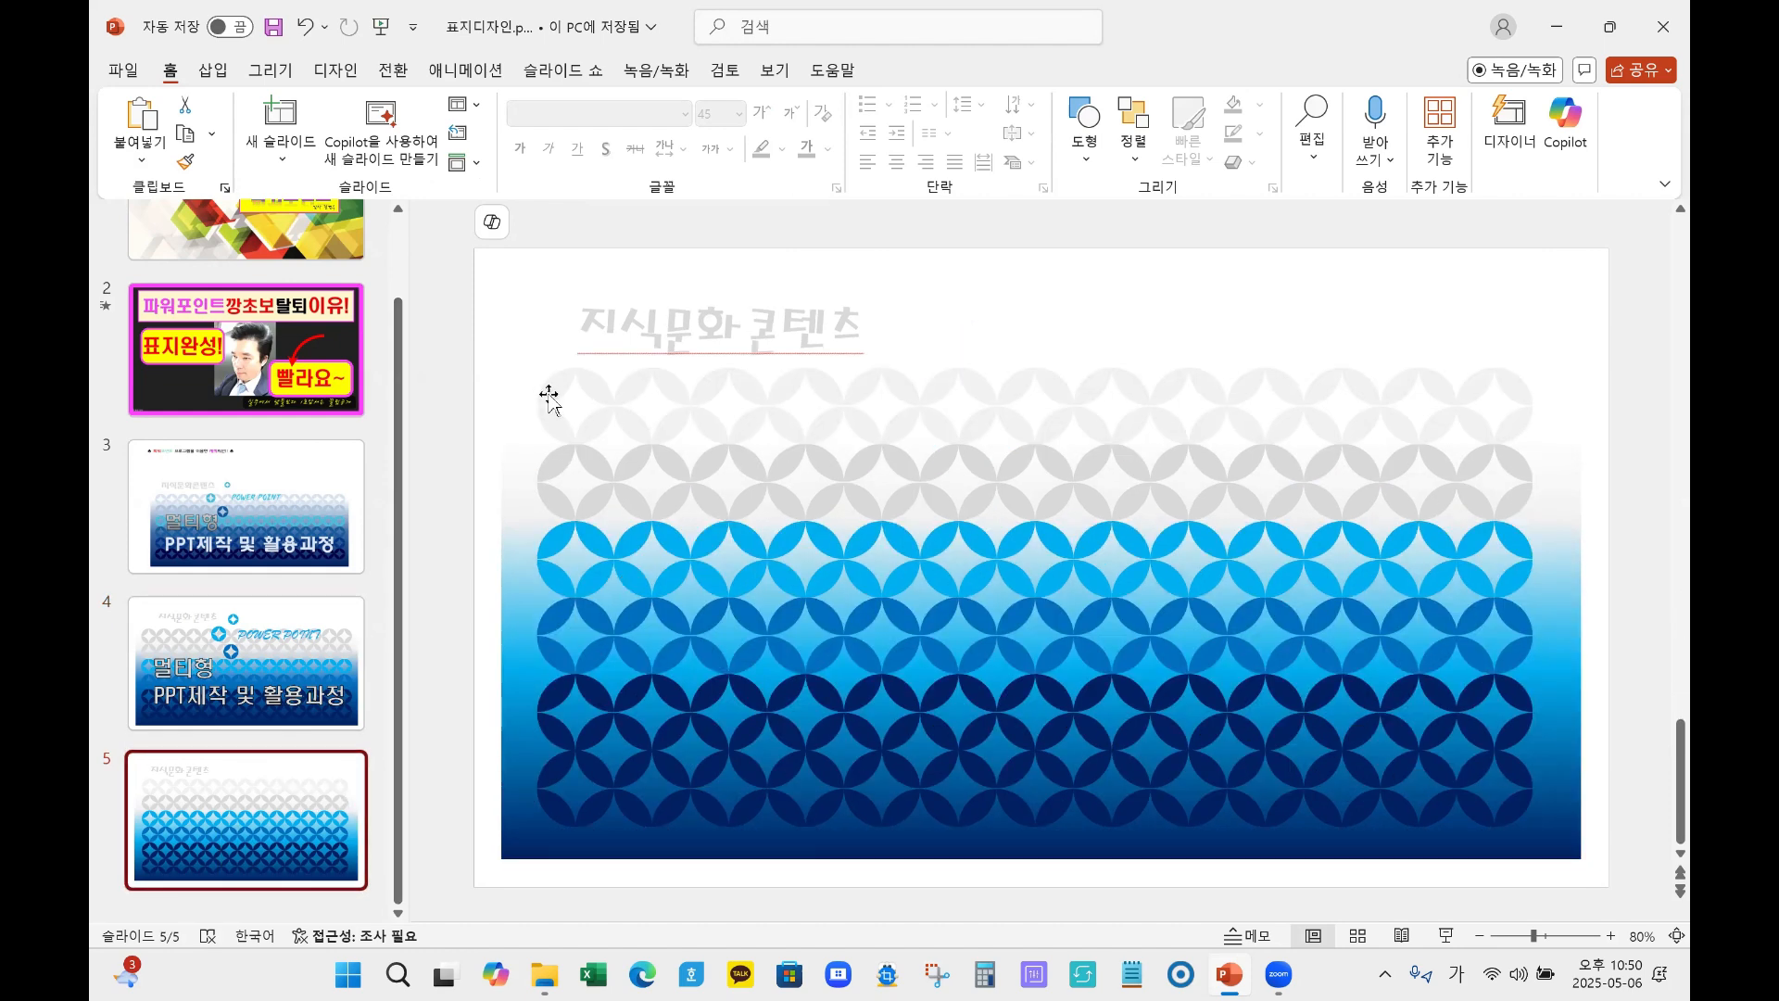
Step: Ungroup the top row of light gray circles into separate circles
left_click(595, 394)
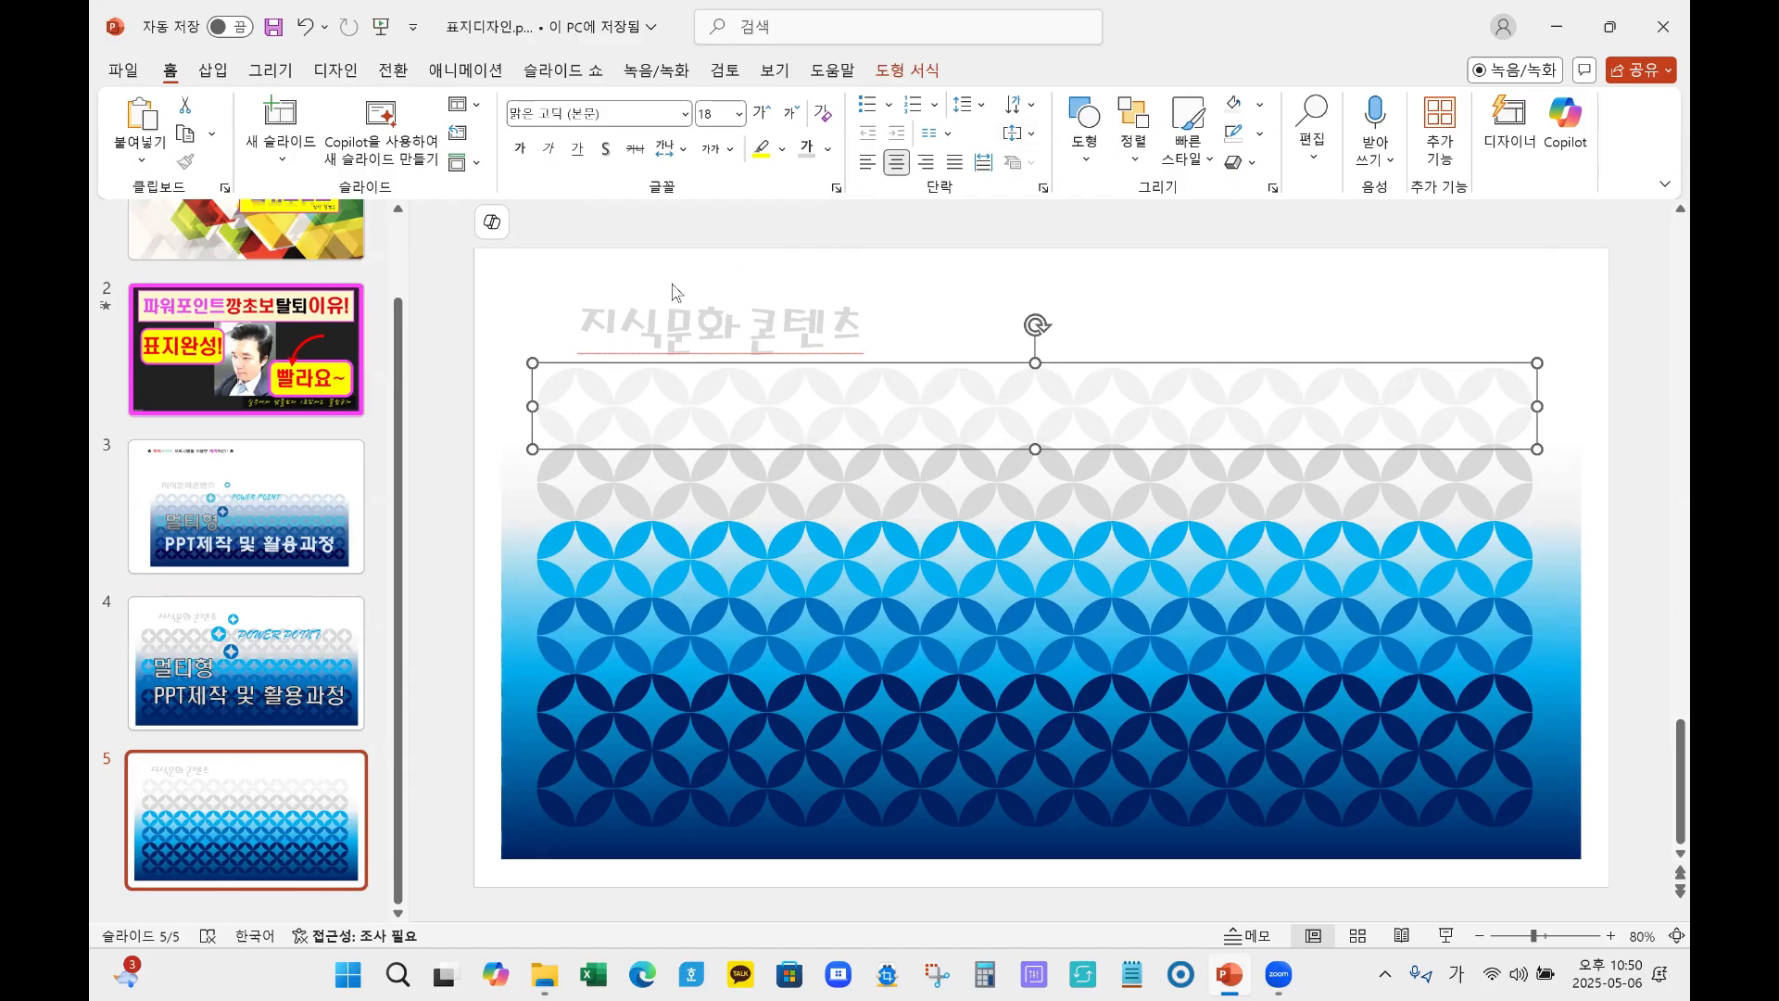
left_click(916, 74)
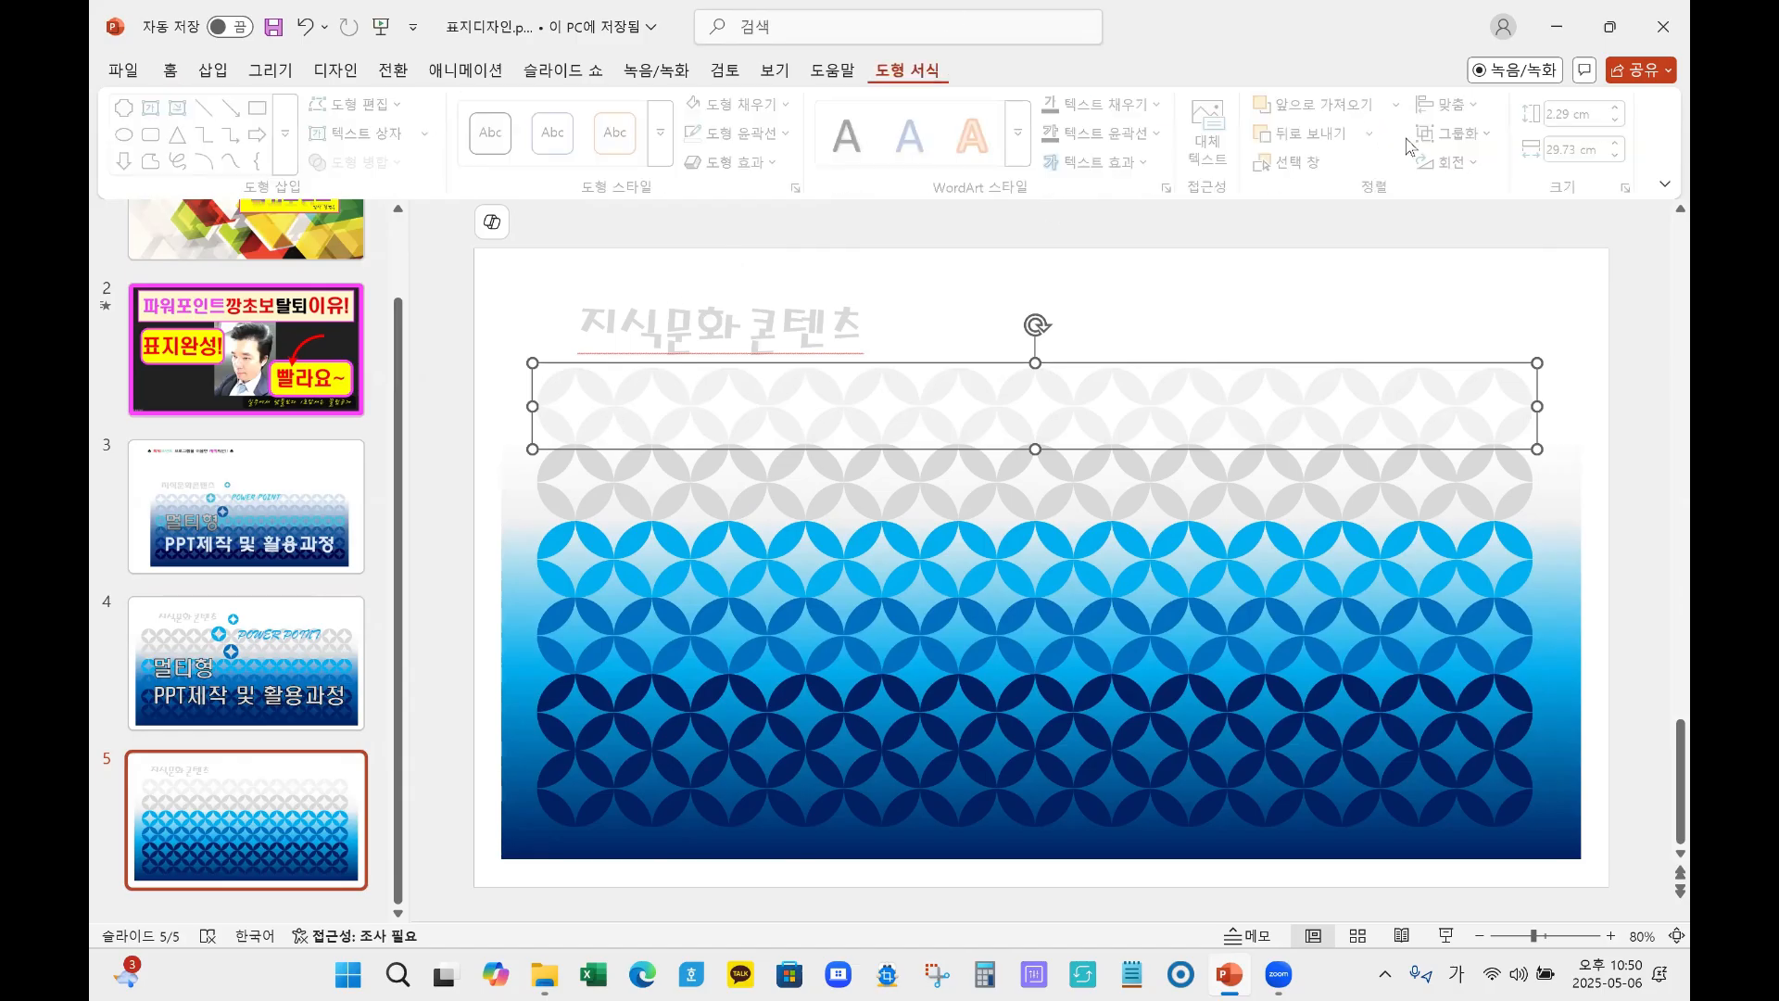
left_click(1485, 139)
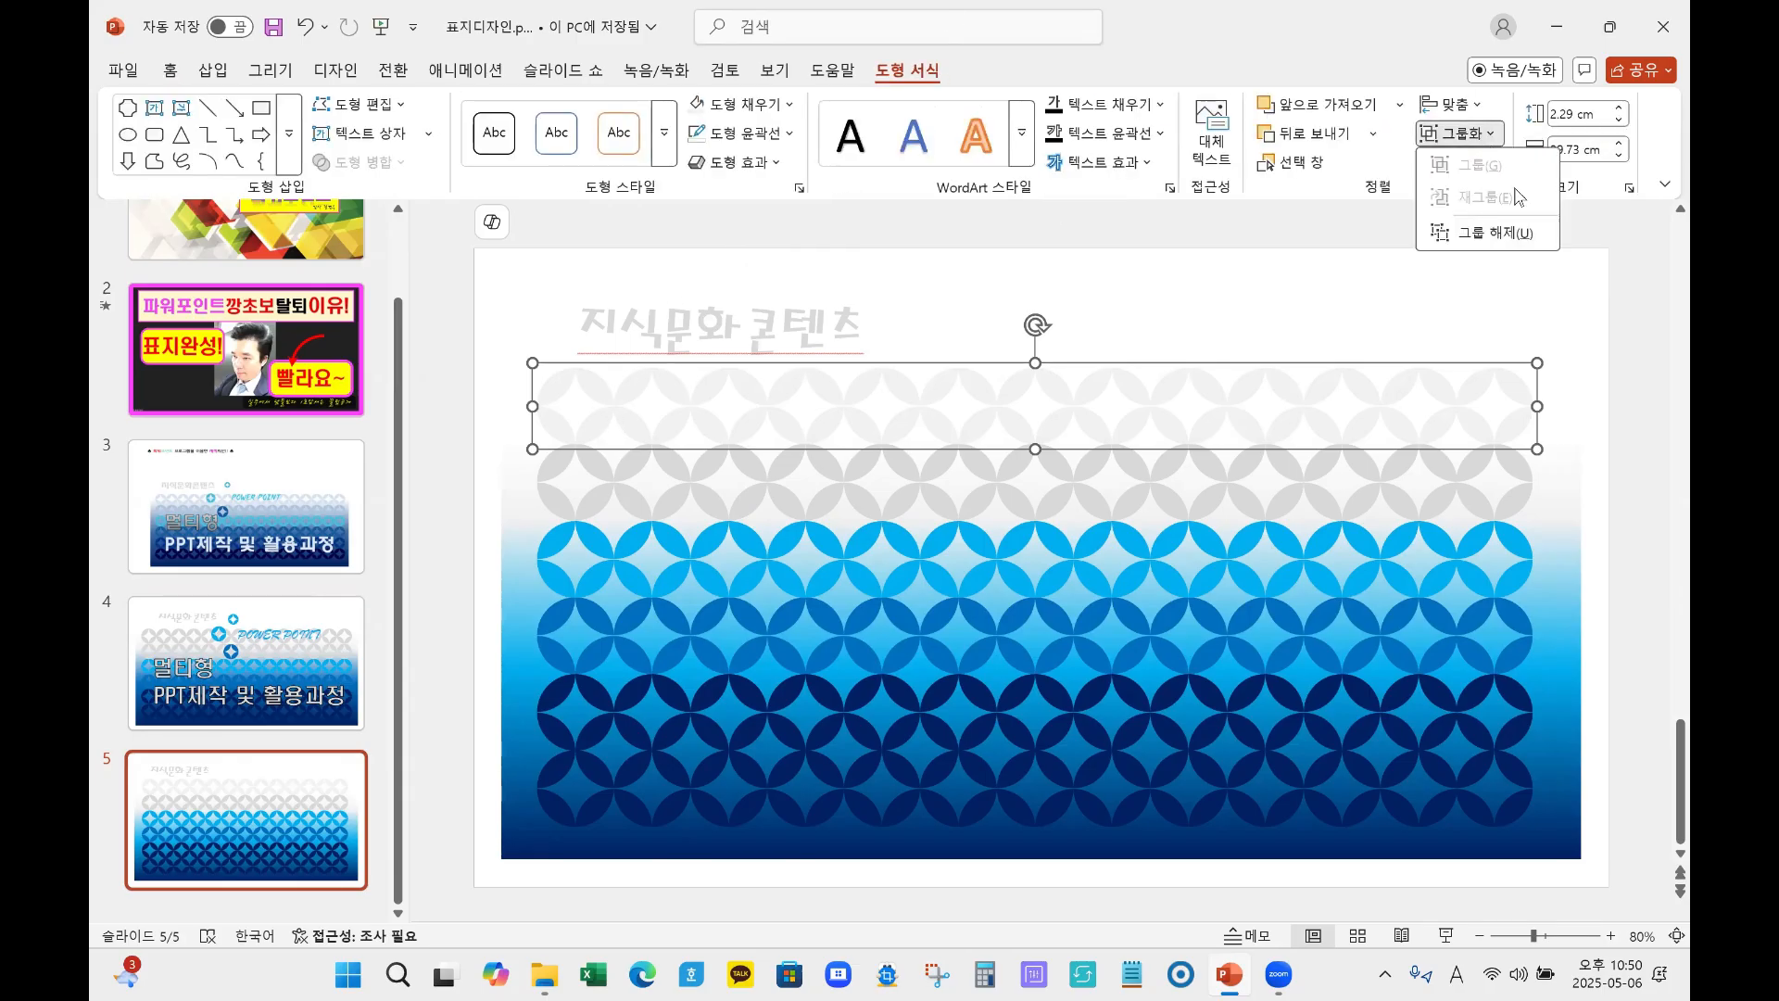
left_click(1487, 223)
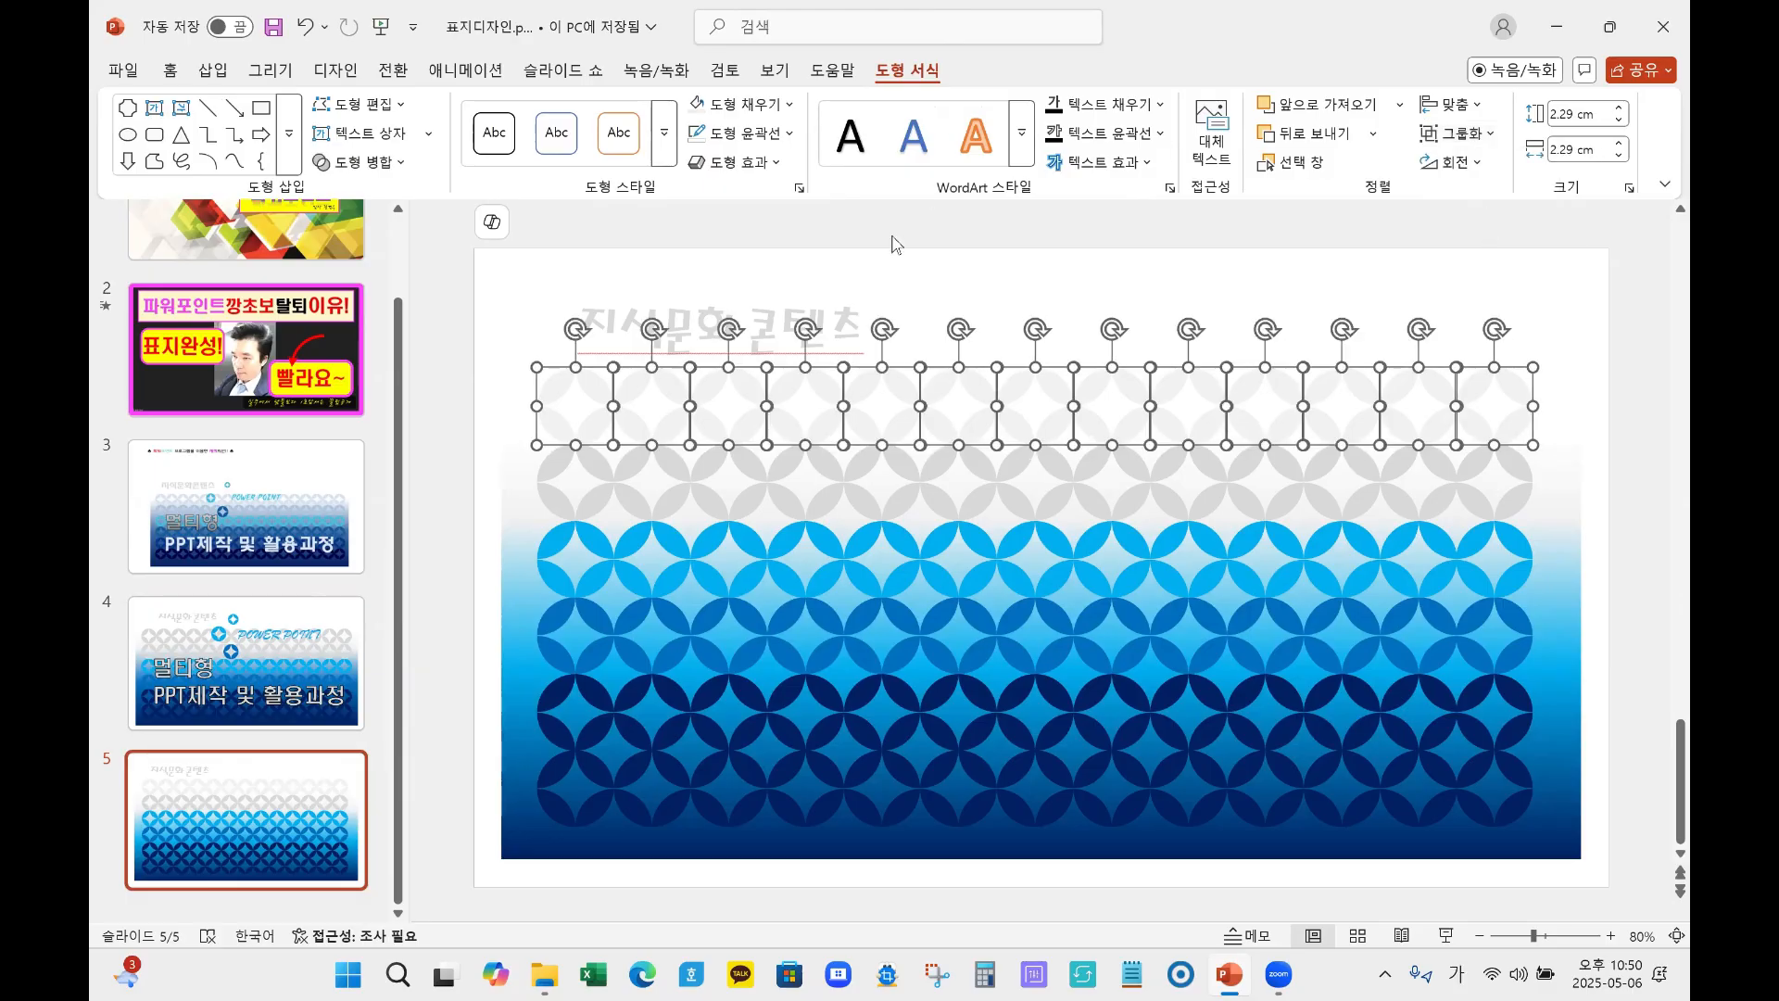
left_click(481, 441)
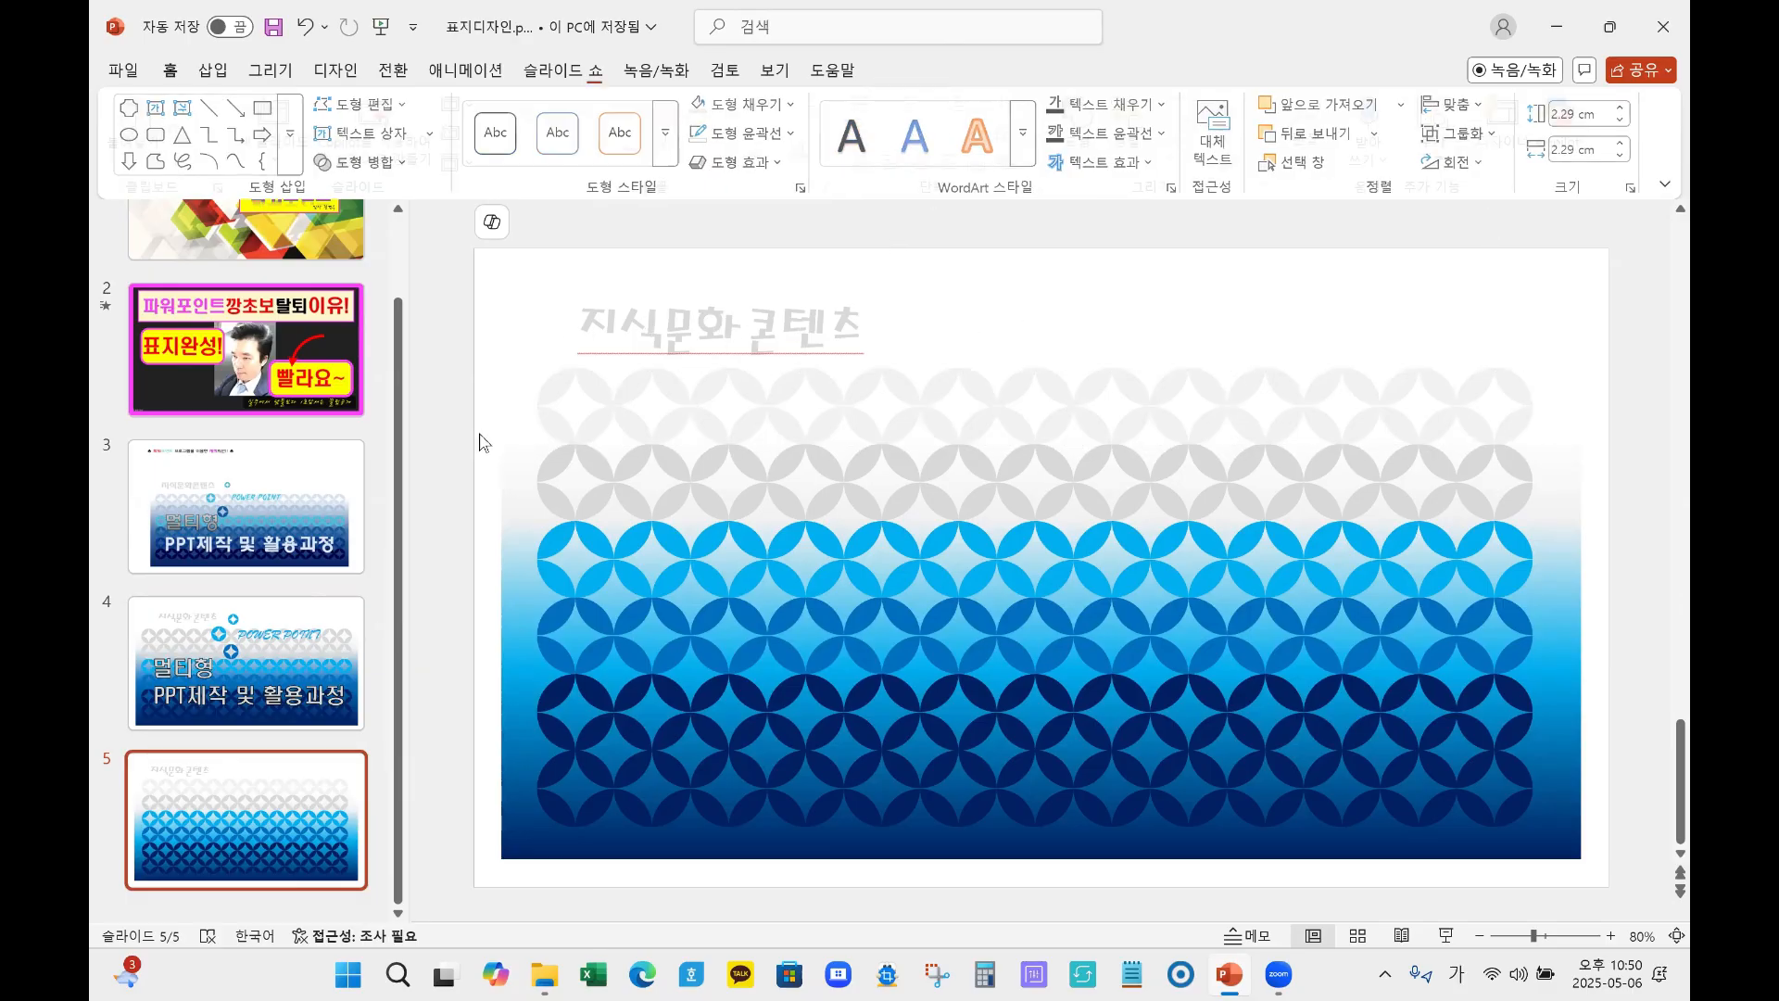
Step: Place a standard light blue copy of the top row's first circle, about 1.4 cm in size, beside the "지식문화콘텐츠" title
left_click(595, 389)
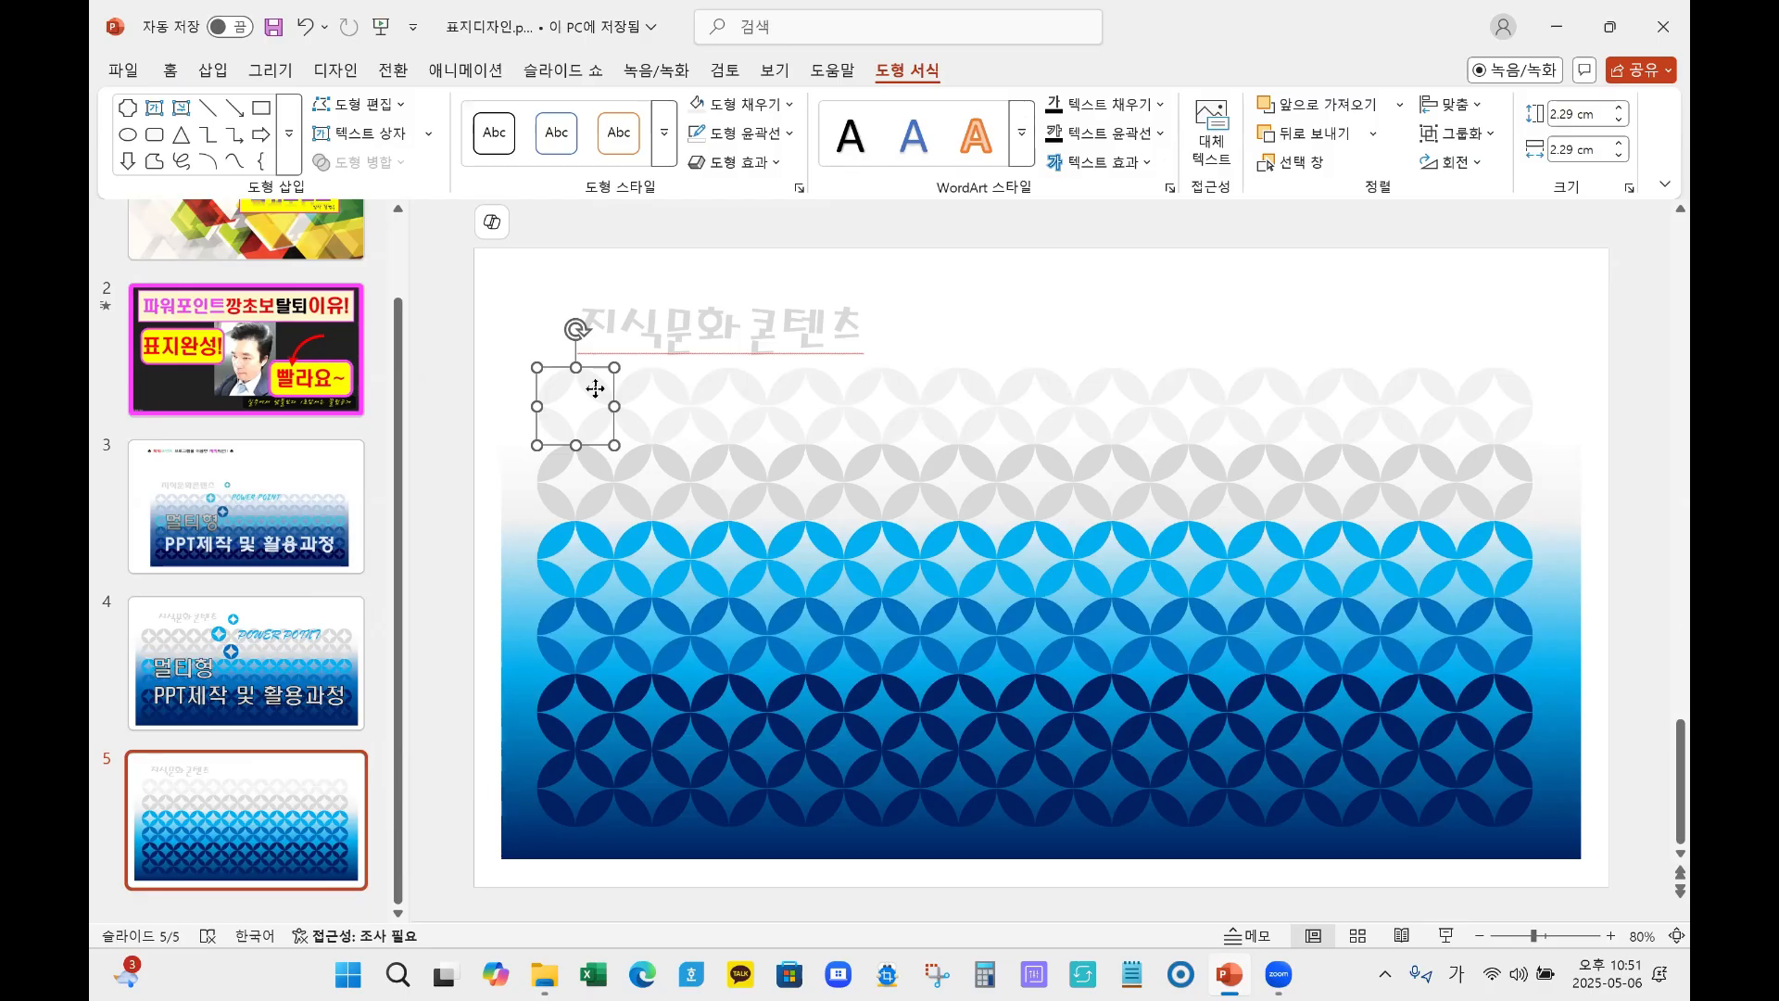
left_click_drag(595, 388, 1000, 299)
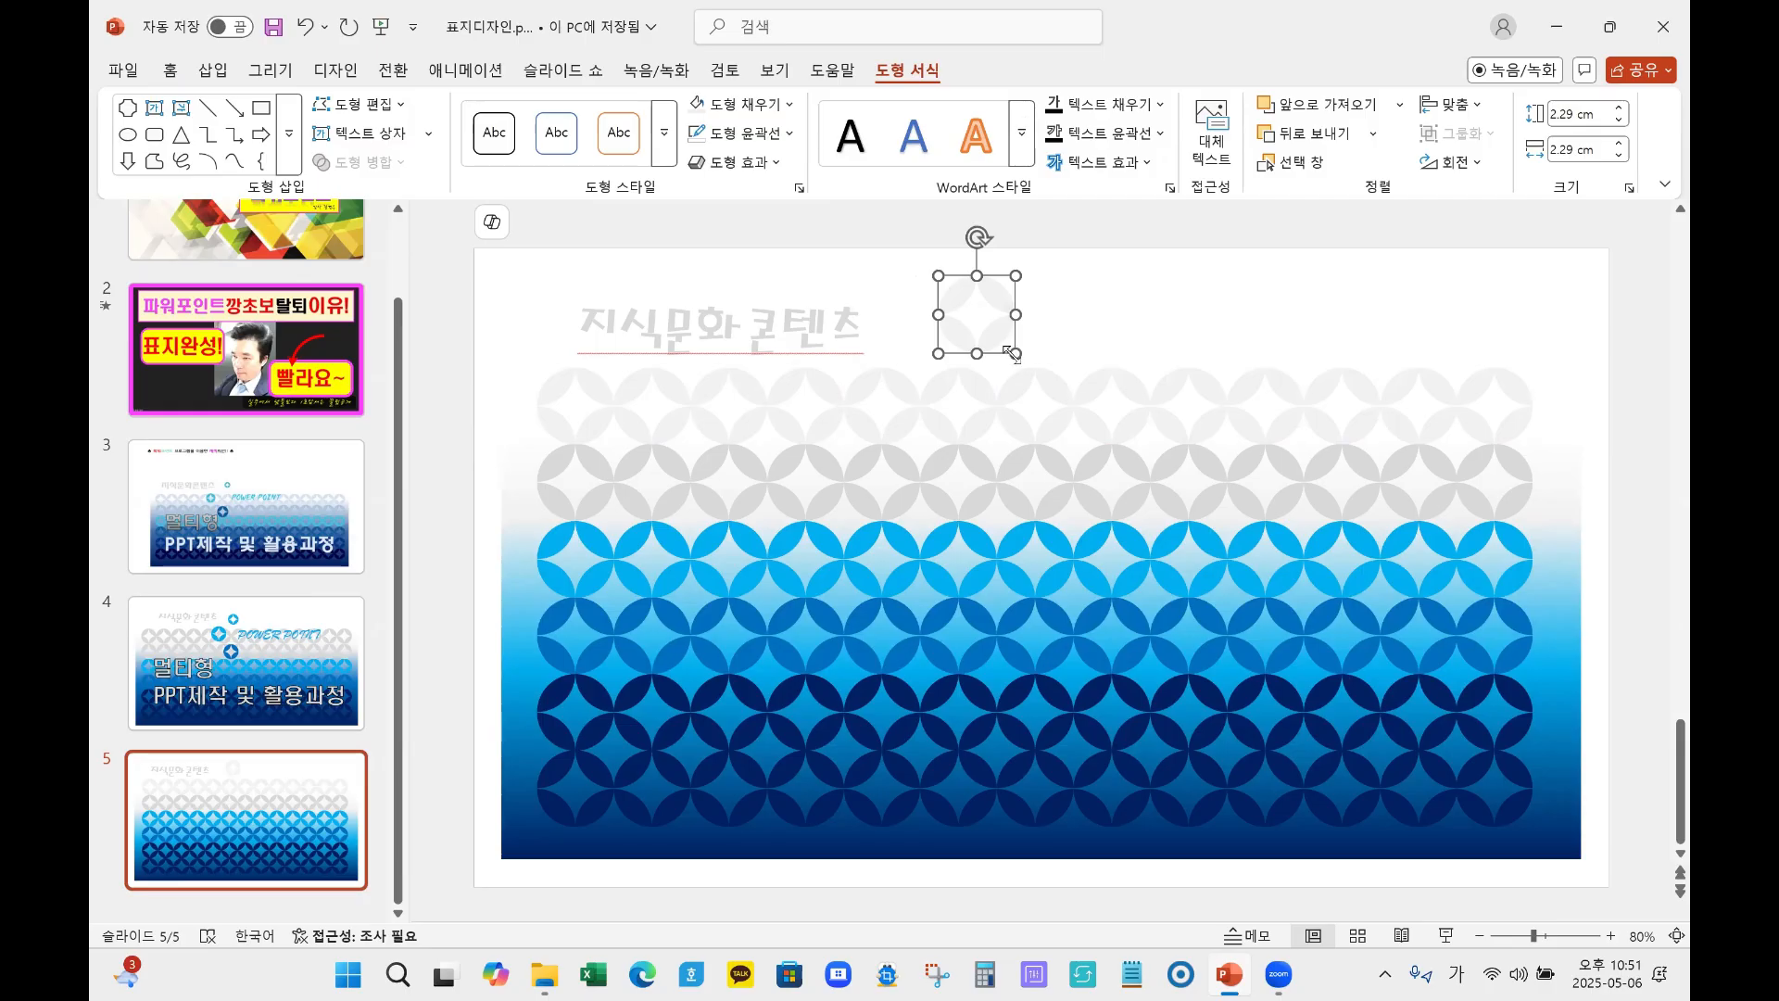
left_click_drag(1013, 352, 985, 323)
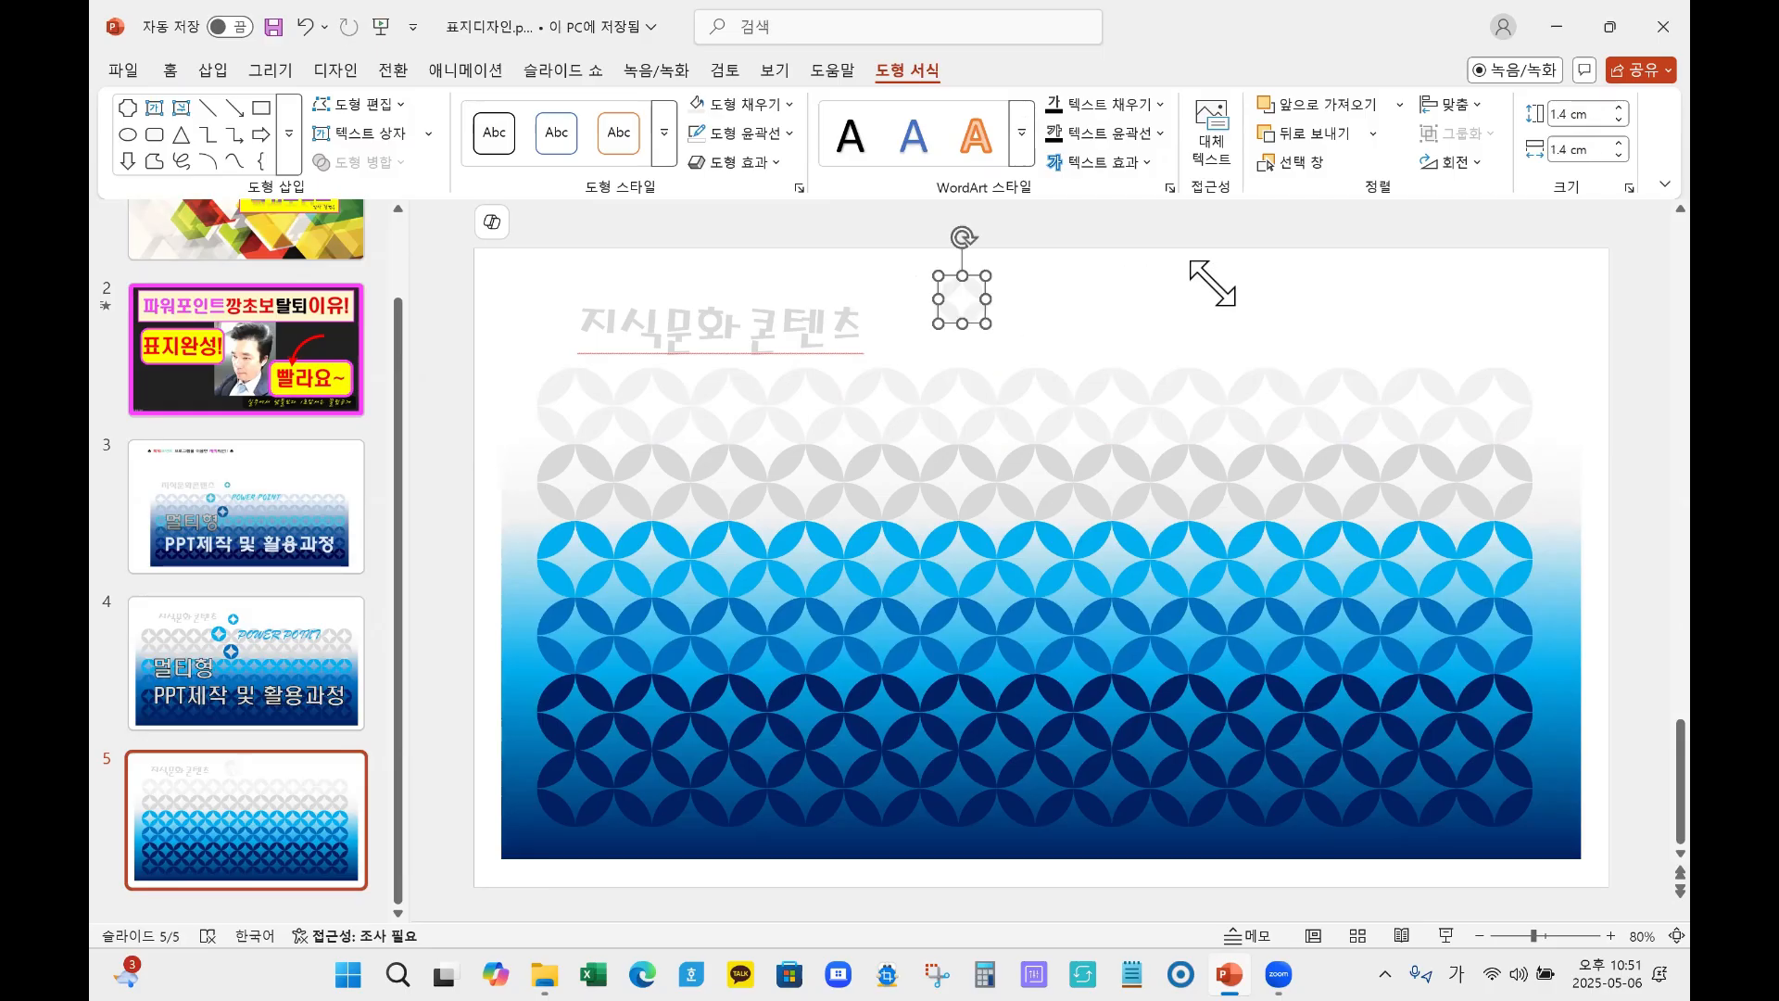
left_click(787, 104)
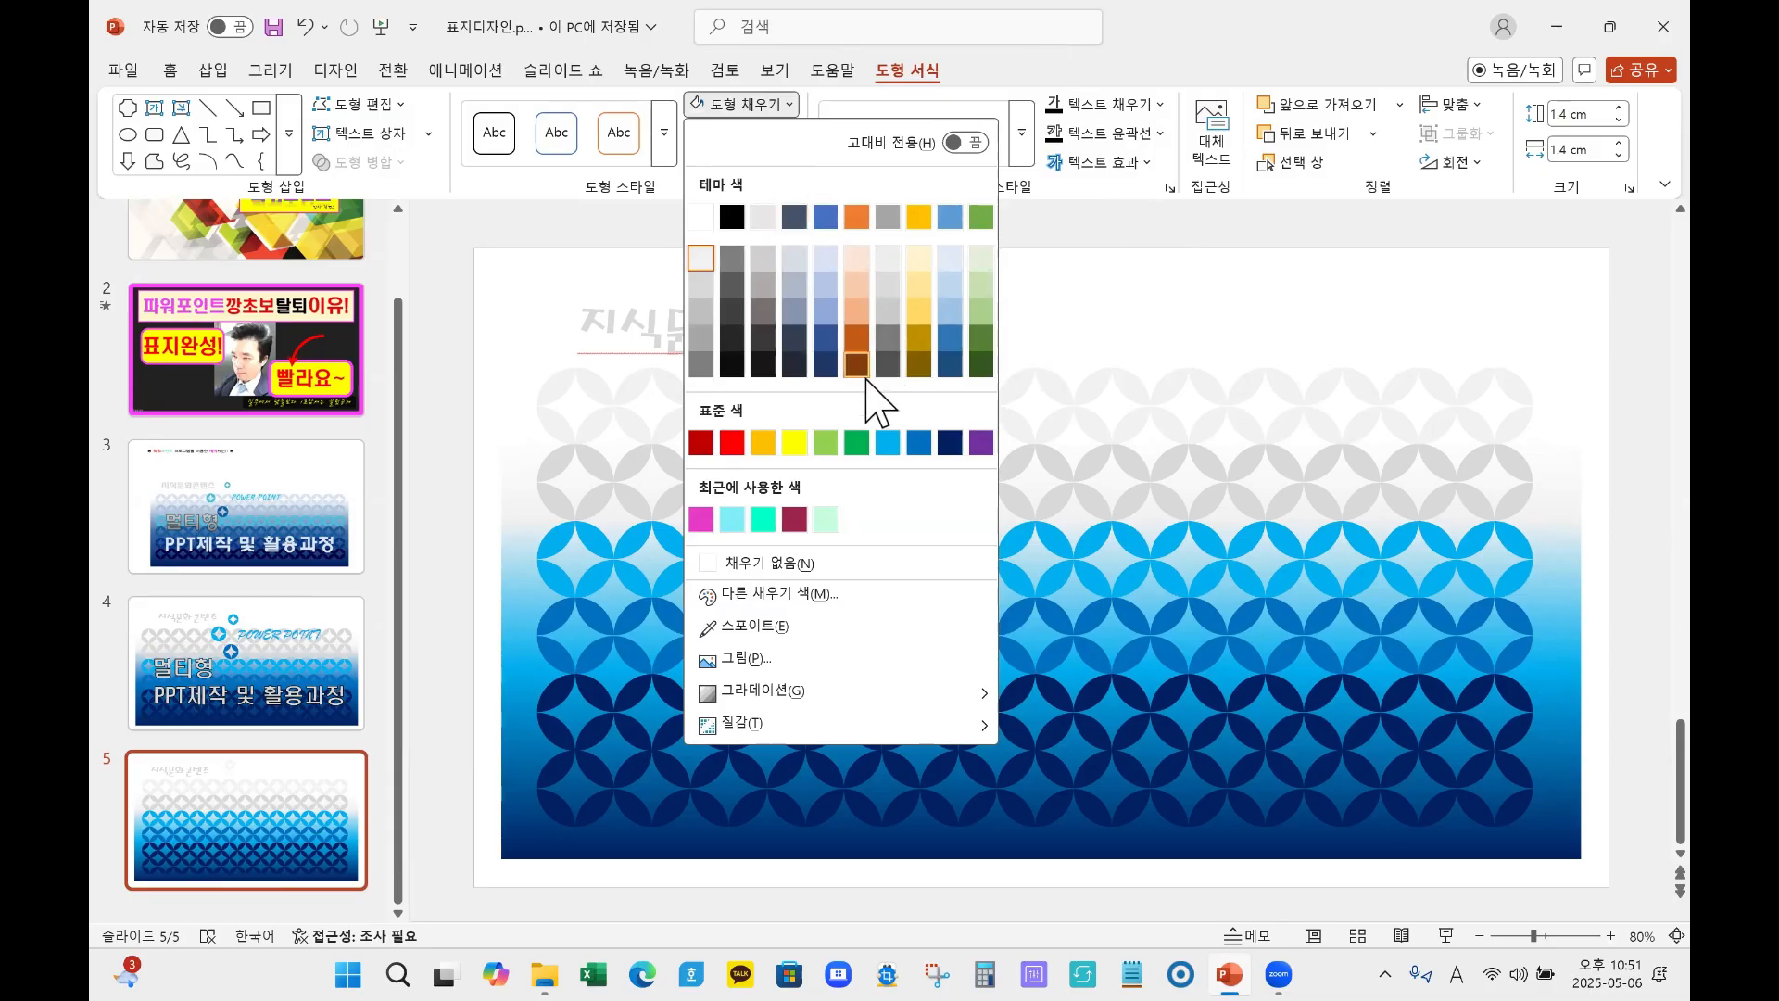
left_click(889, 444)
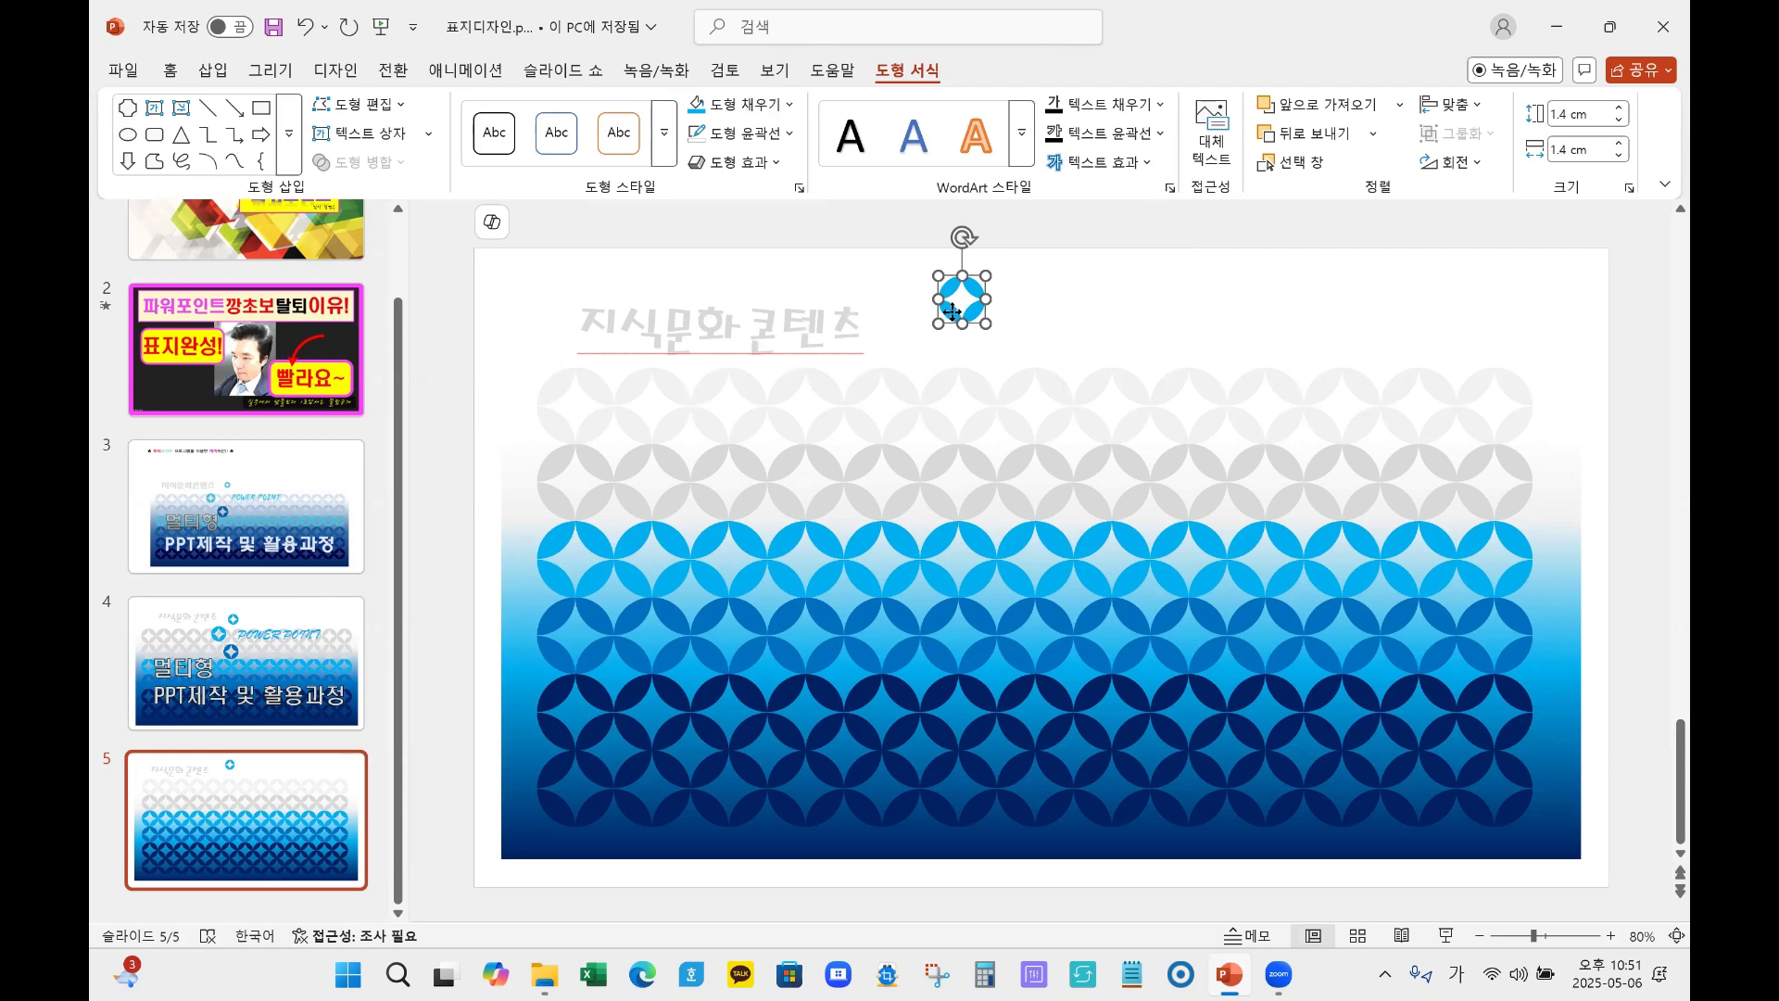
Step: Copy the small light blue circle down-left onto the top row, enlarge it to about 1.88 cm, and check the reference on slide 4
left_click_drag(953, 312, 838, 426)
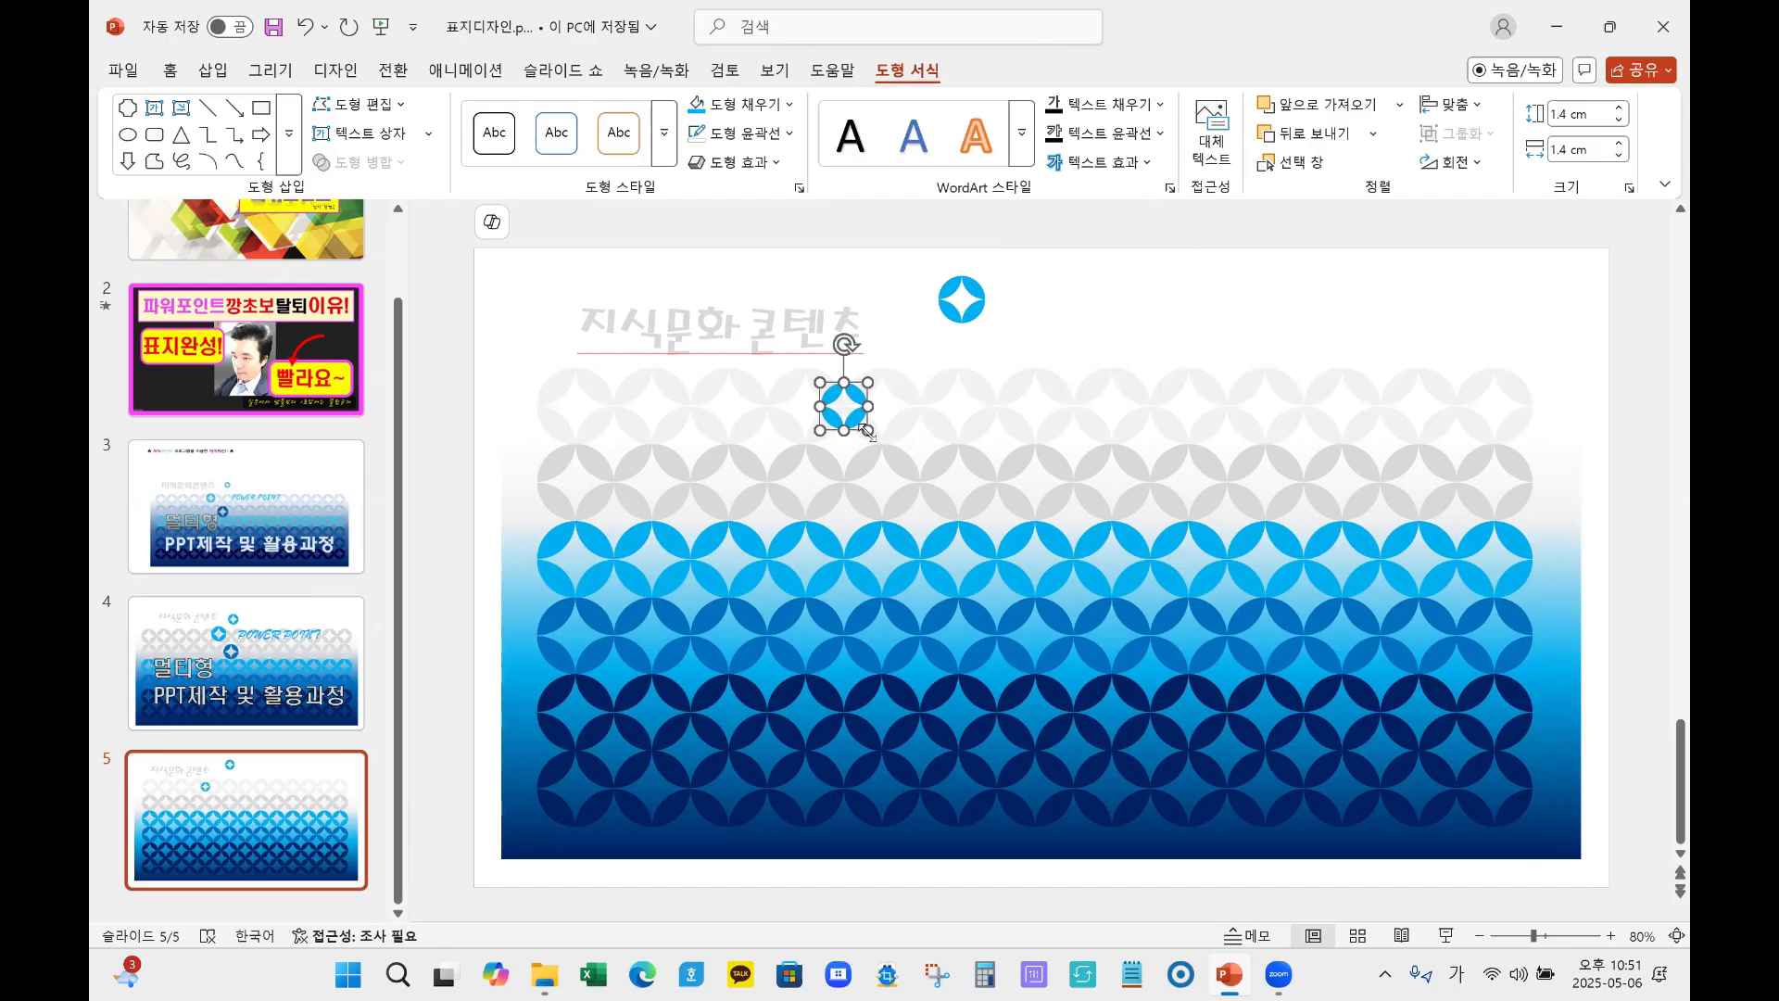
left_click_drag(867, 430, 859, 392)
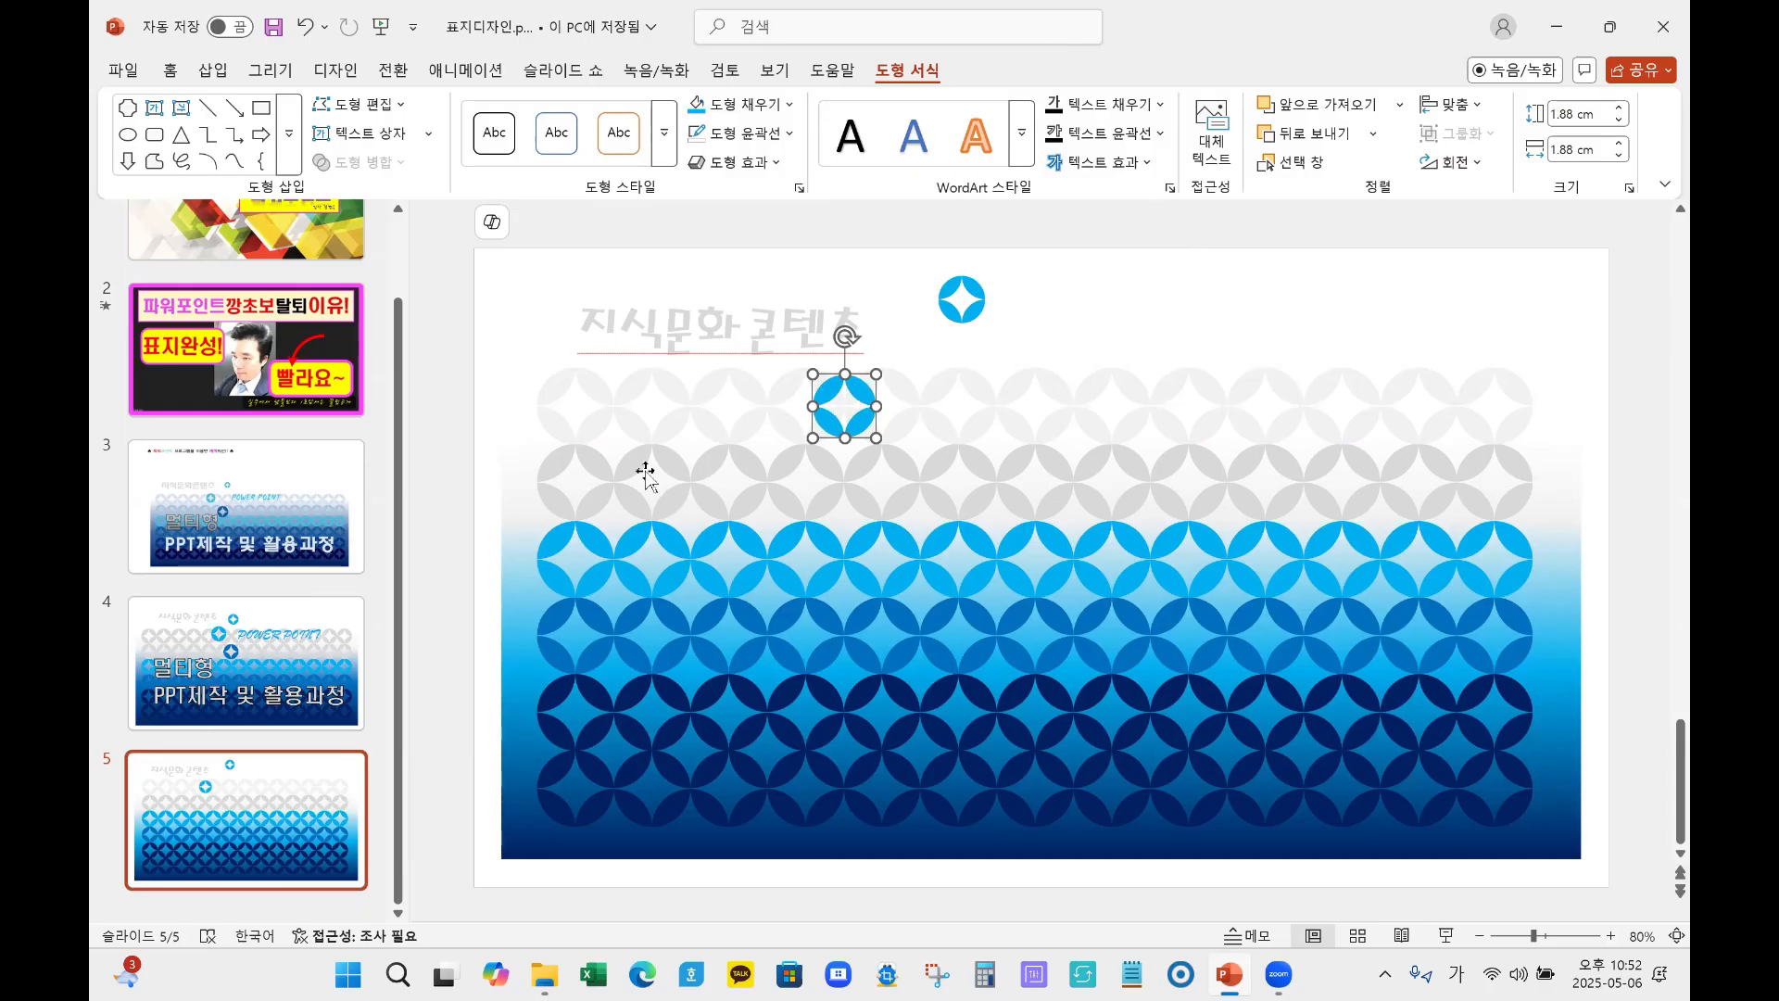
left_click(325, 700)
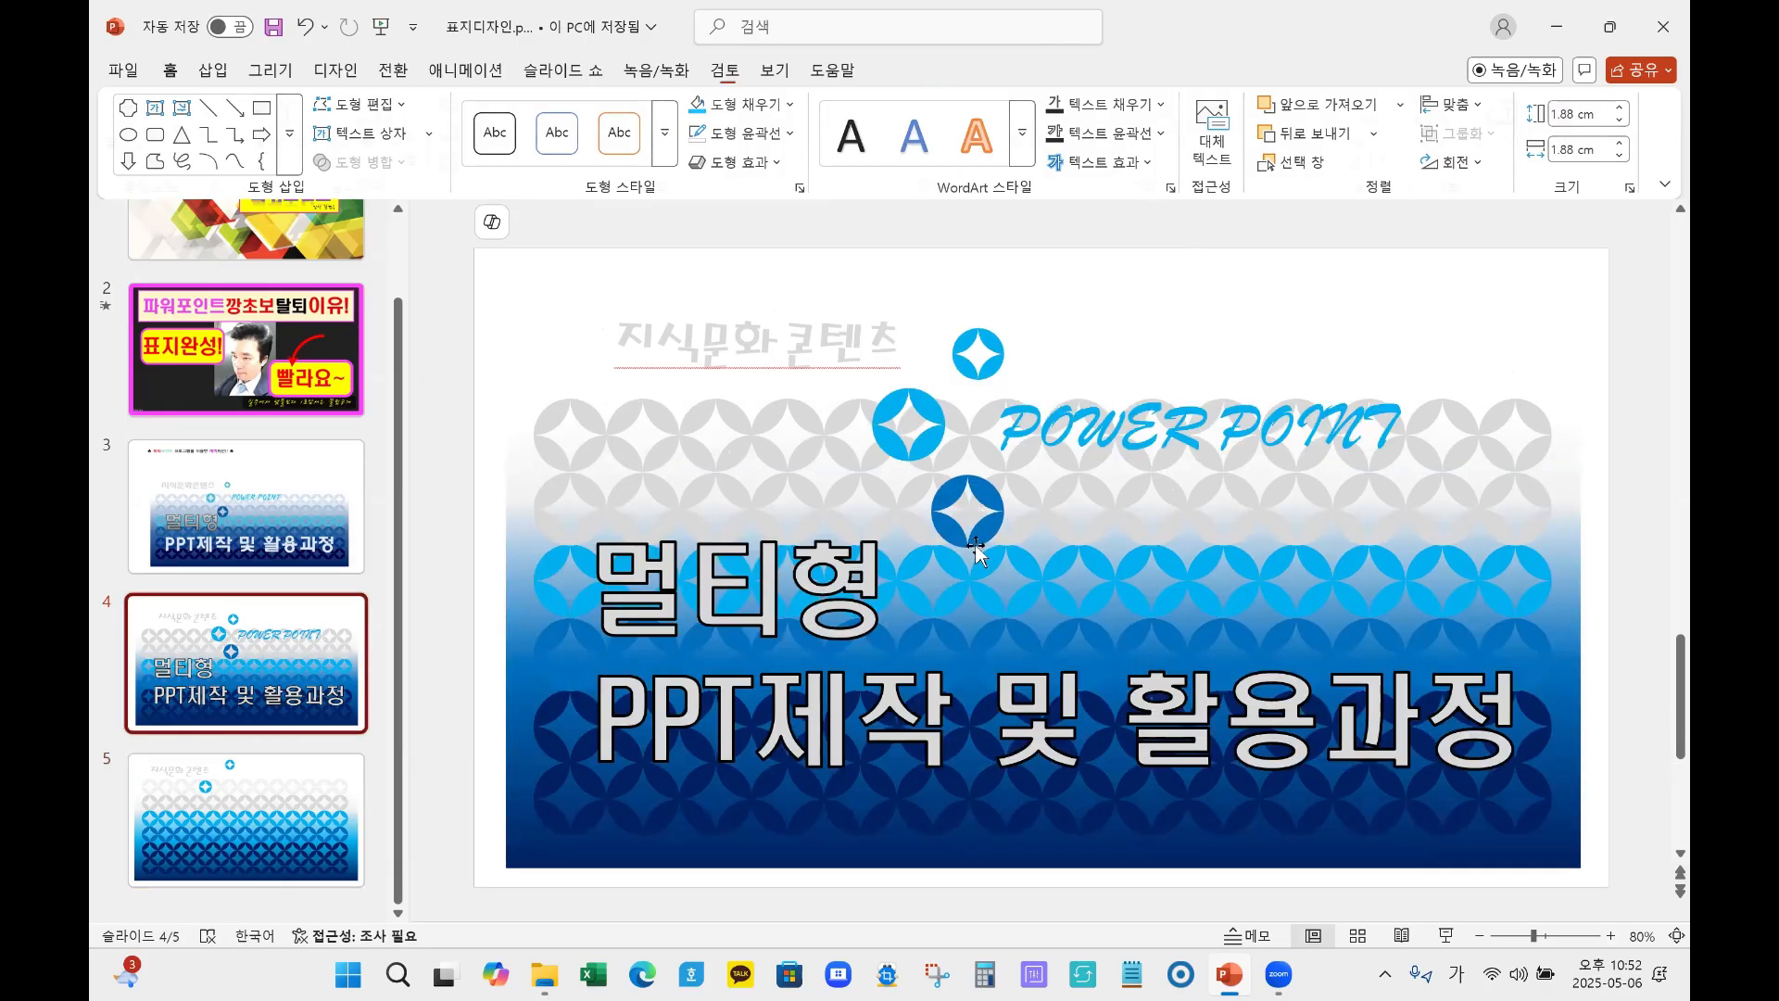
left_click(252, 788)
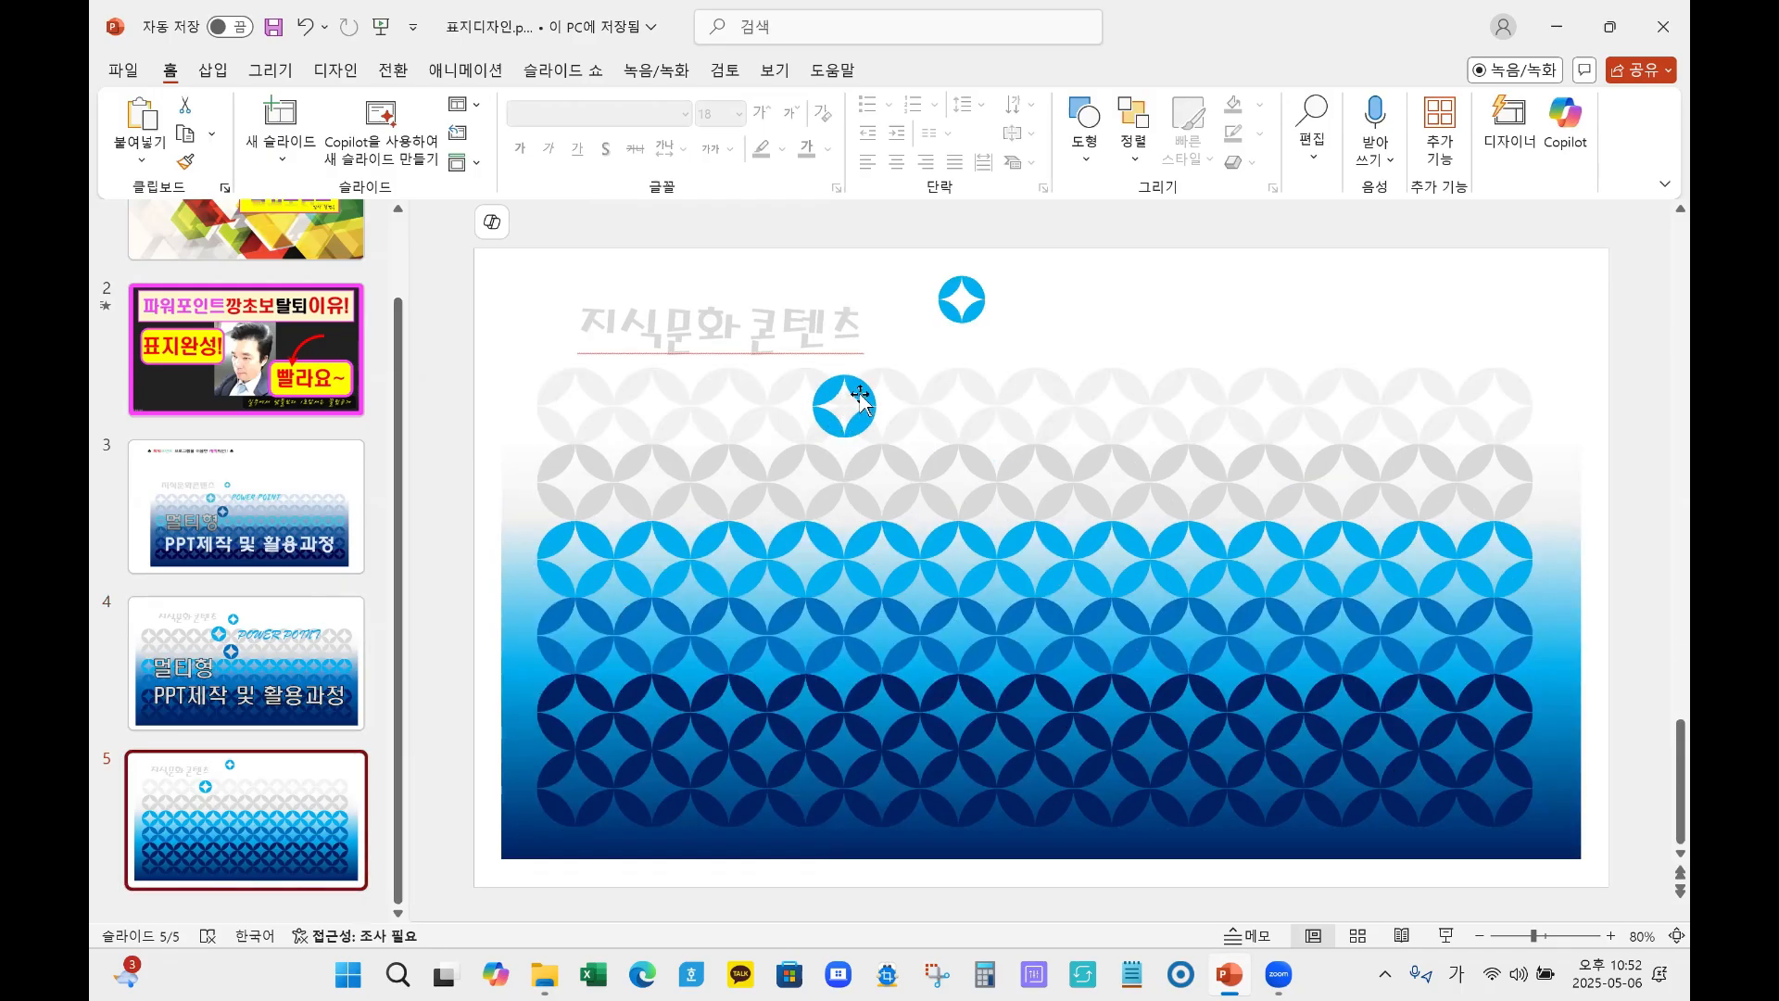
Step: Copy the larger light blue circle down-right onto the second row, enlarged to about 2.41 cm, and fill it with standard blue
left_click(860, 393)
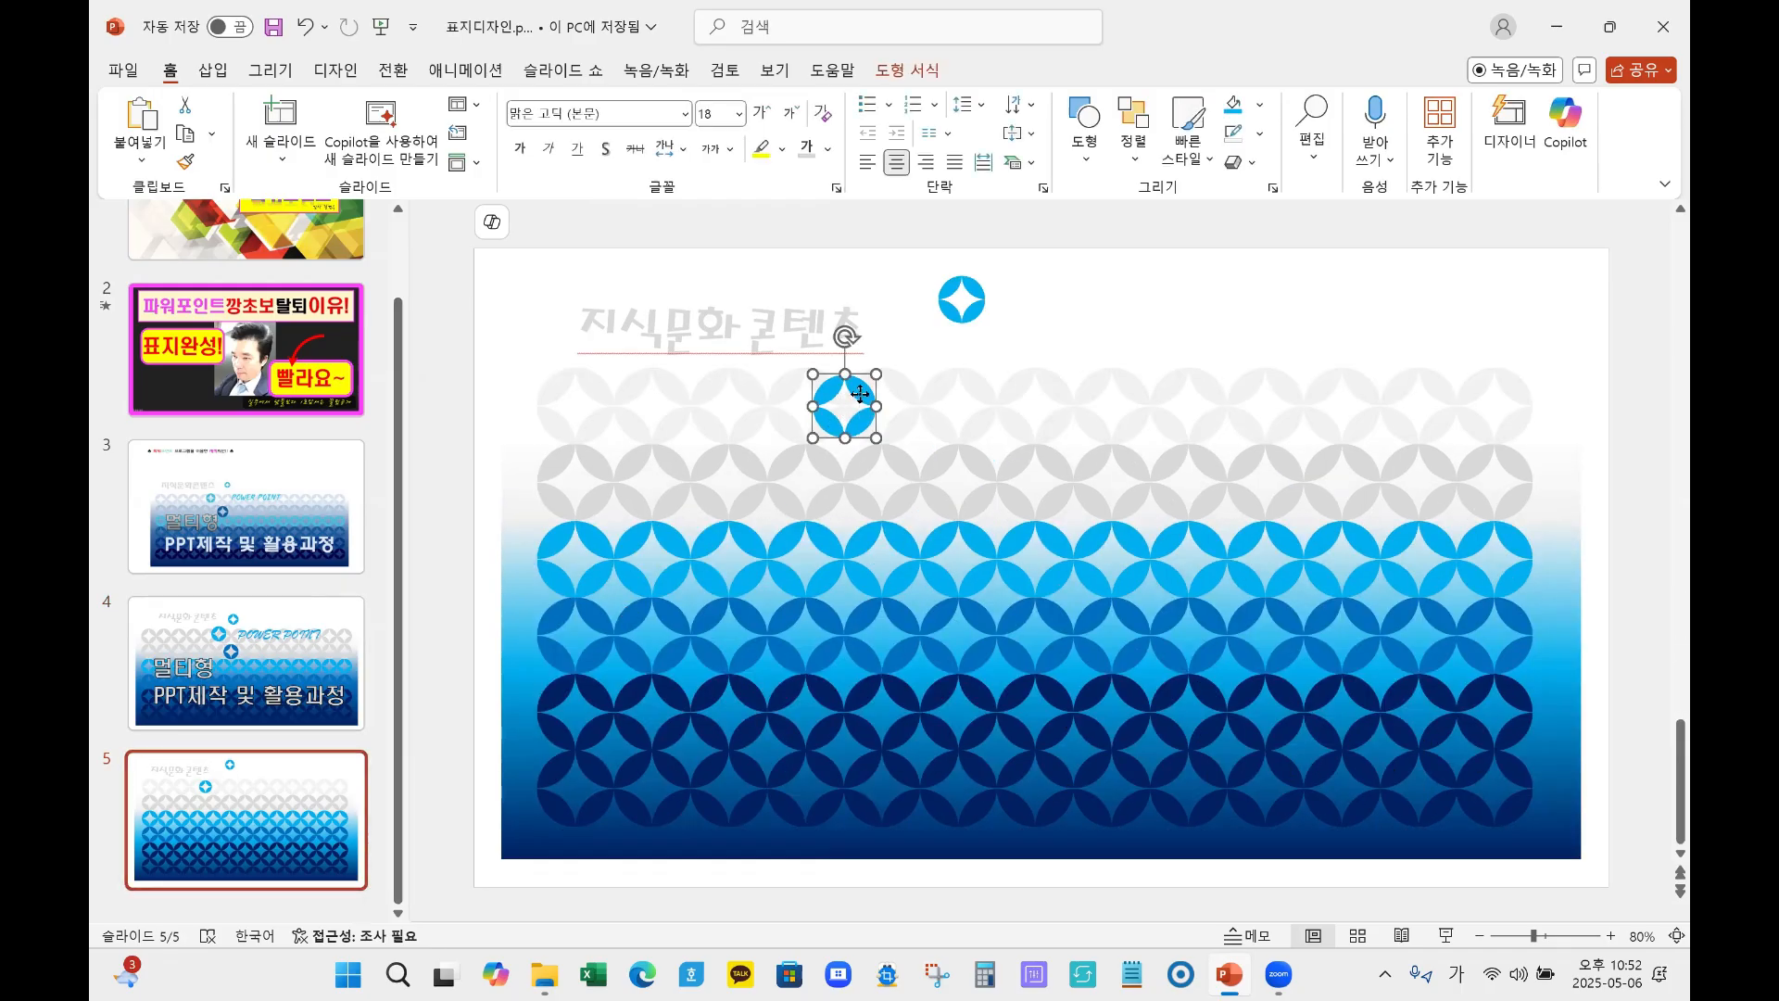
left_click_drag(860, 393, 946, 480)
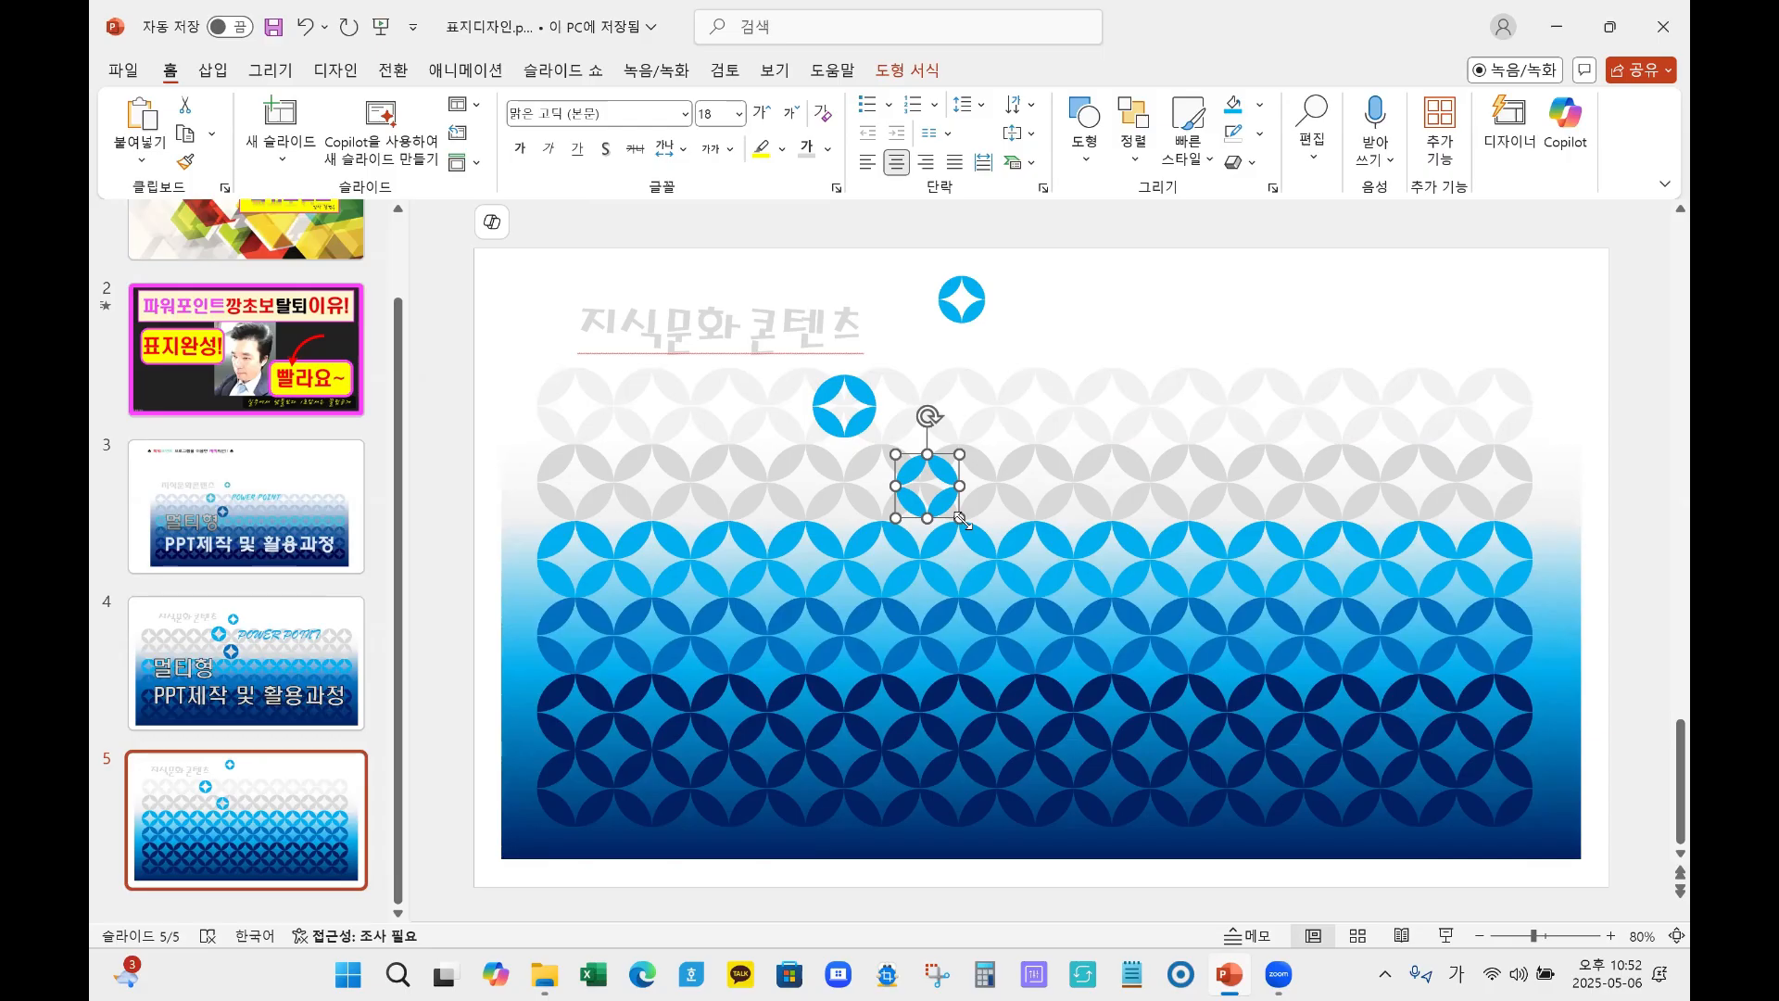
left_click_drag(960, 520, 946, 469)
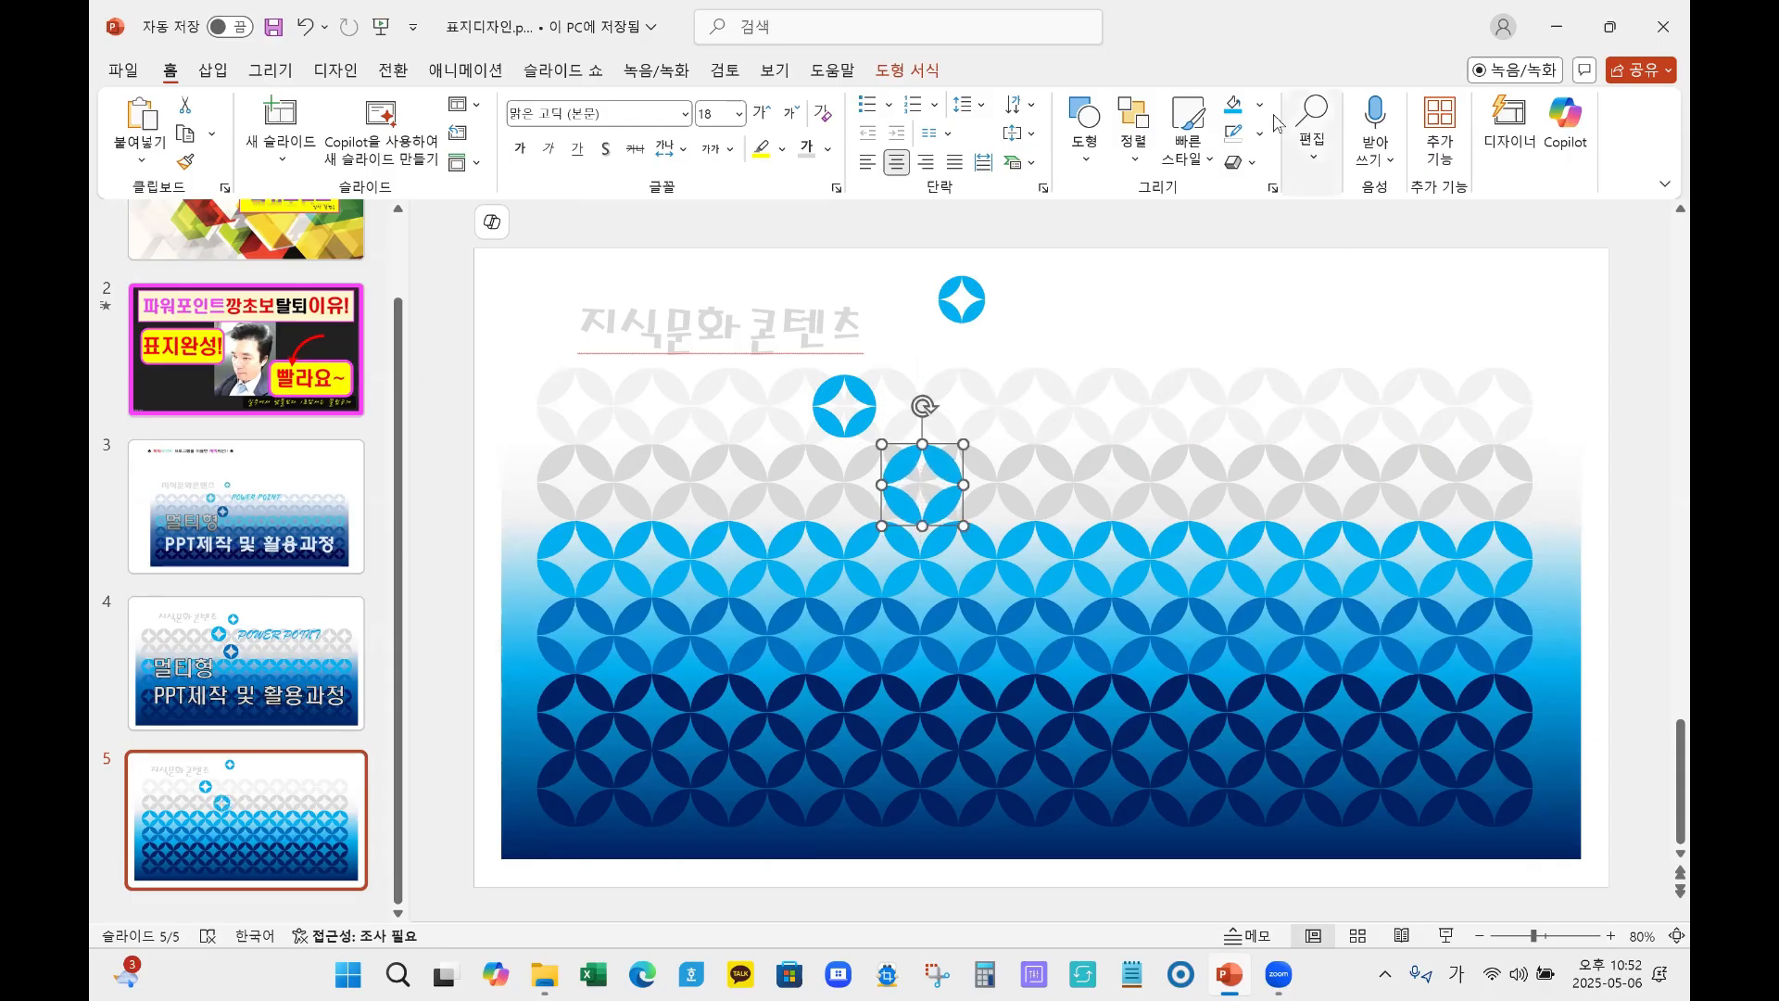
left_click(920, 75)
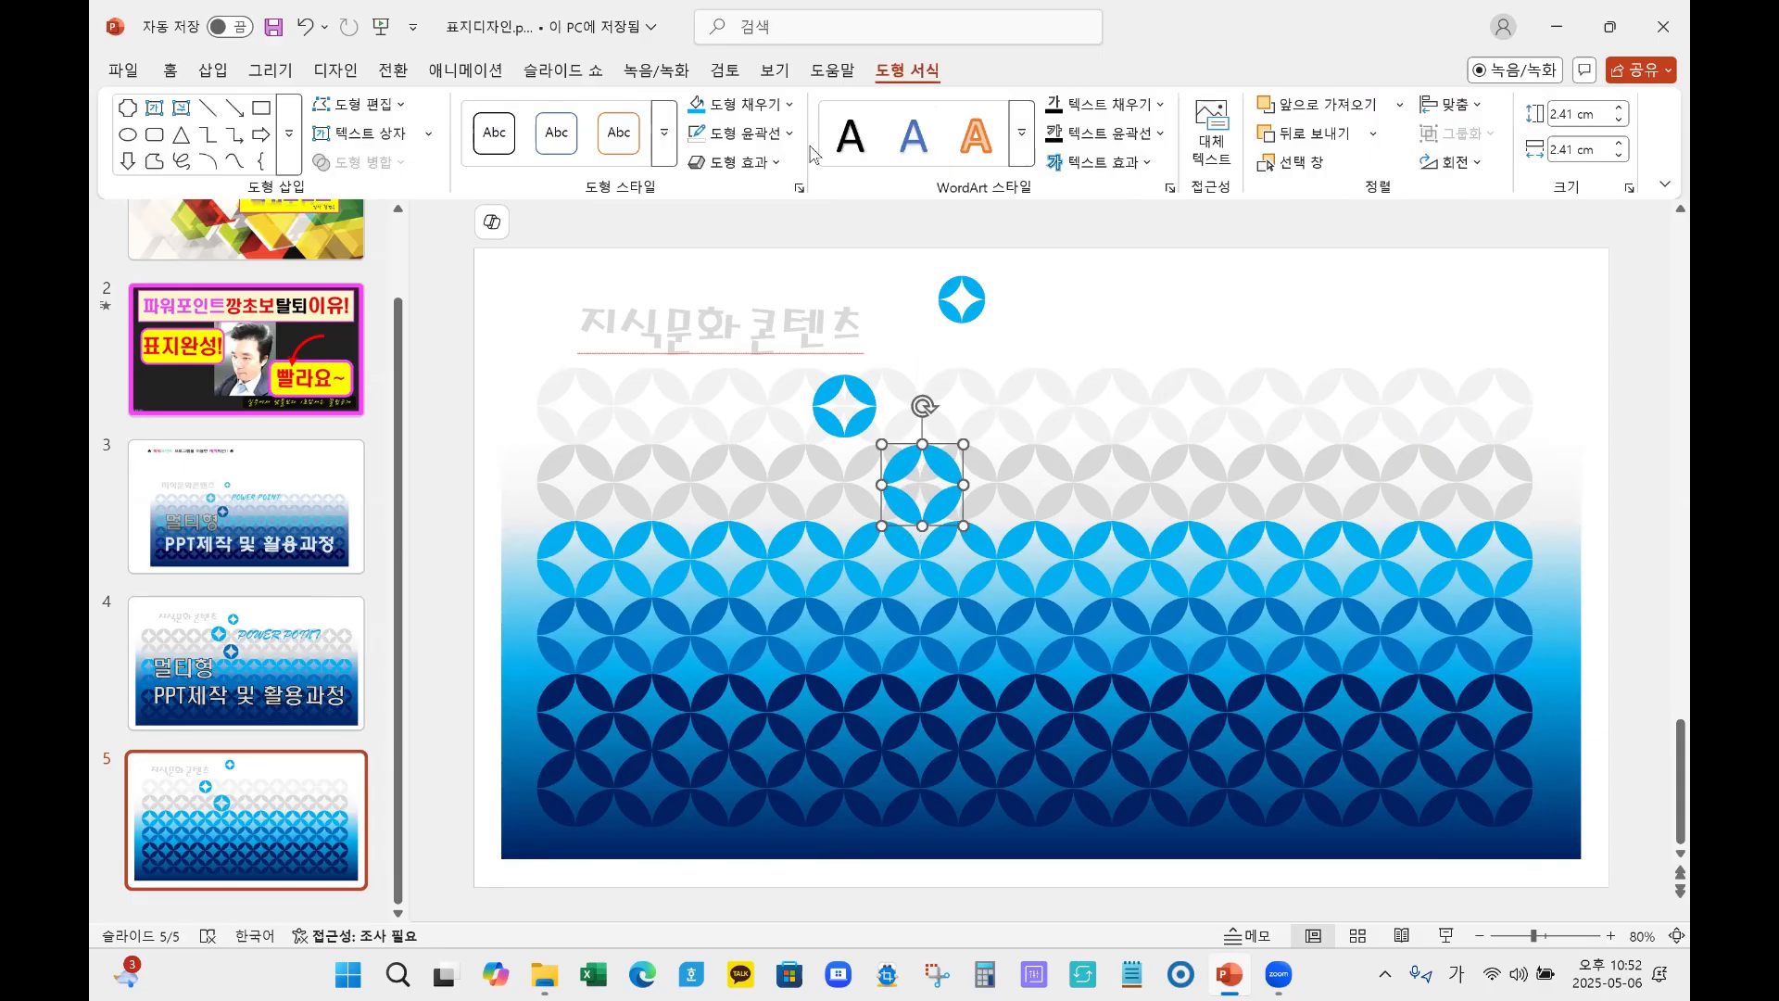
left_click(787, 106)
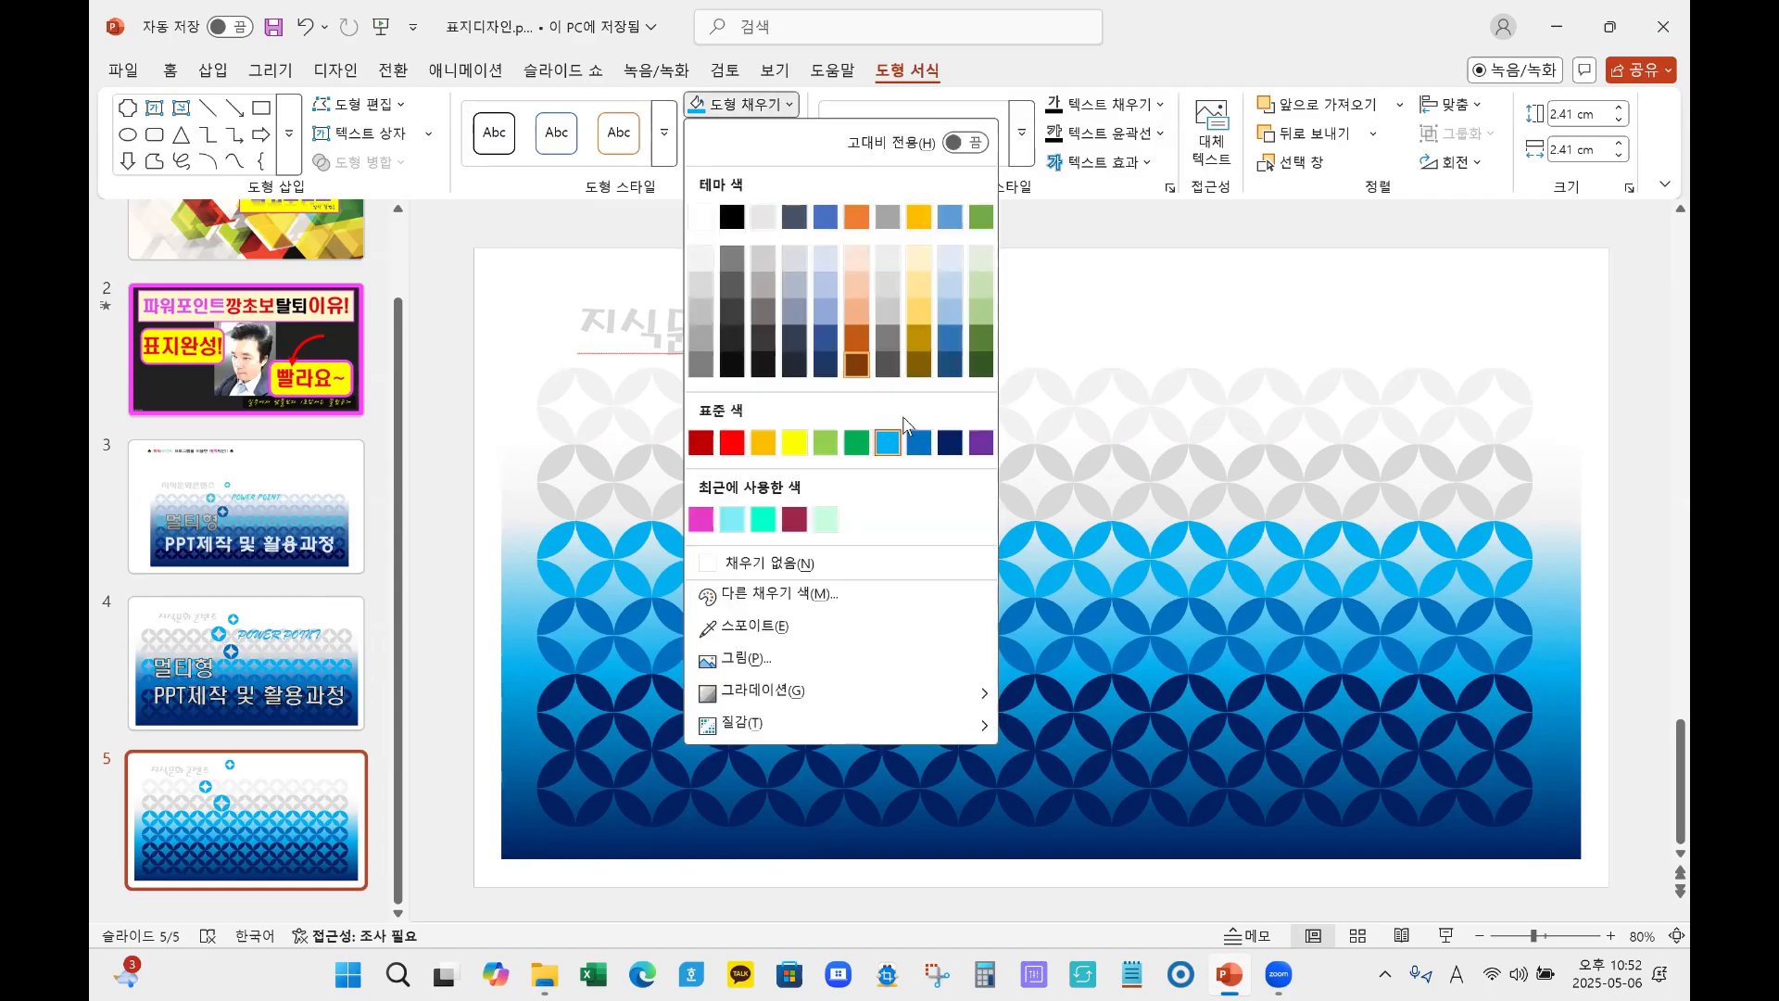
left_click(919, 442)
left_click(1314, 317)
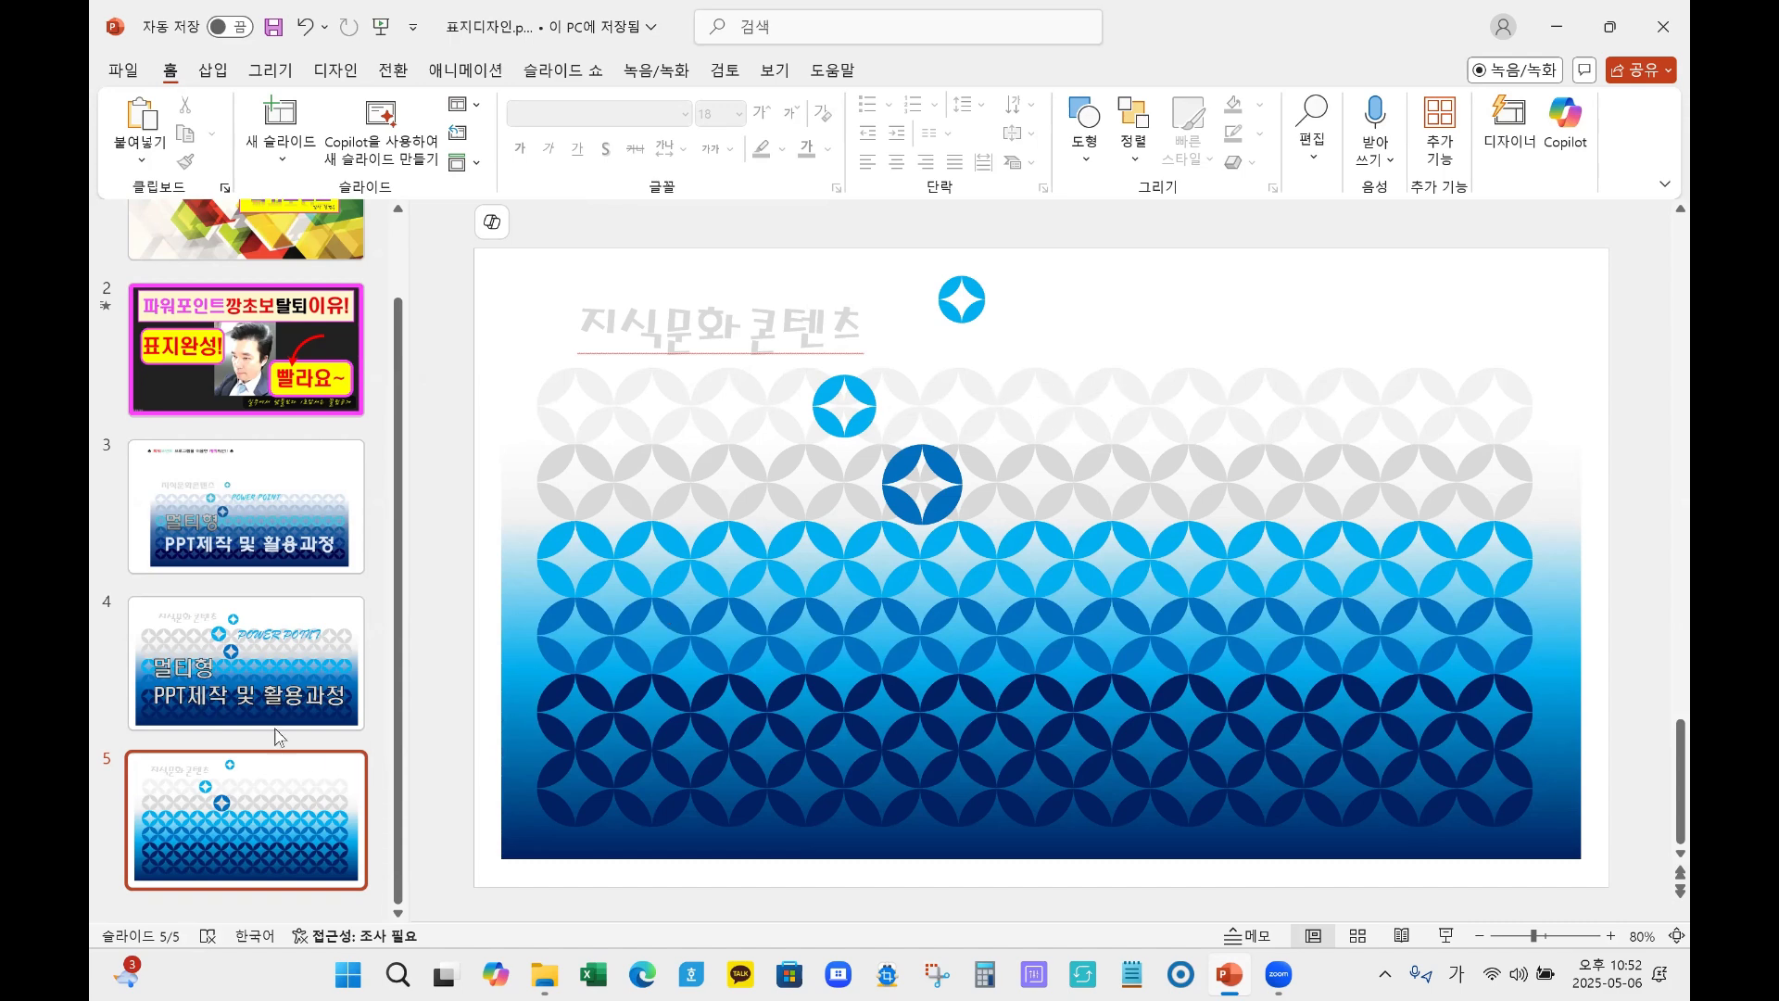
Step: Check the reference on slide 4, and add "POWER POINT" to slide 5 as WordArt in the plain black style with shadow
left_click(262, 665)
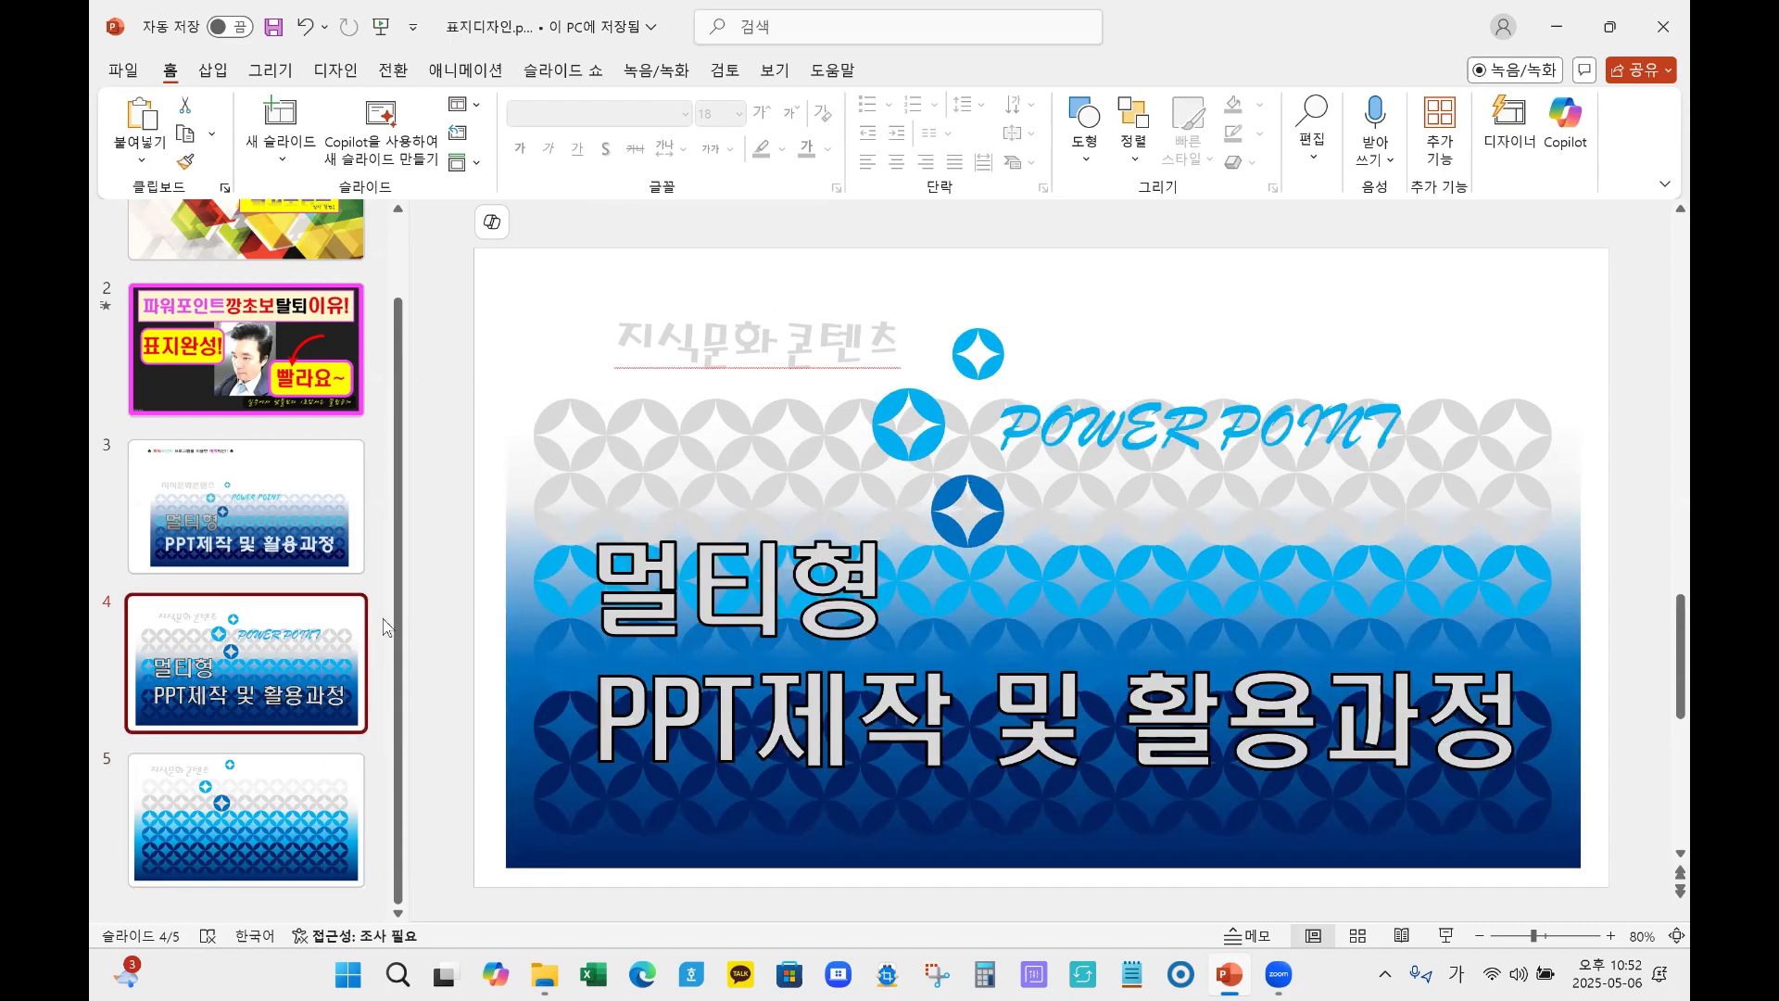
key("Down")
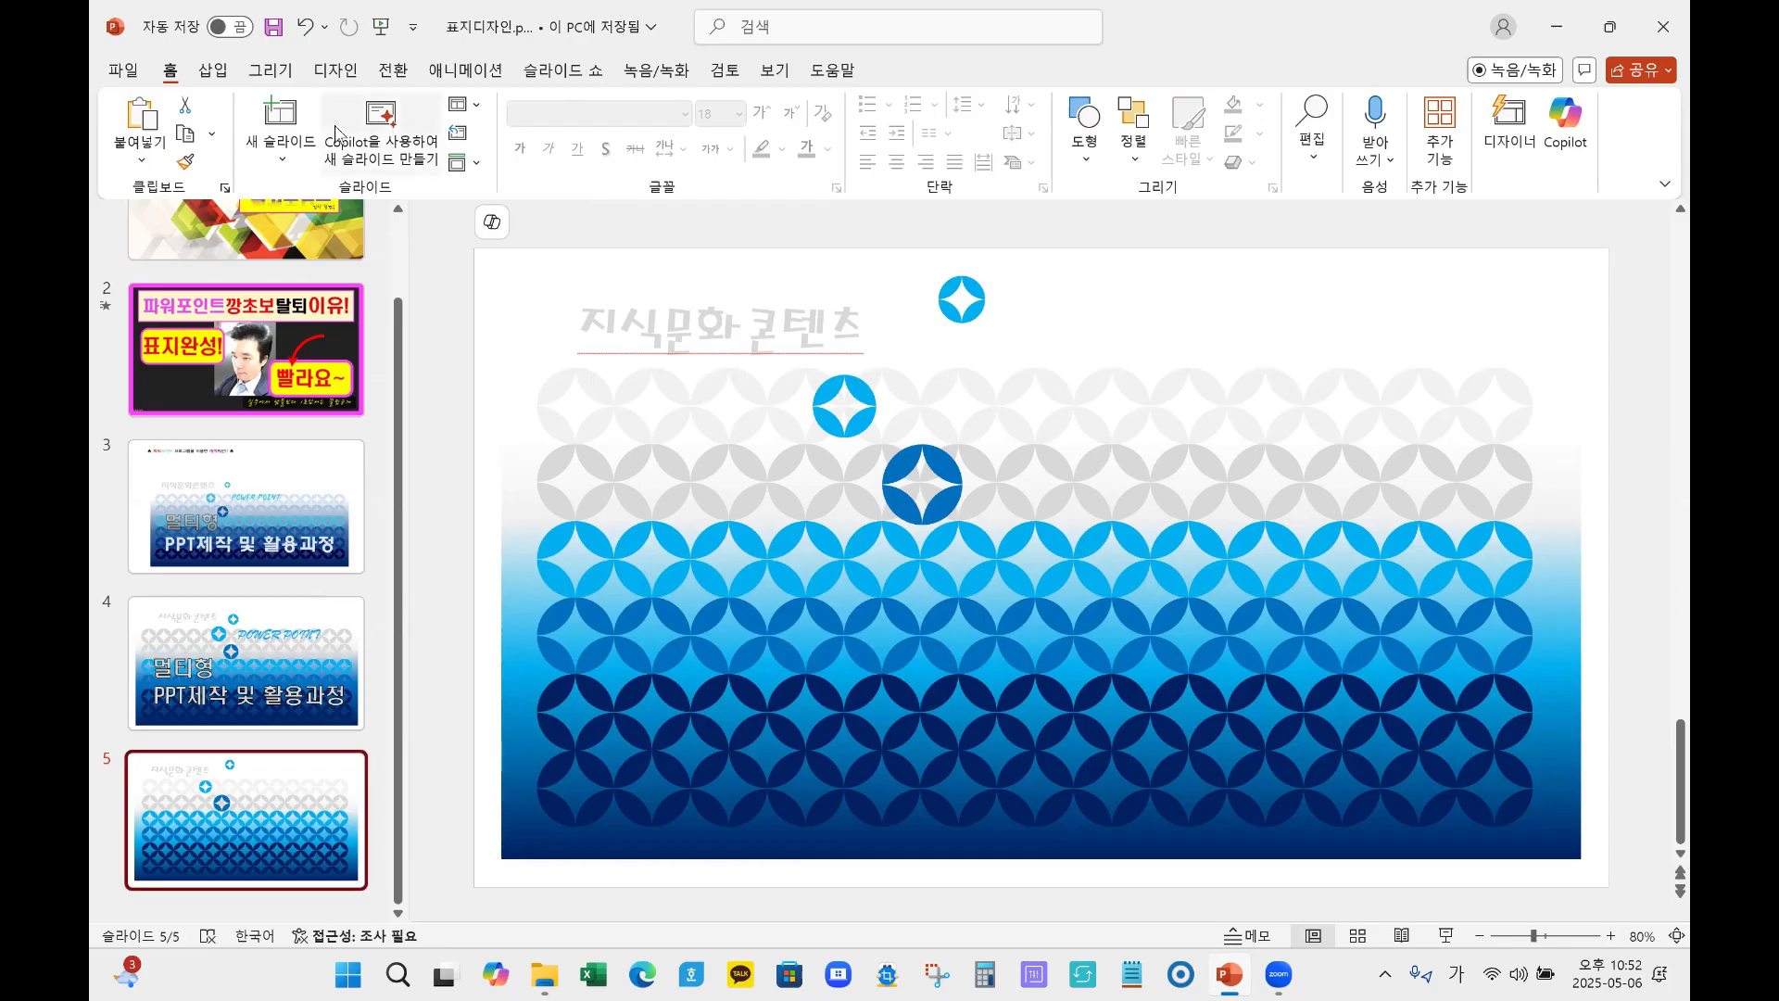
left_click(213, 71)
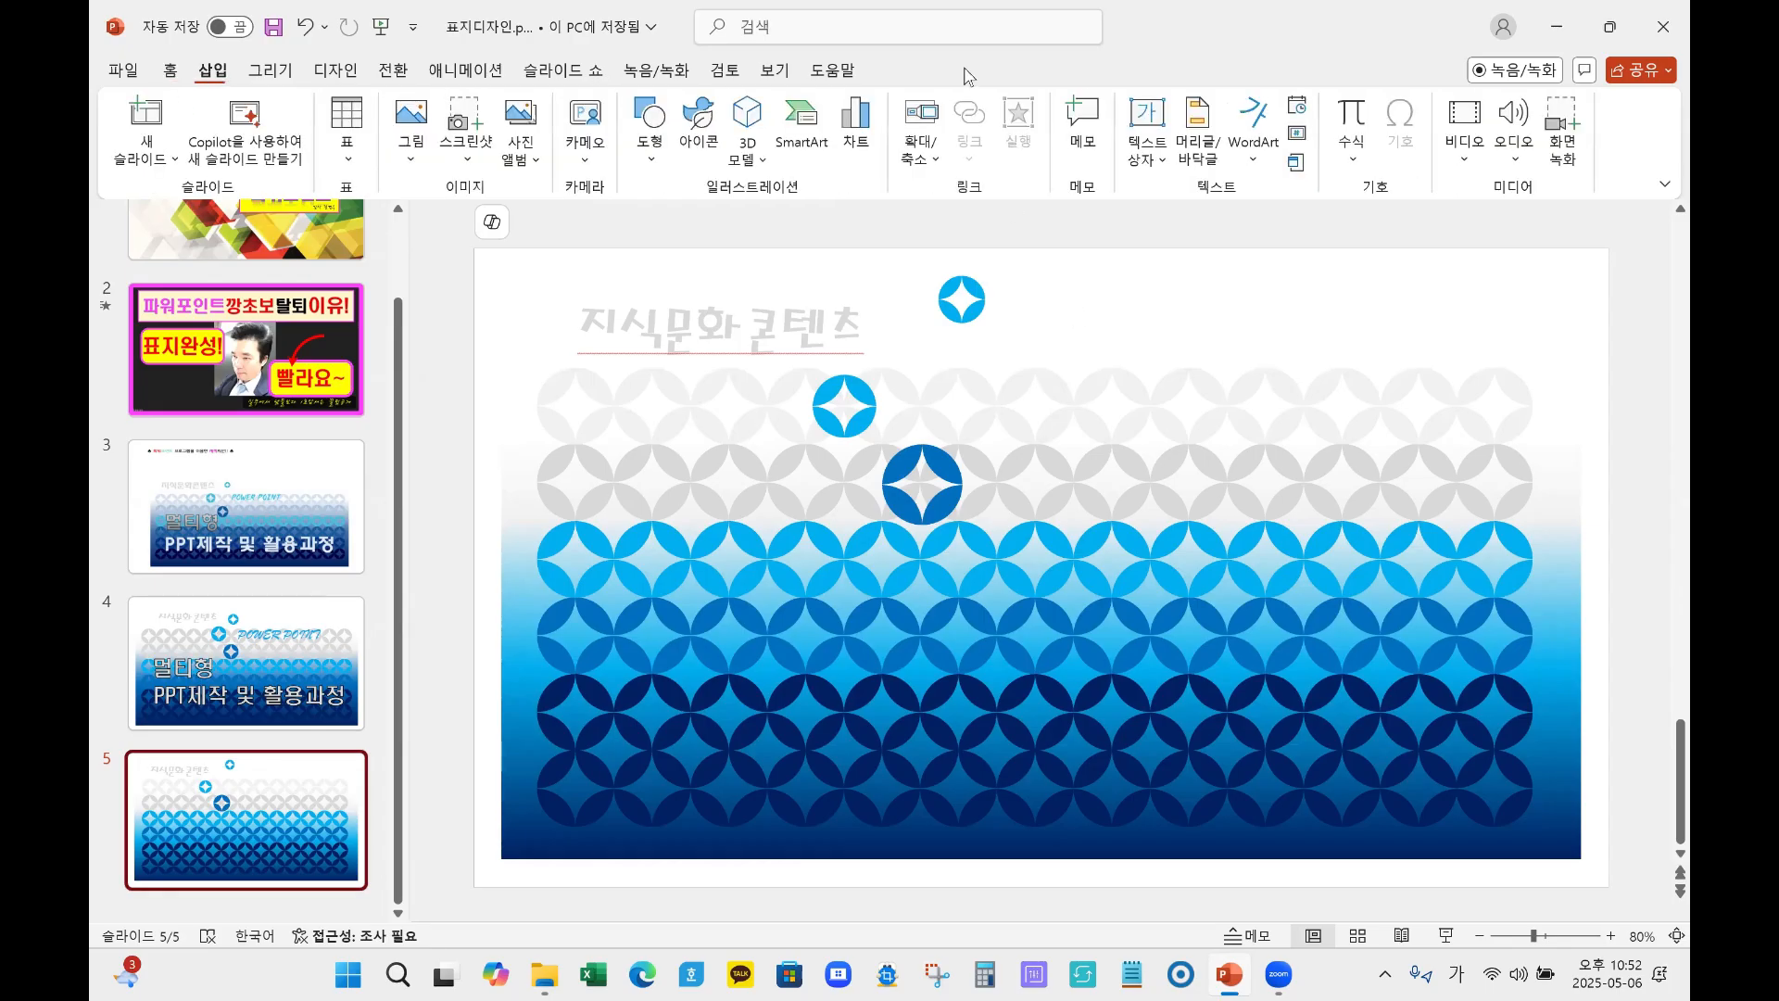
left_click(1256, 139)
left_click(1273, 230)
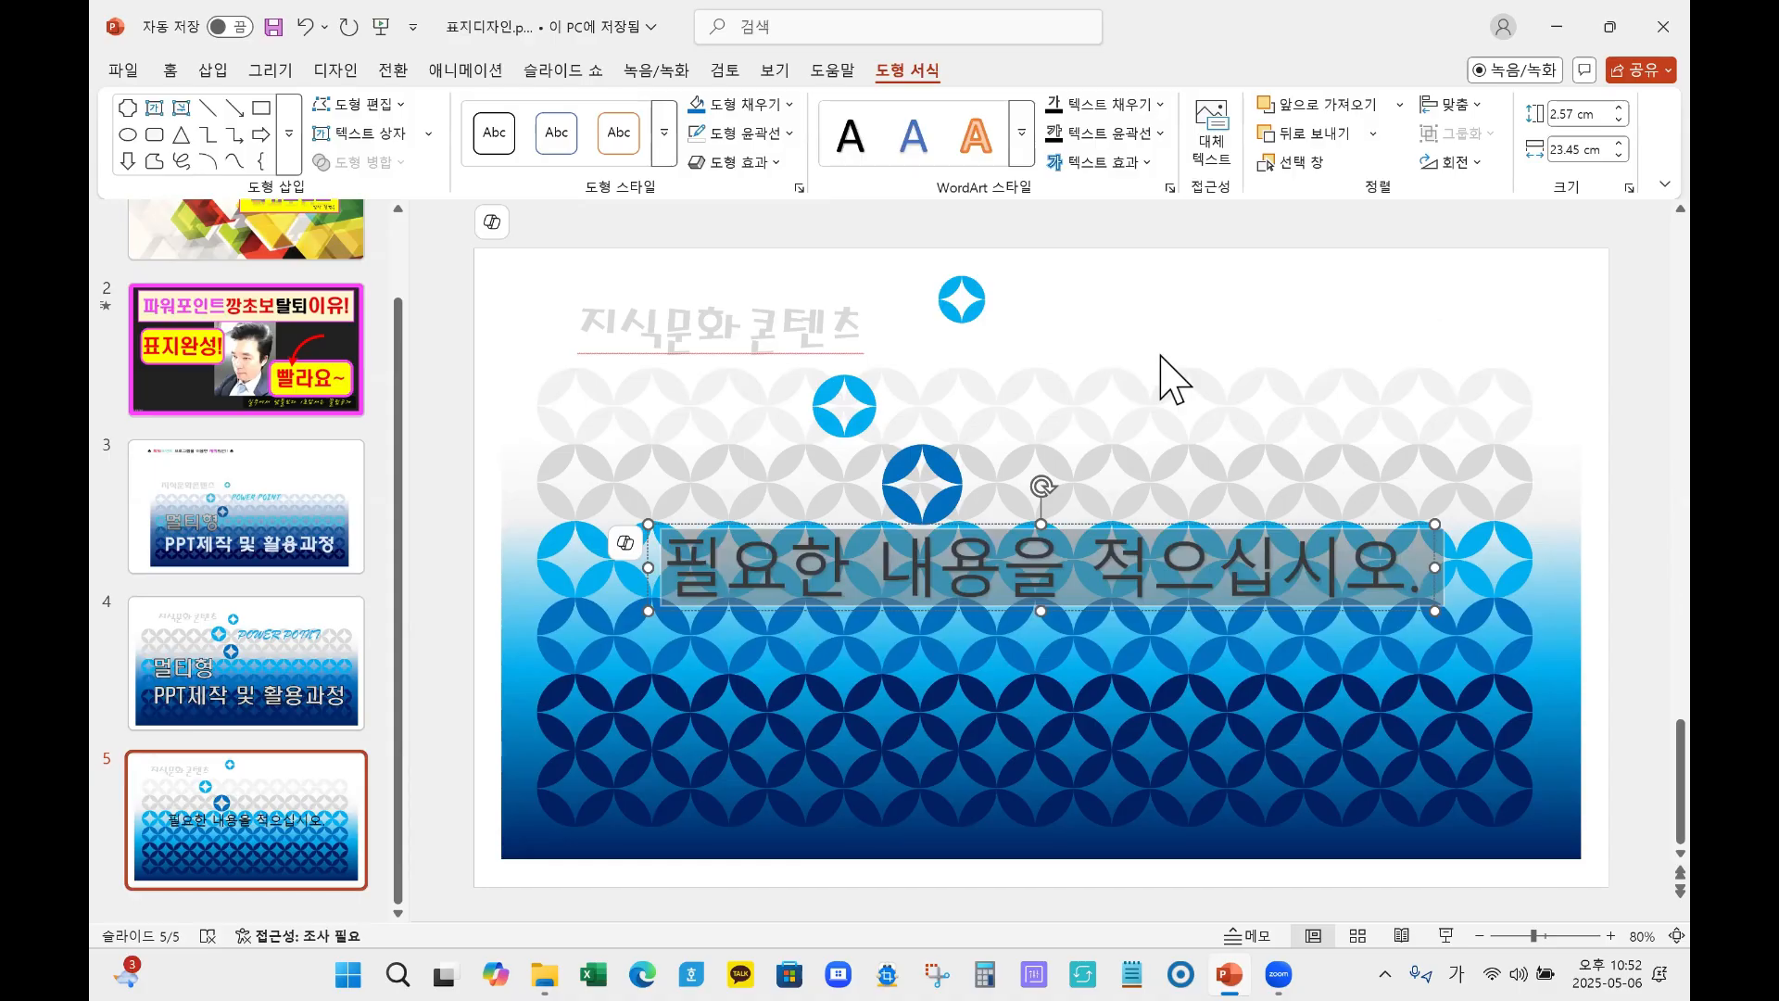
key("Hangul")
type("PO")
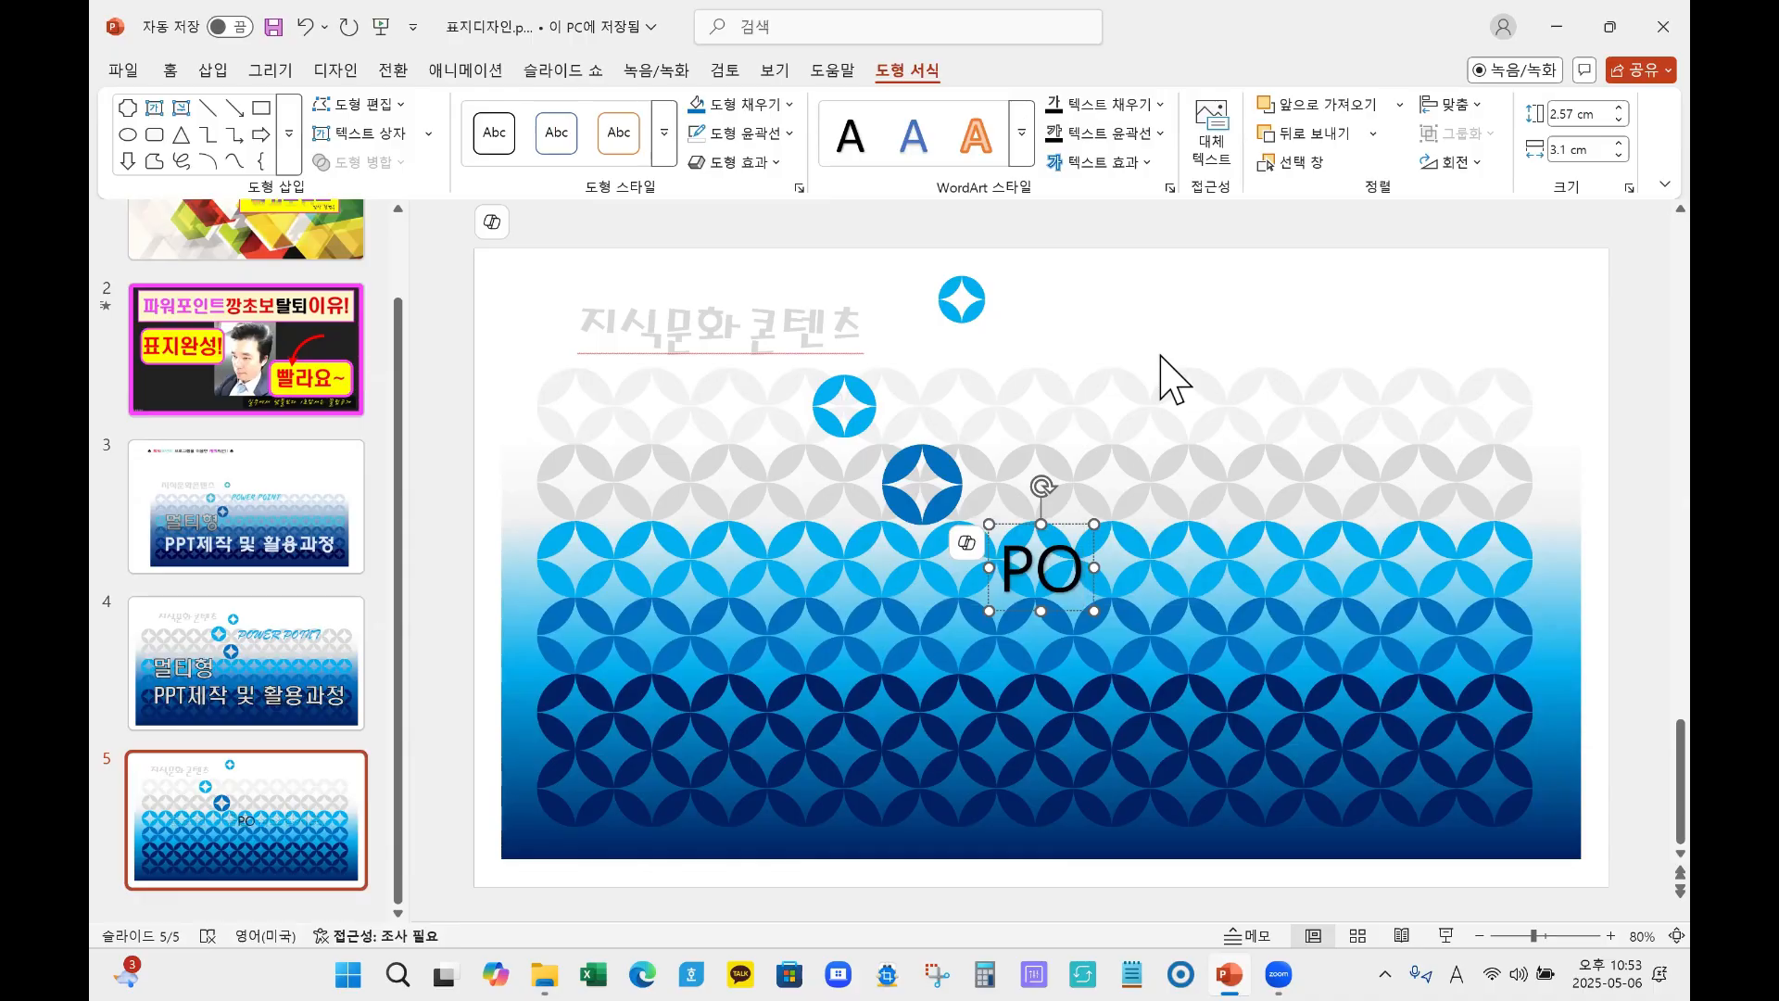
type("WER")
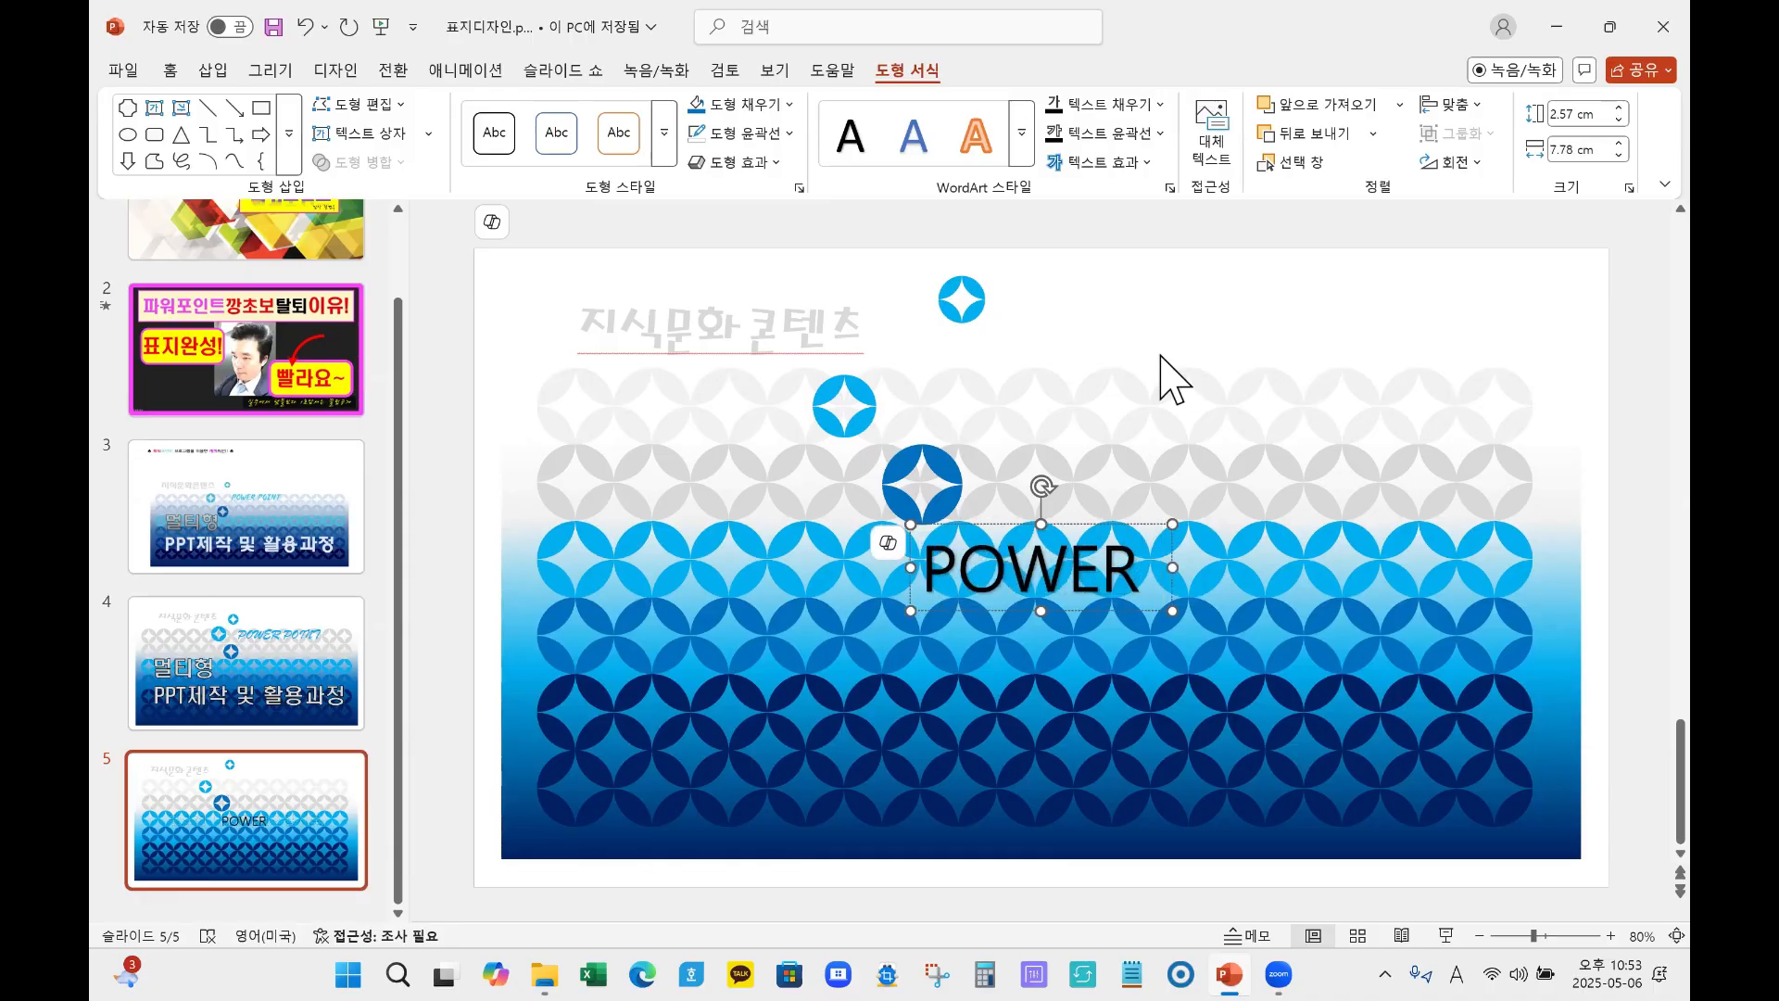
type(" POINT")
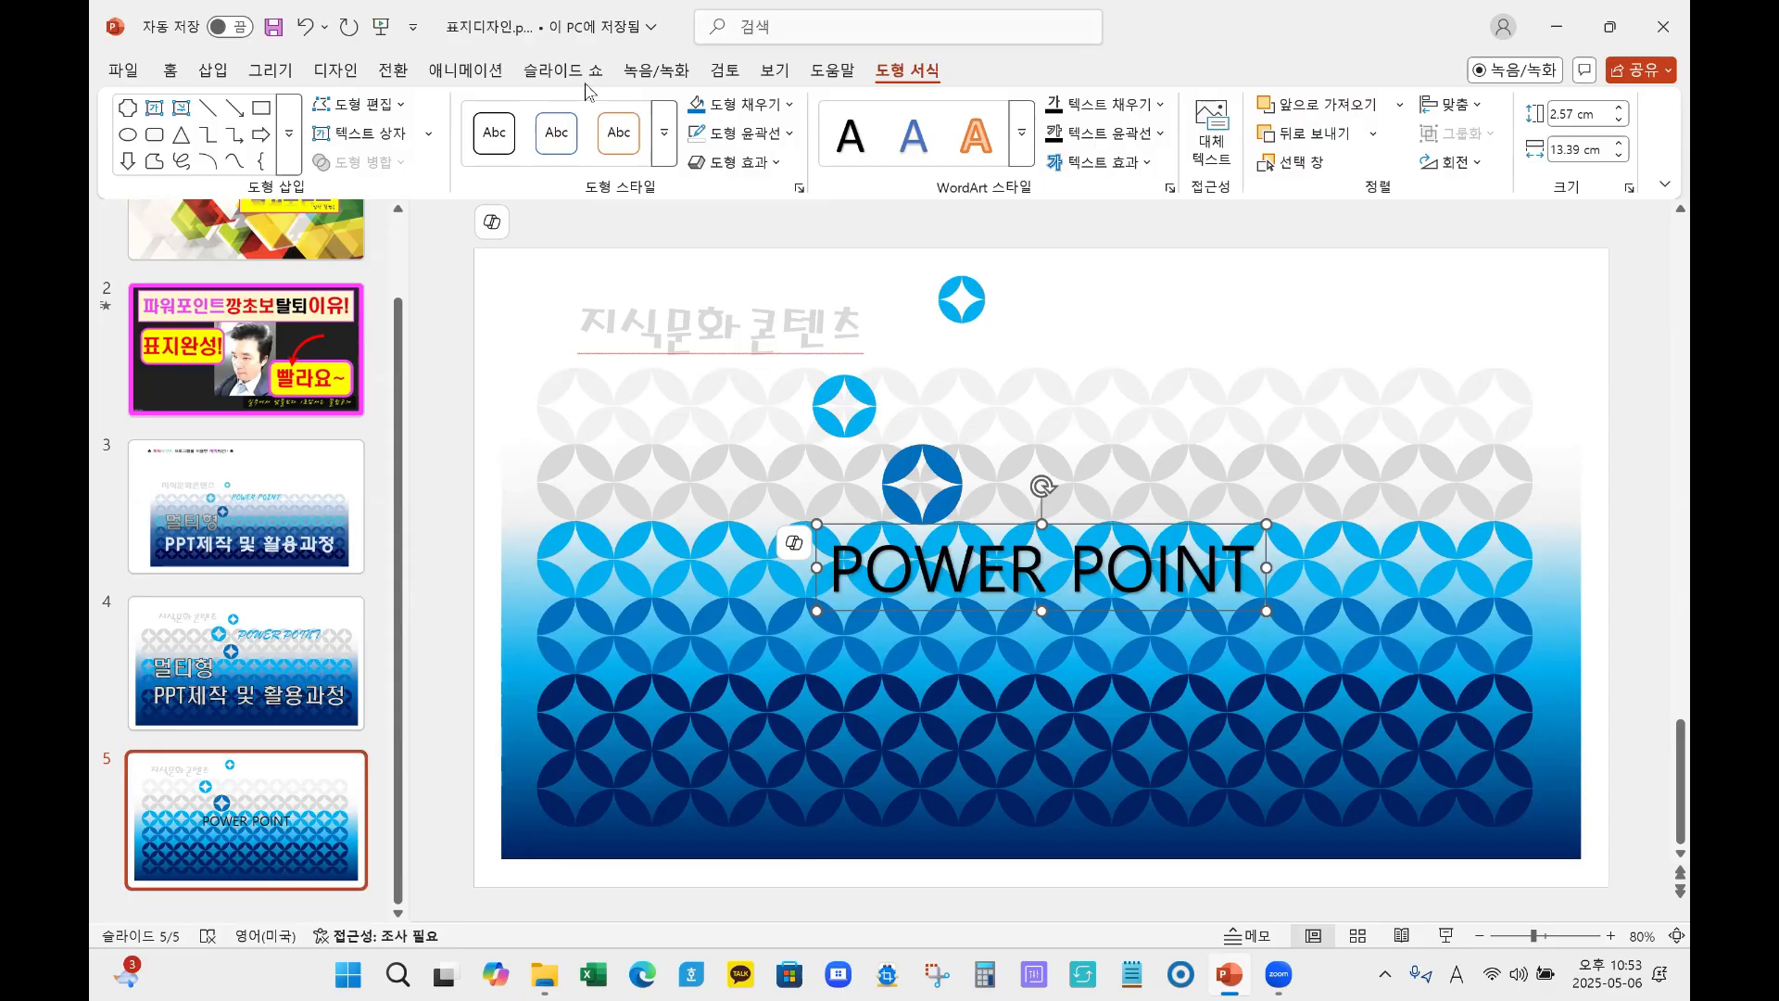
Step: Set the "POWER POINT" font to Brush Script MT and move the text onto the top circle row, right of the accent circles
left_click(169, 70)
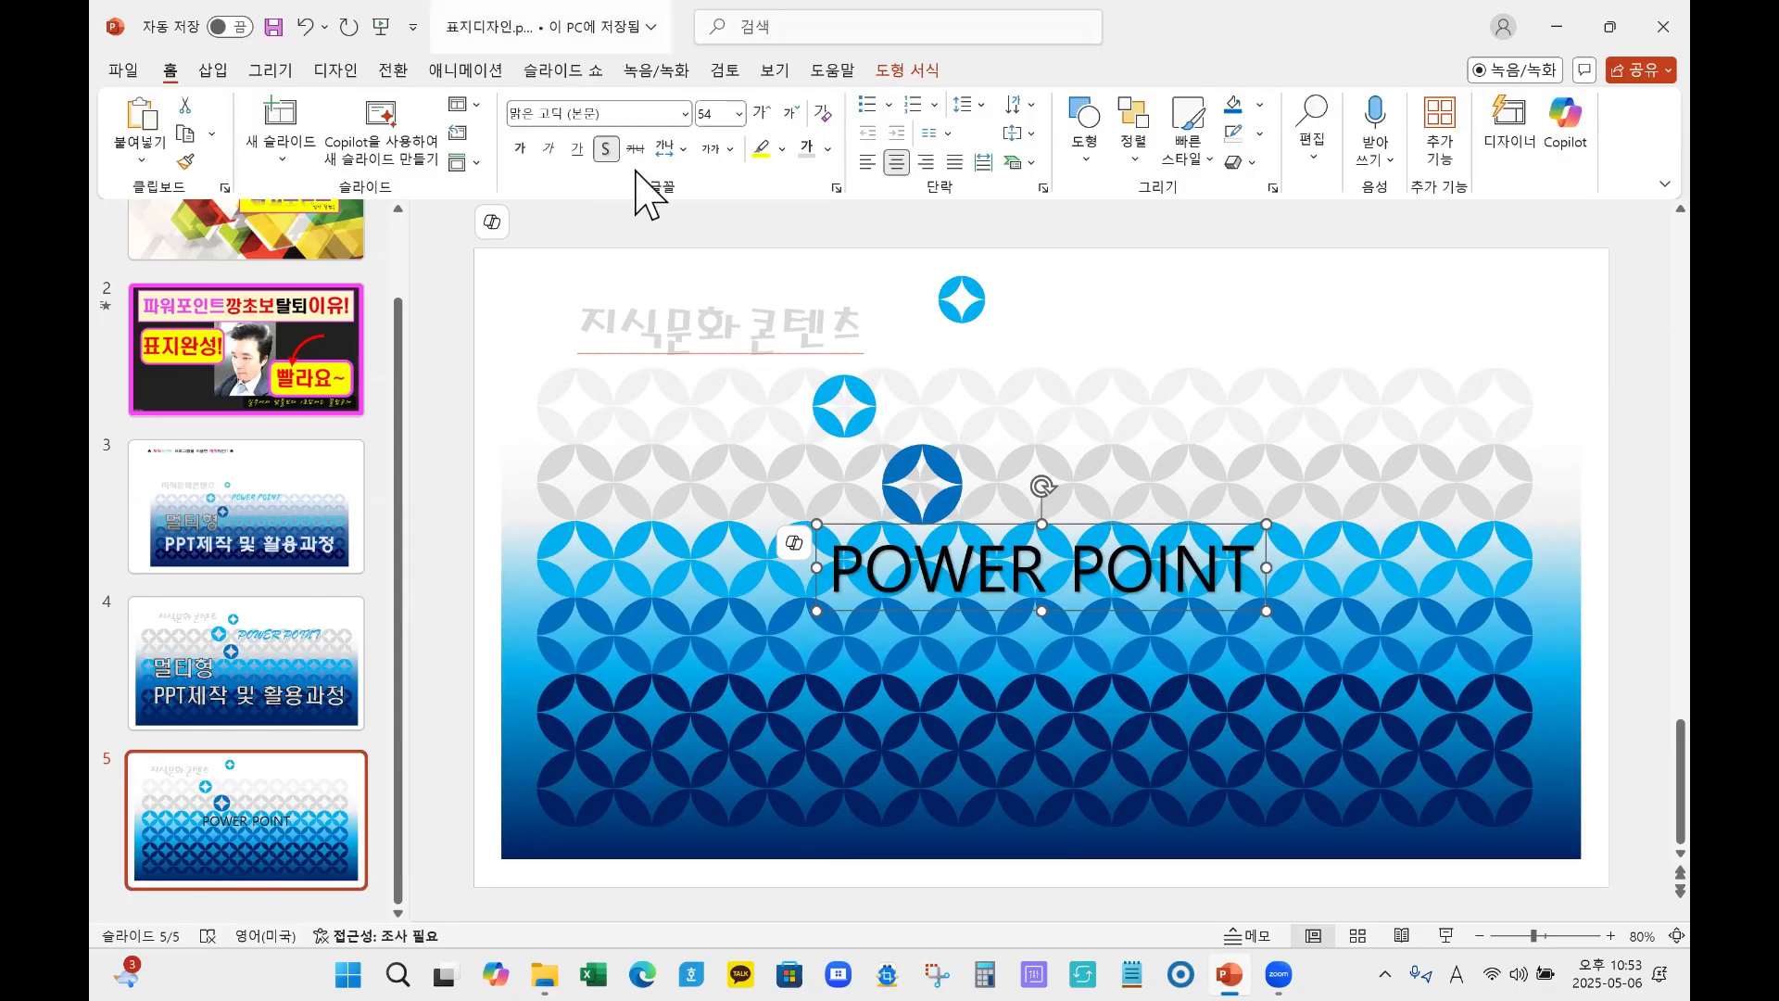
left_click(683, 113)
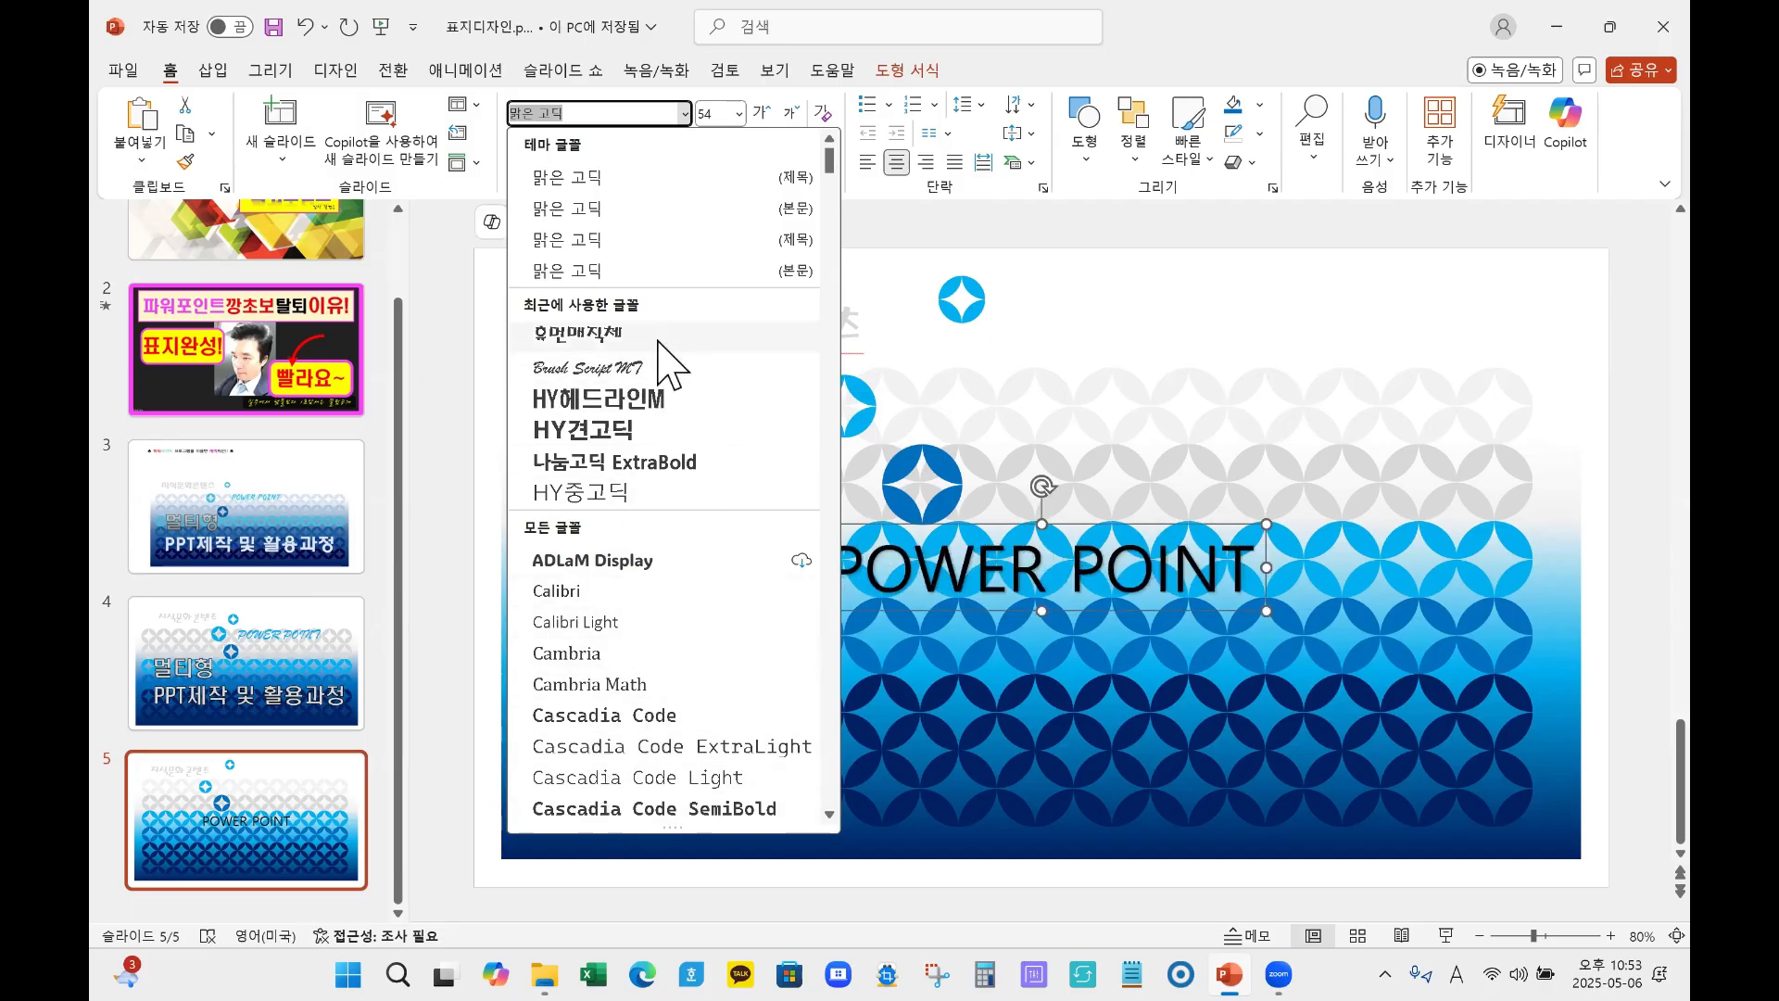
left_click(667, 369)
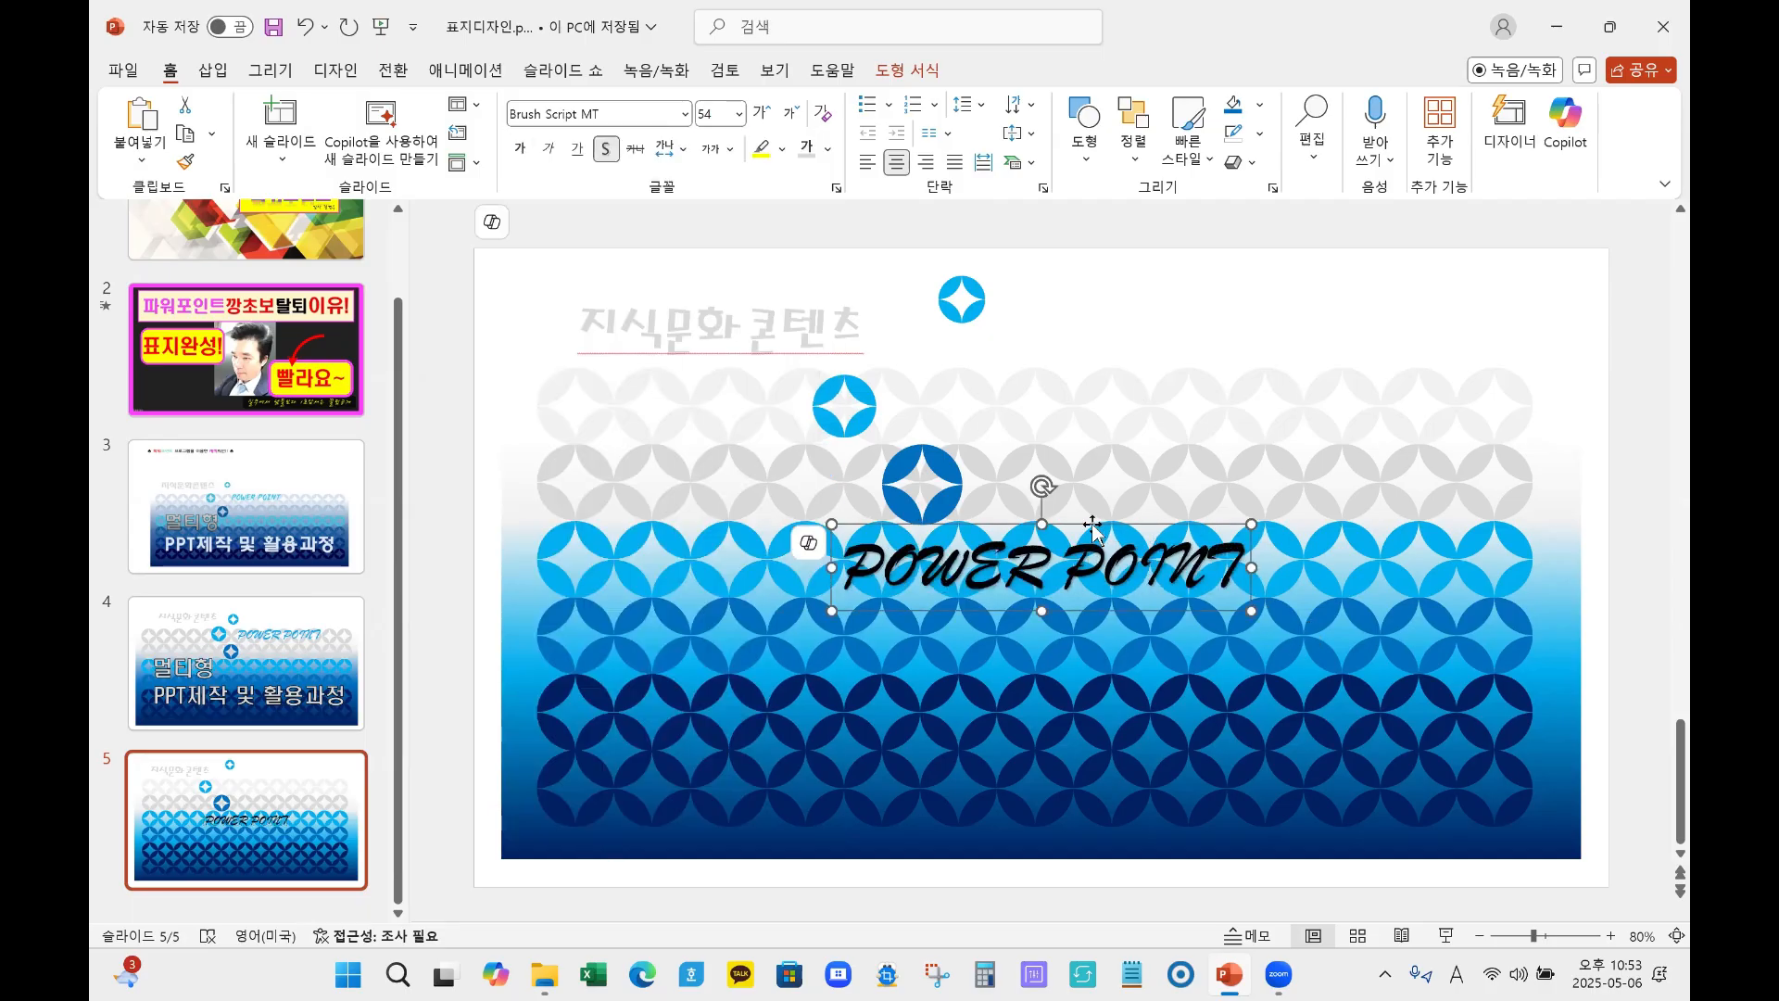
left_click_drag(1110, 500, 1229, 347)
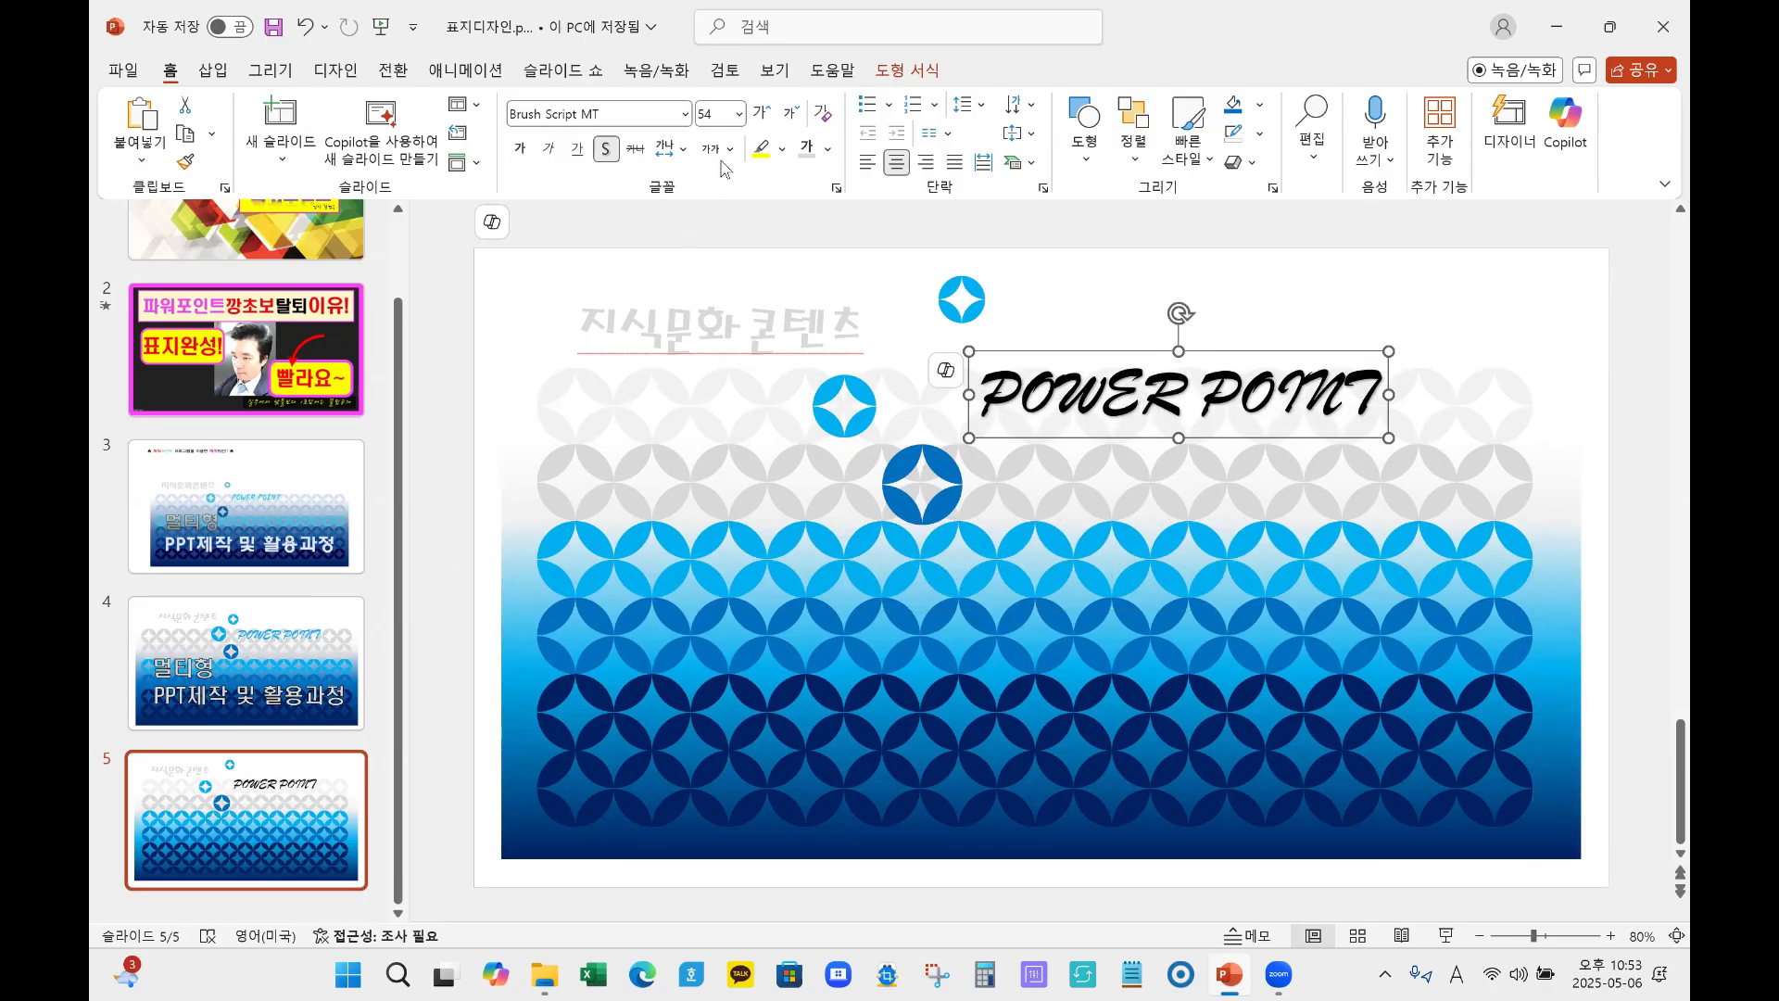
Step: Try a font size of 35 on the "POWER POINT" text
left_click(723, 117)
type("35")
key("Return")
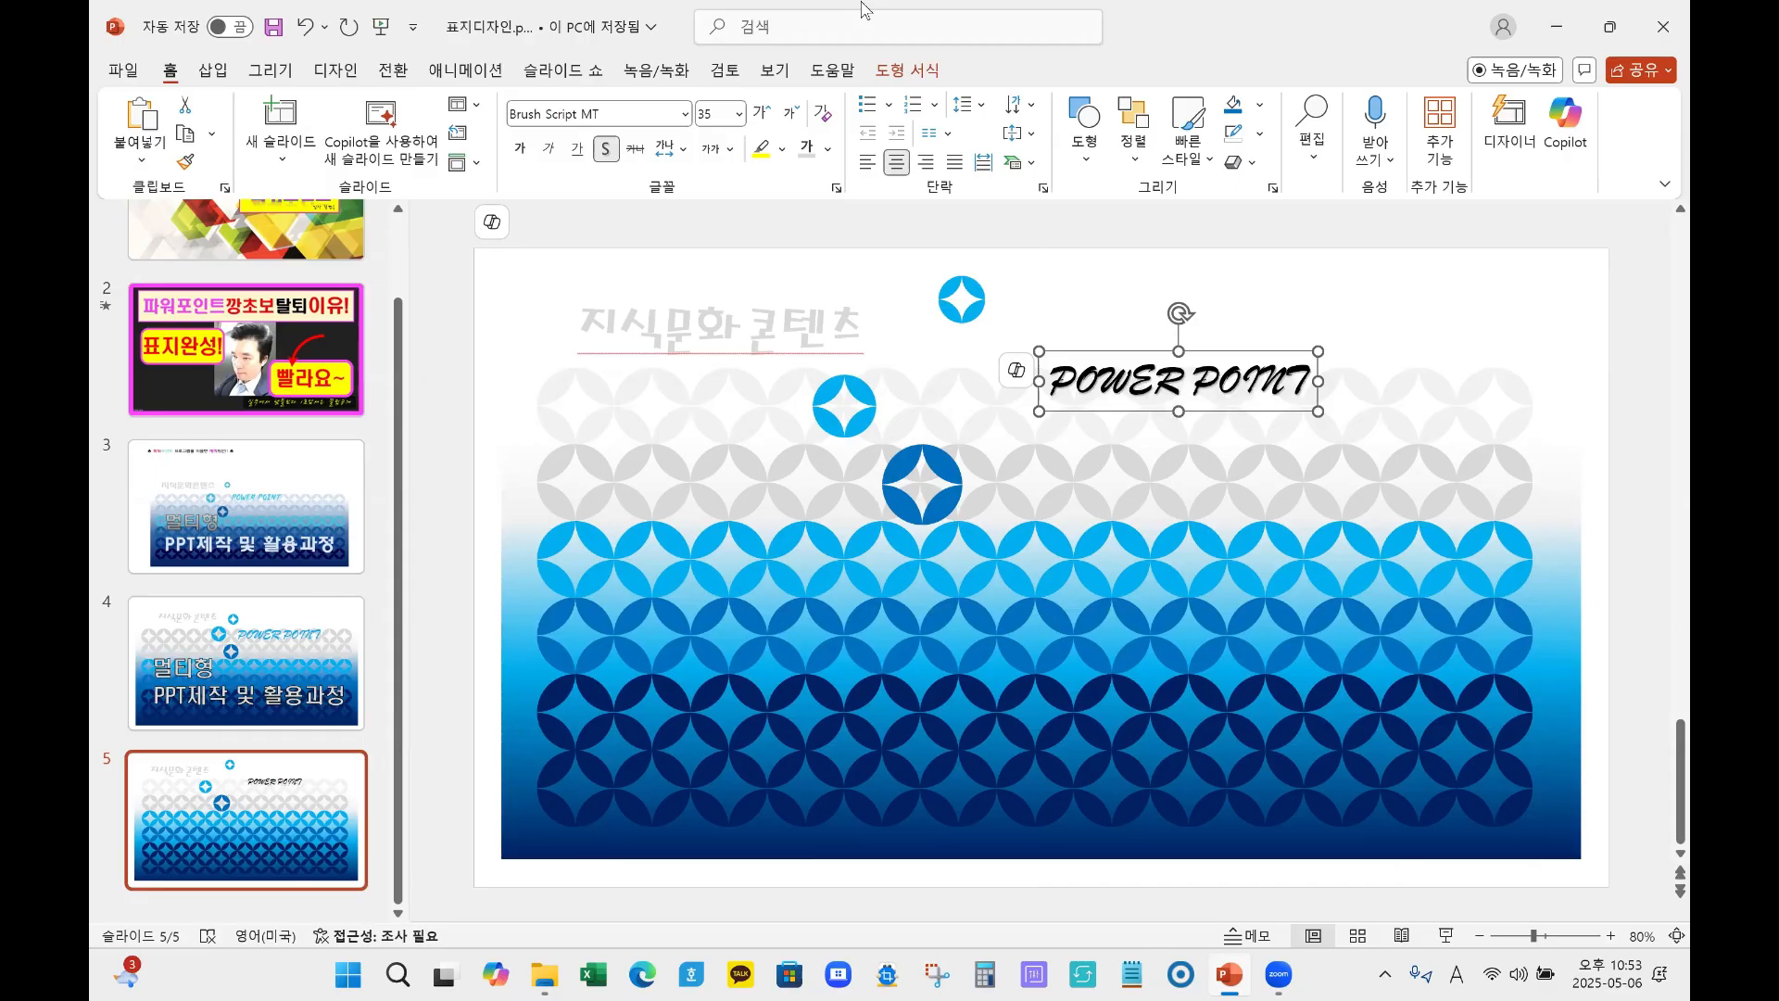
Step: Set the "POWER POINT" font size to 40 and shift the text left, closer to the accent circles
left_click(717, 116)
type("40")
key("Return")
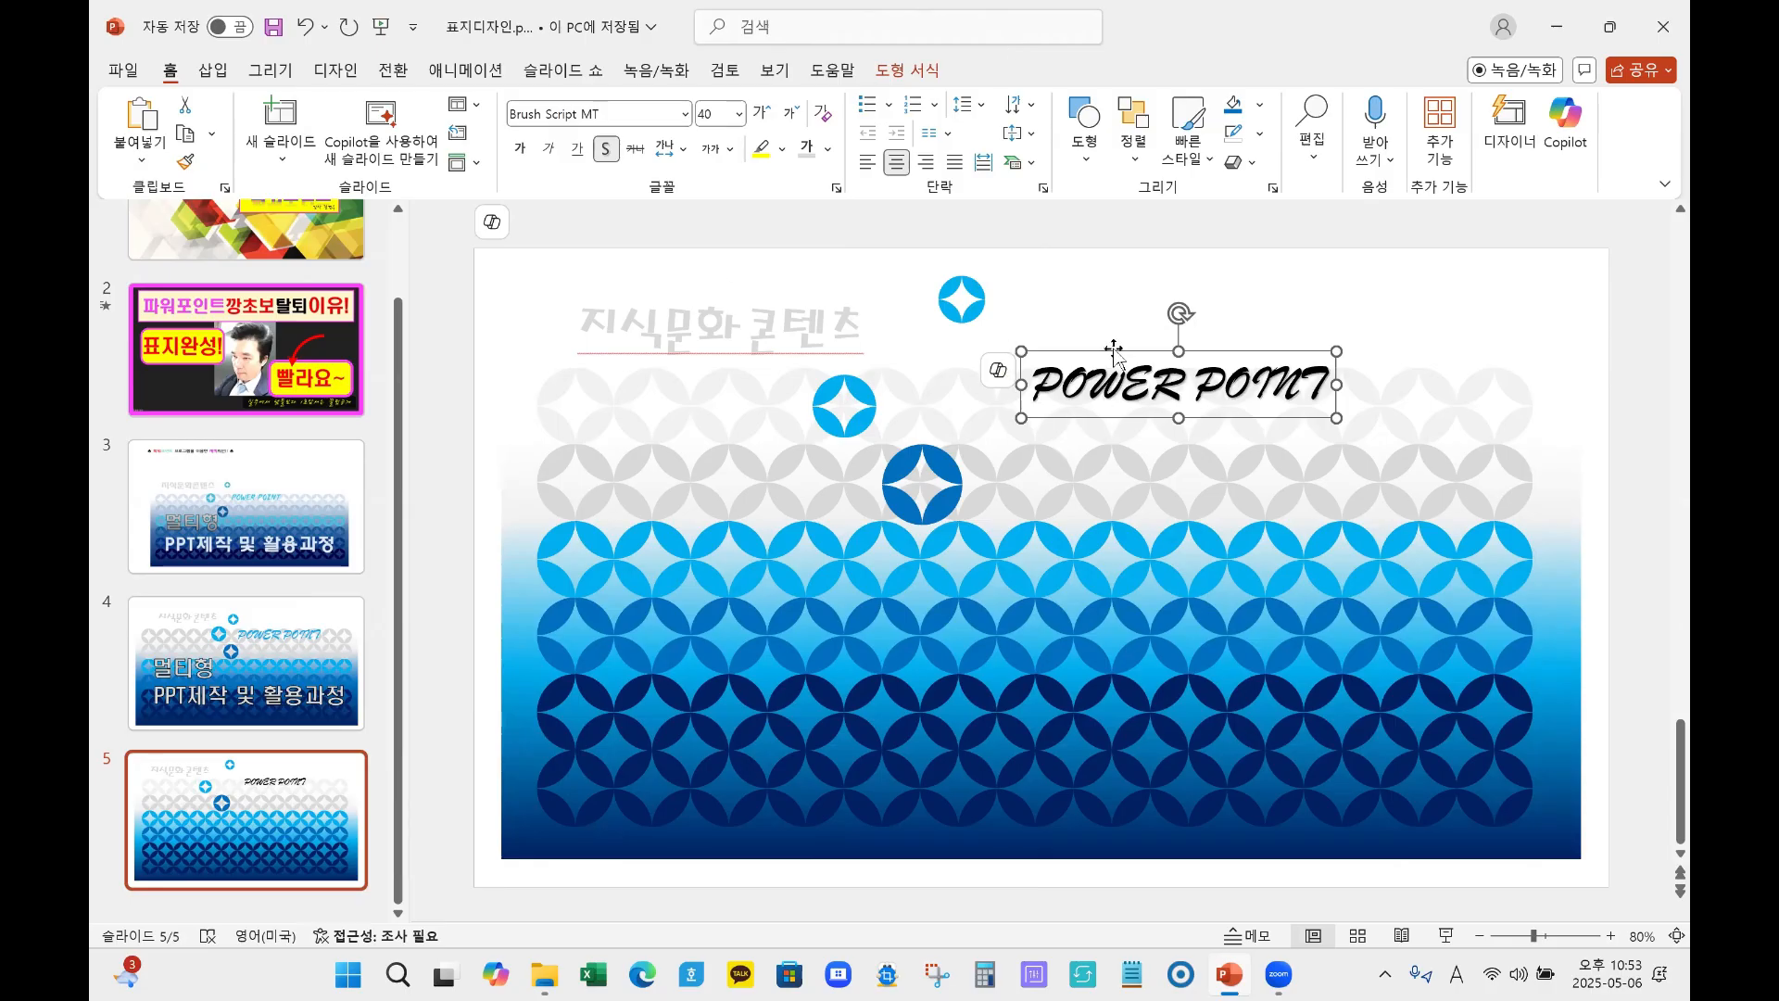
left_click_drag(1112, 349, 1065, 349)
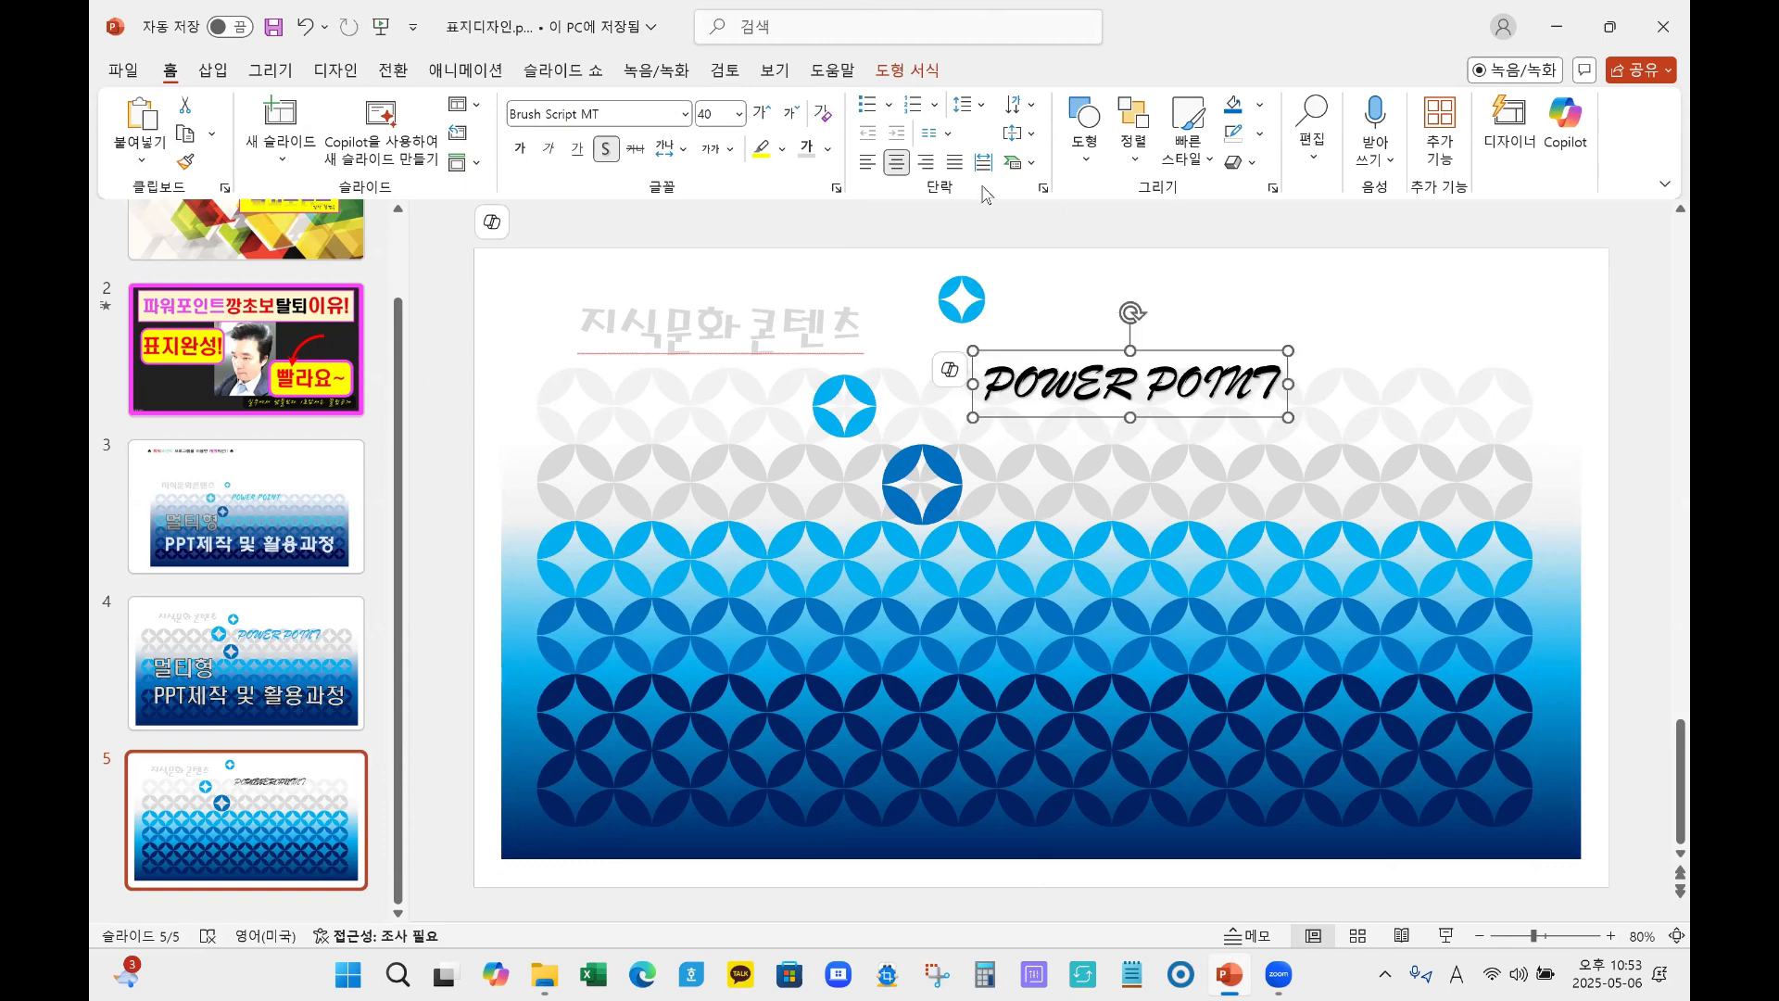
Step: Color the "POWER POINT" text standard light blue and remove its text shadow
left_click(828, 149)
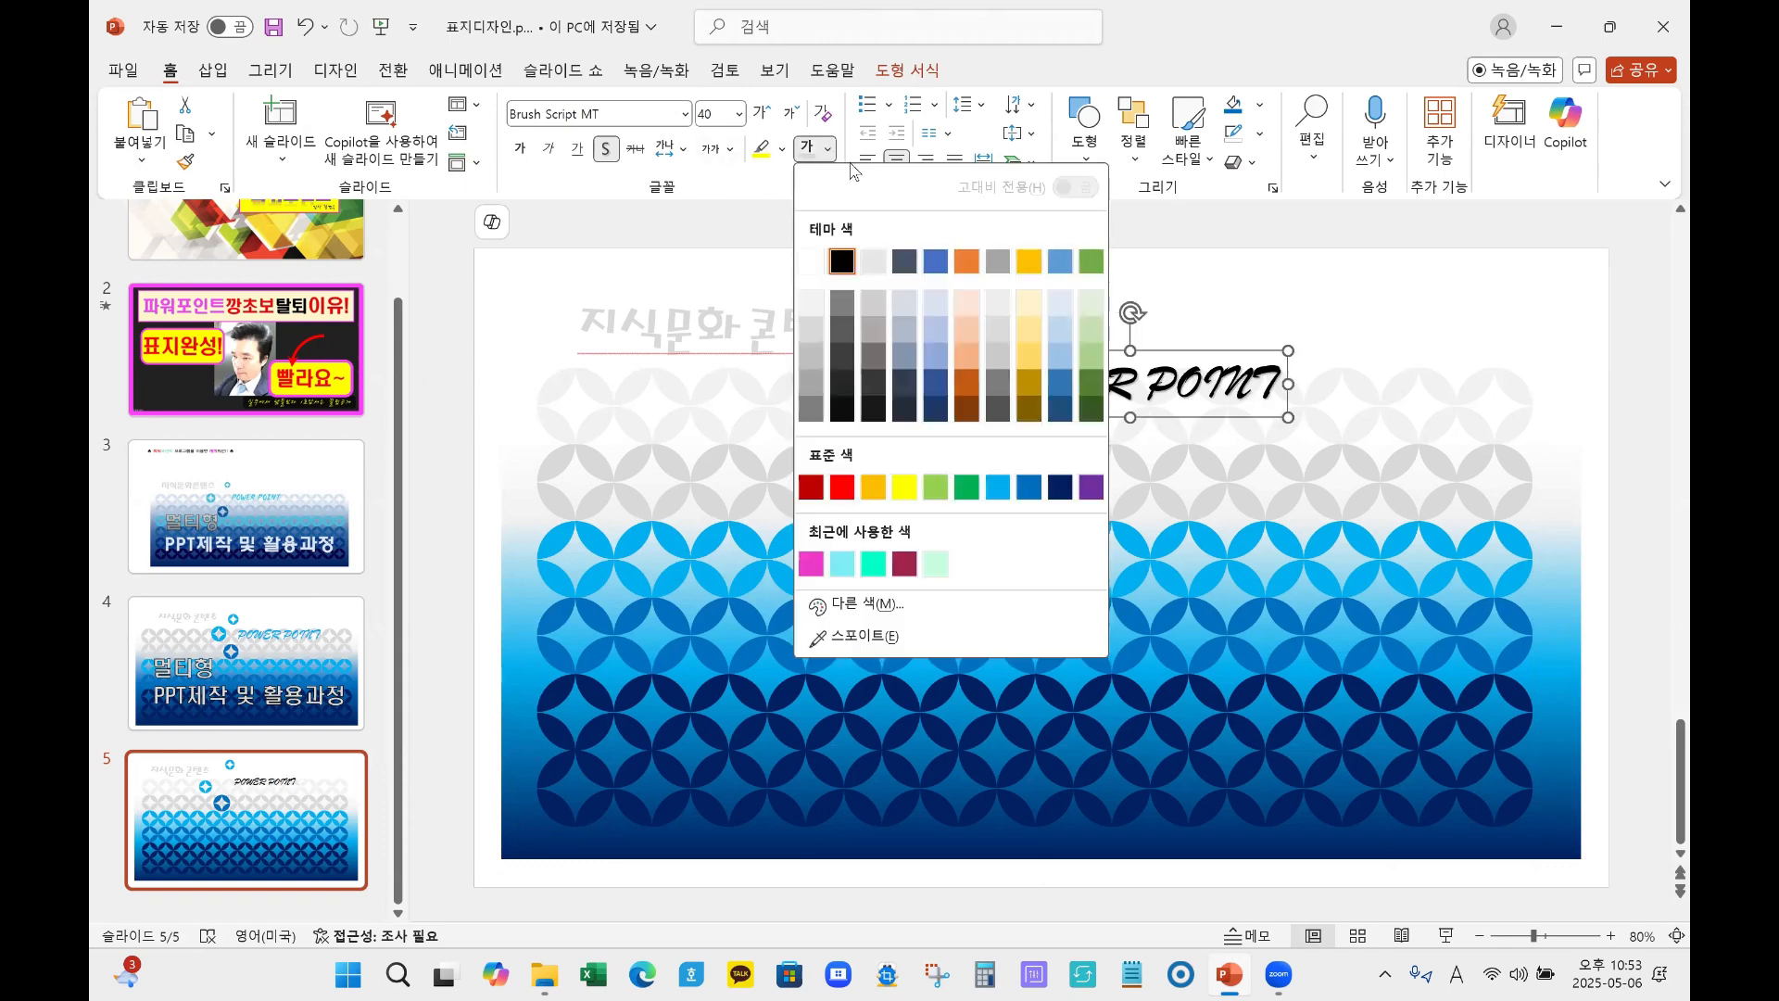
left_click(1006, 492)
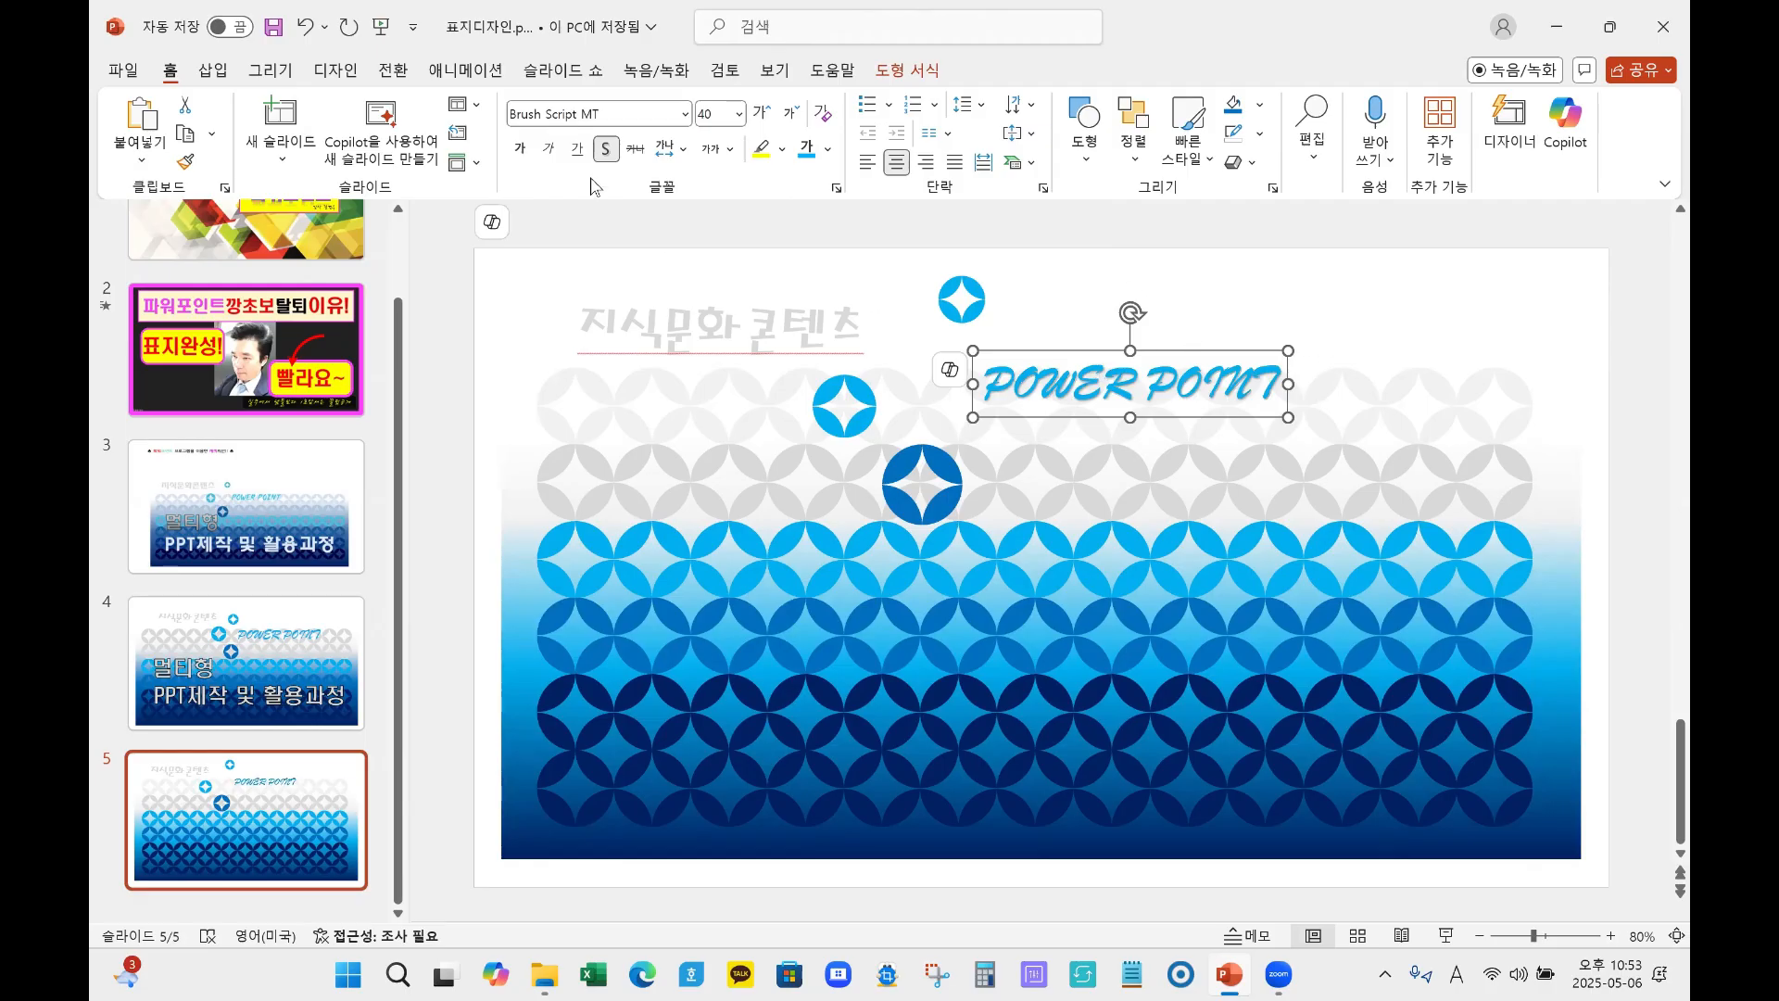
left_click(606, 150)
left_click(1229, 300)
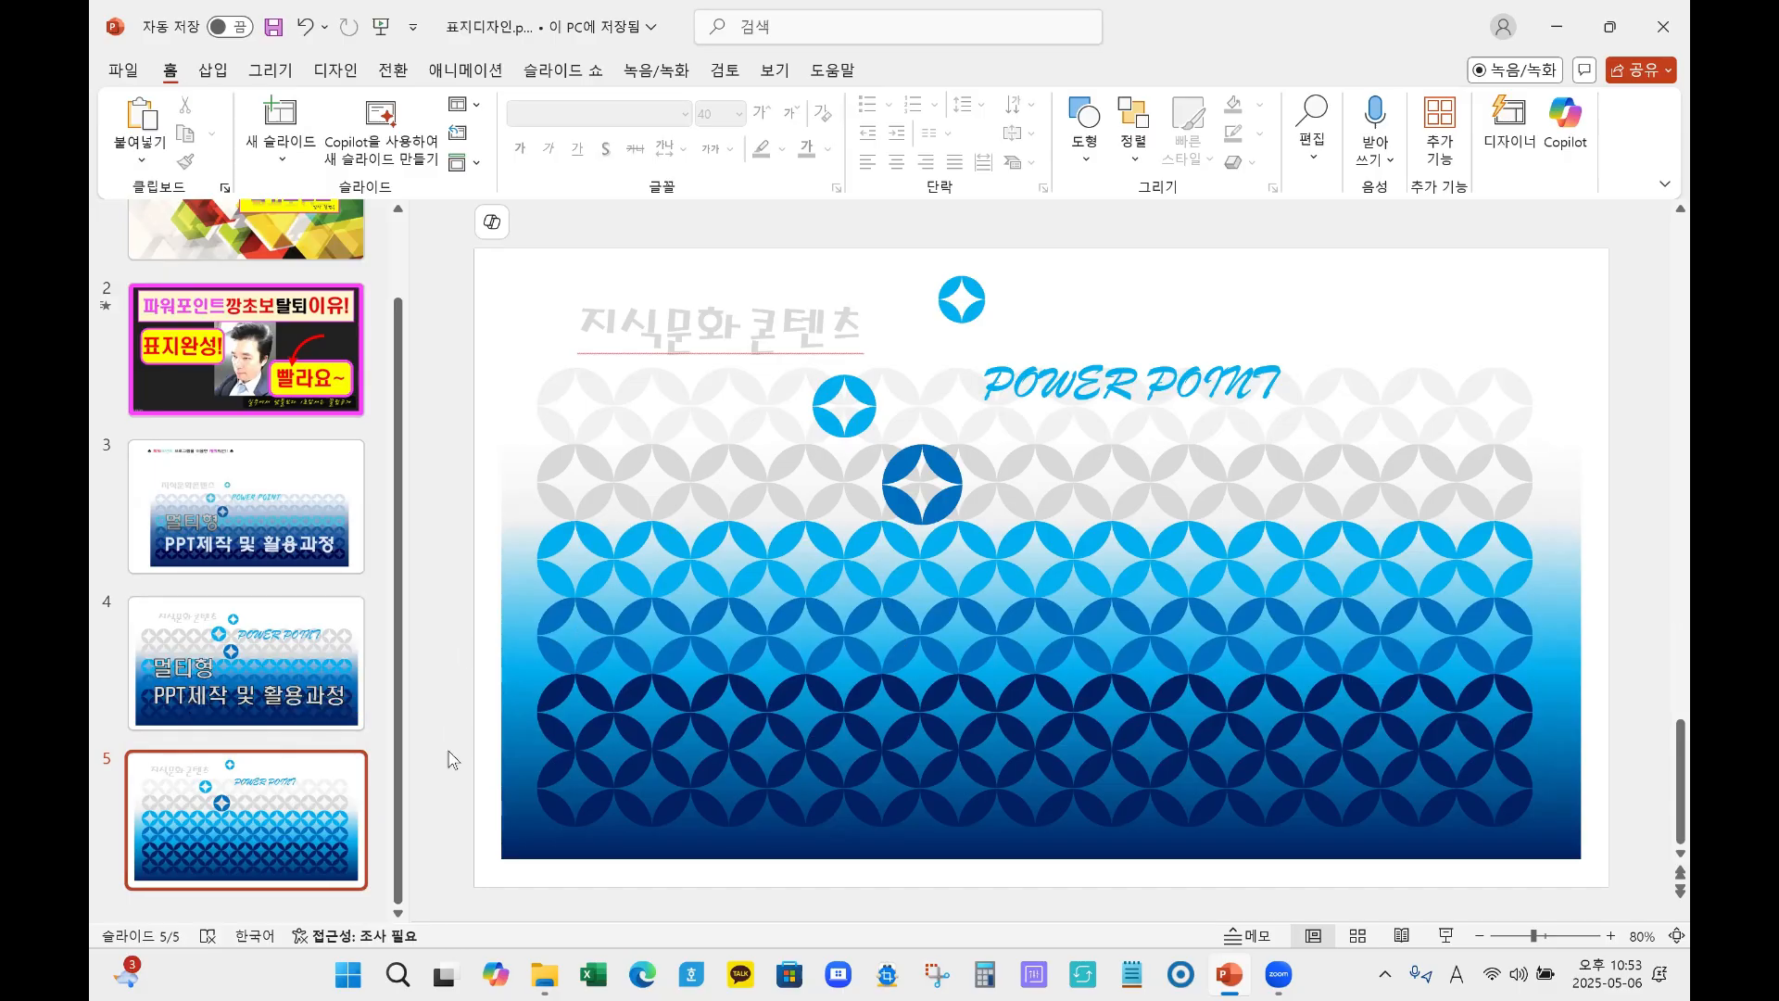
Step: Check the reference on slide 4, and add "멀티형" to slide 5 as WordArt in the plain black style with shadow
scroll(636, 584, "up", 2)
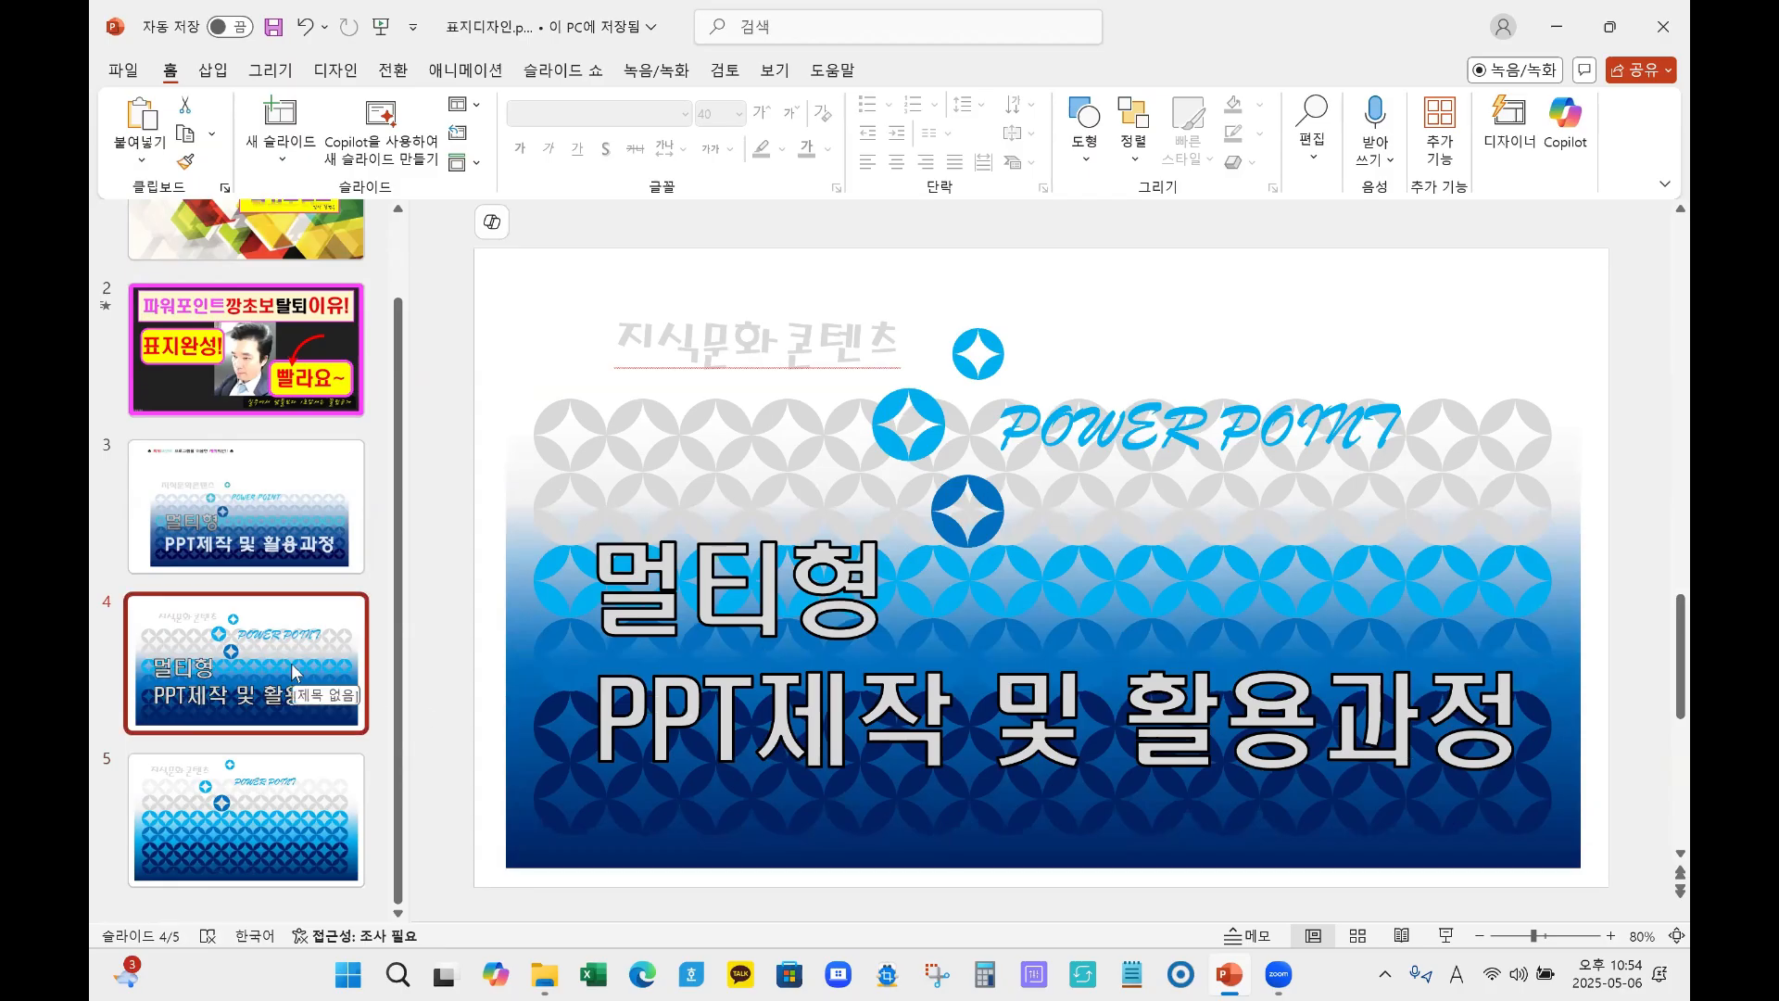
left_click(227, 848)
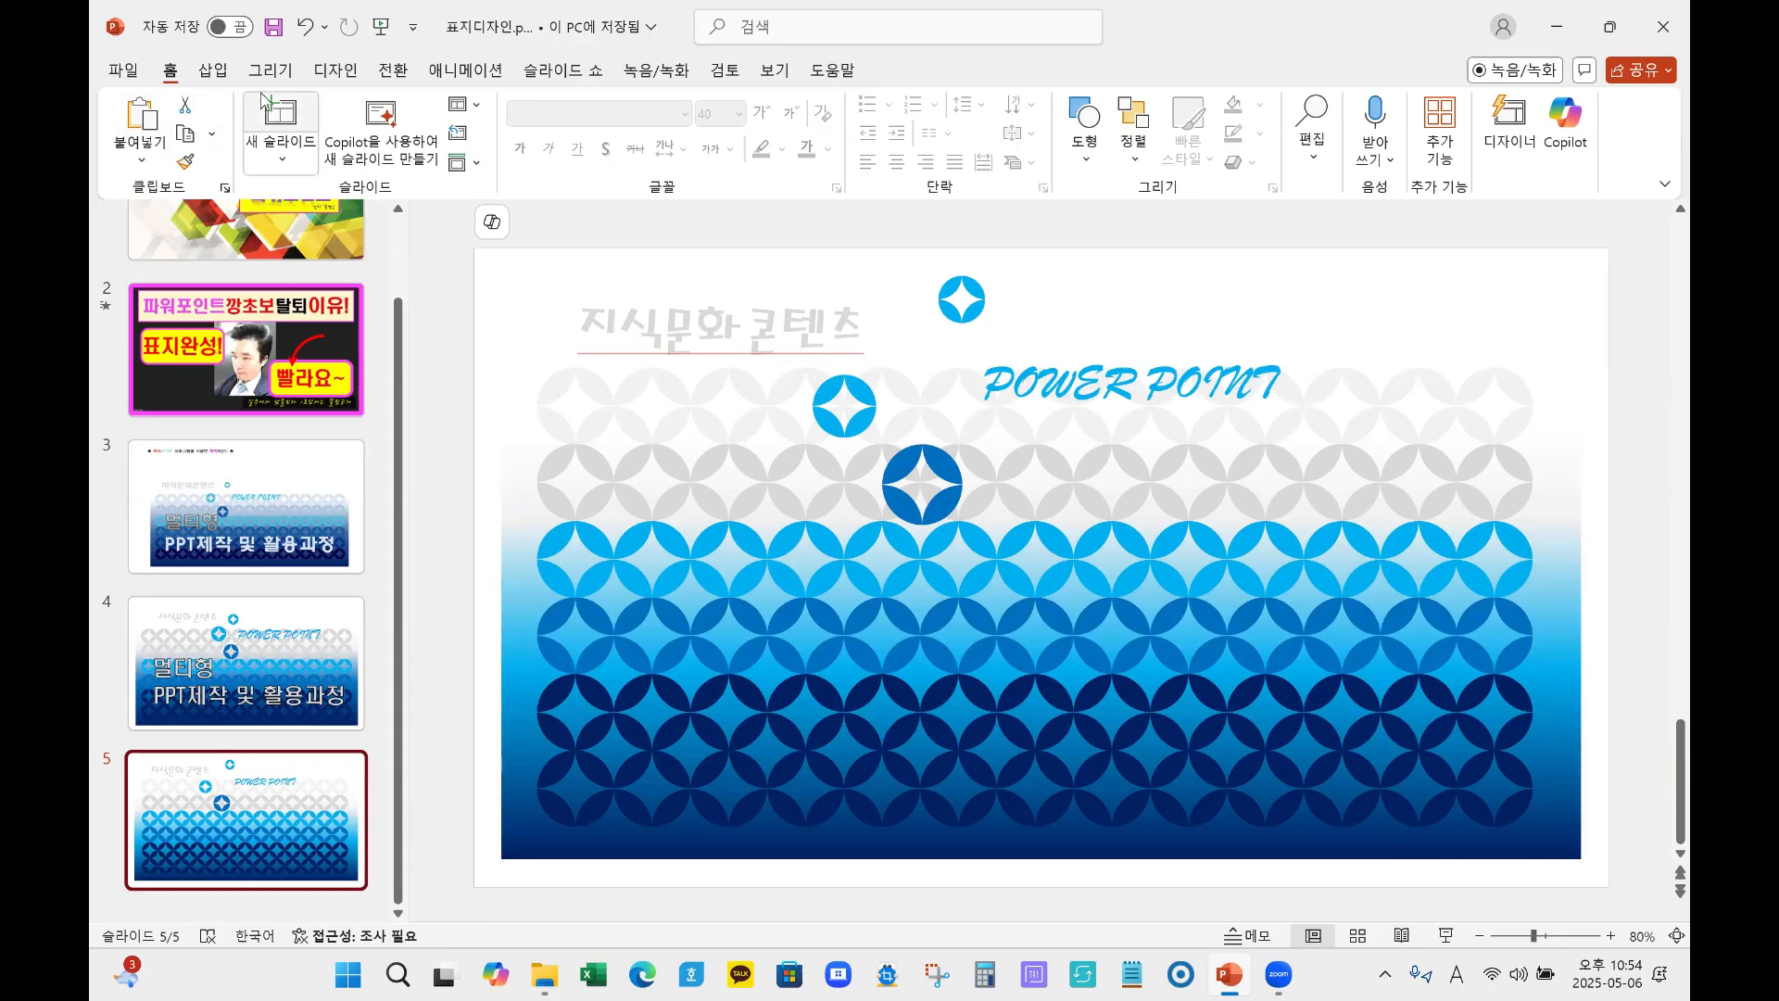
left_click(213, 71)
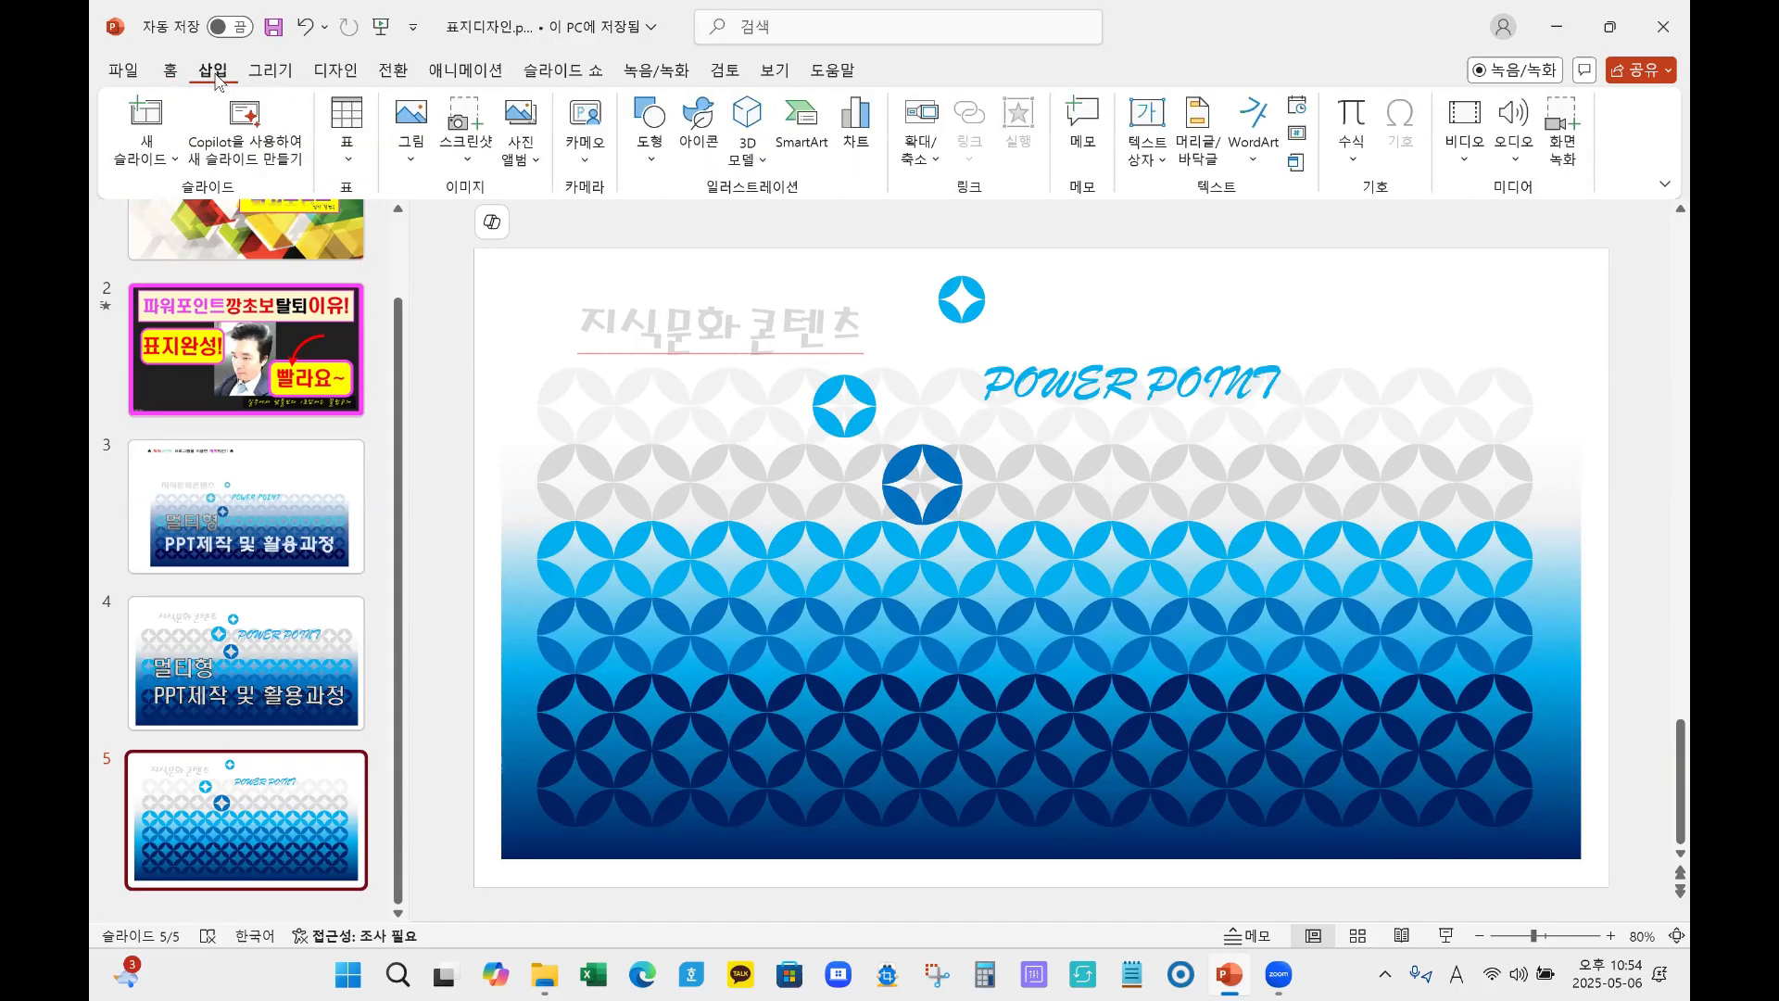
left_click(169, 71)
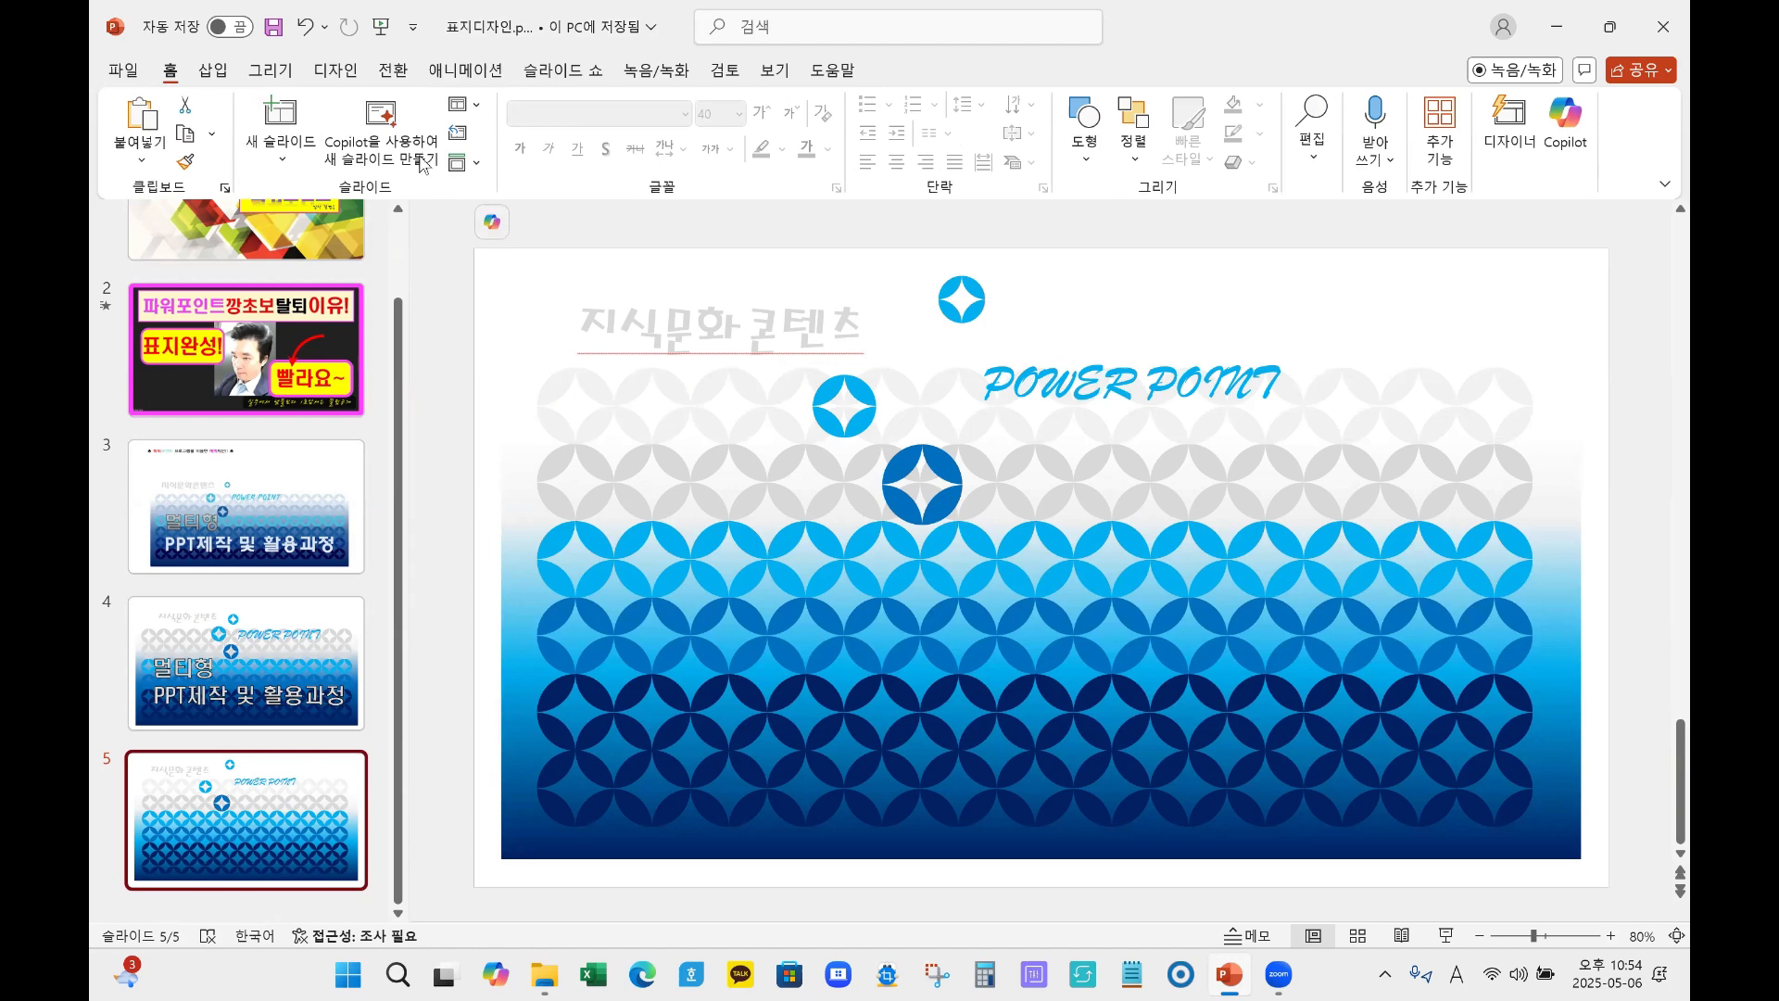
left_click(213, 71)
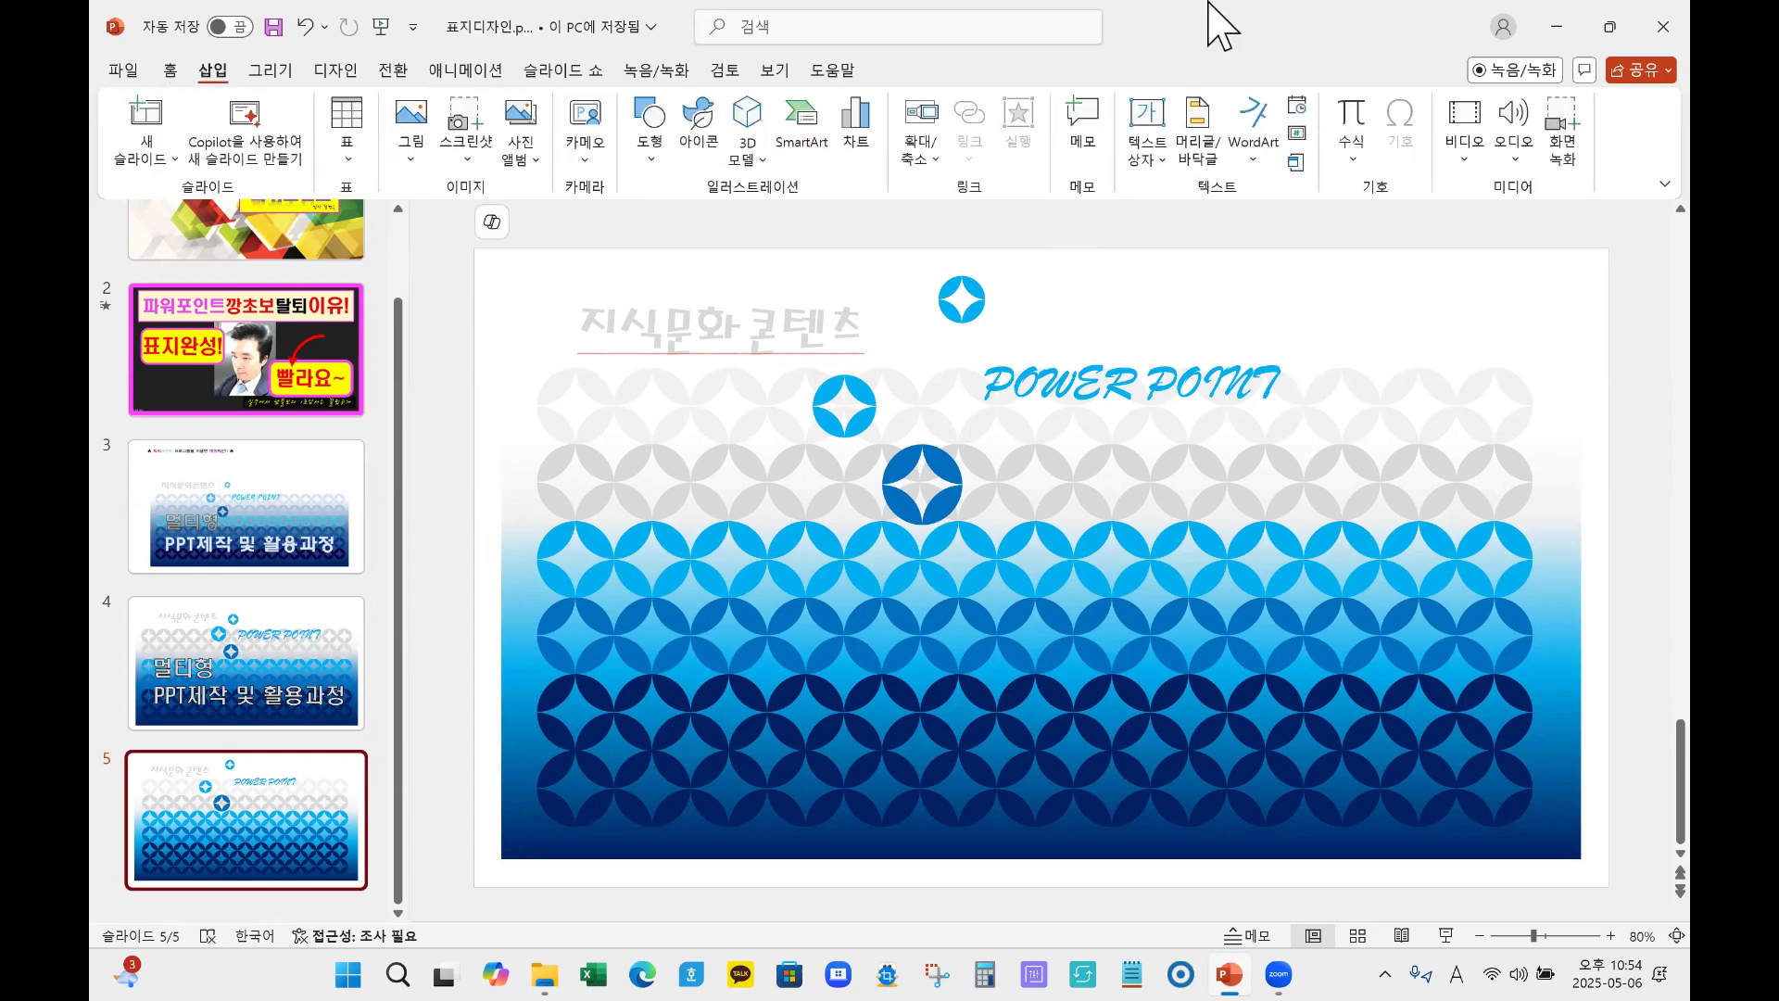
left_click(1253, 153)
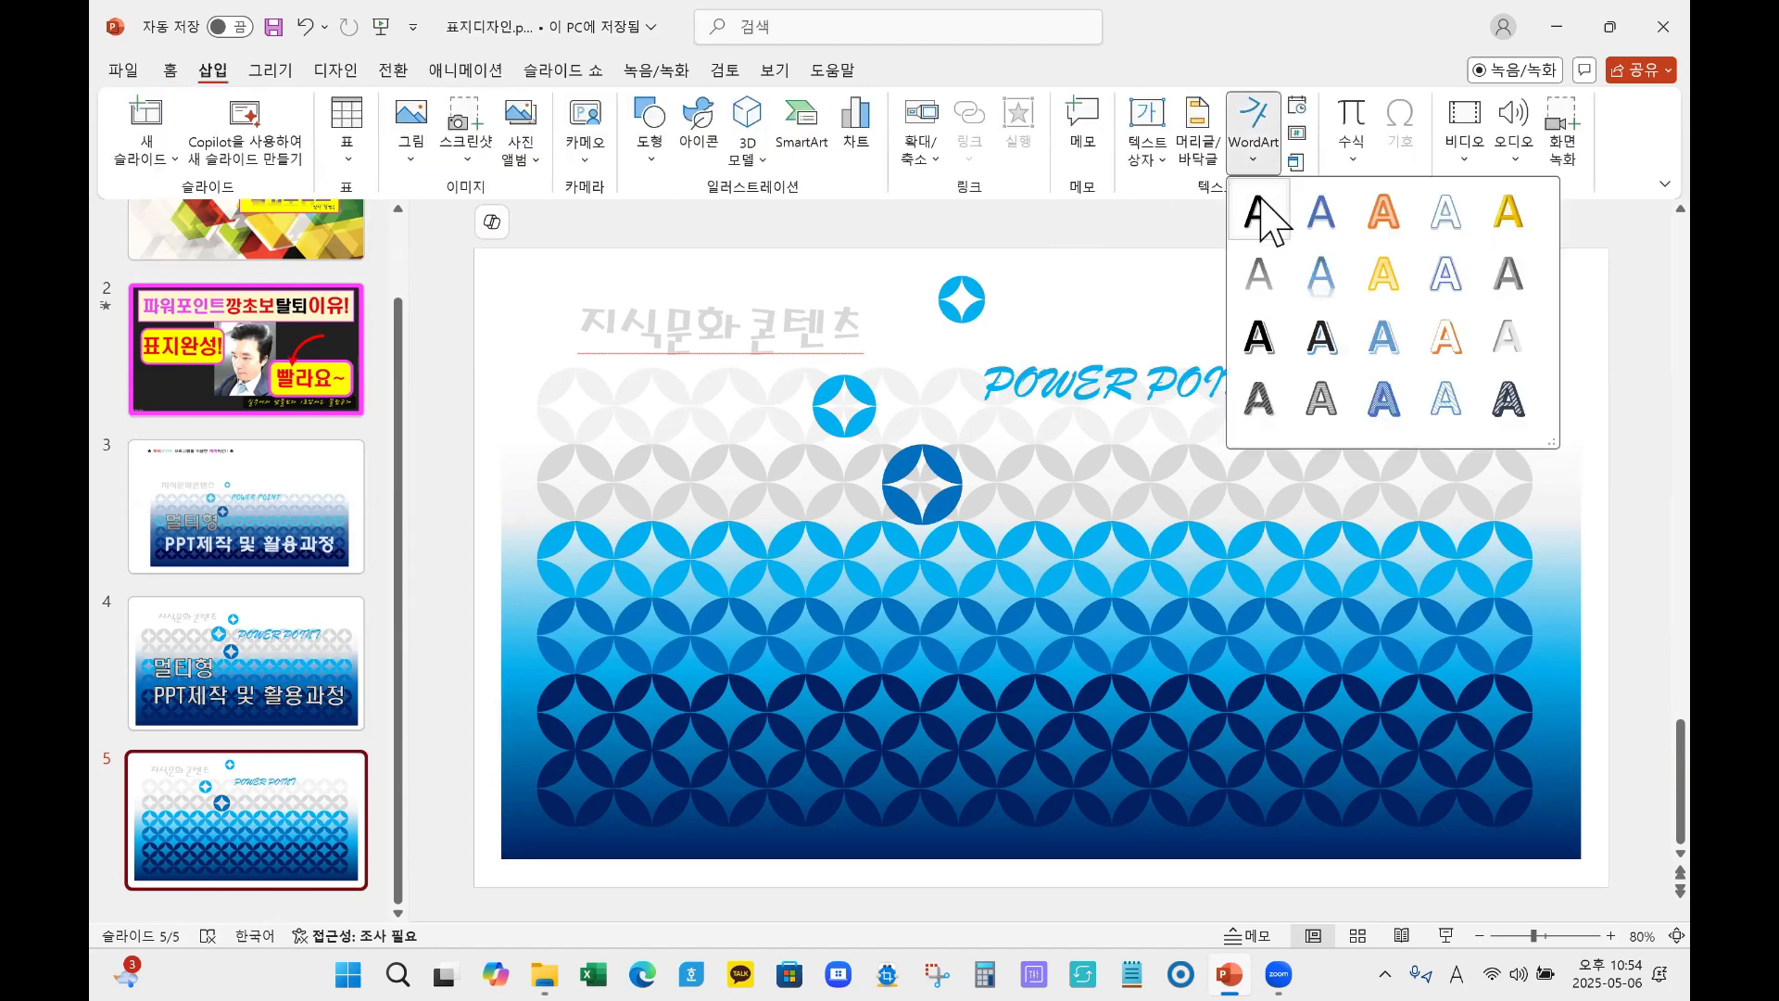
left_click(1258, 213)
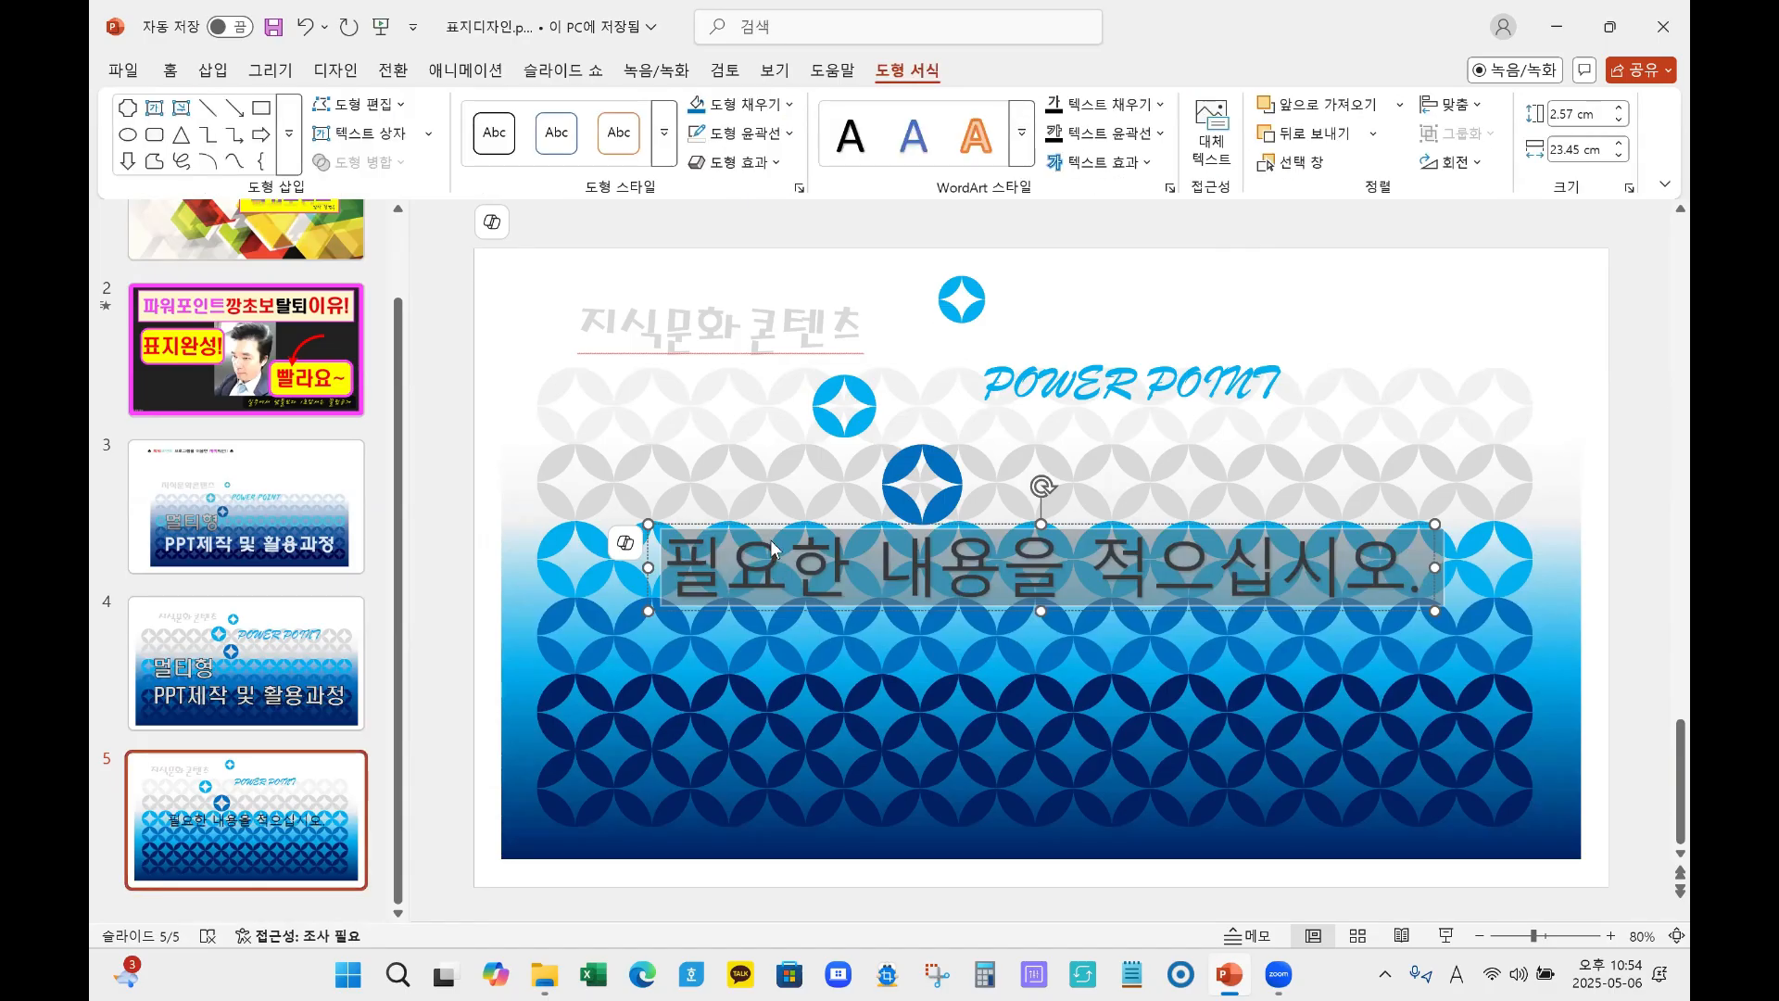
type("AJ")
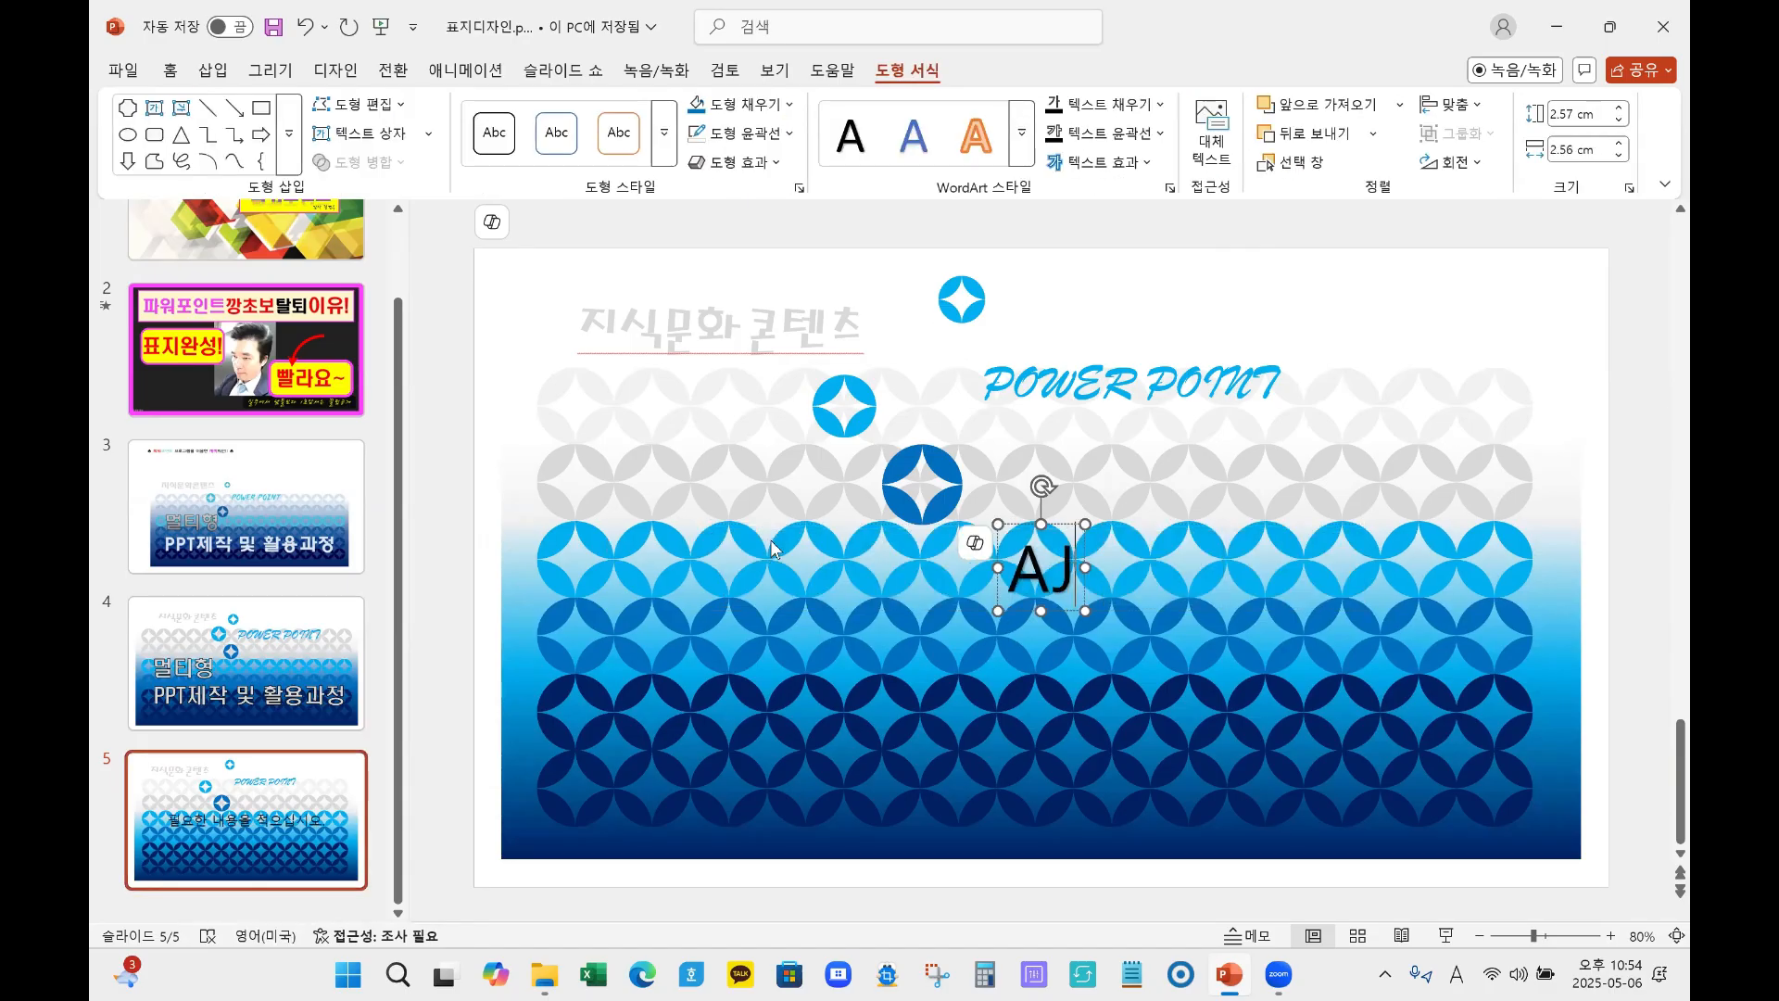
key("BackSpace")
key("BackSpace")
key("Hangul")
type("멀티형")
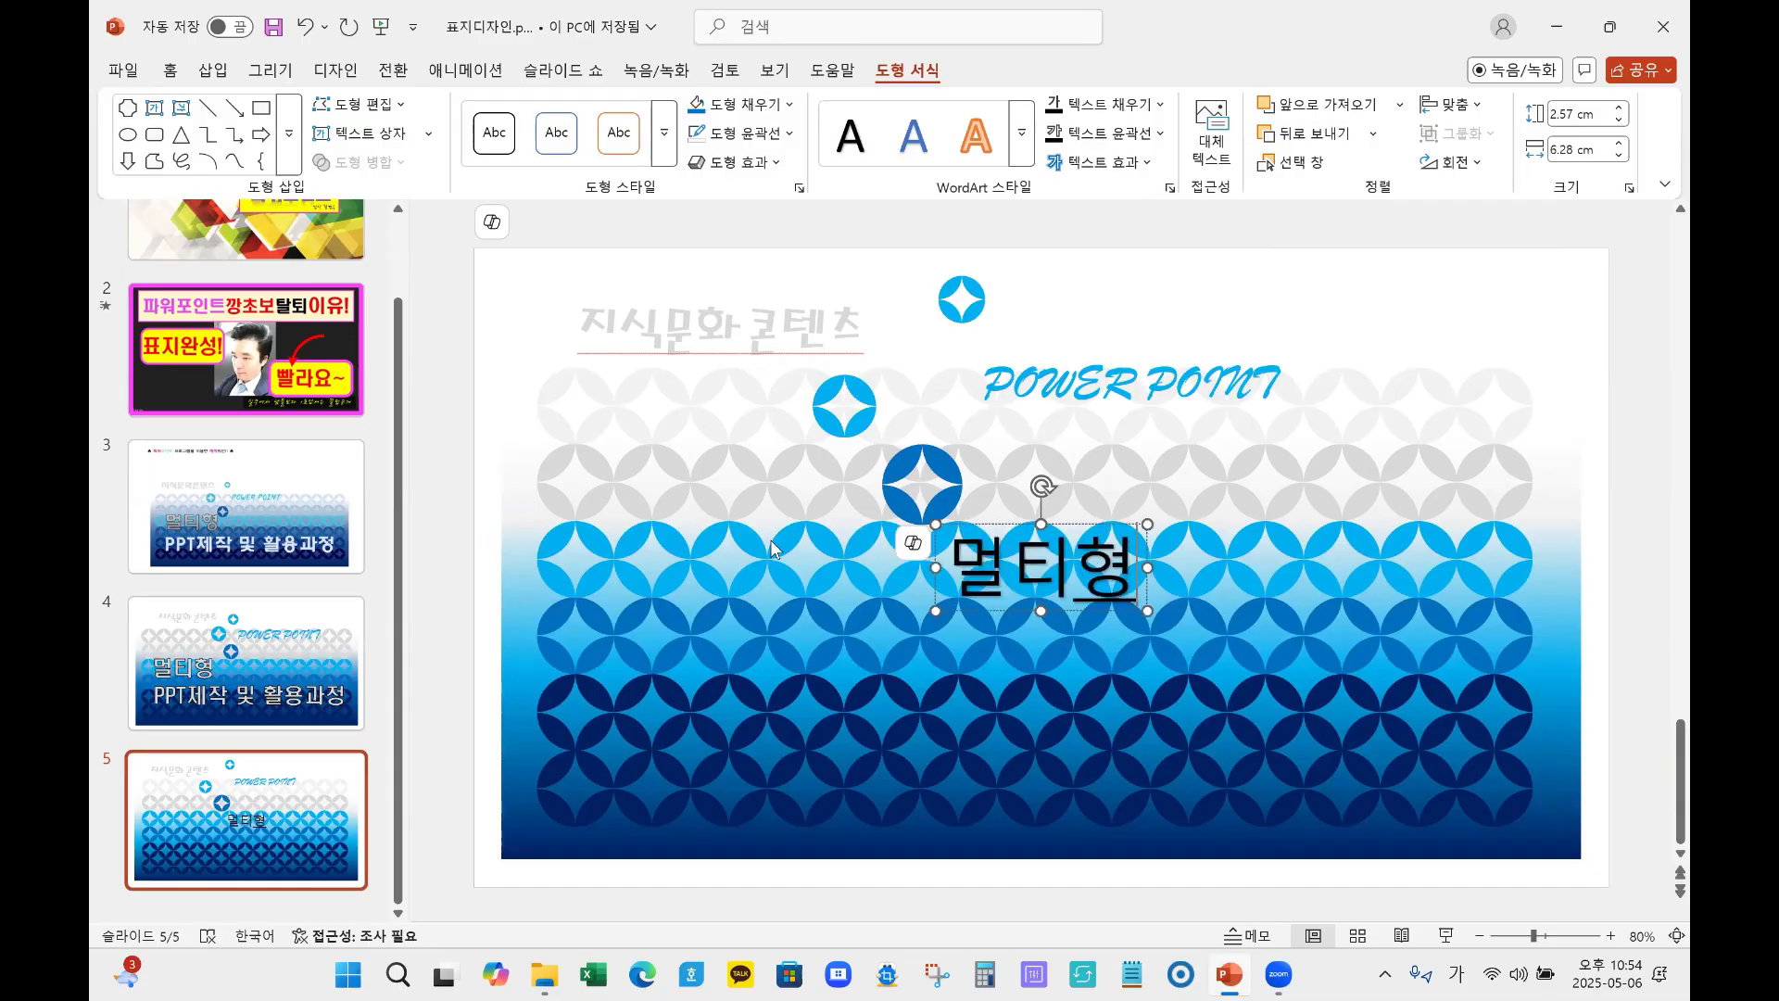
Step: Set the "멀티형" font to HY헤드라인M and move the text to the left end of the light-blue circle row
left_click(976, 526)
left_click(977, 526)
left_click(170, 70)
left_click(686, 113)
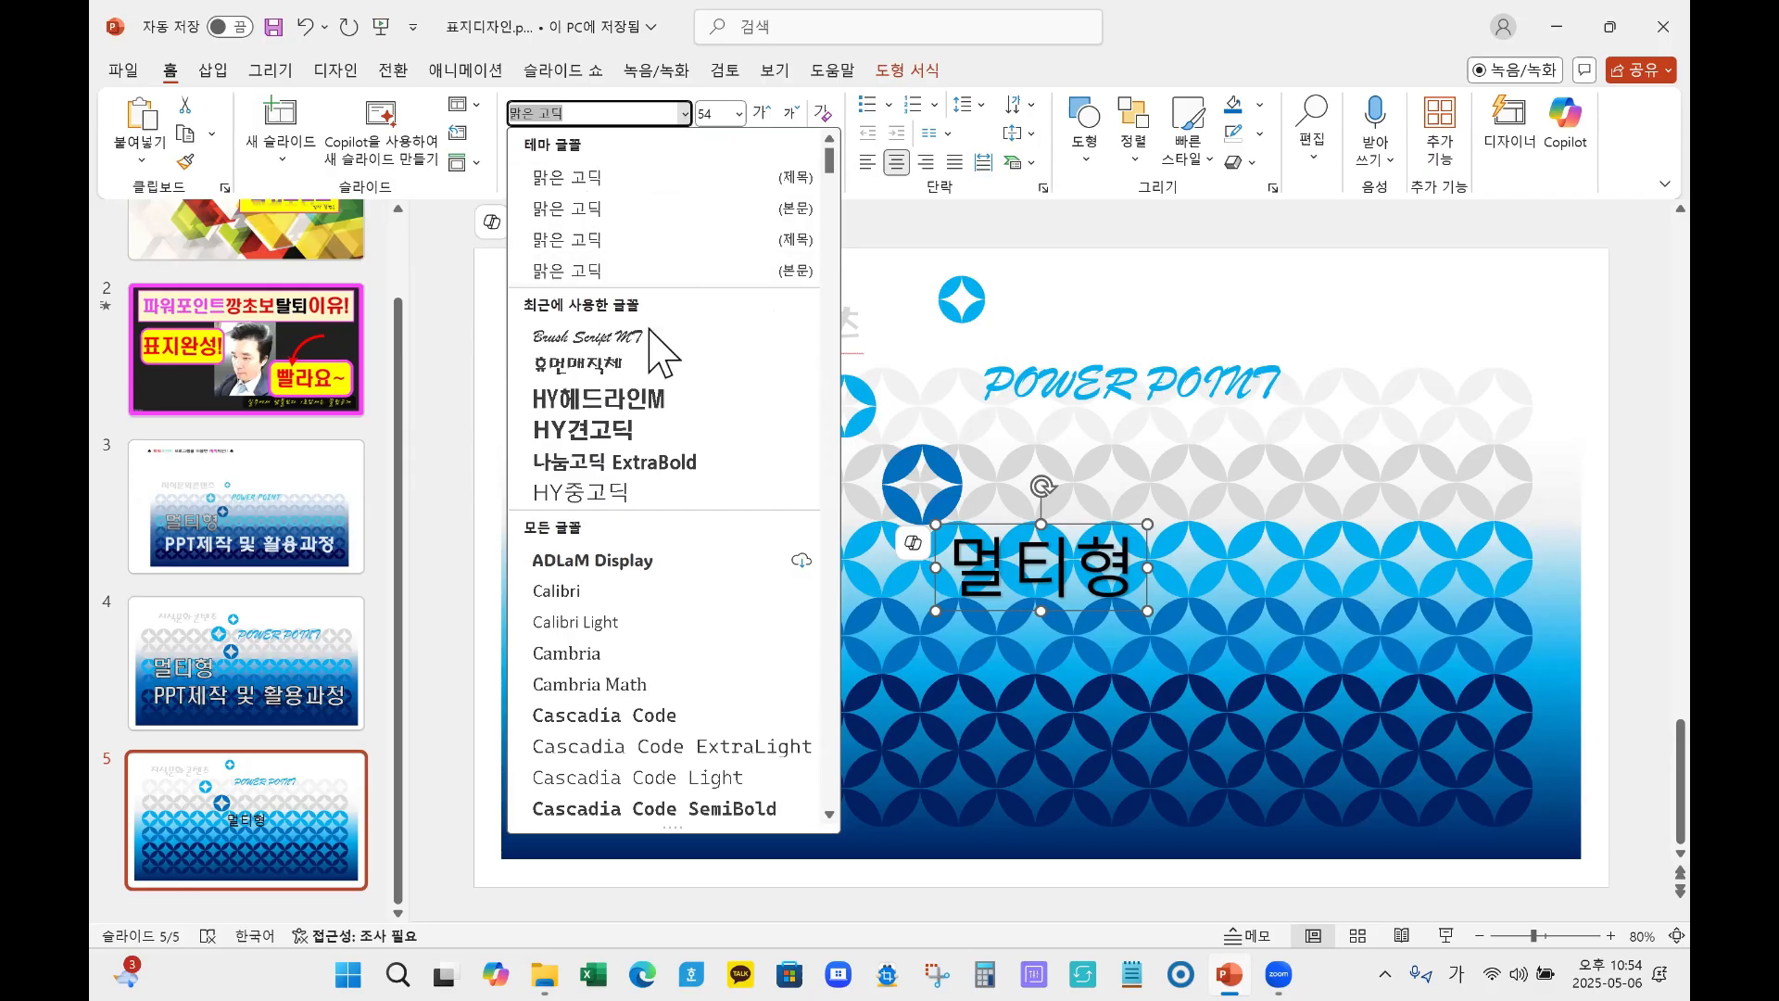
left_click(623, 404)
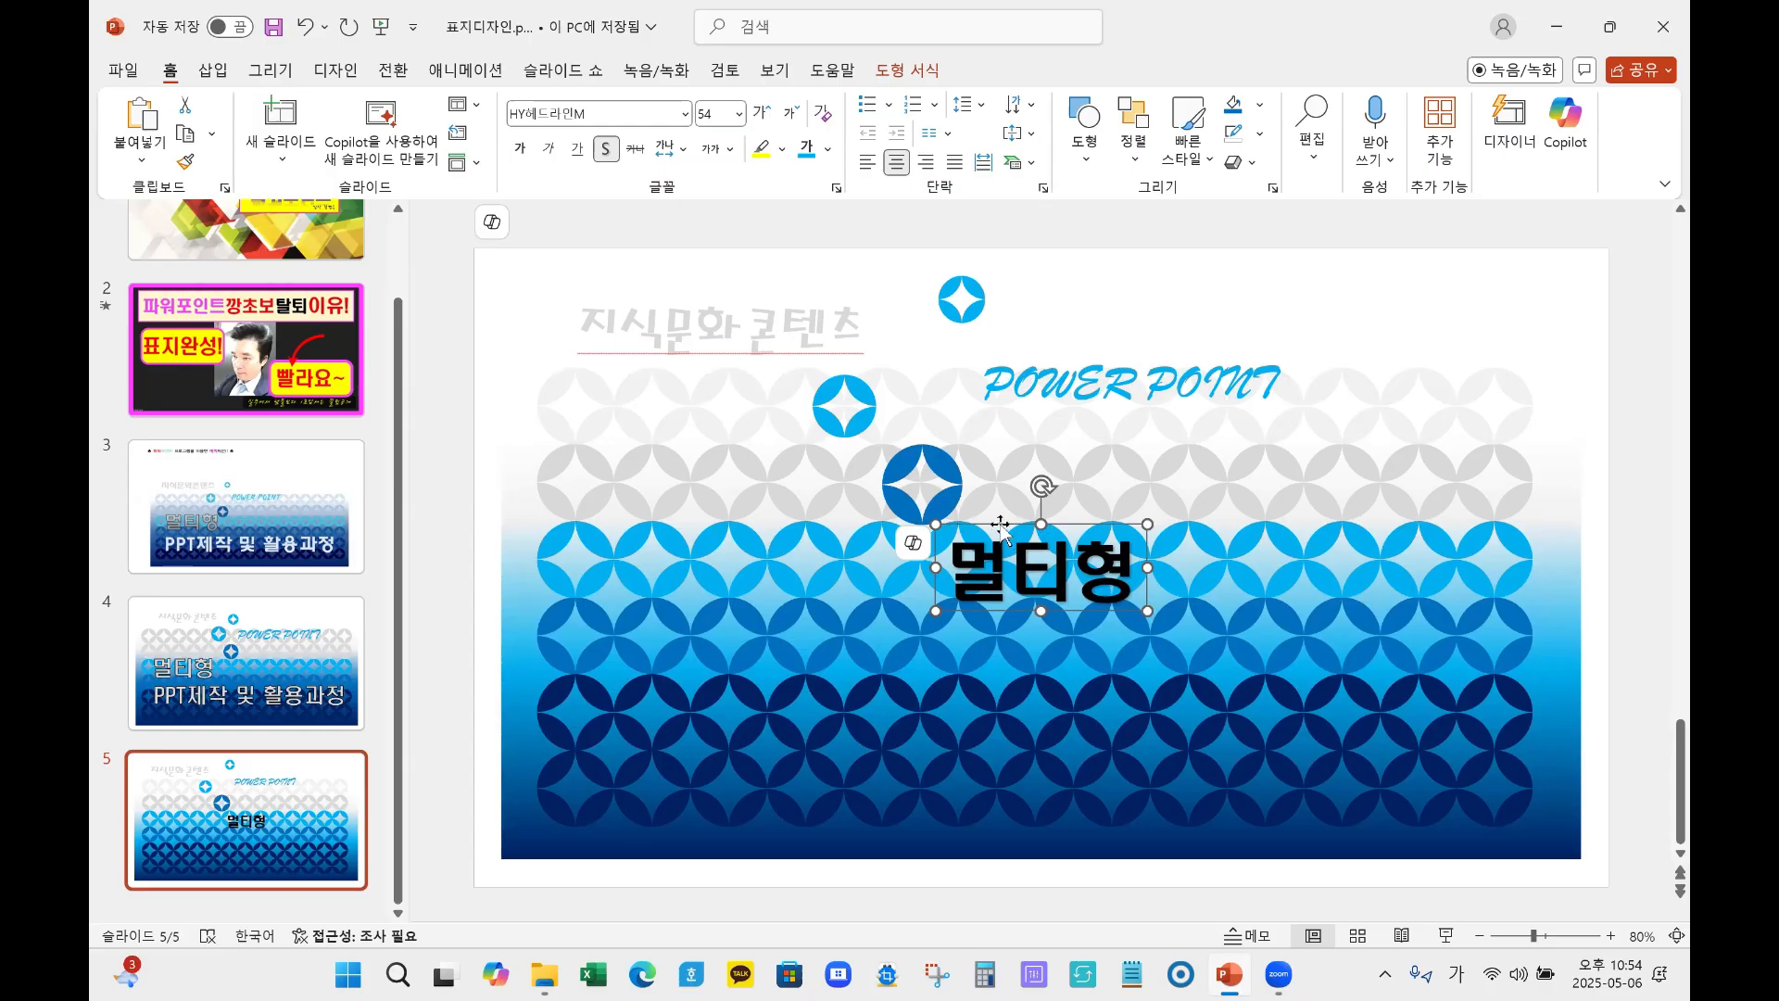
left_click_drag(1000, 524, 649, 506)
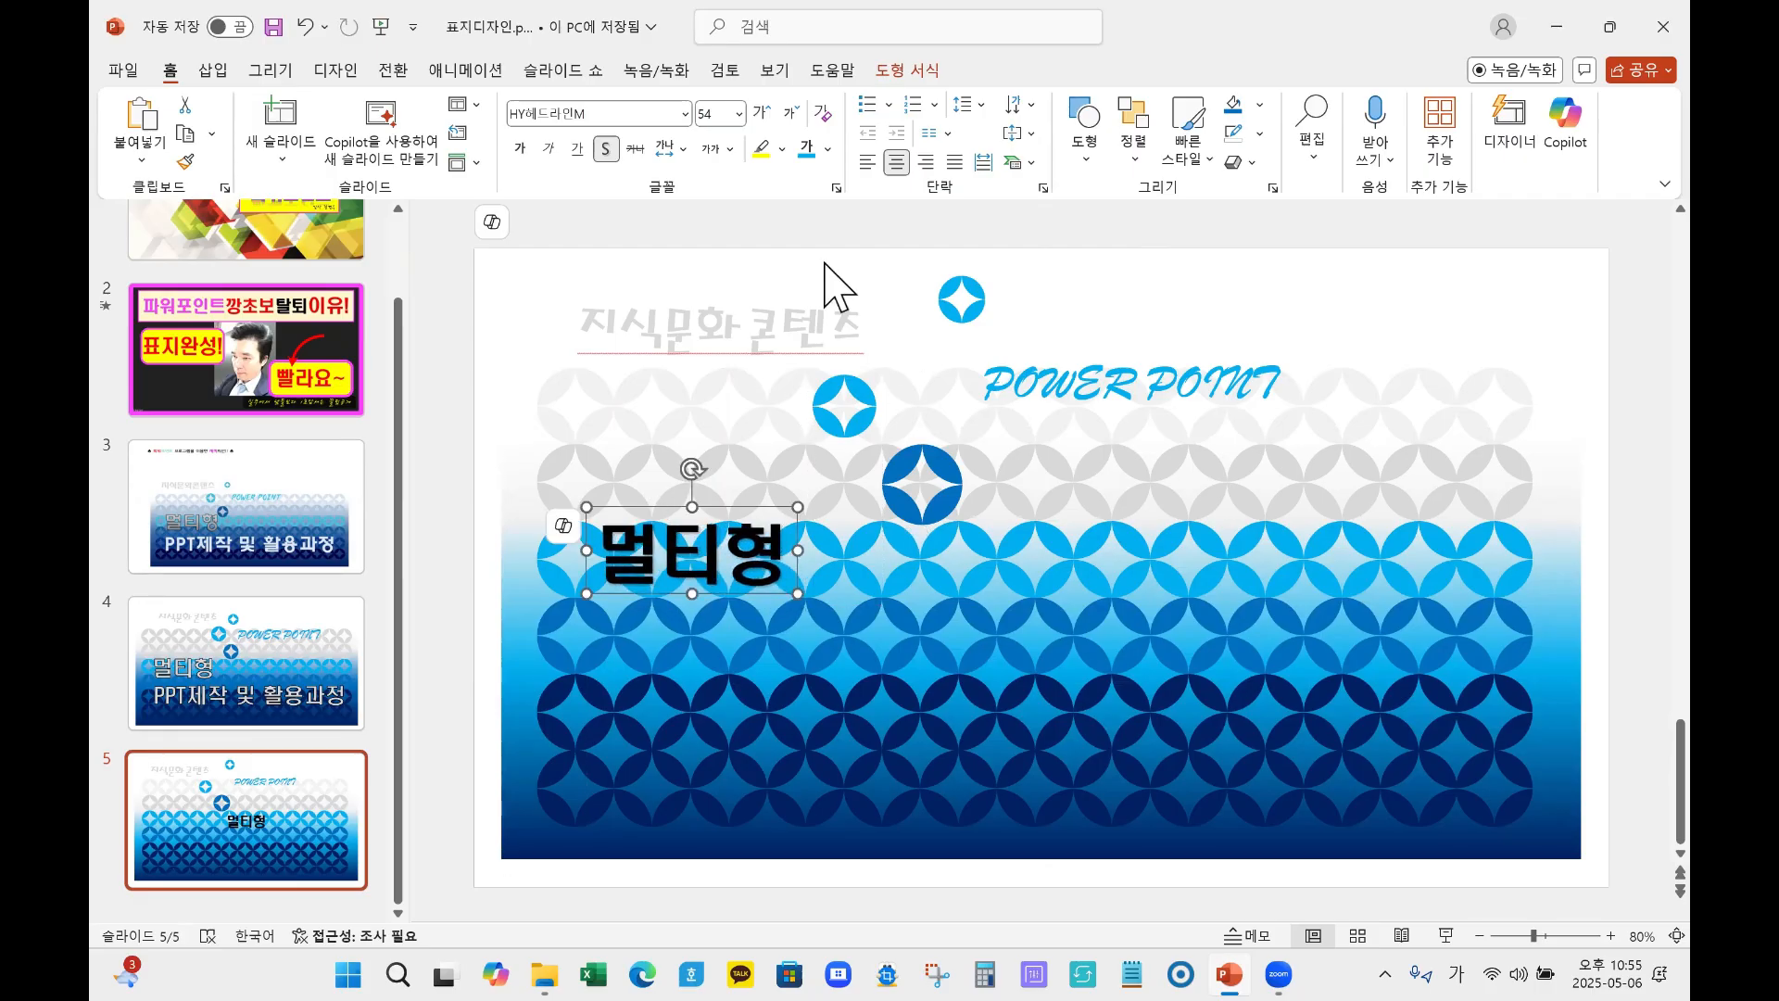
Step: Set the "멀티형" font size to 85, remove its shadow, and shift it slightly right and up under the "지식문화콘텐츠" title
left_click(713, 113)
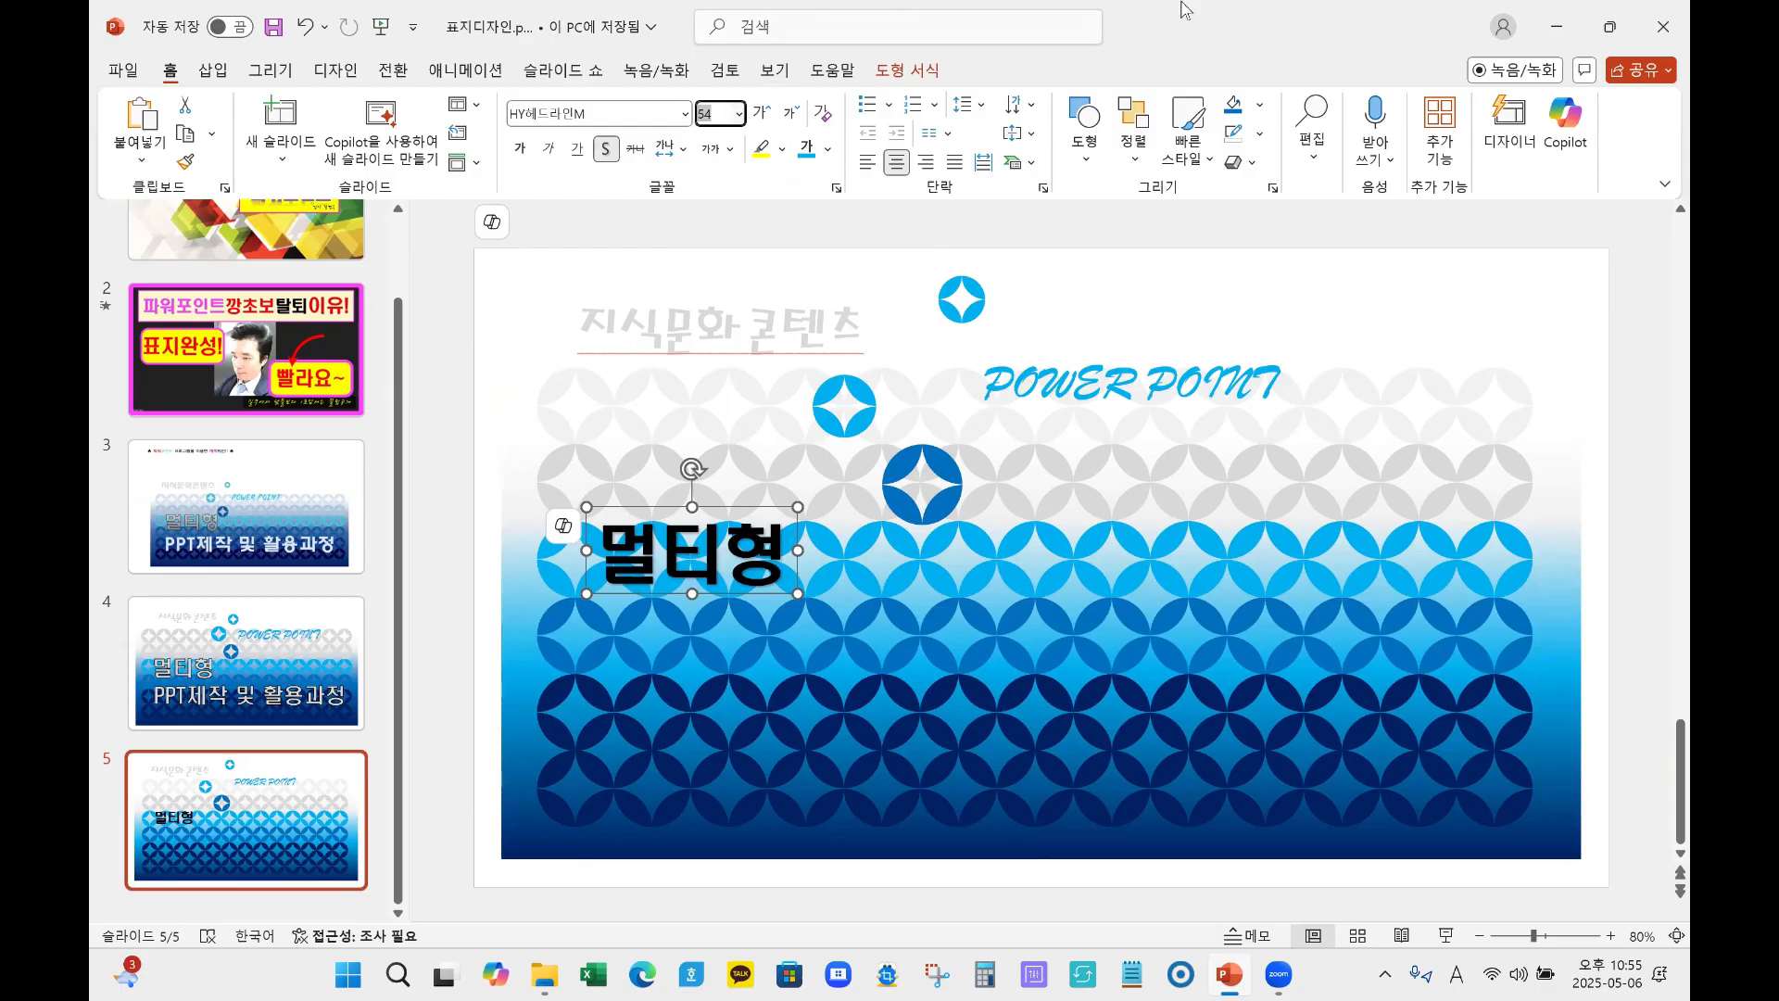
type("85")
key("Return")
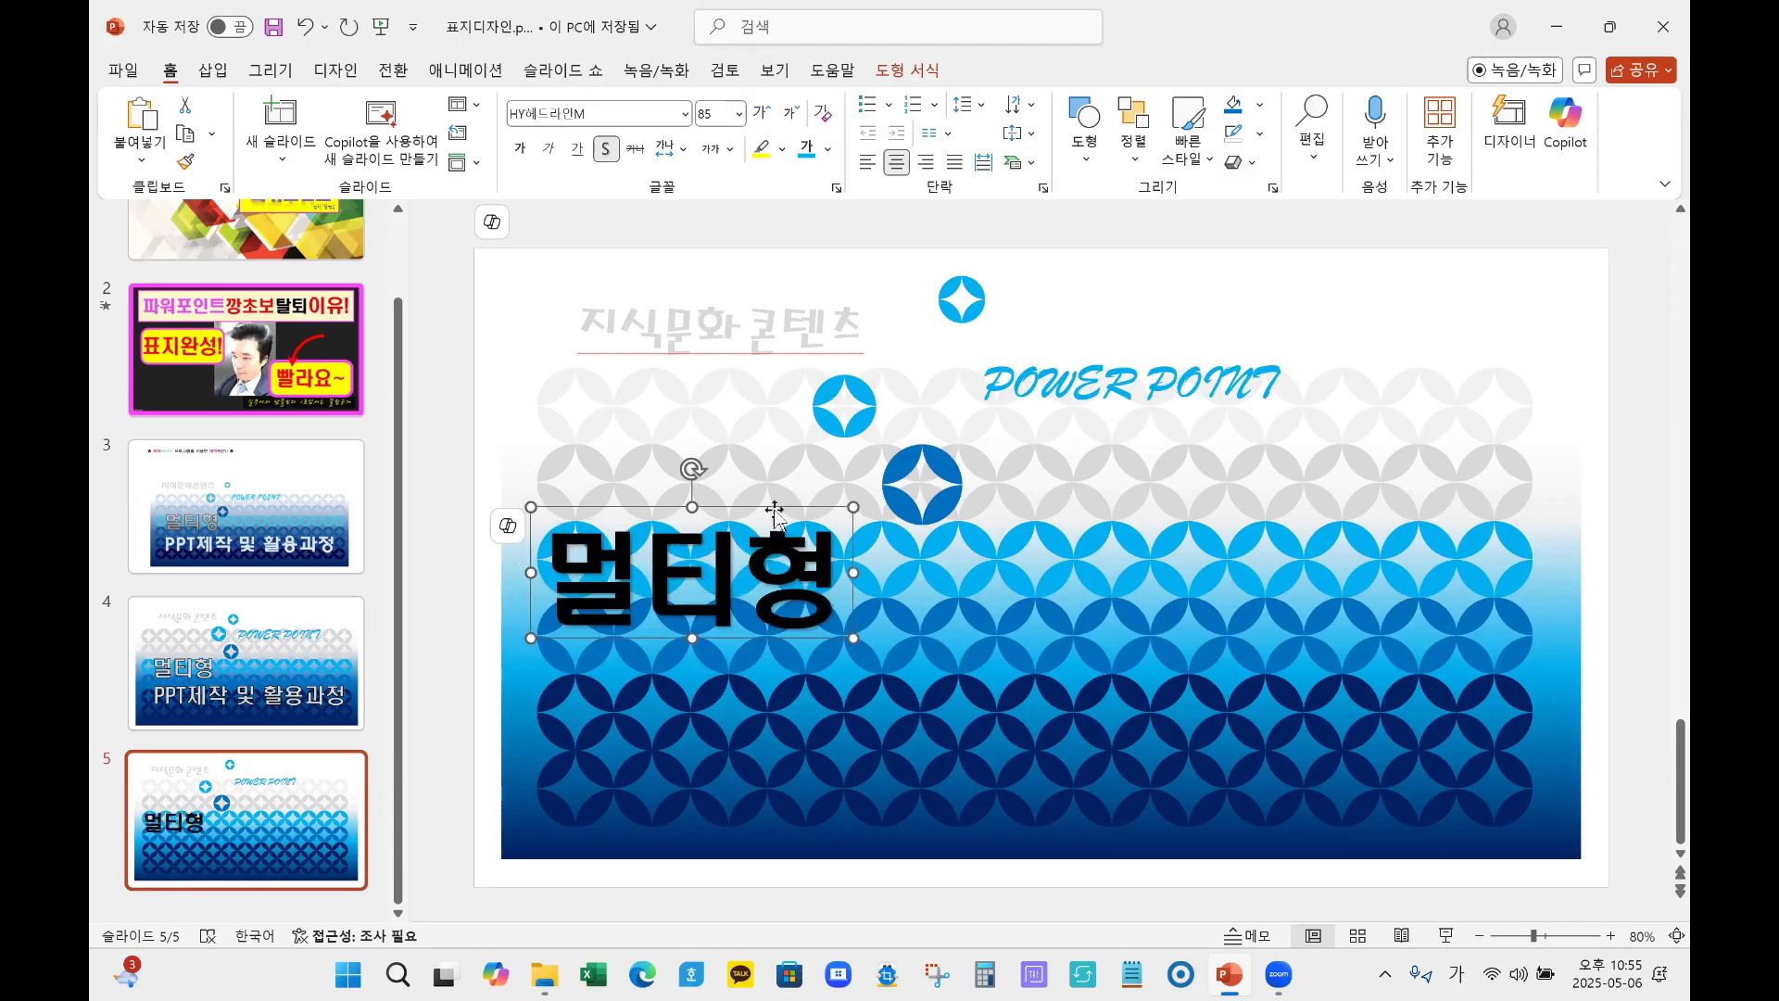
left_click_drag(775, 510, 828, 497)
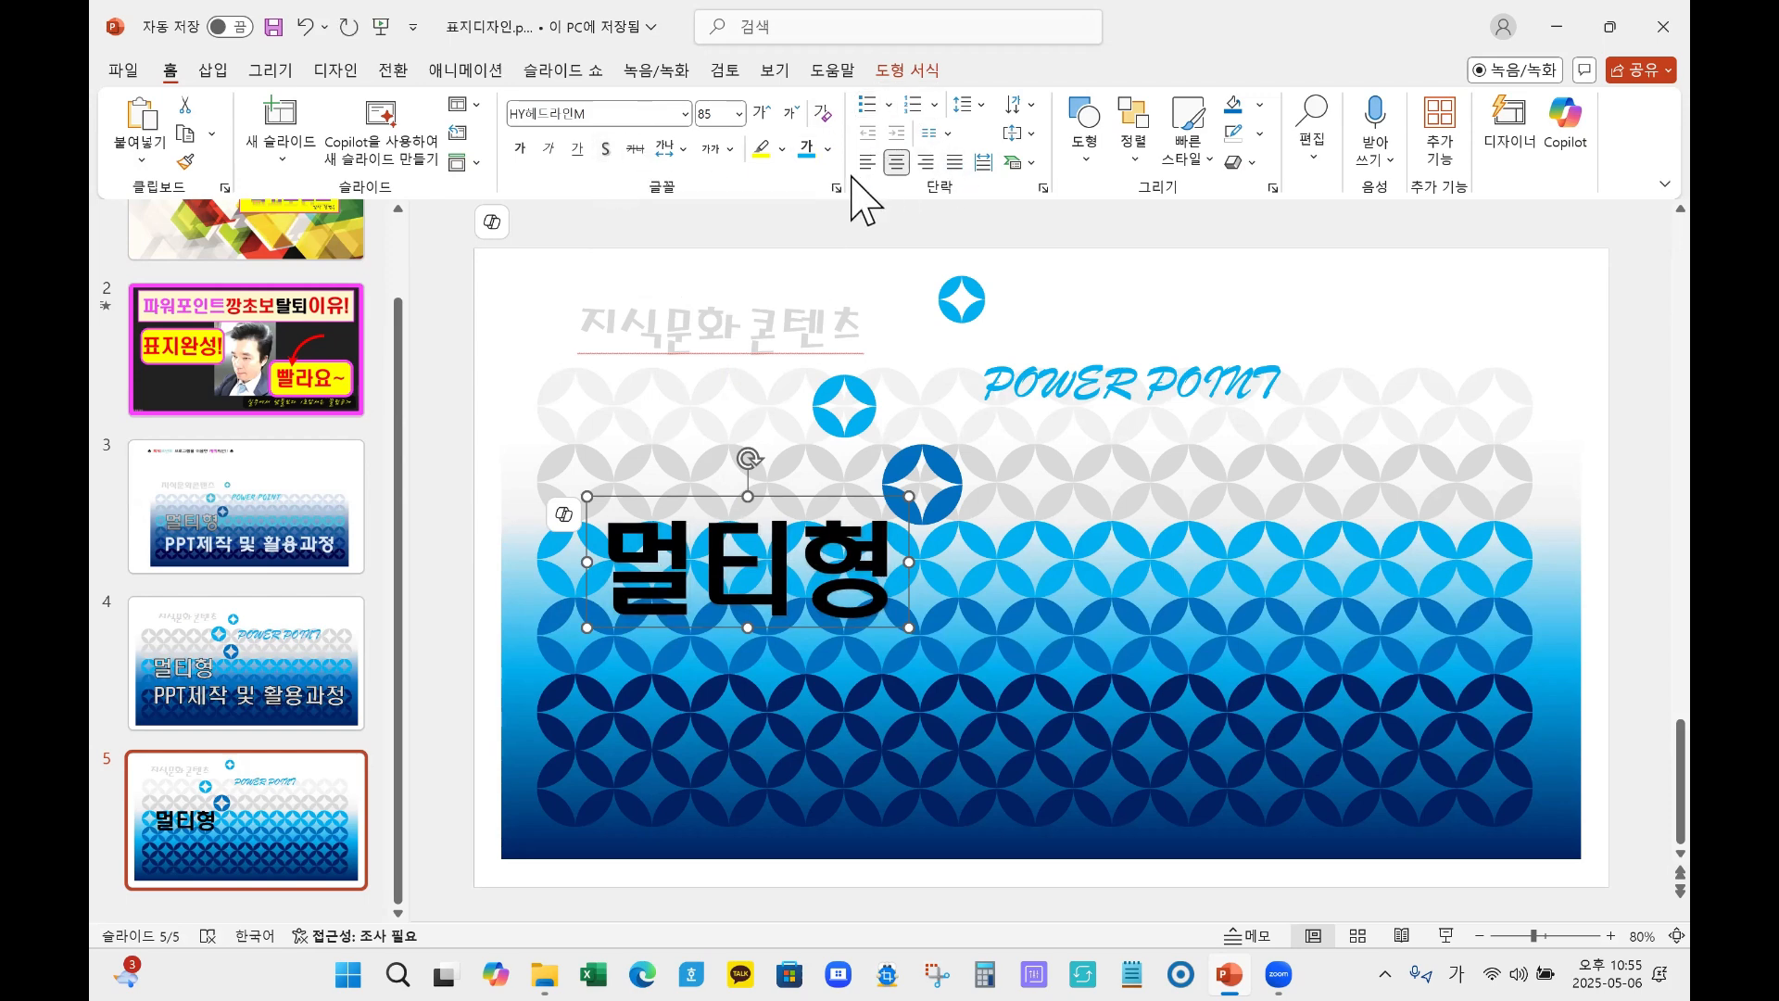
Step: Fill the "멀티형" text with light gray and give it a black text outline 2¼ pt thick
left_click(828, 150)
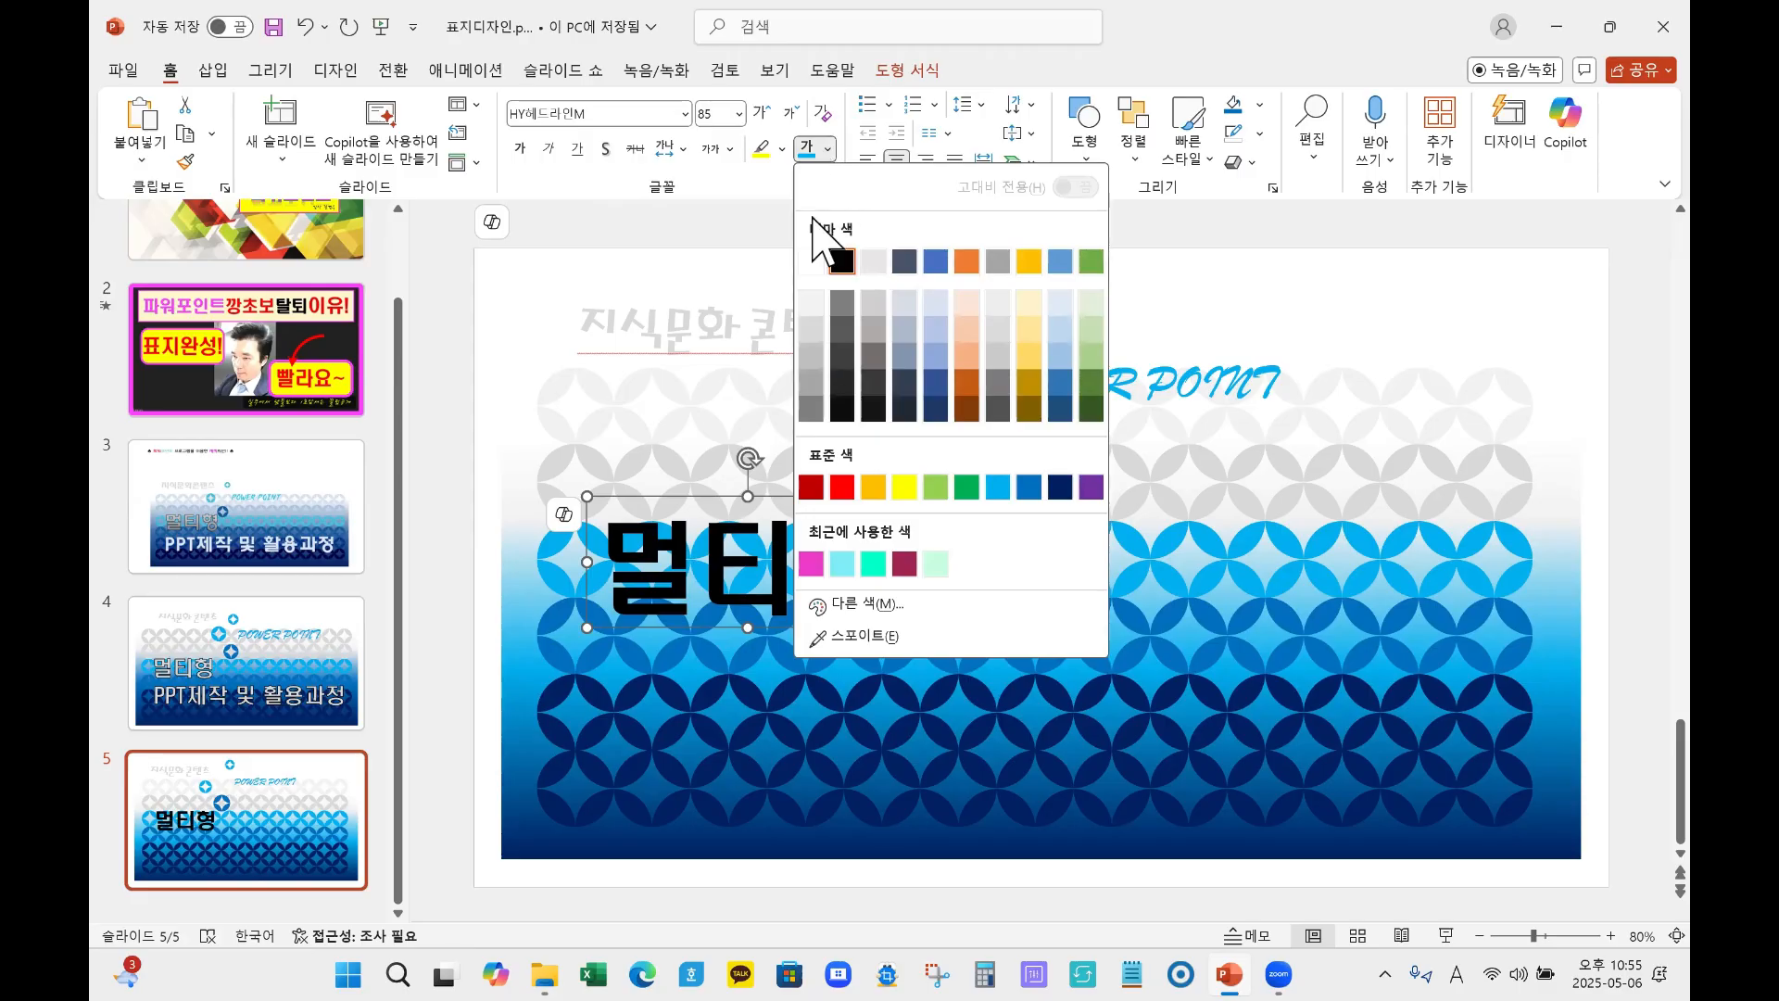
left_click(810, 328)
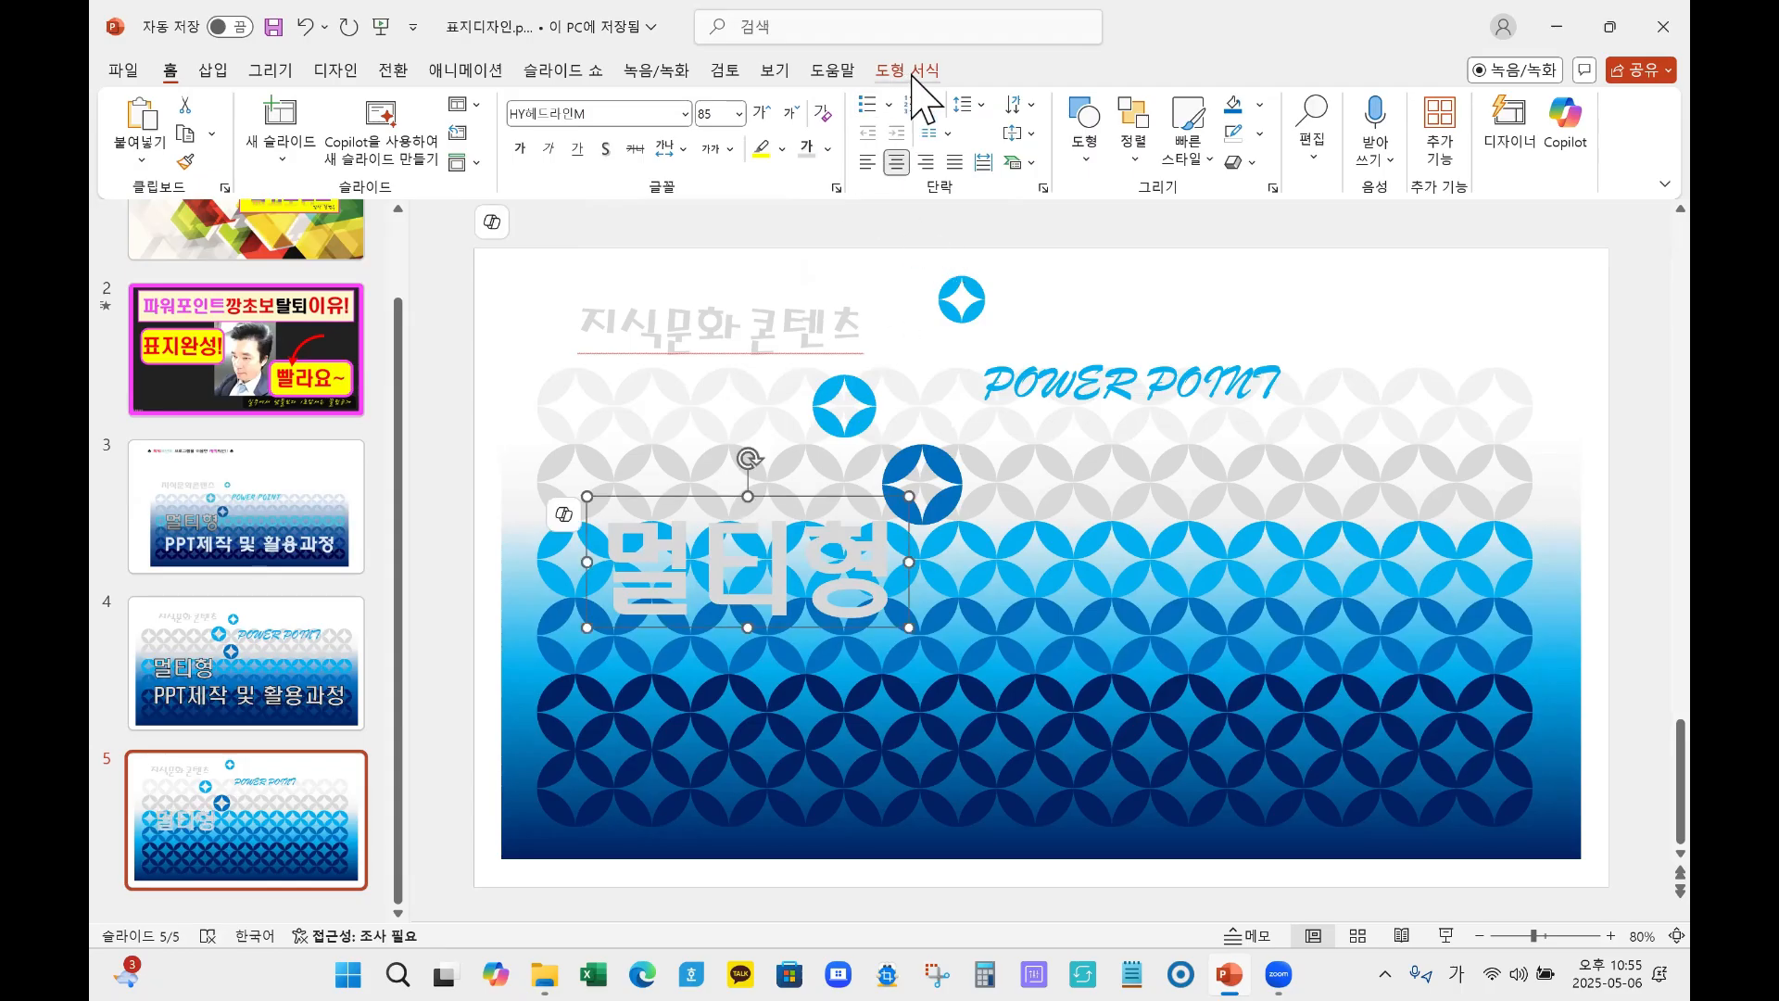
left_click(907, 69)
left_click(1105, 132)
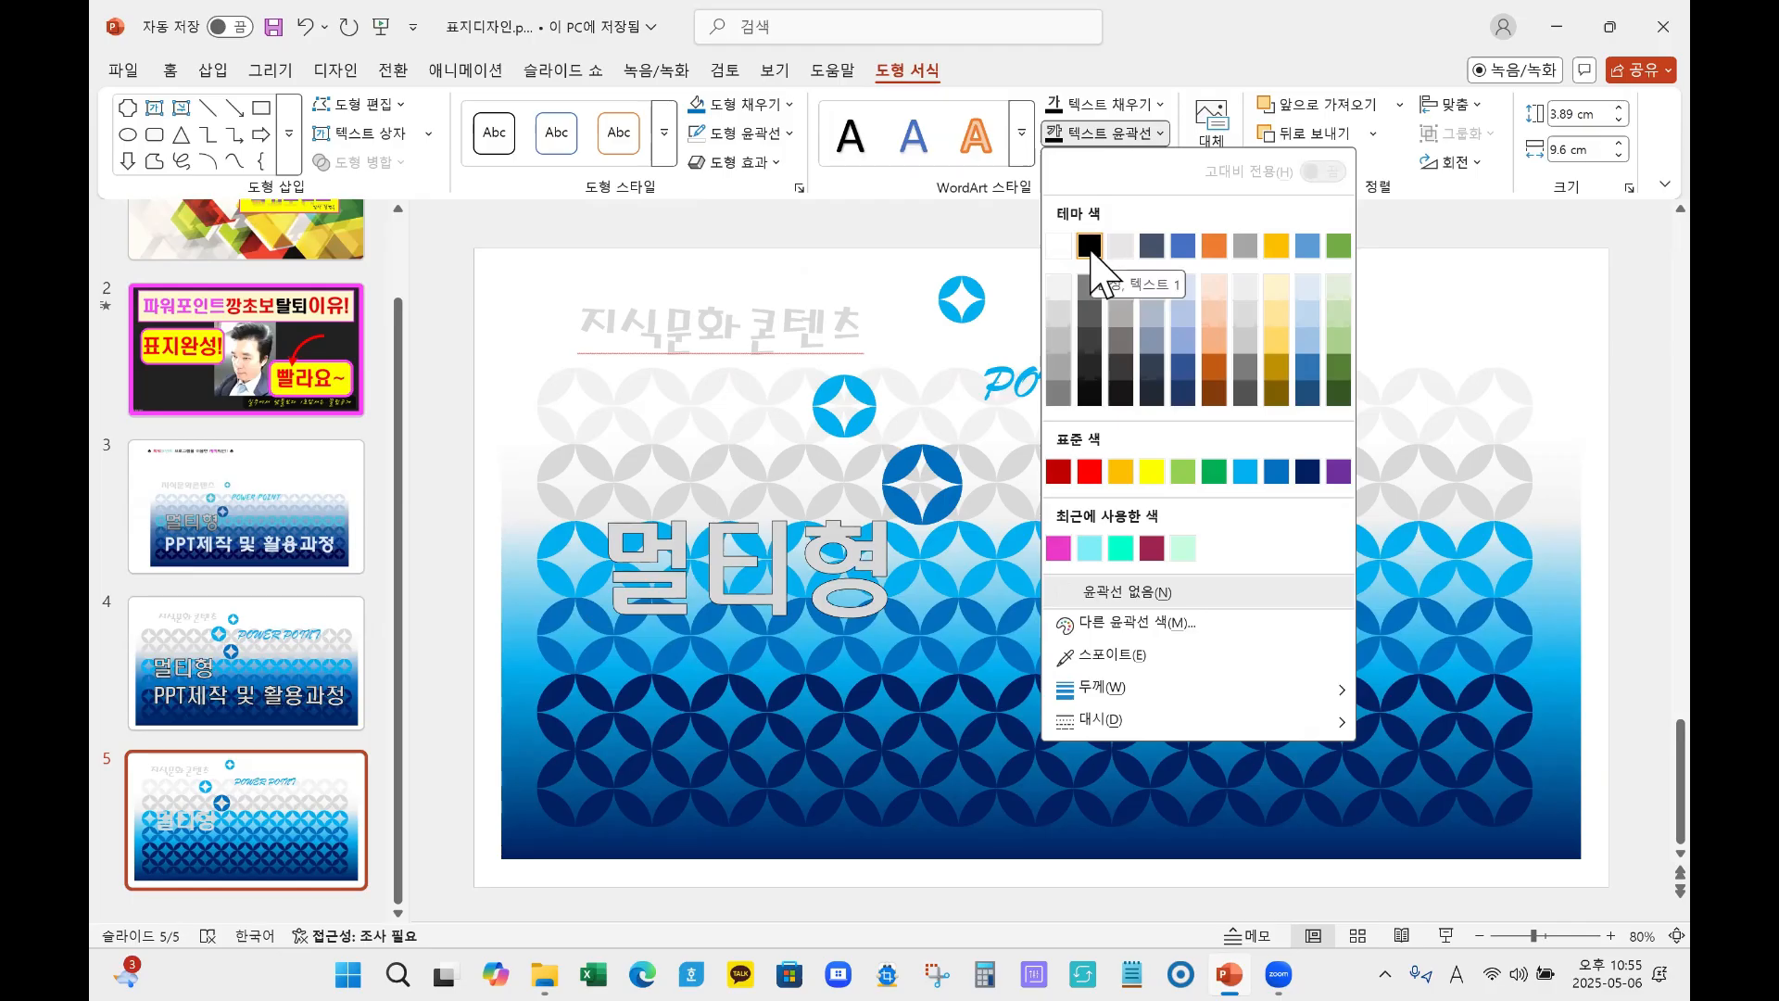
left_click(1090, 245)
left_click(1169, 134)
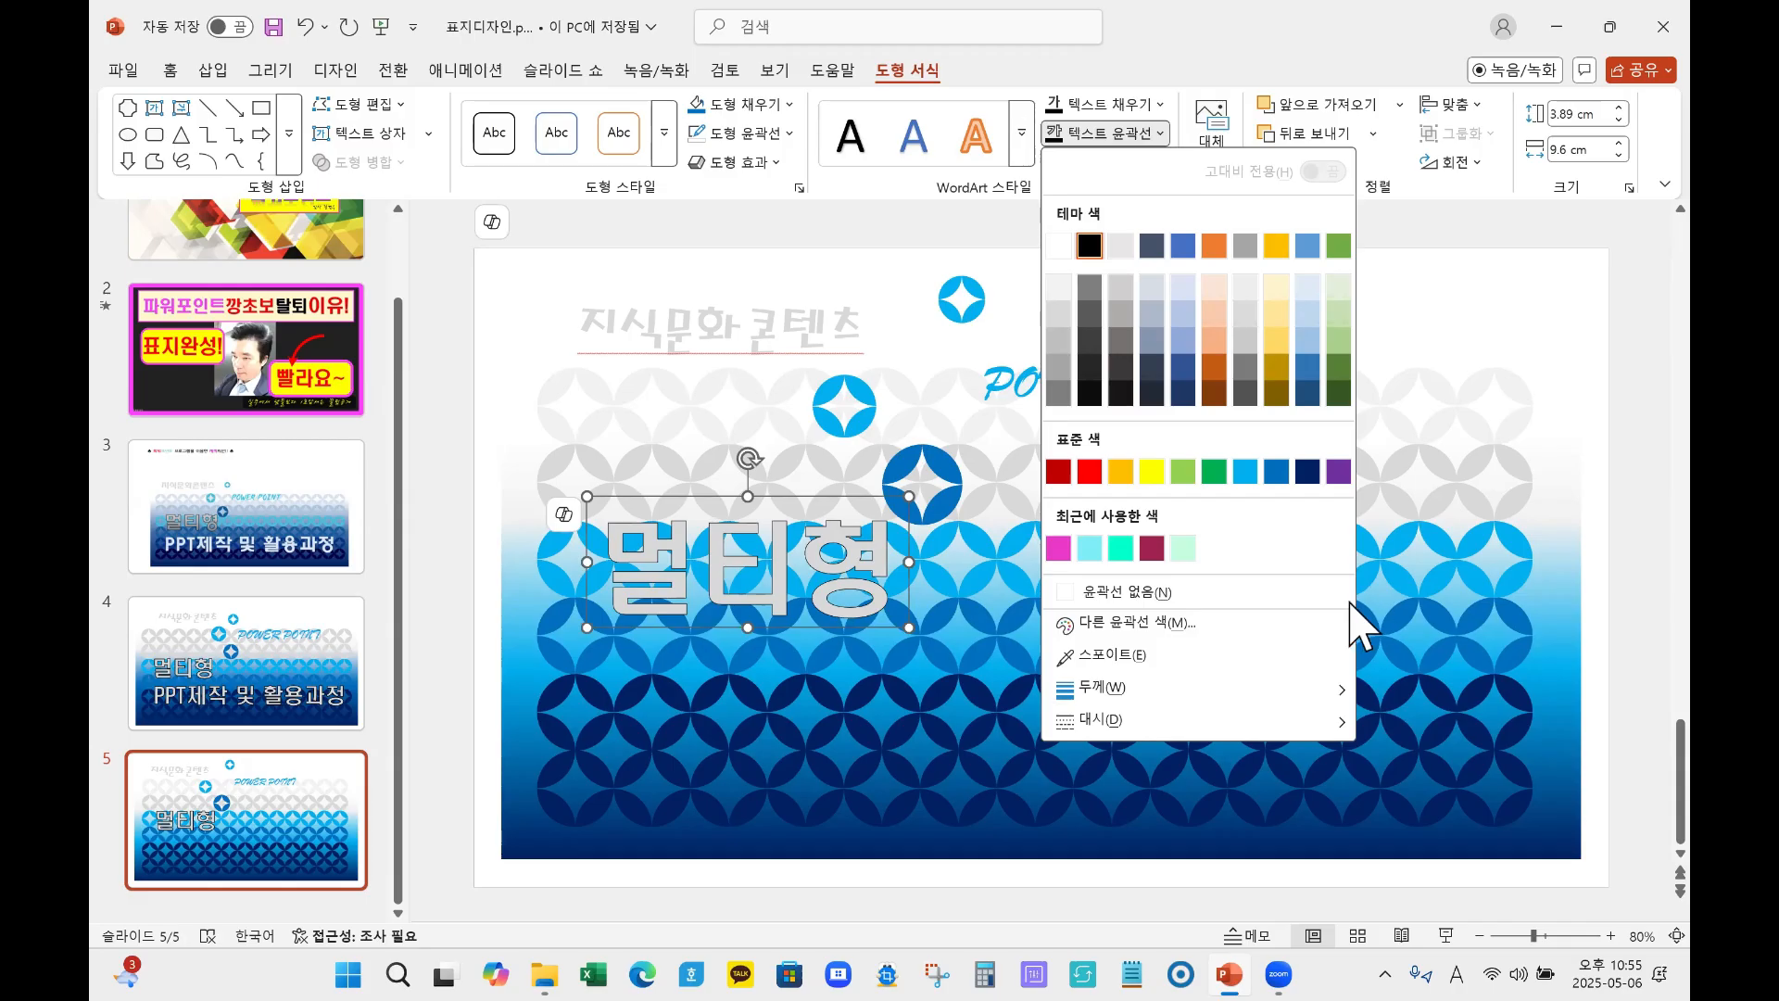
mouse_move(1246, 709)
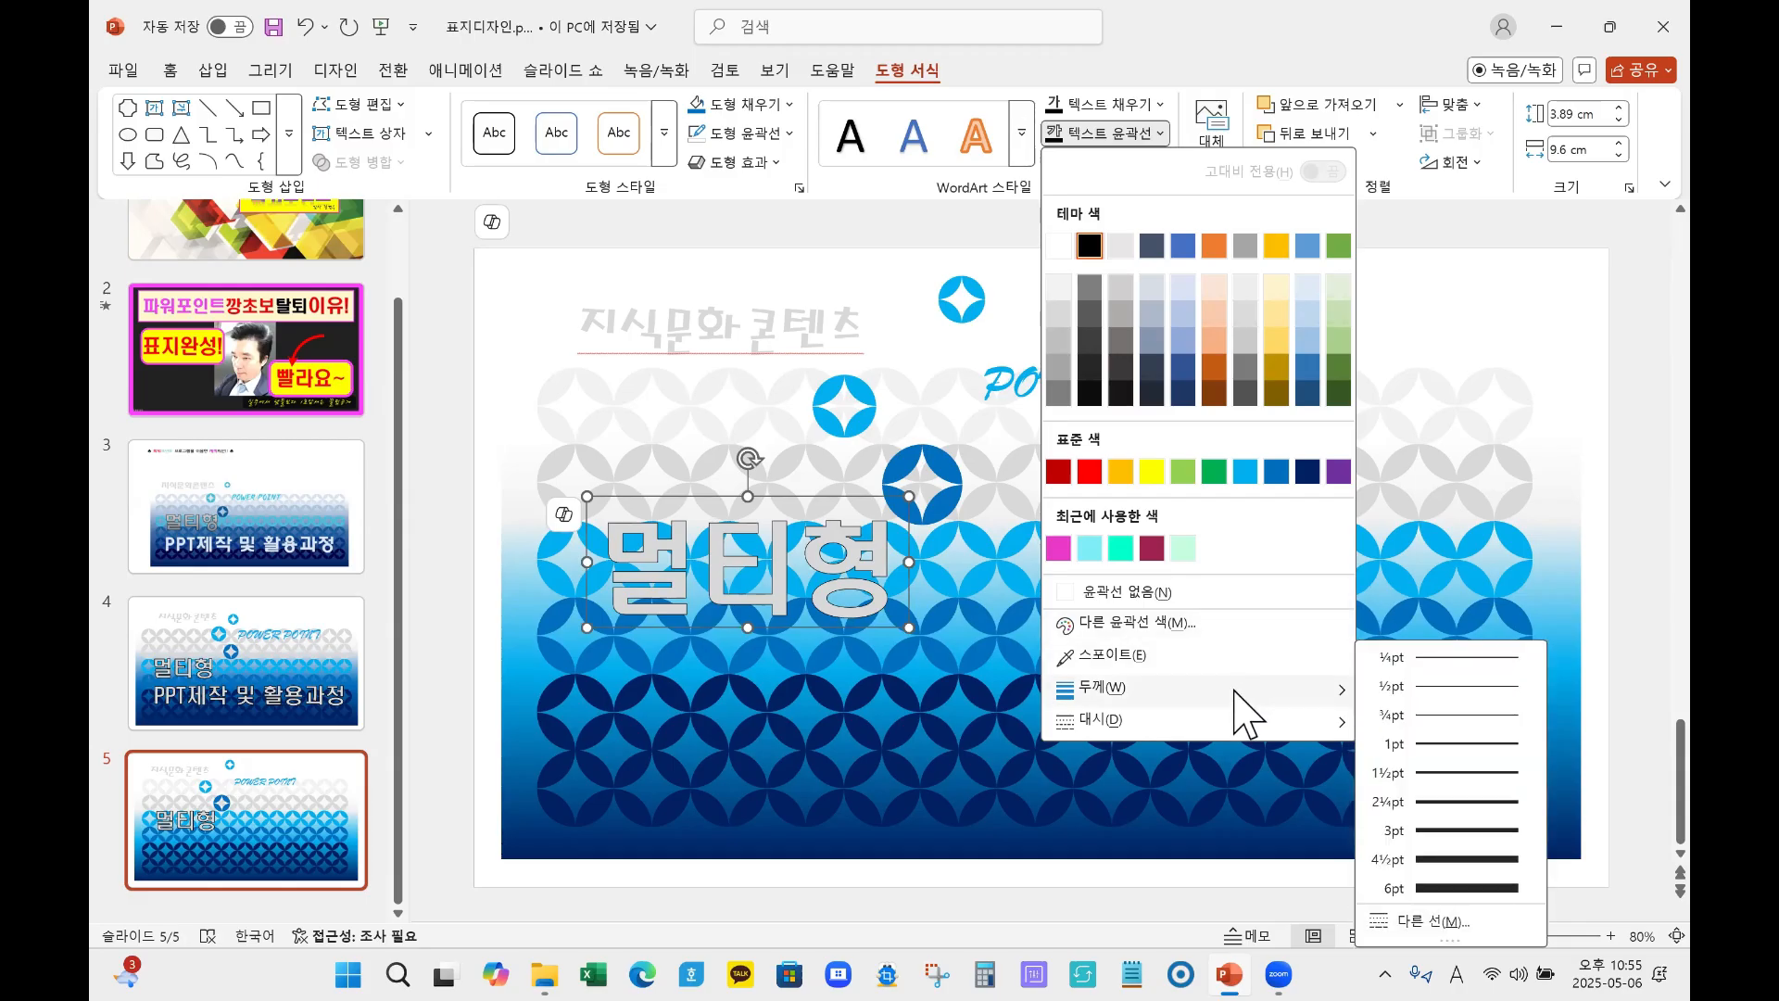
left_click(1447, 803)
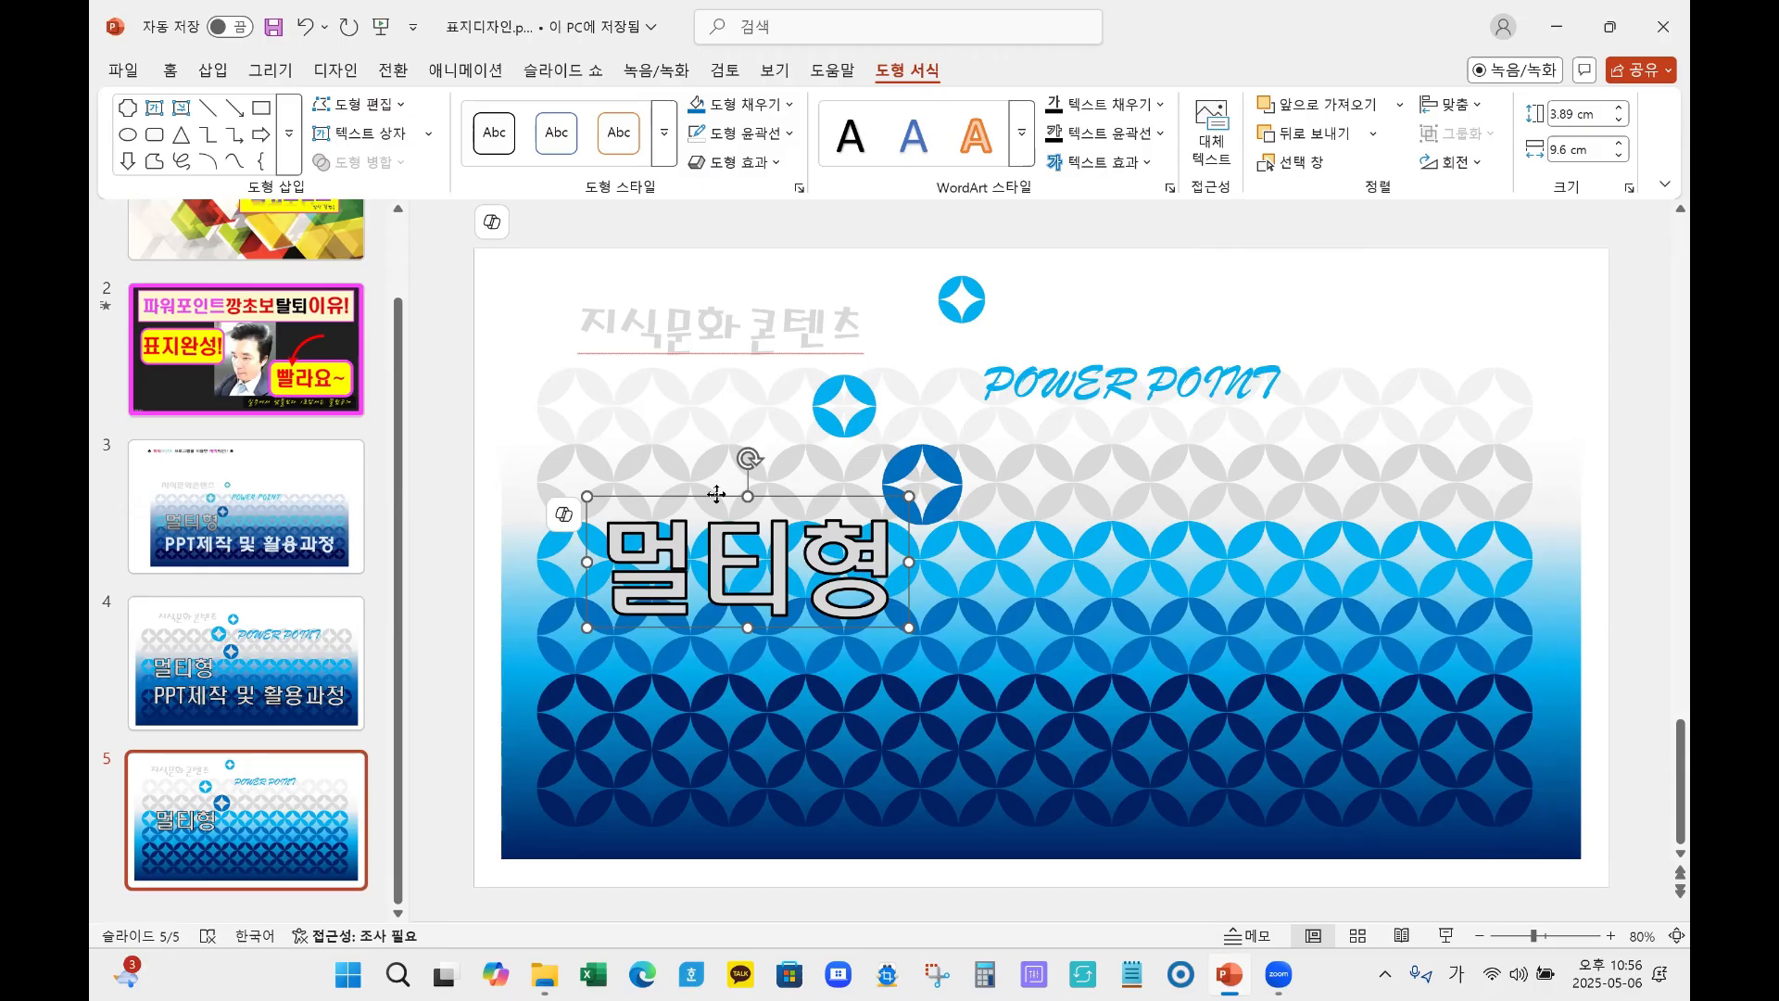
Step: Duplicate the "멀티형" text straight down onto the dark-blue circle rows, and compare with the designs on slides 4 and 3
left_click_drag(716, 494, 701, 649)
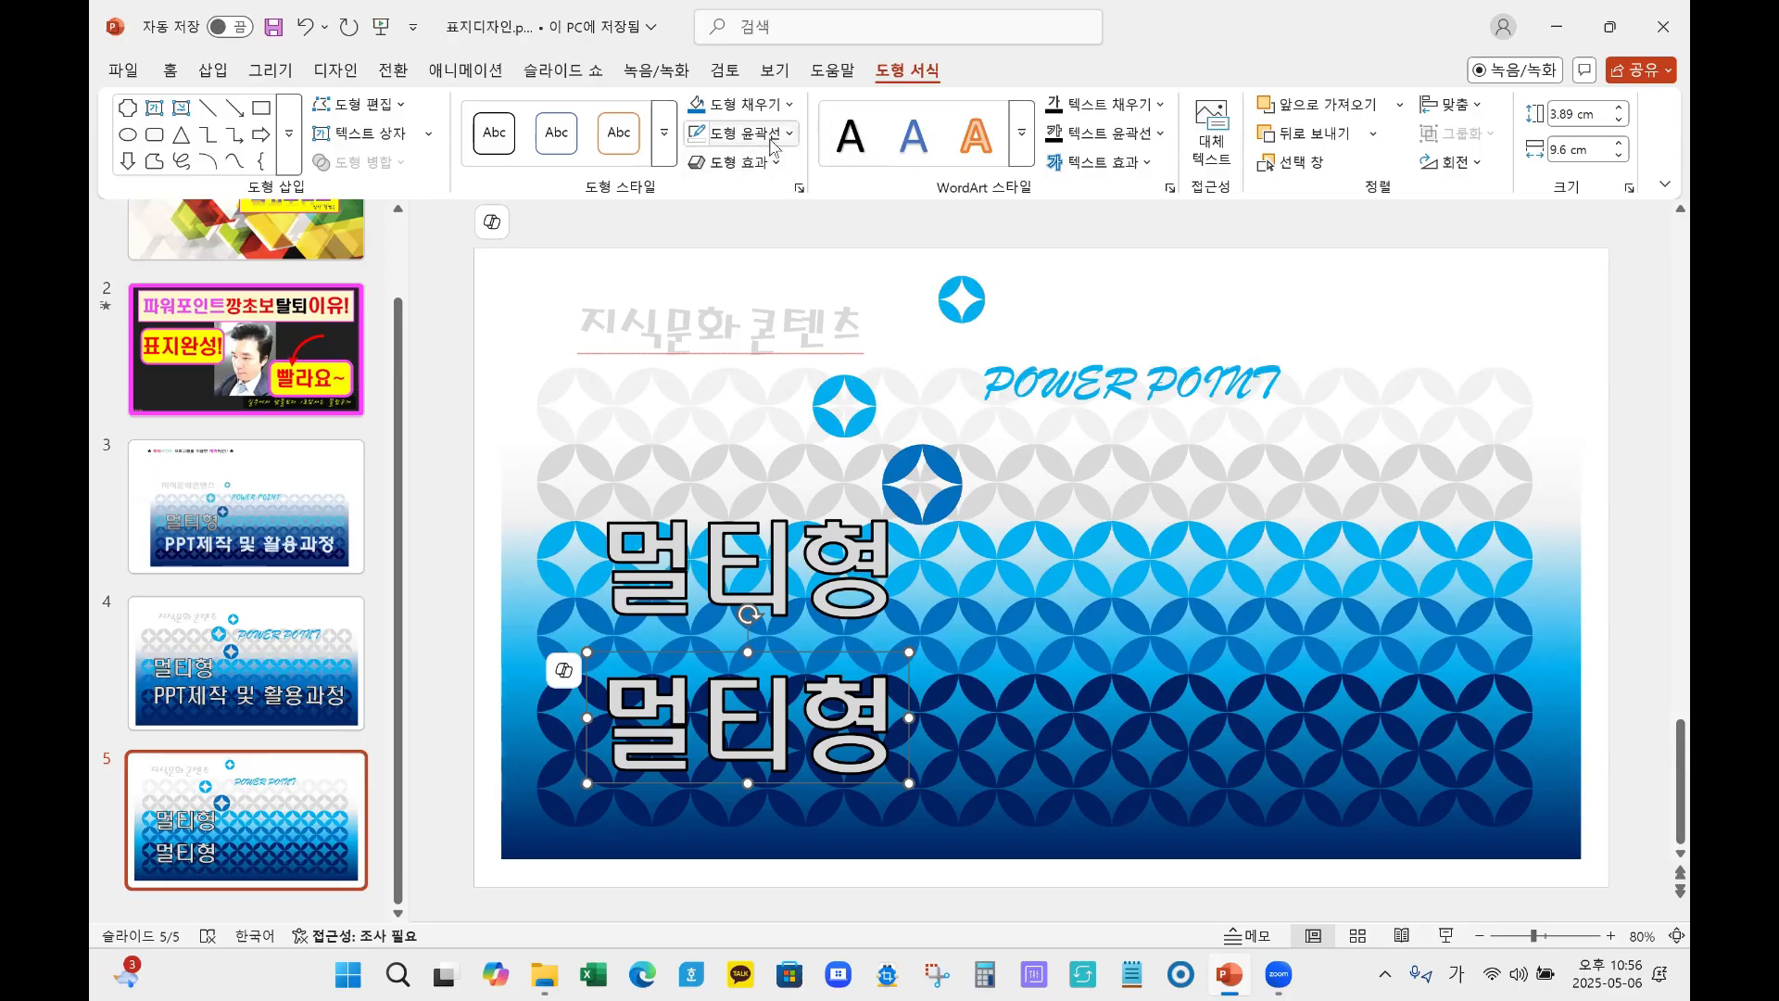
left_click(334, 690)
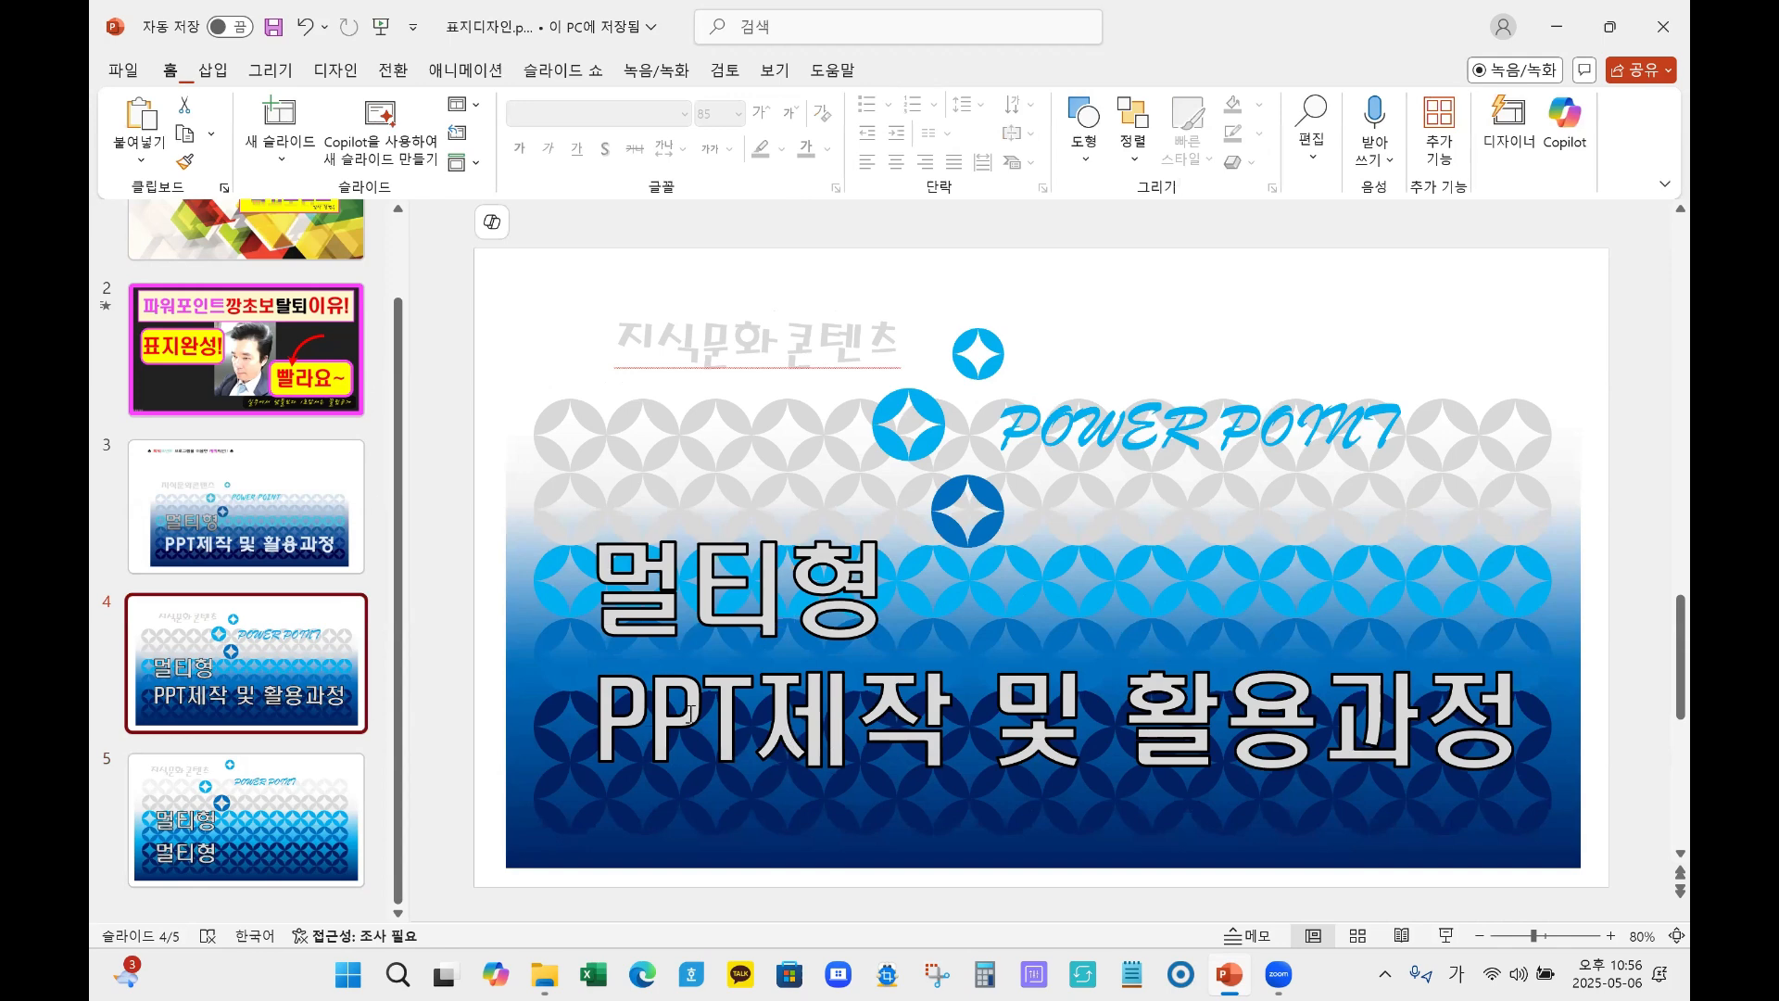
left_click(292, 554)
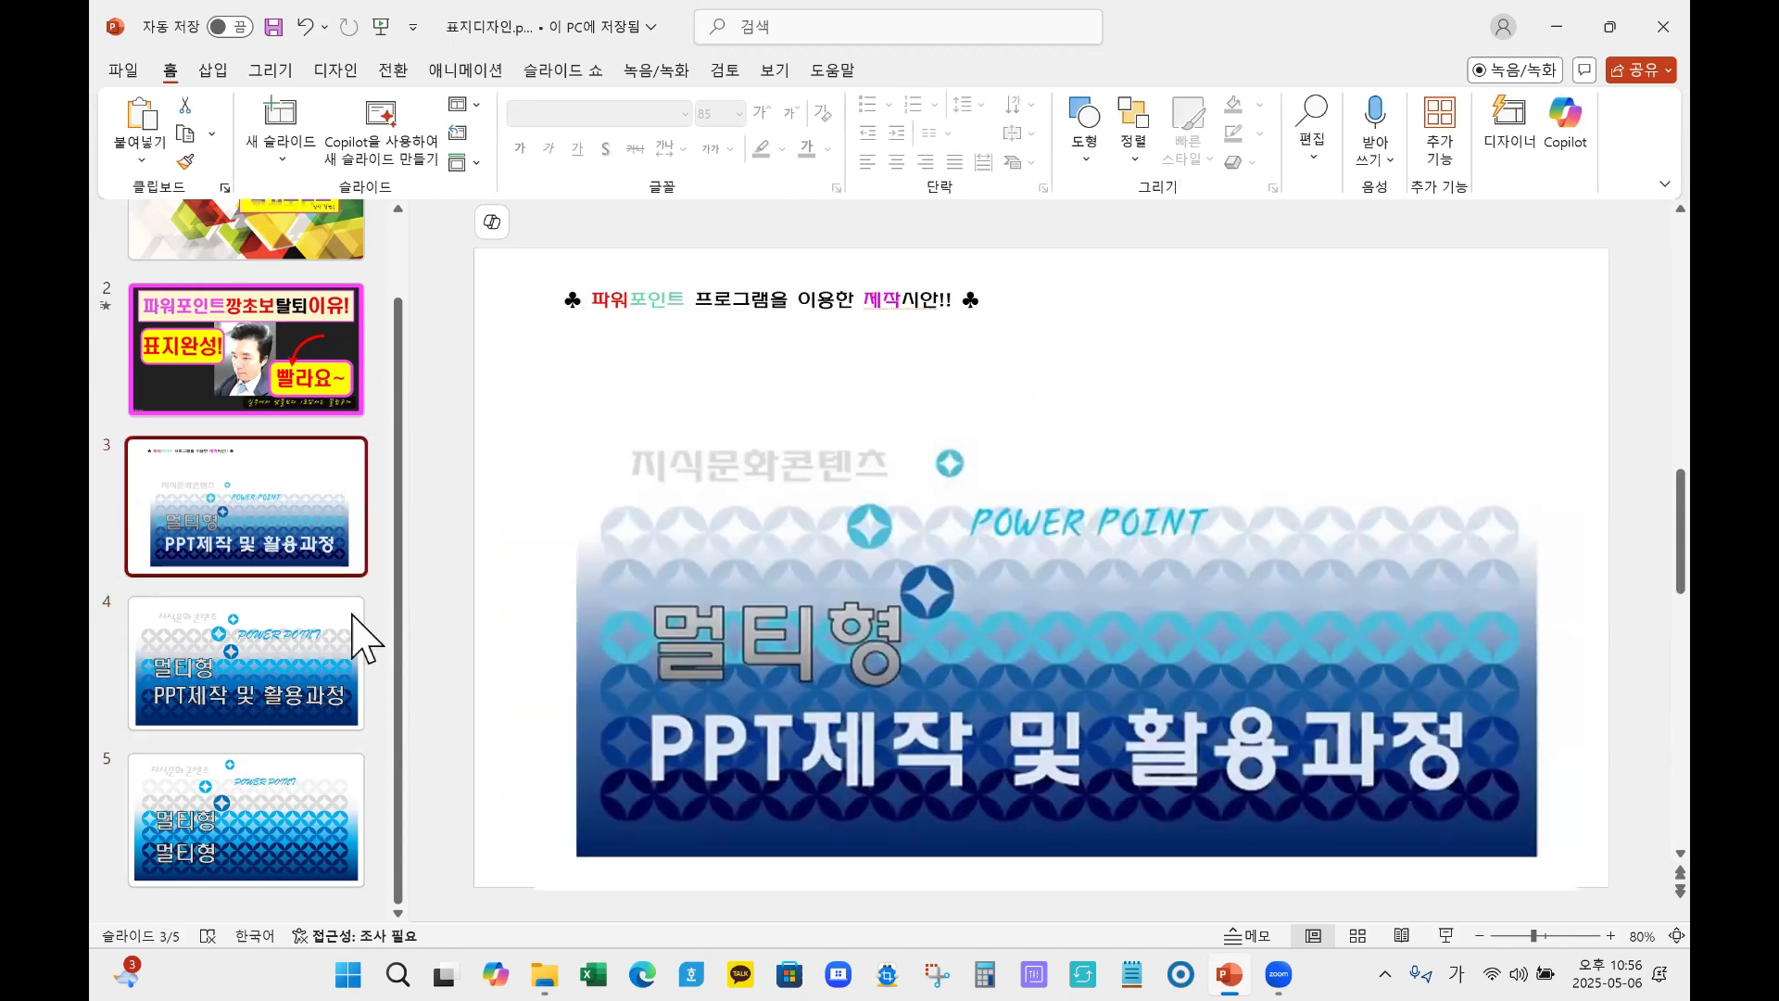
Step: Remove the text outline from "PPT제작 및 활용과정" on slide 4, and return to slide 5
left_click(243, 639)
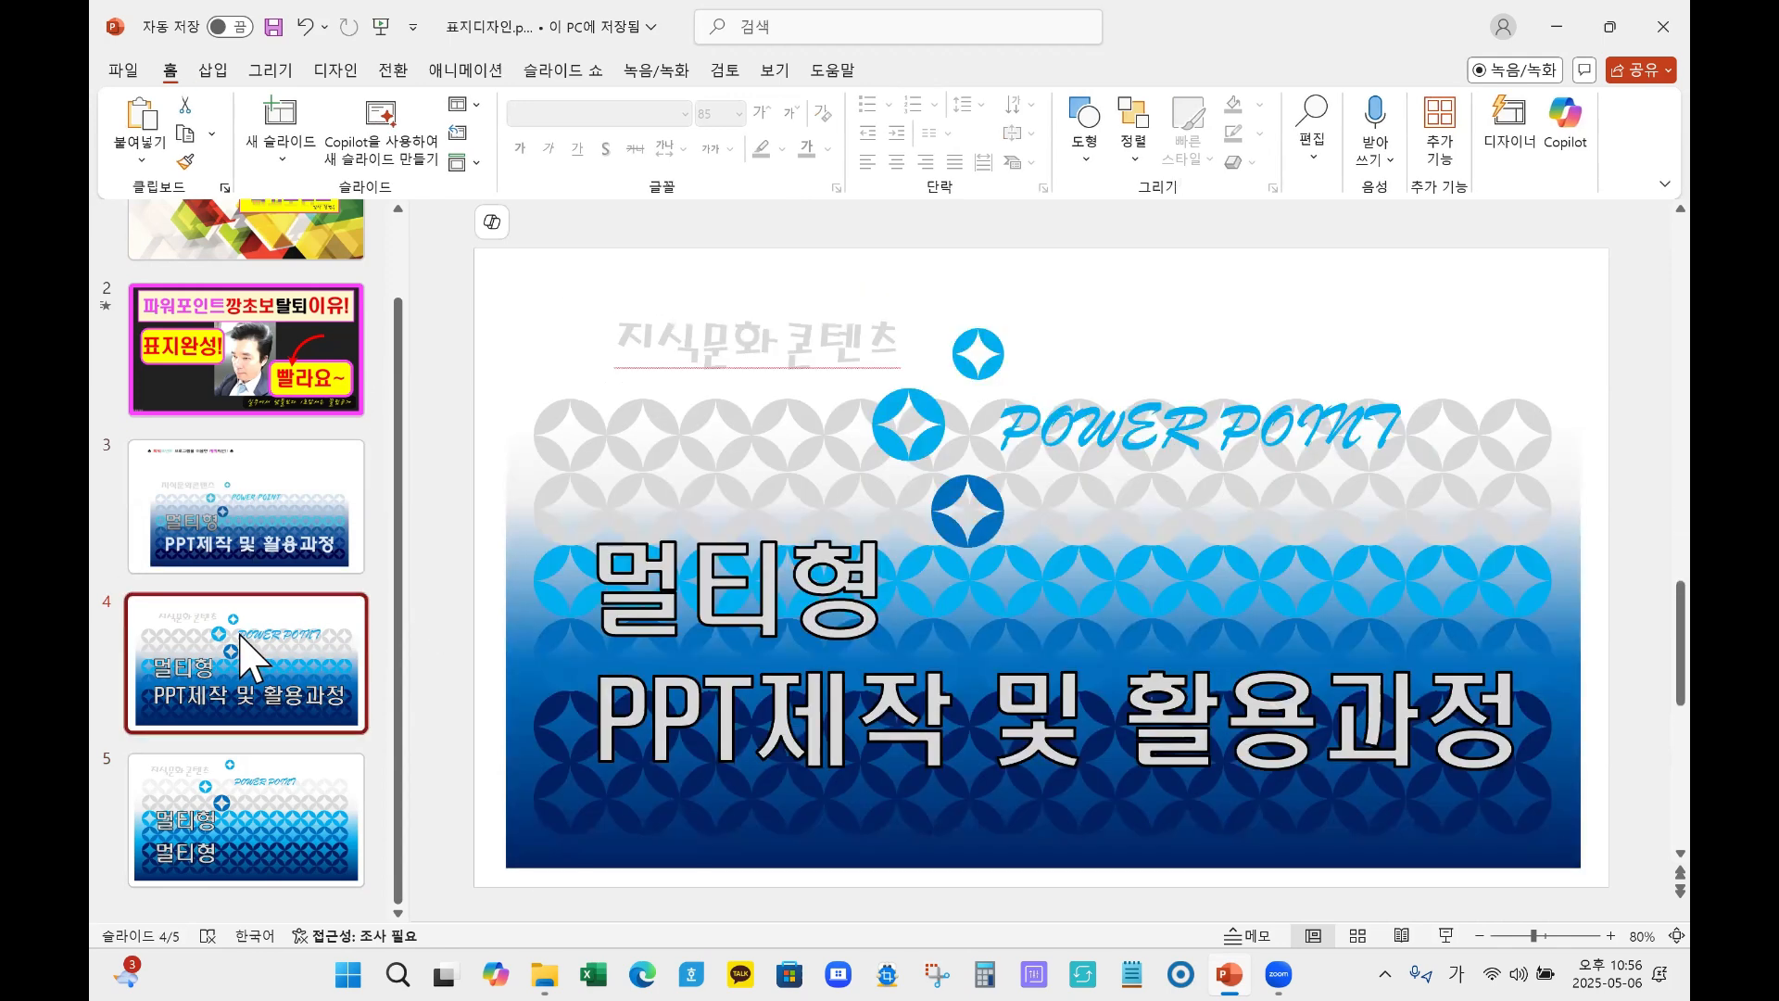
left_click(635, 697)
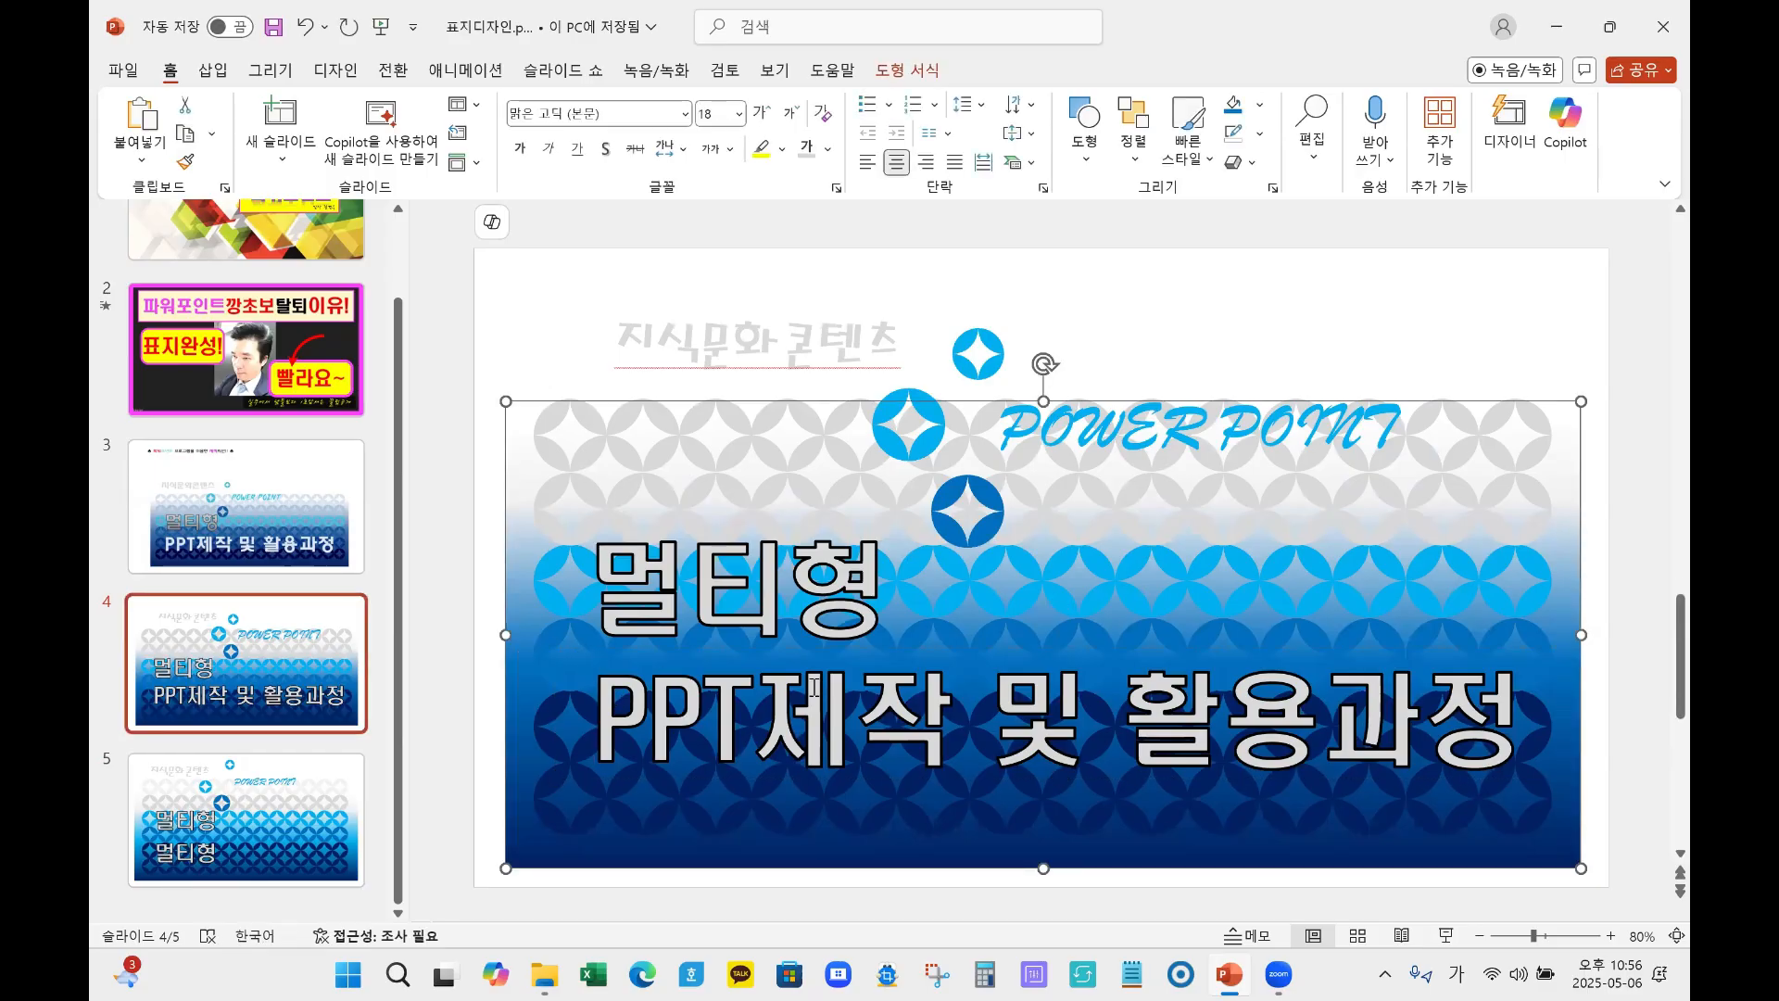
left_click(715, 690)
left_click(703, 772)
left_click(719, 749)
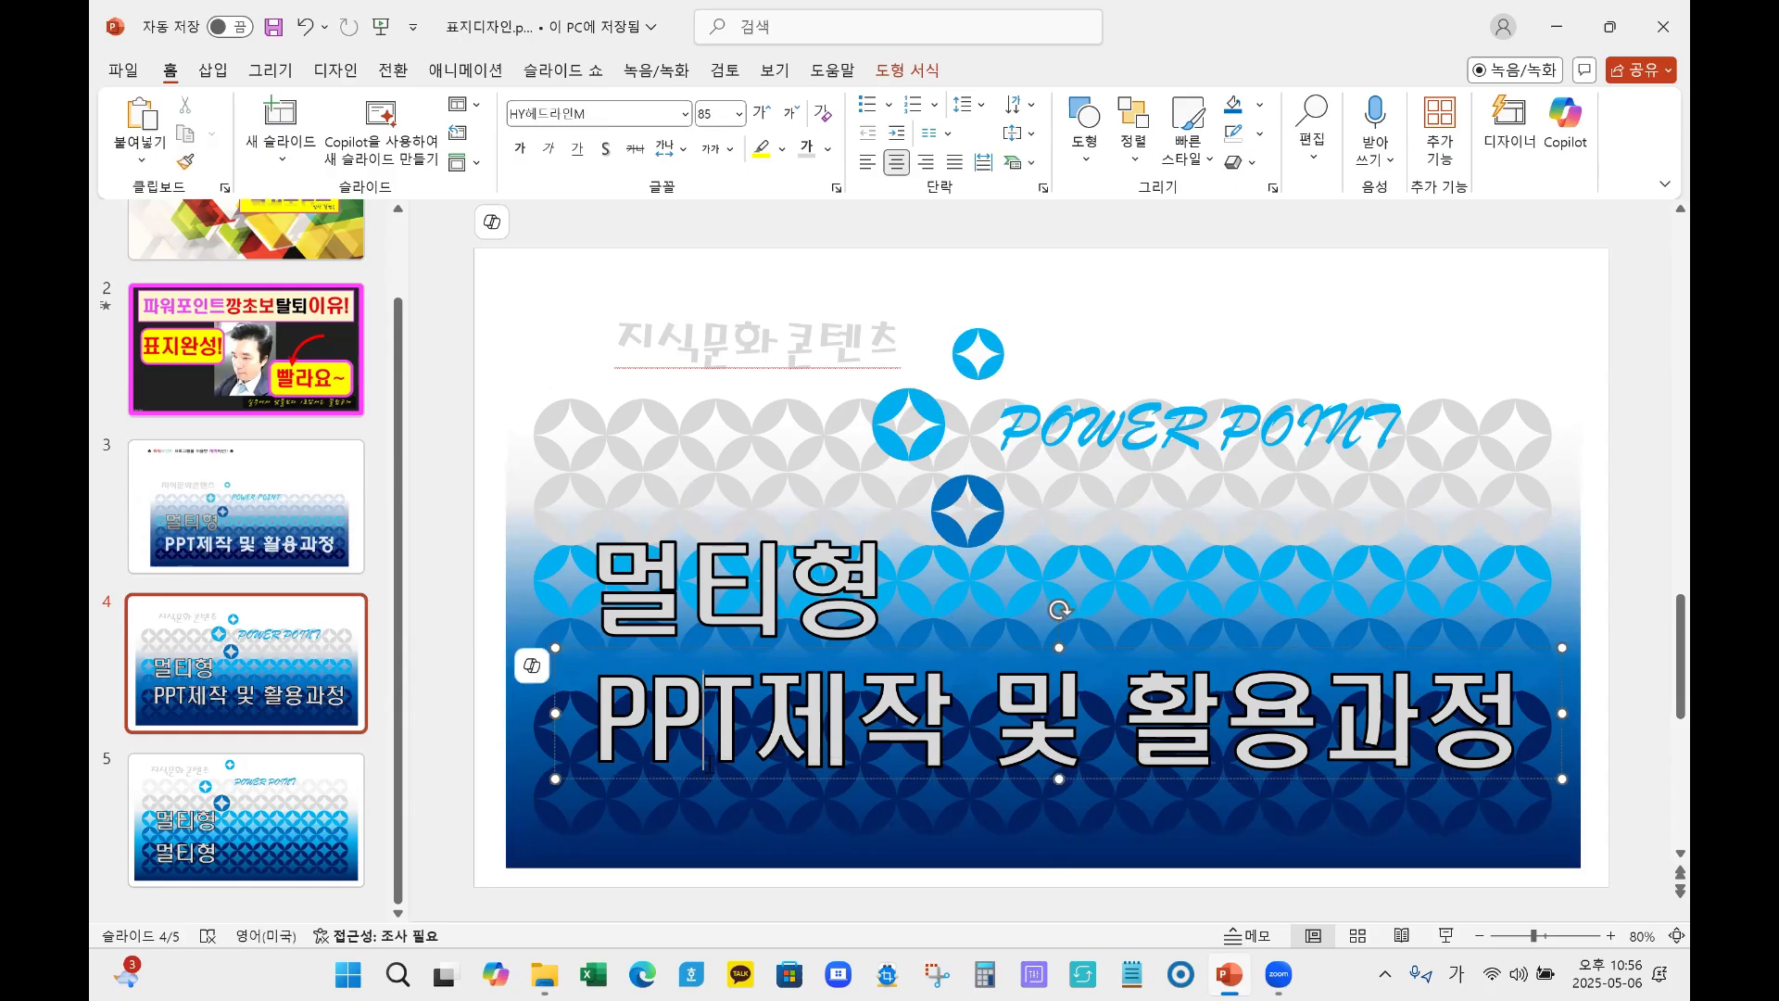
left_click(714, 775)
left_click(704, 755)
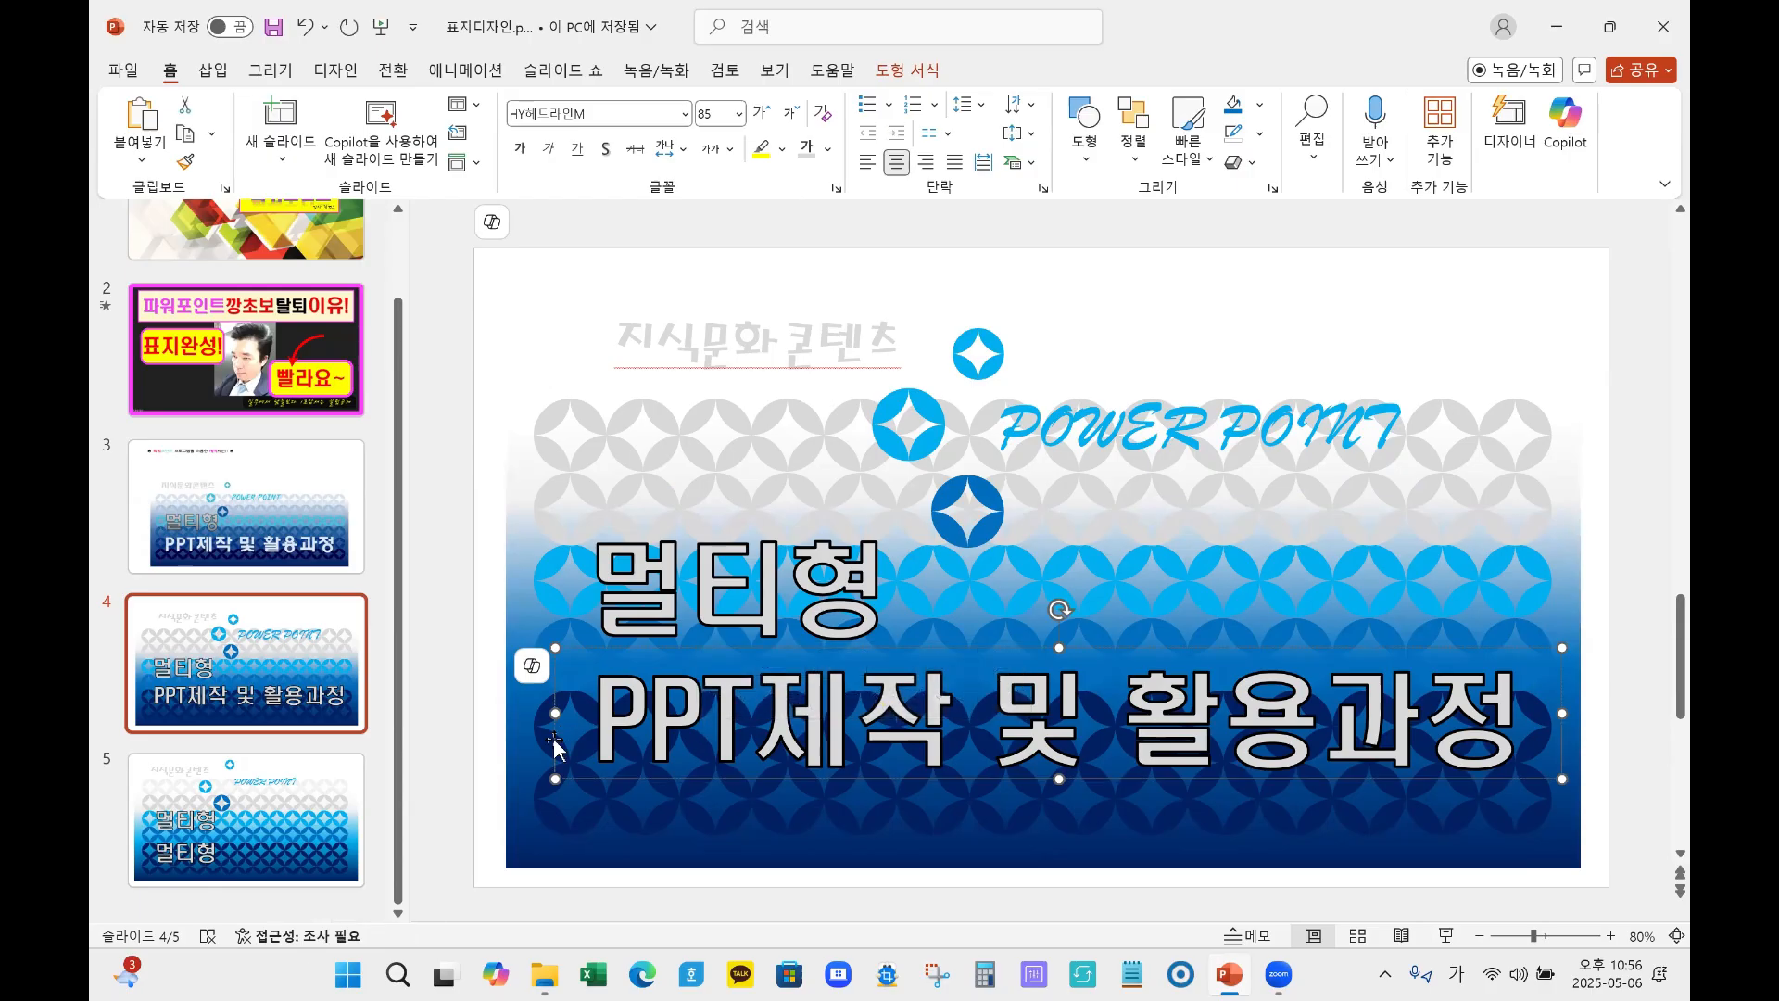
left_click(904, 70)
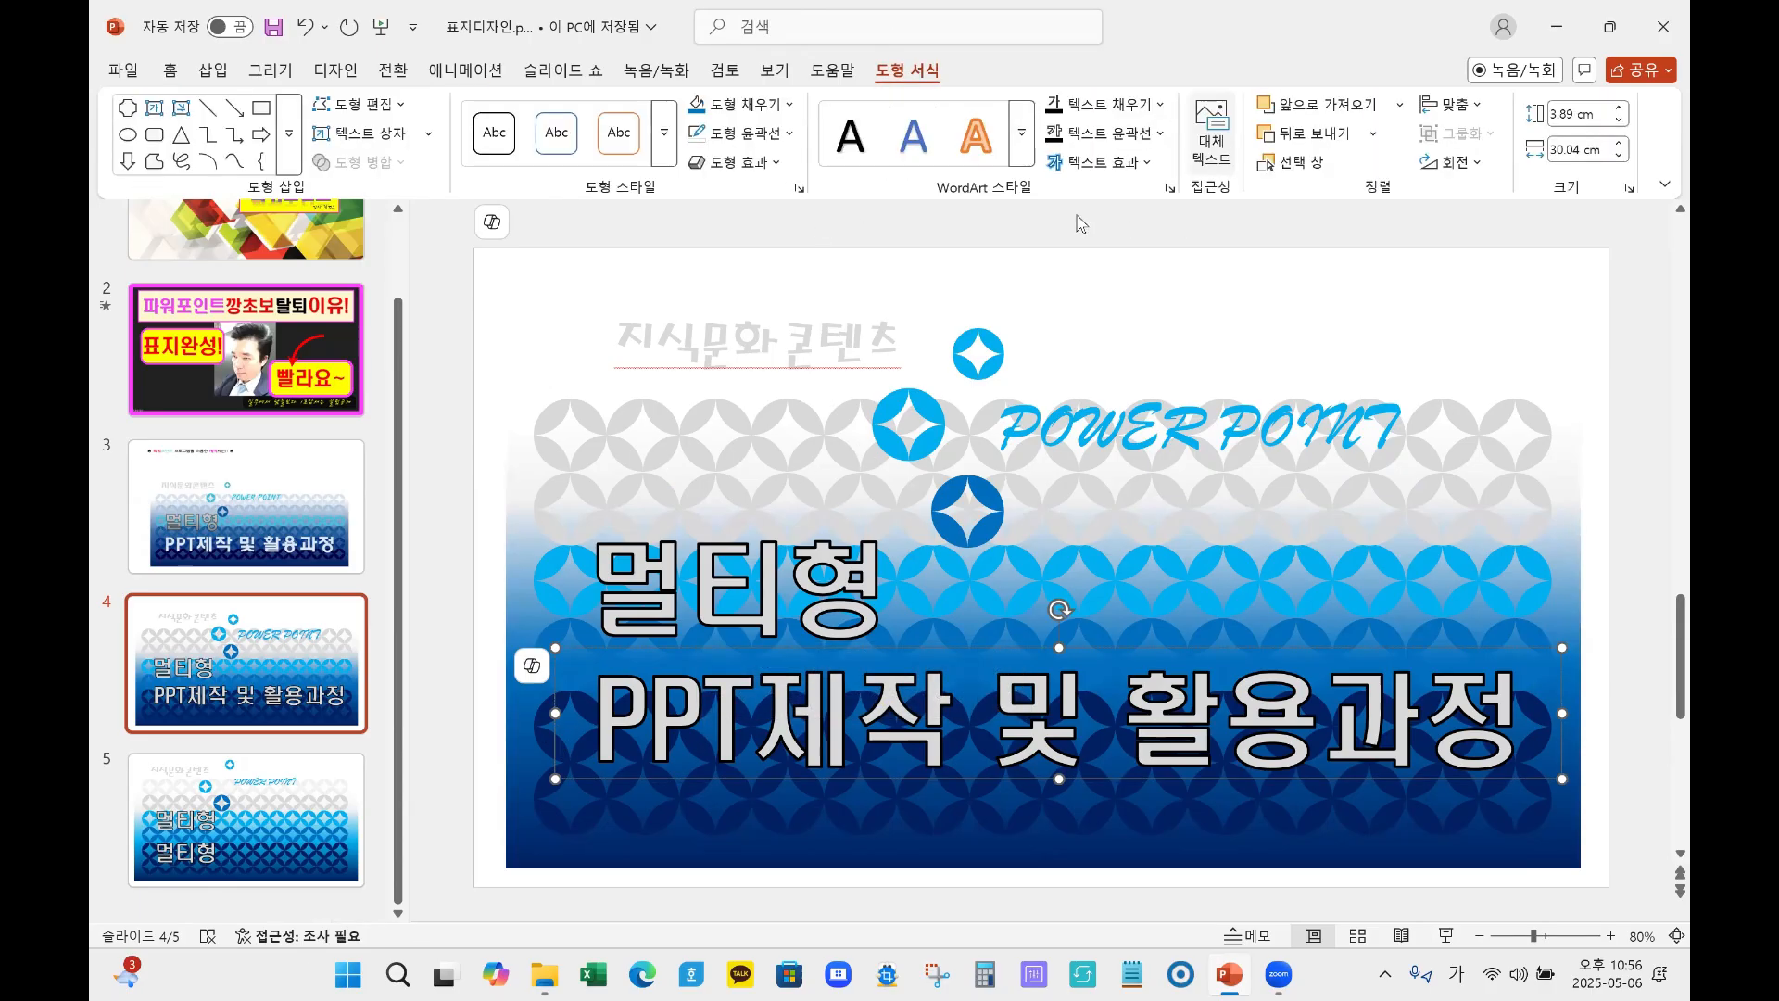
left_click(1157, 135)
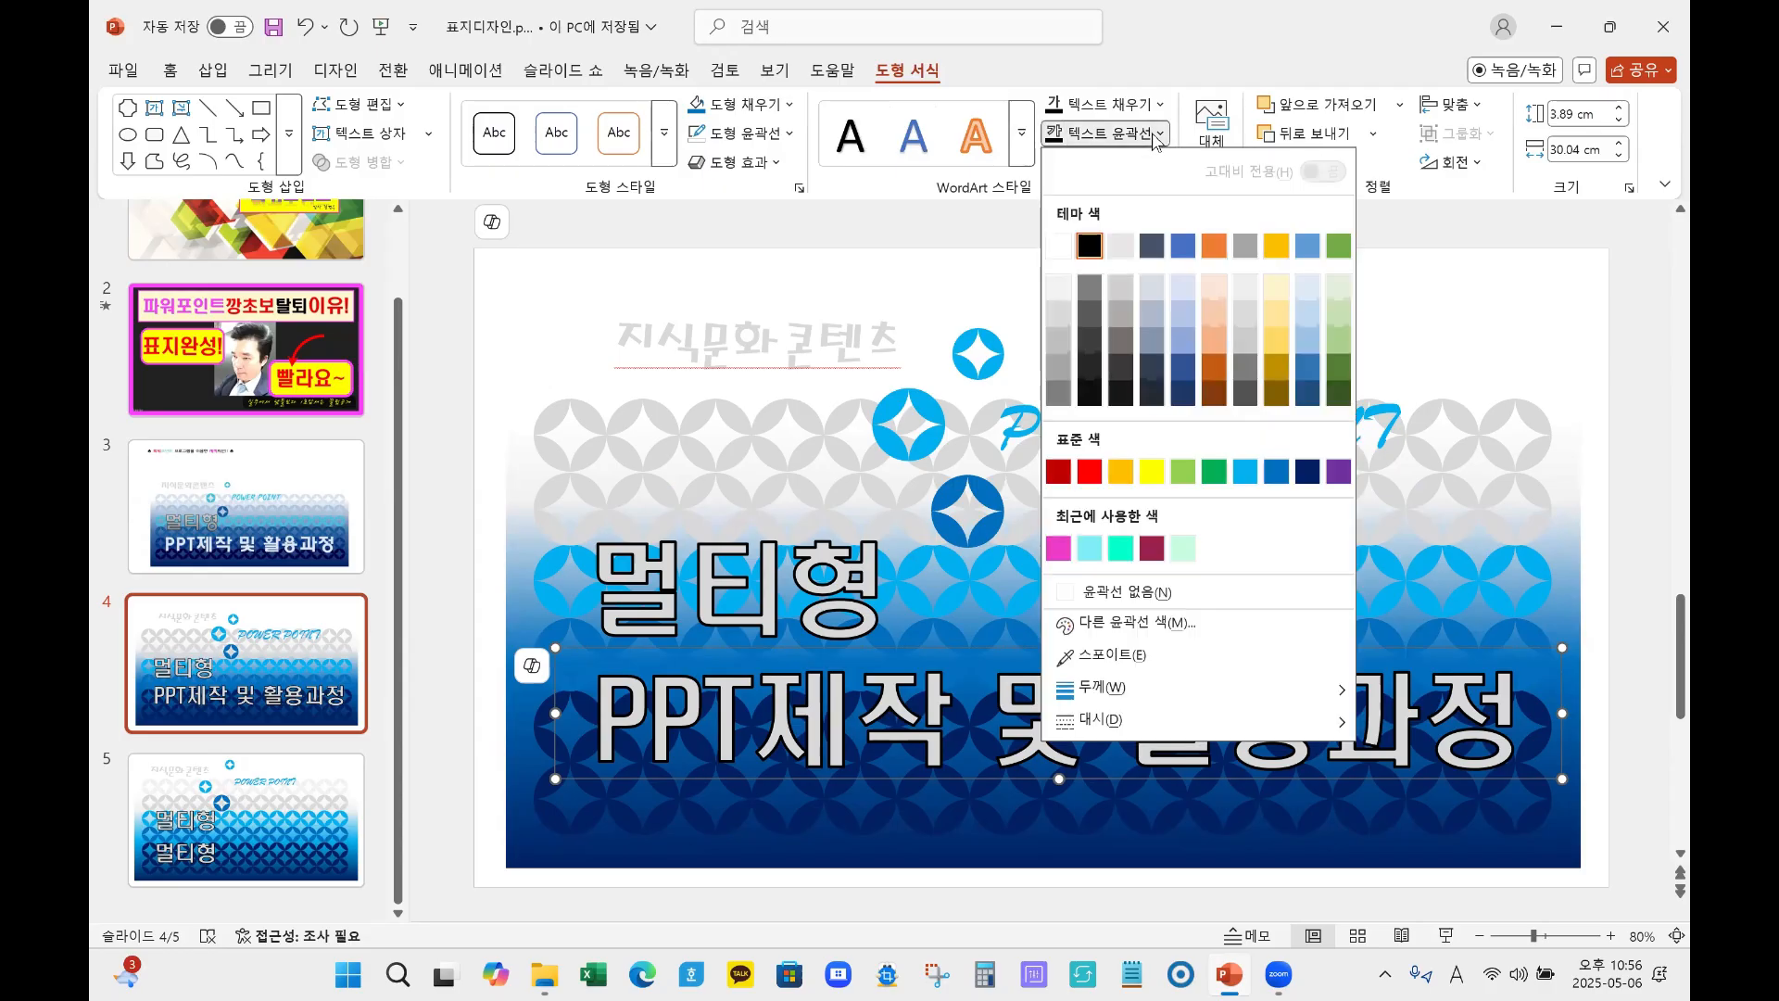
left_click(1126, 592)
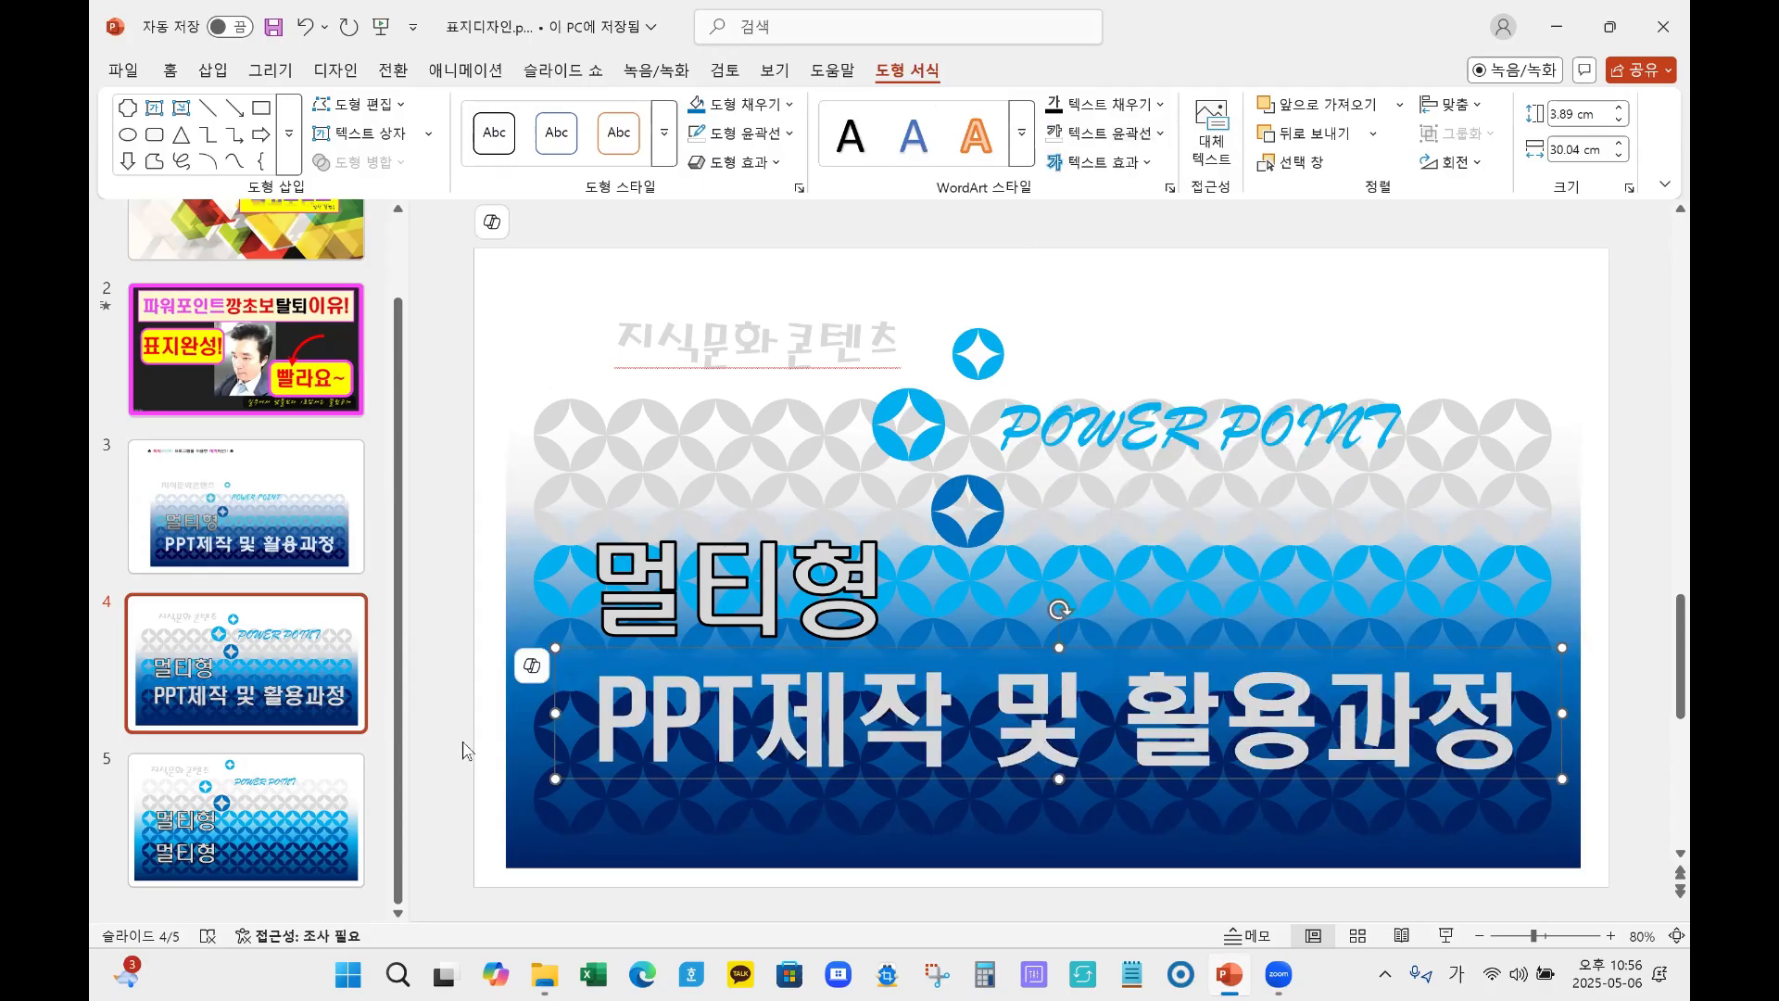
key("Page_Down")
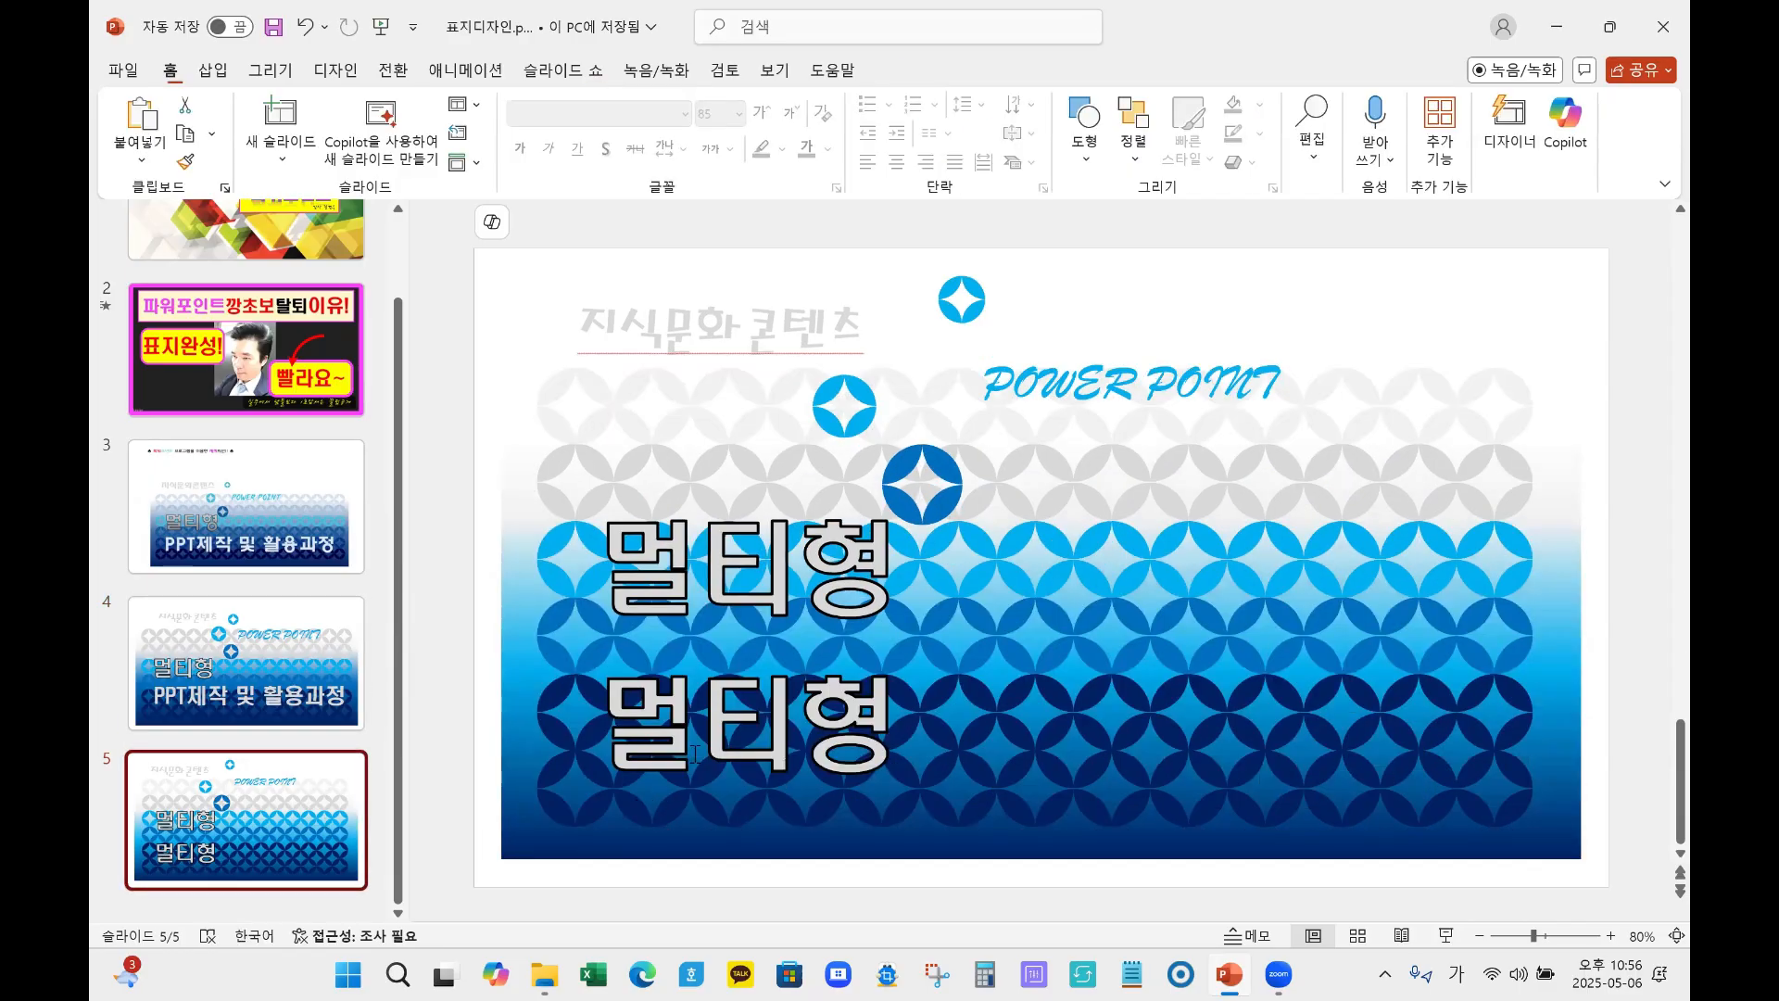
Step: Remove the text outline from the lower "멀티형" copy and fill its text with white
left_click(669, 718)
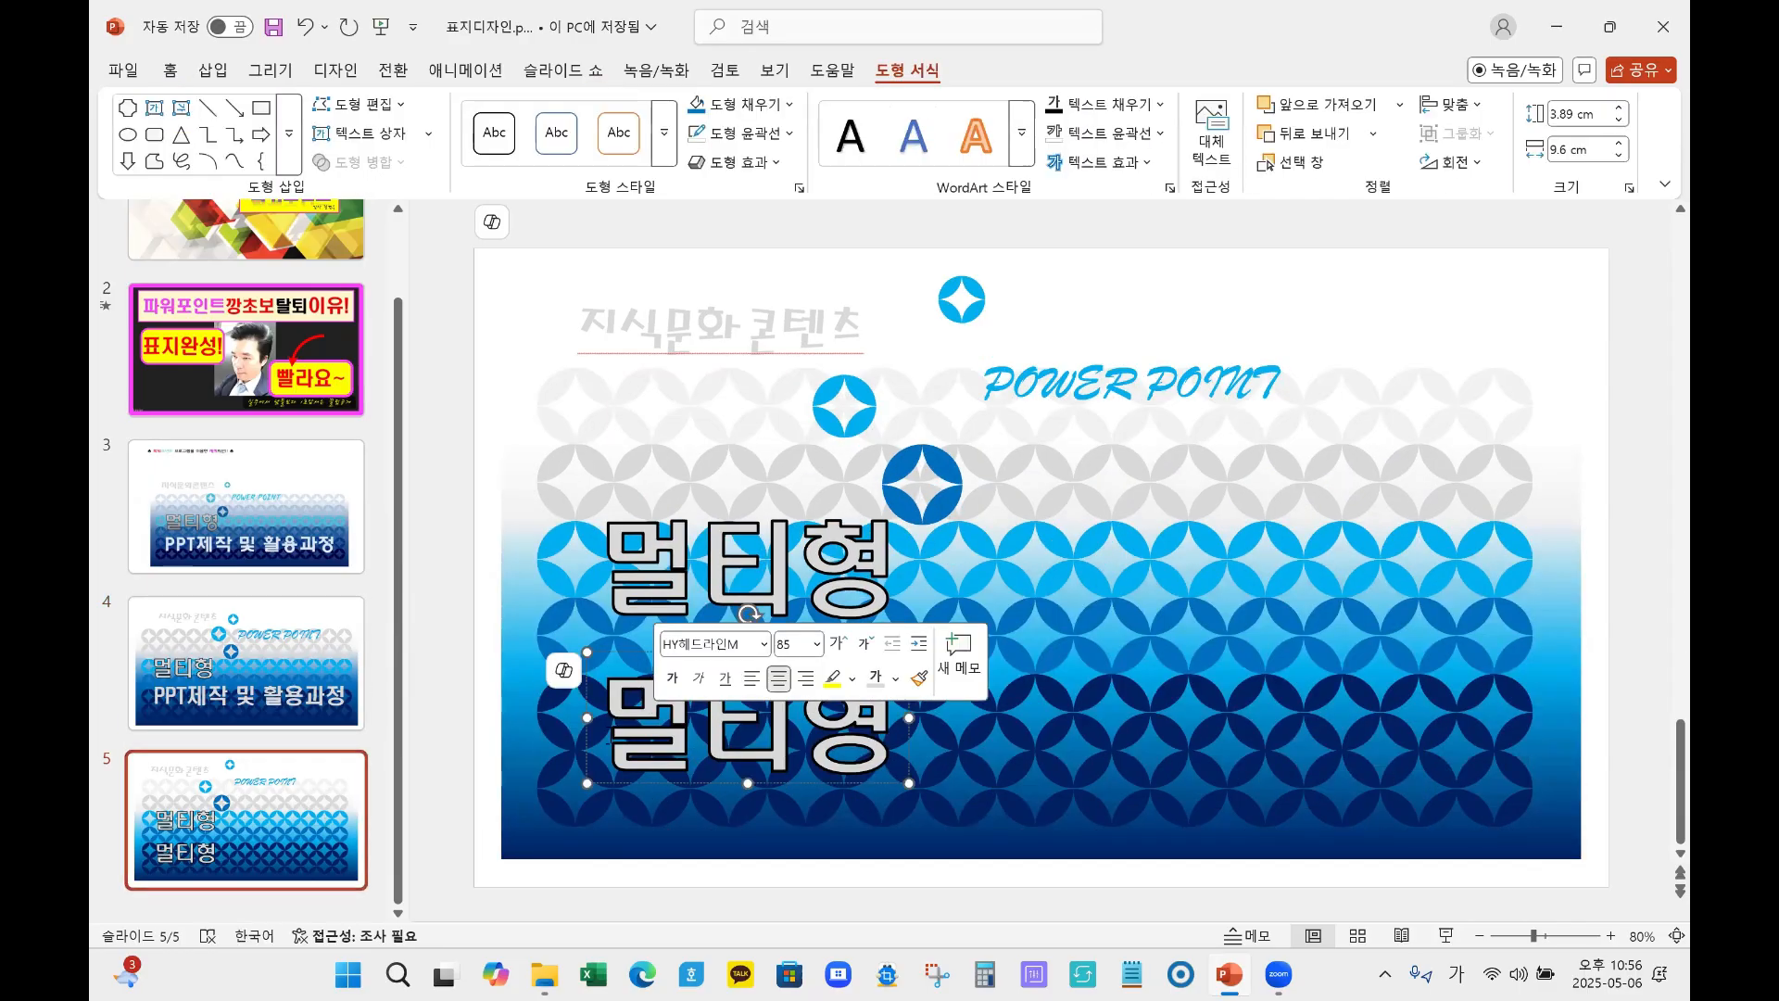
left_click(589, 749)
left_click(595, 754)
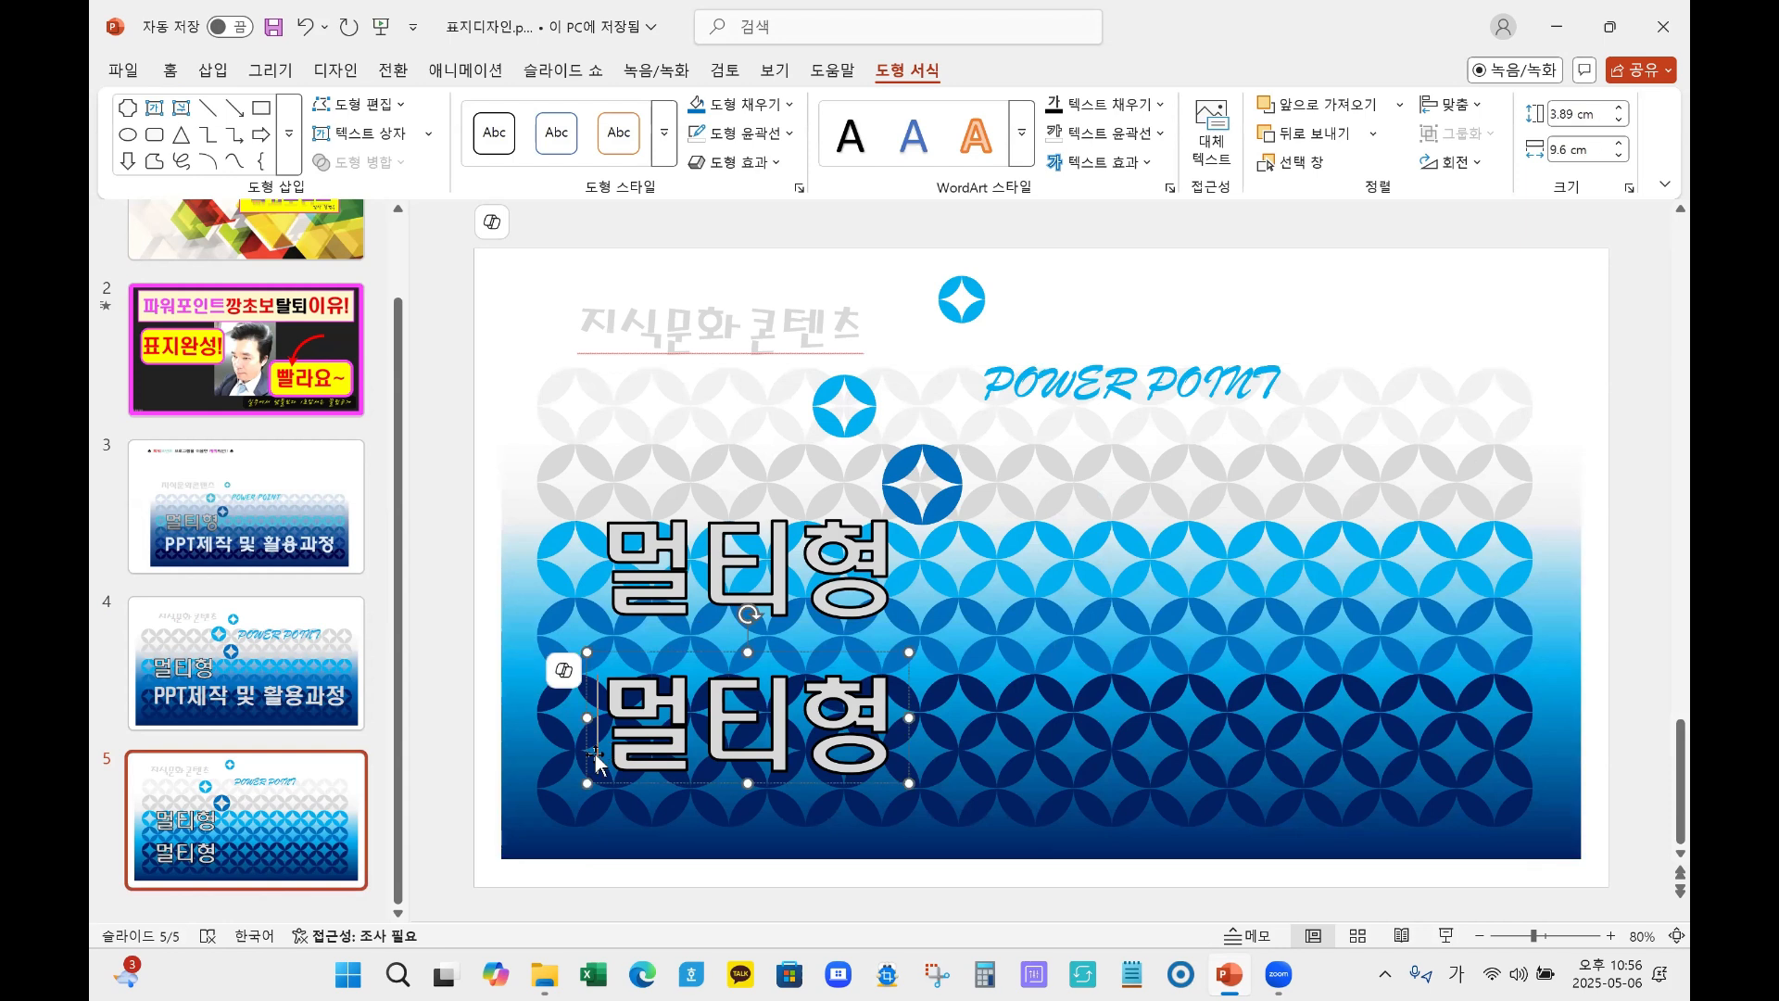
left_click(584, 757)
left_click(587, 715)
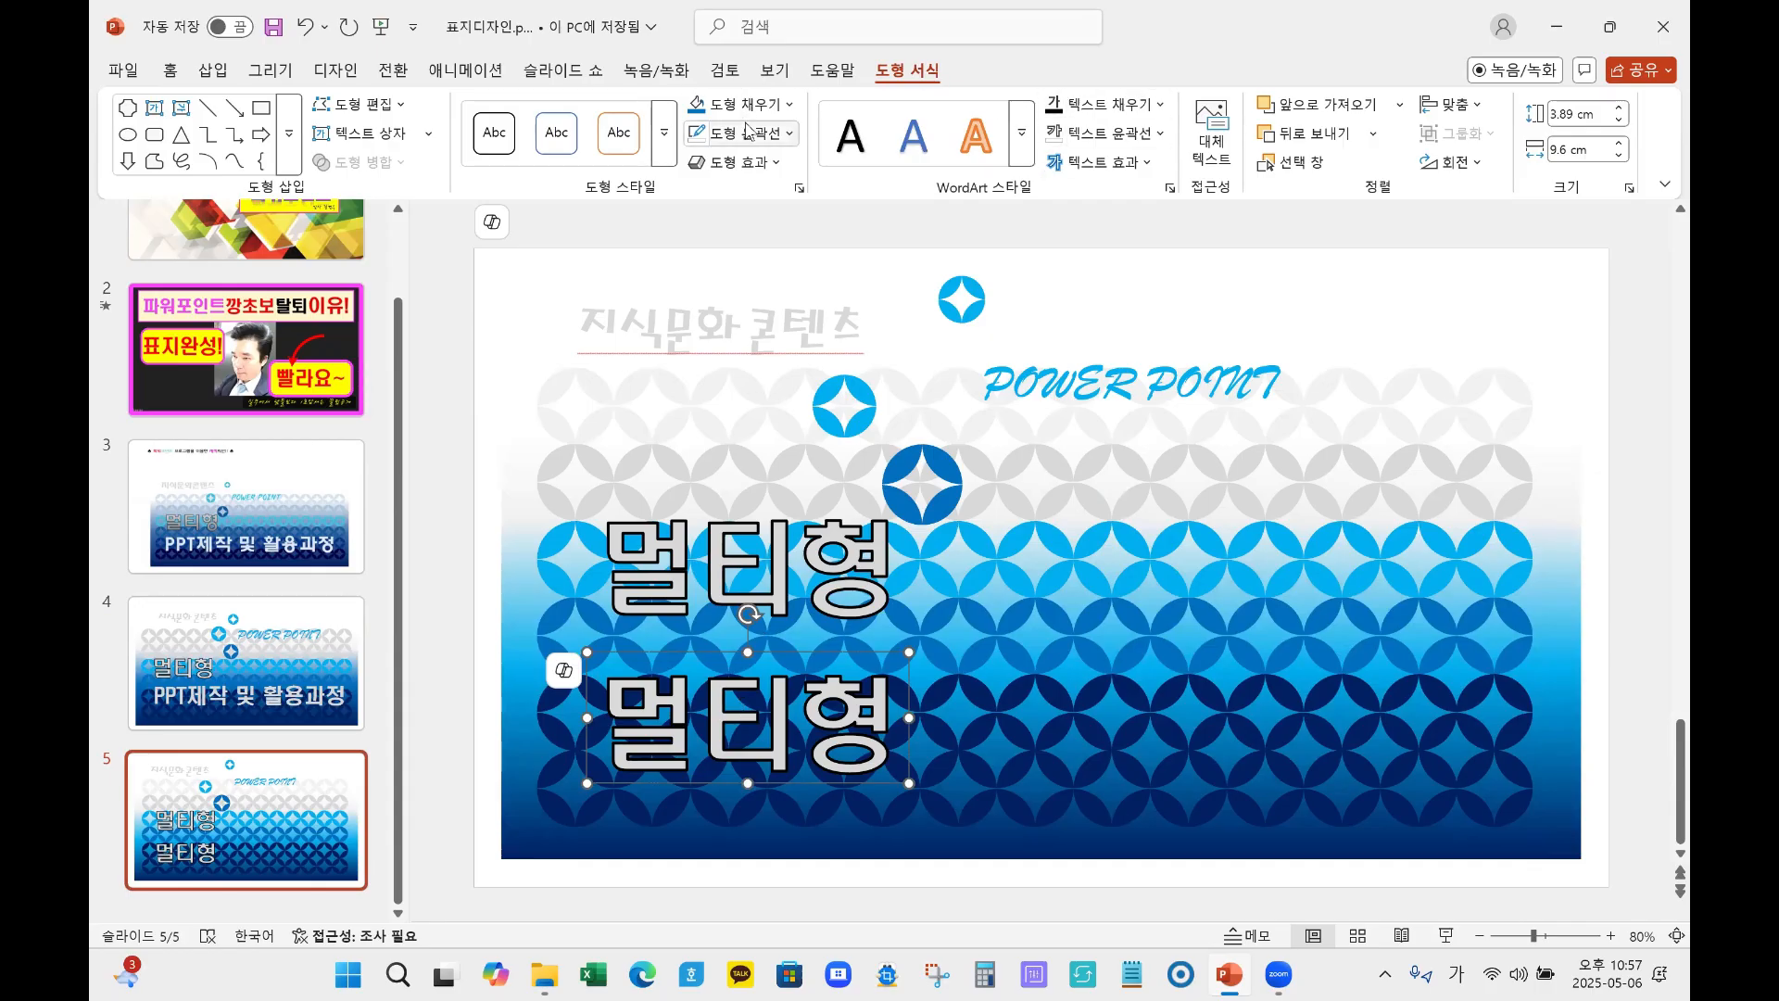
left_click(1160, 135)
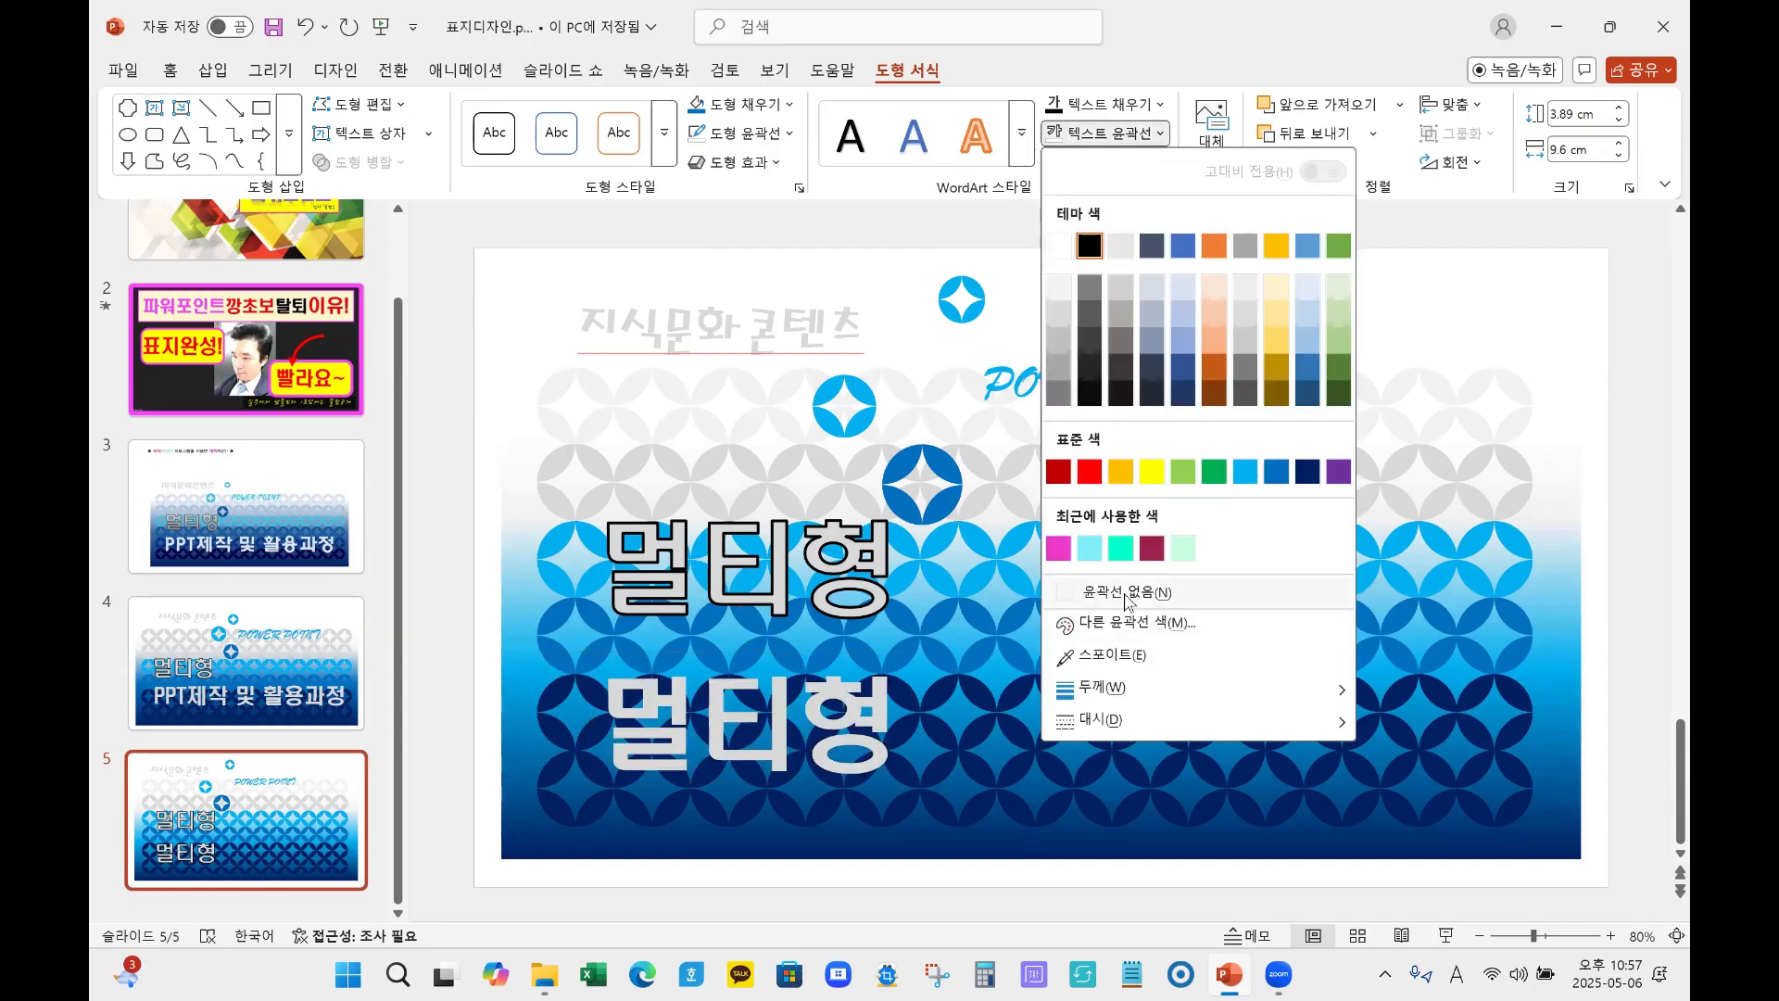
left_click(1124, 592)
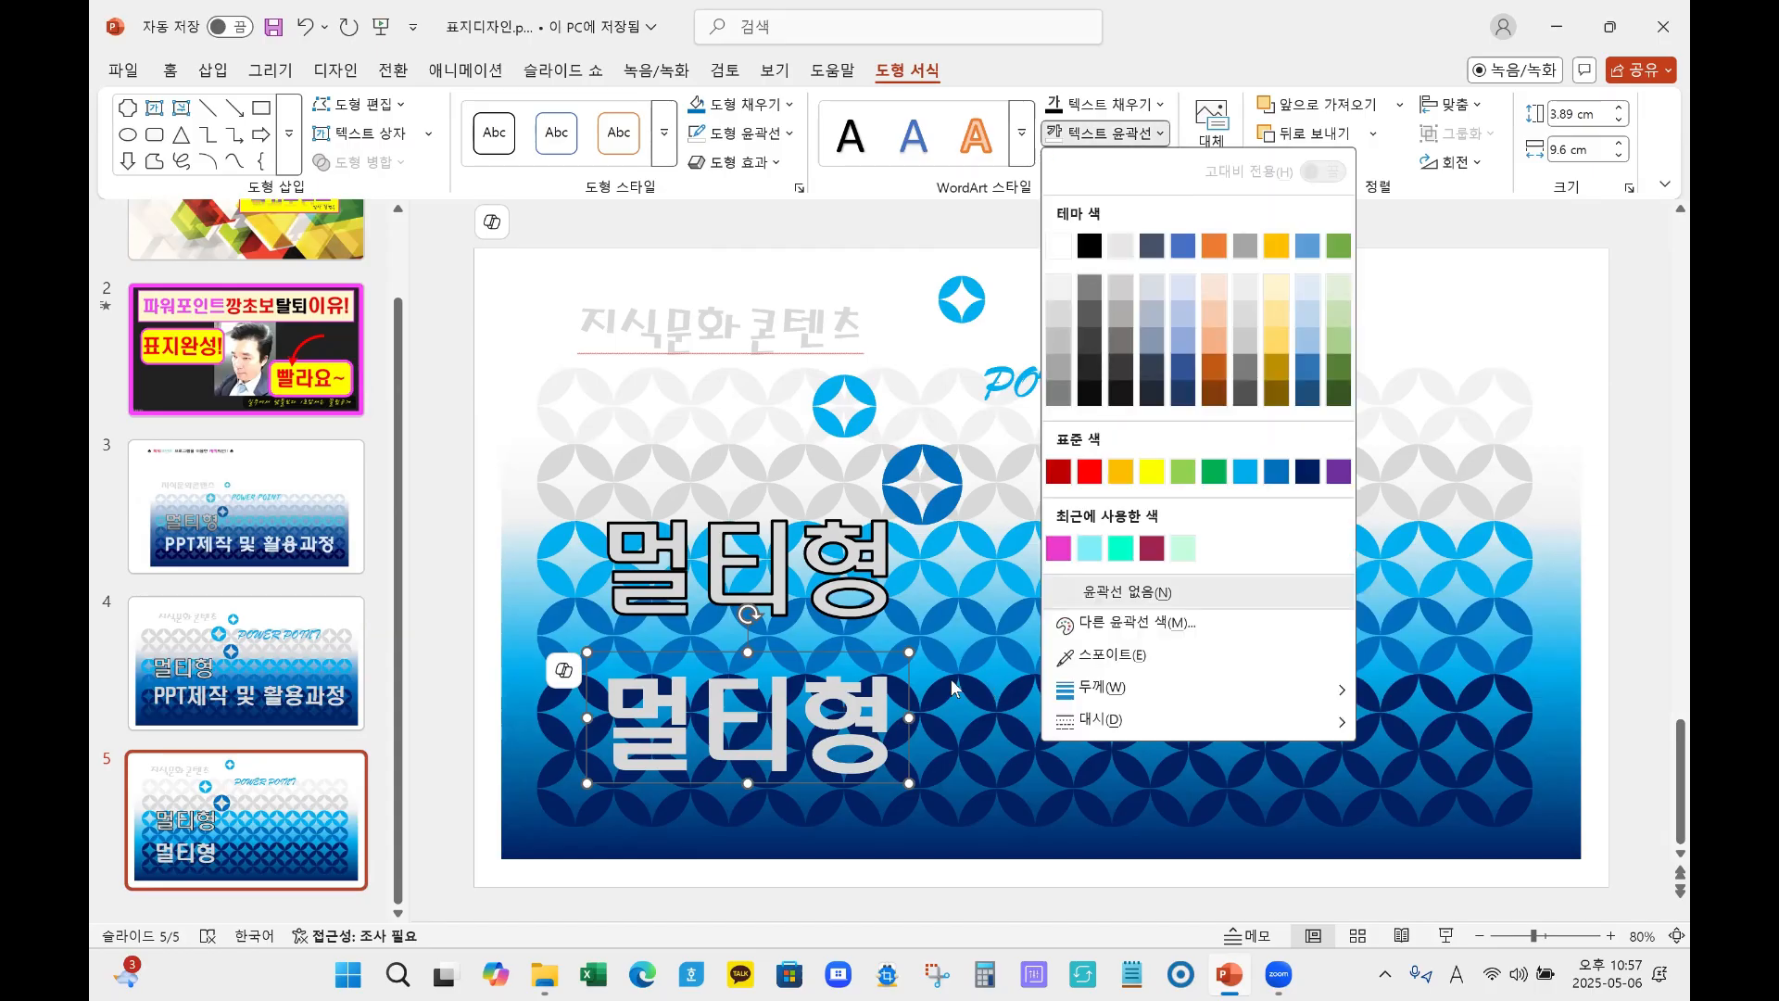
left_click(1143, 103)
left_click(1058, 217)
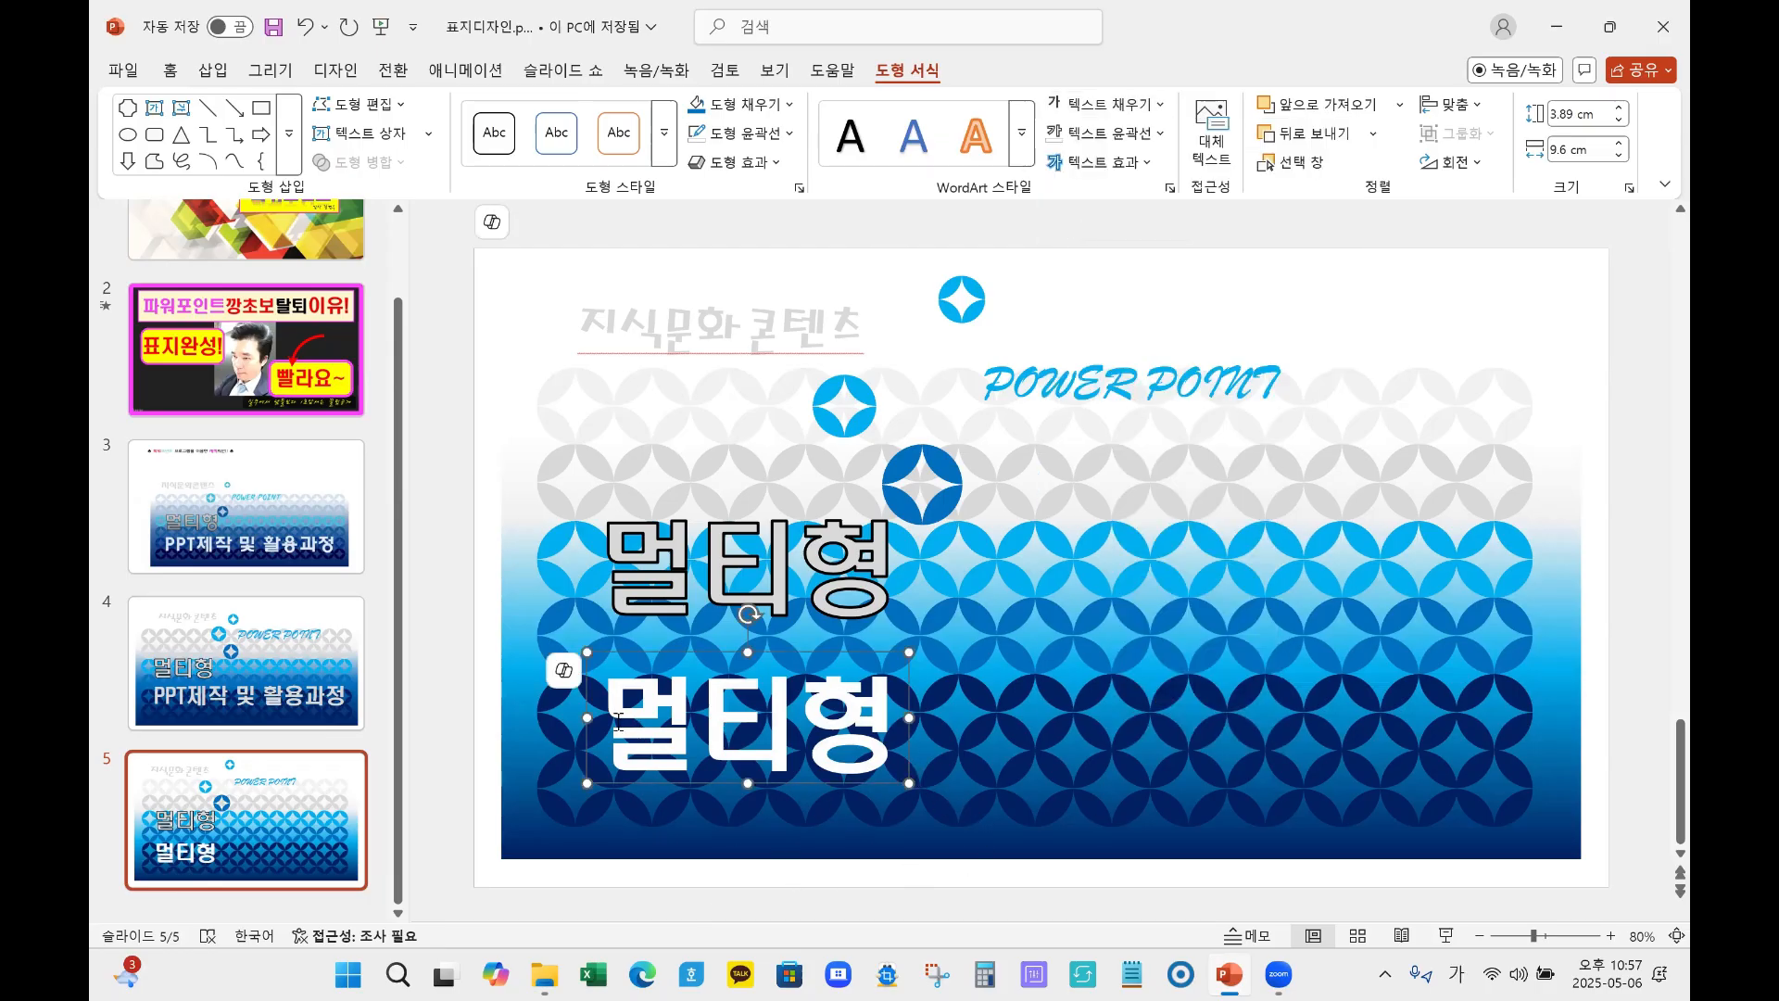
Step: Replace the text of the lower white "멀티형" copy with "PPT제작 및 활용과정"
left_click_drag(598, 718, 931, 718)
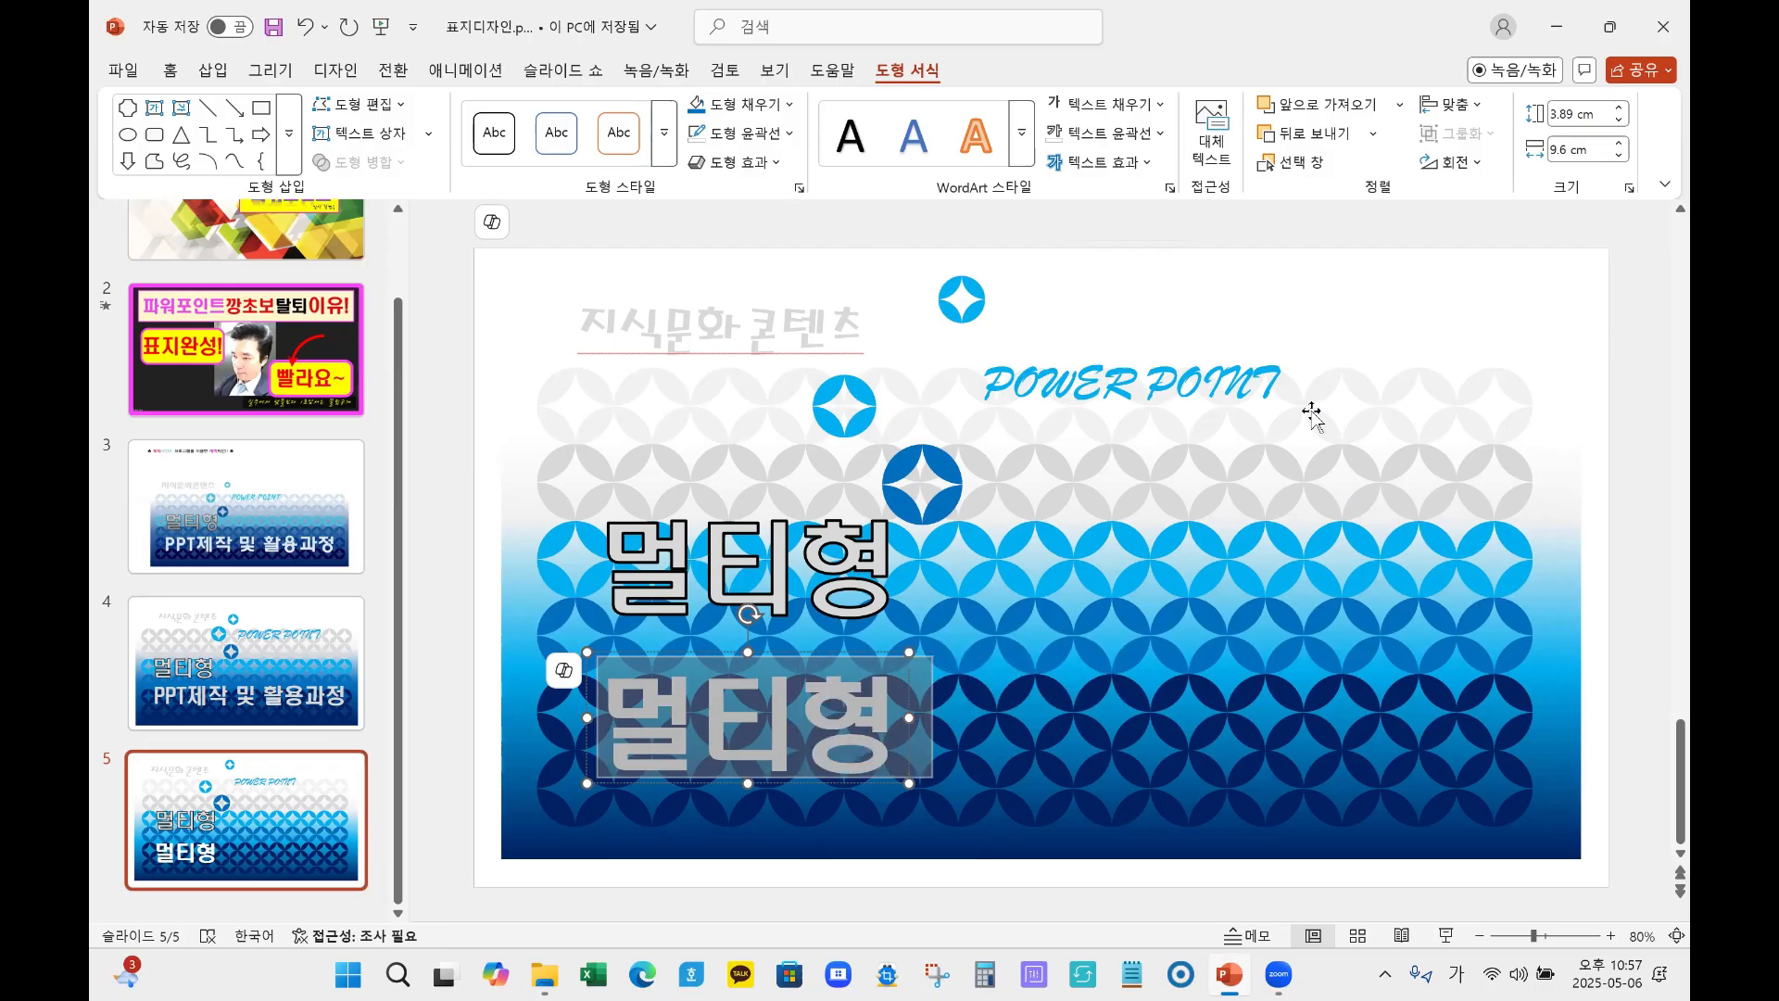
key("Hangul")
type("PP")
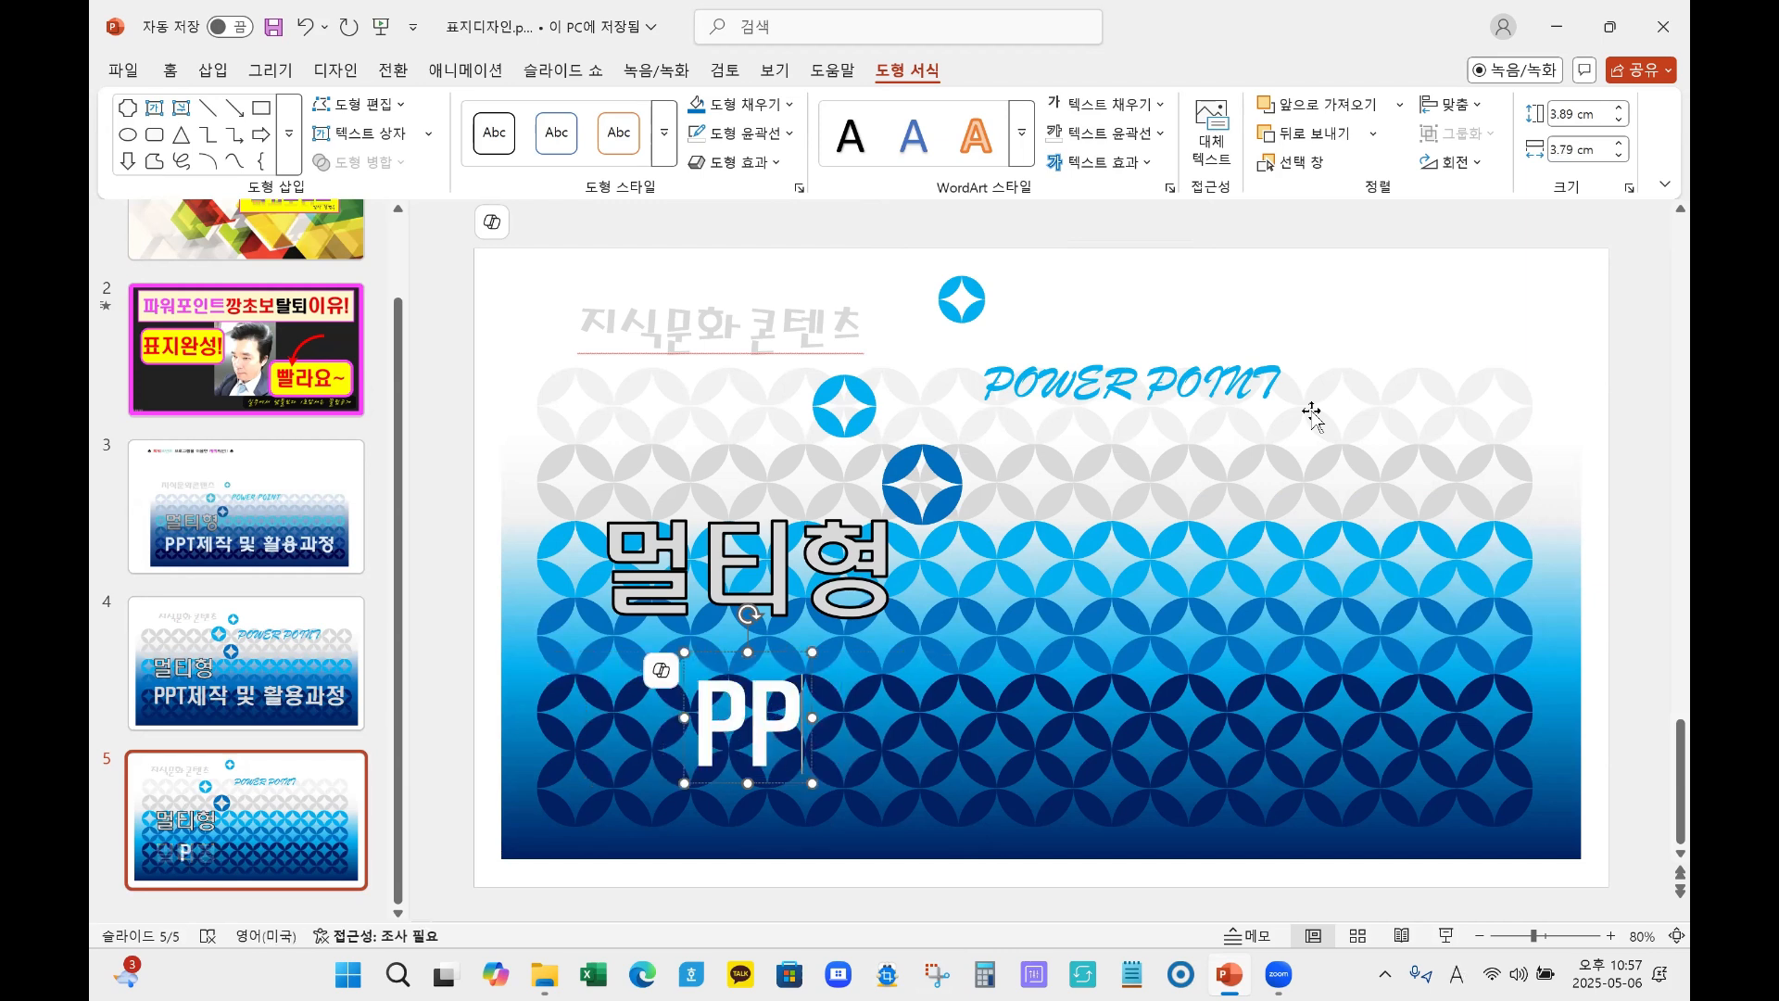
type("T")
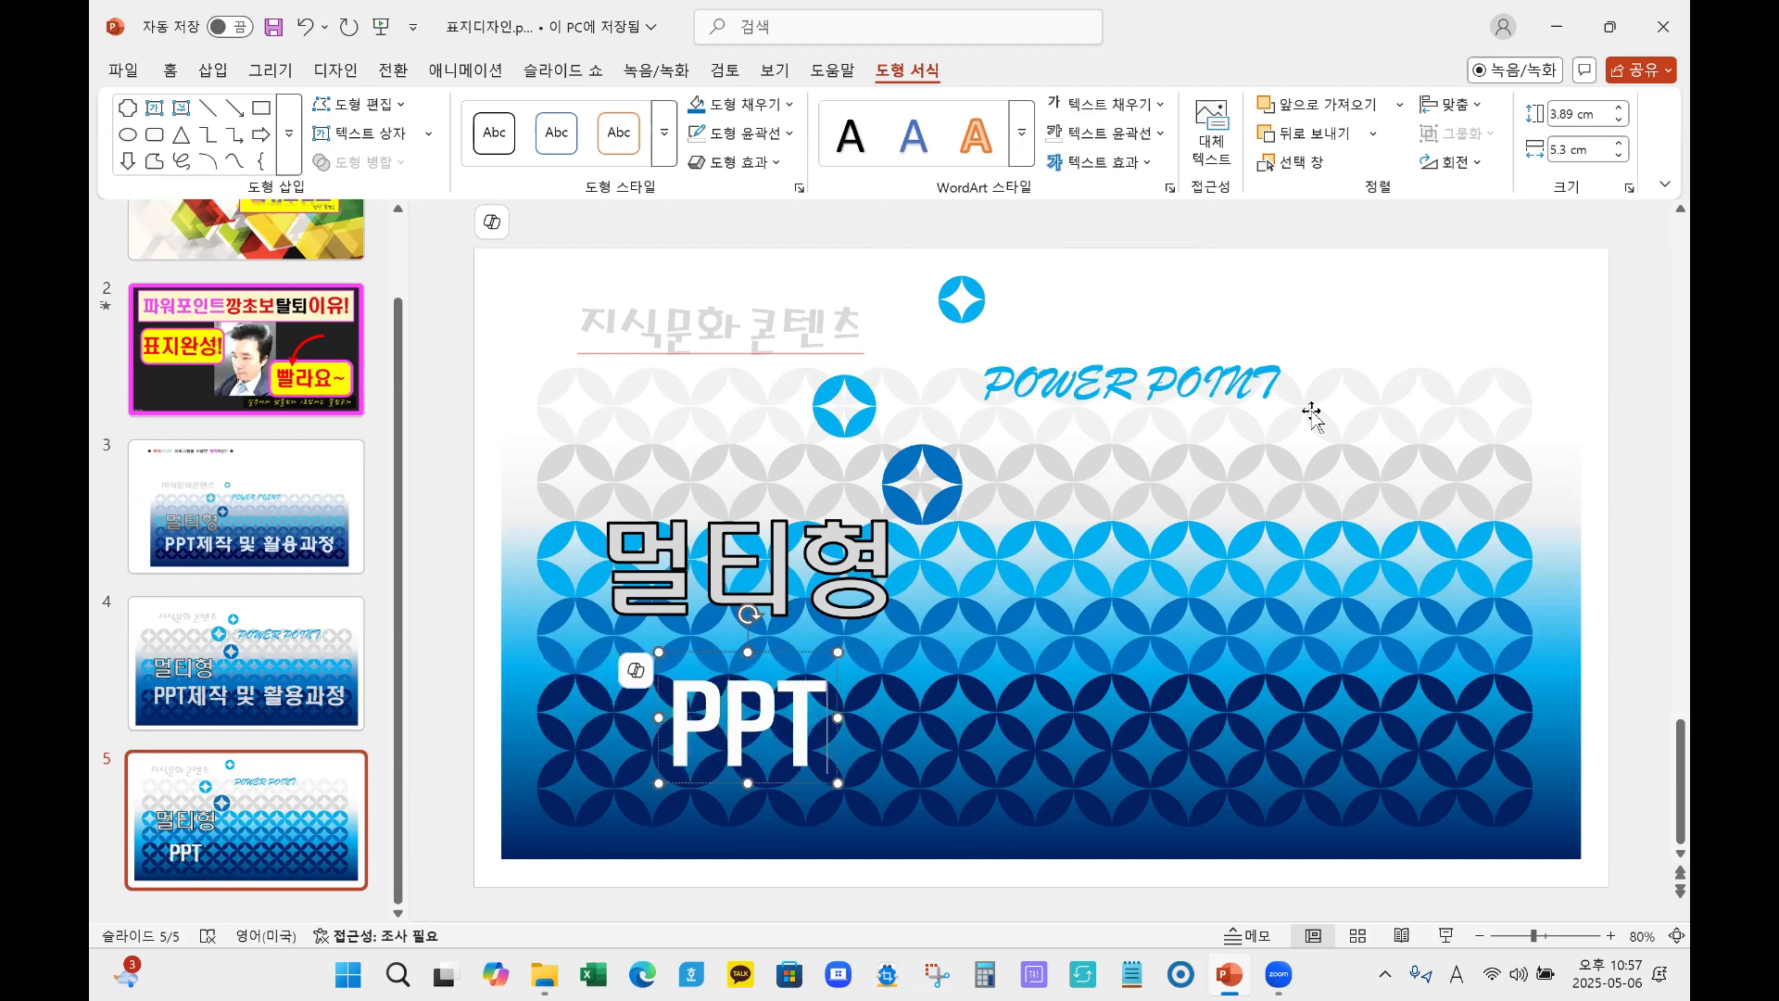
key("Hangul")
type("제작 미")
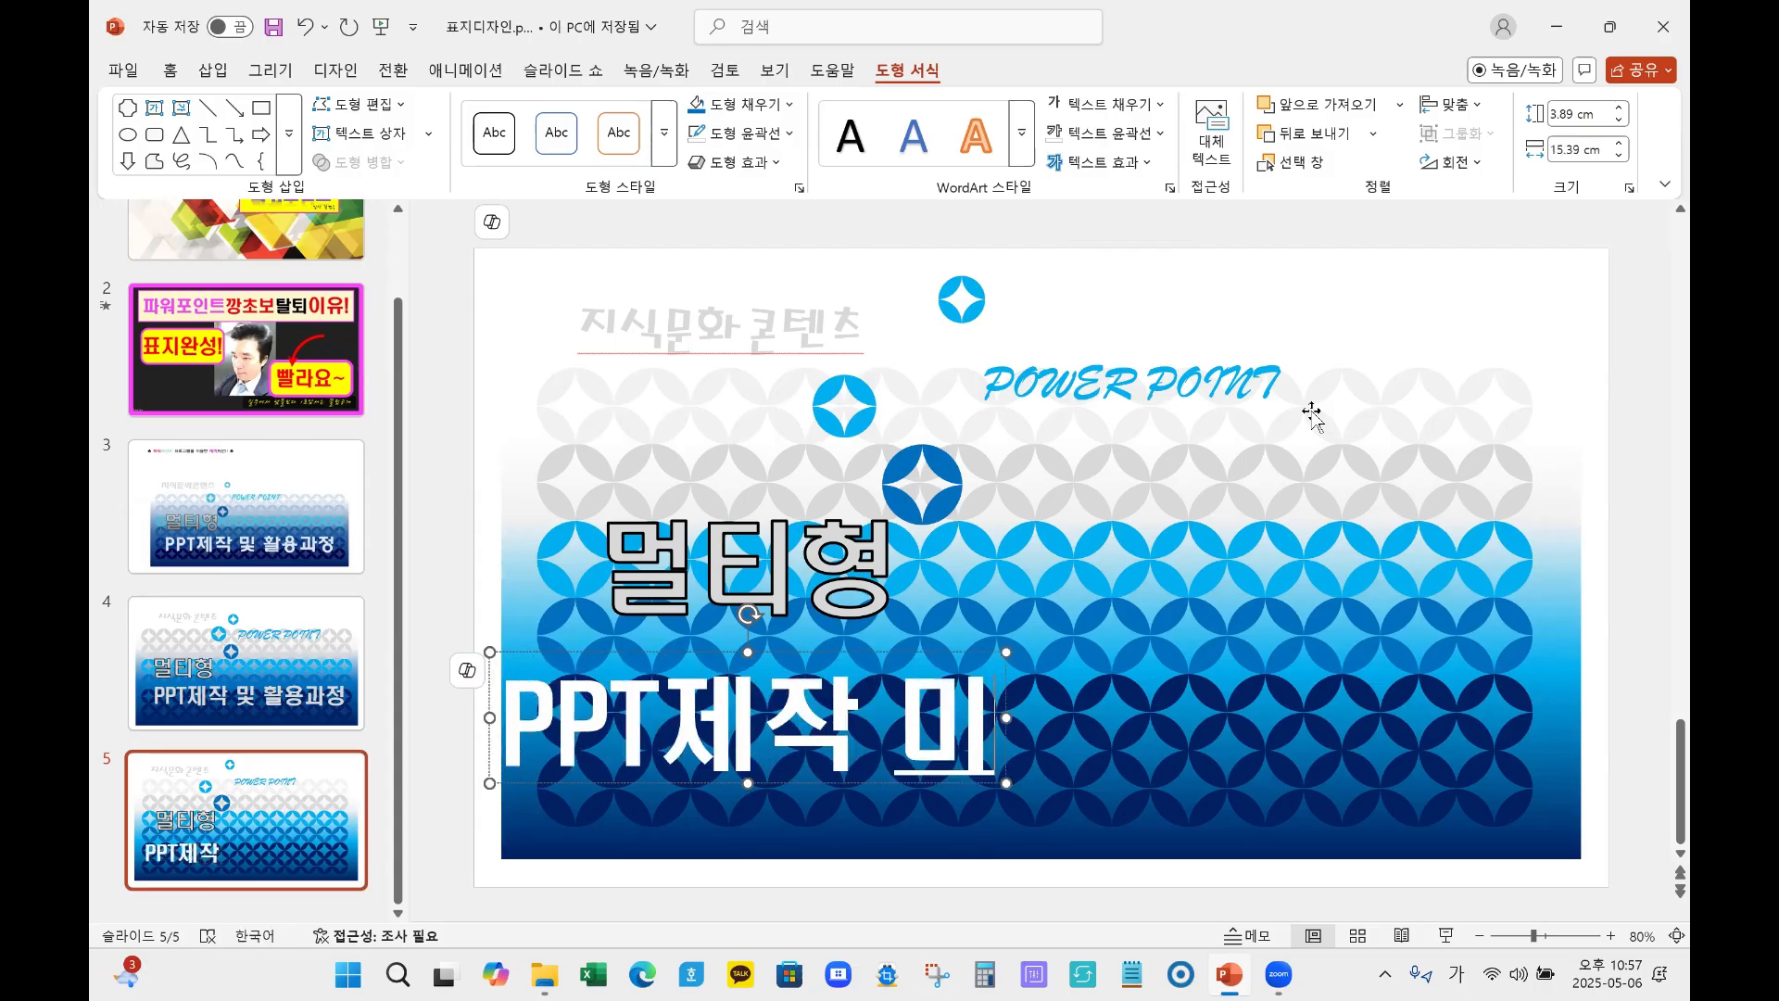
type("ㅈ 활ㅇ")
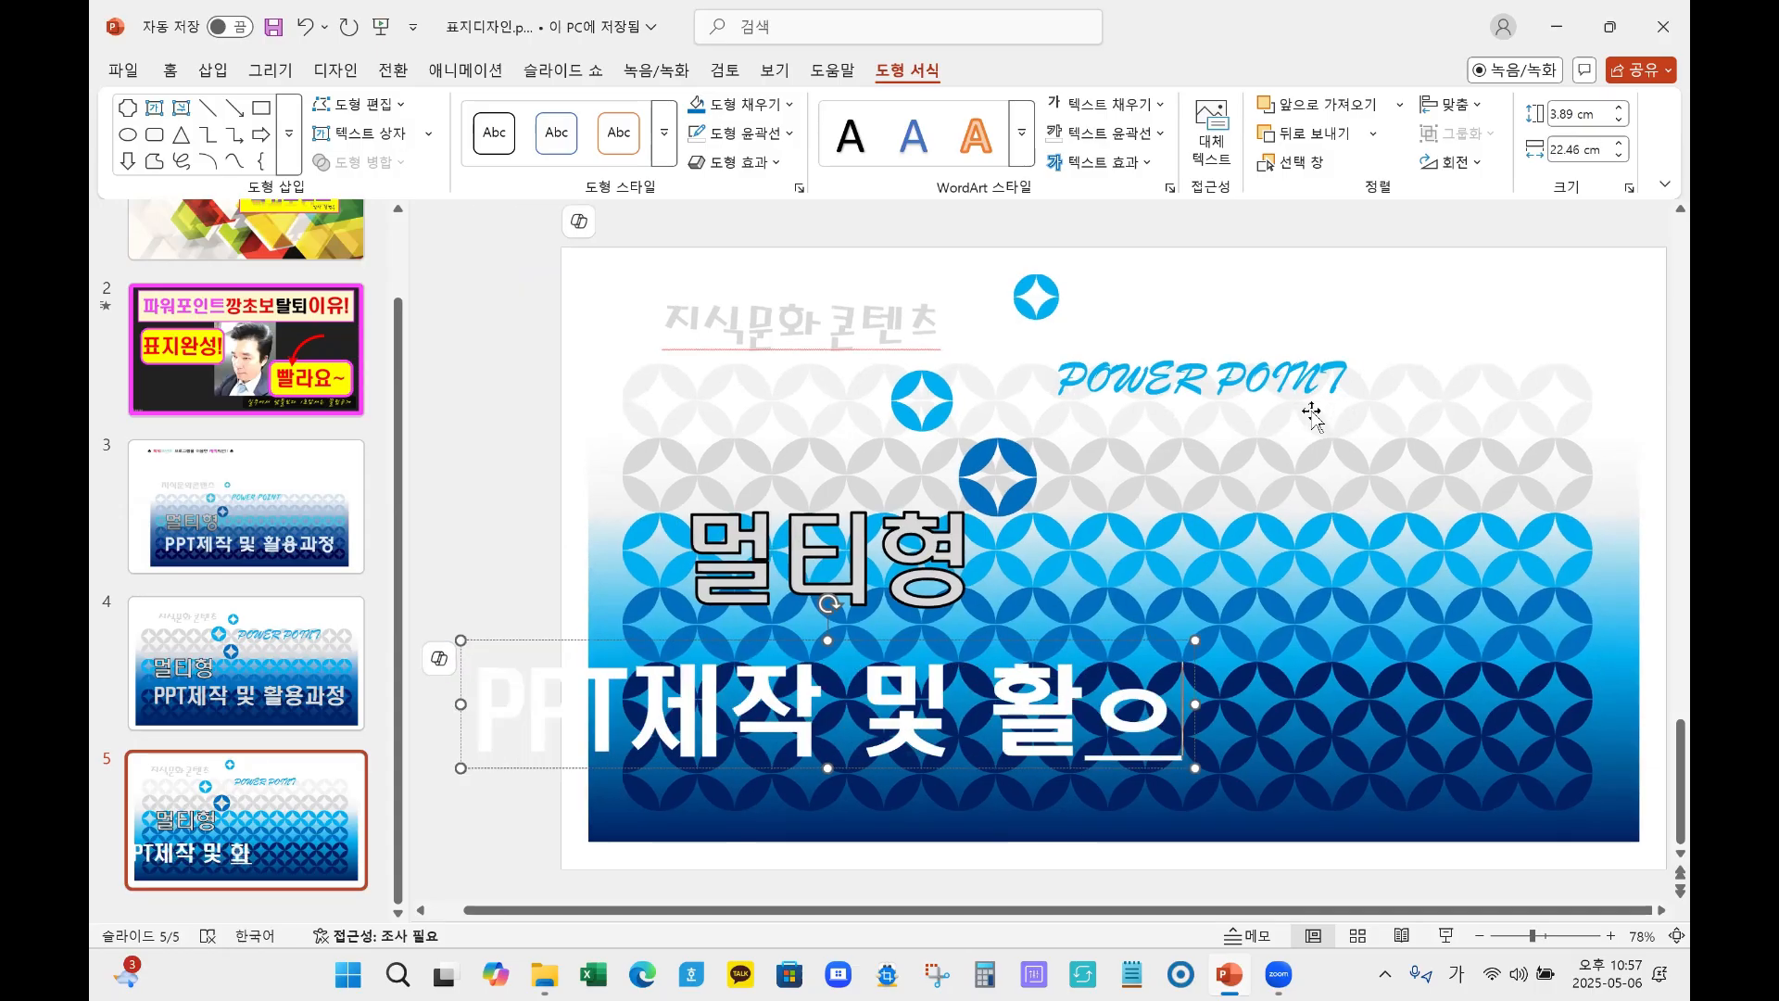
type("ㅛㅇ과저")
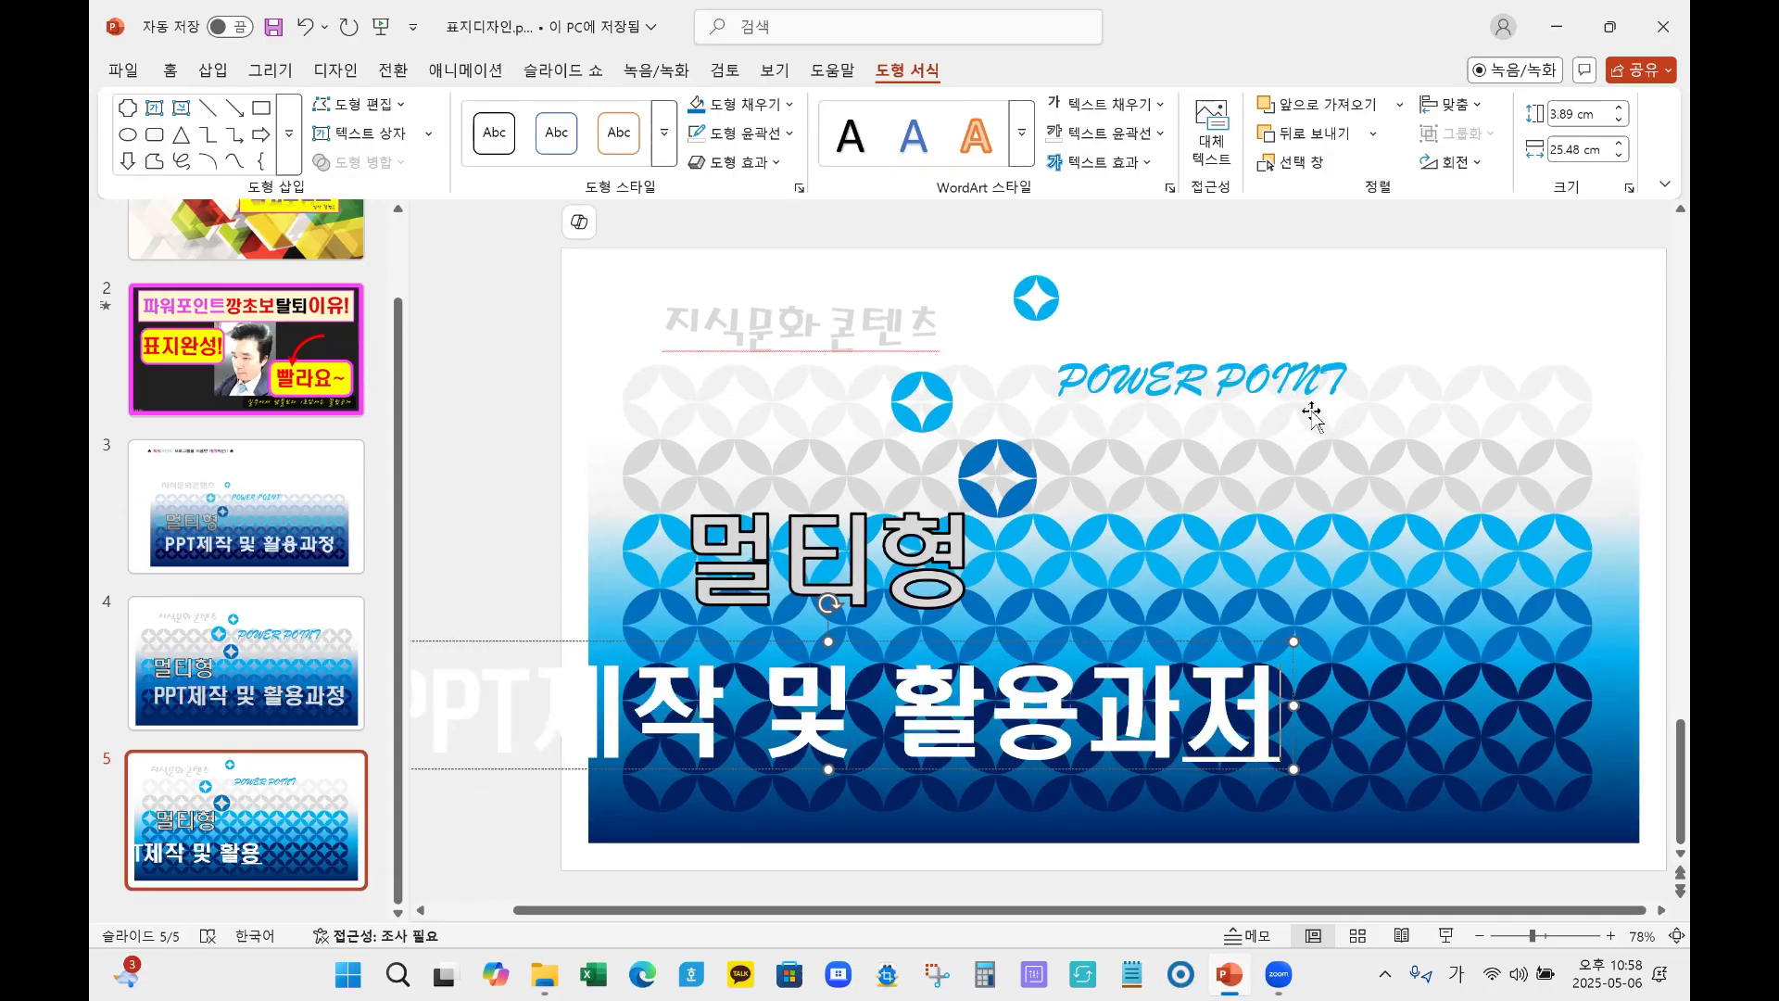
type("ㅇ")
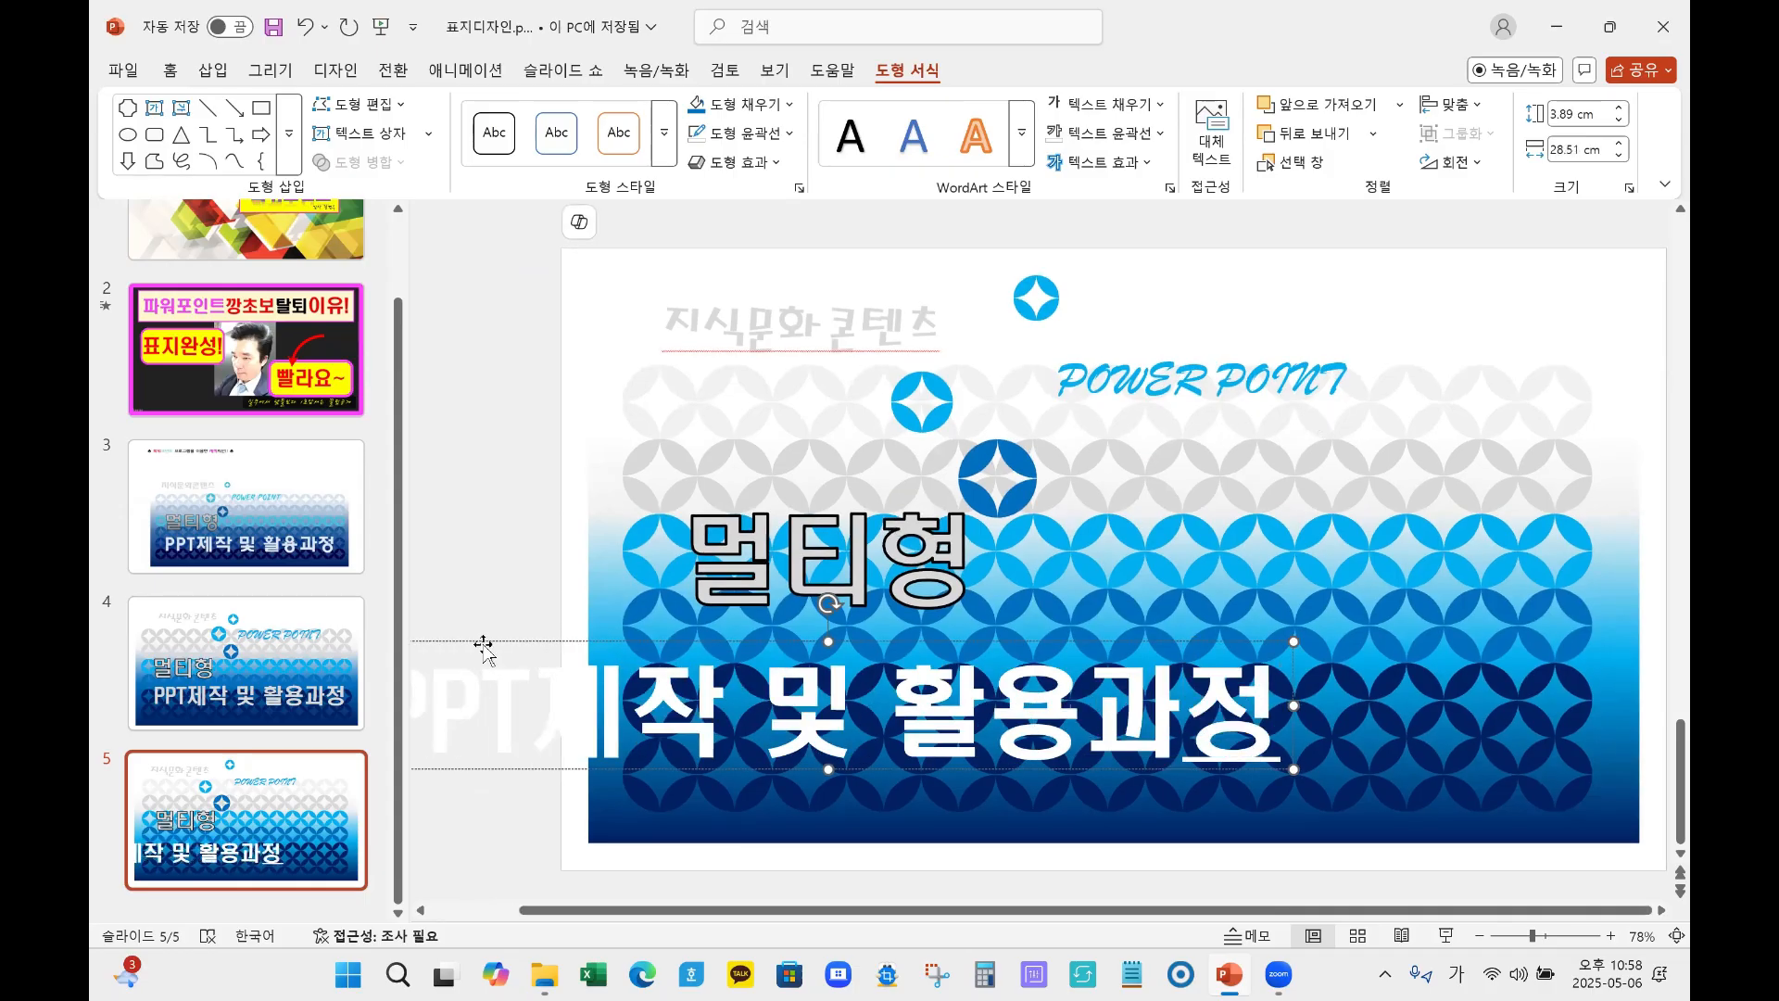
Step: Move the "PPT제작 및 활용과정" title right so its left edge lines up under "멀티형", and start the slide show from the first slide
left_click_drag(484, 646, 829, 645)
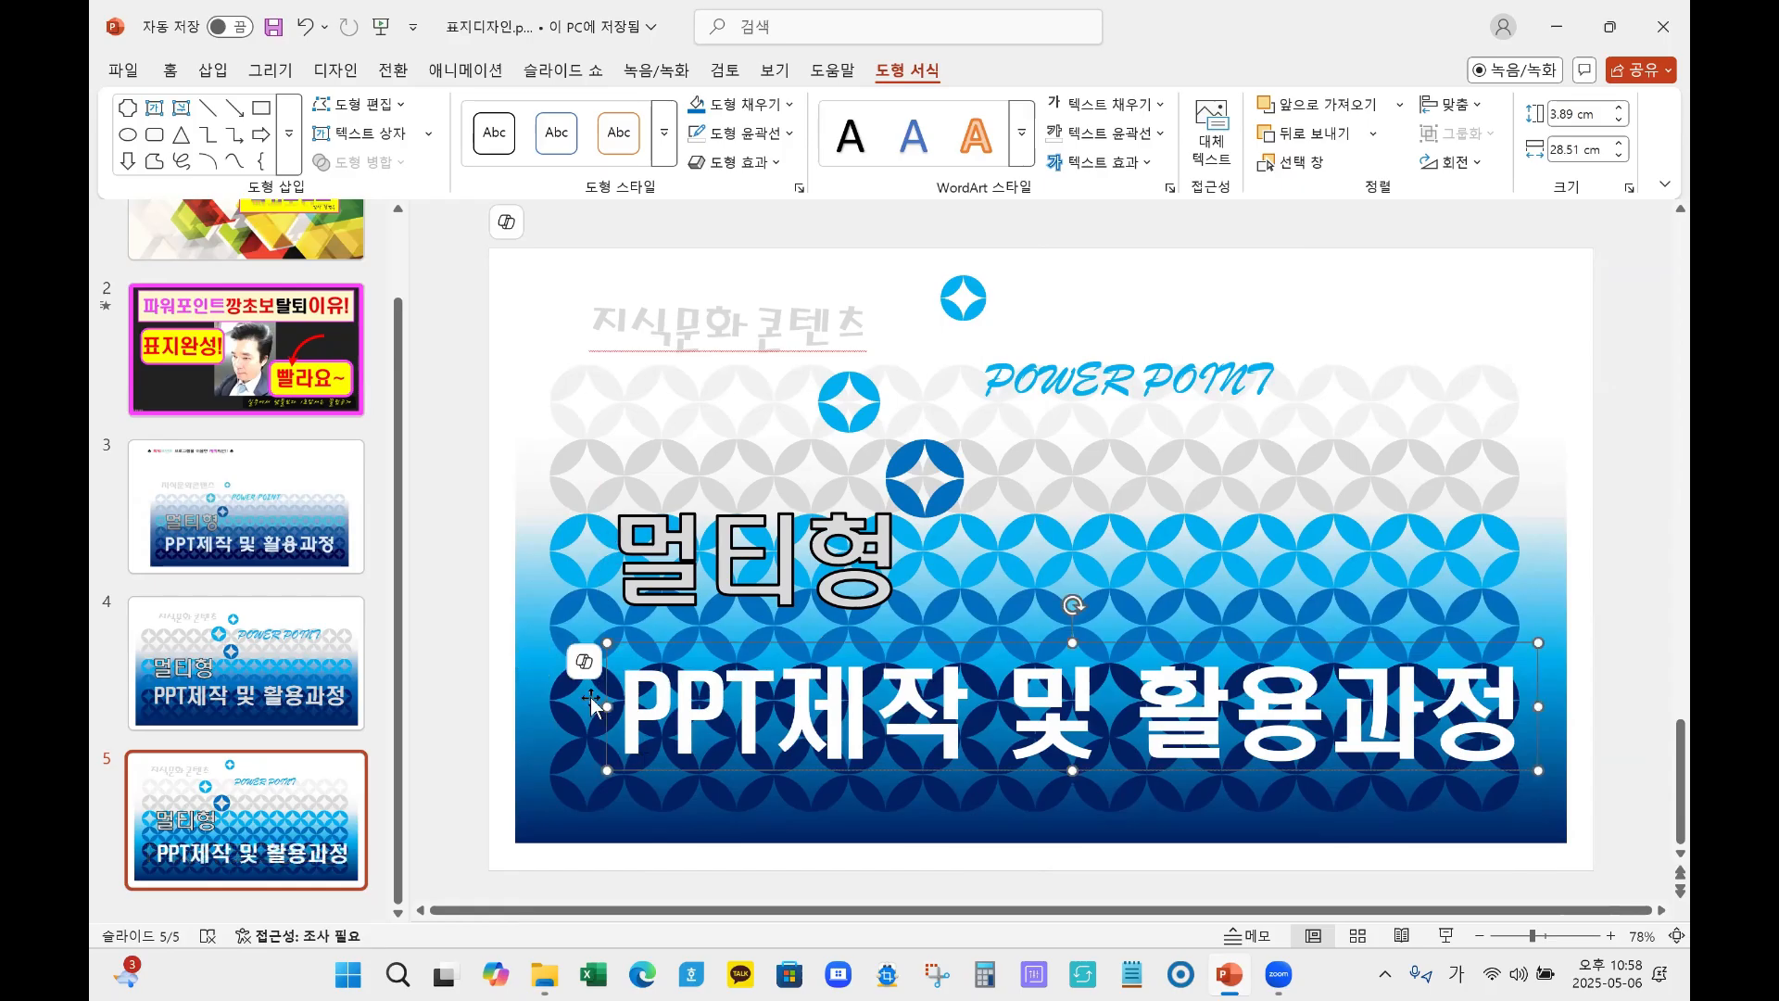
left_click(1619, 755)
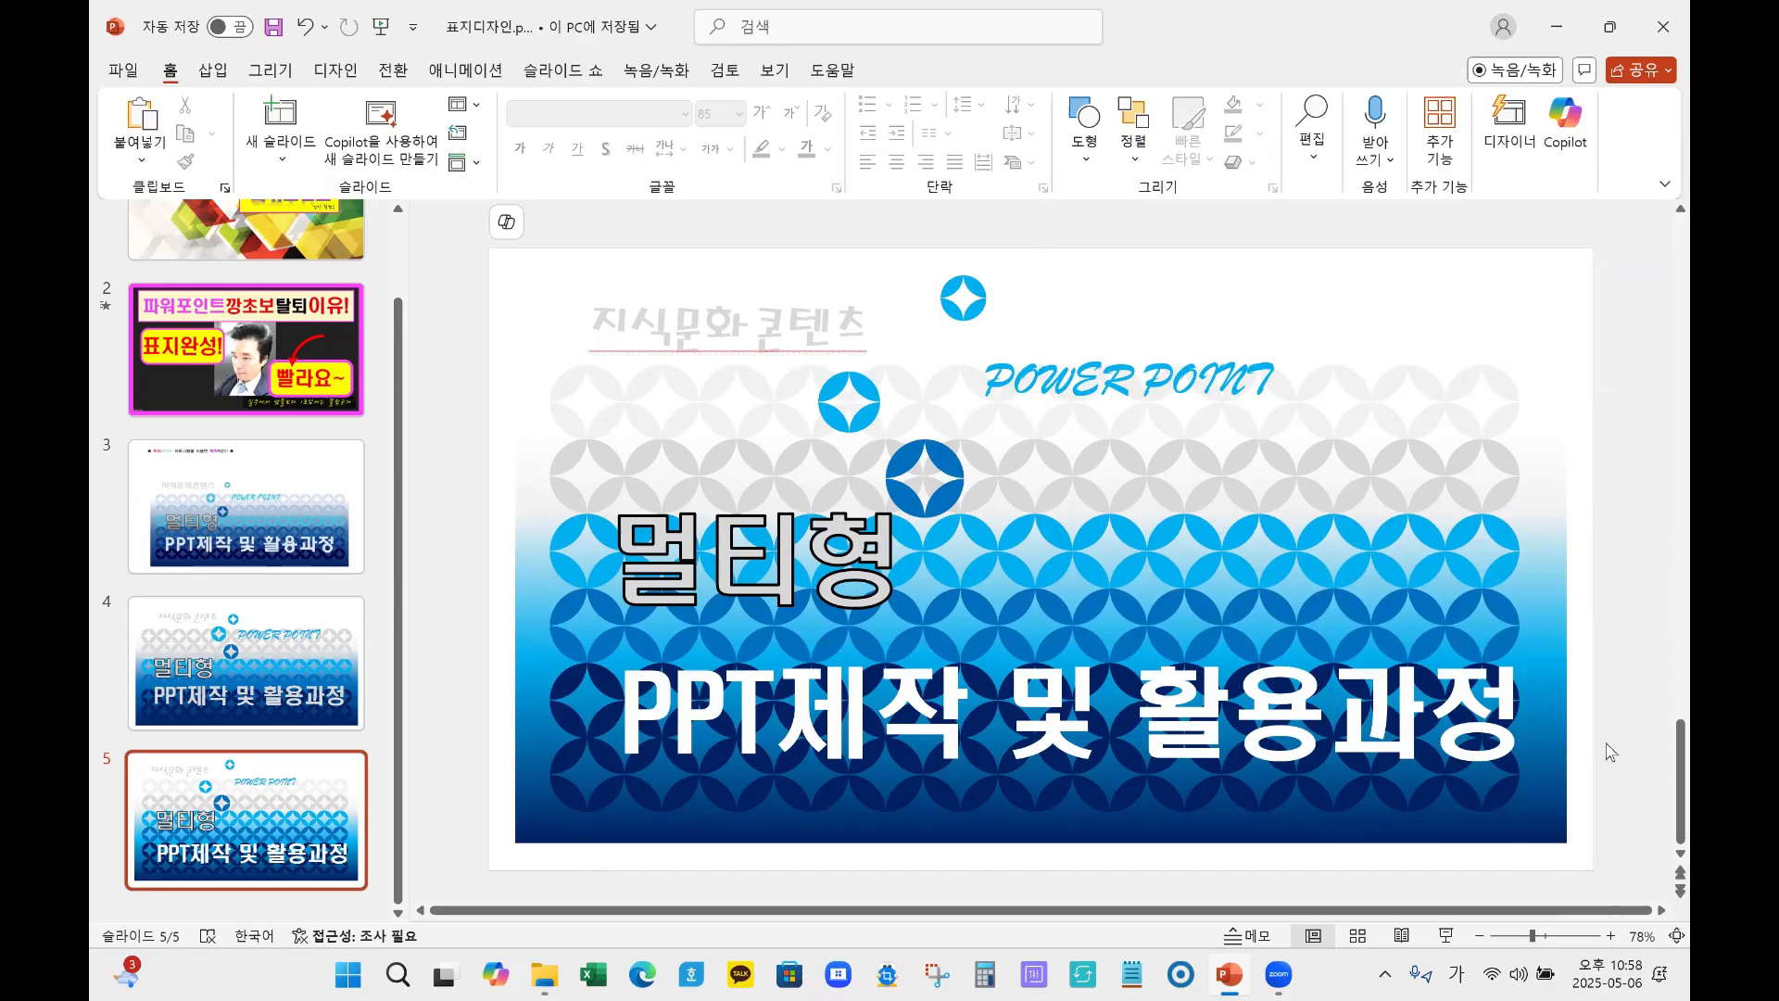
key("F5")
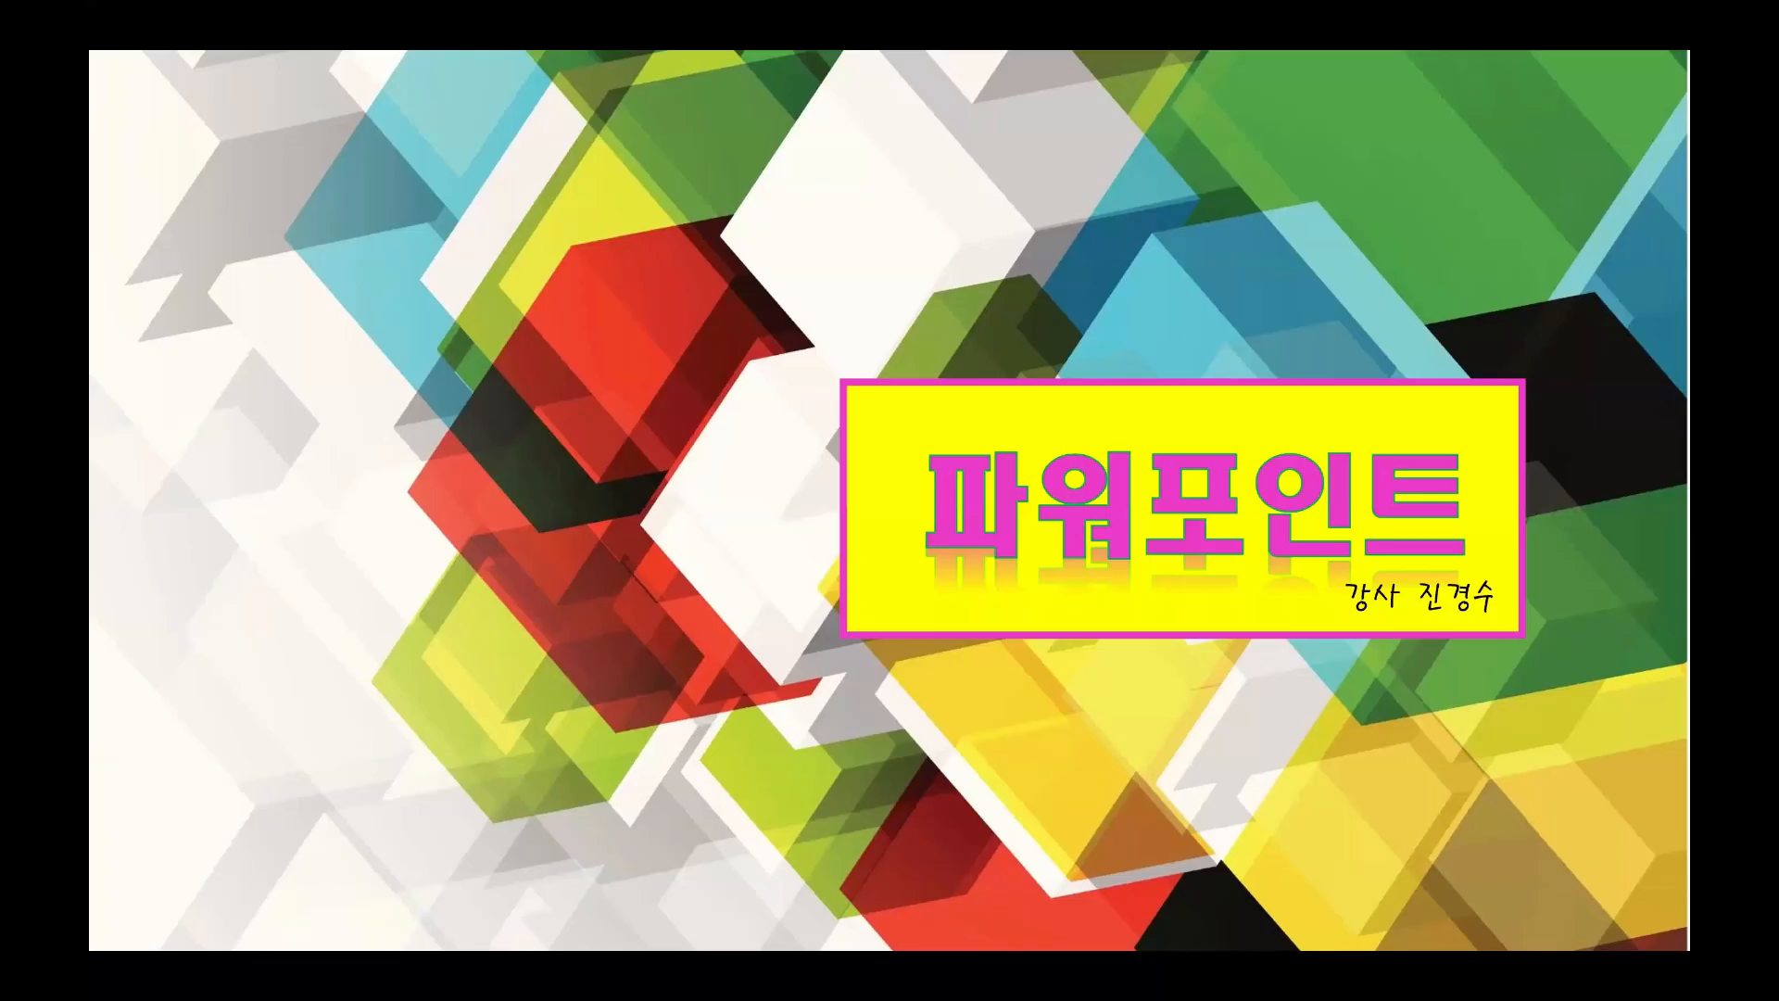